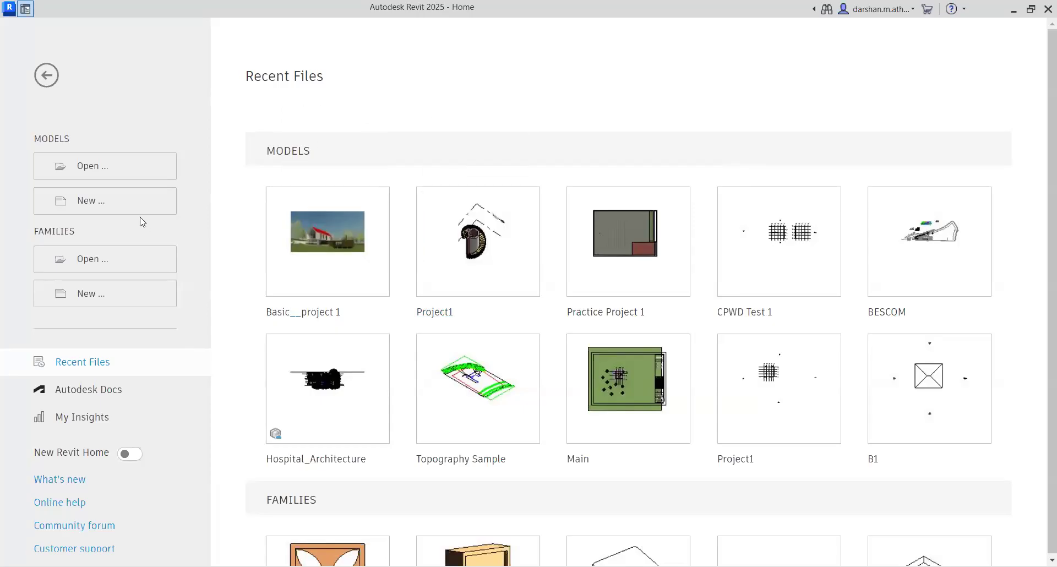
# Create a new project from the Architectural Template.
pyautogui.click(132, 202)
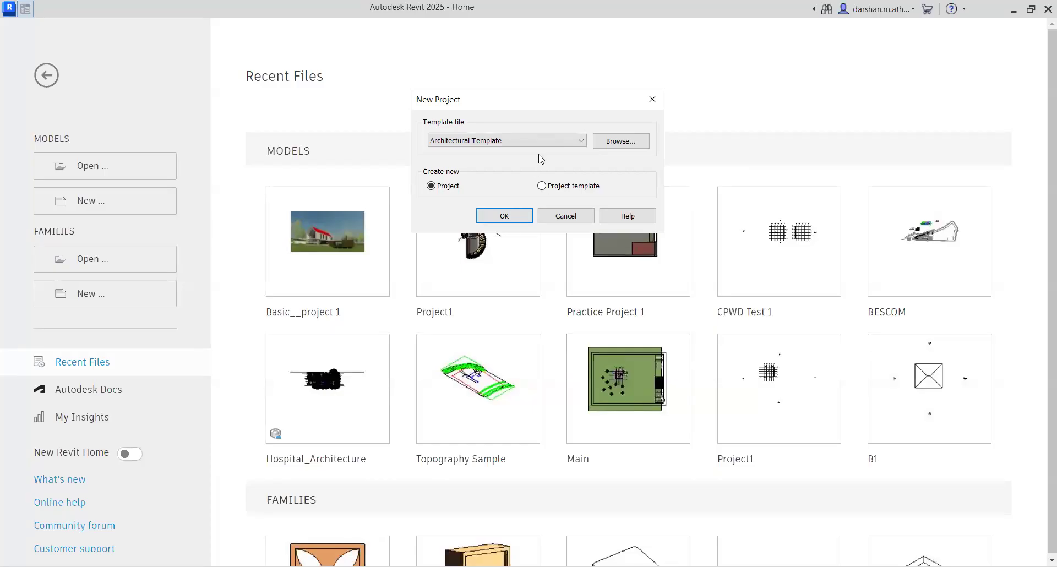
pyautogui.click(504, 217)
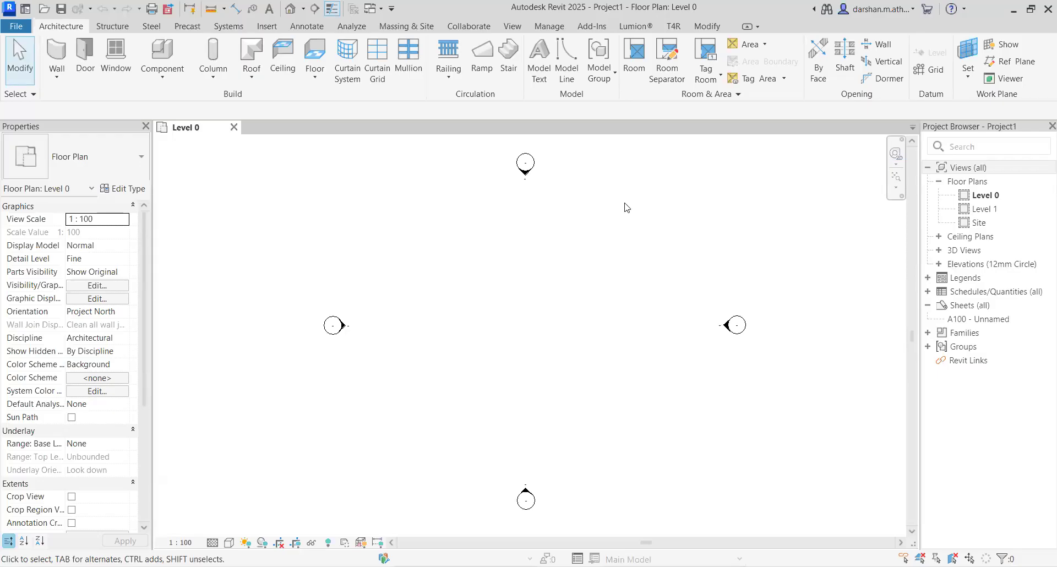
# Open the project units settings and change the area format to square feet.
pyautogui.press('u')
pyautogui.press('n')
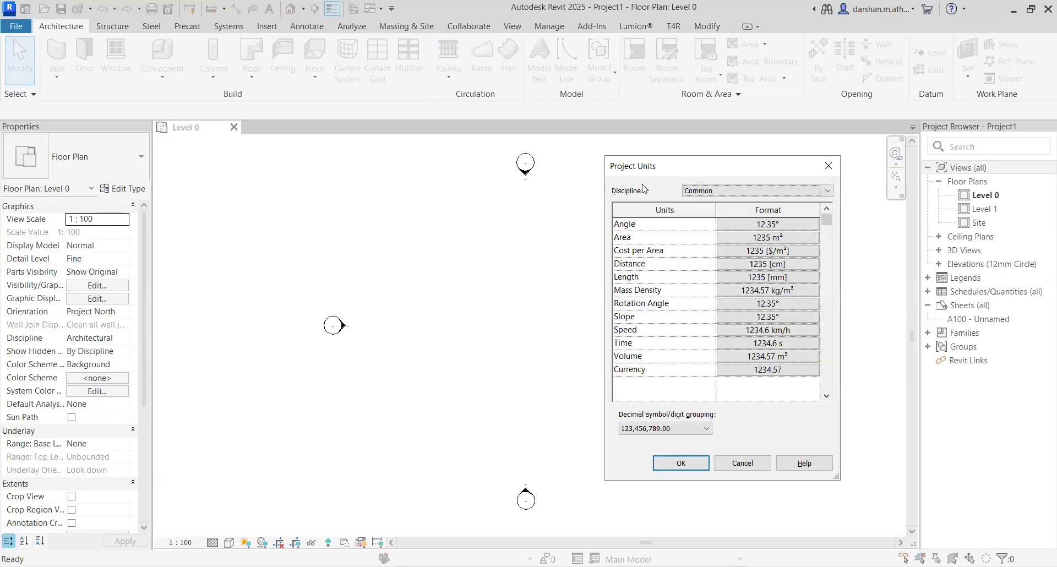
pyautogui.moveTo(659, 168); pyautogui.dragTo(493, 148)
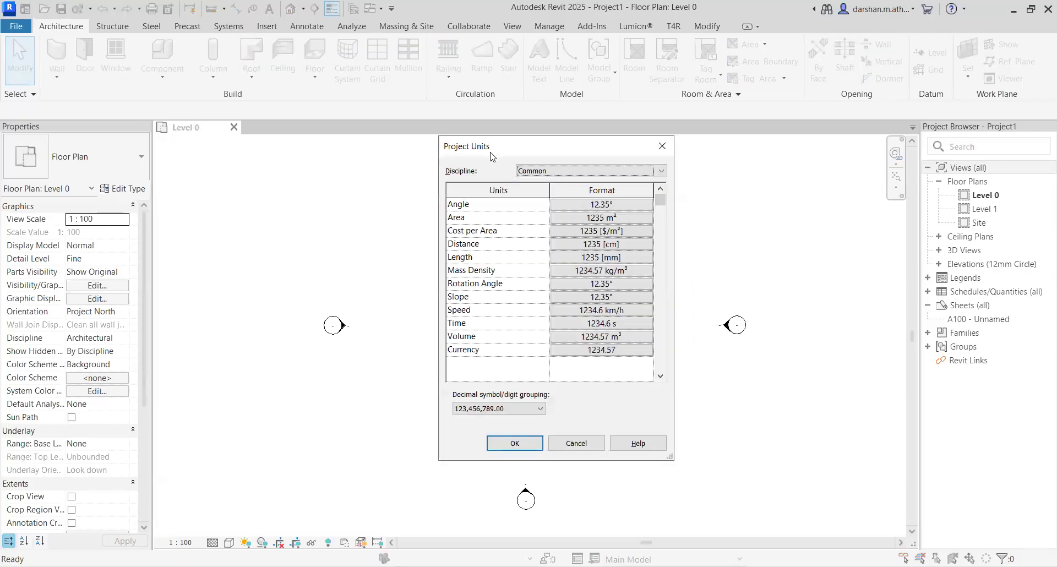
pyautogui.click(631, 223)
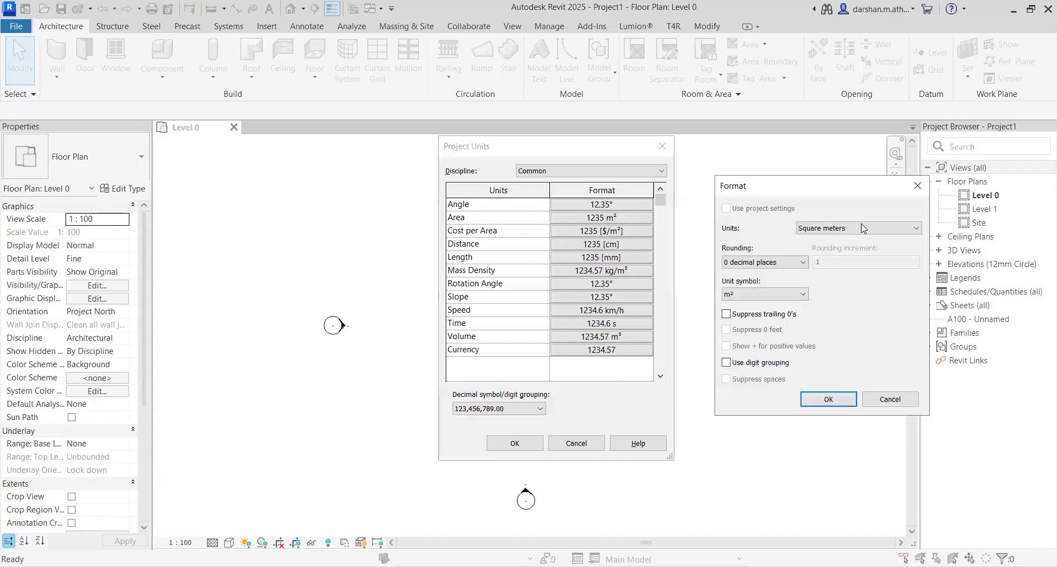
pyautogui.click(863, 228)
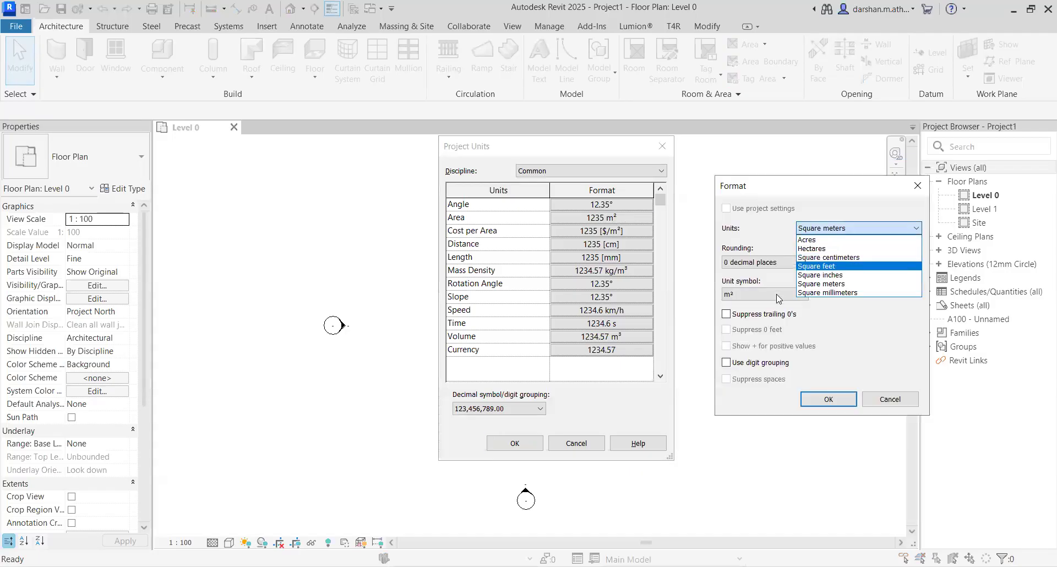
pyautogui.click(856, 270)
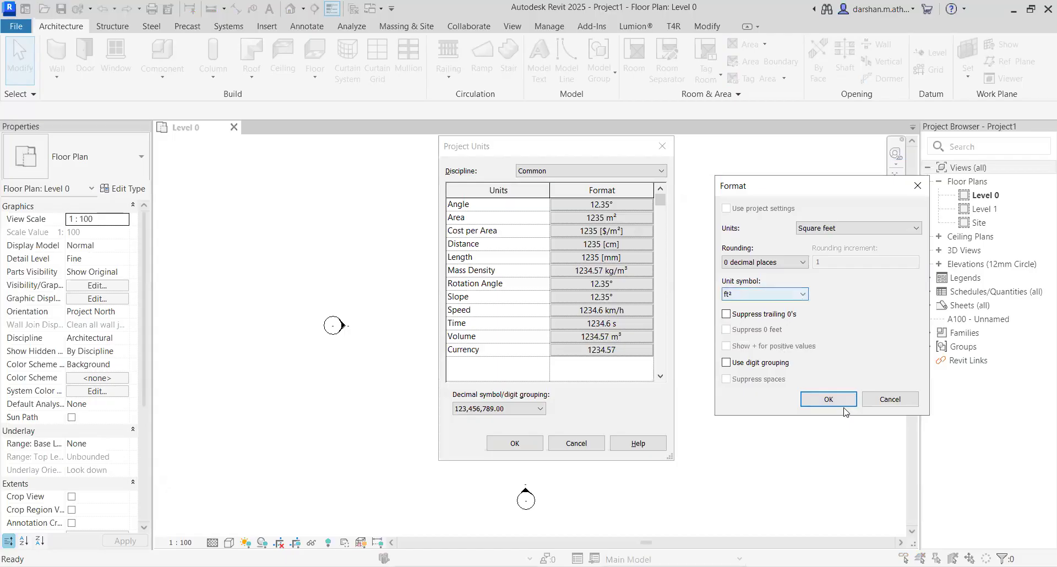
pyautogui.press('Return')
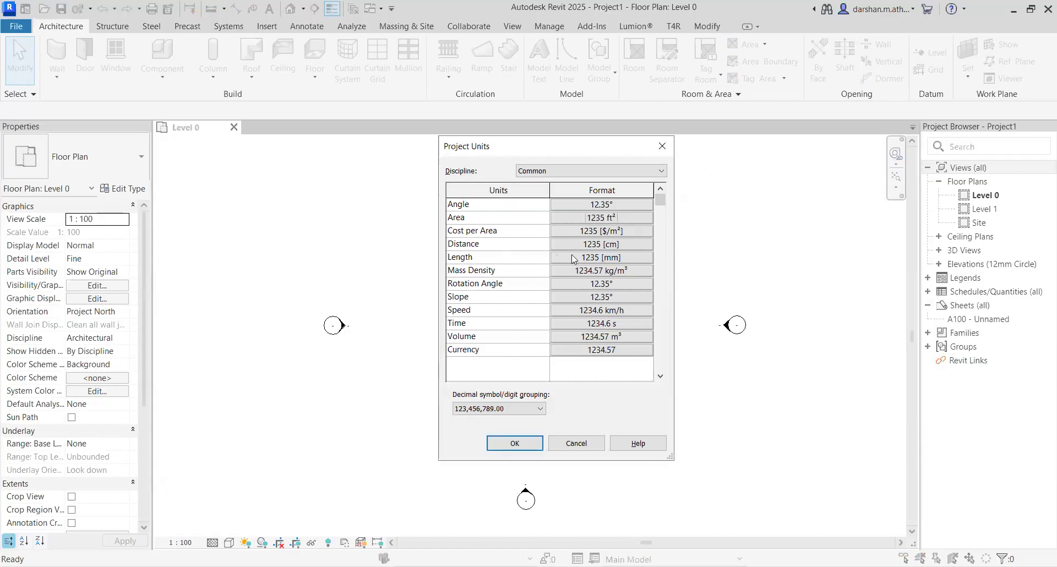
# Set the distance format in the project units to feet with the ft unit symbol.
pyautogui.click(626, 246)
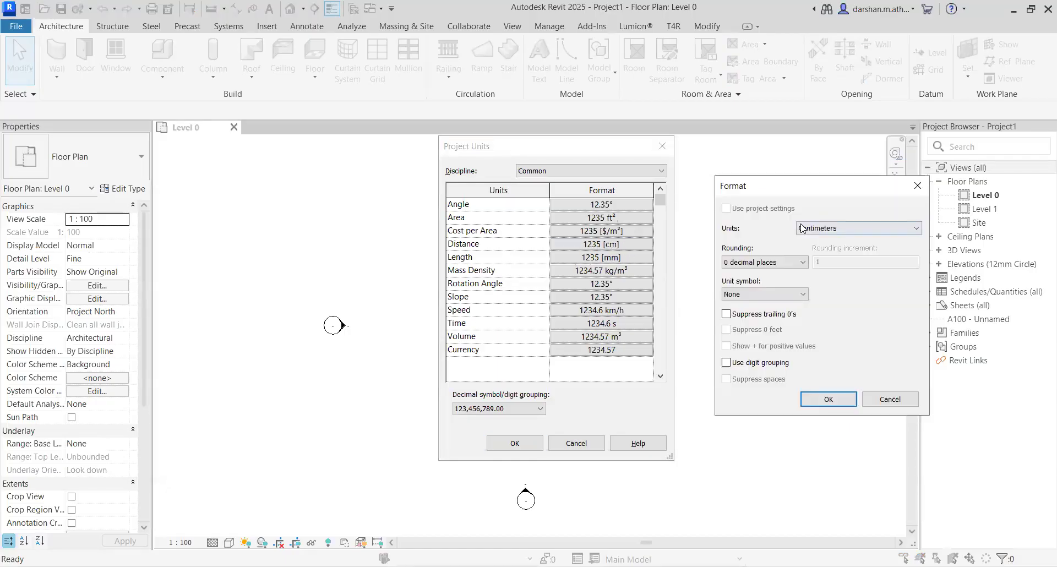
pyautogui.click(809, 228)
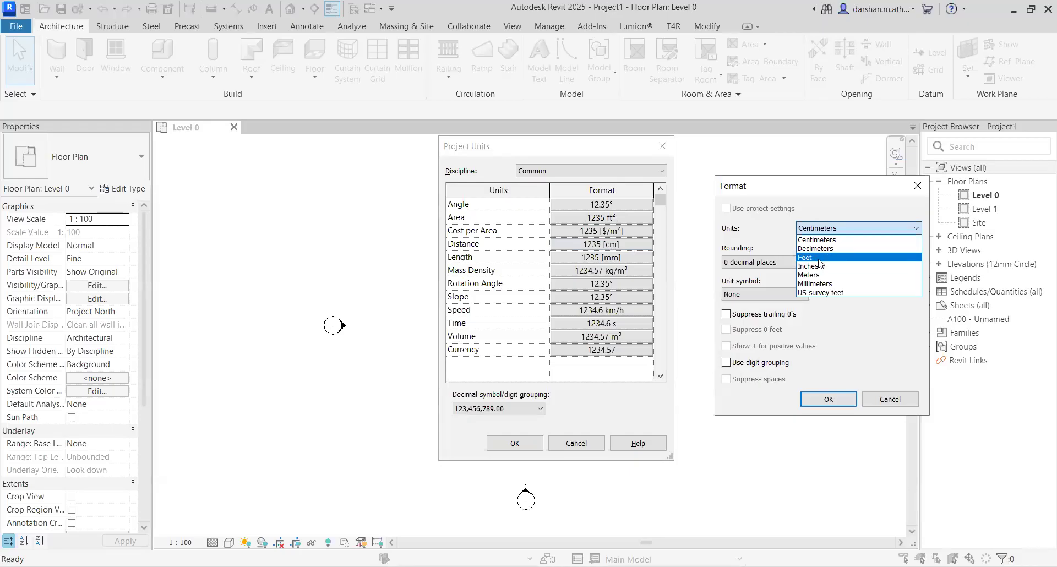
pyautogui.click(812, 257)
pyautogui.click(794, 300)
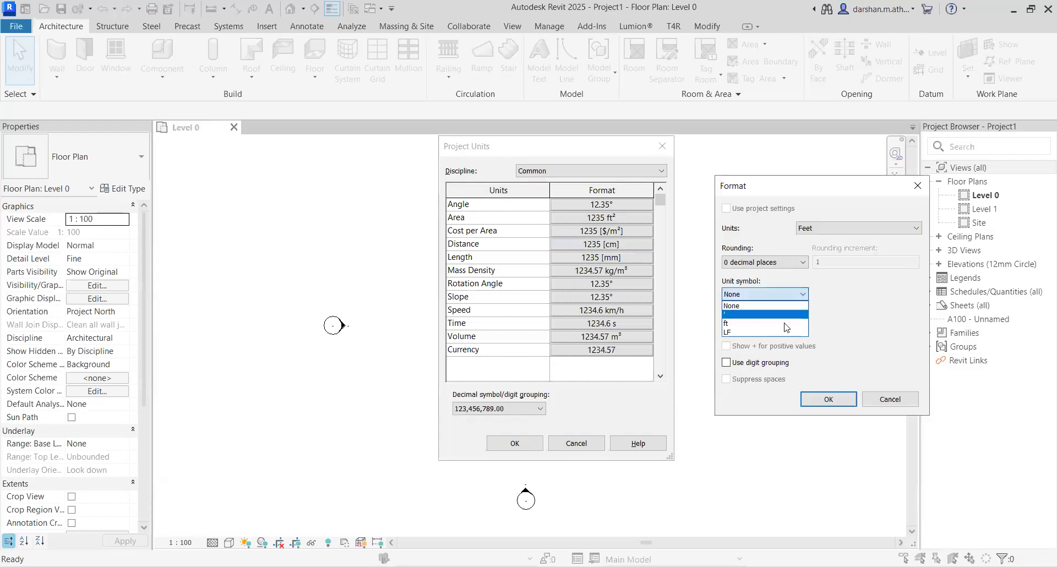
pyautogui.click(790, 329)
pyautogui.click(826, 403)
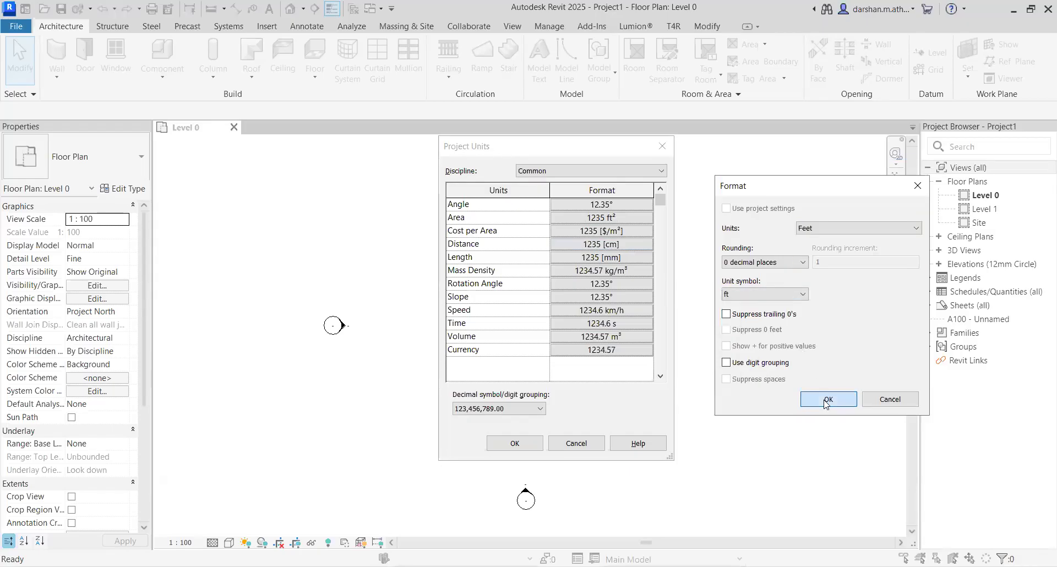
# Change the length format in the project units to feet and fractional inches.
pyautogui.click(644, 268)
pyautogui.click(831, 233)
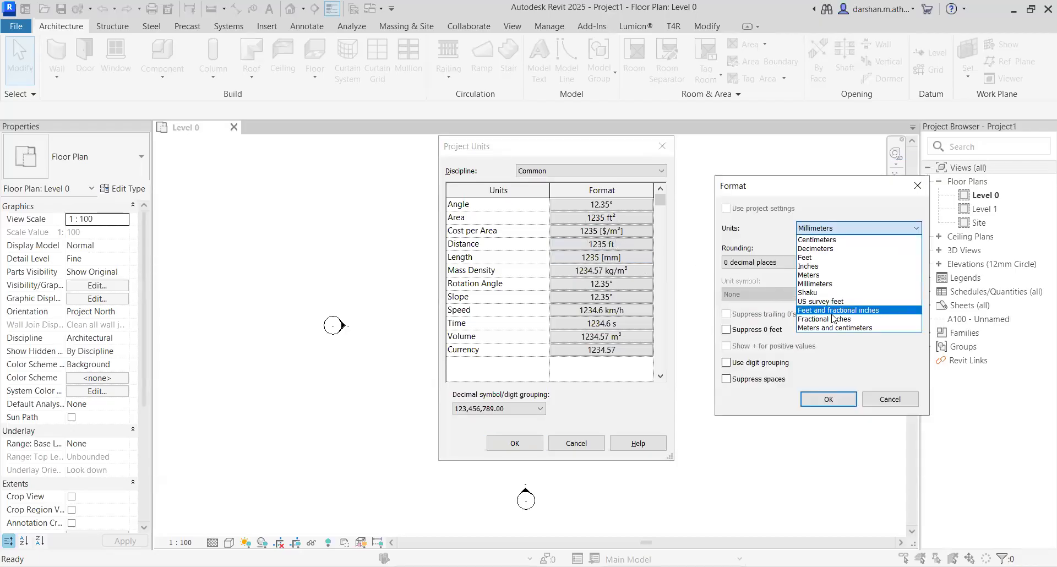
pyautogui.click(835, 310)
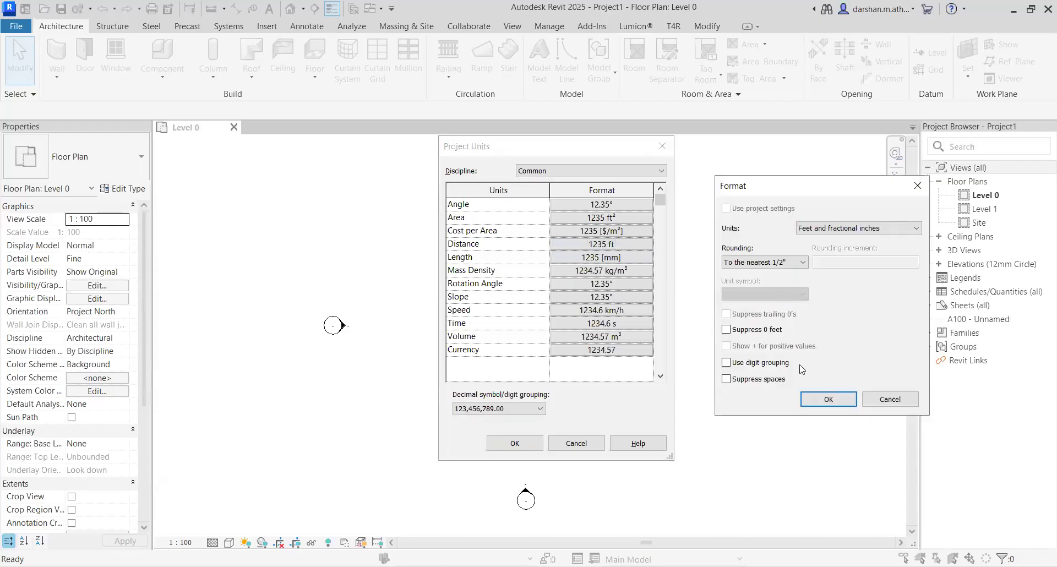
pyautogui.click(820, 403)
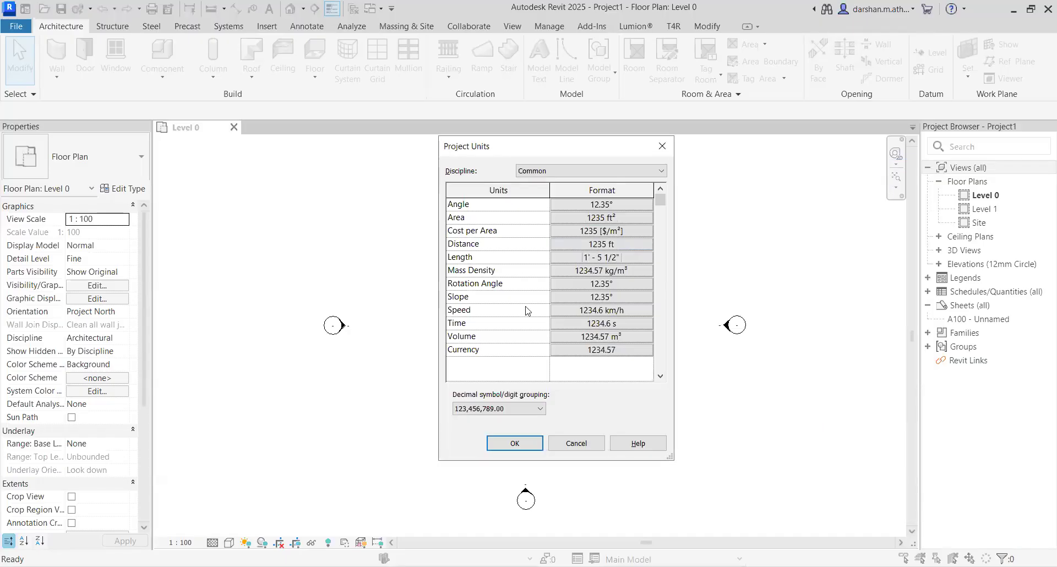
# Change the volume format to cubic feet and apply the project units.
pyautogui.click(614, 338)
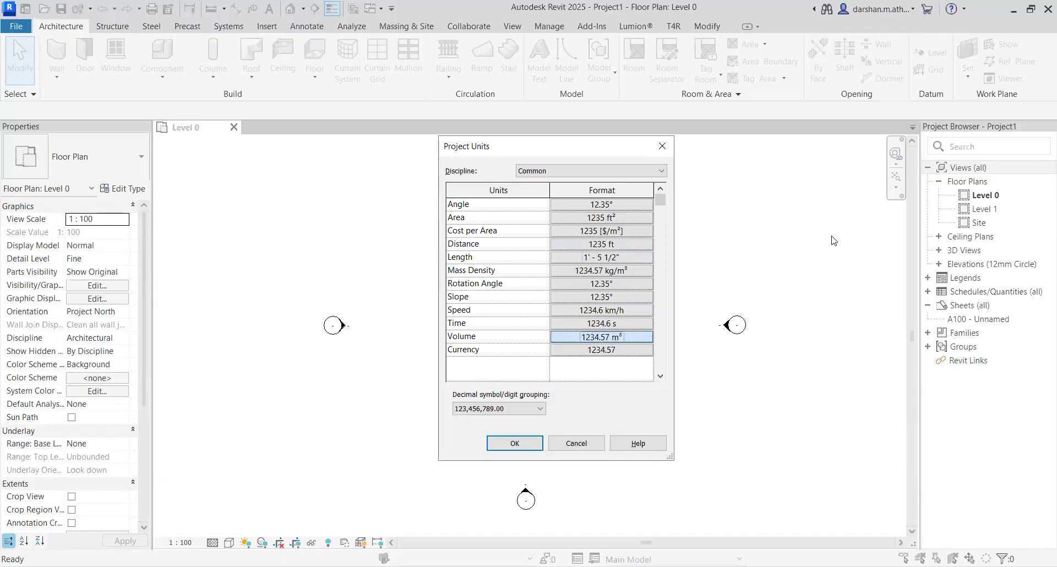
pyautogui.click(826, 228)
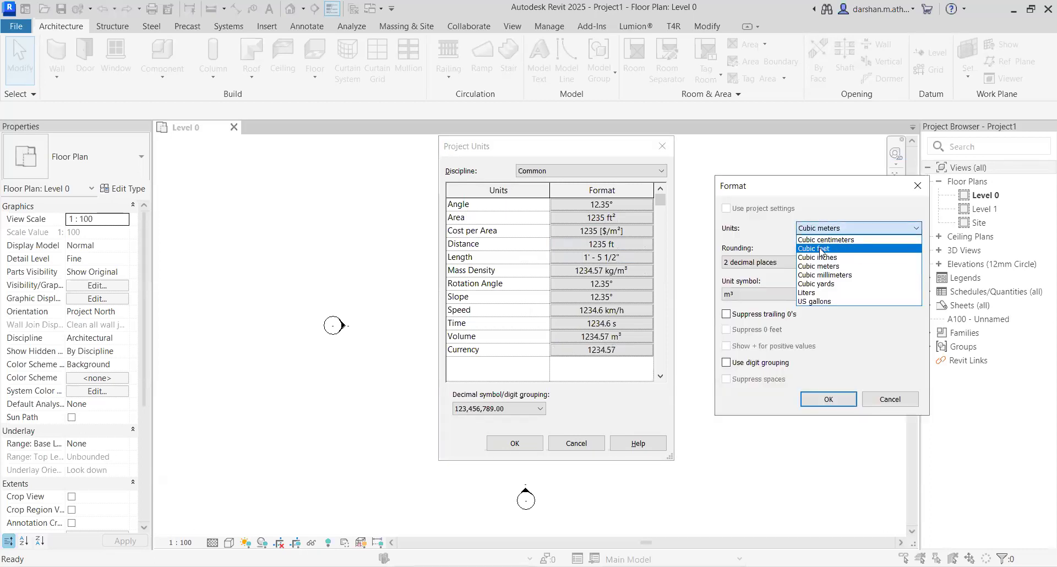
pyautogui.click(821, 249)
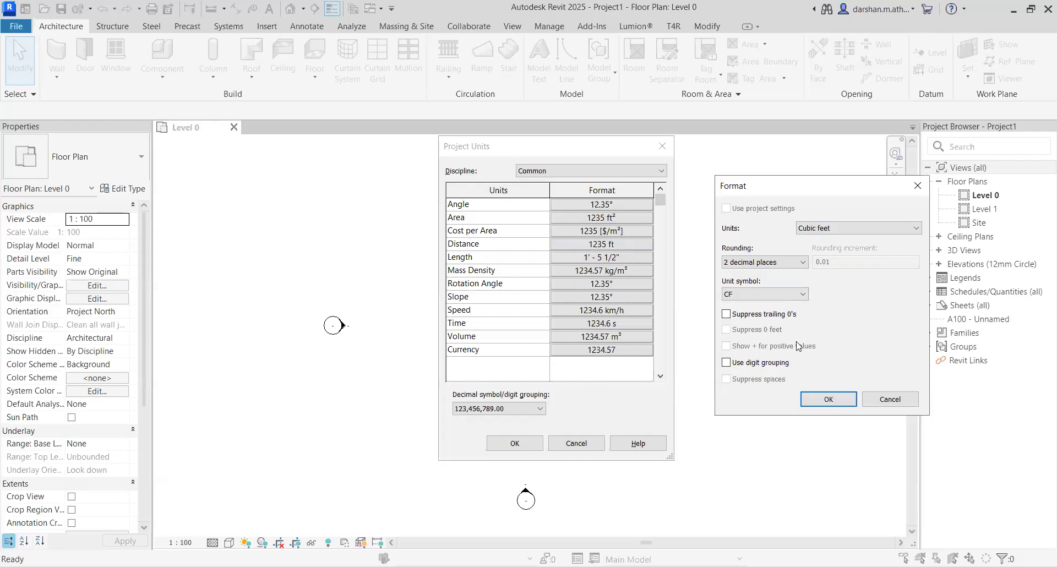
pyautogui.click(845, 401)
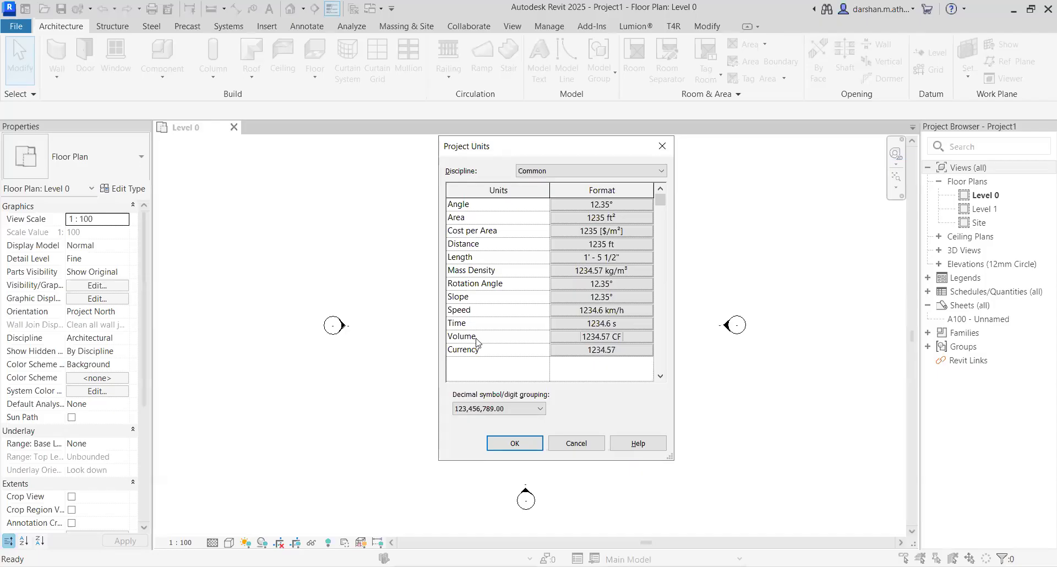
pyautogui.click(514, 444)
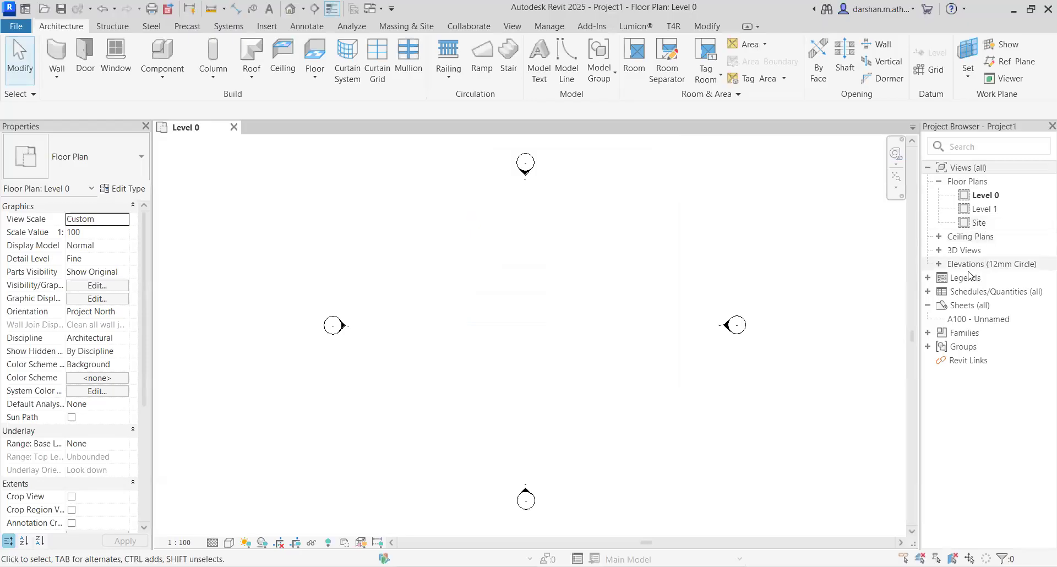
# Open the North elevation view from the project's elevations and bring both levels into view.
pyautogui.click(940, 265)
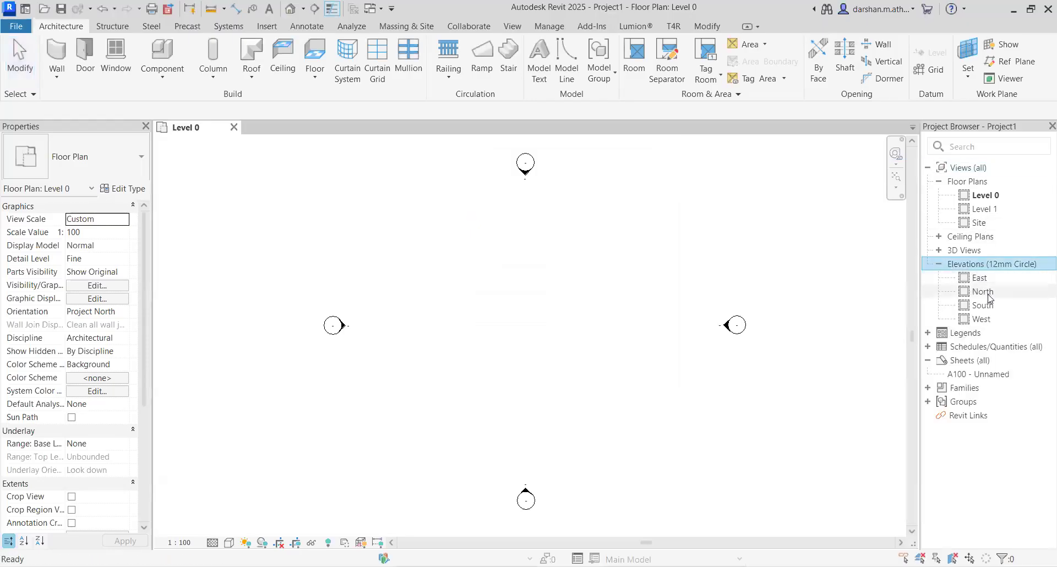
pyautogui.doubleClick(981, 291)
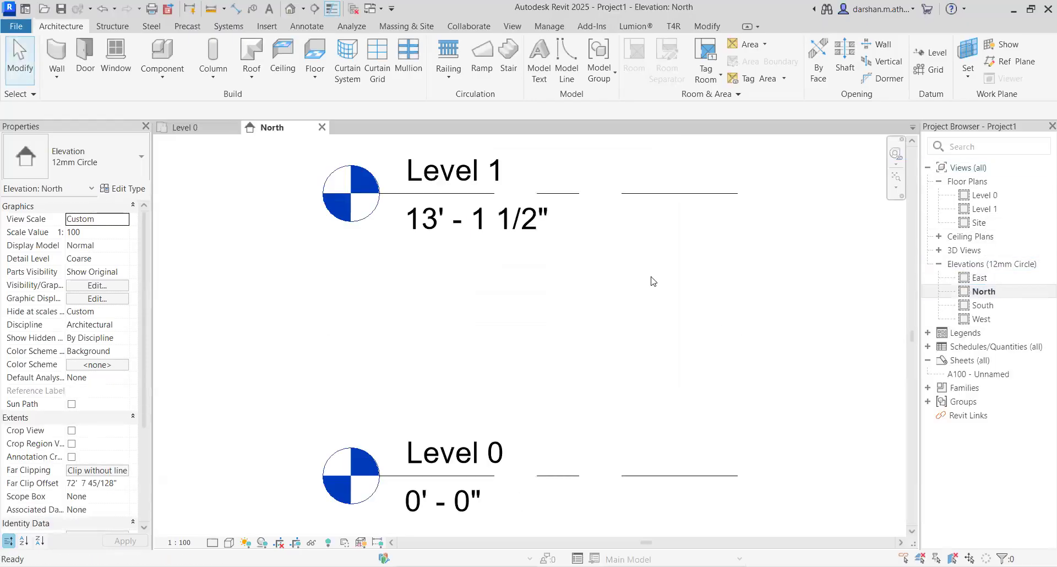
pyautogui.moveTo(566, 353); pyautogui.dragTo(461, 367, button='middle')
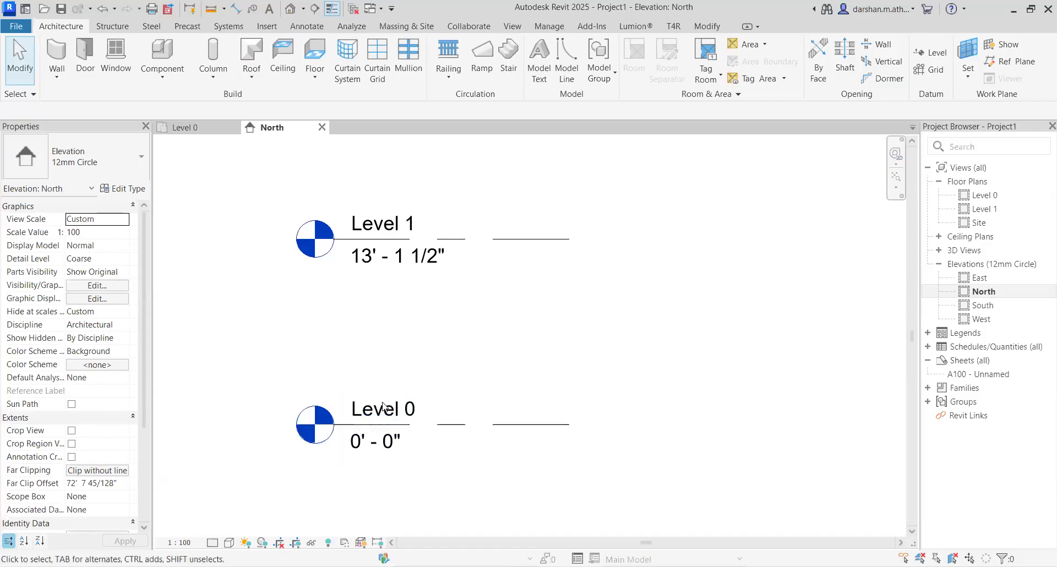
# Rename Level 0 as "Groud Level" and rename its corresponding views as well.
pyautogui.click(405, 407)
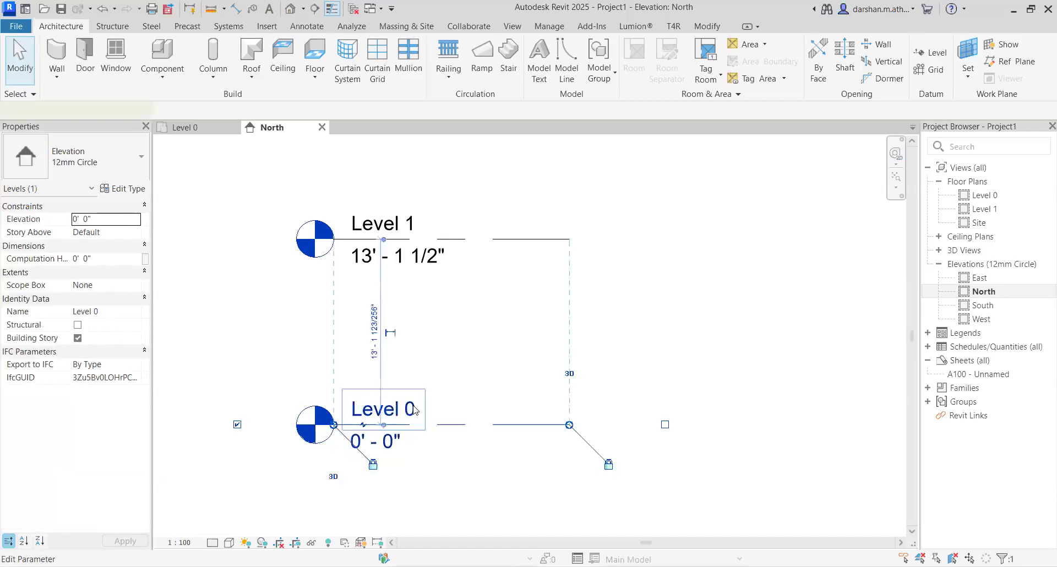
pyautogui.click(416, 411)
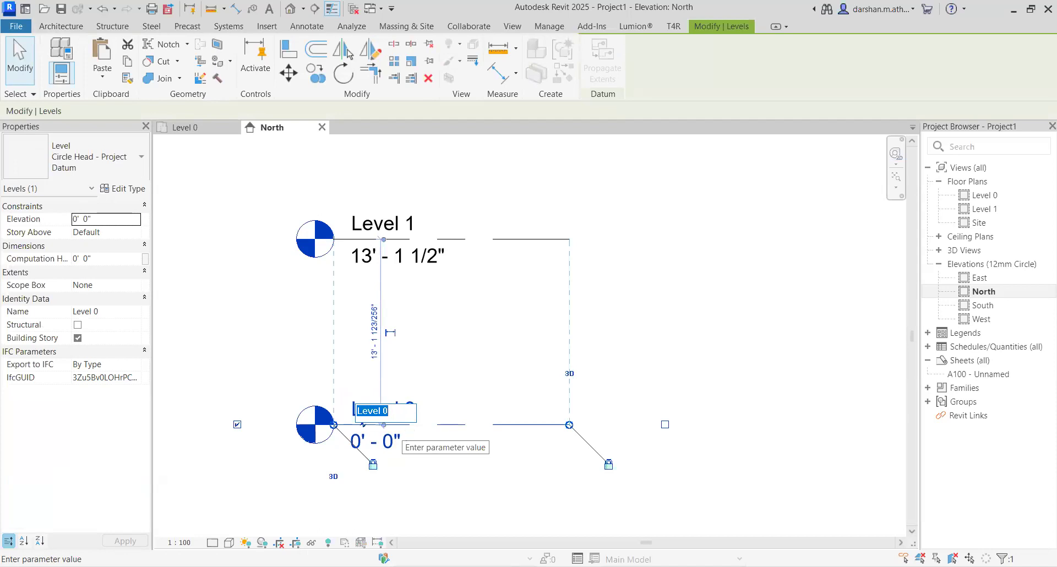
pyautogui.write('Groud Level')
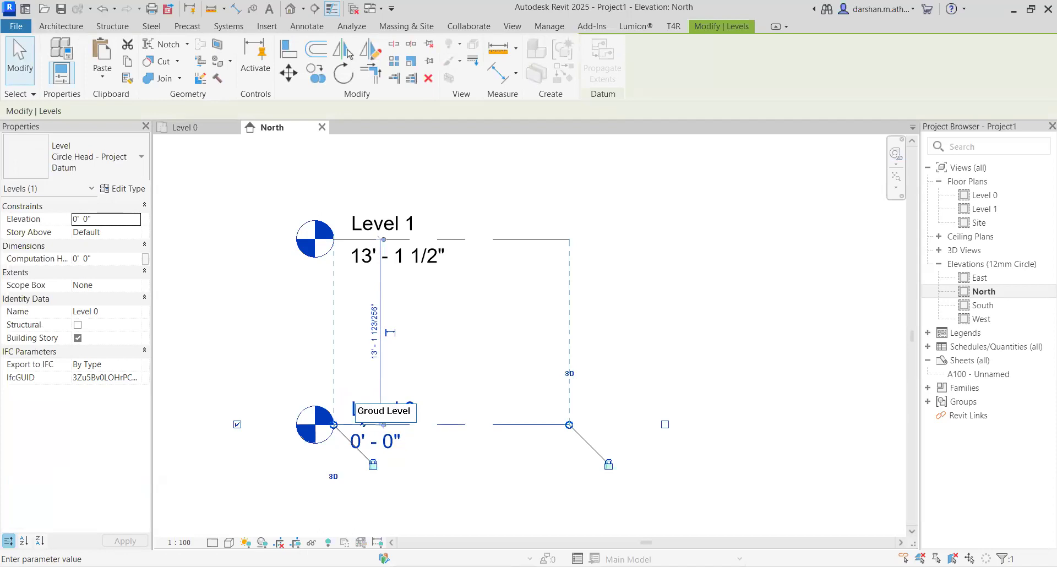
pyautogui.click(665, 337)
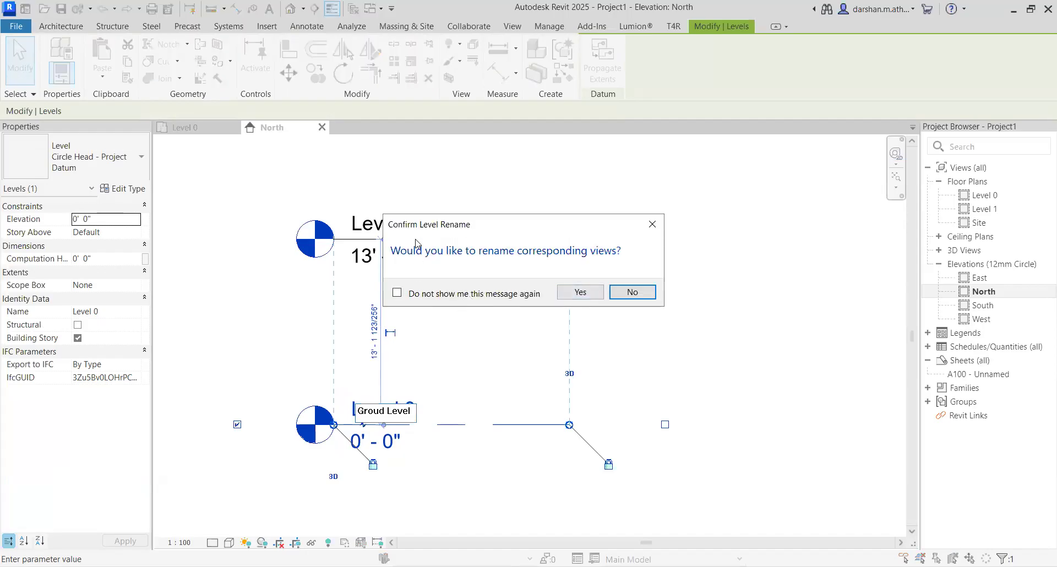
pyautogui.moveTo(455, 225); pyautogui.dragTo(482, 276)
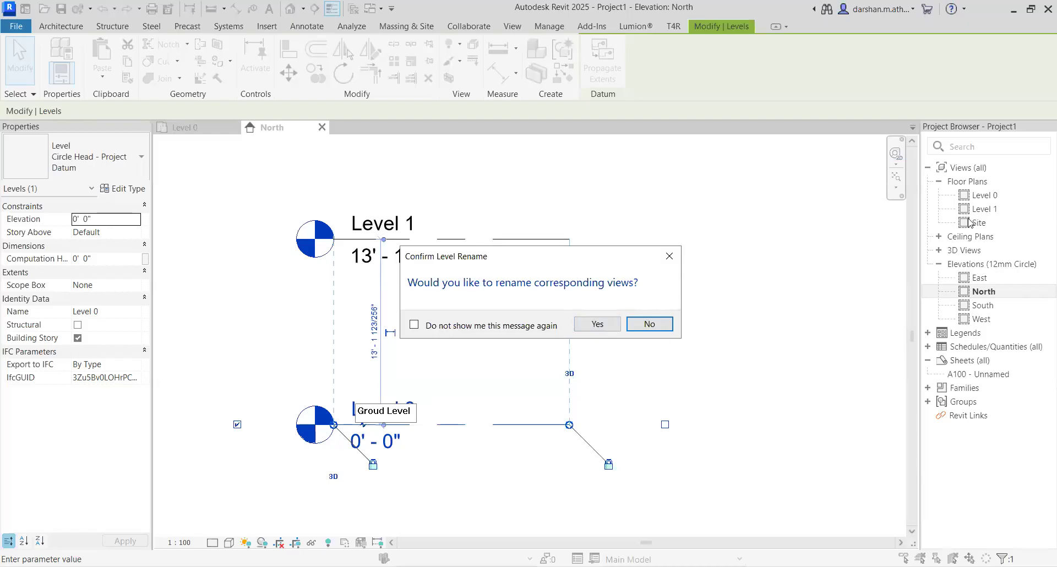
pyautogui.click(597, 324)
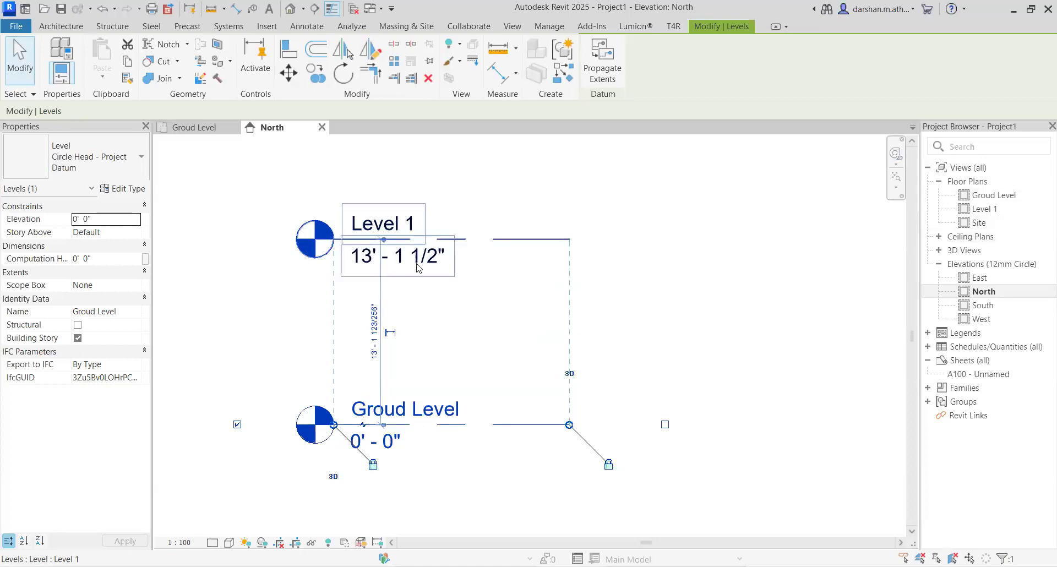
# Set the elevation of Level 1 to 3'.
pyautogui.click(433, 271)
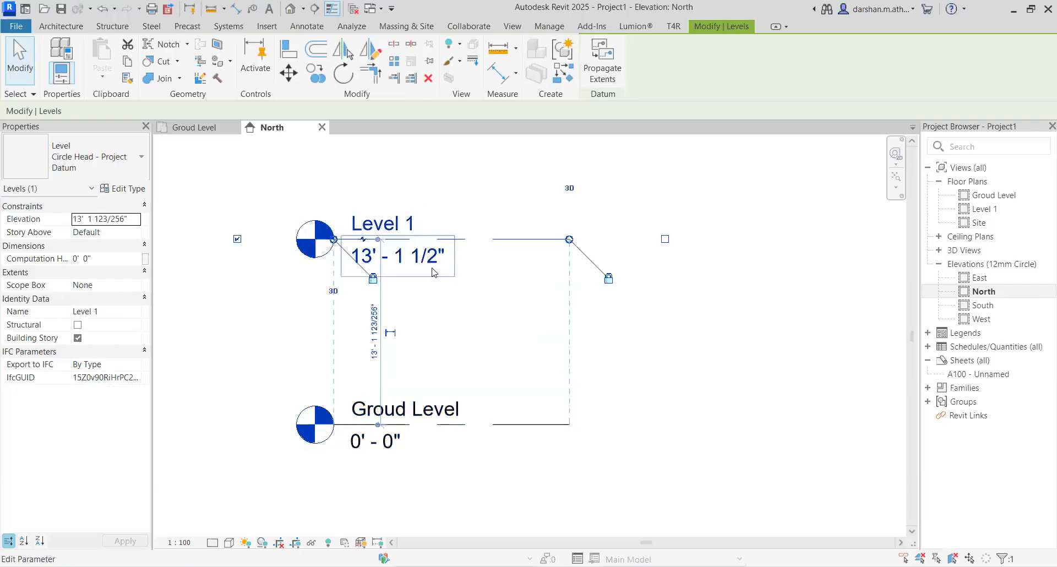
pyautogui.click(433, 271)
pyautogui.write('3')
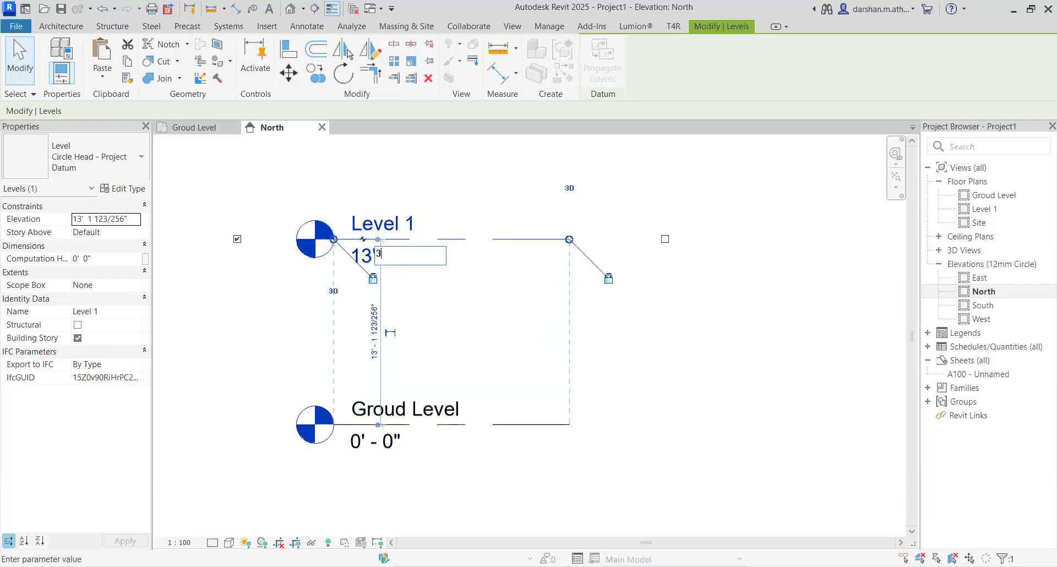
pyautogui.write("'")
pyautogui.press('Return')
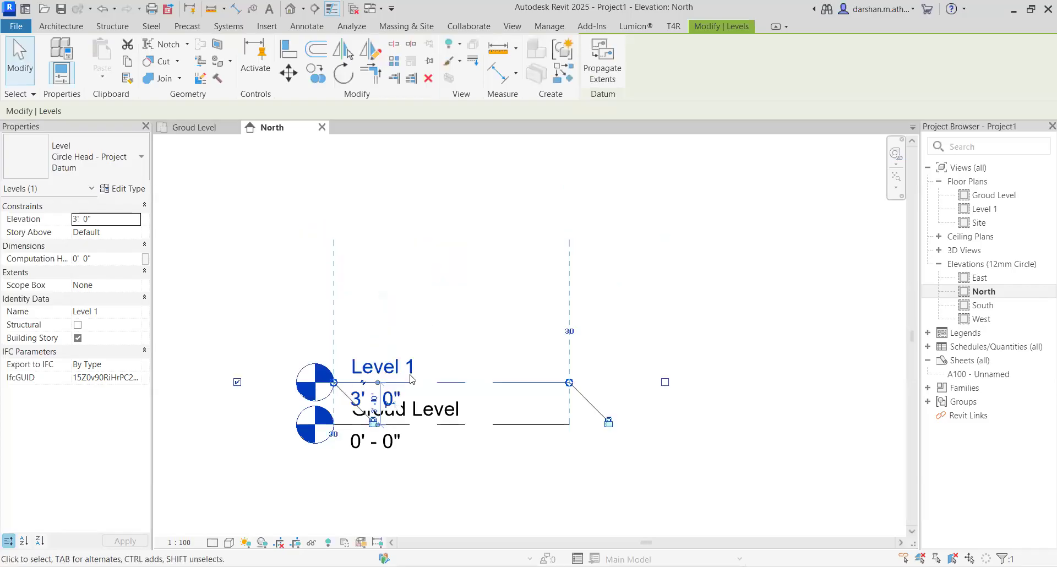
# Rename Level 1 as "Plinth Level" and rename its corresponding views as well.
pyautogui.moveTo(452, 364); pyautogui.dragTo(554, 325, button='middle')
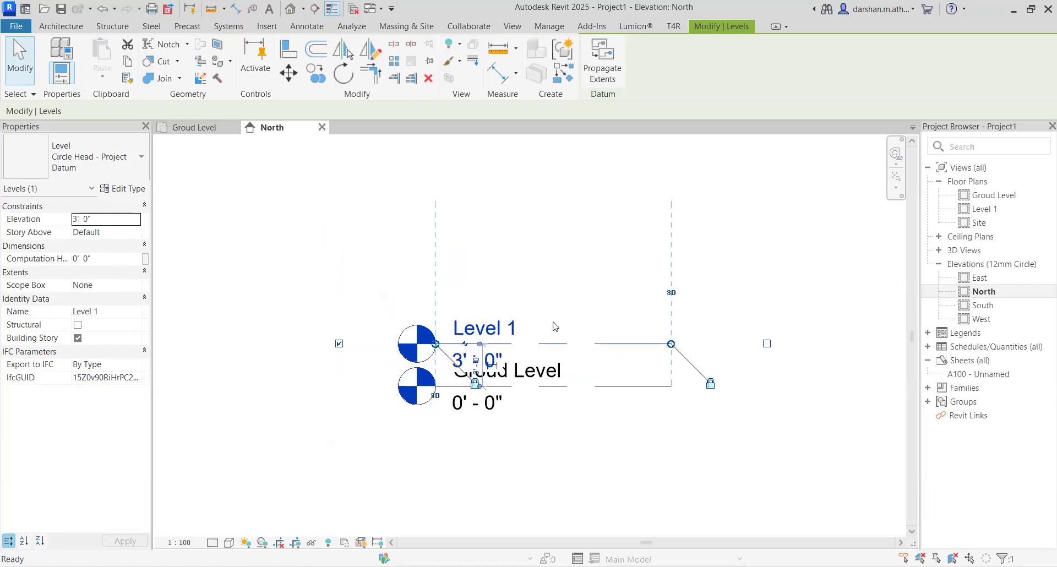
pyautogui.click(512, 328)
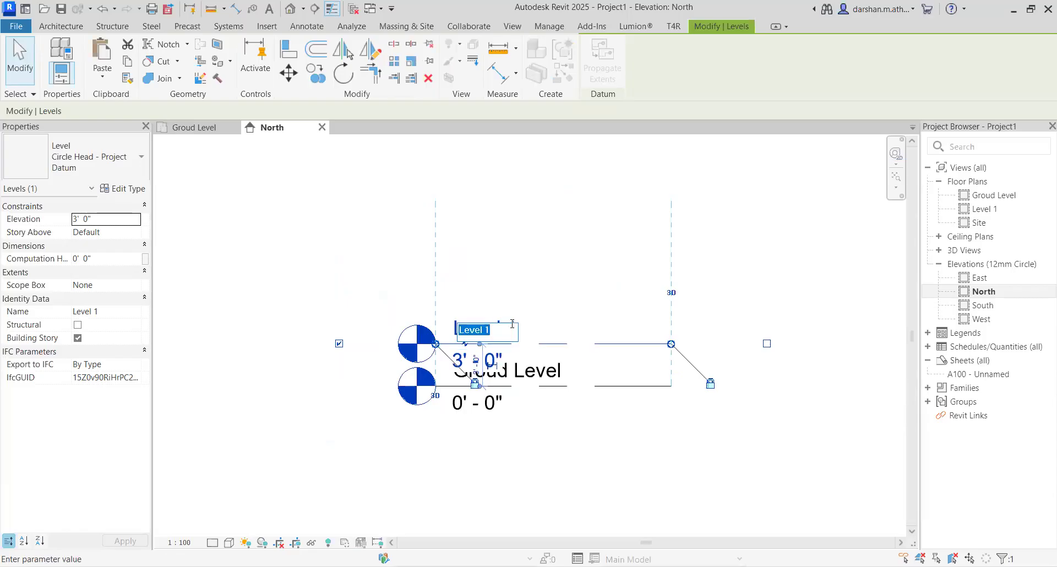
pyautogui.write('Plinth Leve')
pyautogui.click(616, 257)
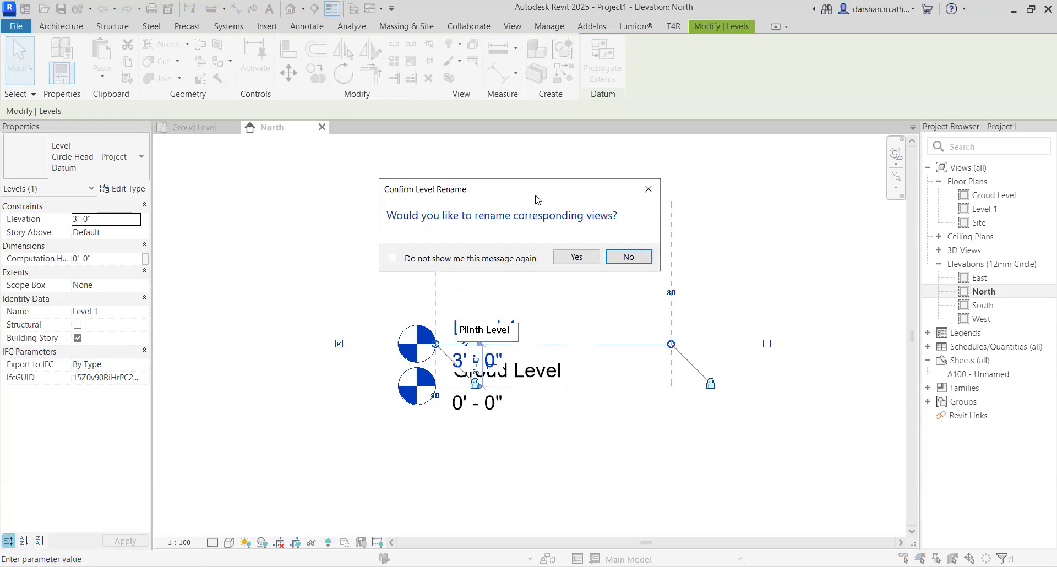
pyautogui.click(562, 260)
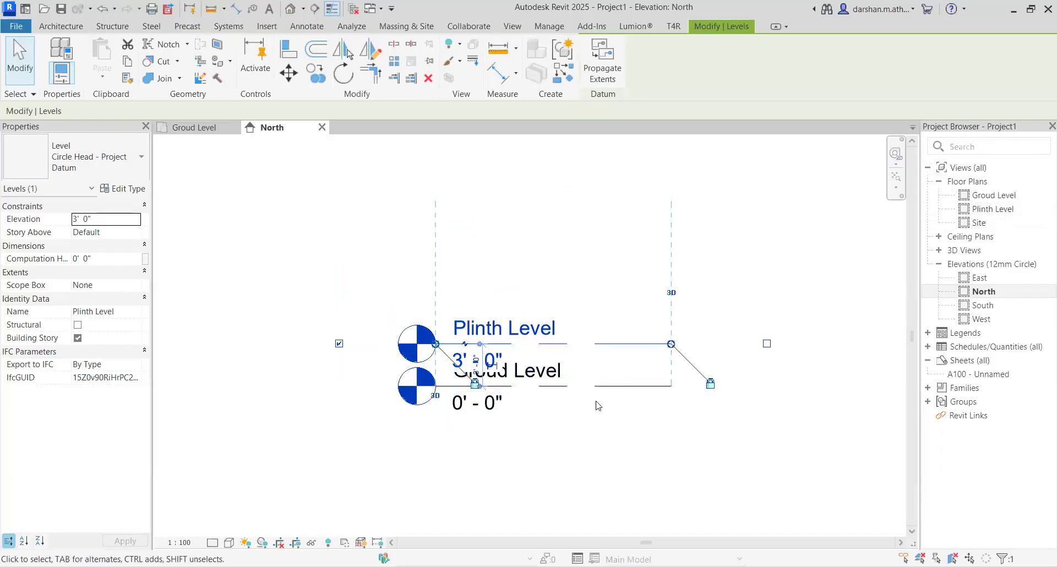
pyautogui.scroll(-2, 630, 440)
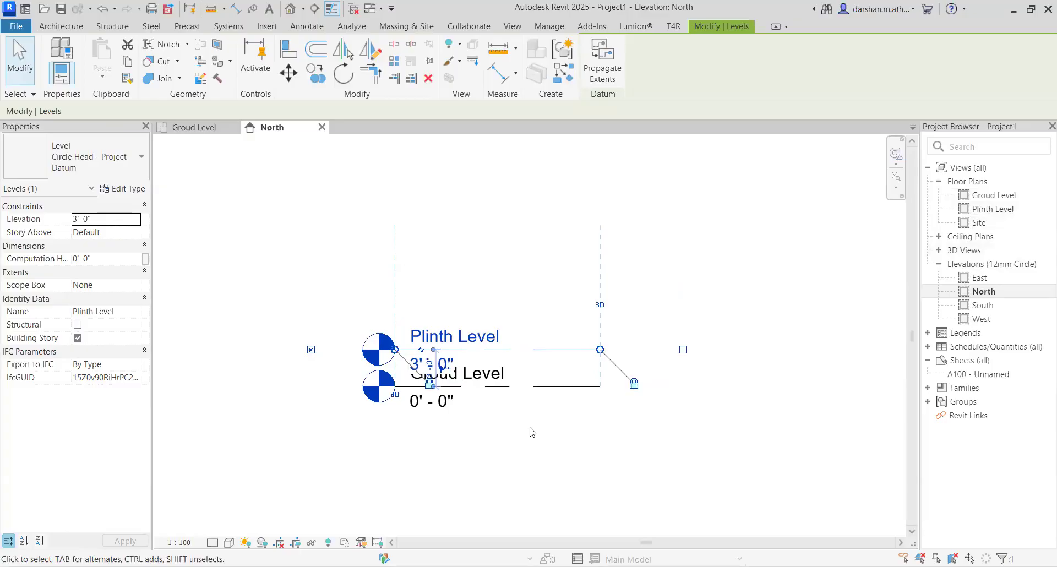
pyautogui.moveTo(540, 435); pyautogui.dragTo(565, 451, button='middle')
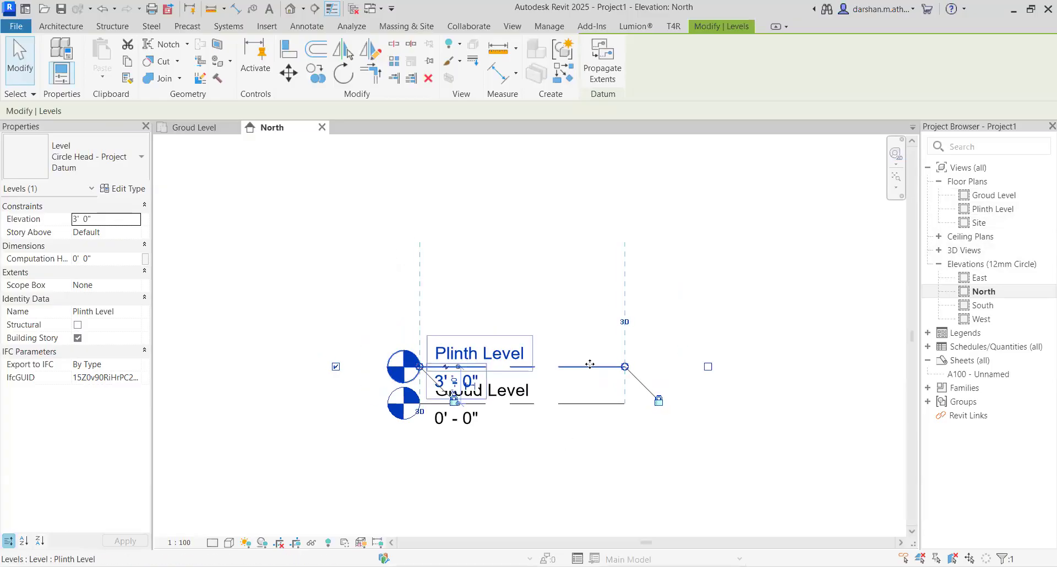
pyautogui.press('Escape')
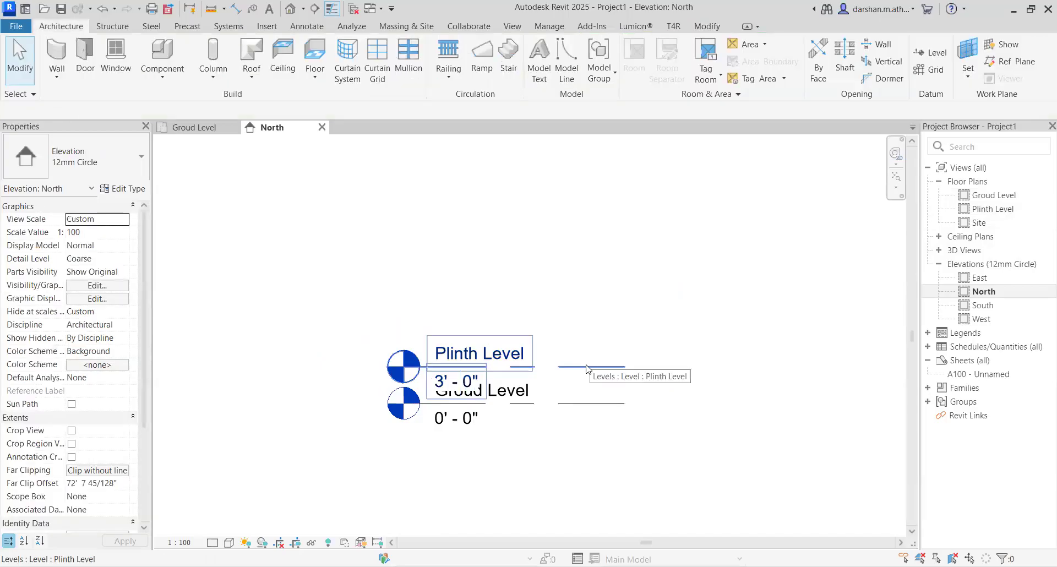
# Draw a new level 12' above the Plinth Level, aligned with both ends of the existing level lines.
pyautogui.moveTo(582, 336); pyautogui.dragTo(507, 339, button='middle')
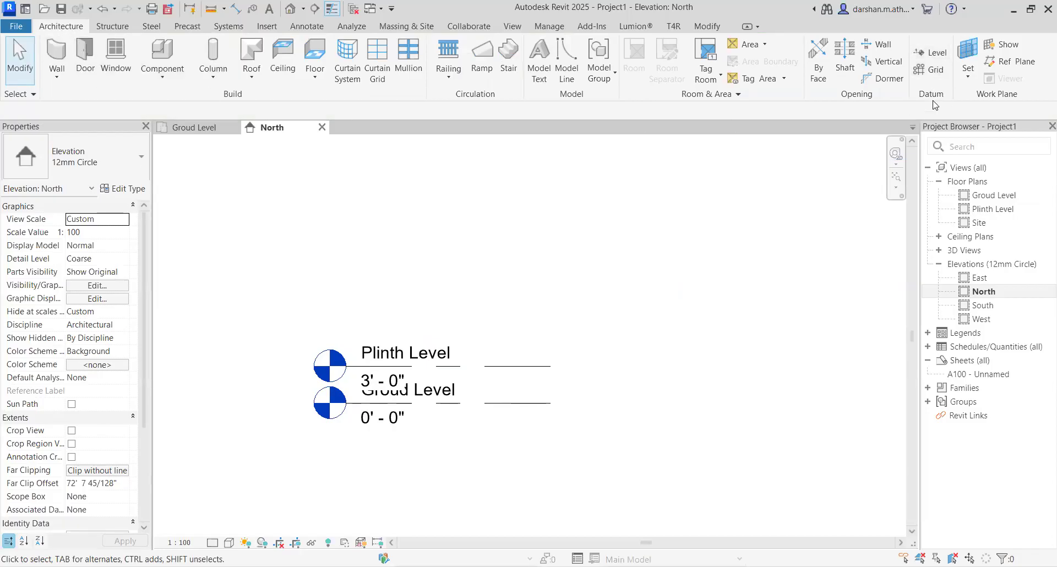
pyautogui.click(937, 57)
pyautogui.moveTo(381, 235); pyautogui.dragTo(588, 227, button='middle')
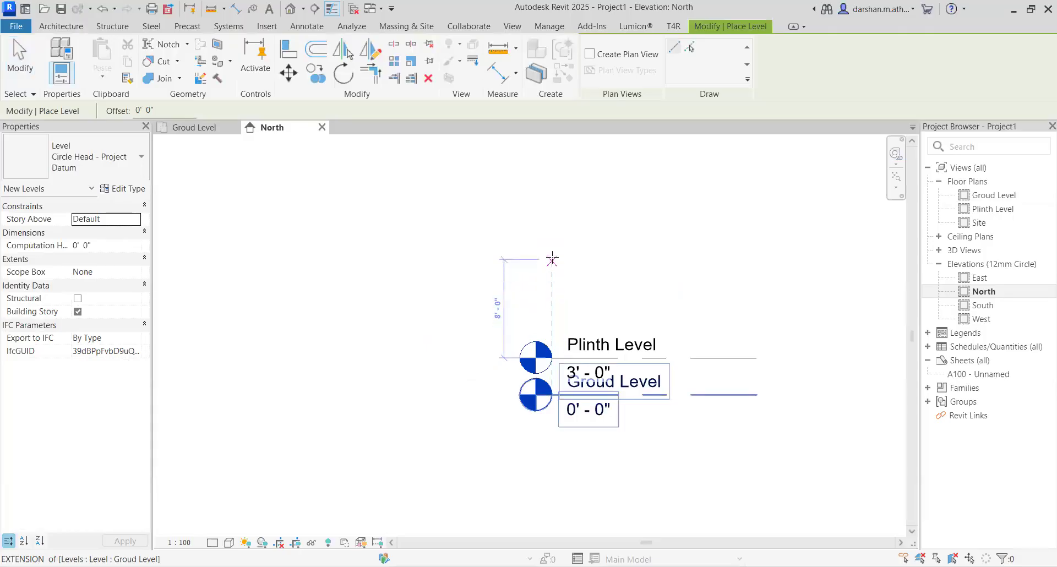
pyautogui.write("12'")
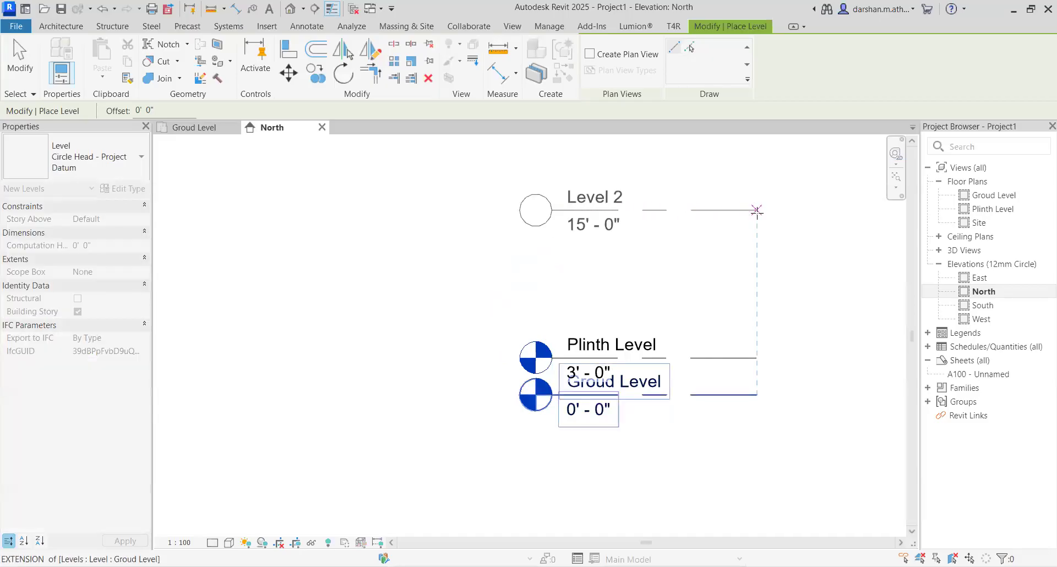
pyautogui.click(757, 210)
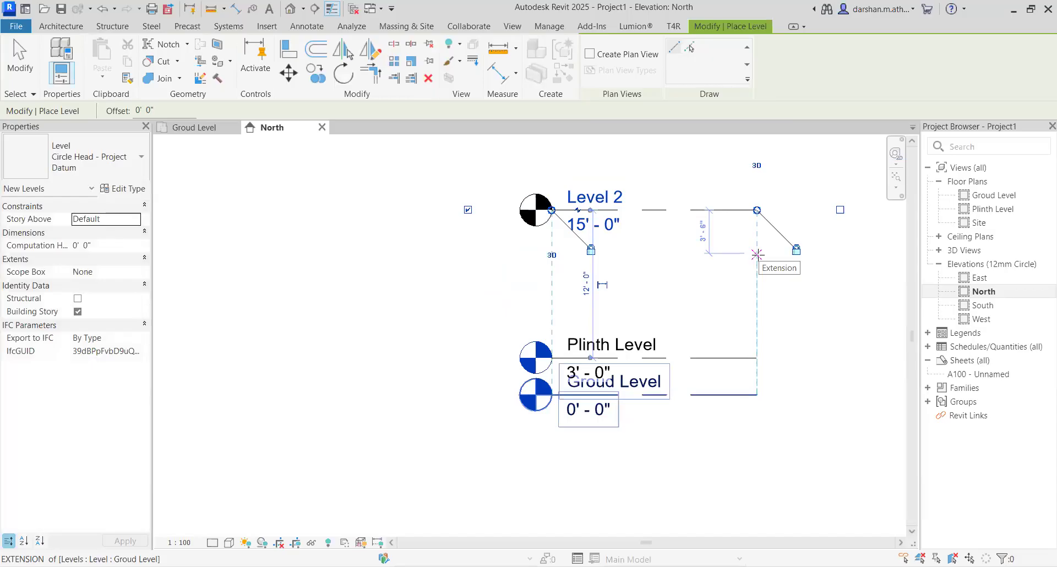
pyautogui.moveTo(664, 361); pyautogui.dragTo(515, 416, button='middle')
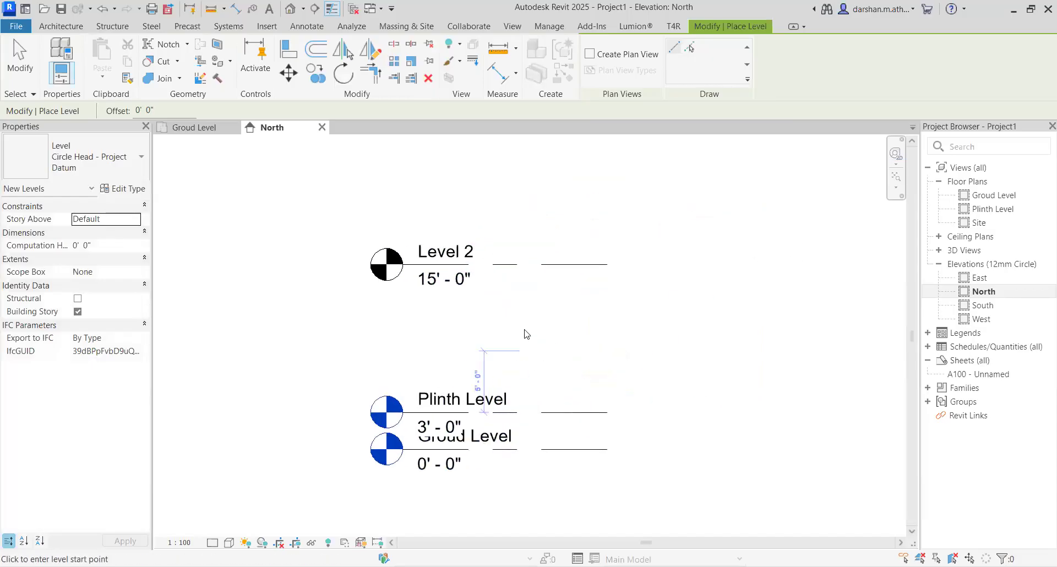
pyautogui.press('Escape')
pyautogui.press('Escape')
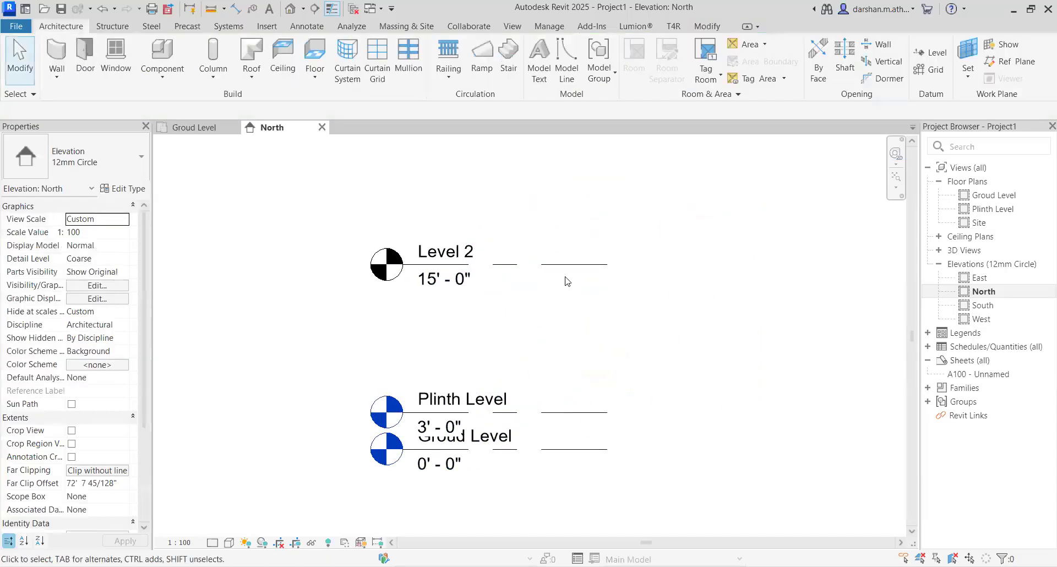
# Add another level offset 4' above Level 2 by picking the Level 2 line.
pyautogui.click(517, 271)
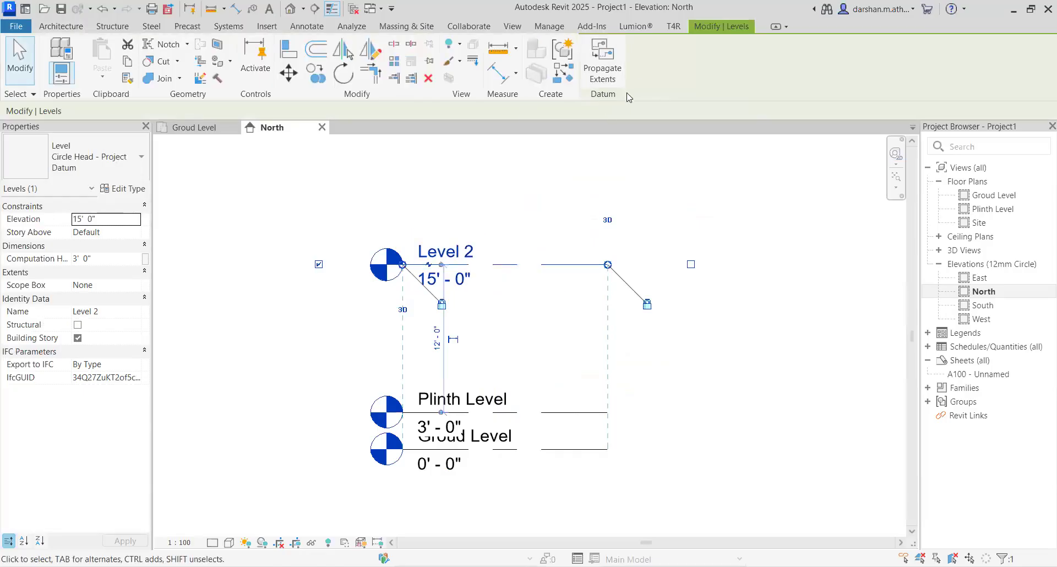
pyautogui.click(564, 79)
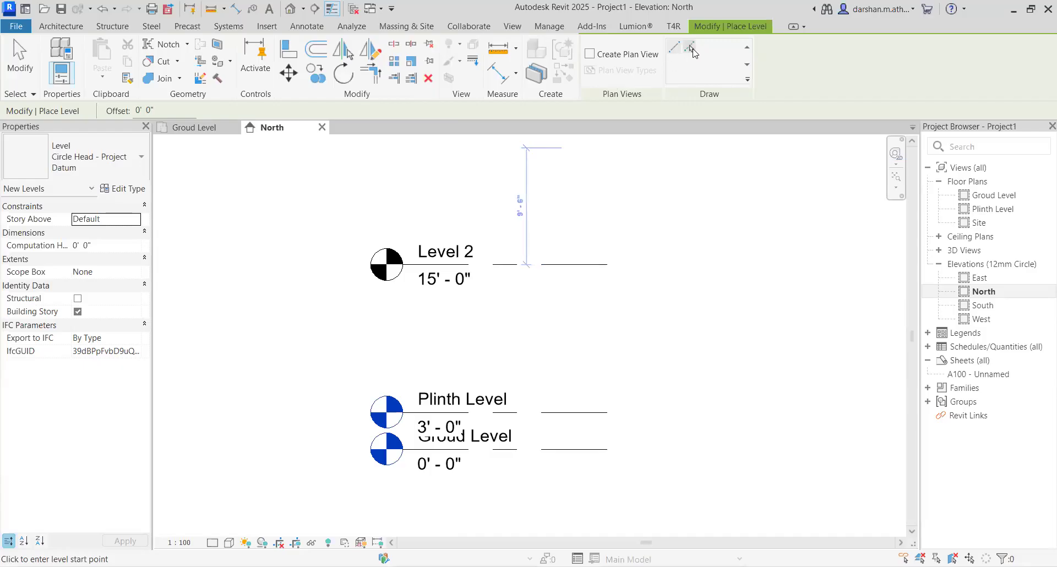
pyautogui.click(692, 49)
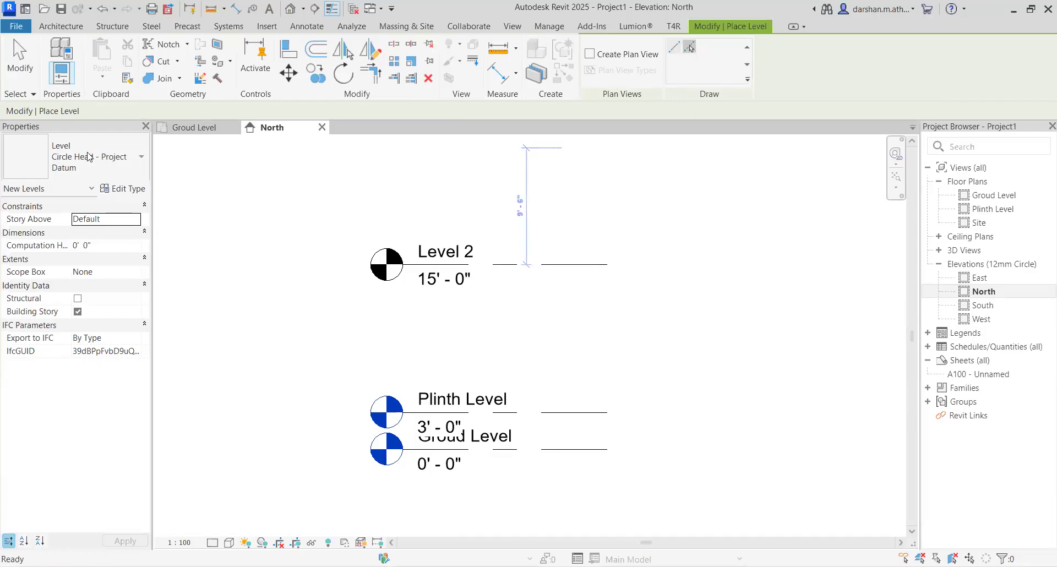
pyautogui.click(159, 112)
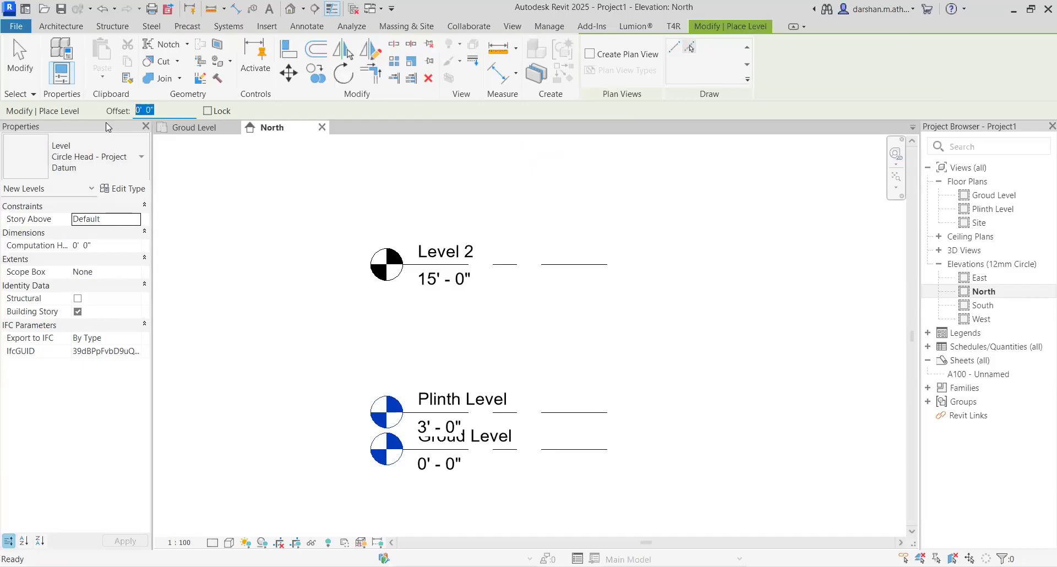
pyautogui.write('4')
pyautogui.press('Return')
pyautogui.moveTo(488, 203); pyautogui.dragTo(496, 368, button='middle')
pyautogui.click(501, 369)
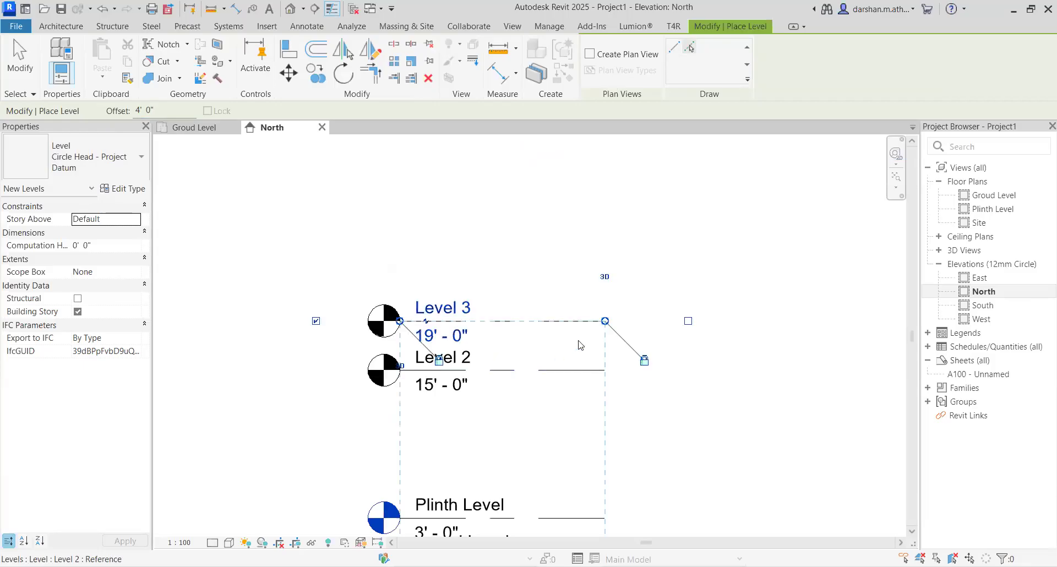
pyautogui.press('Escape')
pyautogui.press('Escape')
# Compare the level heads of Level 2 and Level 3 with those of the plinth and ground levels.
pyautogui.scroll(-3, 529, 398)
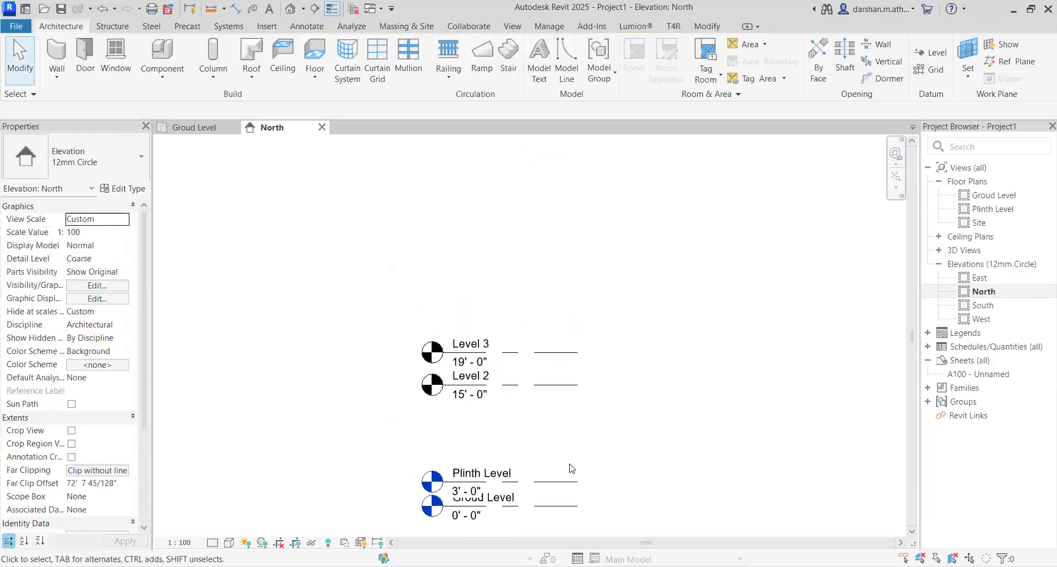
pyautogui.moveTo(533, 388); pyautogui.dragTo(586, 417, button='middle')
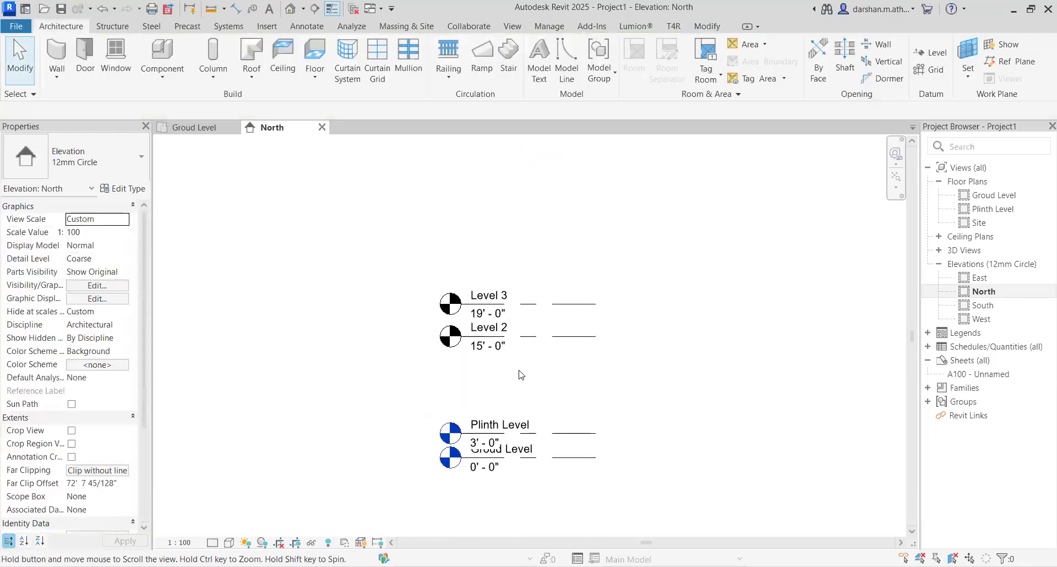
pyautogui.scroll(5, 521, 372)
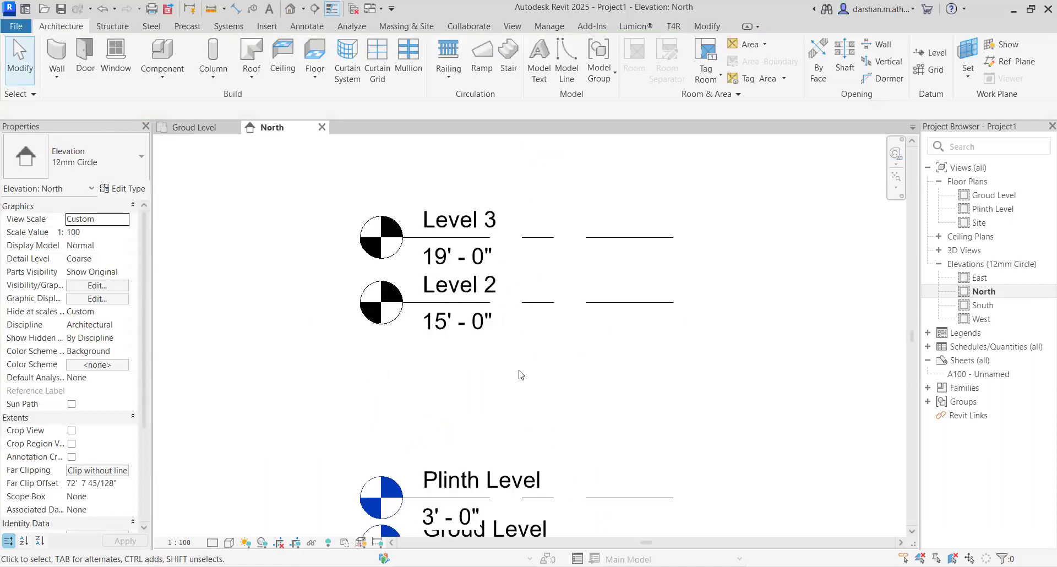
pyautogui.scroll(-2, 519, 367)
pyautogui.scroll(-2, 629, 398)
pyautogui.moveTo(627, 410); pyautogui.dragTo(527, 380, button='middle')
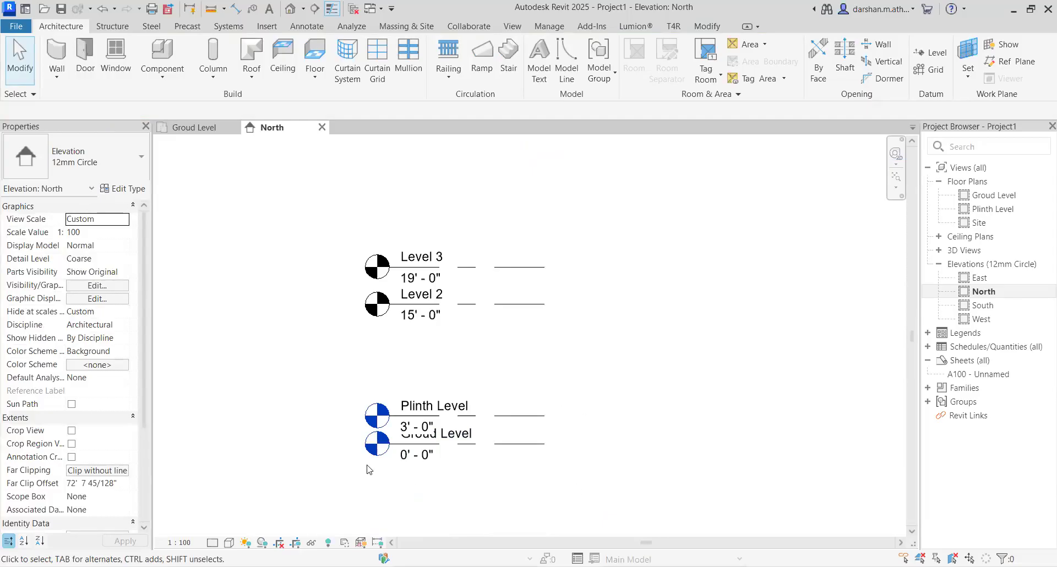
pyautogui.moveTo(544, 282); pyautogui.dragTo(324, 212)
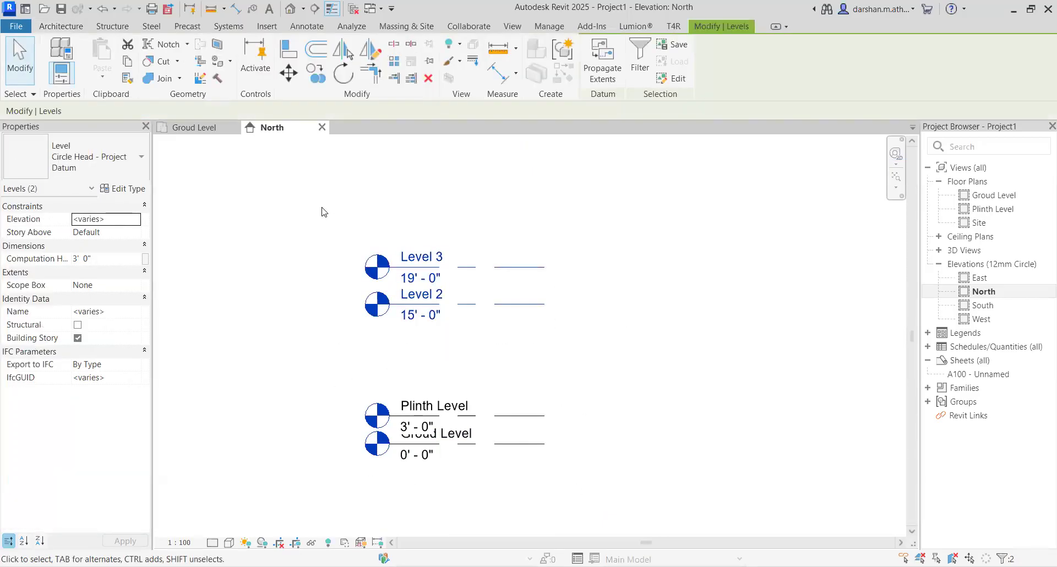
pyautogui.click(359, 220)
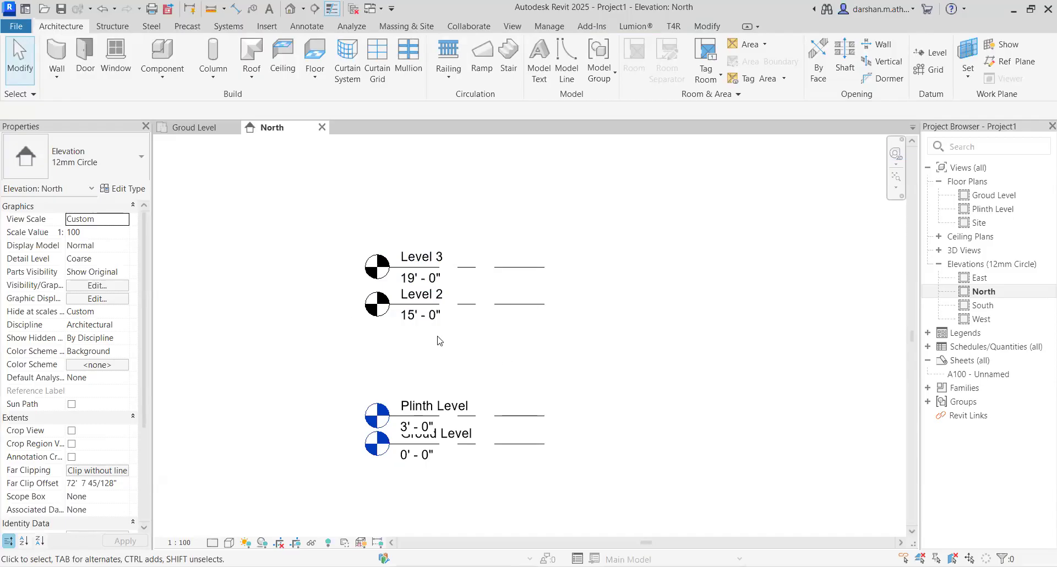
pyautogui.scroll(2, 444, 342)
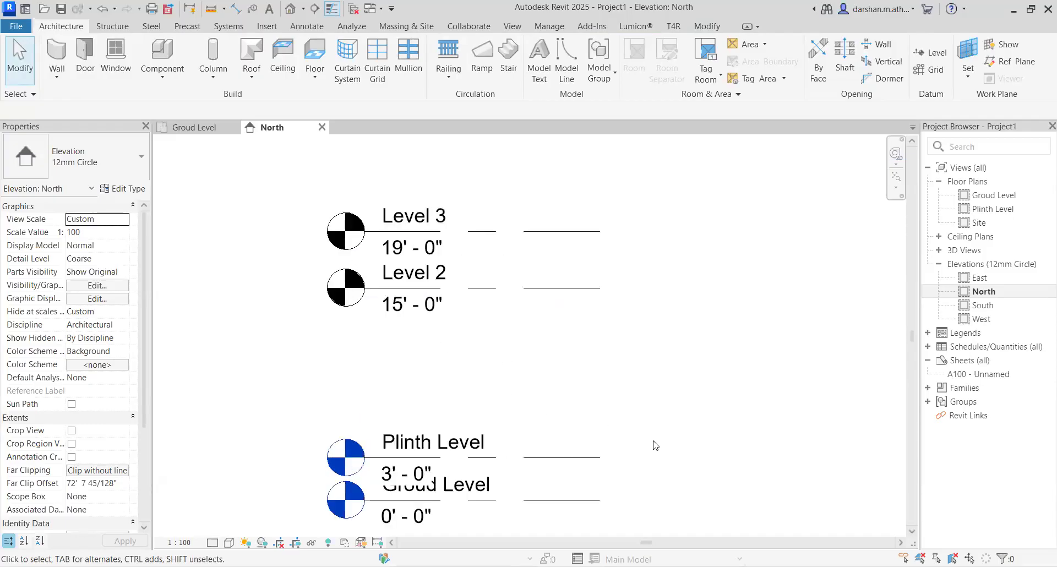
# Create floor plan views for Level 2 and Level 3.
pyautogui.moveTo(428, 285); pyautogui.dragTo(409, 351, button='middle')
pyautogui.scroll(-3, 664, 437)
pyautogui.click(504, 380)
pyautogui.keyDown('ctrl'); pyautogui.click(504, 347); pyautogui.keyUp('ctrl')
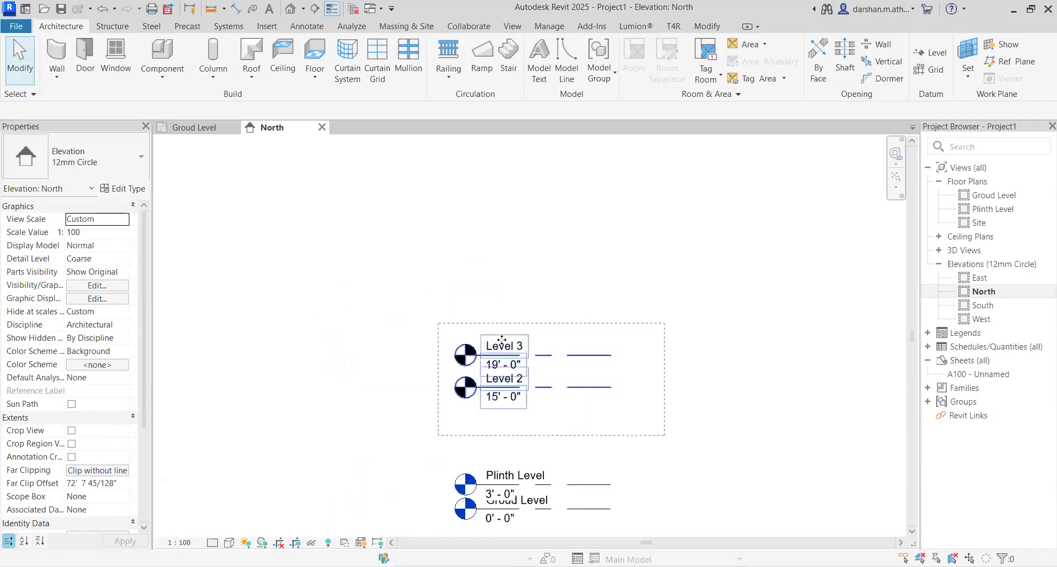
pyautogui.click(512, 26)
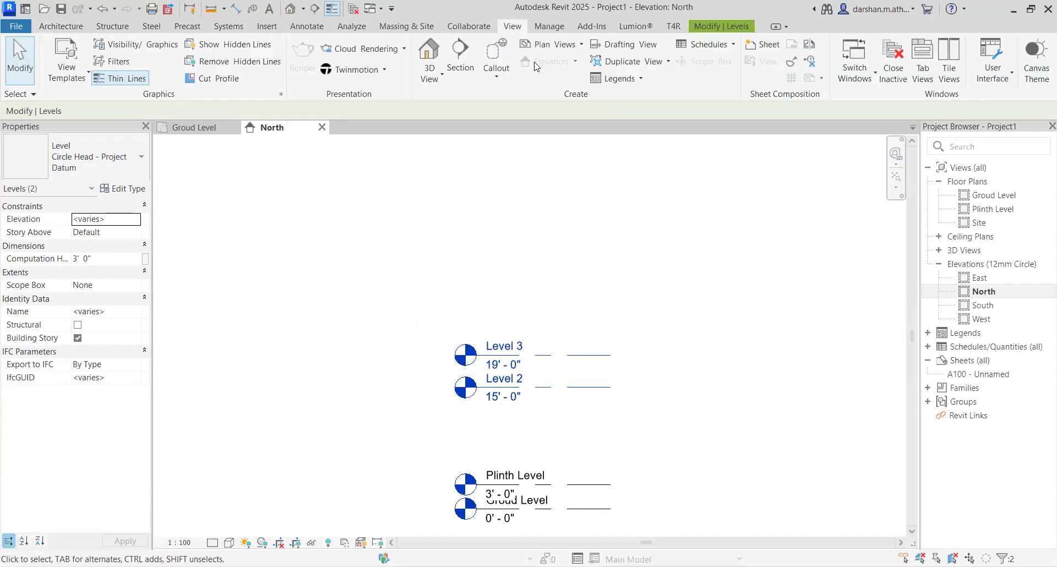
pyautogui.click(582, 45)
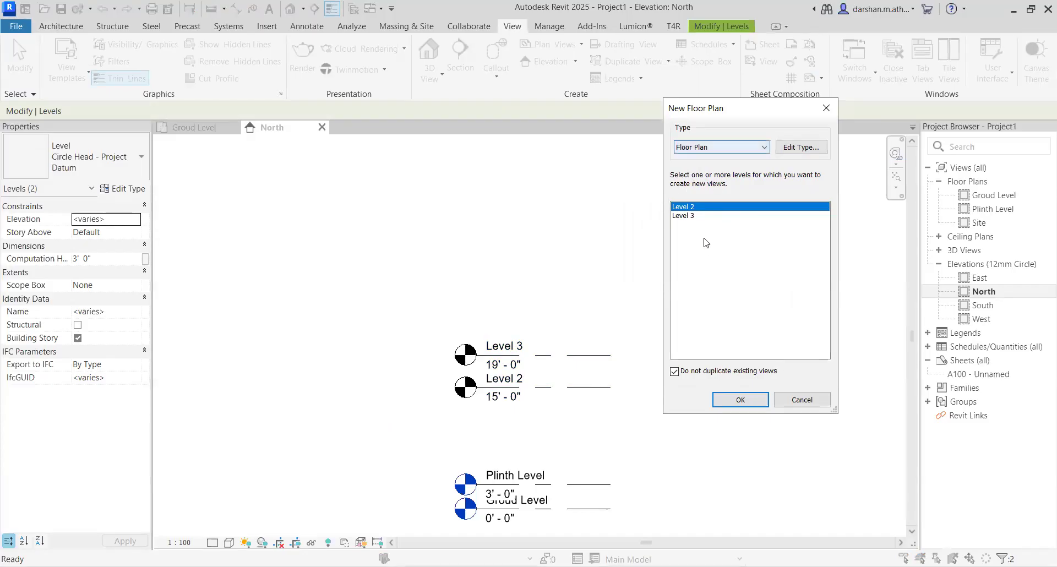
pyautogui.keyDown('ctrl'); pyautogui.click(692, 216); pyautogui.keyUp('ctrl')
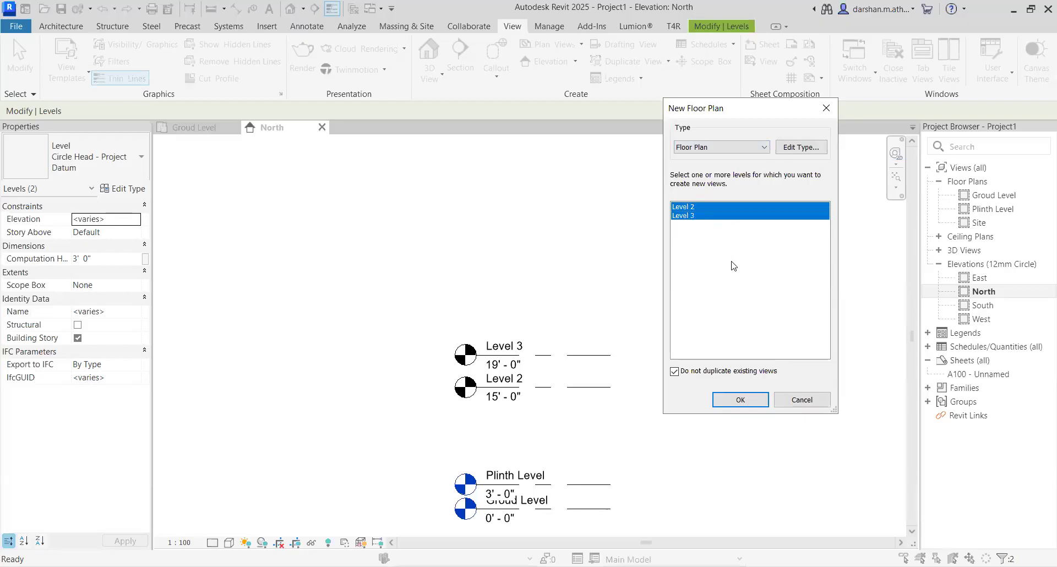
pyautogui.click(740, 400)
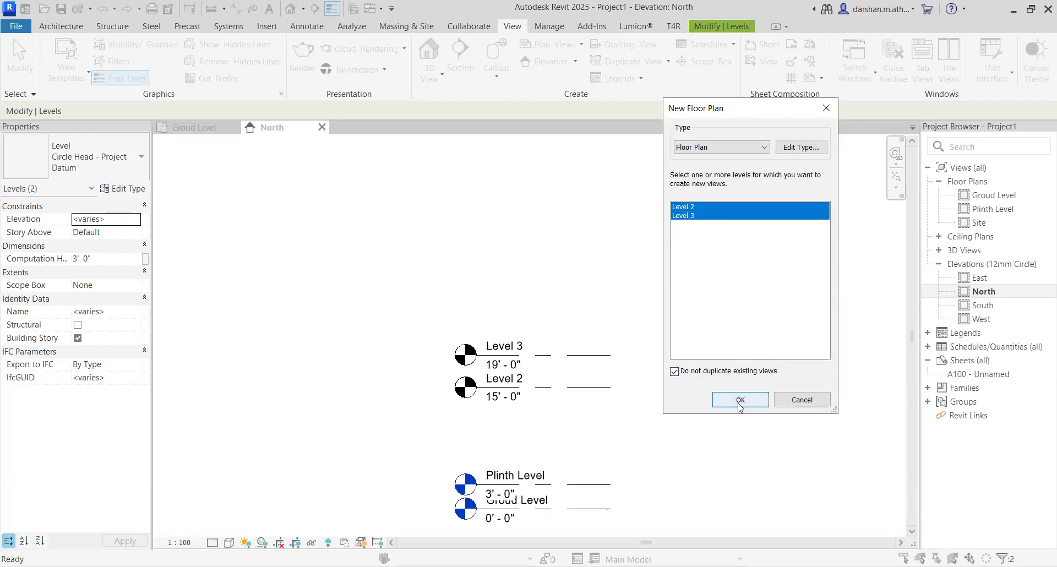
pyautogui.click(577, 429)
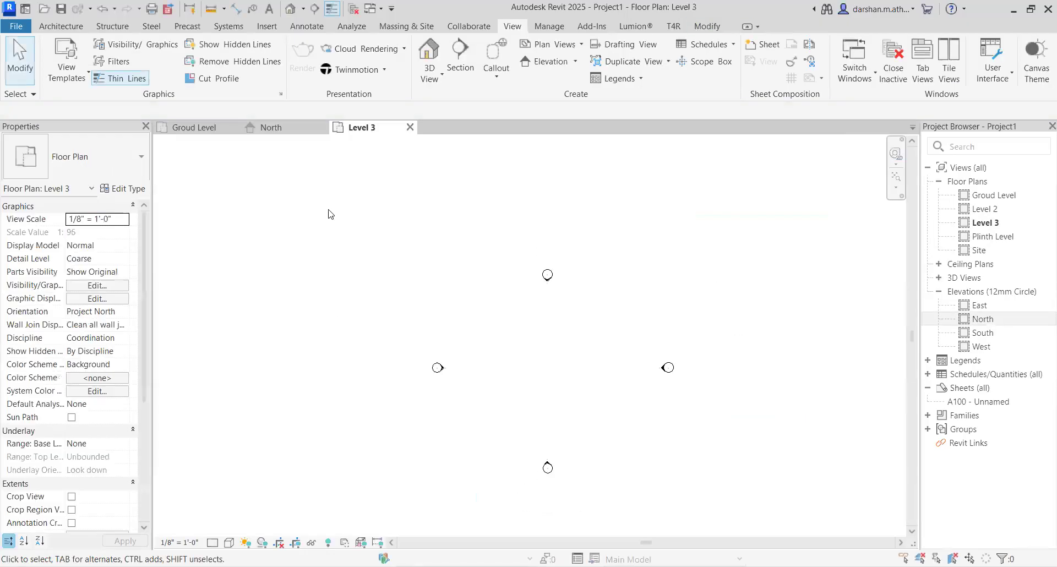
# Return to the North elevation and extend the aligned level lines farther at the end opposite their heads.
pyautogui.click(276, 129)
pyautogui.moveTo(485, 333); pyautogui.dragTo(420, 236, button='middle')
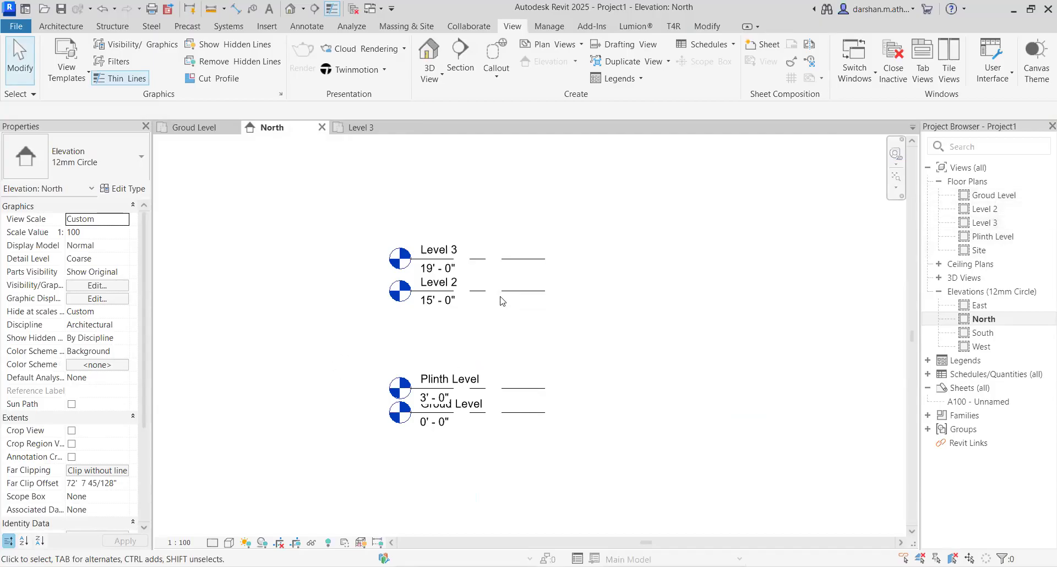
pyautogui.scroll(2, 502, 300)
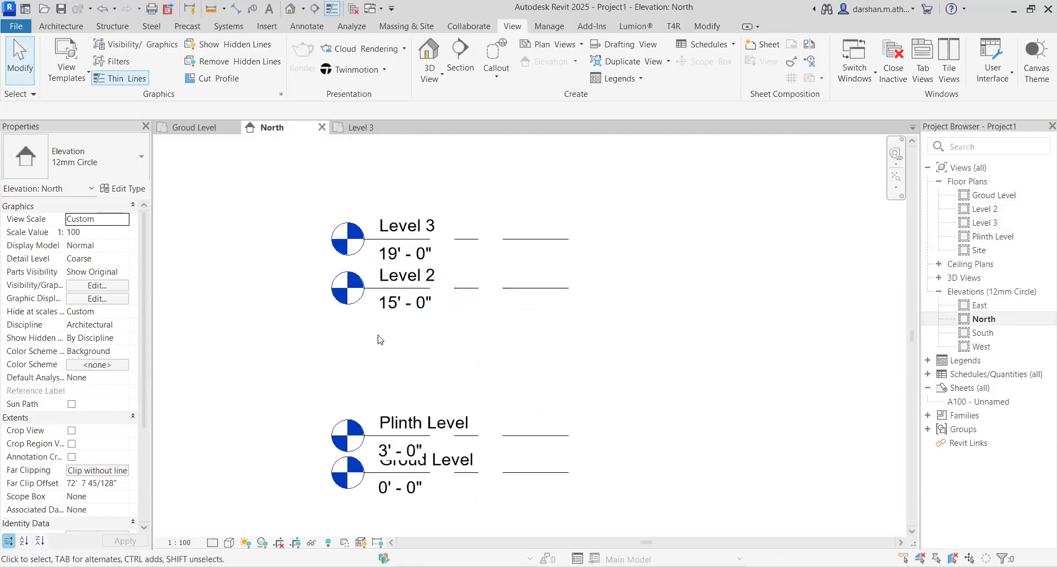
pyautogui.click(532, 289)
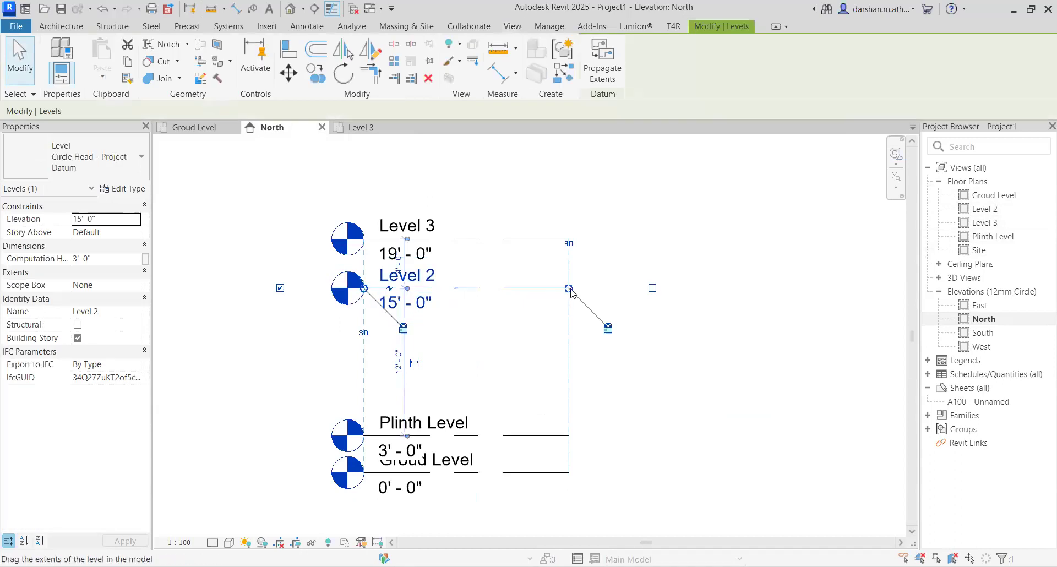
pyautogui.moveTo(757, 290); pyautogui.dragTo(789, 299)
pyautogui.click(463, 307)
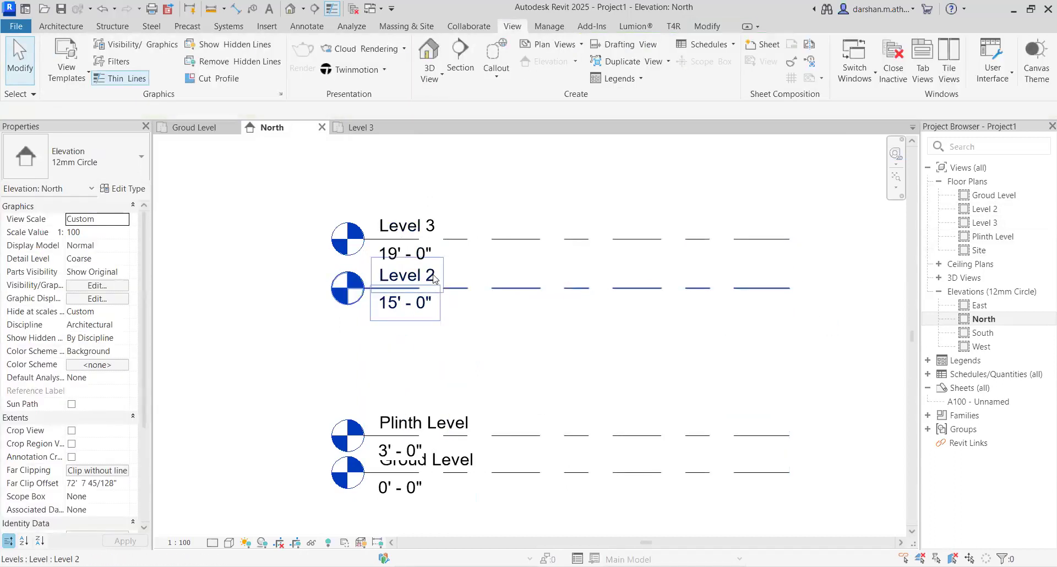
# Rename Level 2 as Ground Level Slab and apply the new name to its corresponding views.
pyautogui.click(433, 279)
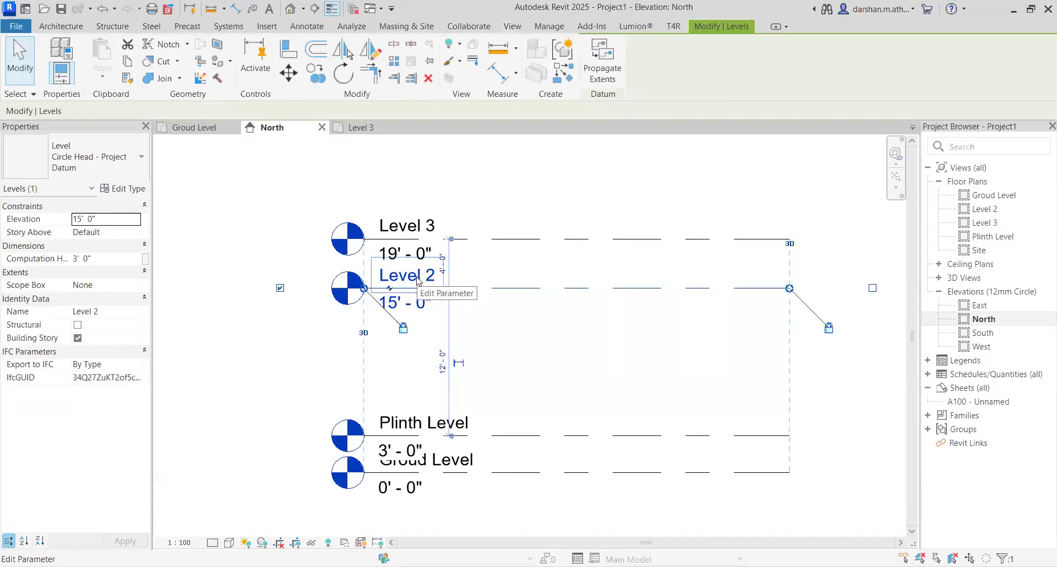
pyautogui.click(417, 276)
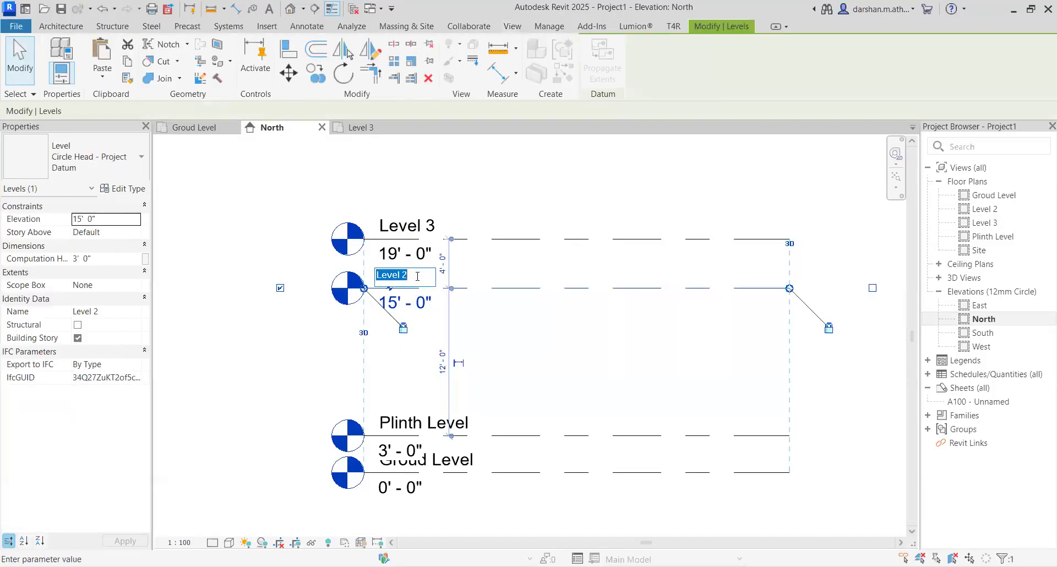
pyautogui.write('Ground Level Slab')
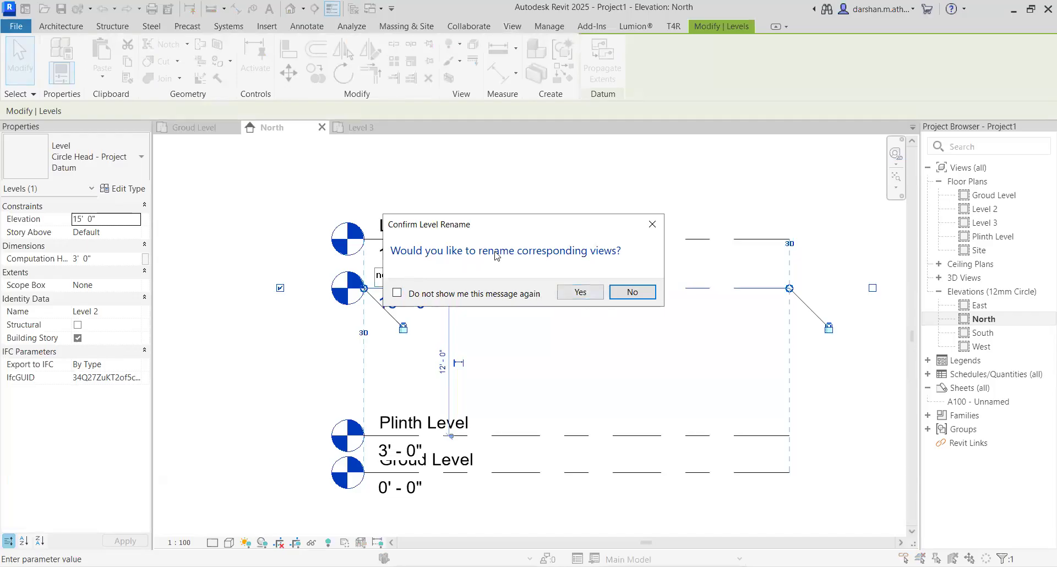
pyautogui.click(586, 296)
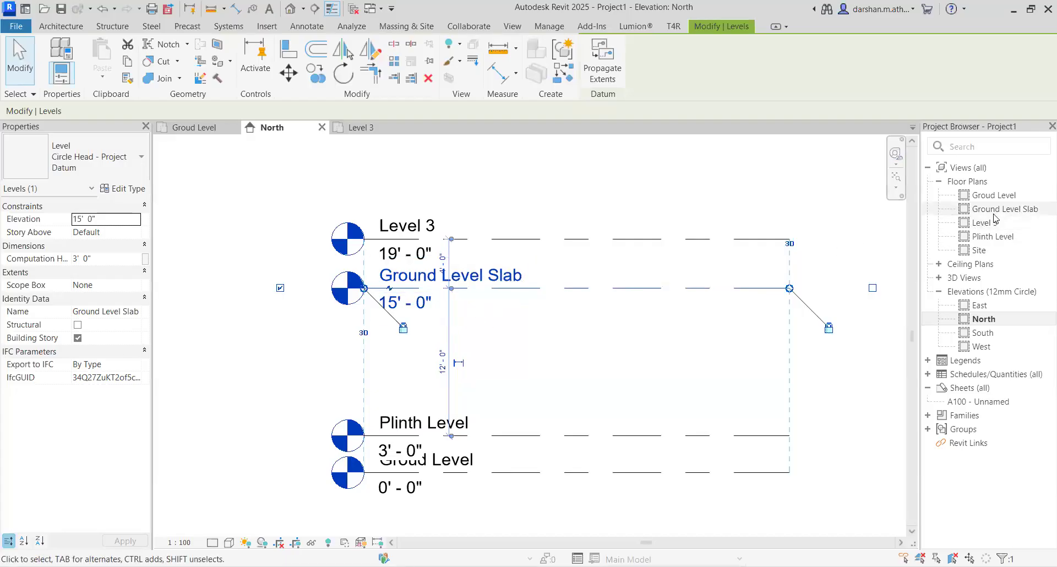
# Rename Level 3 as PP Wall Level and apply the new name to its corresponding views.
pyautogui.click(404, 224)
pyautogui.click(405, 221)
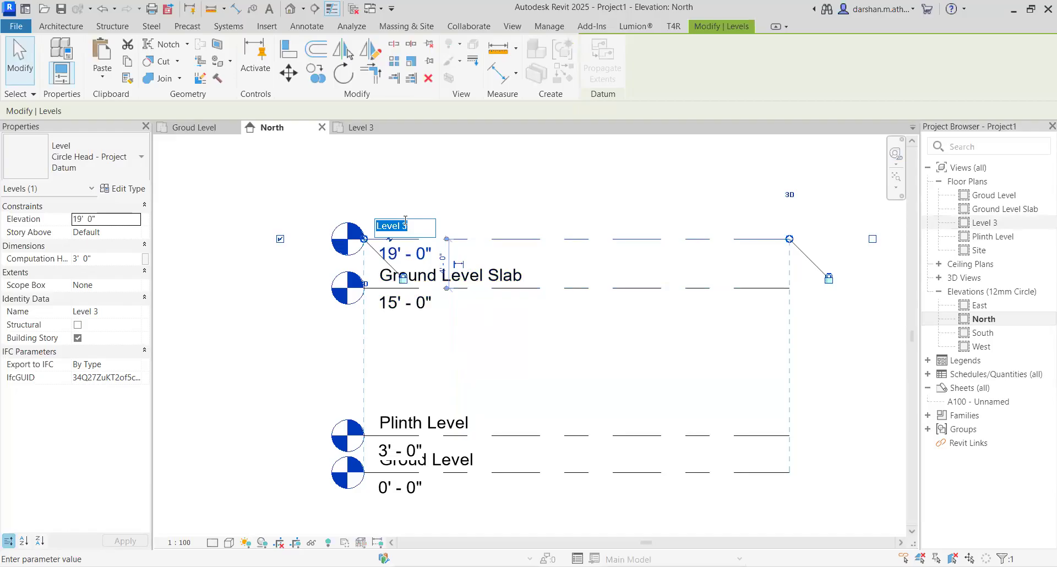
pyautogui.write('PP Wall Level')
pyautogui.click(606, 179)
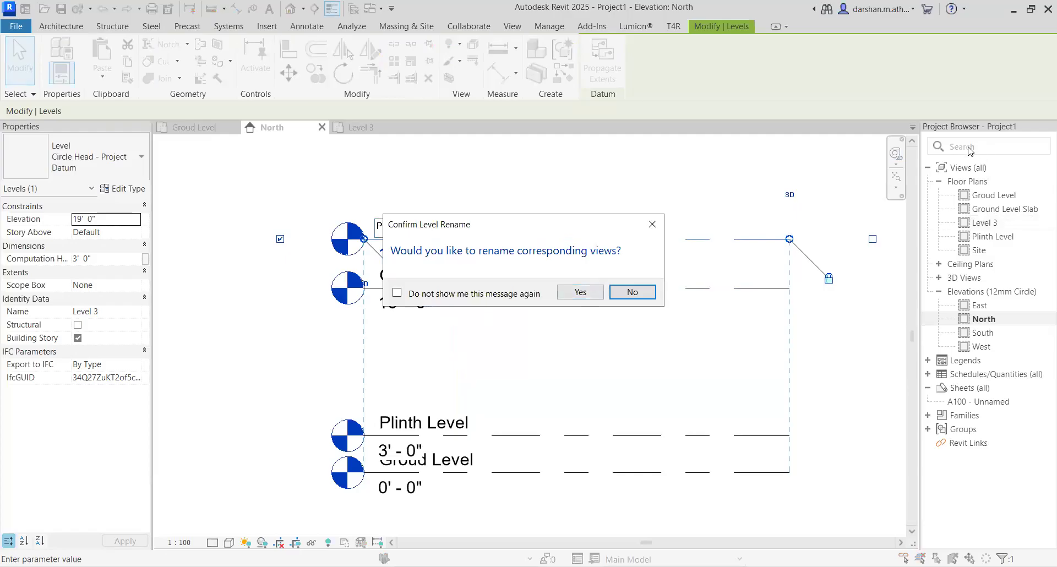
pyautogui.click(581, 293)
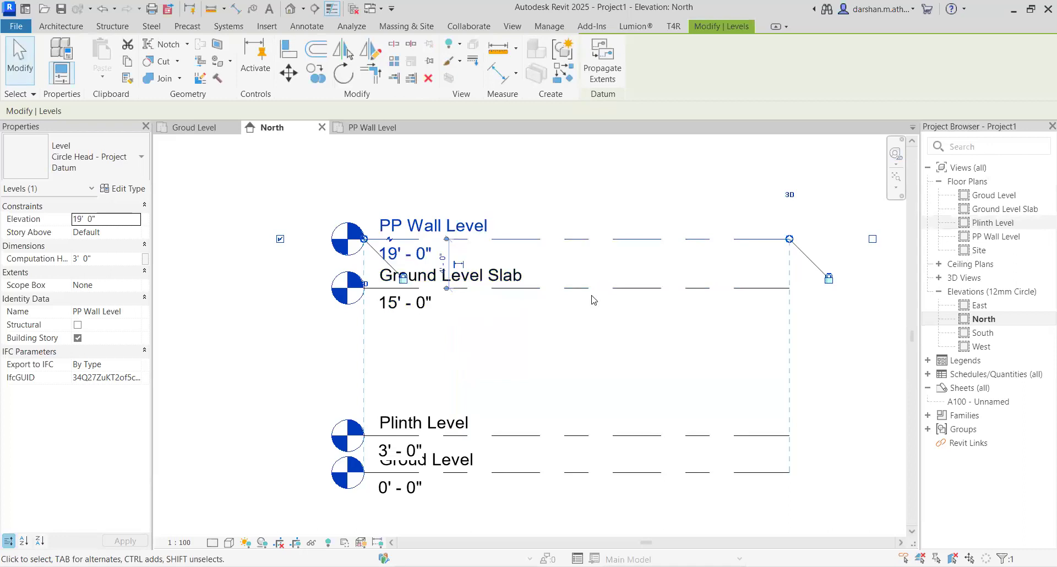
pyautogui.scroll(-3, 597, 338)
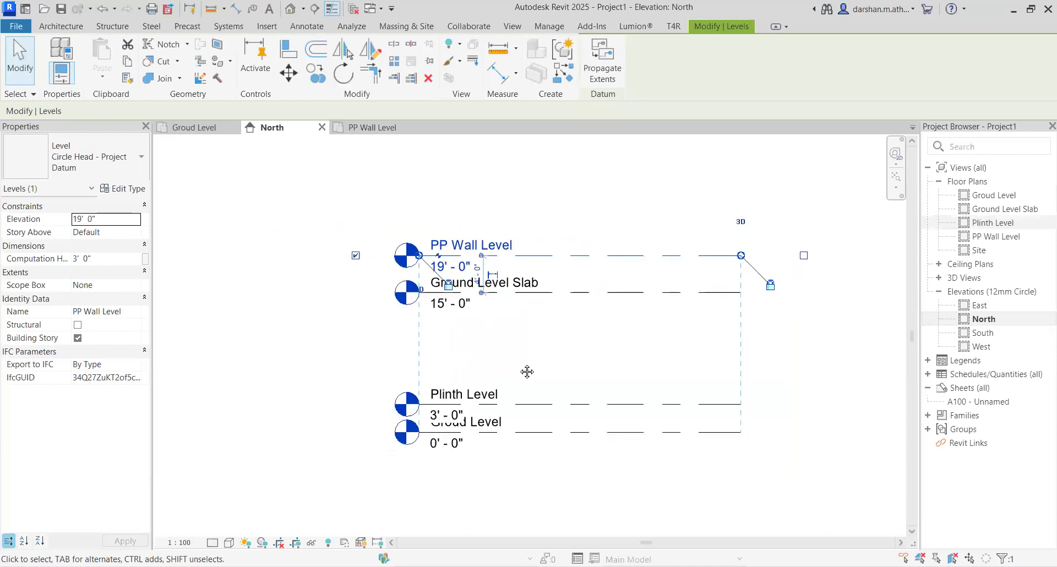
pyautogui.click(533, 384)
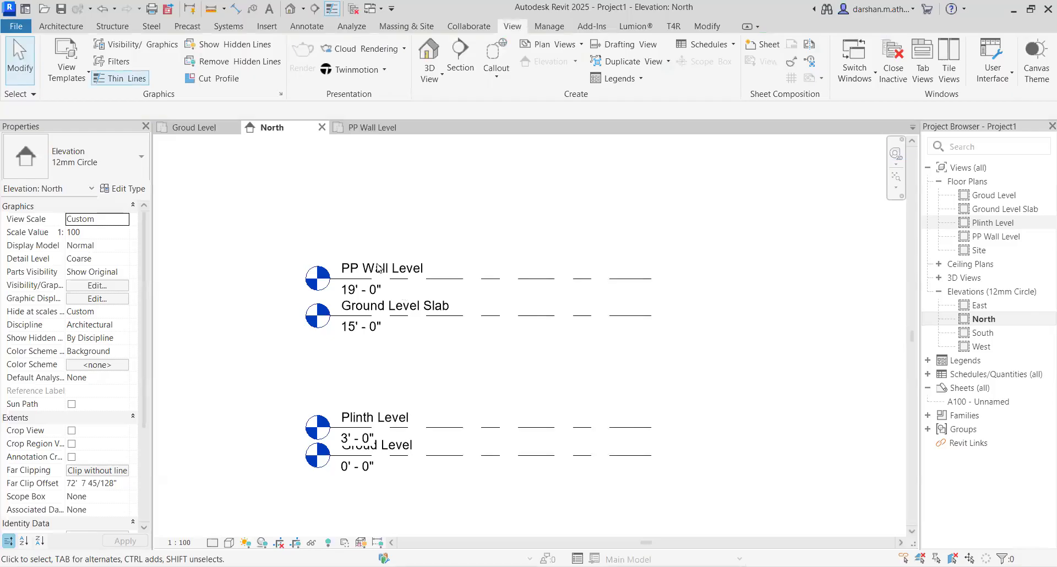
pyautogui.scroll(-2, 563, 262)
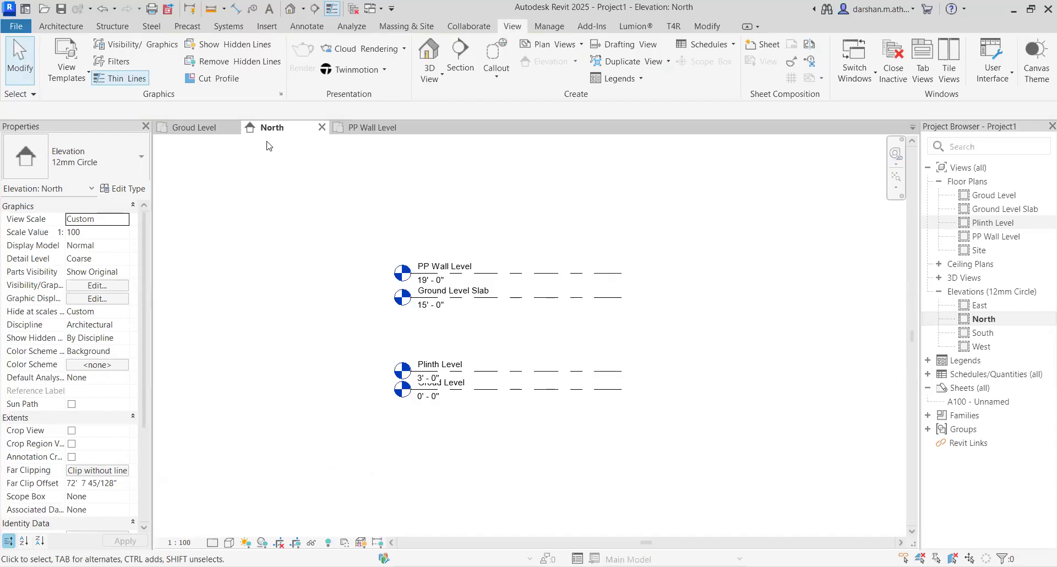
# Open the Plinth Level floor plan and draw a first vertical grid line between the elevation markers, with its bubble at the upper end.
pyautogui.doubleClick(1002, 223)
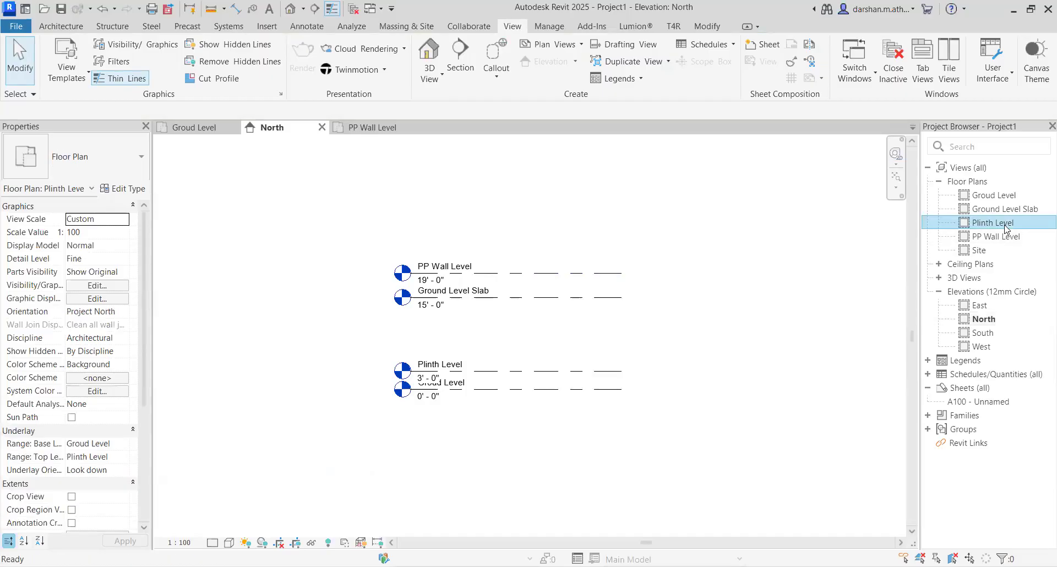
pyautogui.scroll(-2, 505, 370)
pyautogui.moveTo(535, 358); pyautogui.dragTo(500, 377, button='middle')
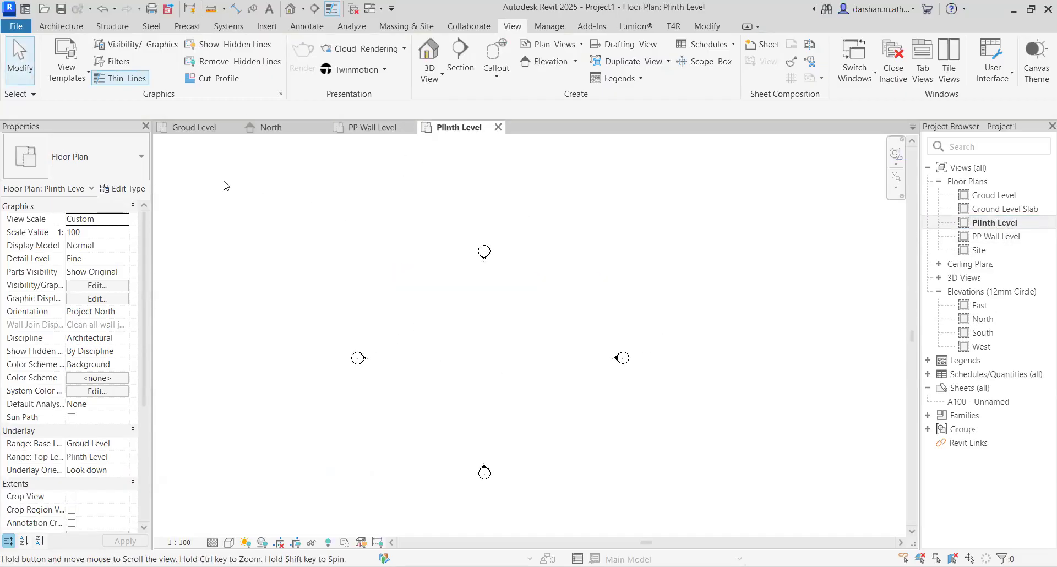
pyautogui.click(62, 26)
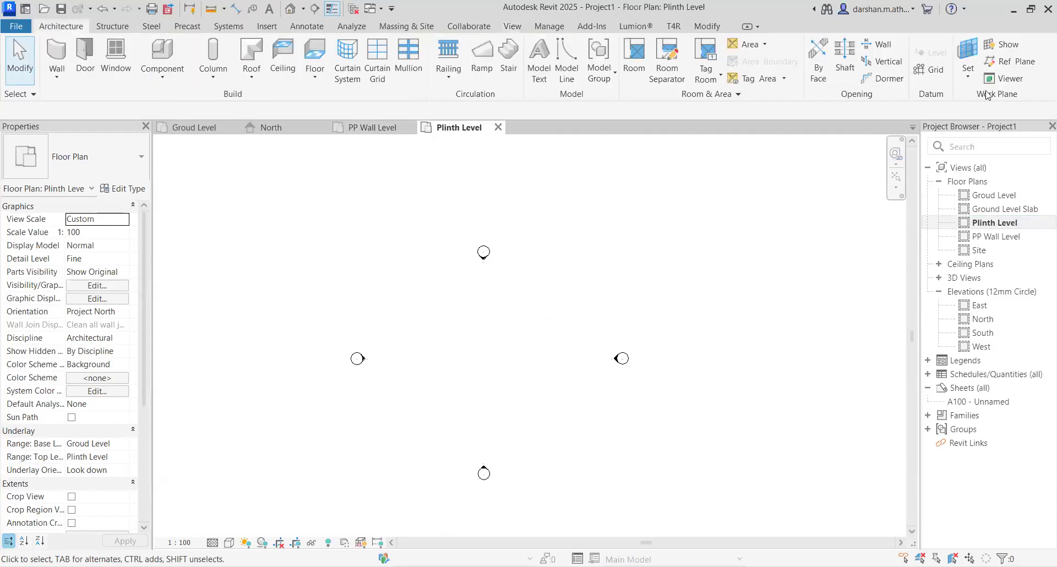
pyautogui.click(935, 70)
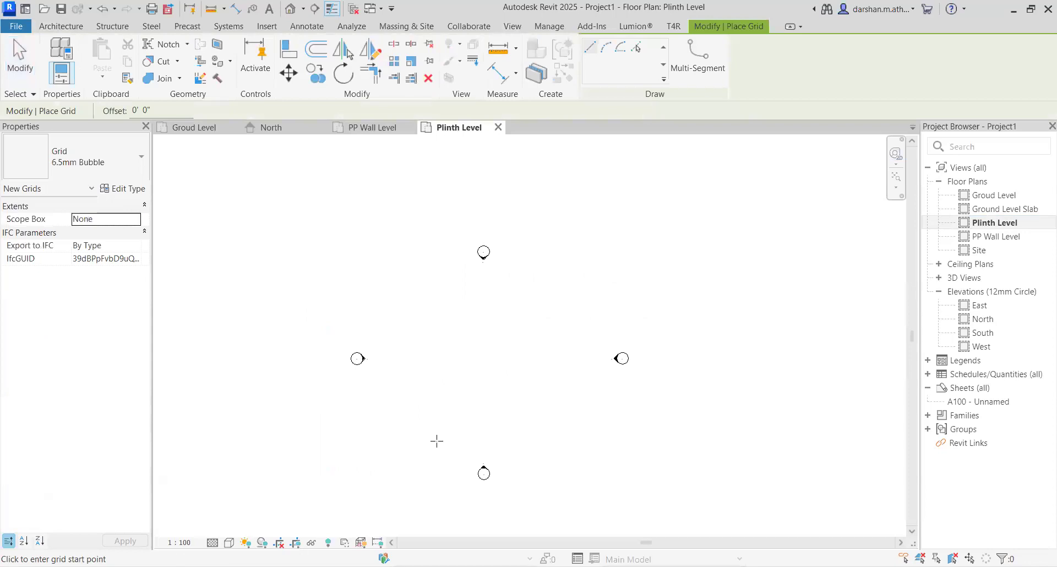
pyautogui.click(436, 441)
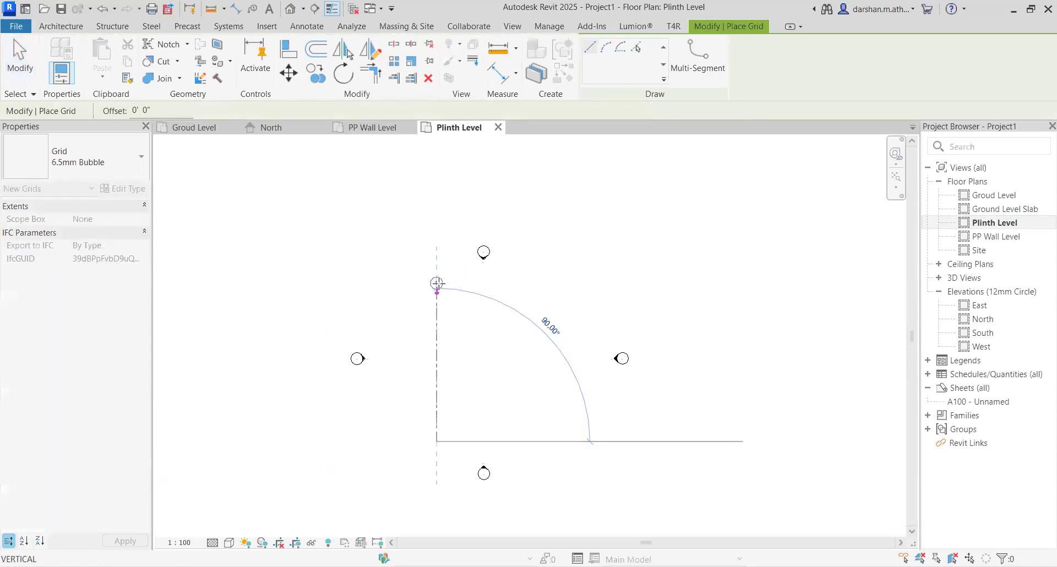
pyautogui.click(437, 283)
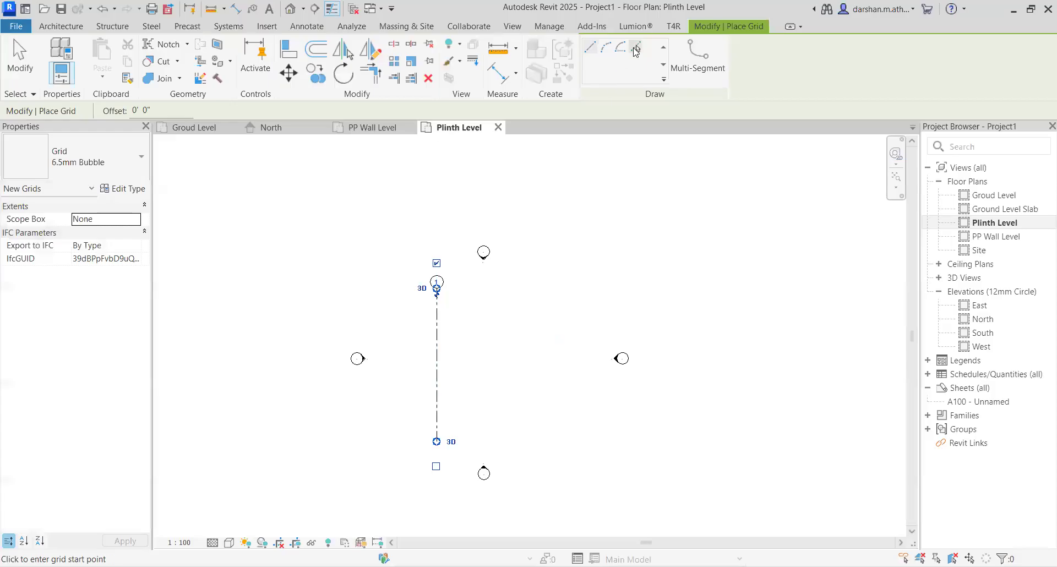
# Add four more vertical grid lines at 10' spacing on the right side of grid 1 by picking each preceding line.
pyautogui.click(636, 48)
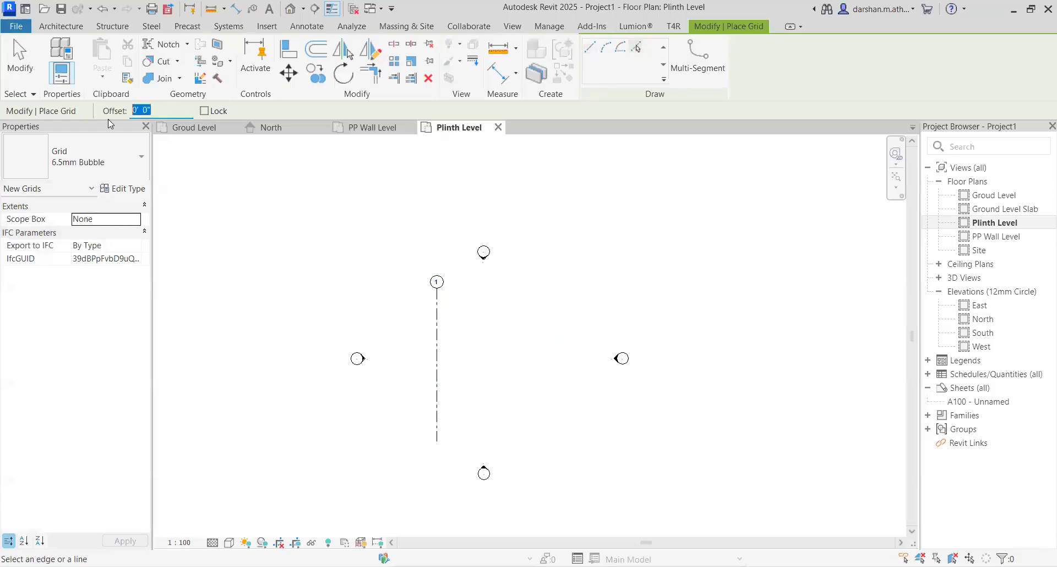
pyautogui.write('10')
pyautogui.press('Return')
pyautogui.scroll(2, 428, 314)
pyautogui.click(448, 335)
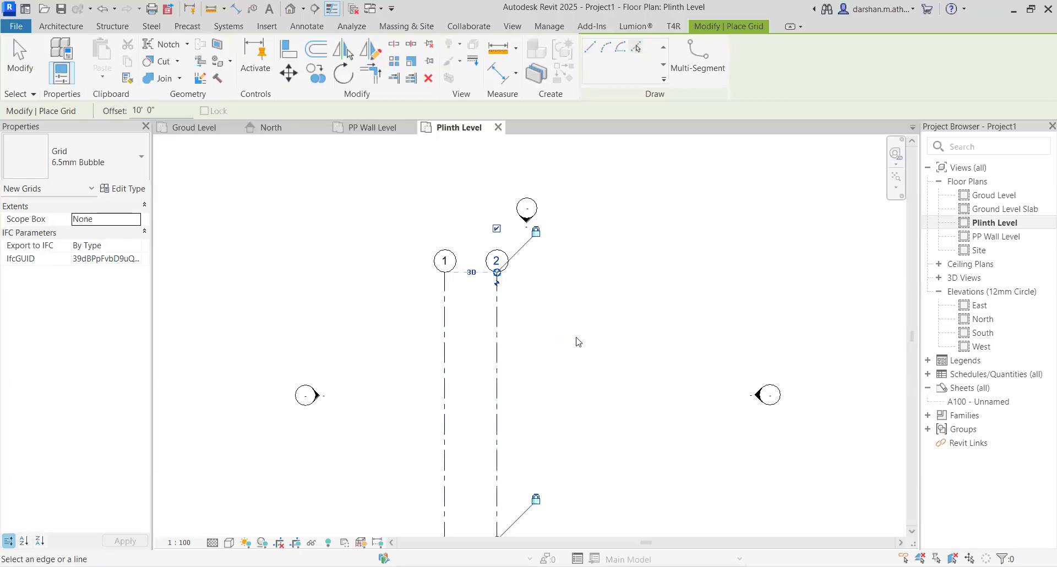
pyautogui.click(499, 352)
pyautogui.click(551, 346)
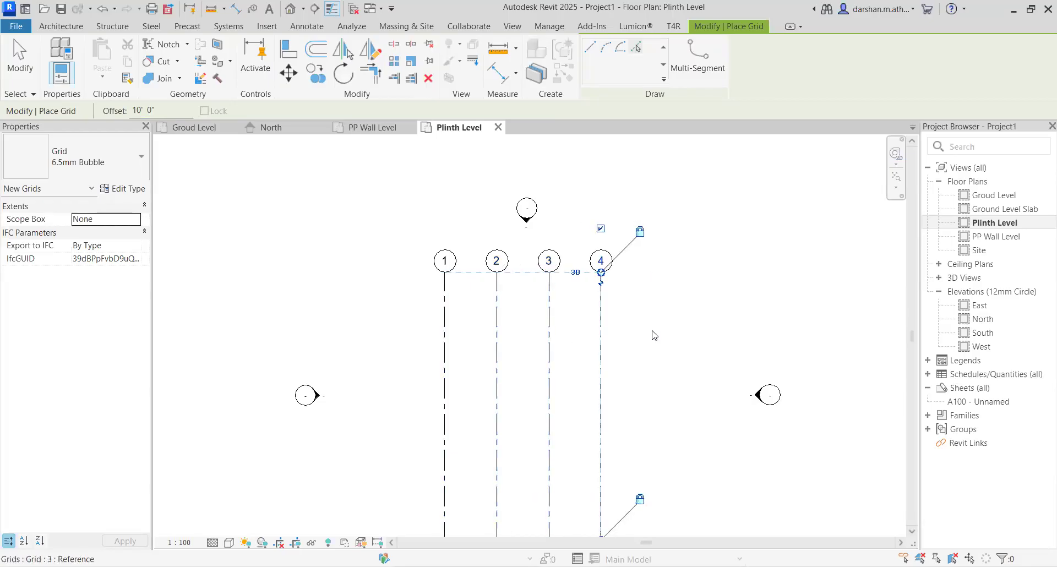
pyautogui.click(606, 347)
# Draw a horizontal grid line with a 0 offset across all five vertical grids, just below their bubbles.
pyautogui.scroll(-2, 718, 382)
pyautogui.moveTo(717, 382); pyautogui.dragTo(604, 331, button='middle')
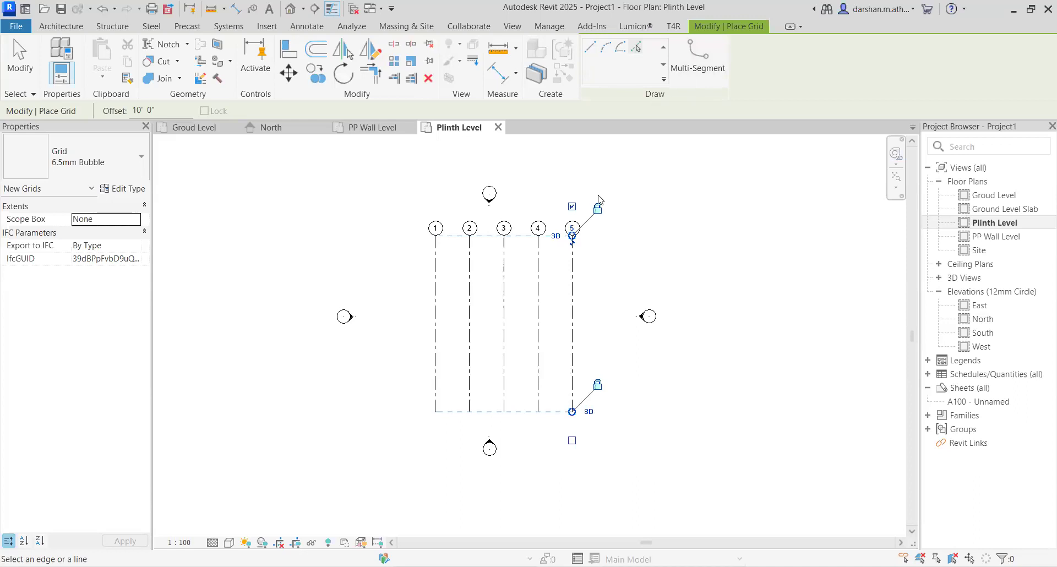
pyautogui.click(589, 47)
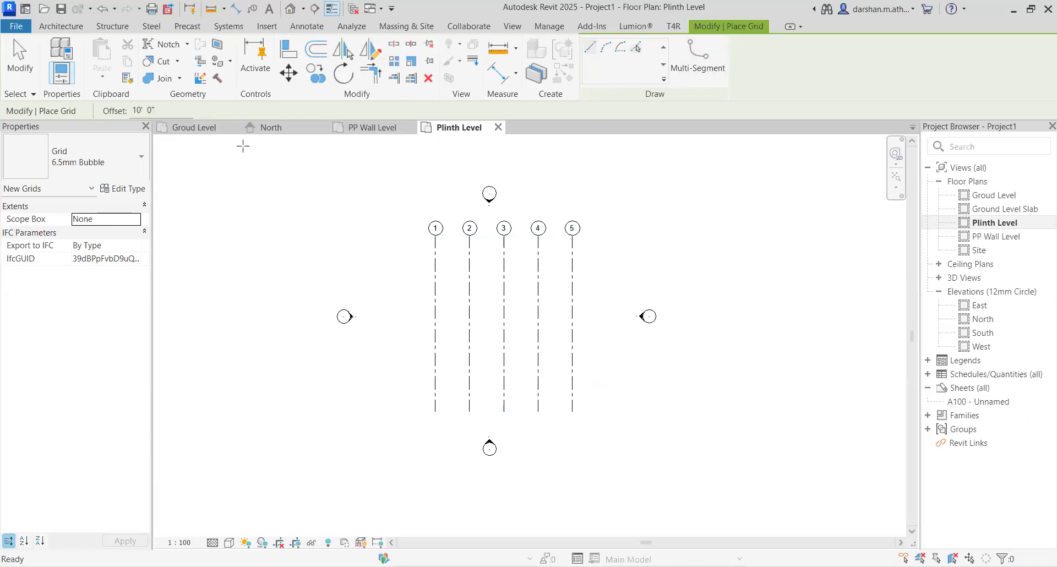
pyautogui.moveTo(165, 110); pyautogui.dragTo(96, 113)
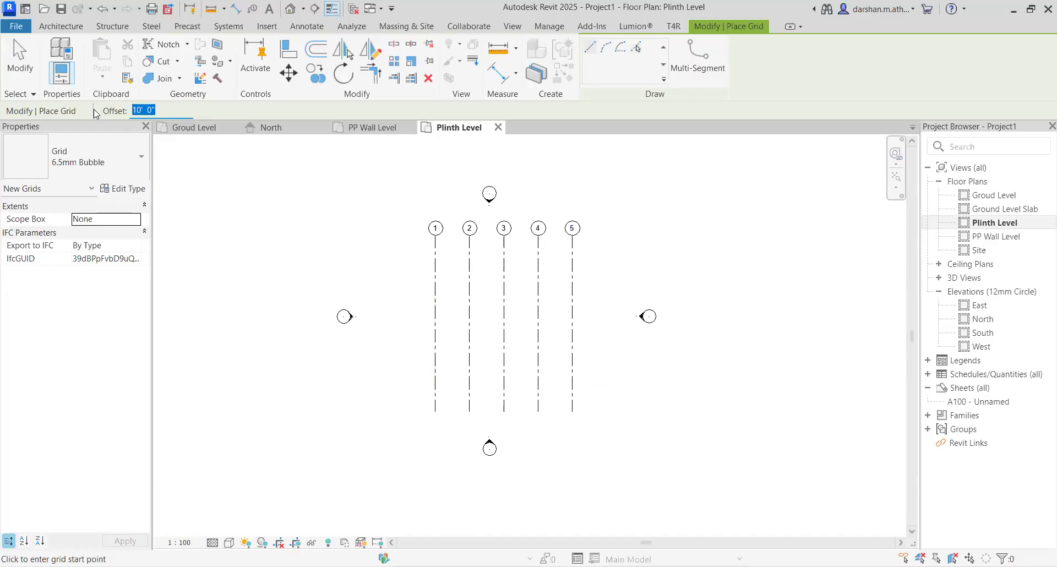
pyautogui.write('0')
pyautogui.press('Return')
pyautogui.click(401, 257)
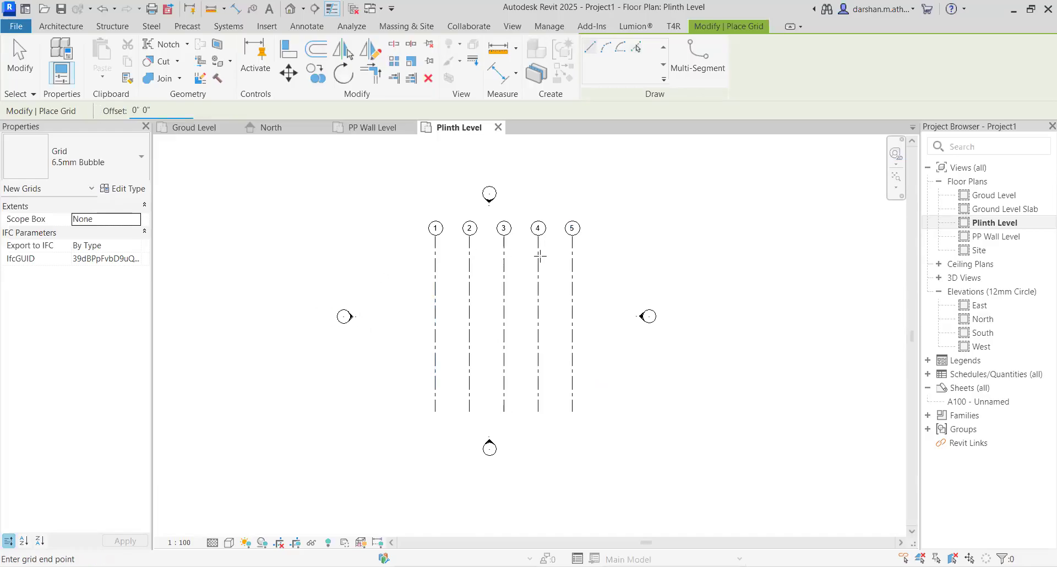
pyautogui.click(601, 257)
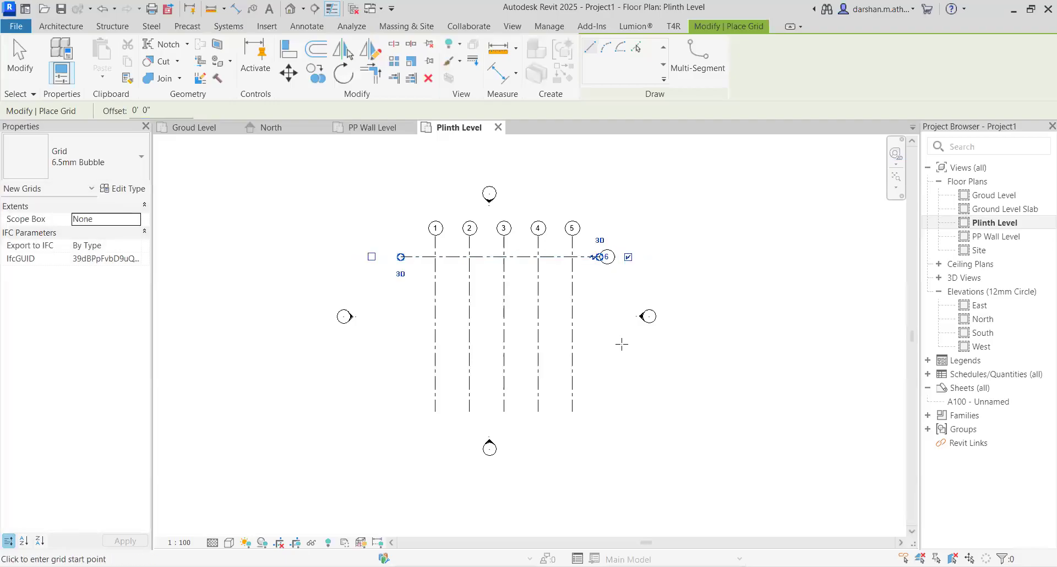
pyautogui.press('Escape')
# Rename the horizontal grid line as A.
pyautogui.scroll(2, 610, 265)
pyautogui.scroll(2, 610, 312)
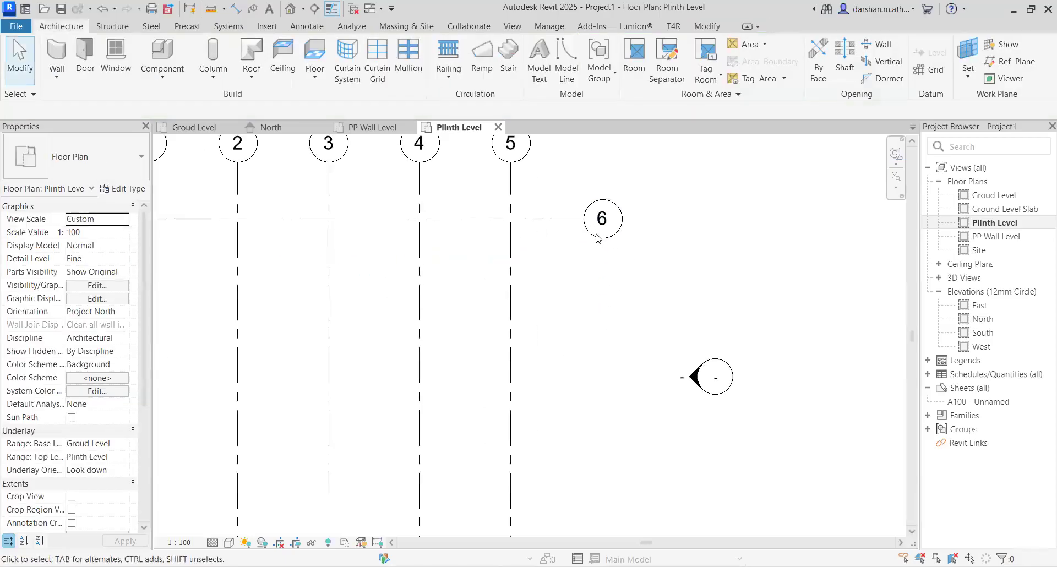
pyautogui.click(602, 221)
pyautogui.click(602, 221)
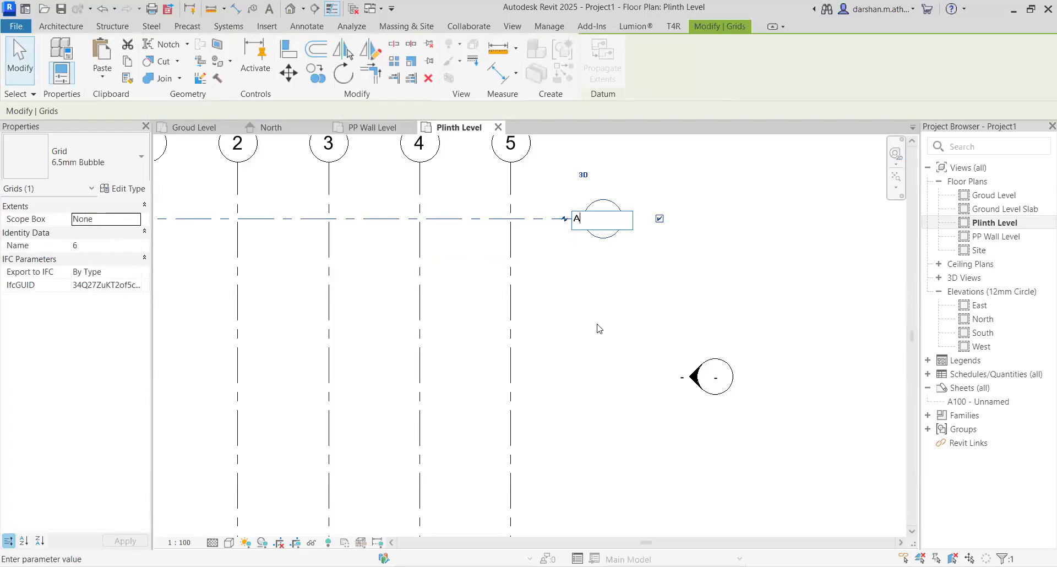
pyautogui.write('A')
pyautogui.scroll(-3, 596, 342)
pyautogui.press('Return')
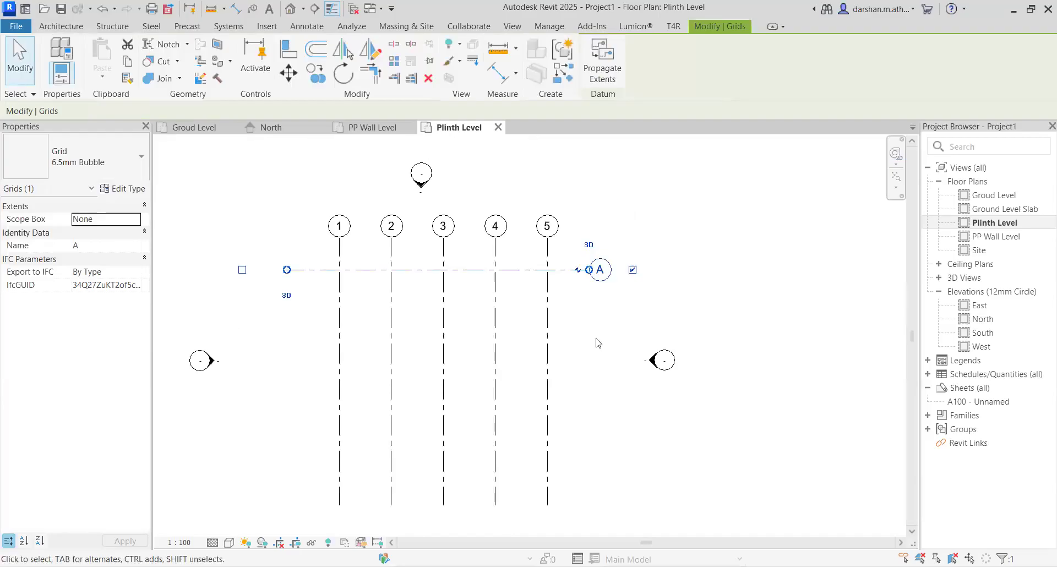
# Add four more horizontal grid lines at 10' spacing below grid A by picking each preceding line.
pyautogui.scroll(-2, 611, 339)
pyautogui.moveTo(620, 335); pyautogui.dragTo(654, 270, button='middle')
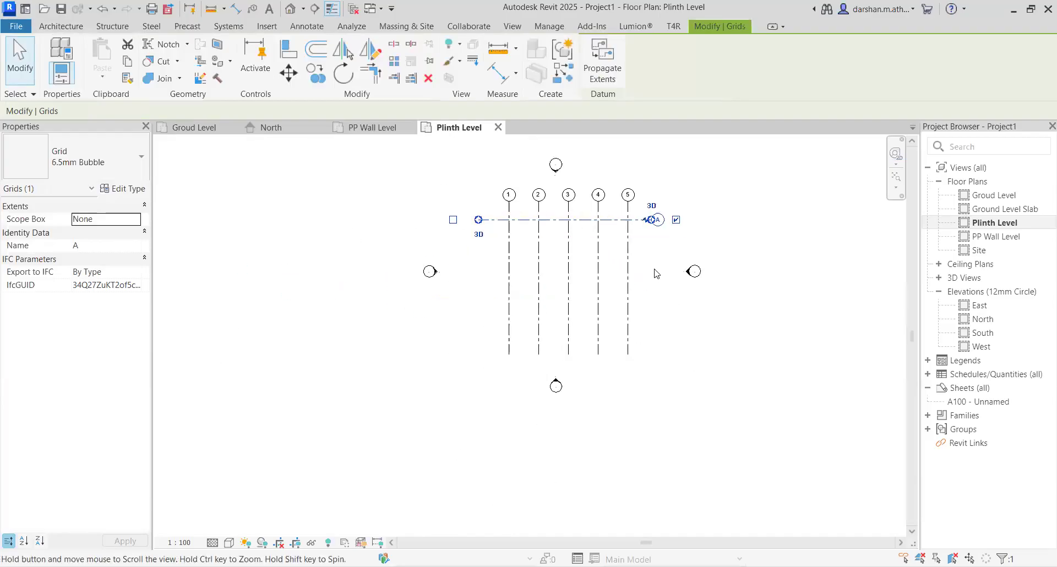
pyautogui.click(570, 86)
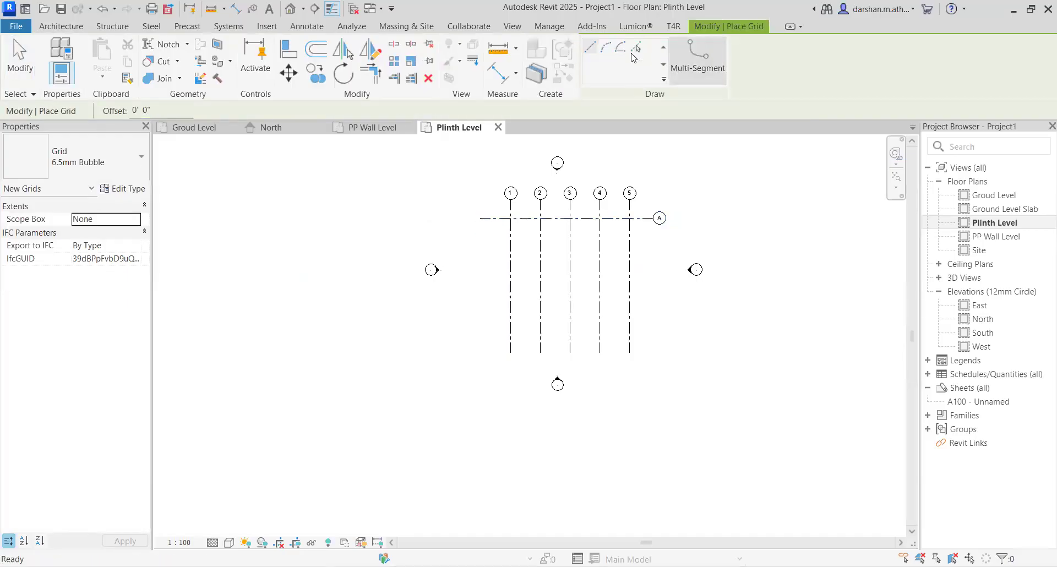
pyautogui.click(636, 48)
pyautogui.doubleClick(182, 109)
pyautogui.write('10')
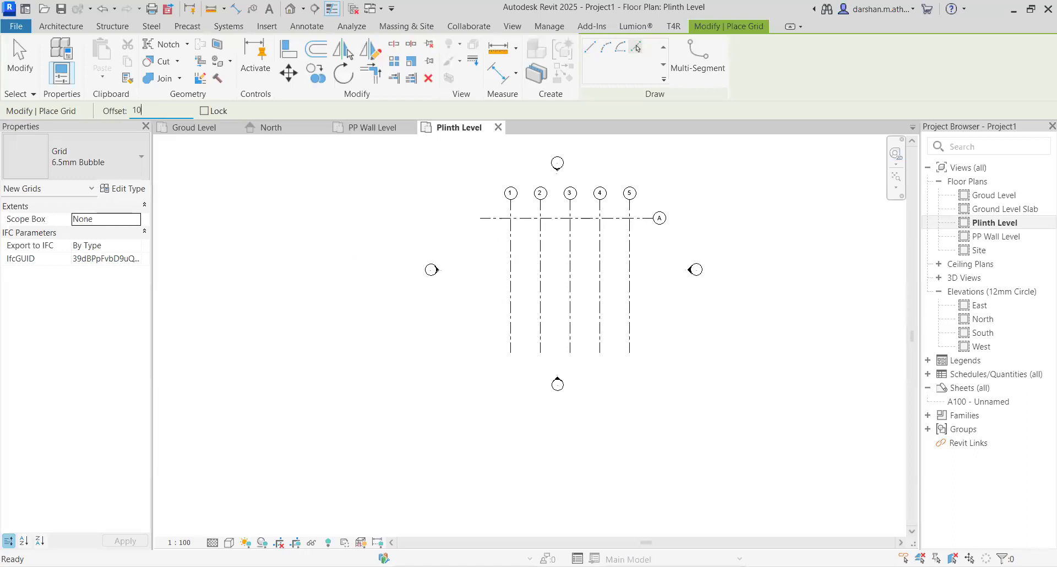
pyautogui.press('Return')
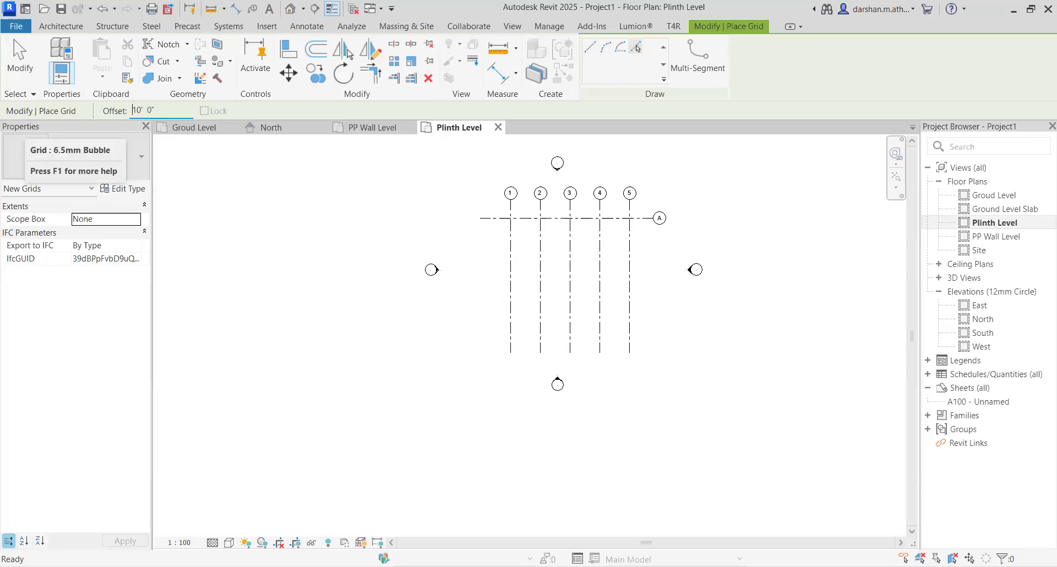
pyautogui.click(494, 220)
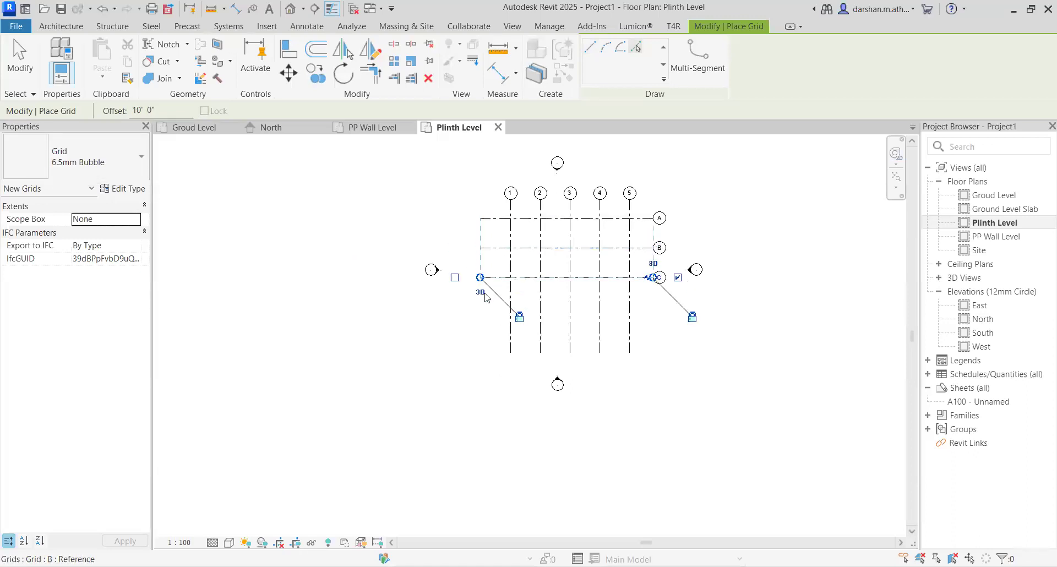
pyautogui.click(501, 289)
pyautogui.click(501, 313)
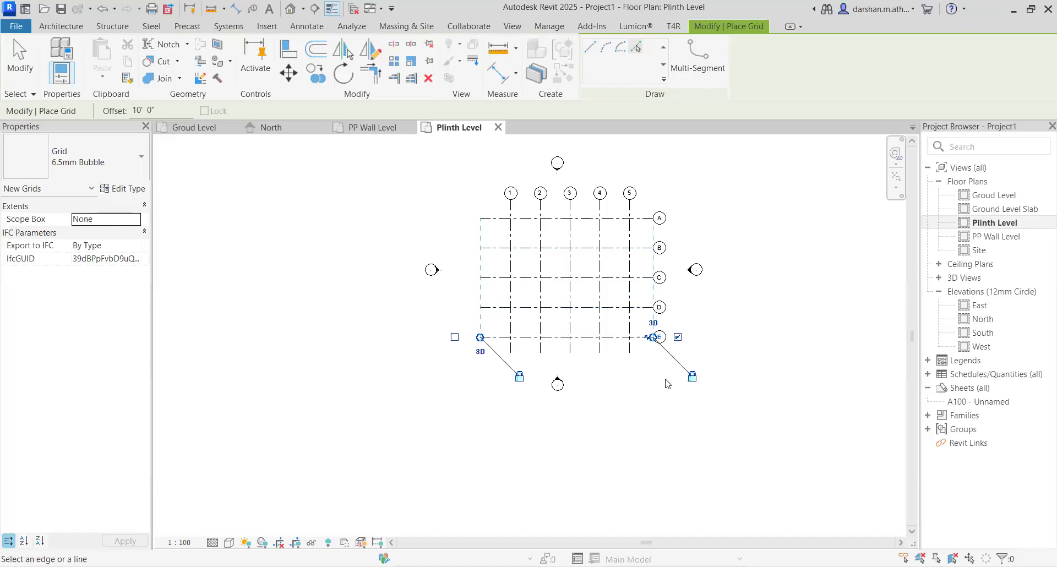
pyautogui.moveTo(656, 428); pyautogui.dragTo(566, 472, button='middle')
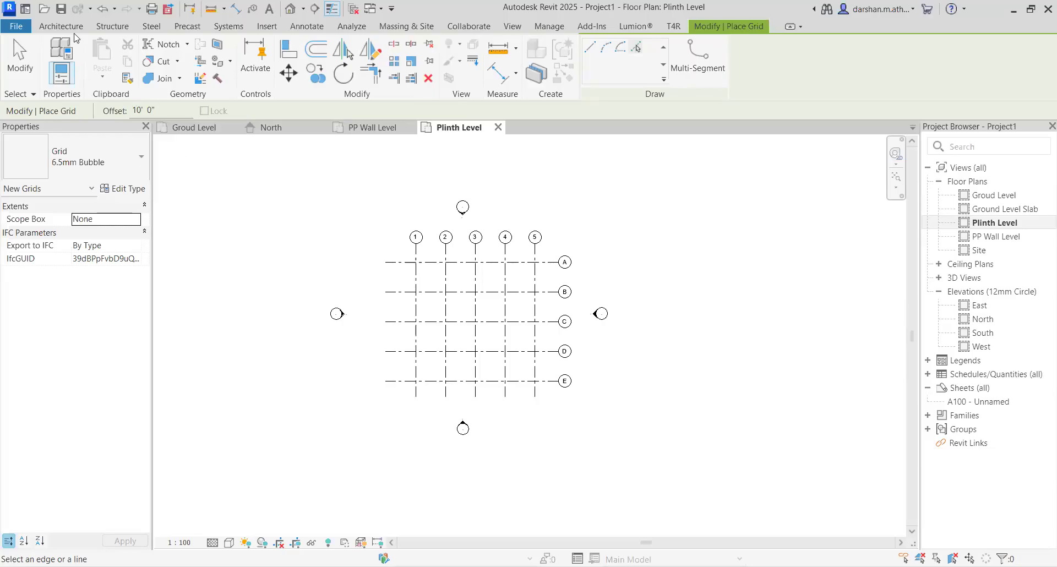
pyautogui.click(61, 26)
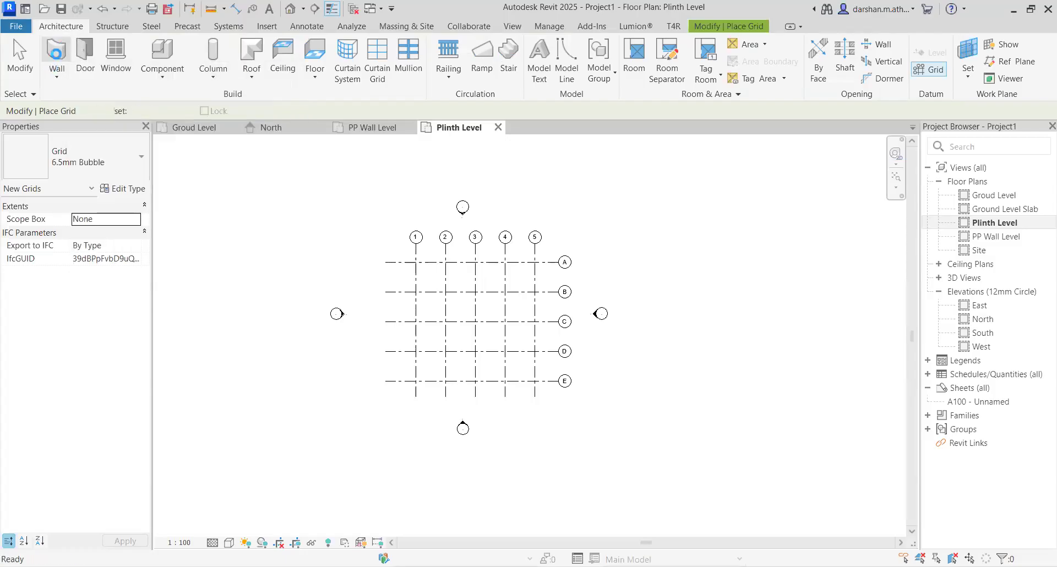
# Start the Wall tool and open the type properties of Wall-Ext_102Bwk-75Ins-100LBlk-12P with its layer preview shown.
pyautogui.click(57, 52)
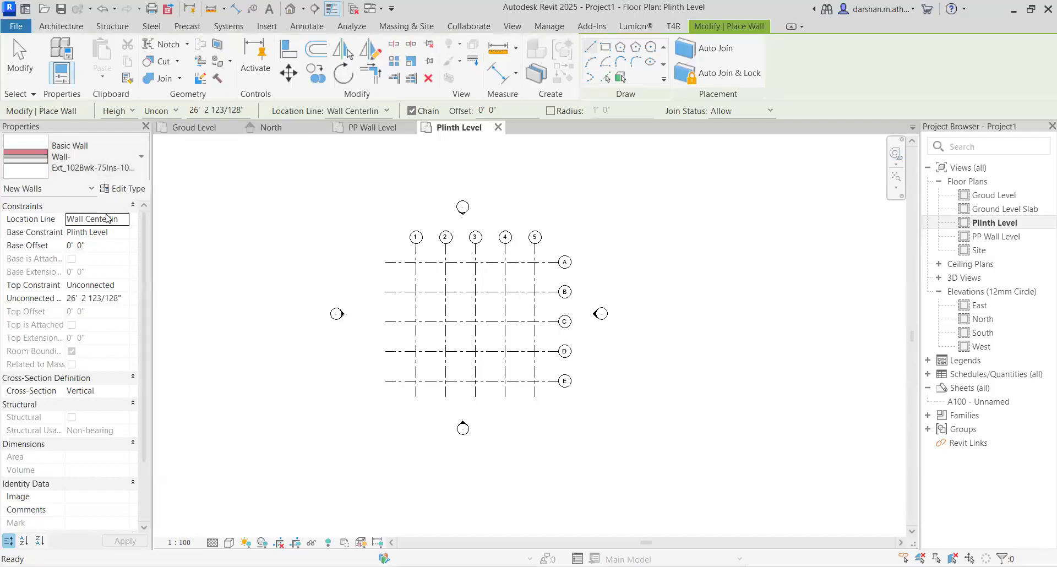
pyautogui.click(129, 189)
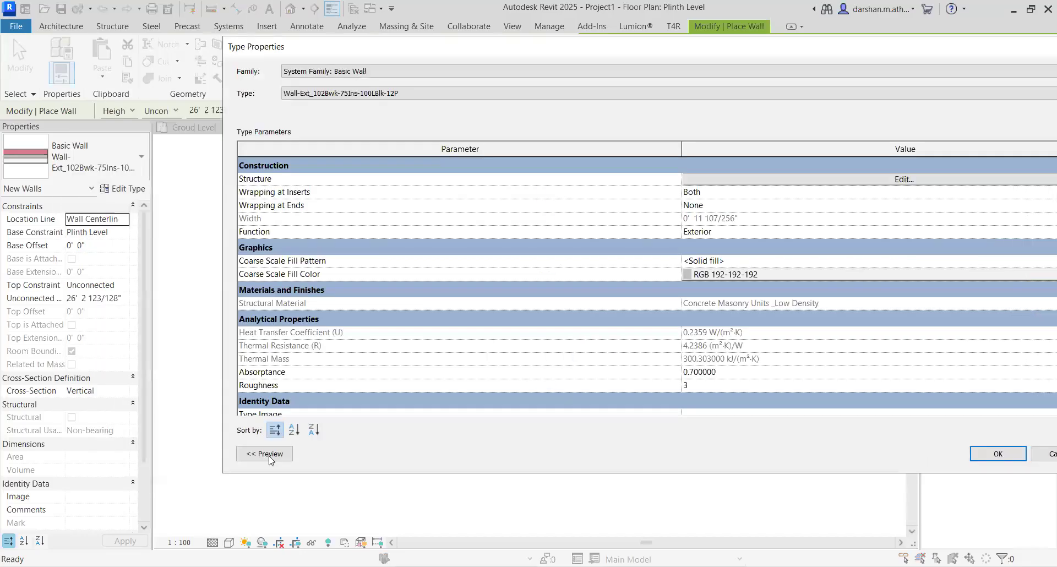
pyautogui.click(269, 458)
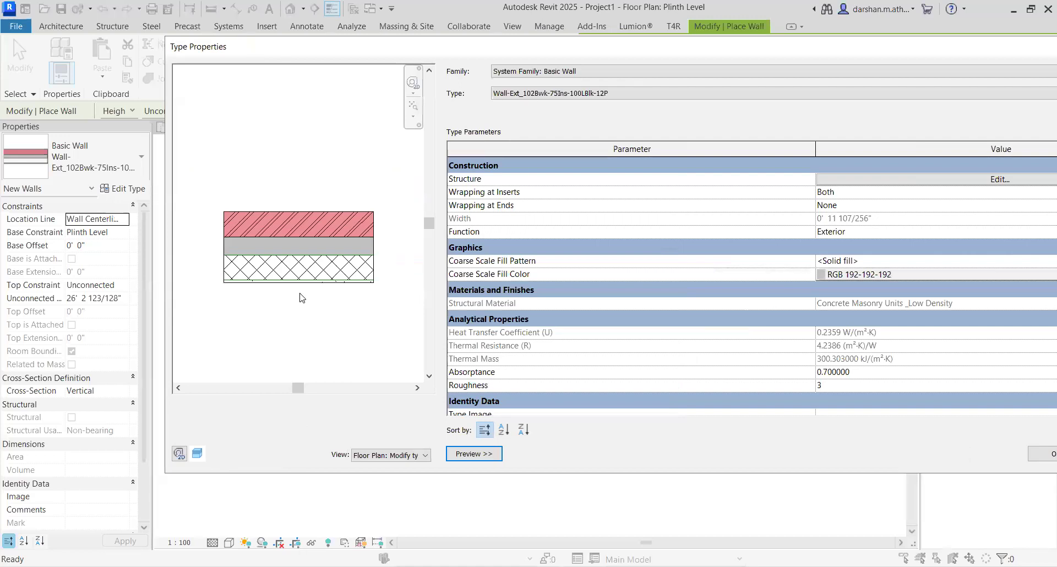
pyautogui.scroll(-1, 309, 256)
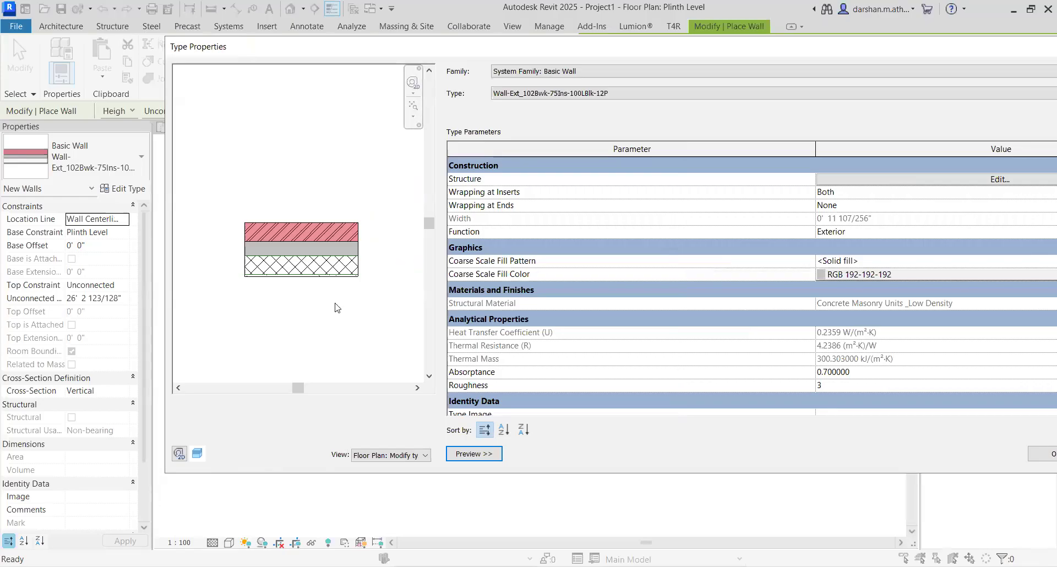
pyautogui.scroll(3, 338, 309)
pyautogui.scroll(-2, 322, 296)
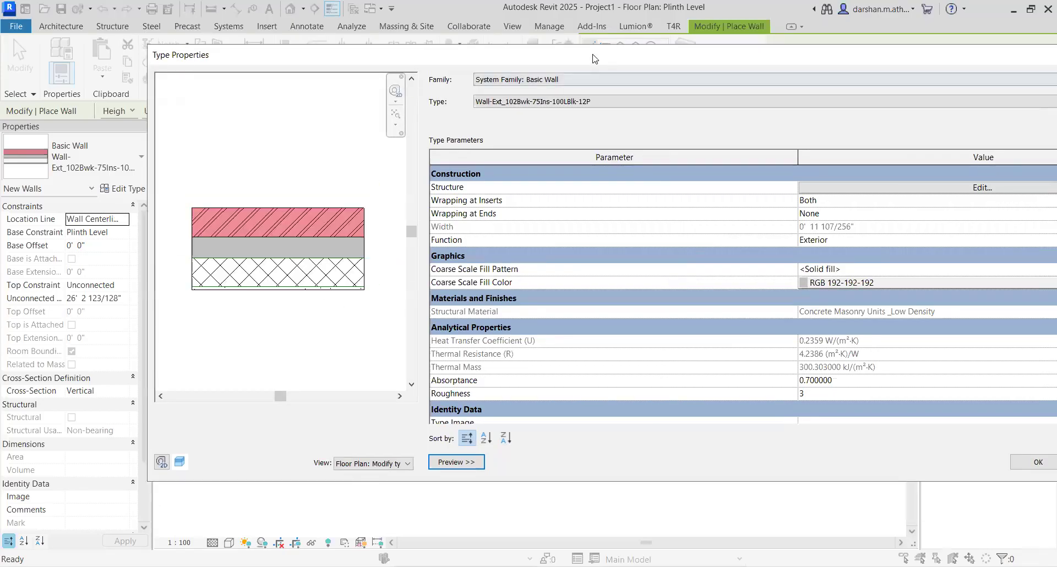
pyautogui.moveTo(589, 55); pyautogui.dragTo(496, 56)
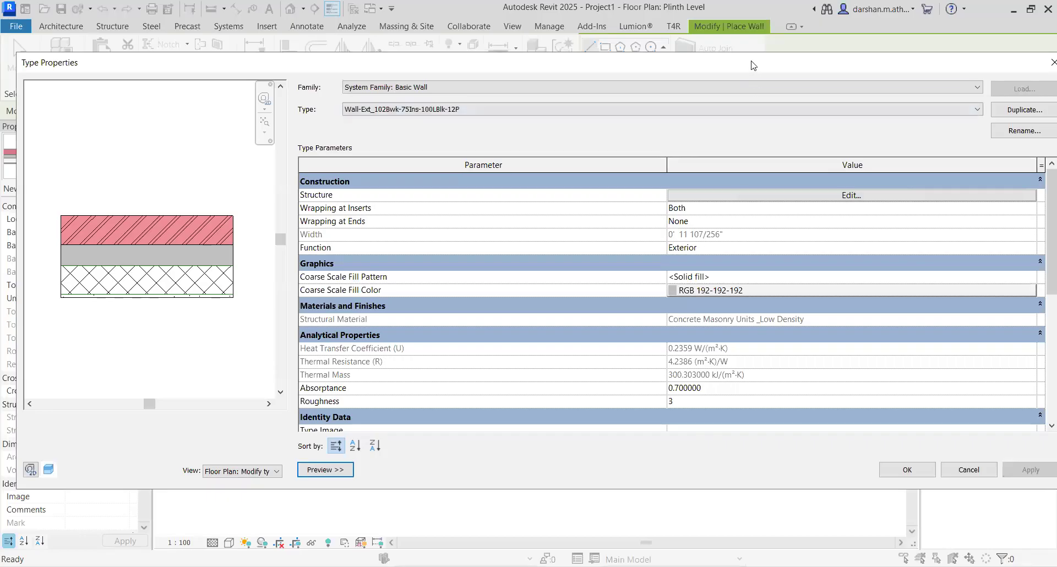
pyautogui.moveTo(754, 66); pyautogui.dragTo(733, 64)
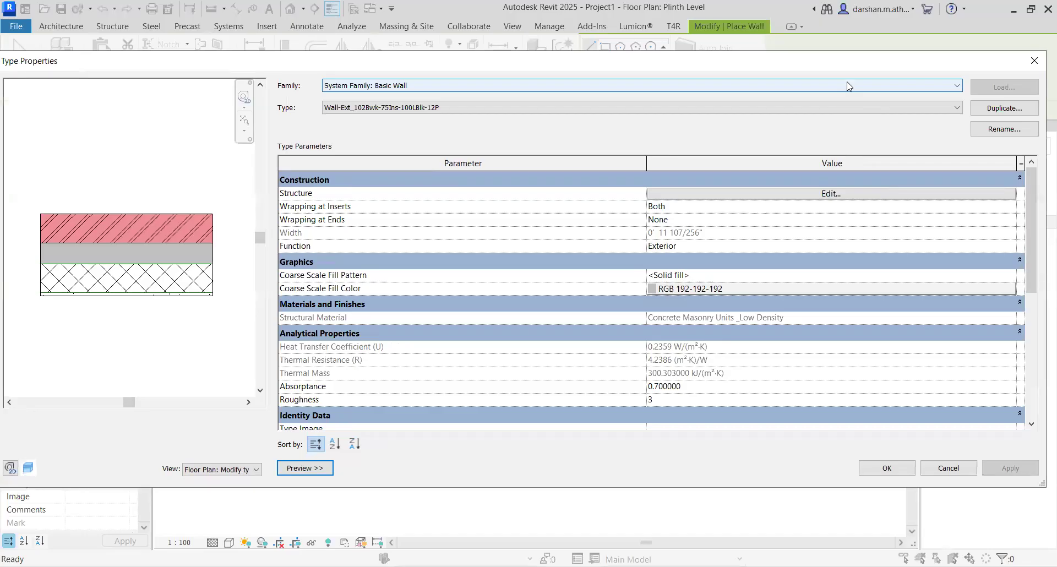
# Duplicate the exterior basic wall type under the name Outerwall 9".
pyautogui.click(992, 110)
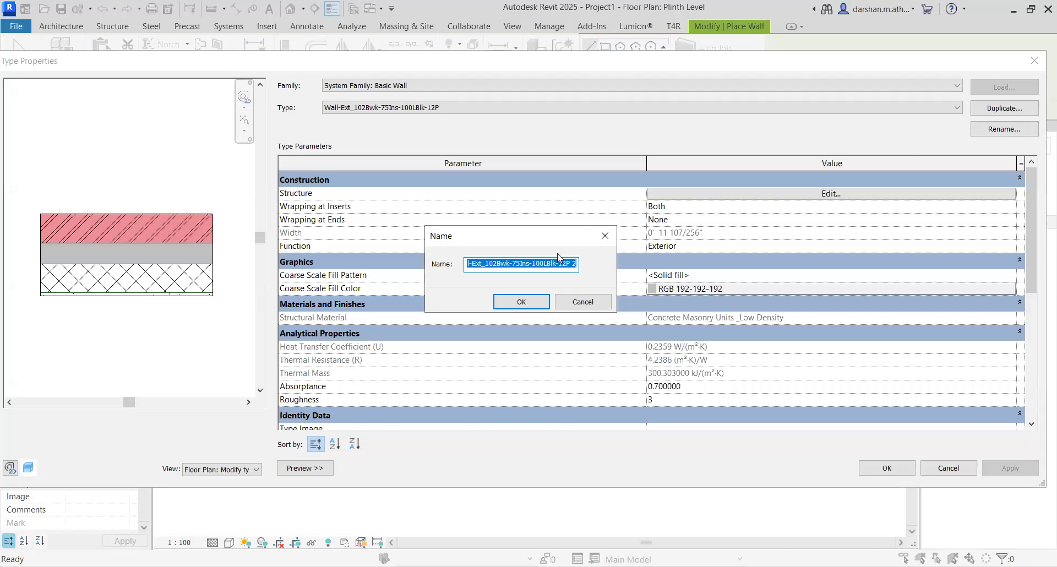
pyautogui.write('eXTER')
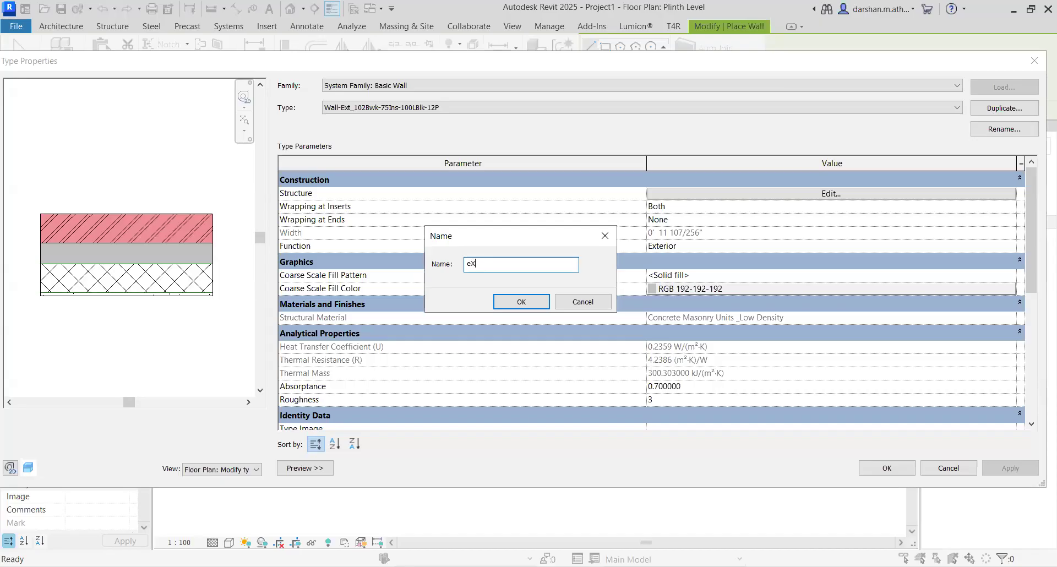
pyautogui.press('BackSpace')
pyautogui.press('BackSpace')
pyautogui.press('BackSpace')
pyautogui.press('BackSpace')
pyautogui.press('BackSpace')
pyautogui.write('eX')
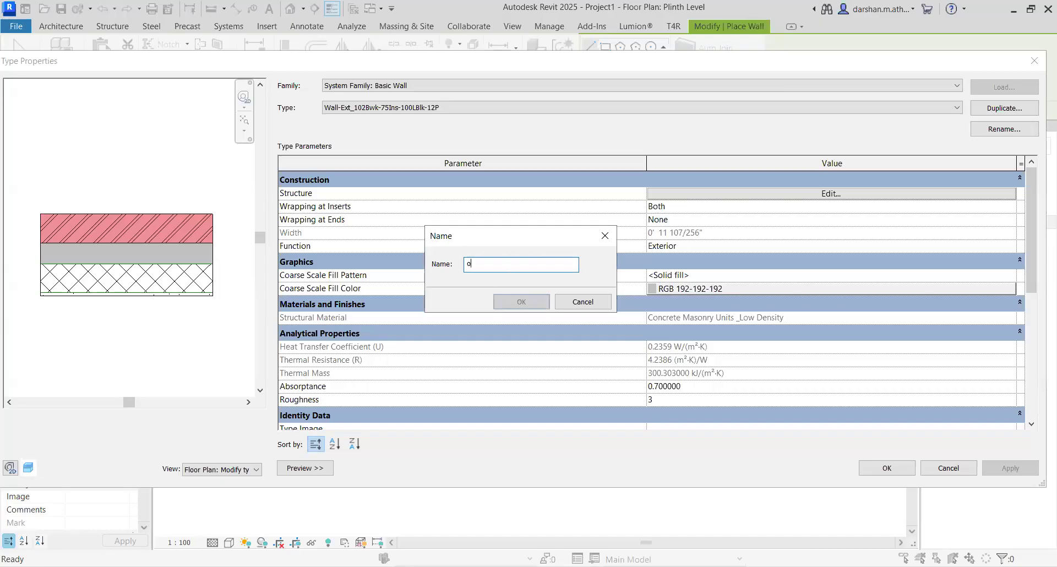
pyautogui.press('BackSpace')
pyautogui.press('BackSpace')
pyautogui.write('Out')
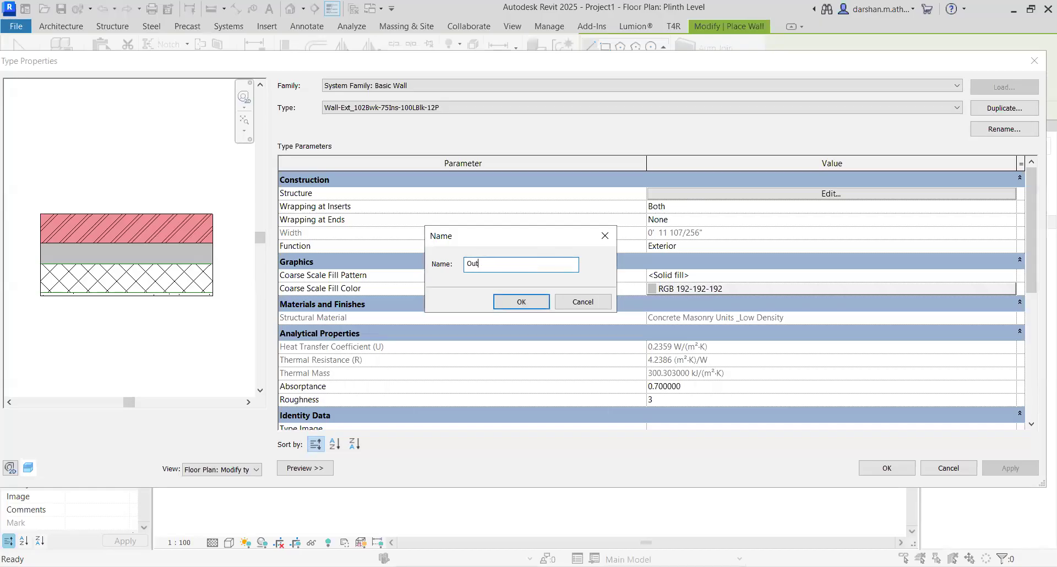
pyautogui.write('erwall 9"')
pyautogui.click(500, 308)
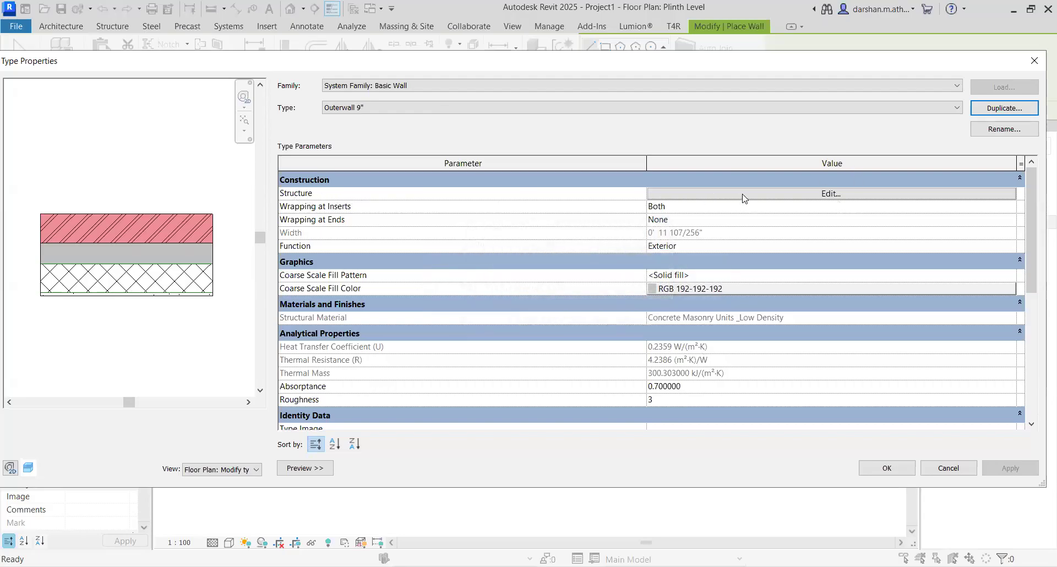
# Delete the Fiberglass Batt thermal/air layer from the structure of the Outerwall 9" type.
pyautogui.click(827, 194)
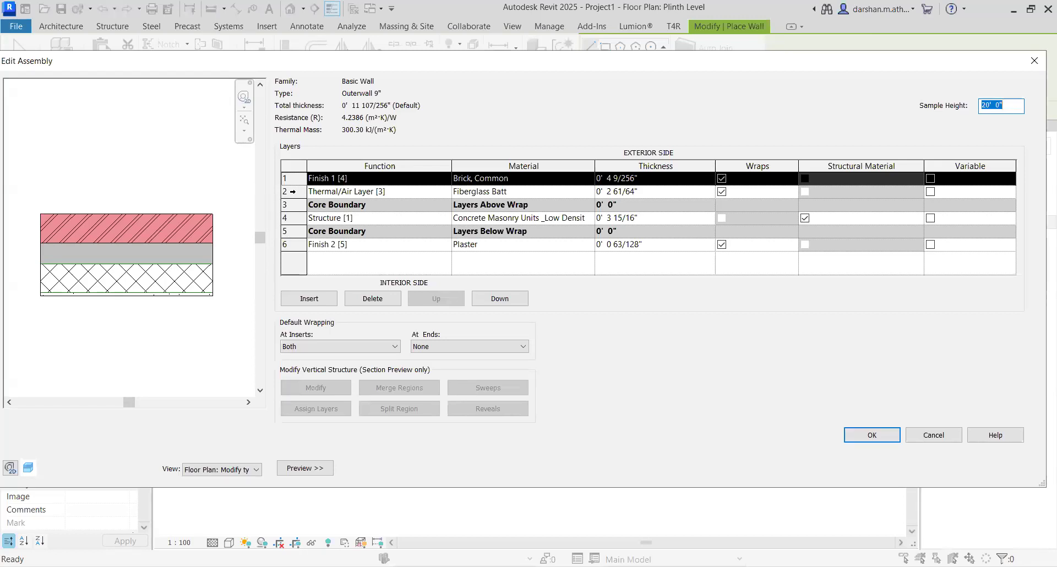
pyautogui.click(293, 192)
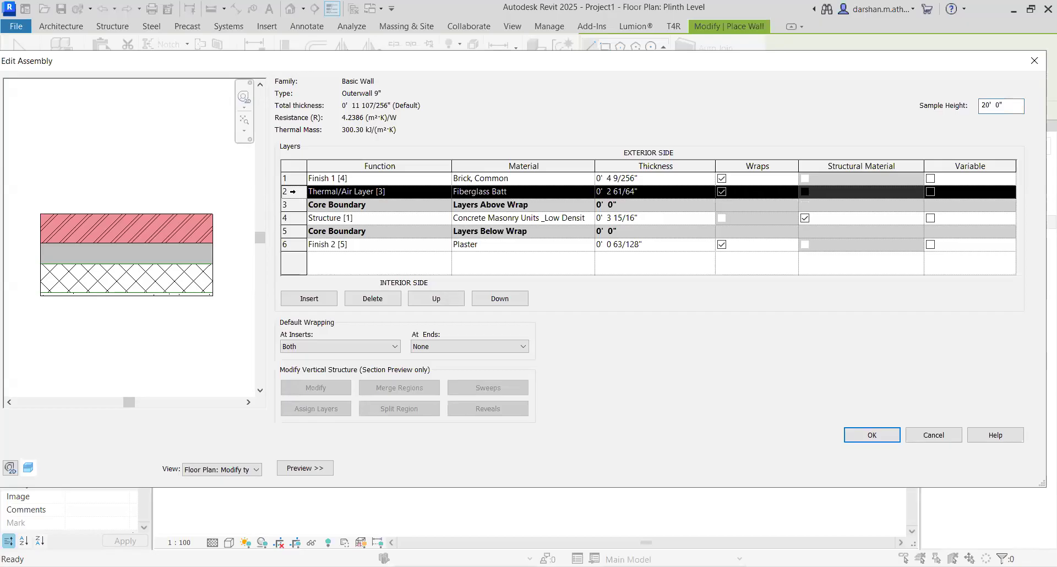
pyautogui.click(369, 300)
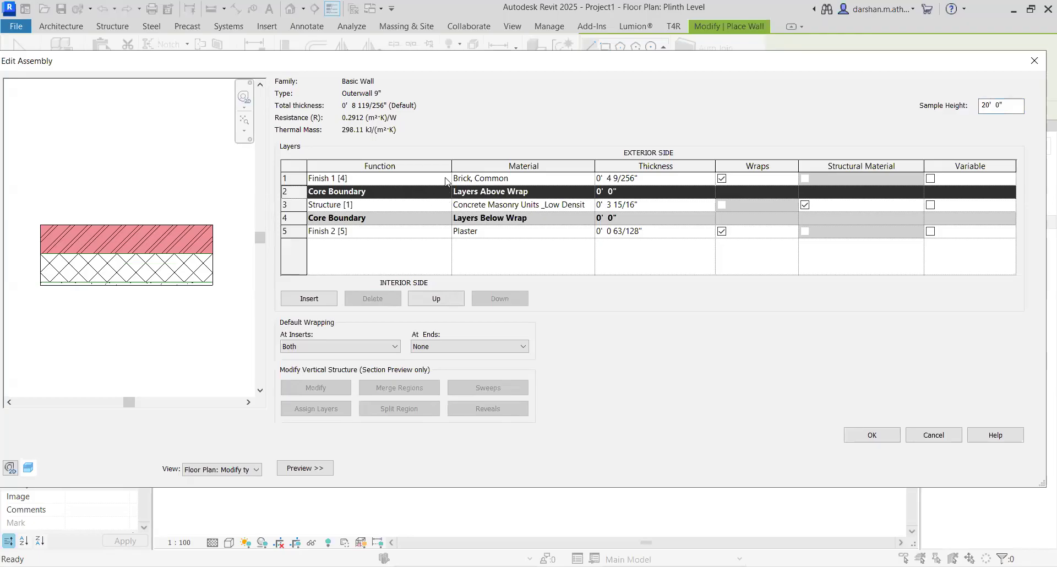
# Change the exterior brick layer's function to Finish 2 [5] and its material to Plaster, copied from the interior finish layer.
pyautogui.click(428, 179)
pyautogui.click(428, 179)
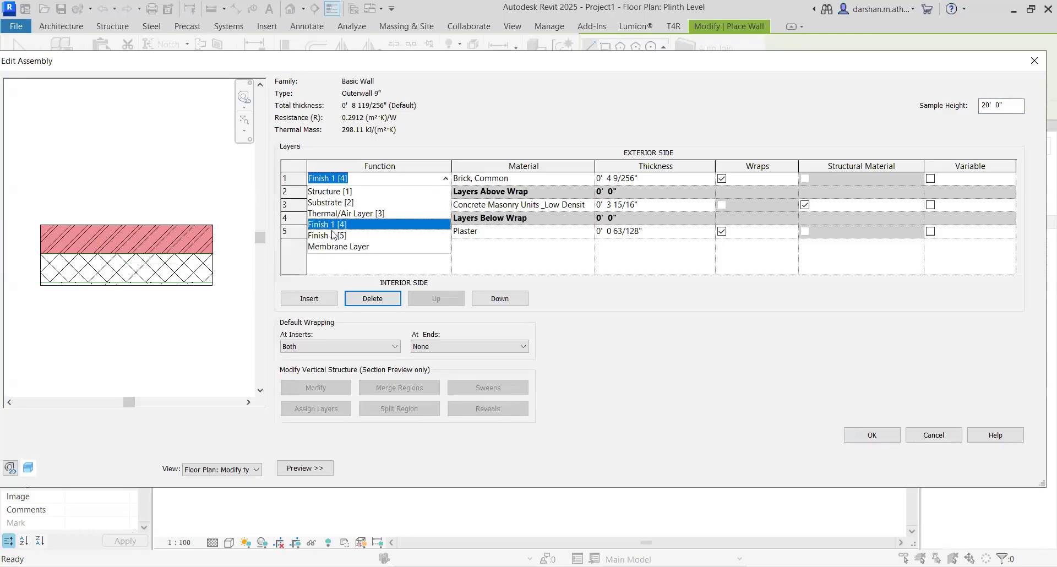
pyautogui.click(387, 239)
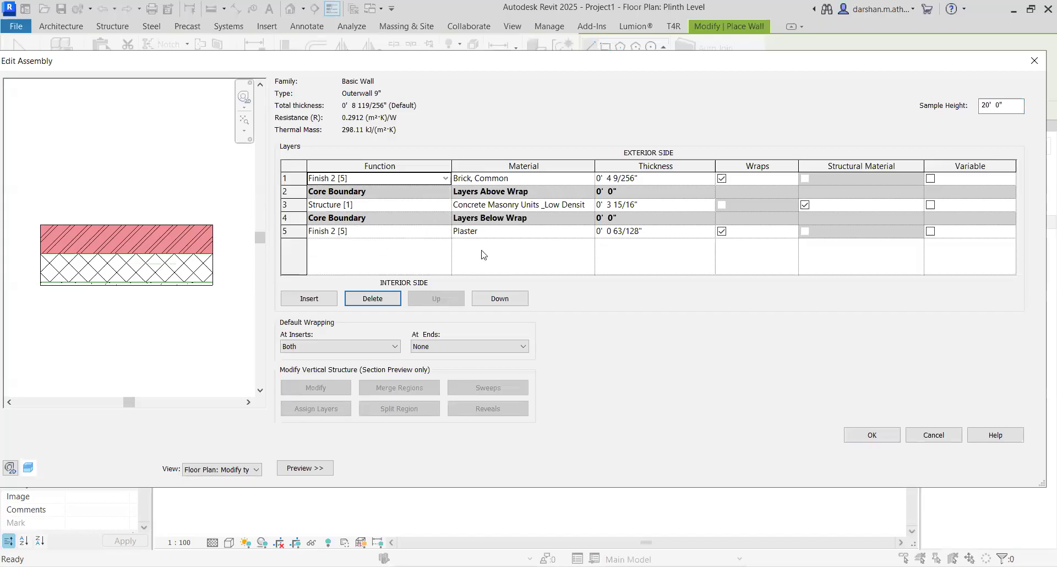
pyautogui.click(494, 232)
pyautogui.hotkey('ctrl', 'c')
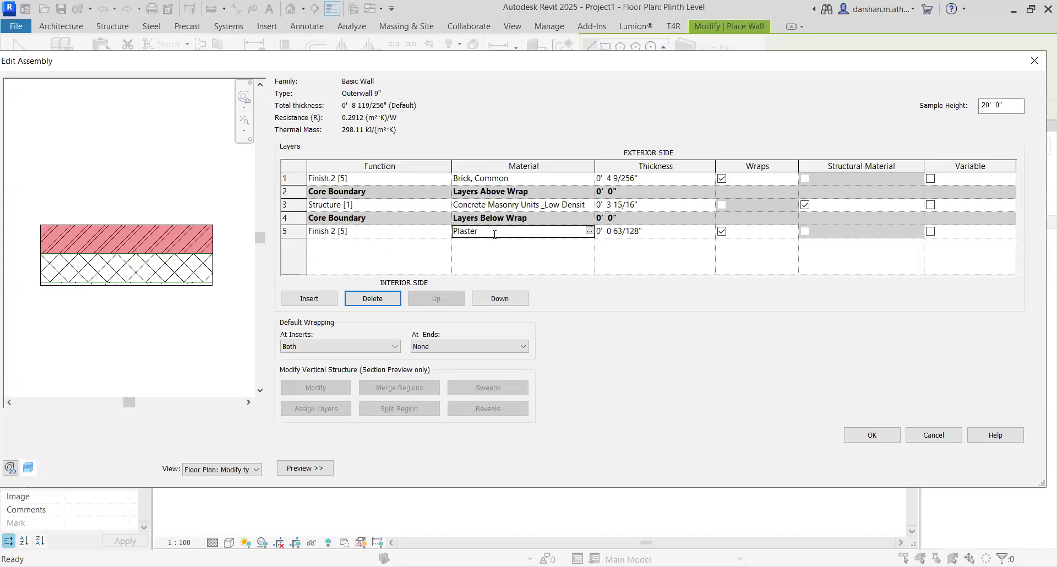
pyautogui.click(531, 181)
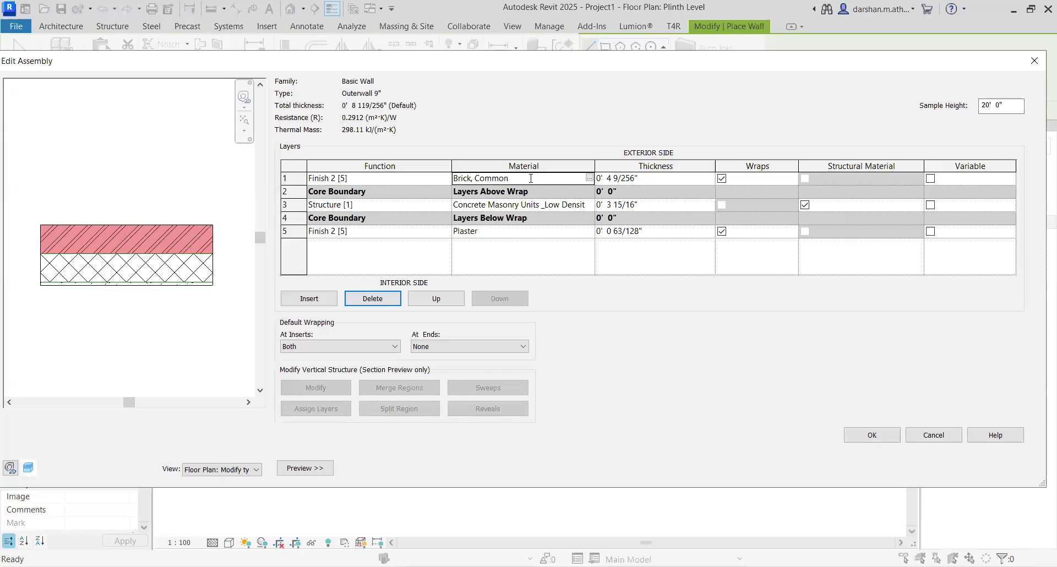
pyautogui.hotkey('ctrl', 'v')
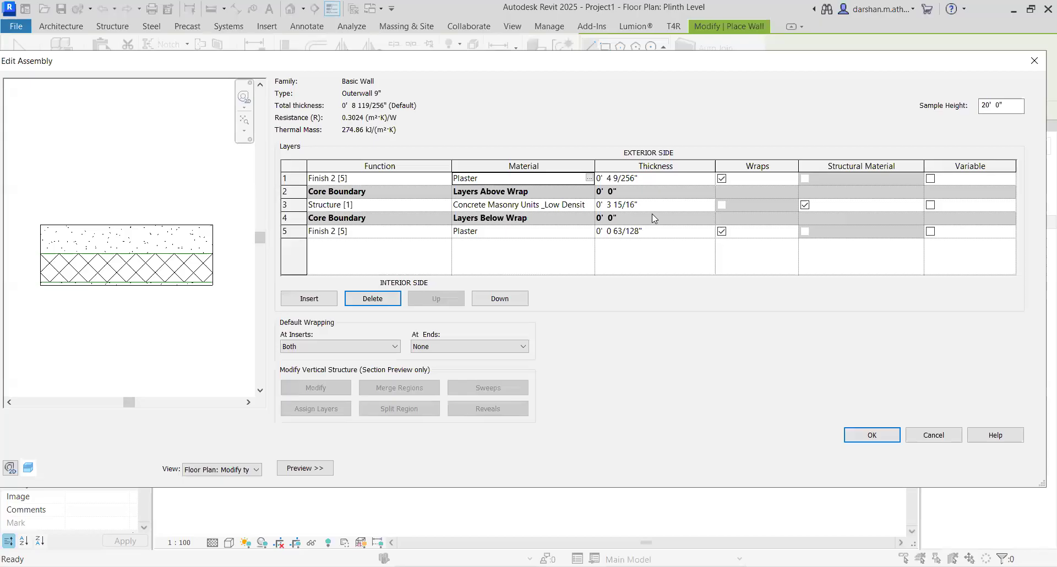
# Set the thickness of the concrete masonry structure layer to 8".
pyautogui.click(678, 206)
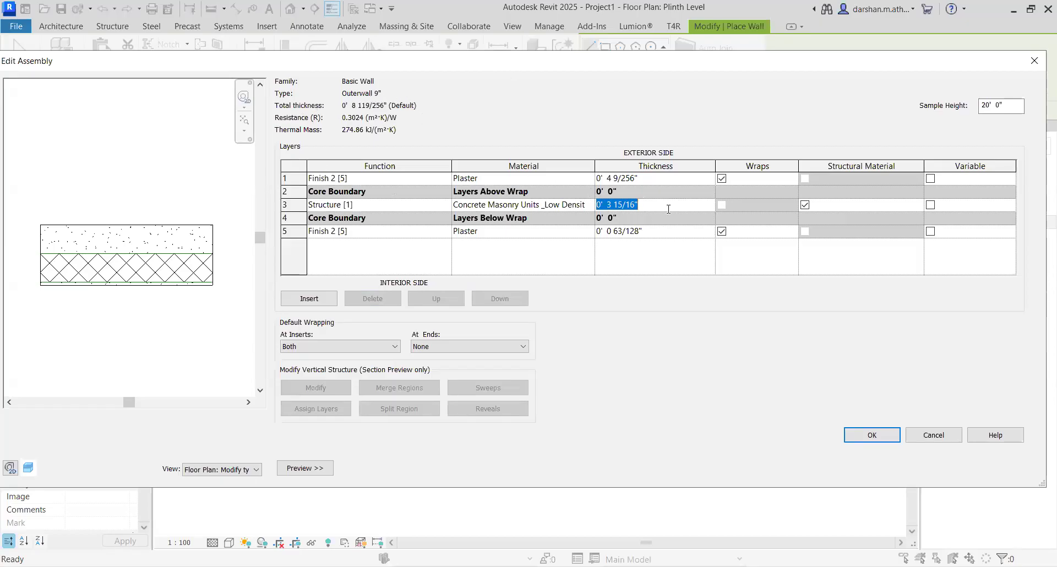
pyautogui.write('8')
pyautogui.press('Tab')
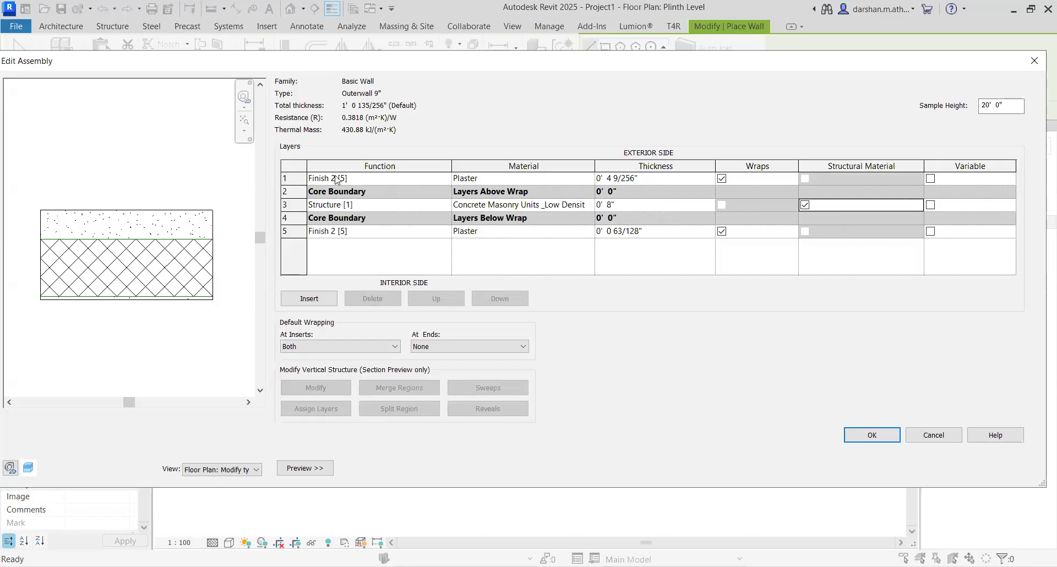
# Set both plaster finish layers to 1/2" thickness and accept the Outerwall 9" layer assembly.
pyautogui.click(657, 178)
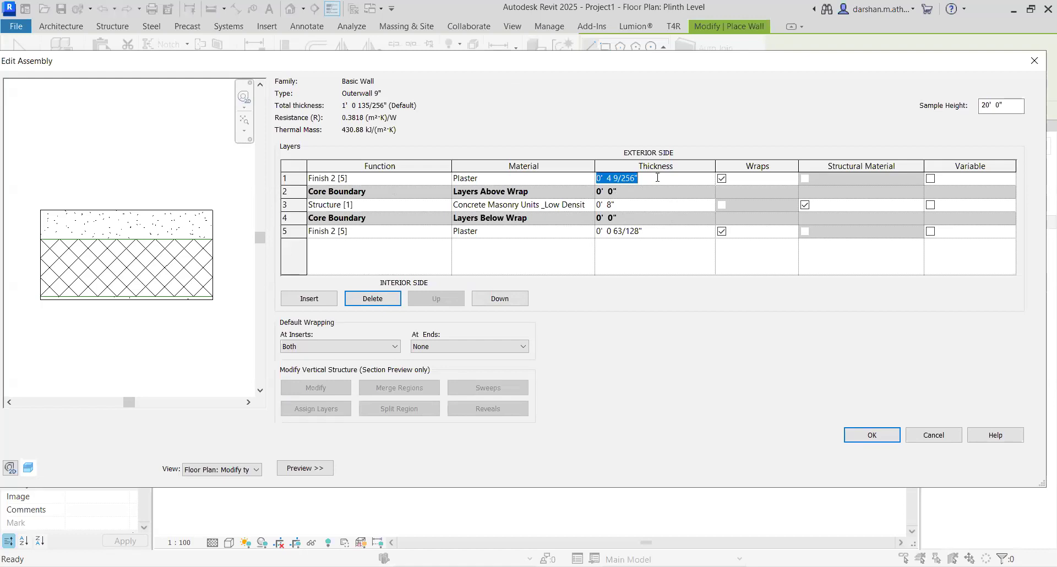
pyautogui.write('.5"')
pyautogui.press('Return')
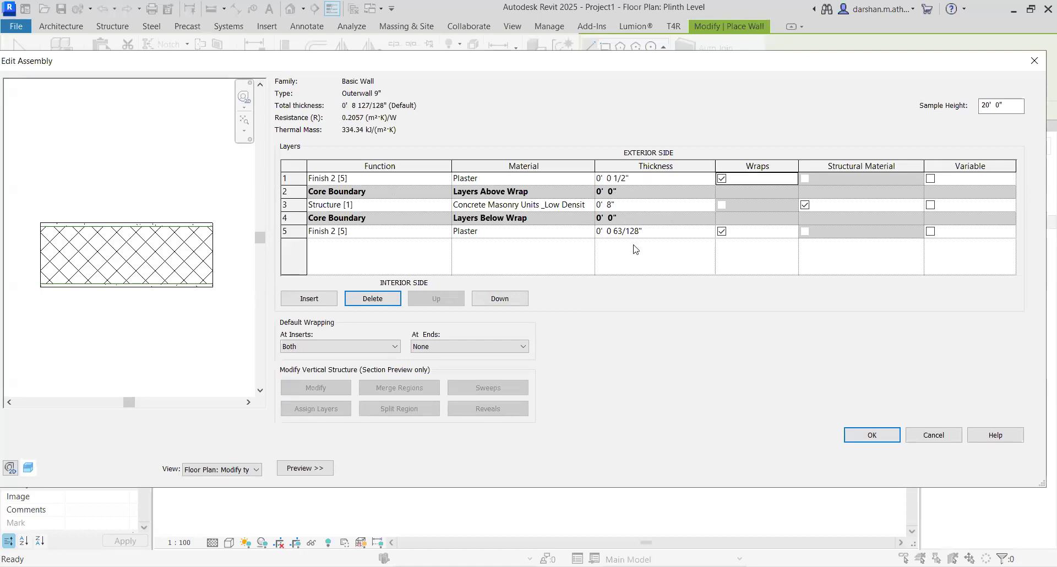
pyautogui.click(652, 231)
pyautogui.write('.5"')
pyautogui.press('Return')
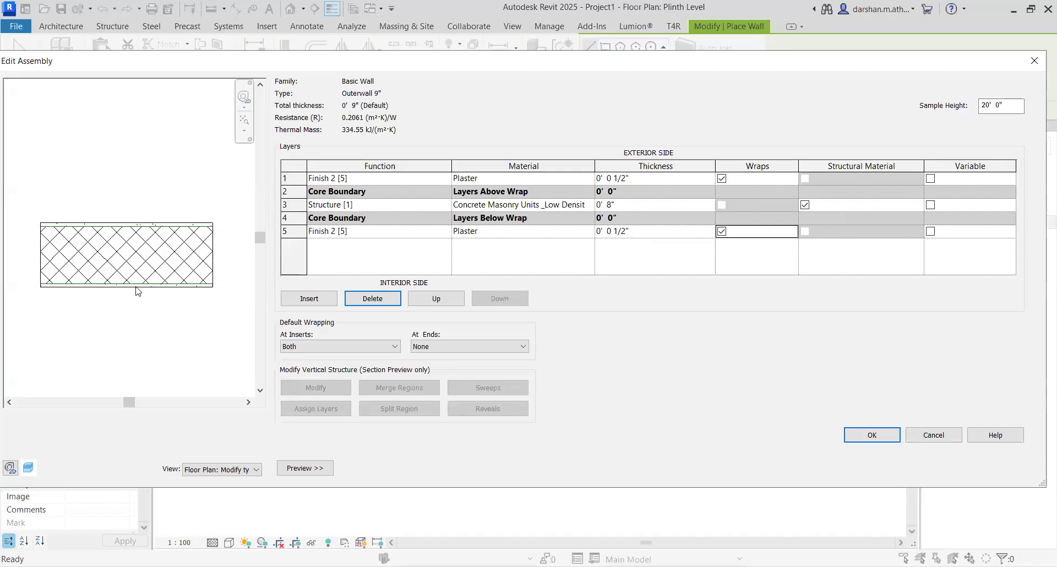
pyautogui.scroll(2, 136, 291)
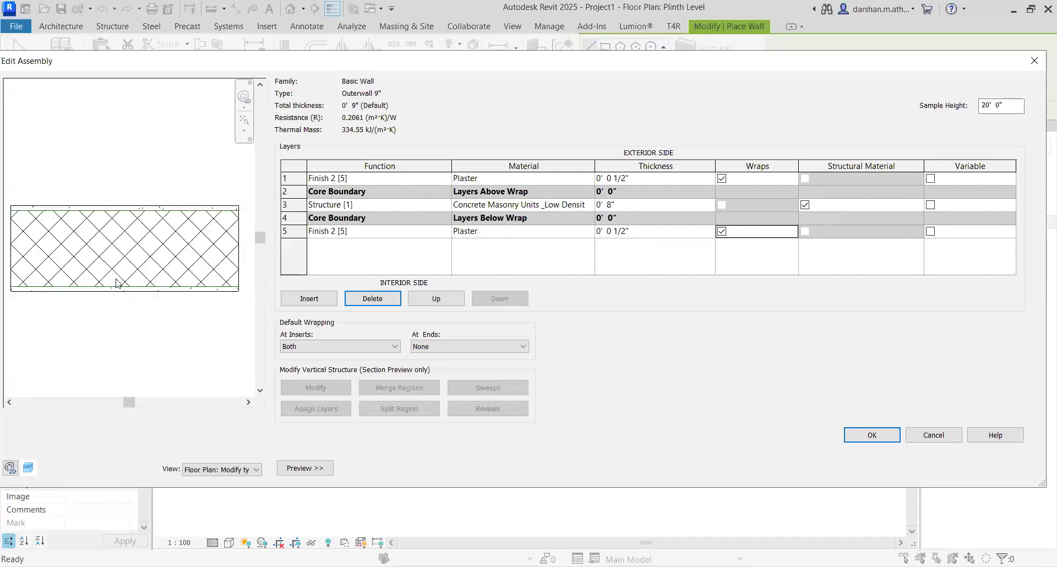
pyautogui.moveTo(89, 306); pyautogui.dragTo(99, 310, button='middle')
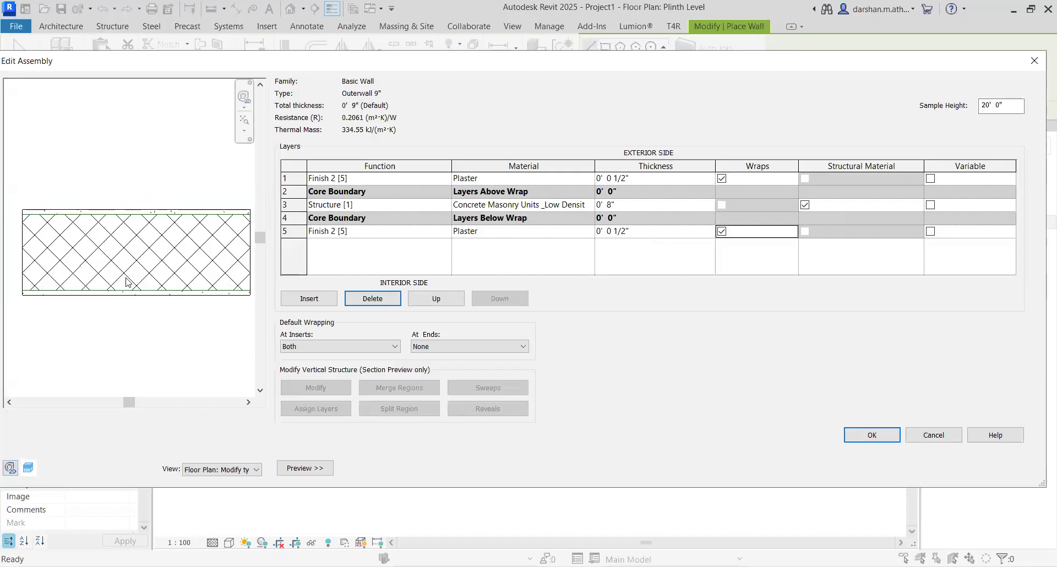
pyautogui.scroll(-1, 133, 290)
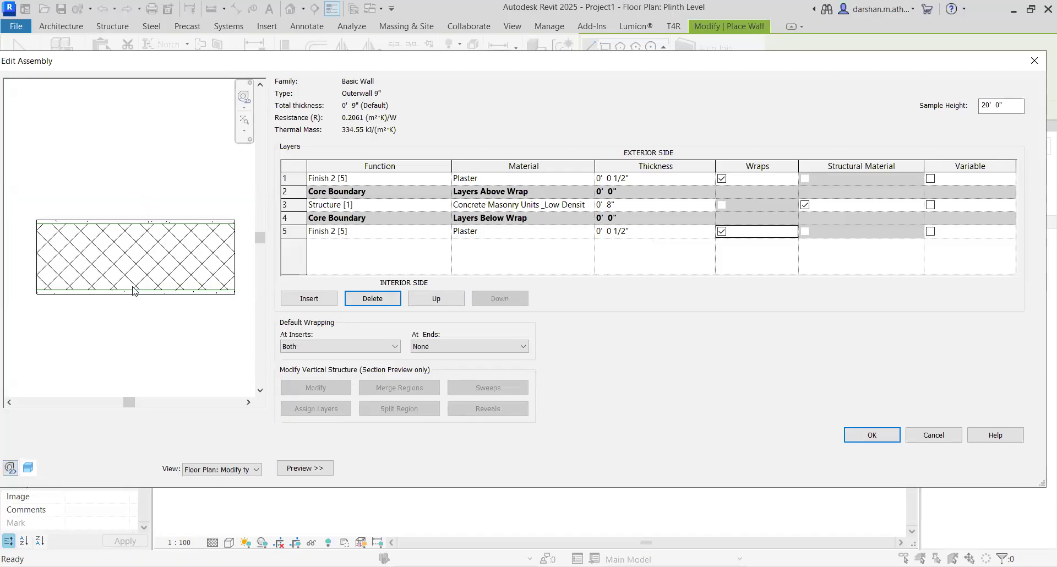
pyautogui.moveTo(145, 310); pyautogui.dragTo(132, 310, button='middle')
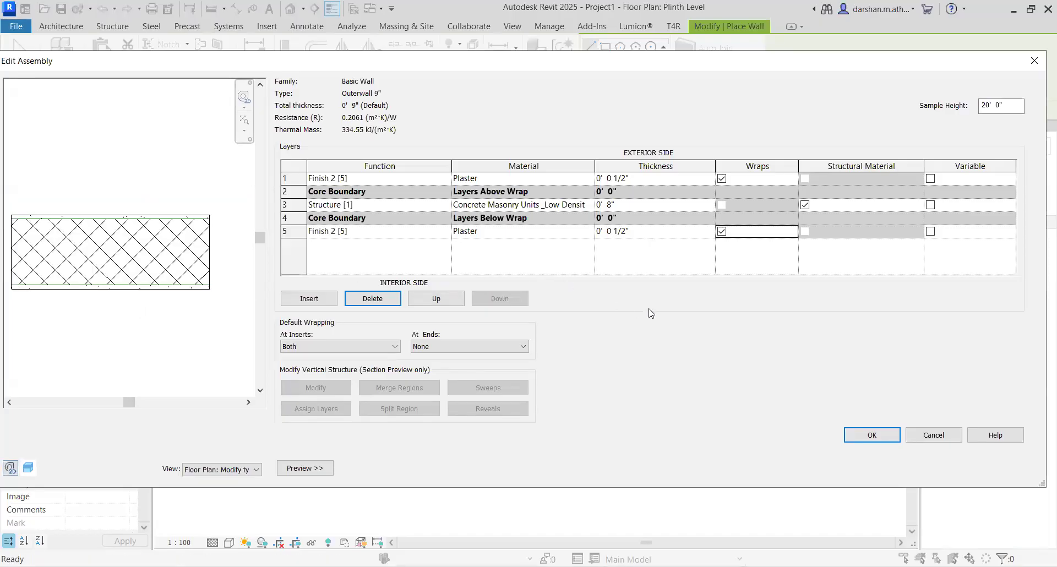
pyautogui.click(870, 434)
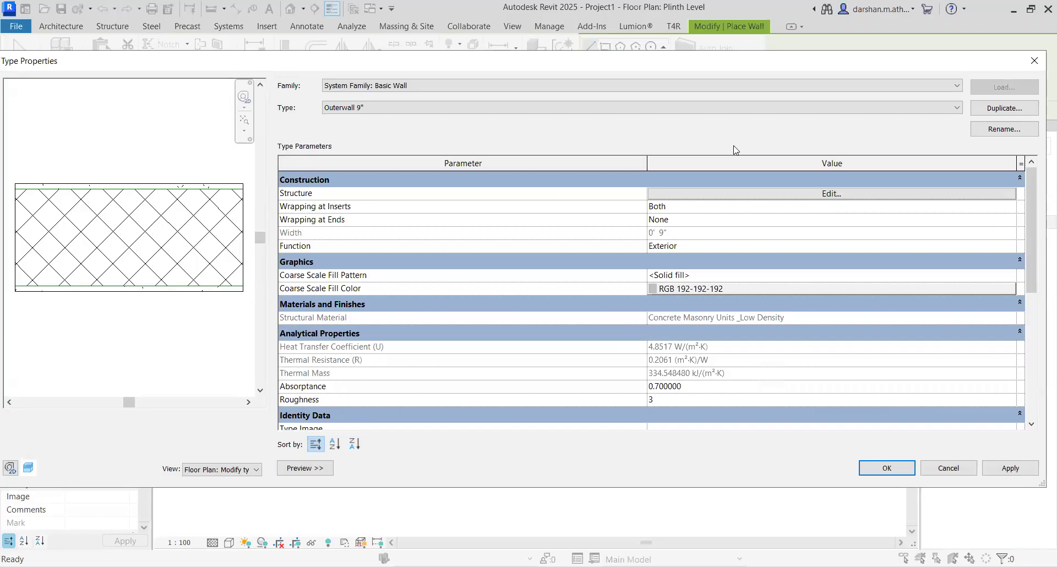
# Duplicate the Outerwall 9" type under the name Inner wall 5".
pyautogui.click(1005, 109)
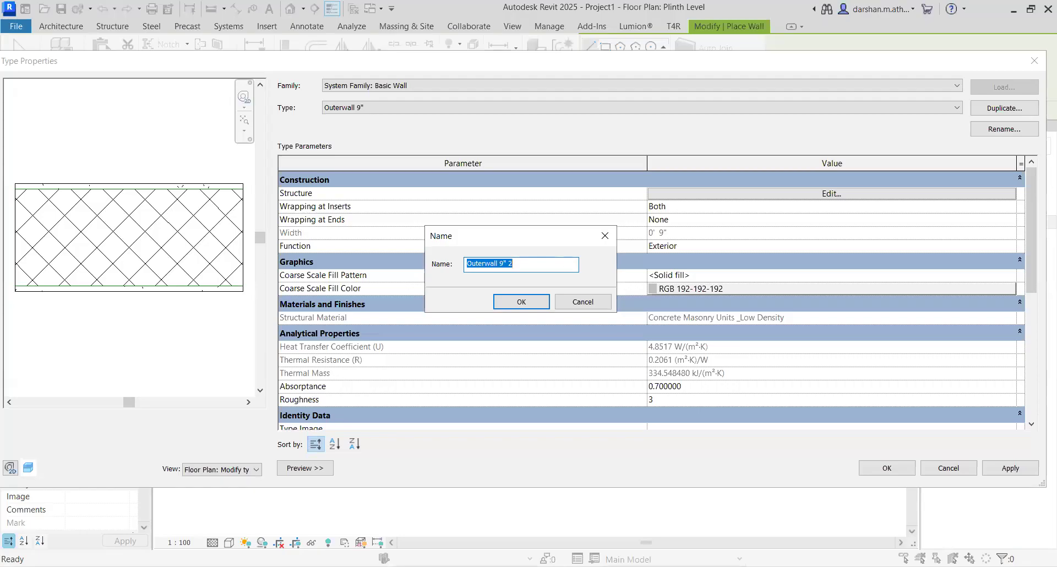
pyautogui.write('Inner')
pyautogui.write(' wall')
pyautogui.write(' 4"')
pyautogui.press('BackSpace')
pyautogui.press('BackSpace')
pyautogui.write('5"')
pyautogui.click(520, 303)
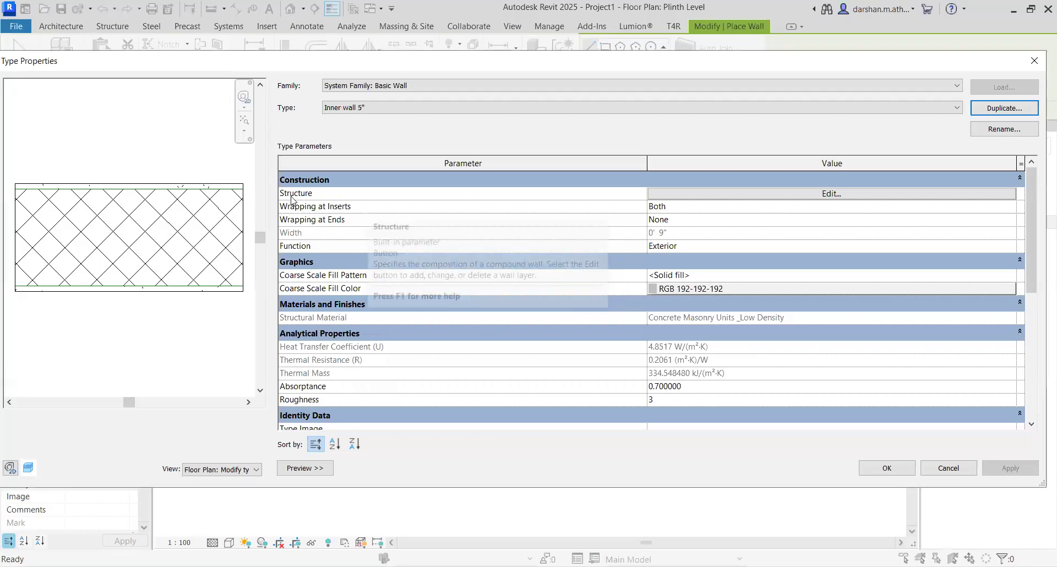
# Set the concrete masonry structure layer of the Inner wall 5" type to 4" thickness.
pyautogui.click(861, 197)
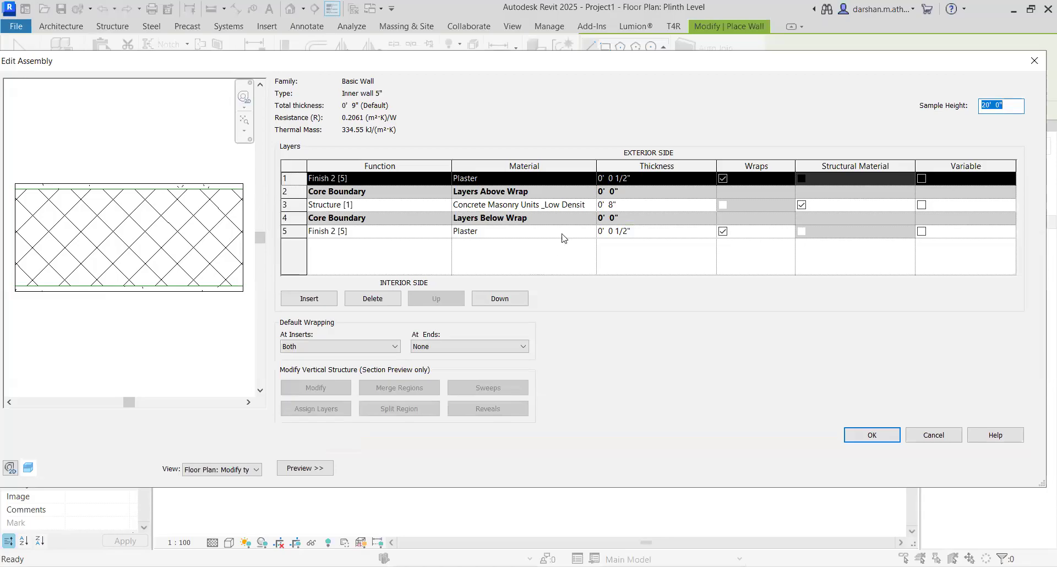
pyautogui.click(632, 205)
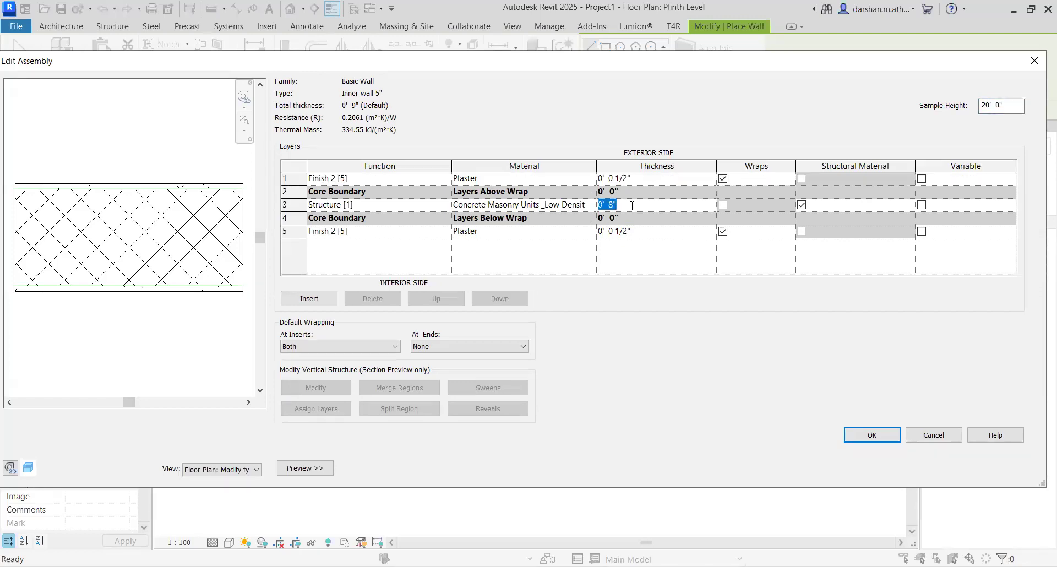
pyautogui.write('4')
pyautogui.press('Tab')
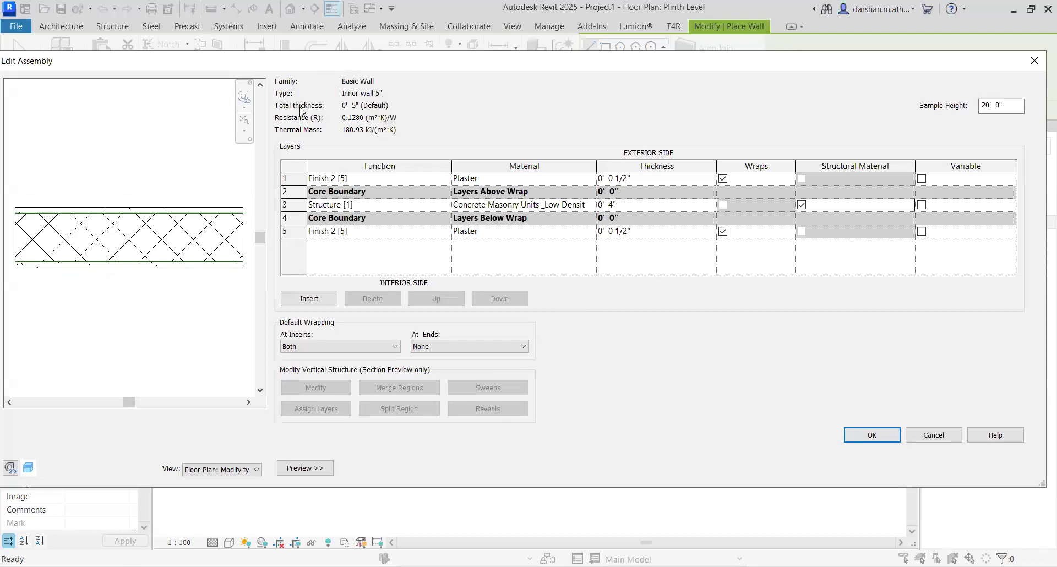
# Try a 6" thickness for the concrete masonry structure layer of the Inner wall 5" type.
pyautogui.click(639, 206)
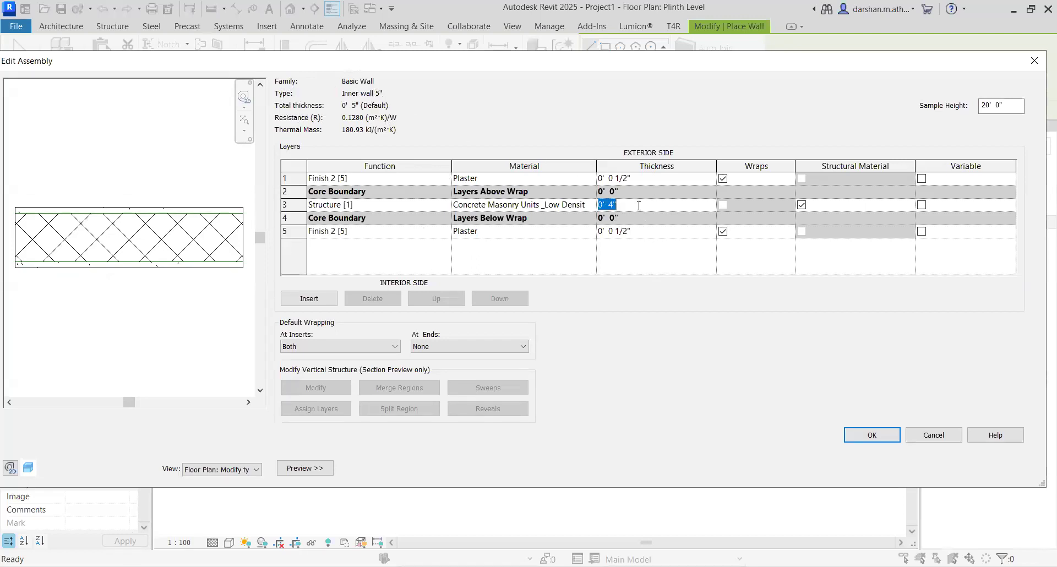
pyautogui.write('6"')
pyautogui.press('Tab')
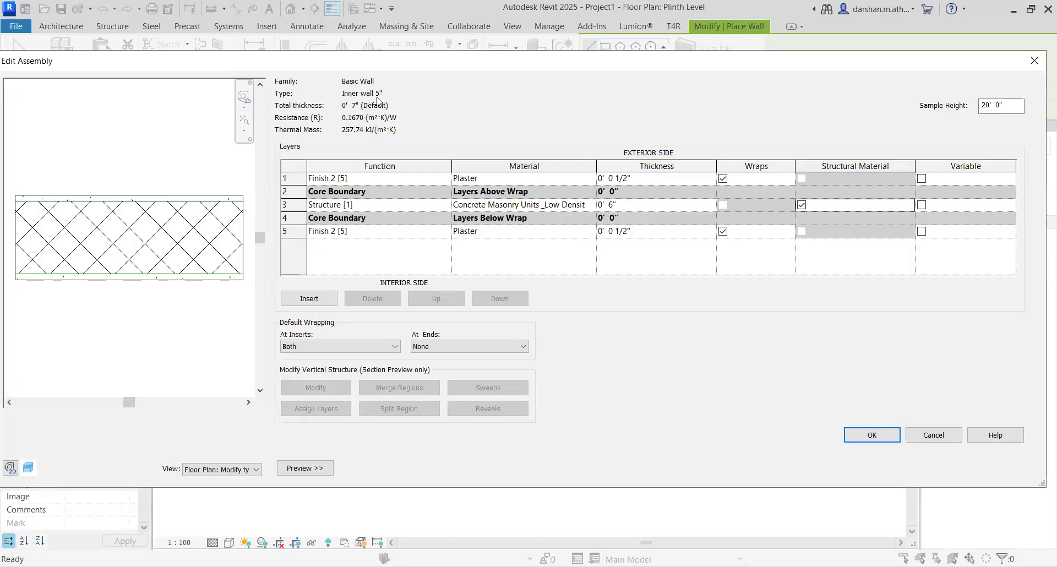
# Set the concrete masonry structure layer to 4" thickness and accept the Inner wall 5" assembly and type properties.
pyautogui.click(628, 207)
pyautogui.write('4')
pyautogui.click(891, 434)
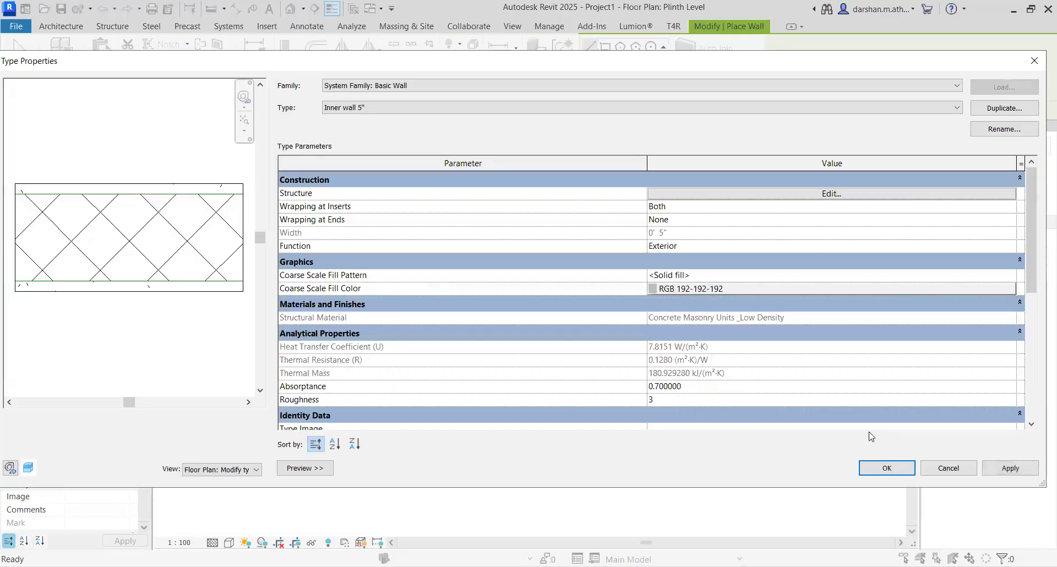
pyautogui.click(1028, 472)
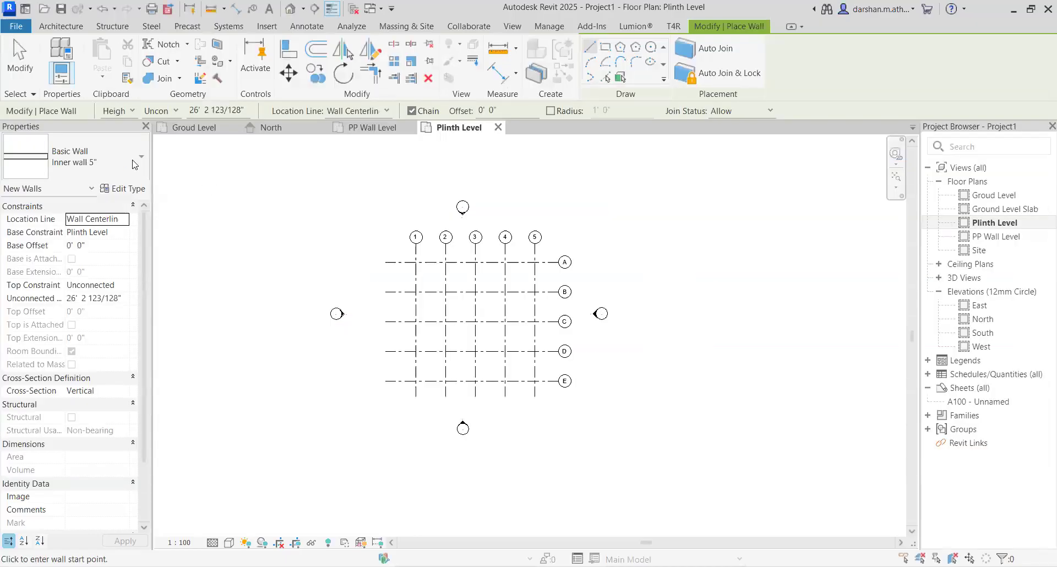
# Choose the Outerwall 9" basic wall type for the new walls.
pyautogui.click(133, 164)
pyautogui.scroll(-1, 132, 332)
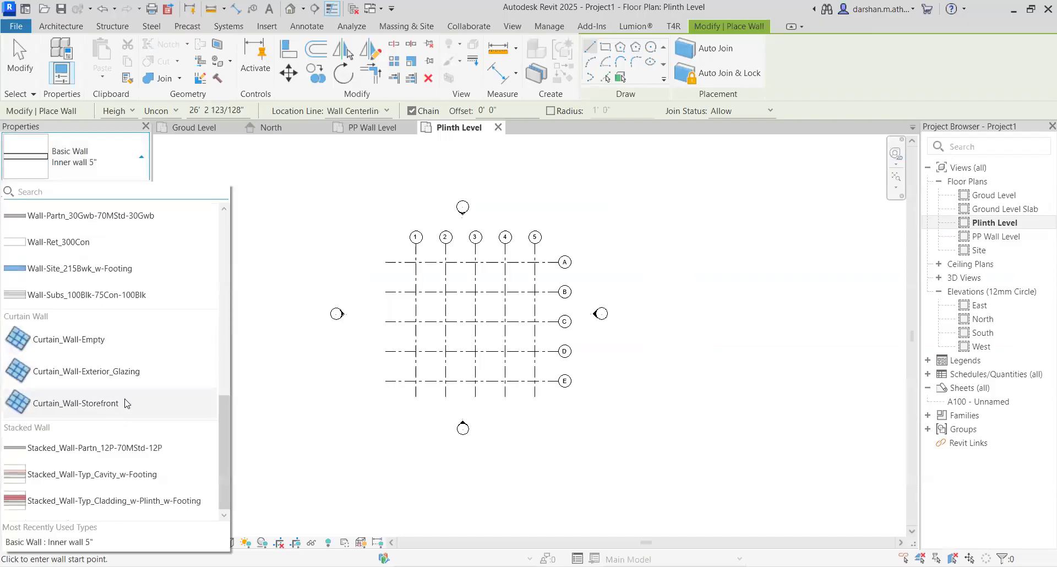
pyautogui.scroll(7, 127, 404)
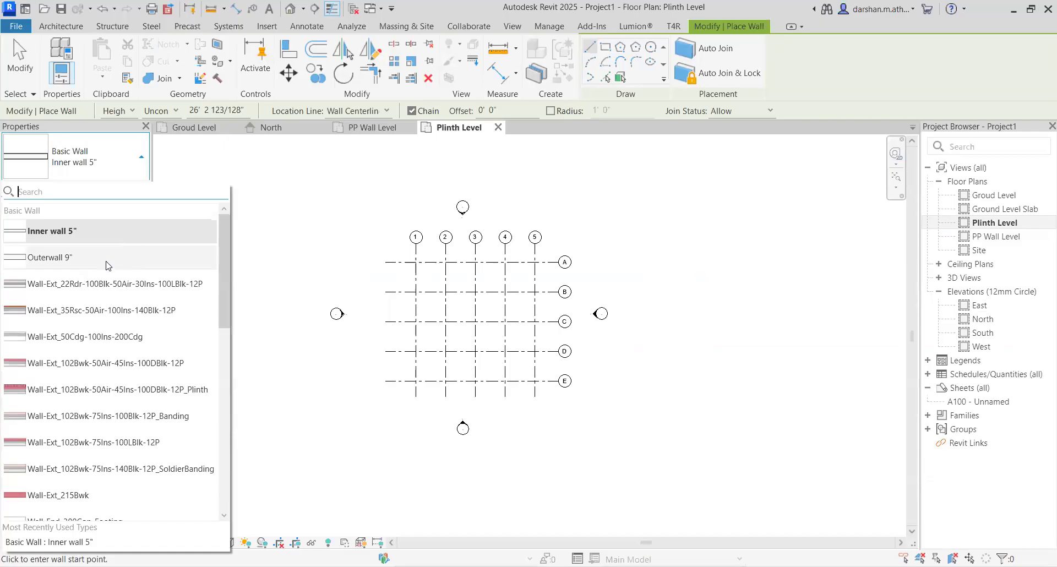
pyautogui.moveTo(106, 266)
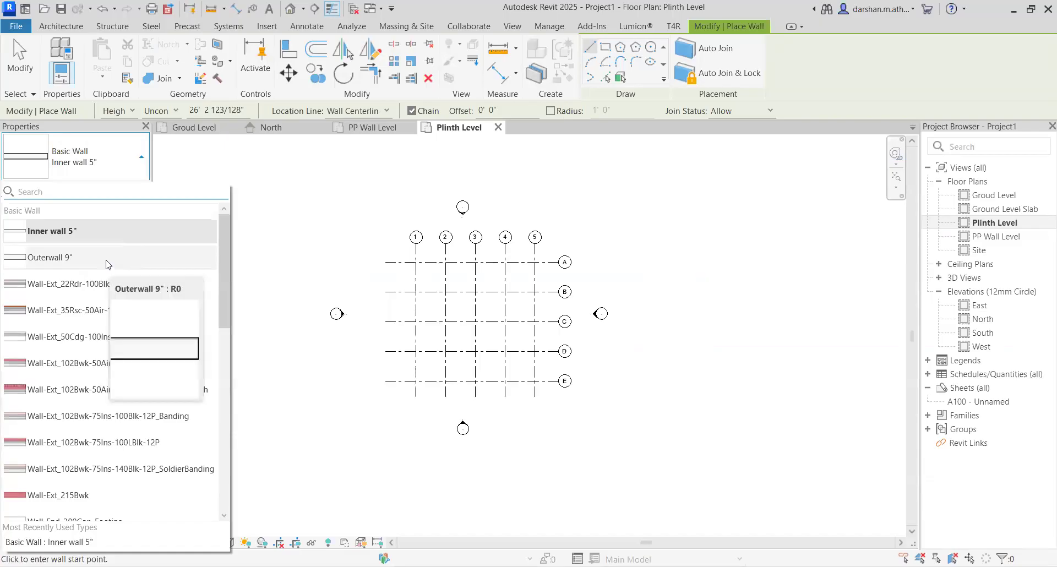
pyautogui.click(106, 261)
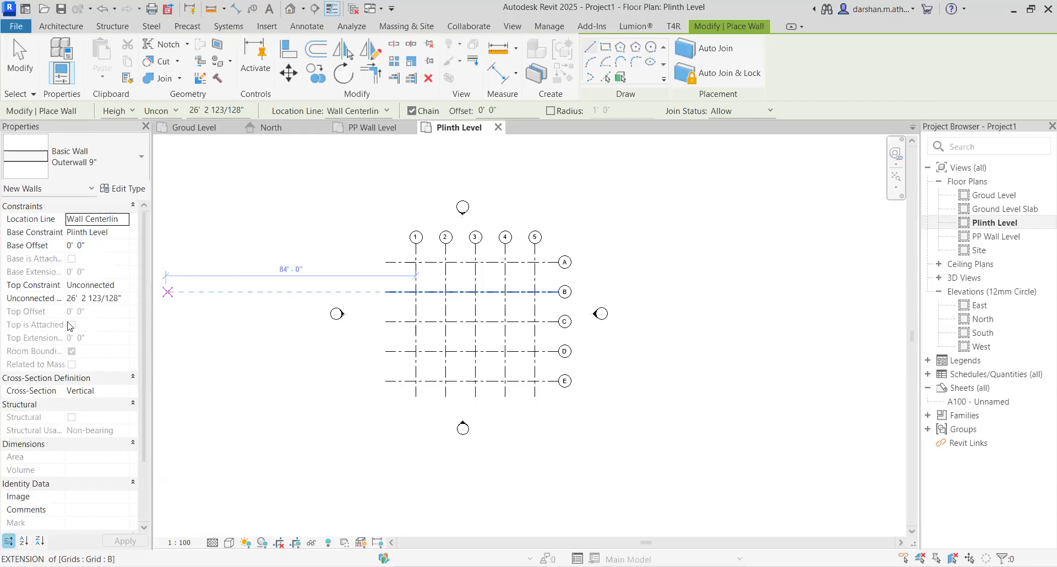
# Draw a horizontal Outerwall 9" test wall about 20' 6" long just below grid line E, keeping its top unconnected.
pyautogui.scroll(-1, 87, 341)
pyautogui.scroll(1, 84, 344)
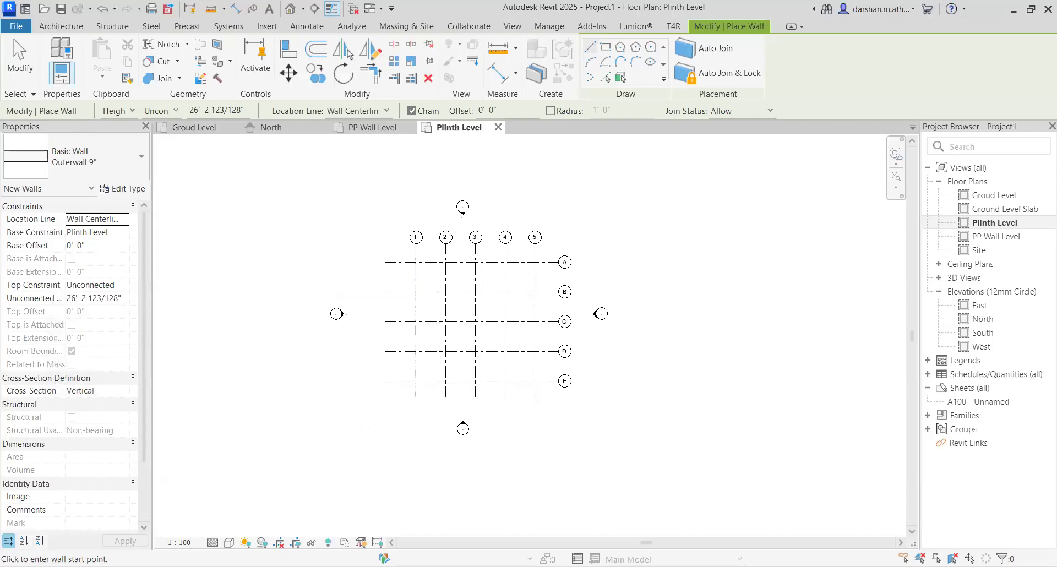
pyautogui.moveTo(597, 415); pyautogui.dragTo(541, 418, button='middle')
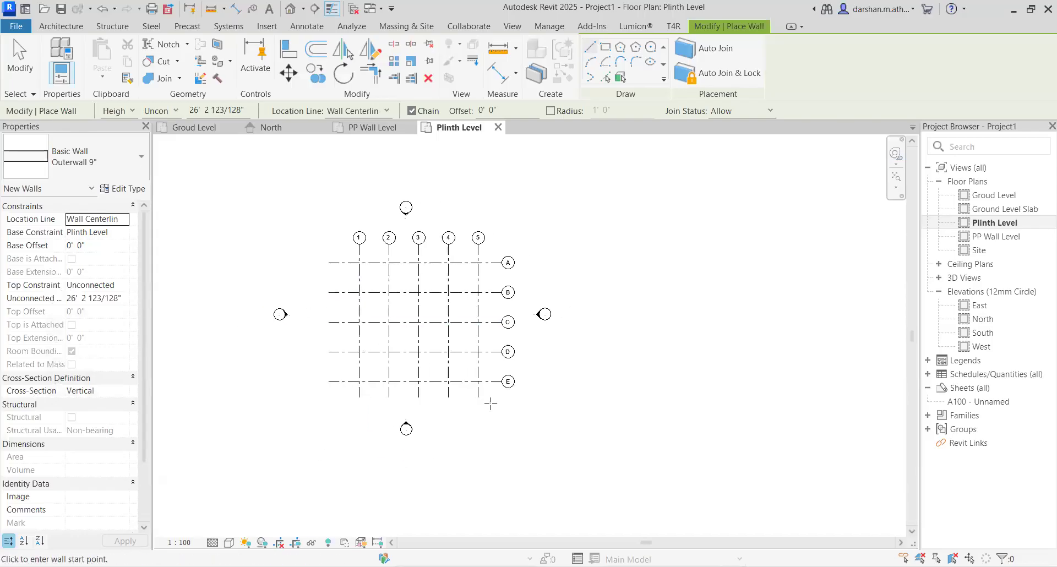
pyautogui.scroll(2, 457, 403)
pyautogui.click(410, 418)
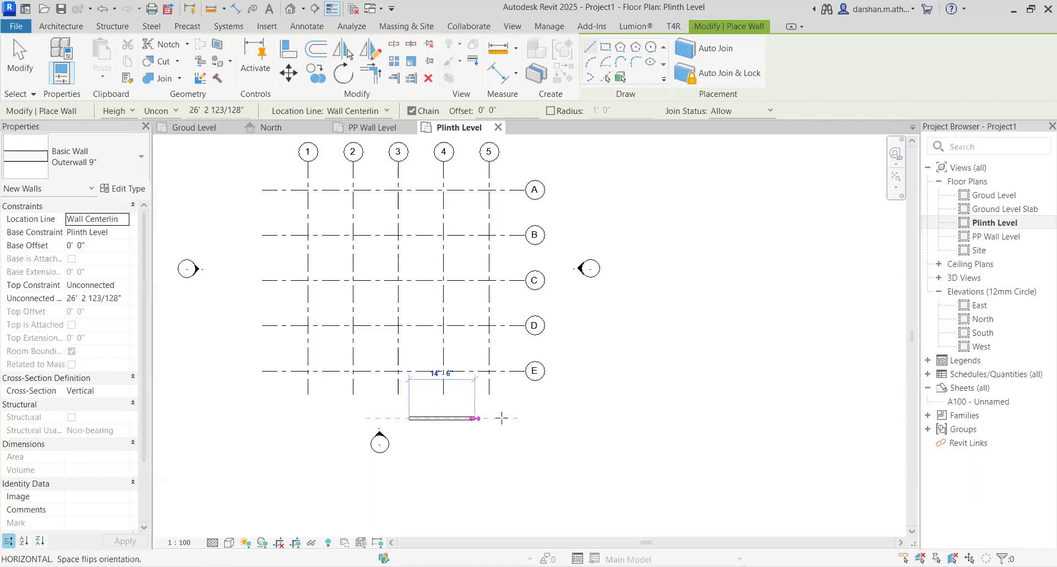
pyautogui.click(502, 419)
pyautogui.press('Escape')
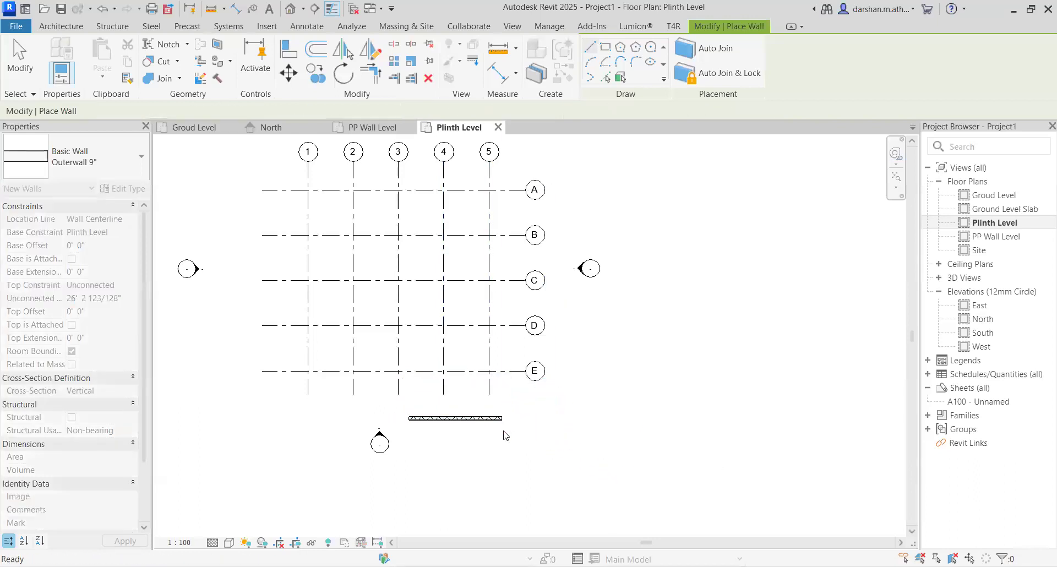
pyautogui.press('Escape')
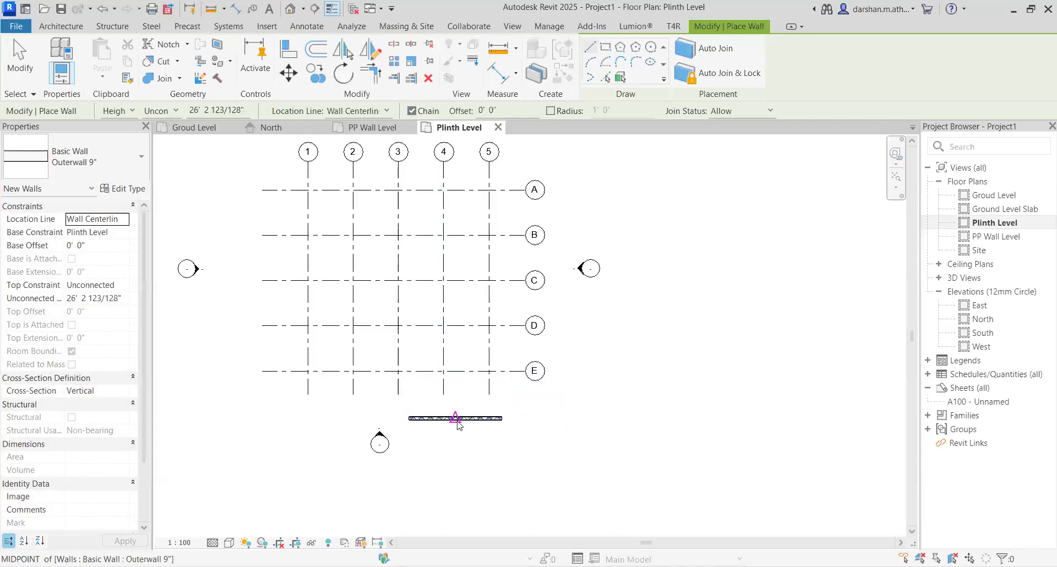
# Delete the test wall below the grid.
pyautogui.click(456, 419)
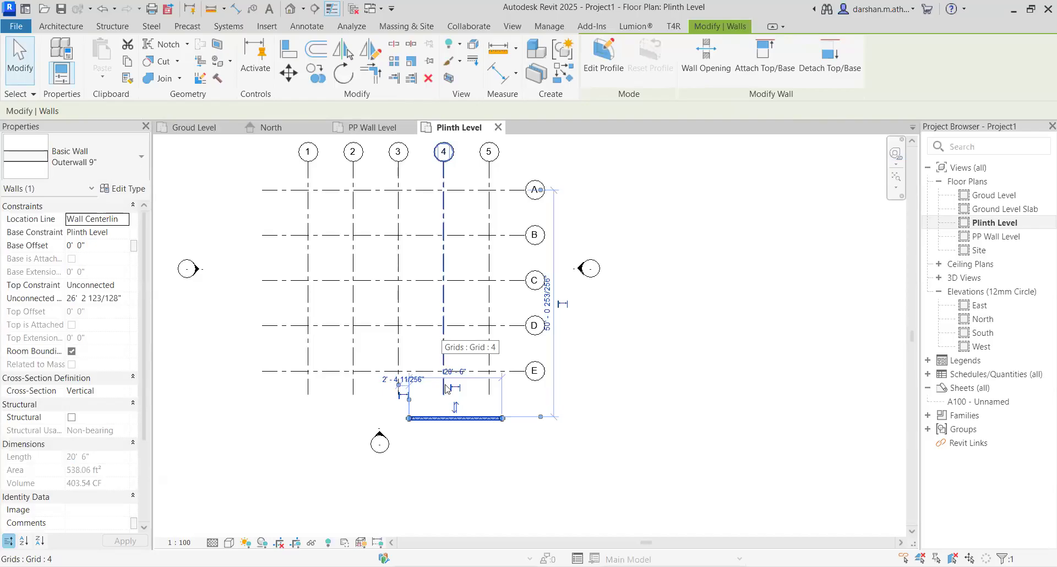
pyautogui.click(461, 447)
pyautogui.click(462, 419)
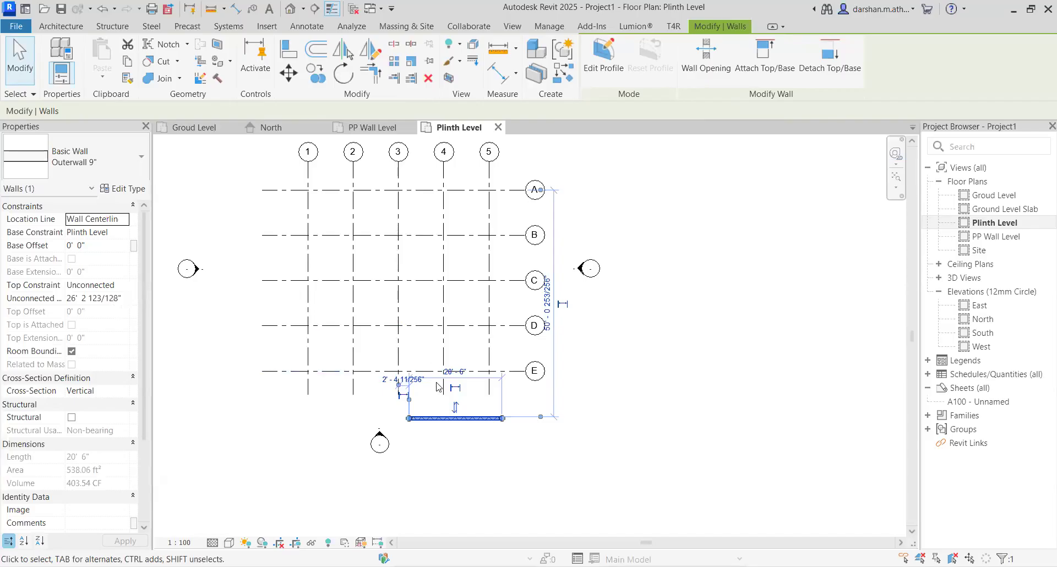
pyautogui.press('Delete')
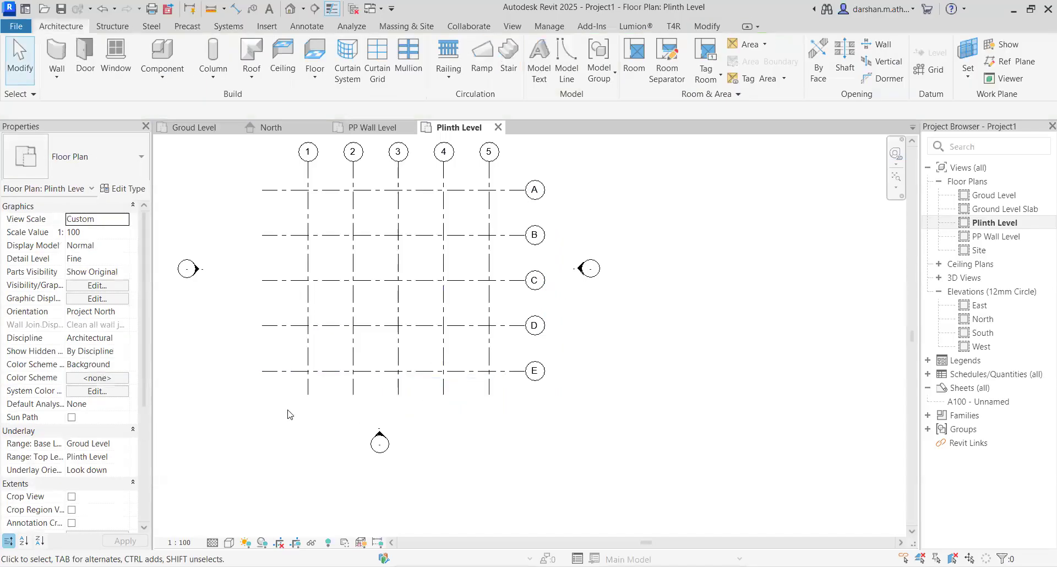
# Restart the Wall command and set the top constraint of new walls to Up to level: Ground Level Slab.
pyautogui.click(57, 57)
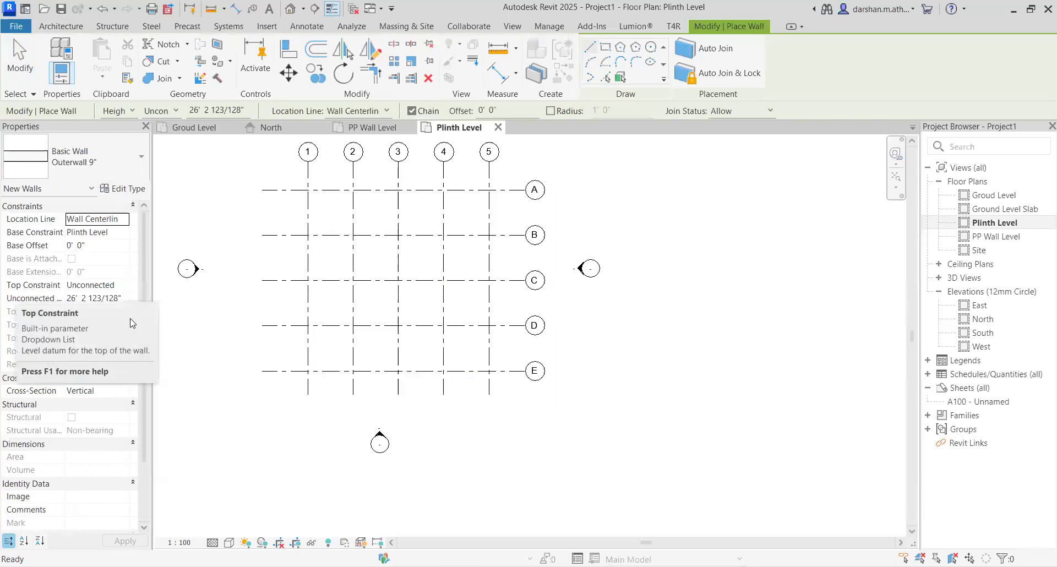
pyautogui.click(110, 284)
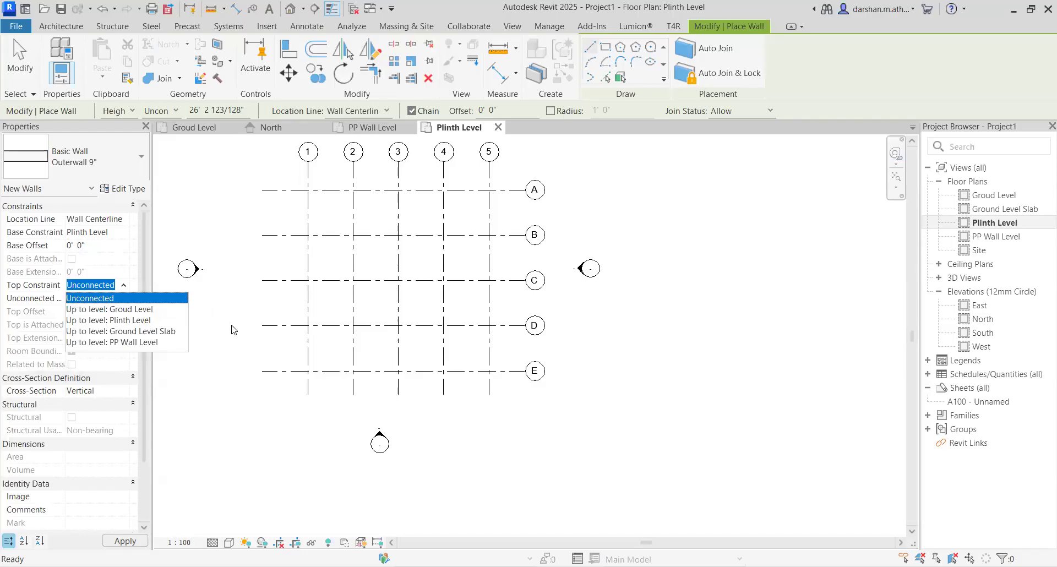
pyautogui.click(137, 332)
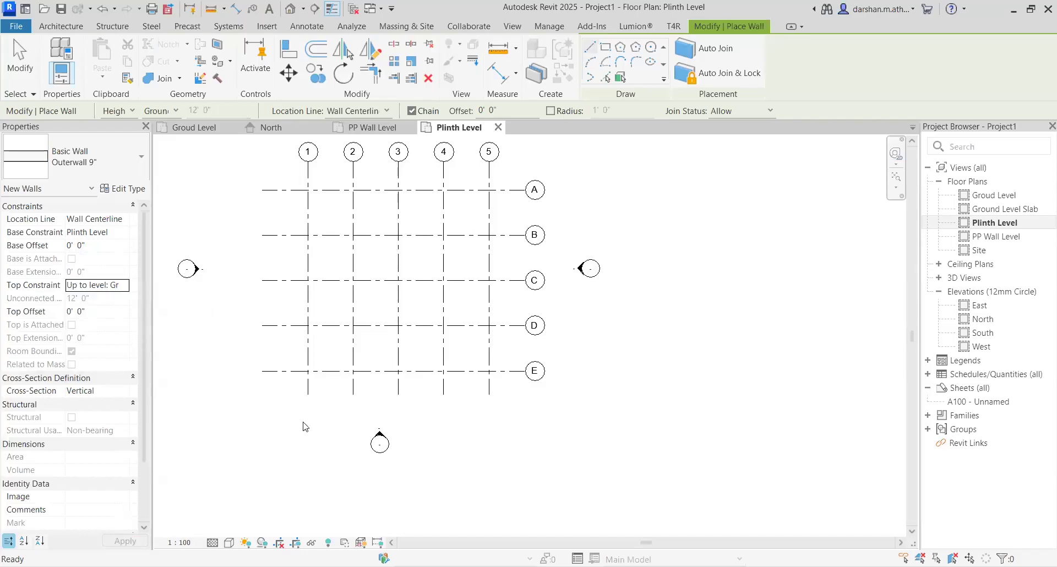
# Draw chained Outerwall 9" walls along grid 1 from A to E and along grid E to grid 5.
pyautogui.moveTo(456, 435); pyautogui.dragTo(578, 529, button='middle')
pyautogui.moveTo(443, 303); pyautogui.dragTo(392, 238, button='middle')
pyautogui.click(380, 218)
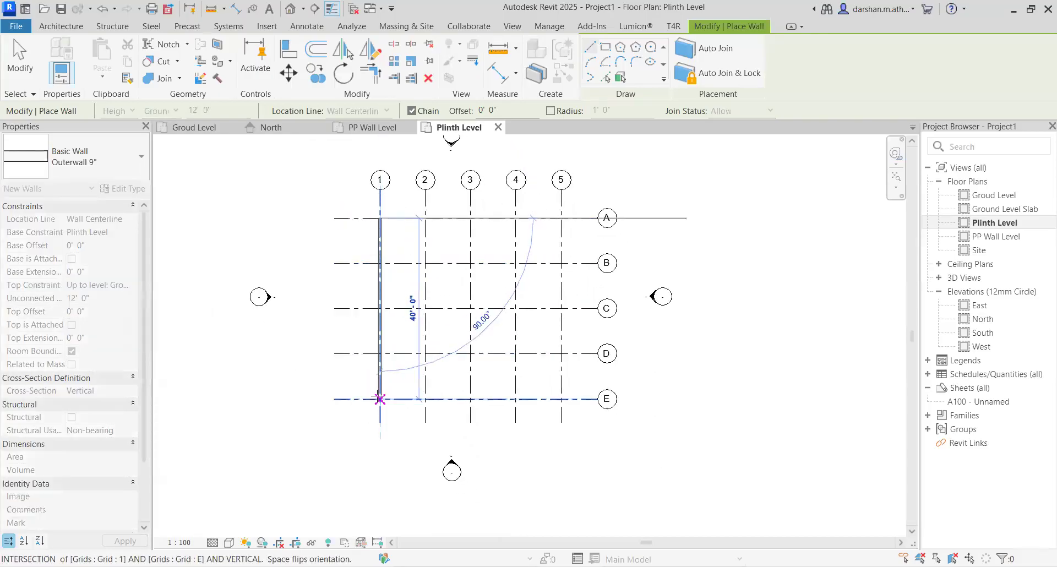
pyautogui.scroll(5, 380, 399)
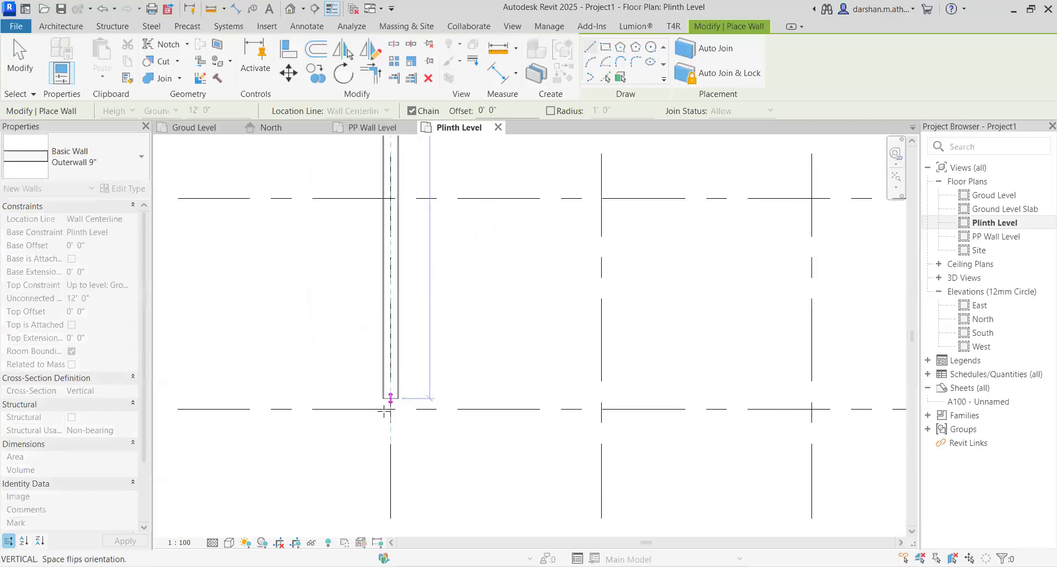
pyautogui.click(391, 409)
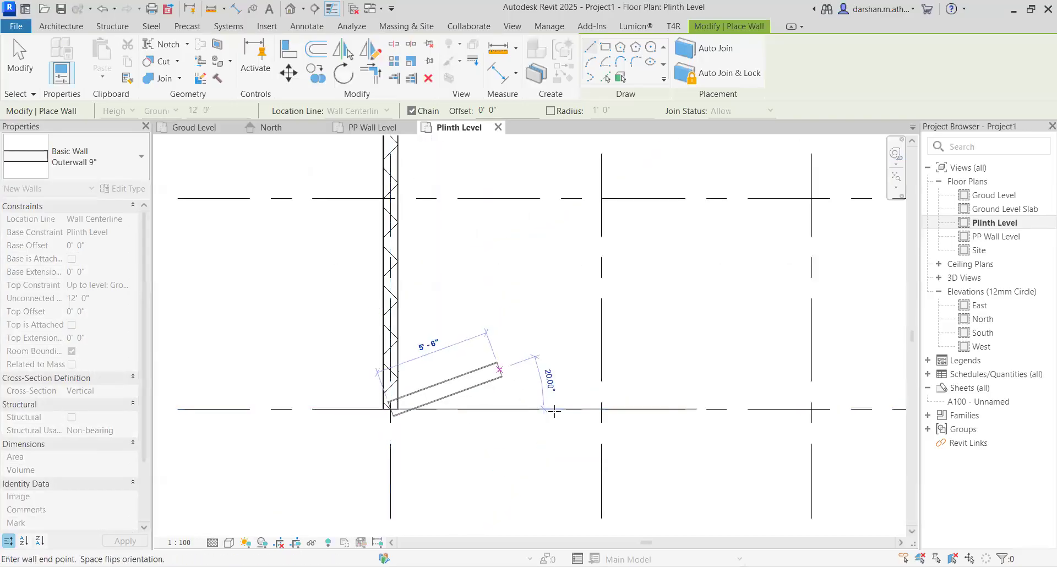
pyautogui.scroll(-3, 490, 416)
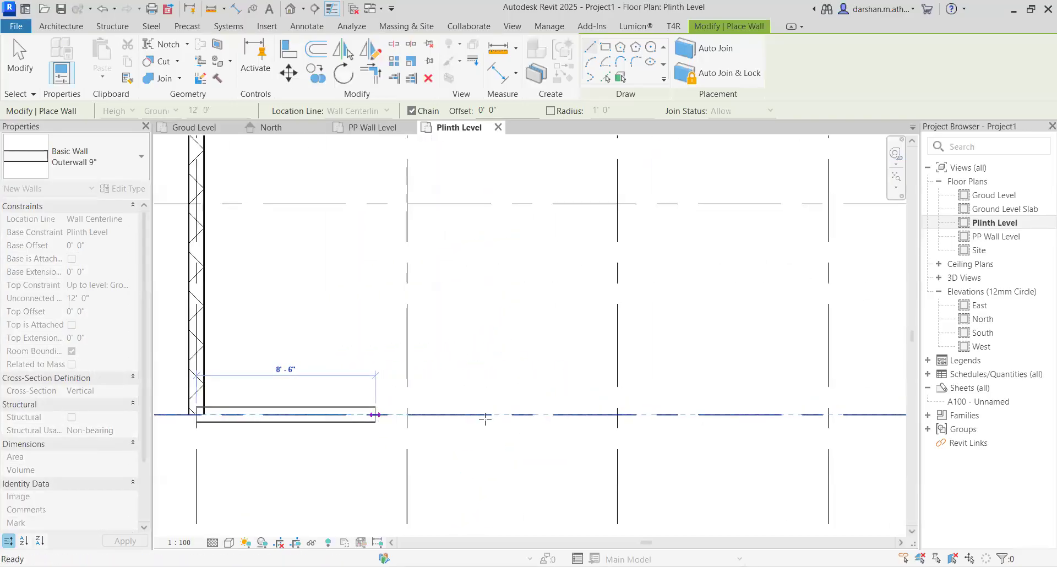
pyautogui.moveTo(606, 417); pyautogui.dragTo(489, 428, button='middle')
pyautogui.click(685, 427)
# Continue the outer walls along grid 5 up to grid A and along grid A back to grid 1, closing the rectangle.
pyautogui.moveTo(718, 278); pyautogui.dragTo(724, 494, button='middle')
pyautogui.moveTo(717, 215); pyautogui.dragTo(690, 357, button='middle')
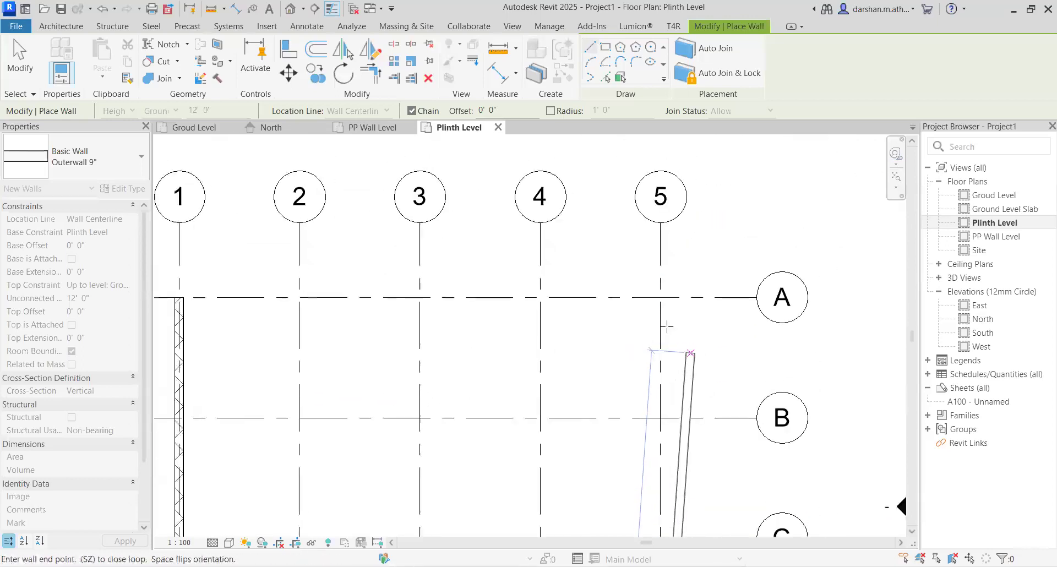
pyautogui.click(661, 298)
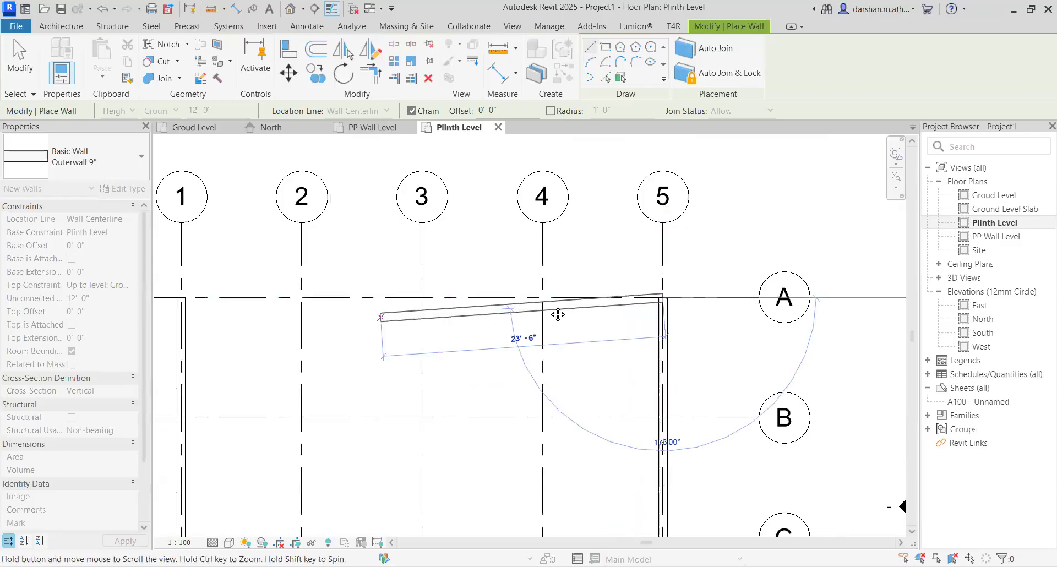
pyautogui.moveTo(418, 278); pyautogui.dragTo(584, 267, button='middle')
pyautogui.click(350, 287)
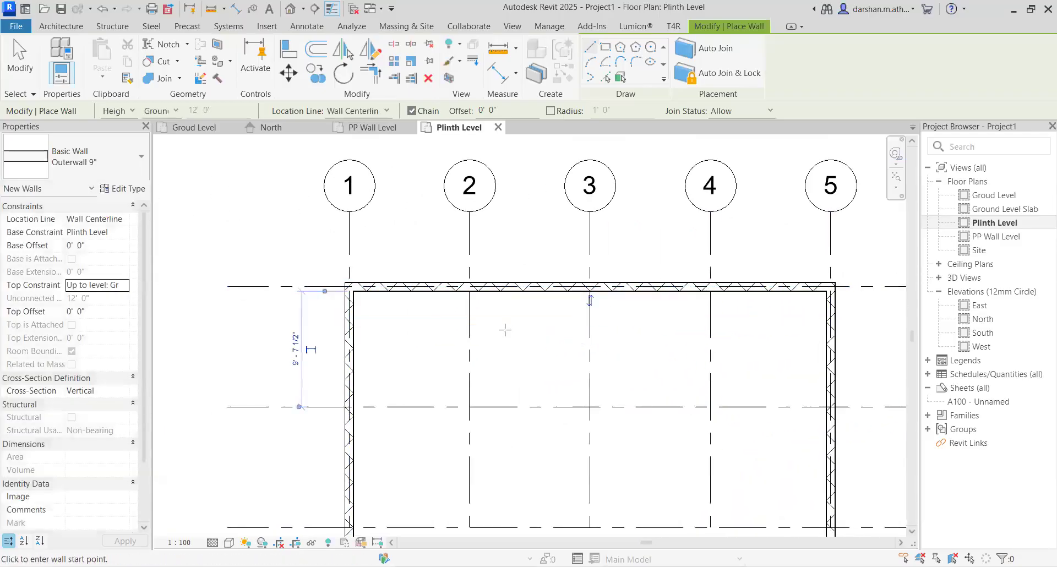
pyautogui.scroll(-5, 494, 376)
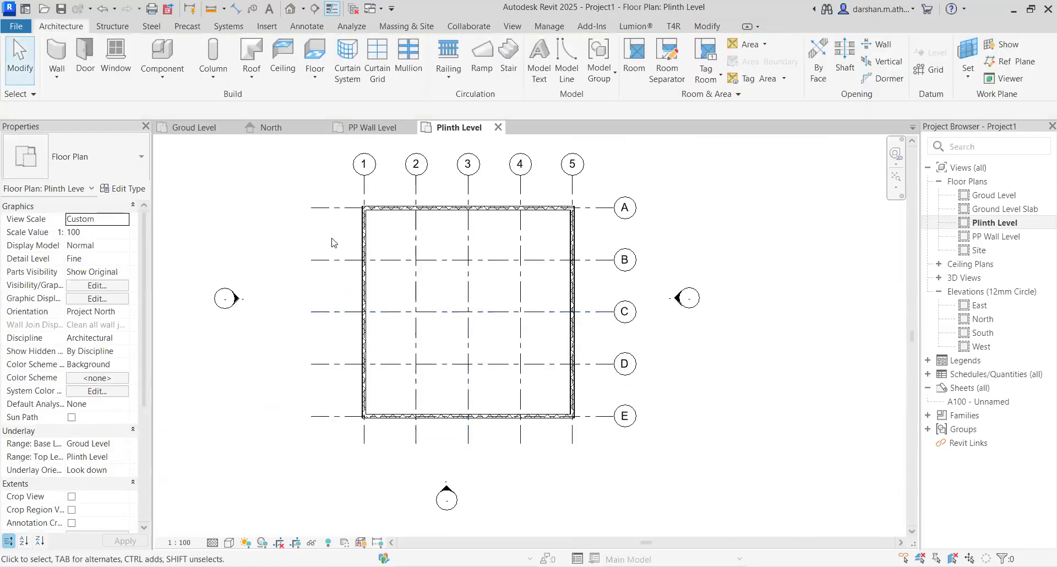
# Open the default 3D view of the project.
pyautogui.click(512, 27)
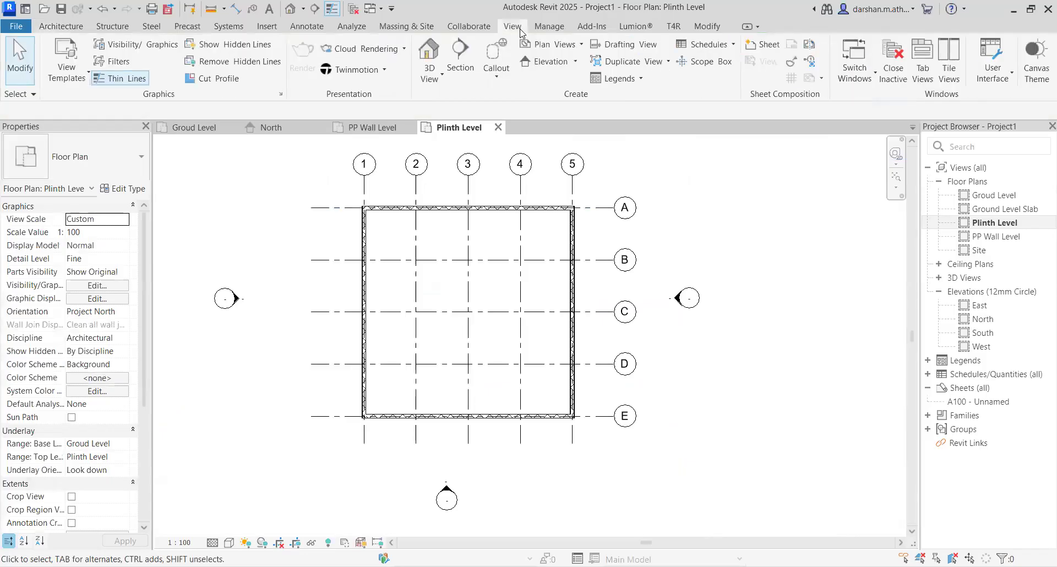
pyautogui.click(437, 82)
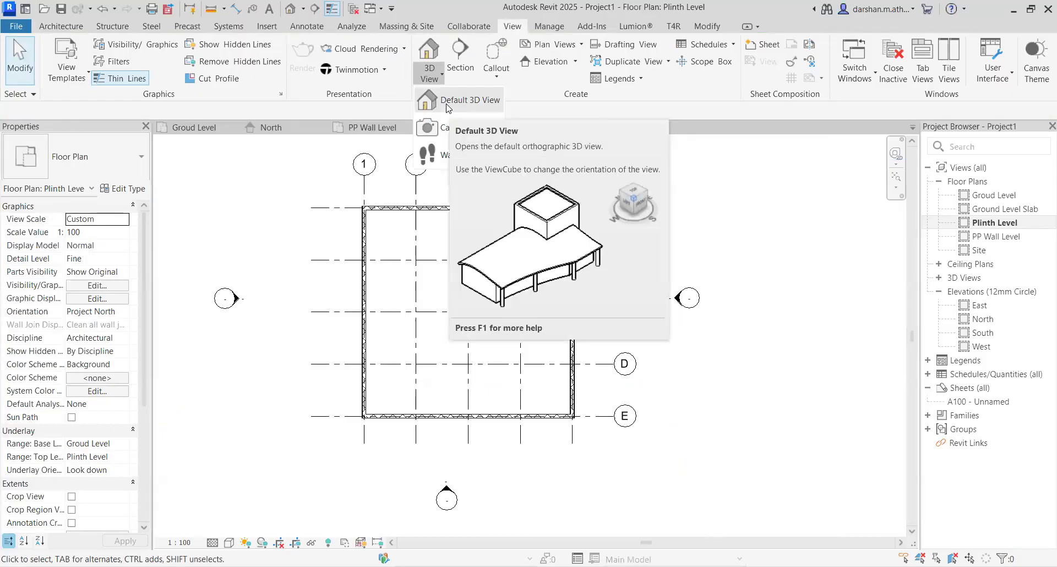
pyautogui.click(435, 60)
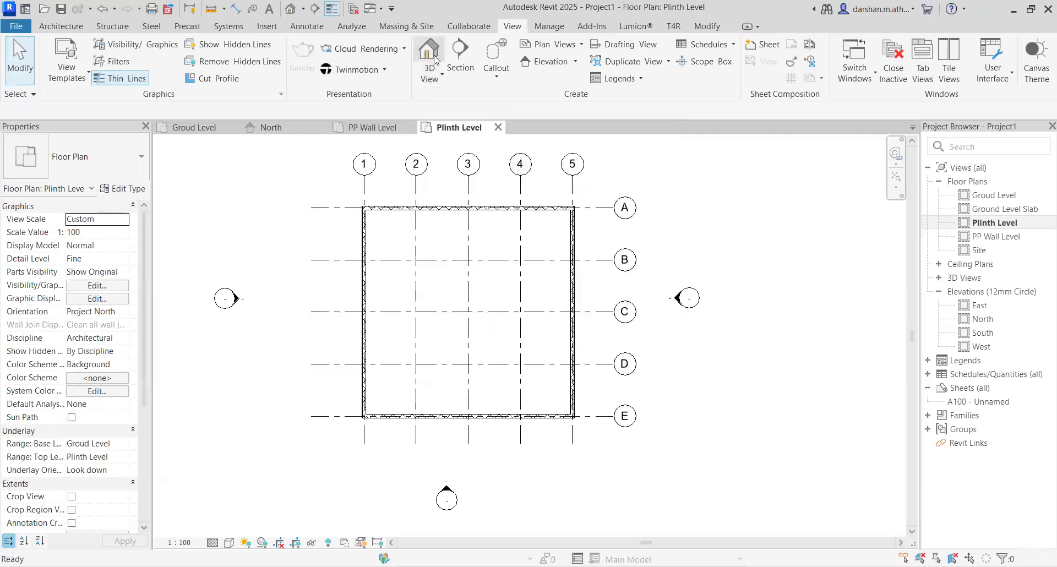
pyautogui.click(228, 9)
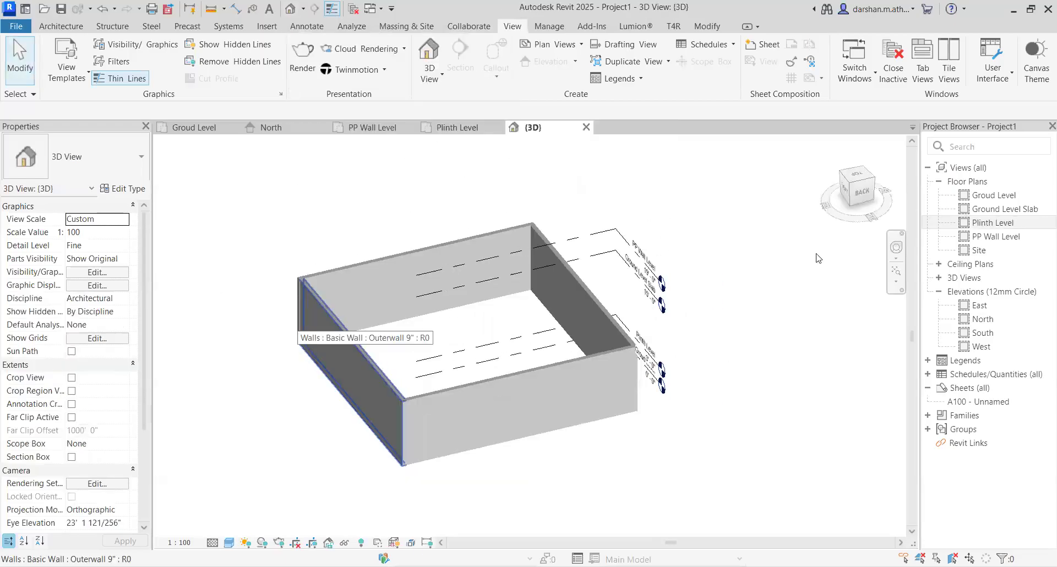
# Examine the outer walls' height against the levels from the back and right sides of the 3D view.
pyautogui.scroll(-2, 314, 331)
pyautogui.click(862, 199)
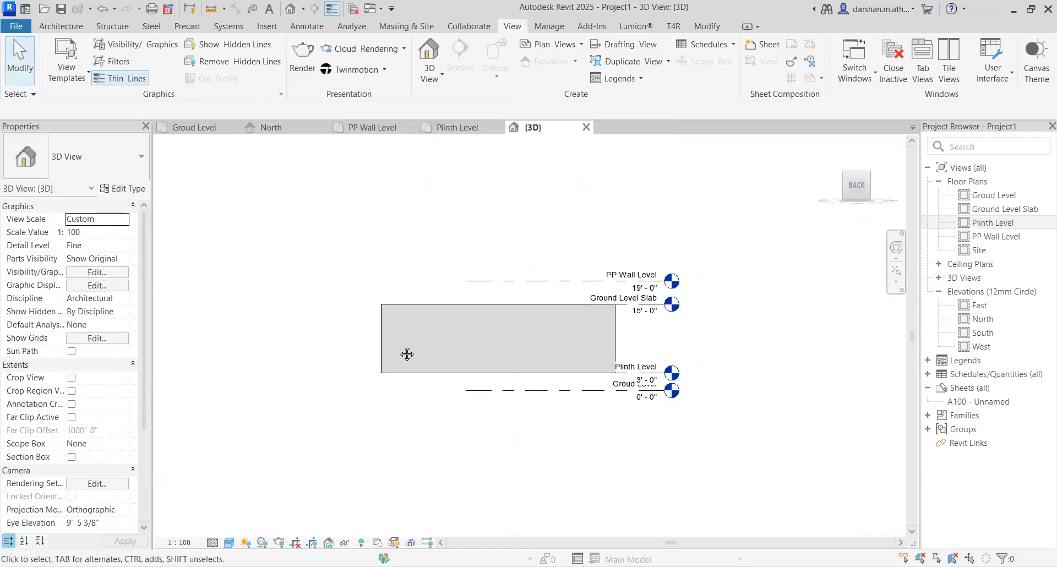
pyautogui.scroll(-3, 406, 354)
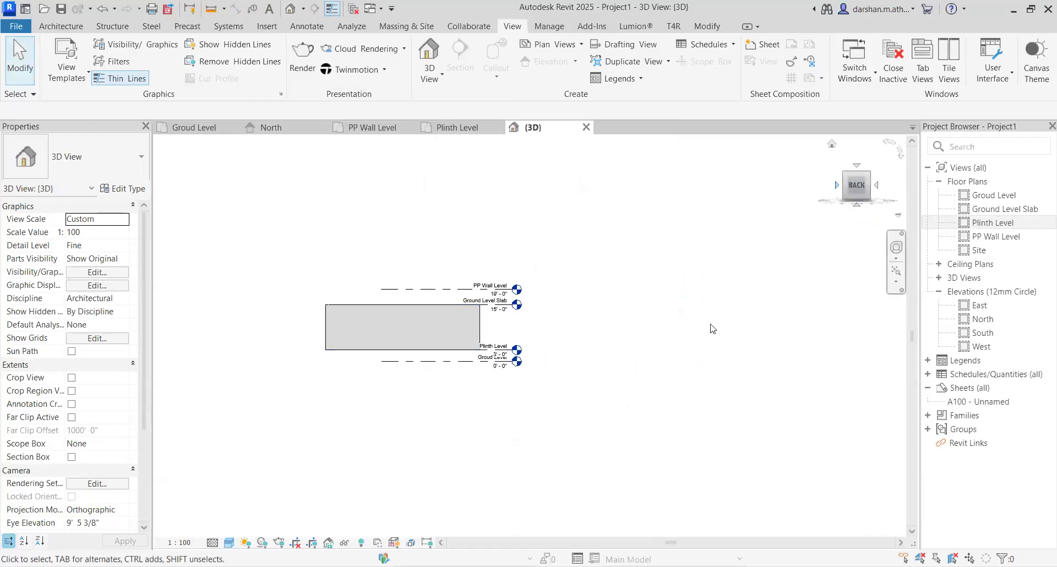
pyautogui.moveTo(496, 391)
pyautogui.mouseDown(button='middle')
pyautogui.moveTo(596, 400)
pyautogui.moveTo(488, 403)
pyautogui.mouseUp(button='middle')
pyautogui.scroll(-2, 587, 396)
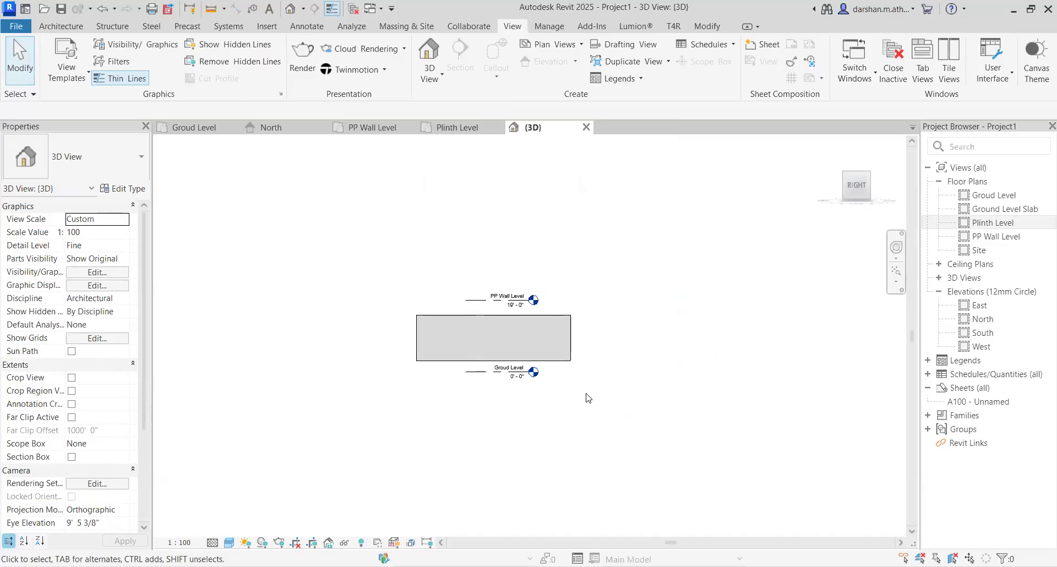
pyautogui.scroll(3, 459, 336)
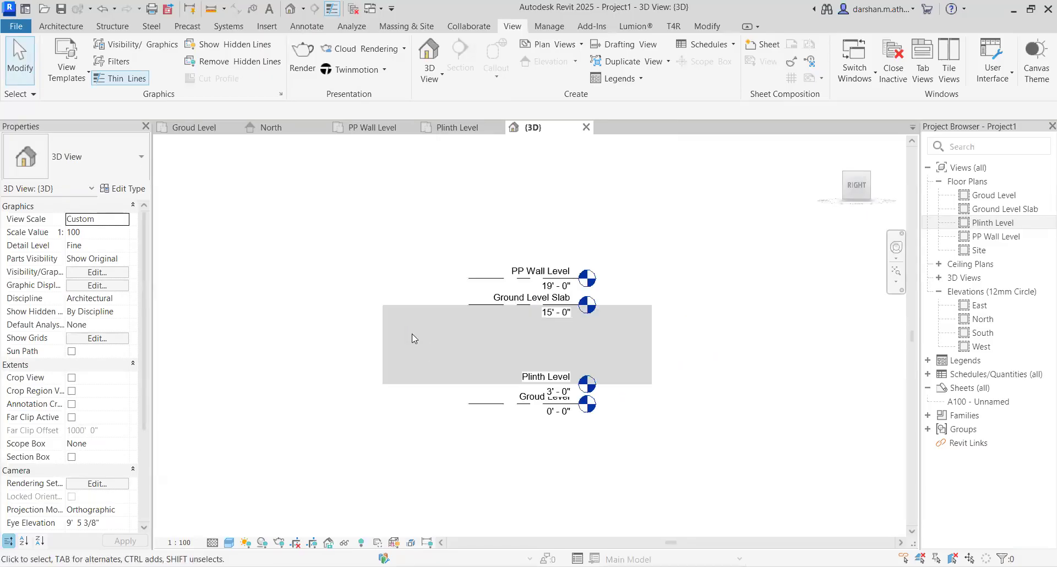
# Examine the end wall's height against the Plinth Level and Ground Level Slab from the right side of the 3D view.
pyautogui.click(459, 386)
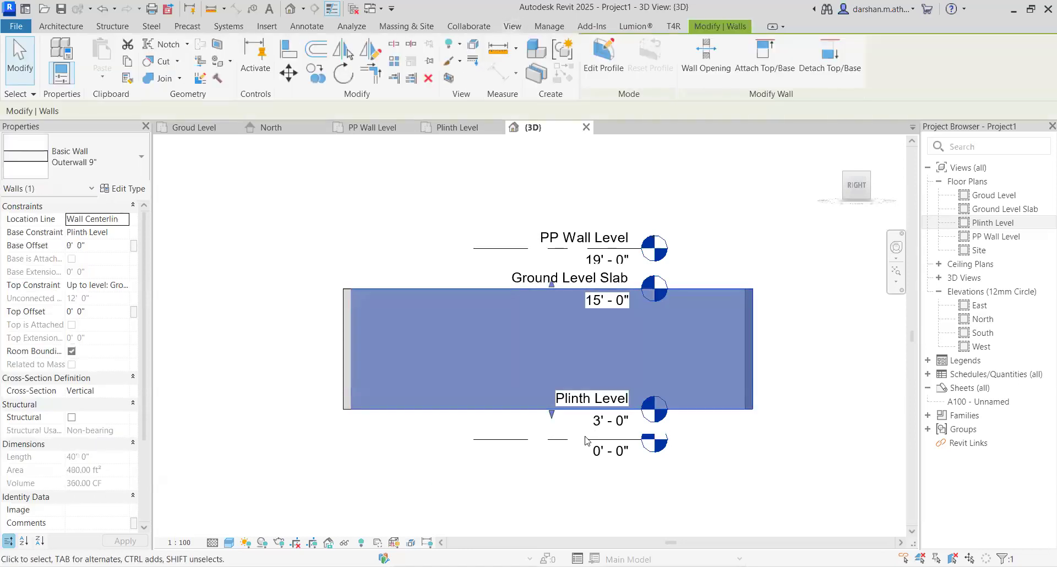
pyautogui.moveTo(461, 468); pyautogui.dragTo(401, 472, button='middle')
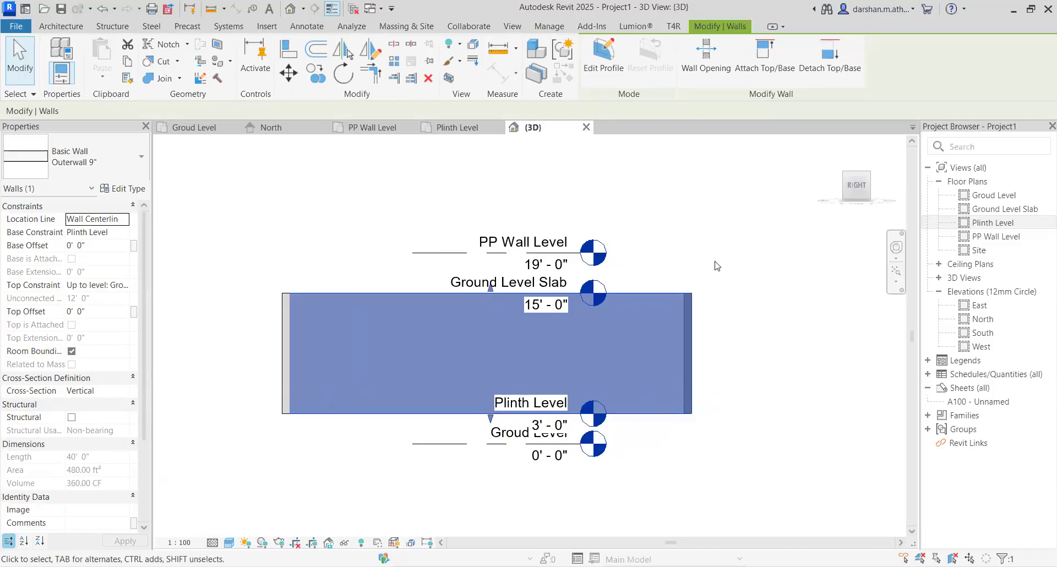
pyautogui.keyDown('shift'); pyautogui.moveTo(720, 312); pyautogui.dragTo(578, 425, button='middle'); pyautogui.keyUp('shift')
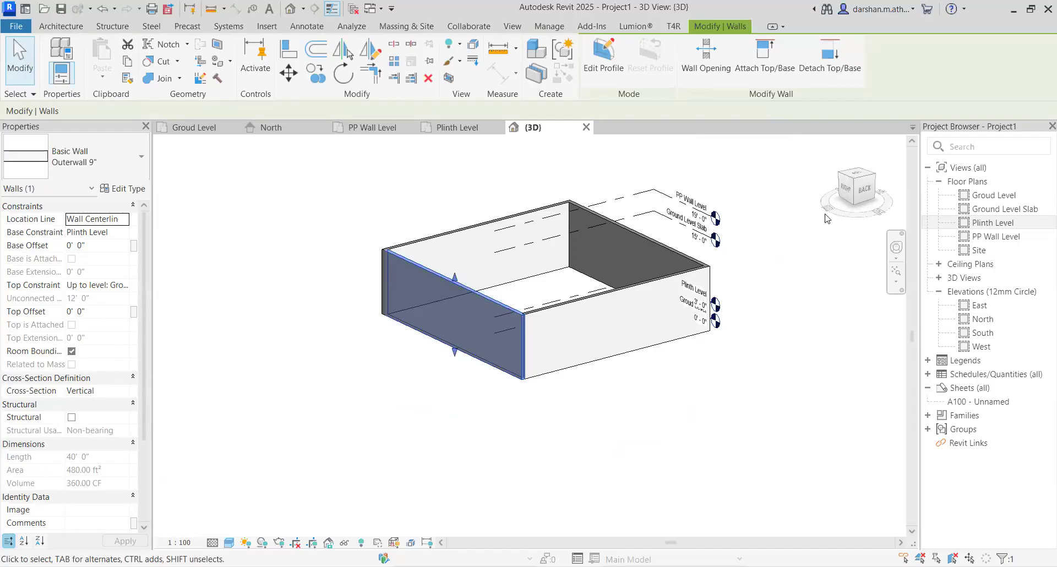
pyautogui.click(847, 194)
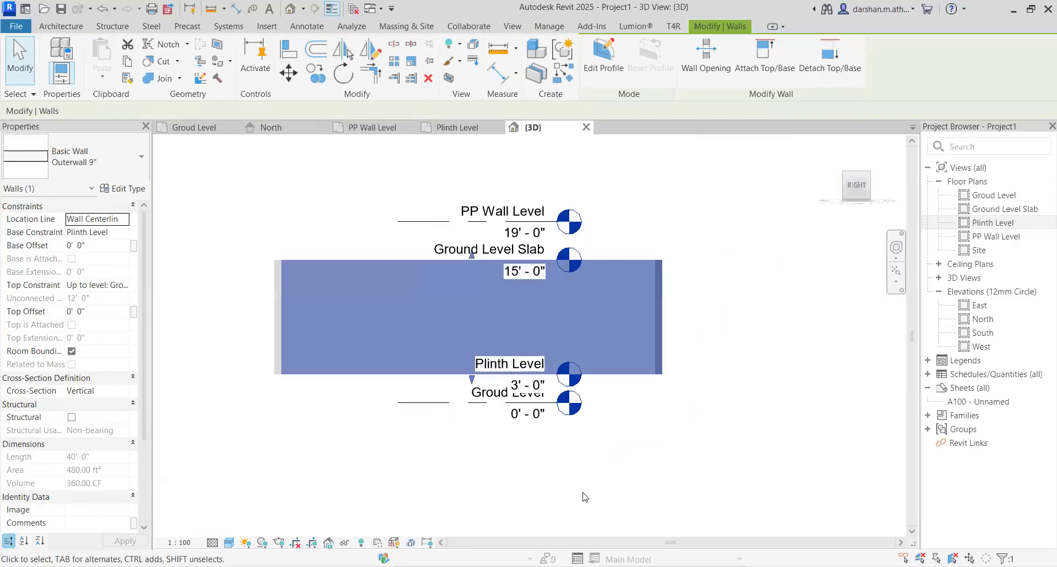
pyautogui.keyDown('shift'); pyautogui.moveTo(712, 351); pyautogui.dragTo(597, 419, button='middle'); pyautogui.keyUp('shift')
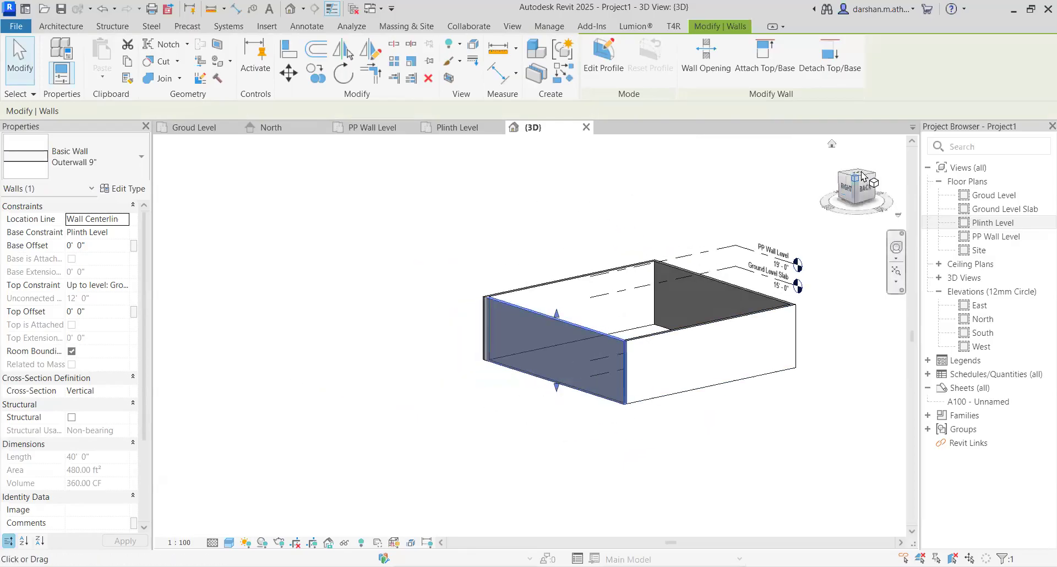
# Start a new wall in the Plinth Level floor plan using the Inner wall 5" type.
pyautogui.click(451, 129)
pyautogui.scroll(-2, 682, 340)
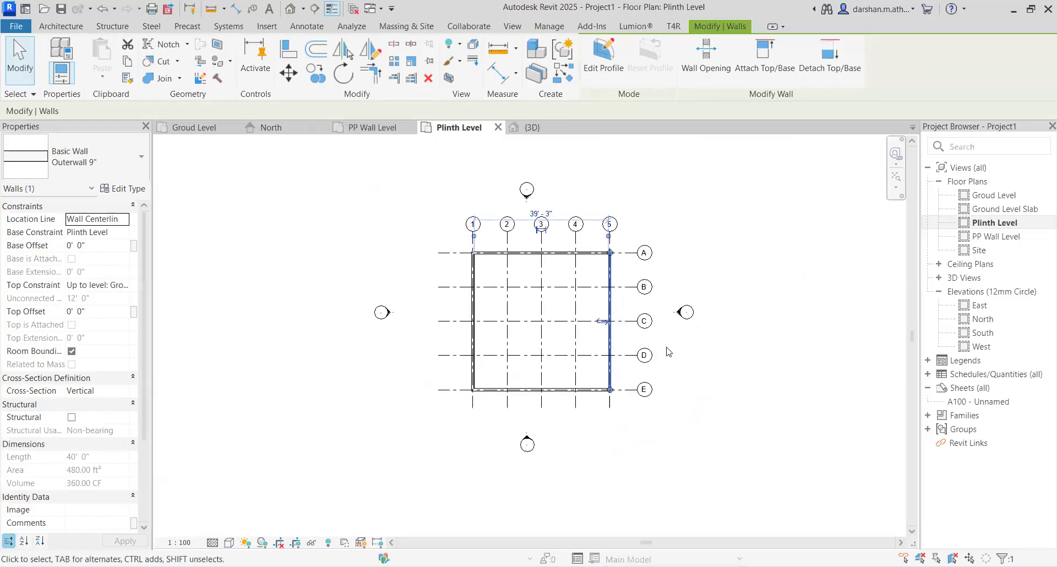
pyautogui.click(404, 339)
pyautogui.moveTo(397, 227); pyautogui.dragTo(347, 254, button='middle')
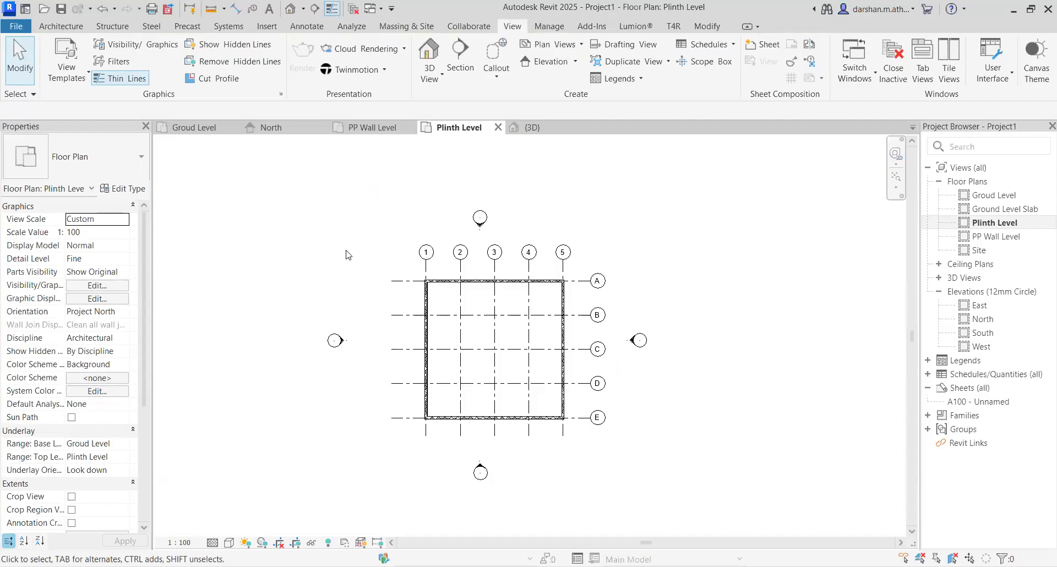
pyautogui.click(57, 28)
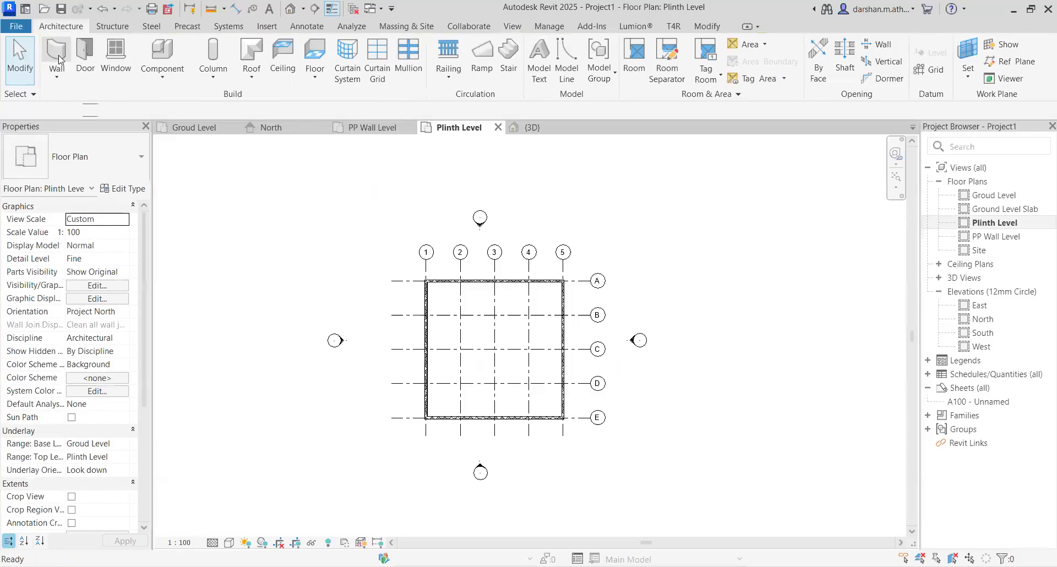
pyautogui.click(58, 55)
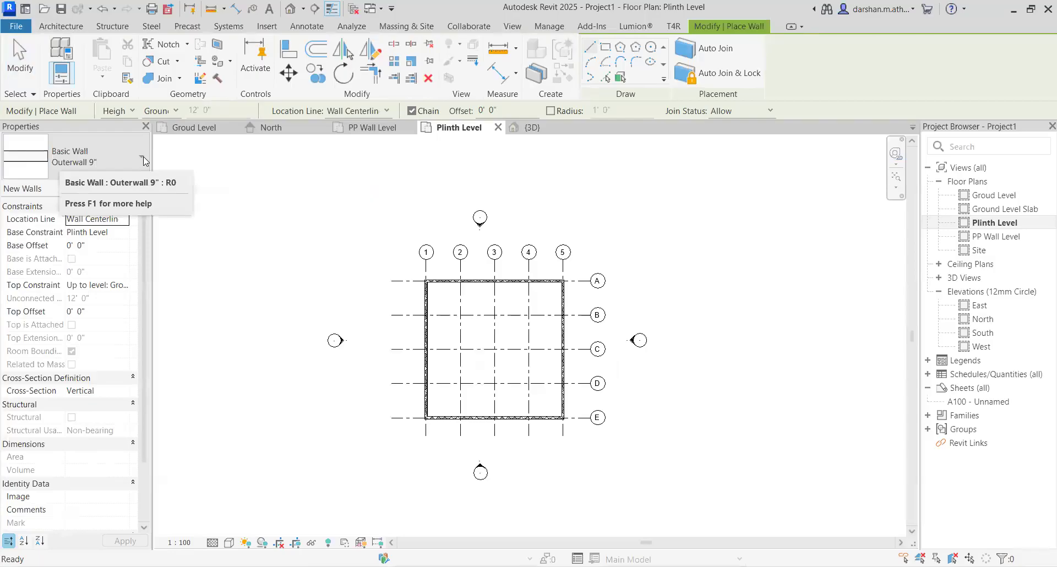
pyautogui.click(143, 157)
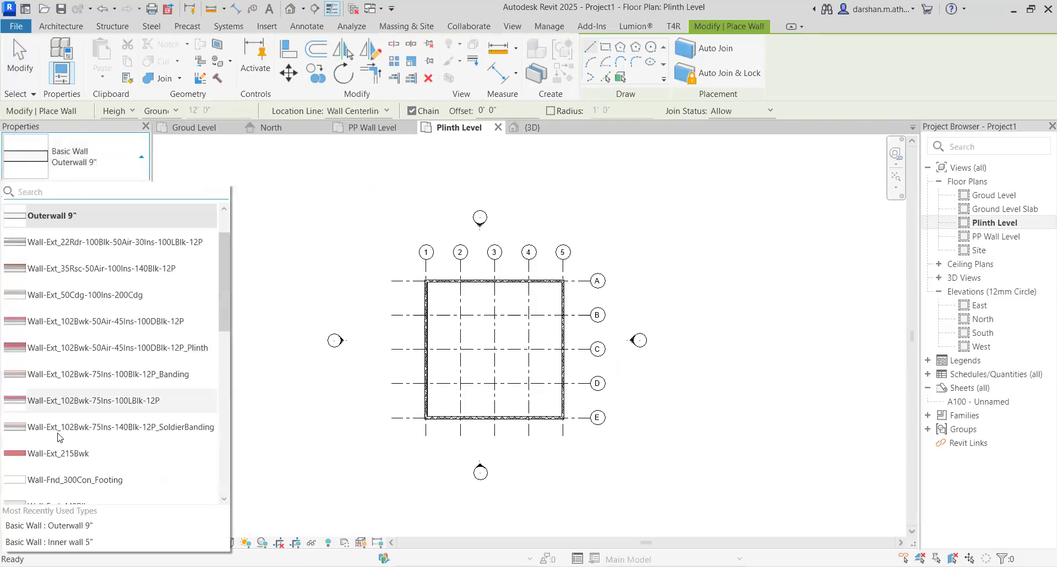
pyautogui.click(53, 542)
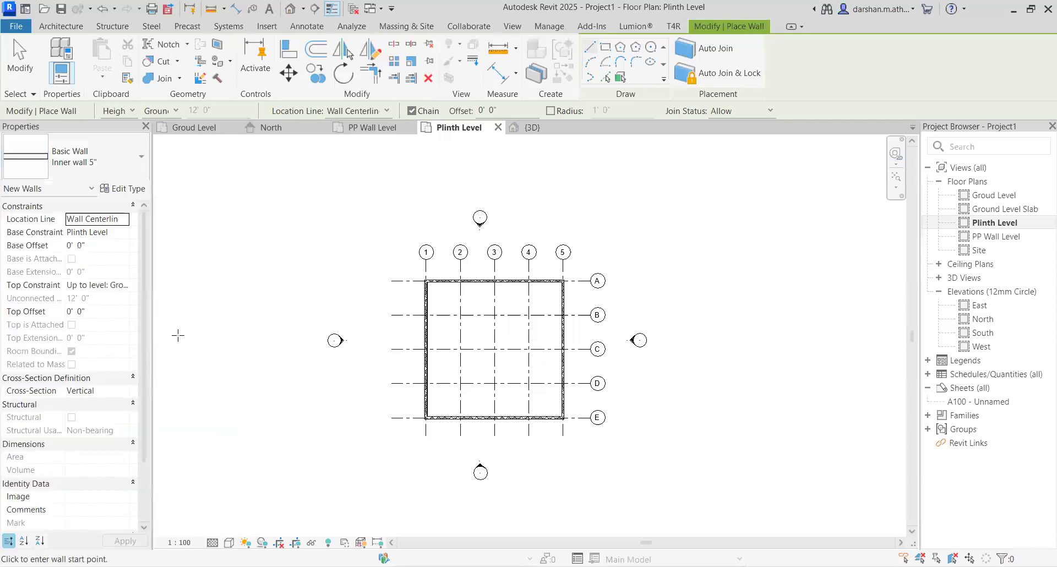
# Set the top constraint of the new inner walls to Unconnected.
pyautogui.click(125, 285)
pyautogui.click(125, 285)
pyautogui.click(118, 298)
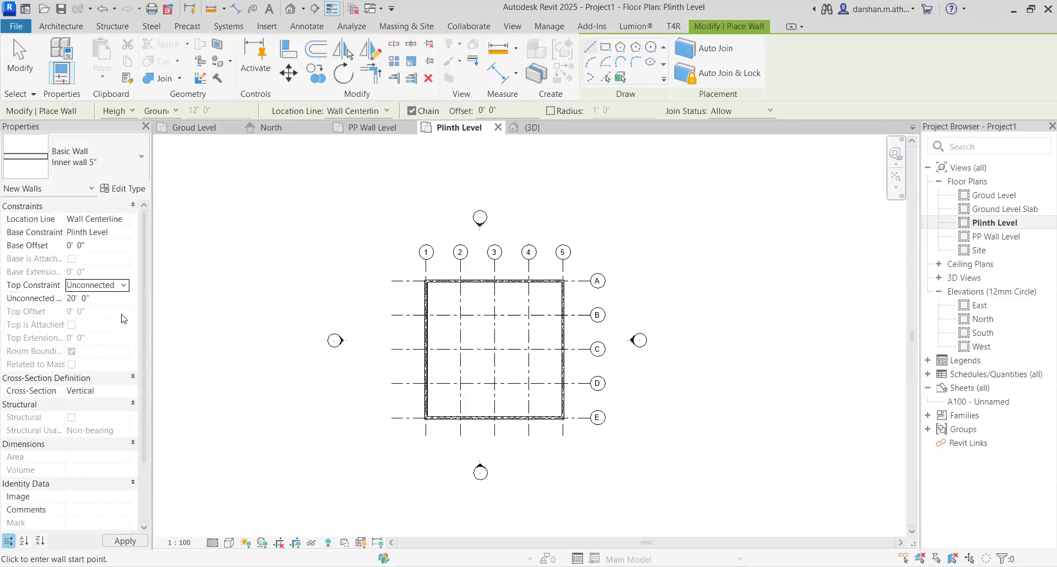
# Draw chained Inner wall 5" walls along grid B from grid 1 to 4 and along grid 4 up to grid A.
pyautogui.moveTo(392, 368); pyautogui.dragTo(330, 383, button='middle')
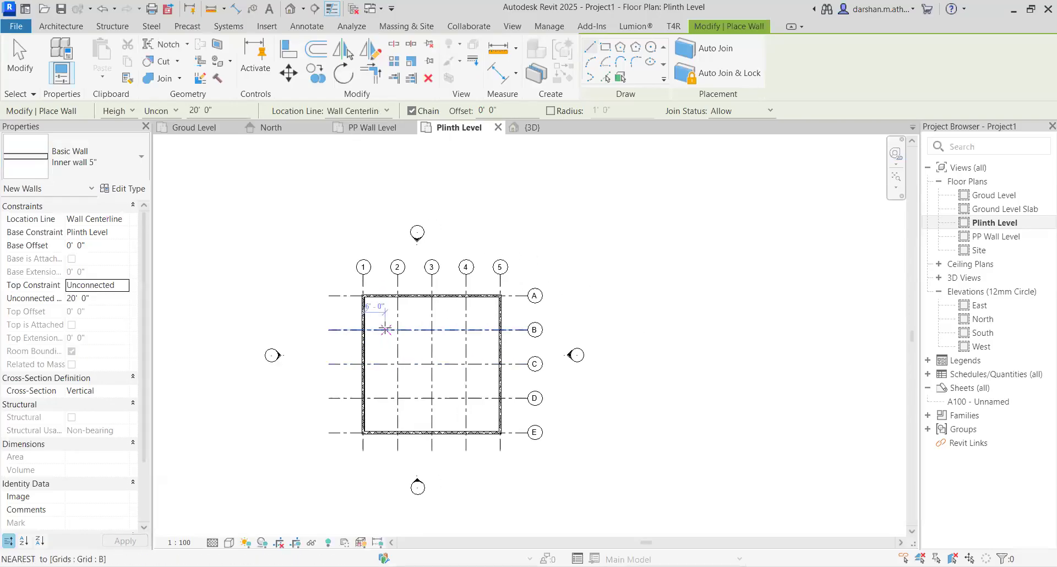
pyautogui.scroll(2, 383, 330)
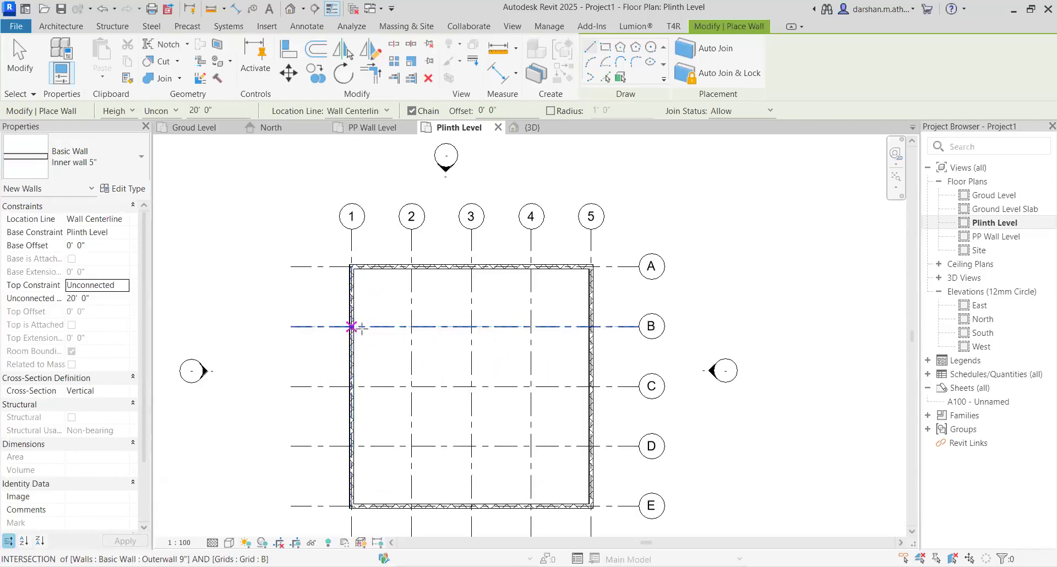
pyautogui.click(352, 327)
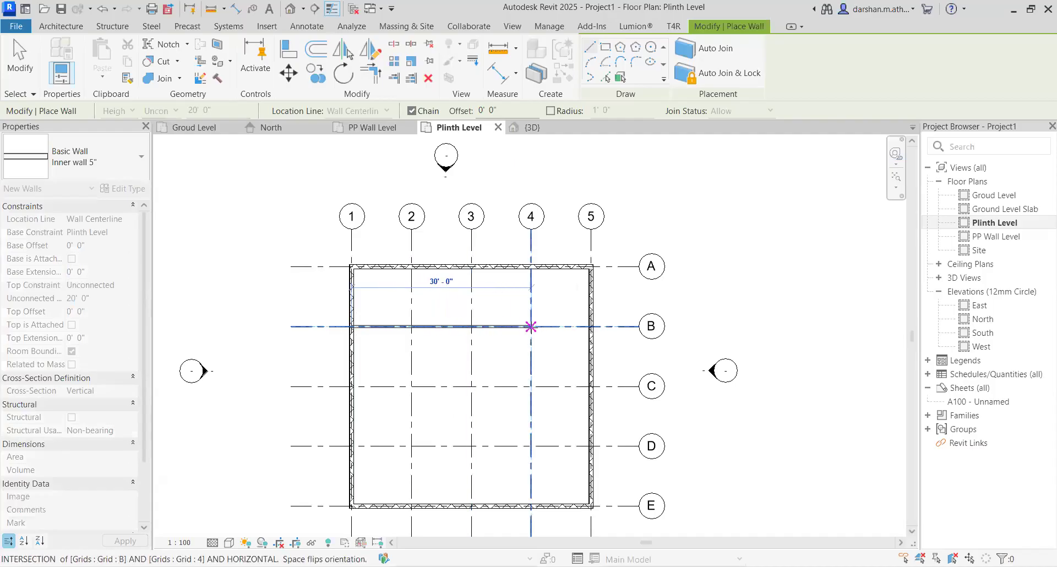
pyautogui.click(531, 327)
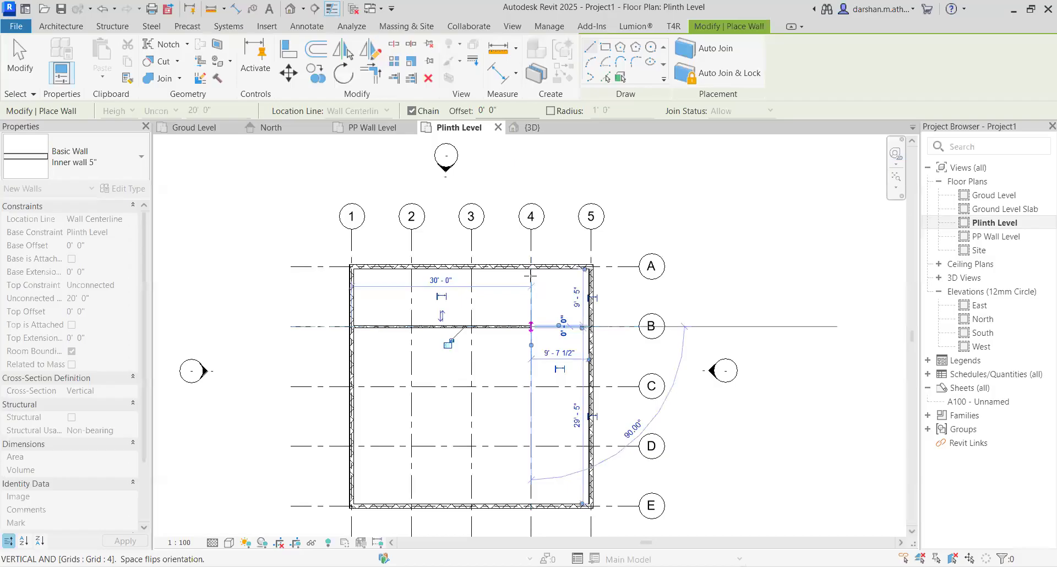
pyautogui.click(531, 267)
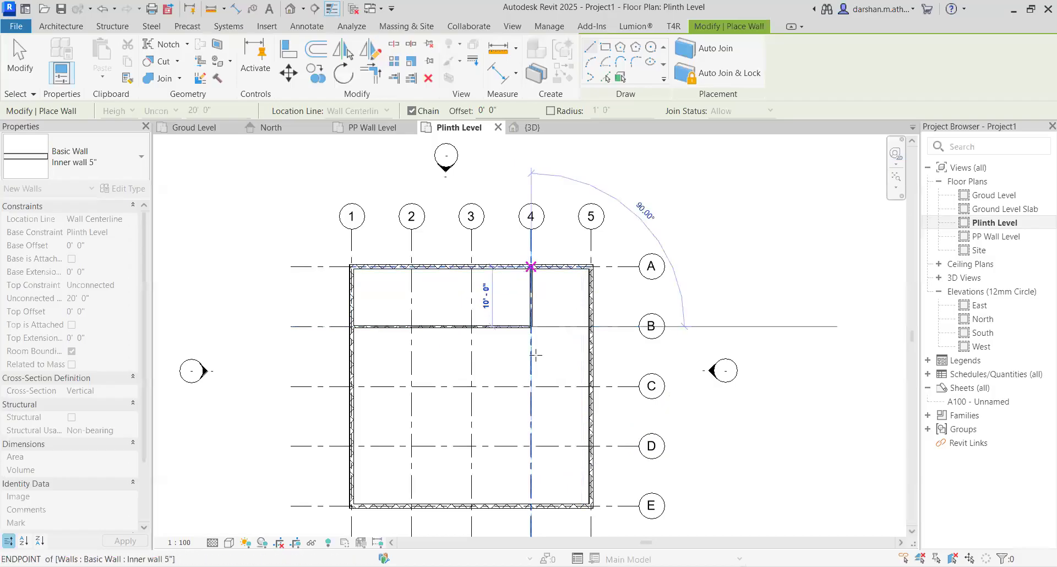
pyautogui.press('Escape')
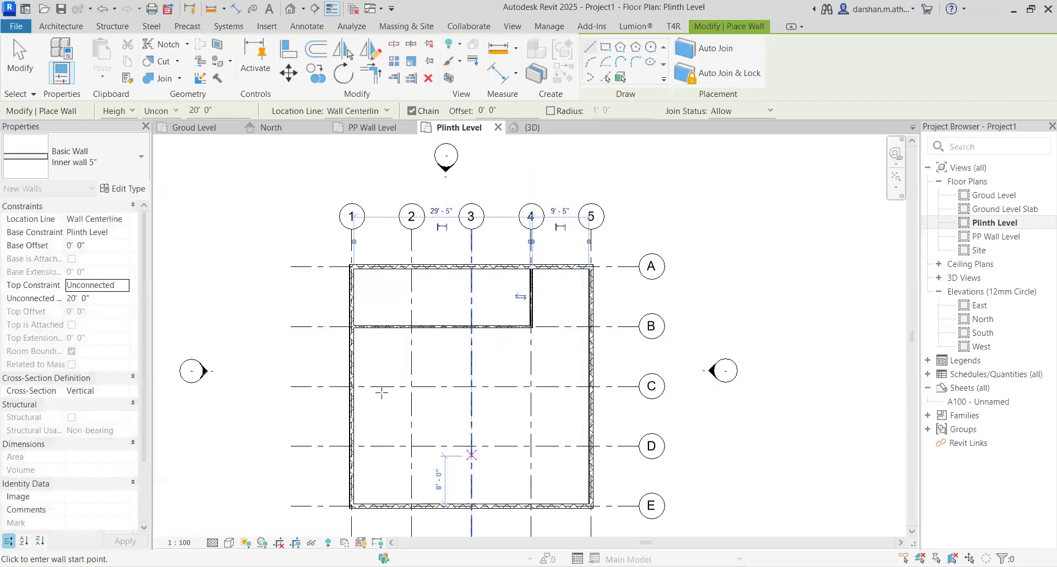
# Draw chained inner walls along grid C from grid 1 to 3 and along grid 3 up to grid B.
pyautogui.click(384, 387)
pyautogui.click(472, 386)
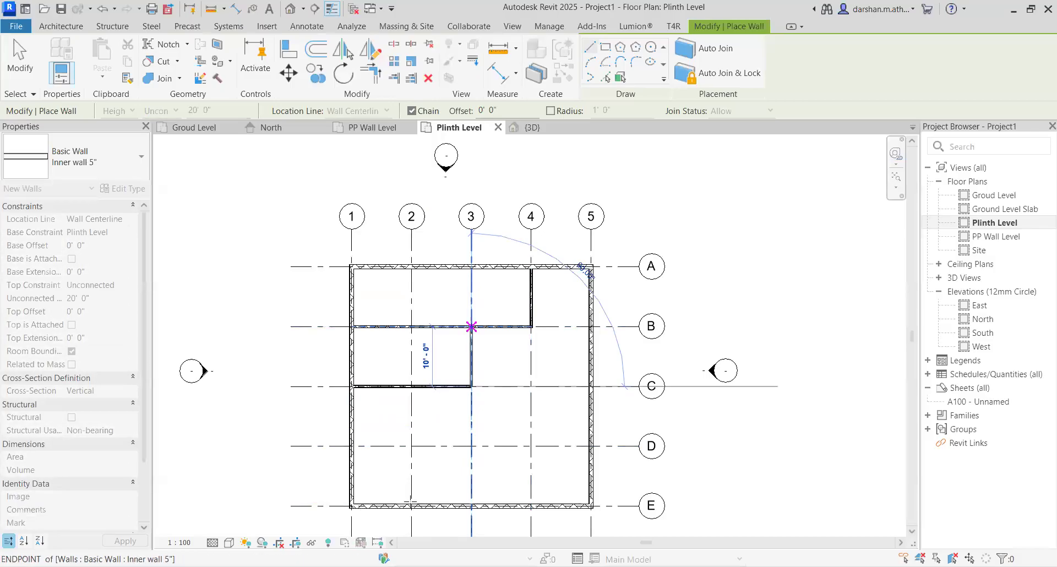
pyautogui.click(471, 327)
pyautogui.press('Escape')
pyautogui.press('Escape')
# Examine the inner walls' height against the levels and outer walls from several sides of the 3D view.
pyautogui.hotkey('ctrl', 'Tab')
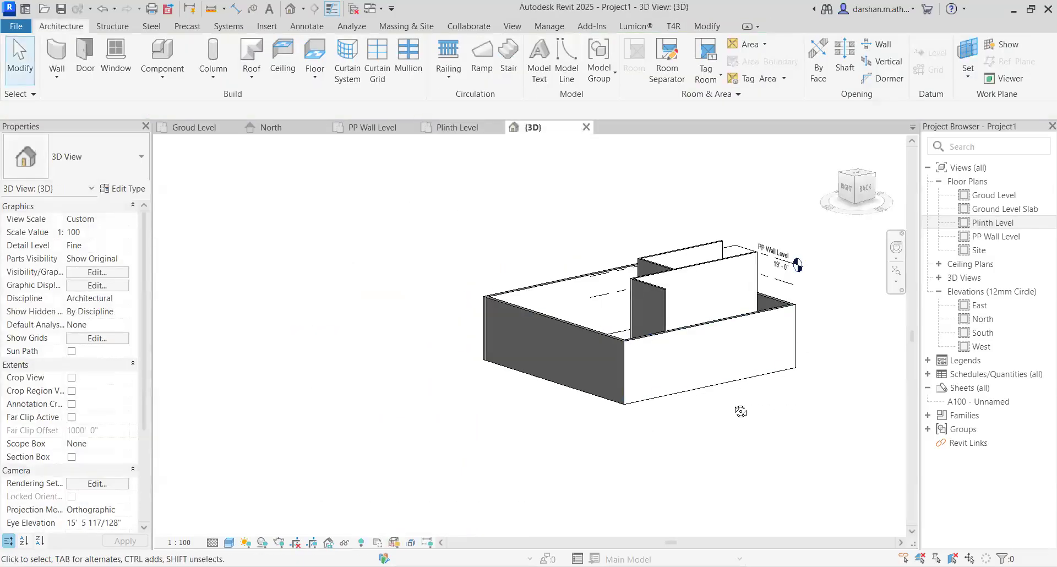
pyautogui.keyDown('shift'); pyautogui.moveTo(626, 380); pyautogui.dragTo(554, 369, button='middle'); pyautogui.keyUp('shift')
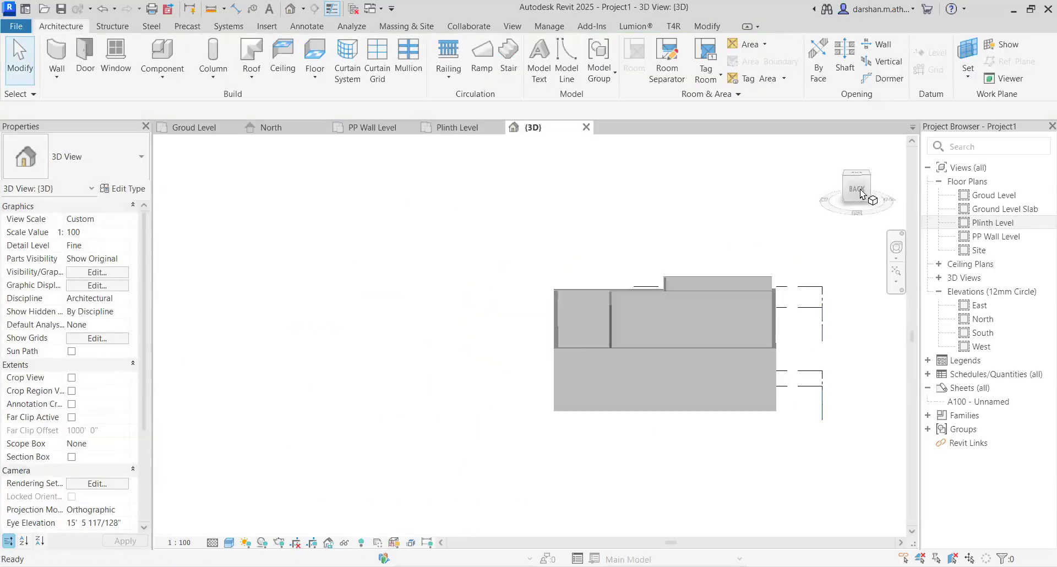
pyautogui.moveTo(679, 329); pyautogui.dragTo(549, 308, button='middle')
pyautogui.click(855, 188)
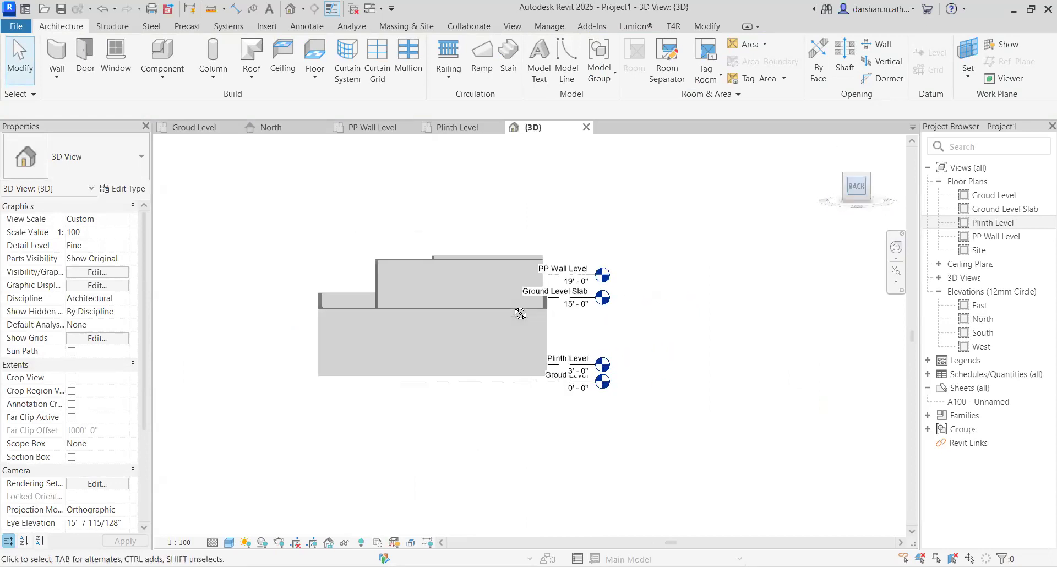
pyautogui.click(869, 189)
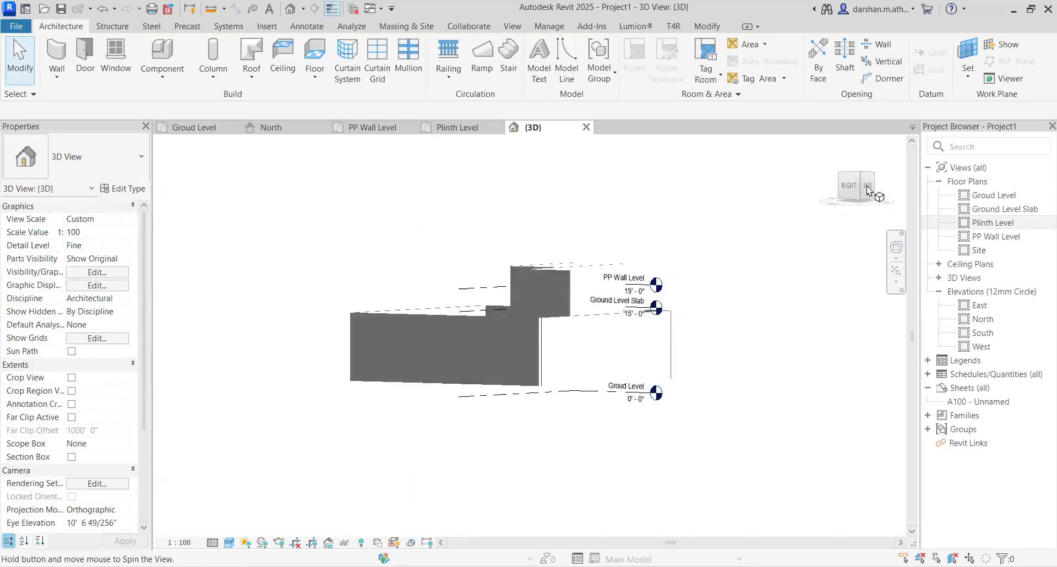
pyautogui.click(867, 187)
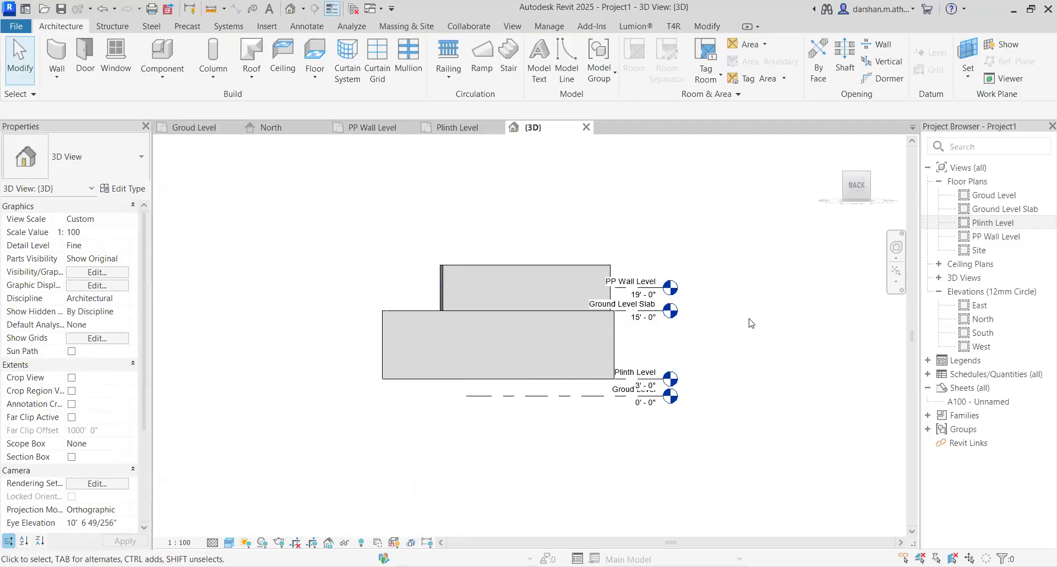
pyautogui.keyDown('shift'); pyautogui.moveTo(755, 321); pyautogui.dragTo(755, 321, button='middle'); pyautogui.keyUp('shift')
pyautogui.scroll(1, 755, 321)
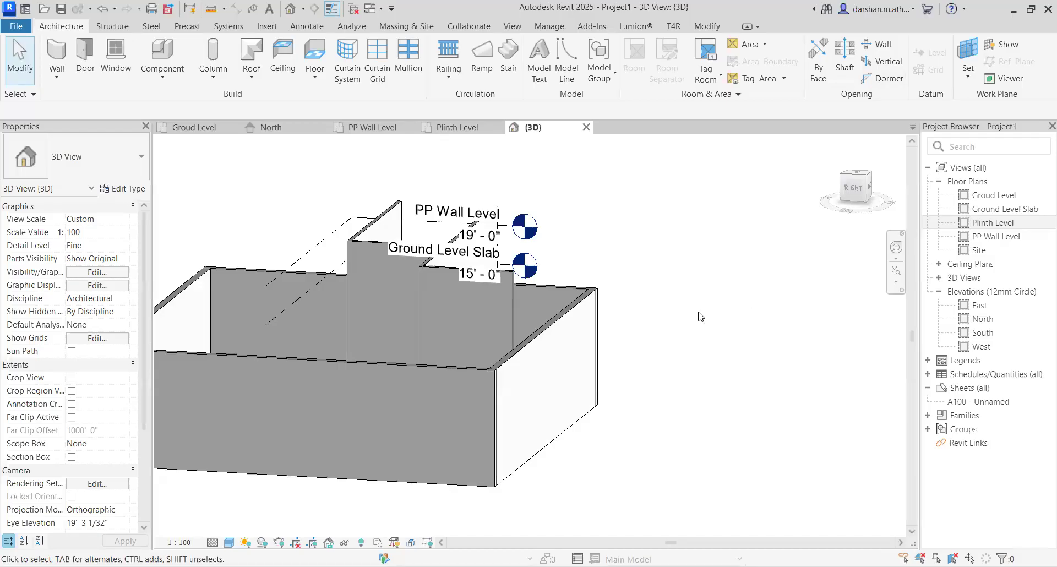
pyautogui.scroll(-2, 707, 317)
pyautogui.keyDown('shift'); pyautogui.moveTo(719, 297); pyautogui.dragTo(774, 194, button='middle'); pyautogui.keyUp('shift')
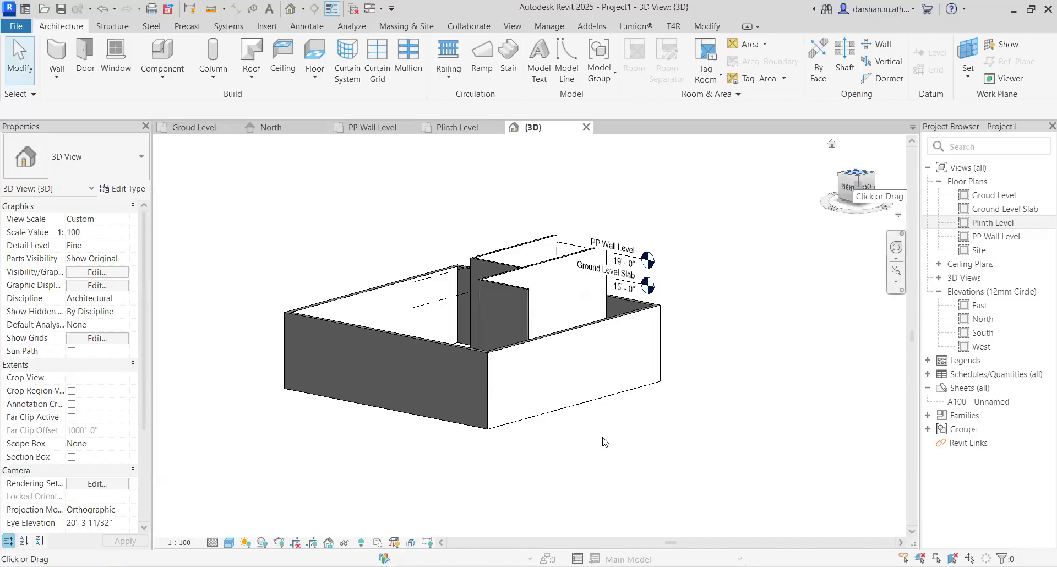
# Select all four inner walls from above and set their top constraint to Up to level: Ground Level Slab.
pyautogui.click(852, 173)
pyautogui.moveTo(610, 438); pyautogui.dragTo(532, 335)
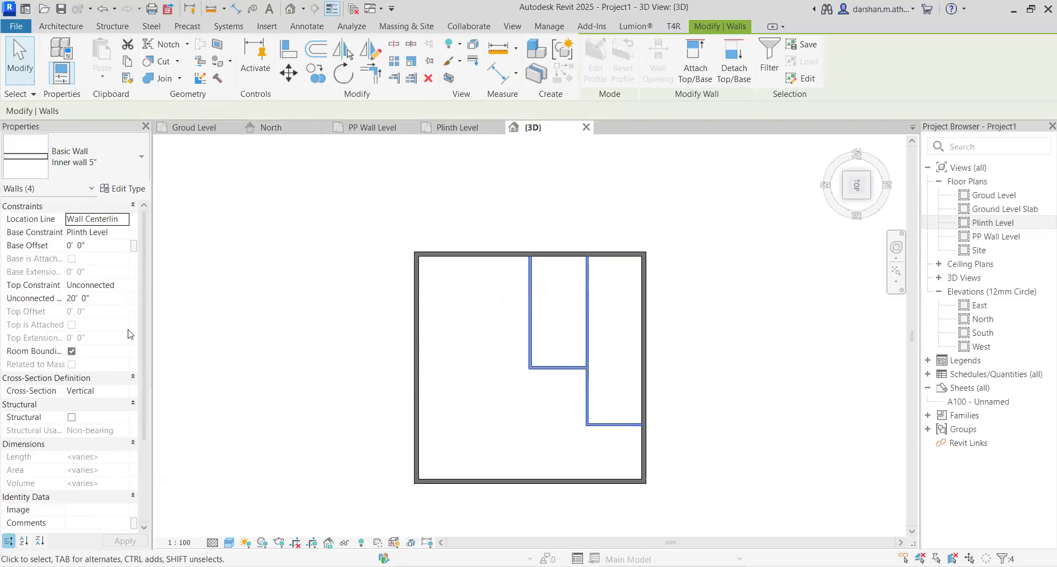
pyautogui.click(91, 285)
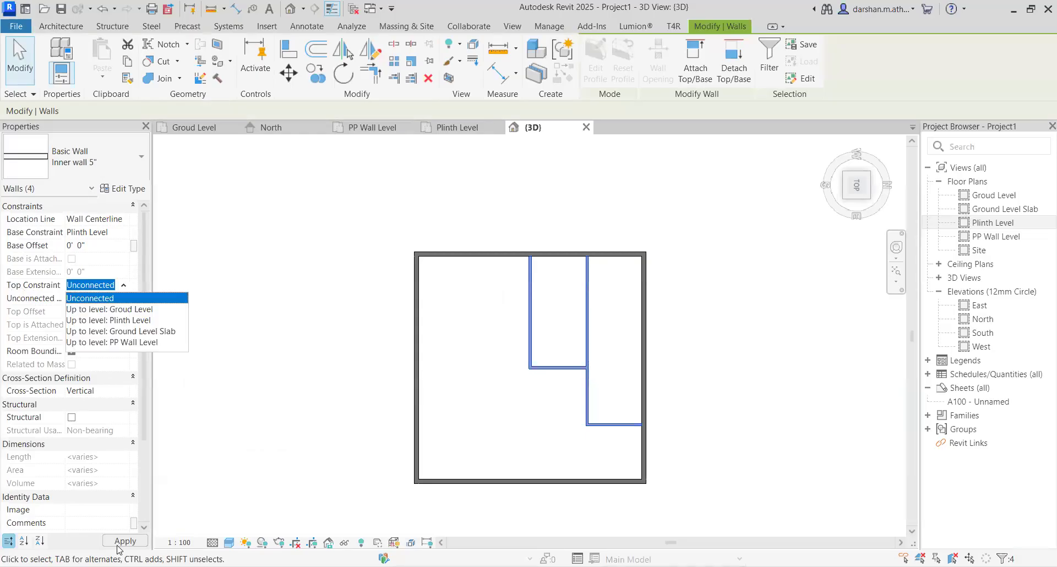
pyautogui.press('Down')
pyautogui.press('Down')
pyautogui.press('Down')
pyautogui.press('Return')
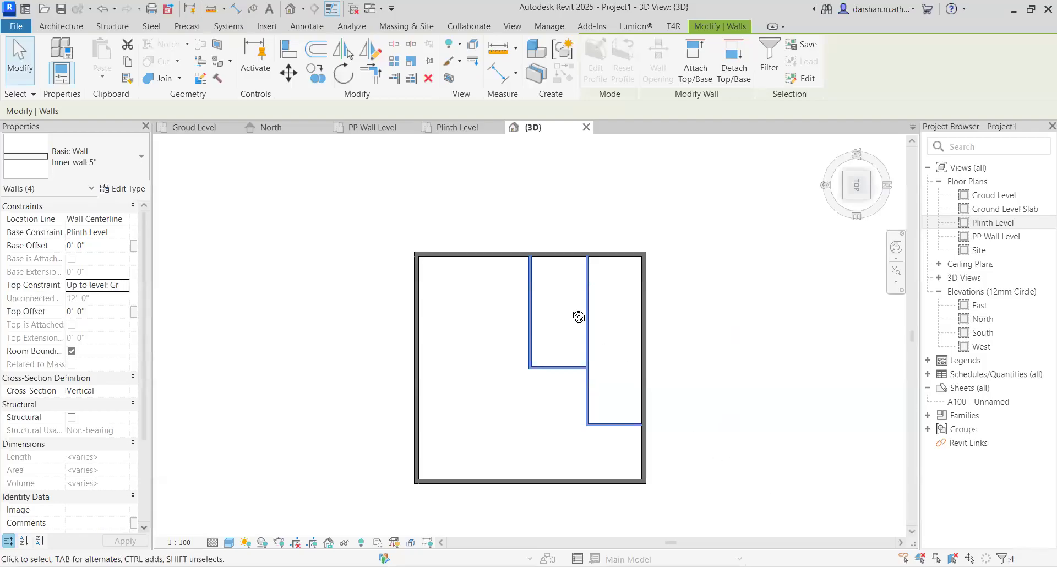
# Check the inner walls' adjusted height against the outer walls from the back and right of the 3D view.
pyautogui.keyDown('shift'); pyautogui.moveTo(470, 424); pyautogui.dragTo(782, 226, button='middle'); pyautogui.keyUp('shift')
pyautogui.click(766, 268)
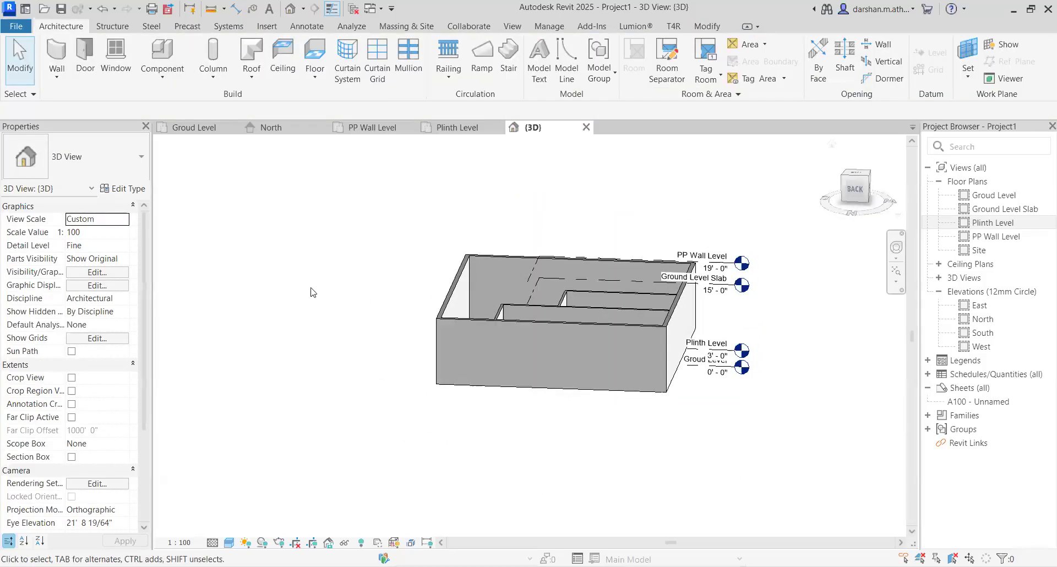
pyautogui.click(855, 189)
pyautogui.keyDown('shift'); pyautogui.moveTo(339, 302); pyautogui.dragTo(339, 304, button='middle'); pyautogui.keyUp('shift')
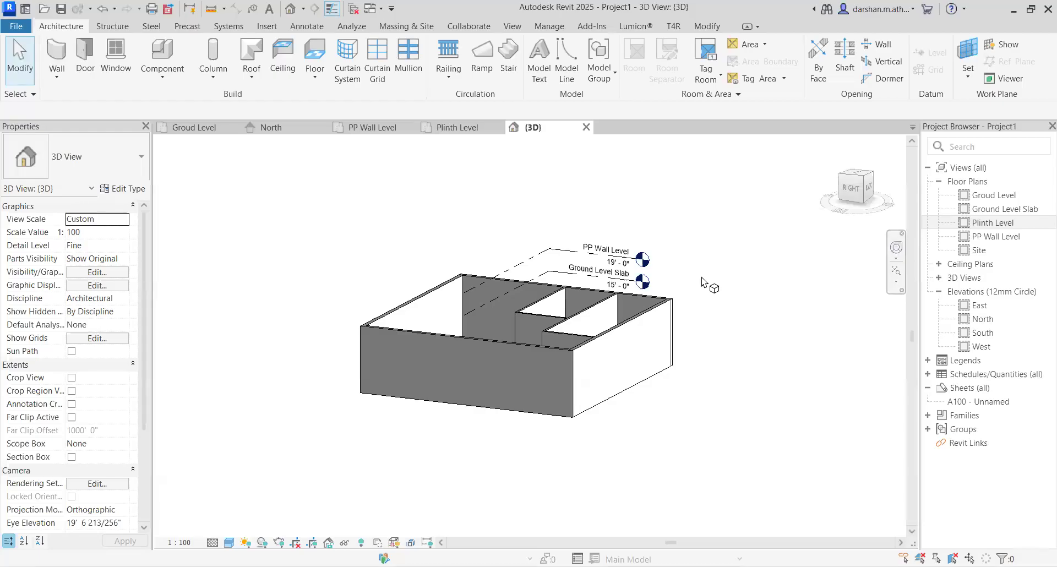
# Close all inactive views while keeping the Plinth Level plan, and reopen the default 3D view.
pyautogui.click(456, 129)
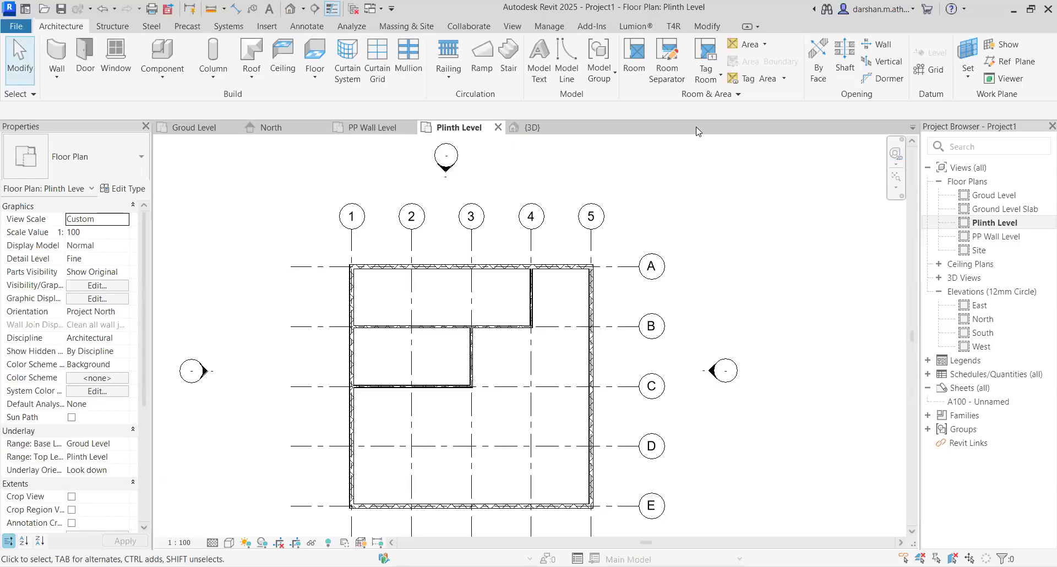
pyautogui.scroll(-1, 690, 299)
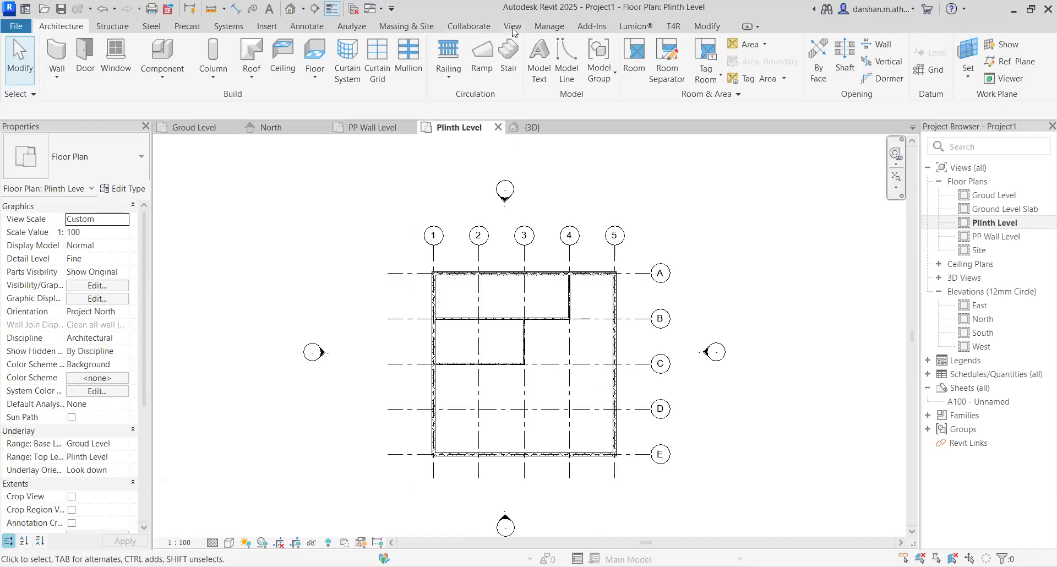
pyautogui.click(354, 9)
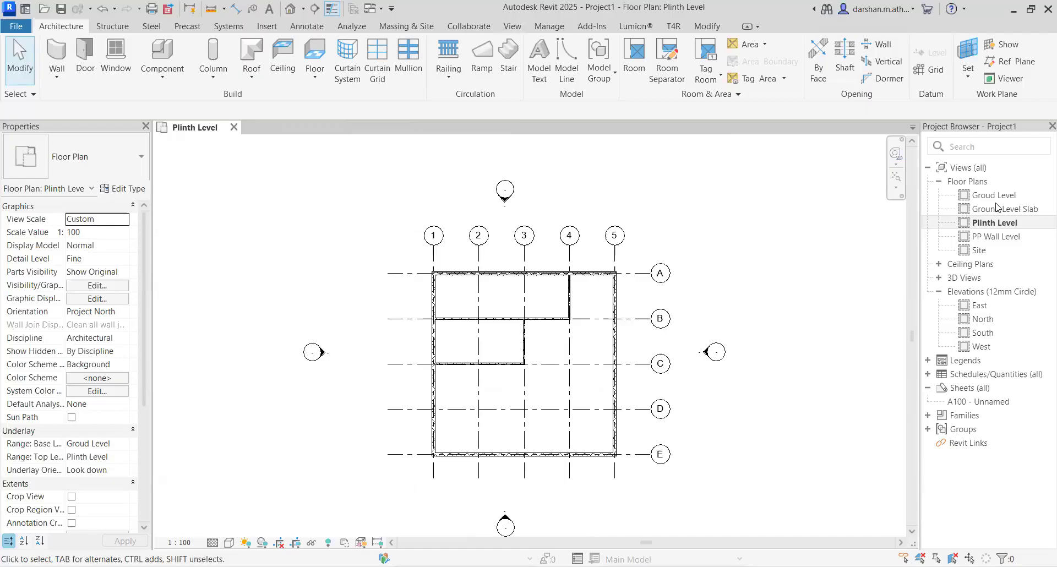
pyautogui.click(290, 8)
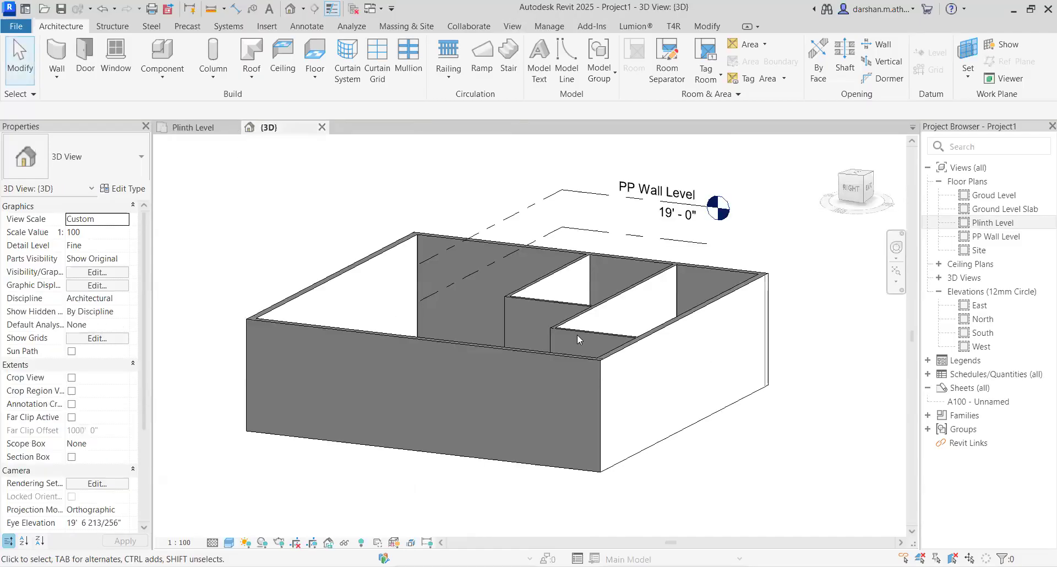
# Close the inactive Plinth Level view and reopen the Plinth Level floor plan with all four elevation markers in view.
pyautogui.press('w')
pyautogui.press('c')
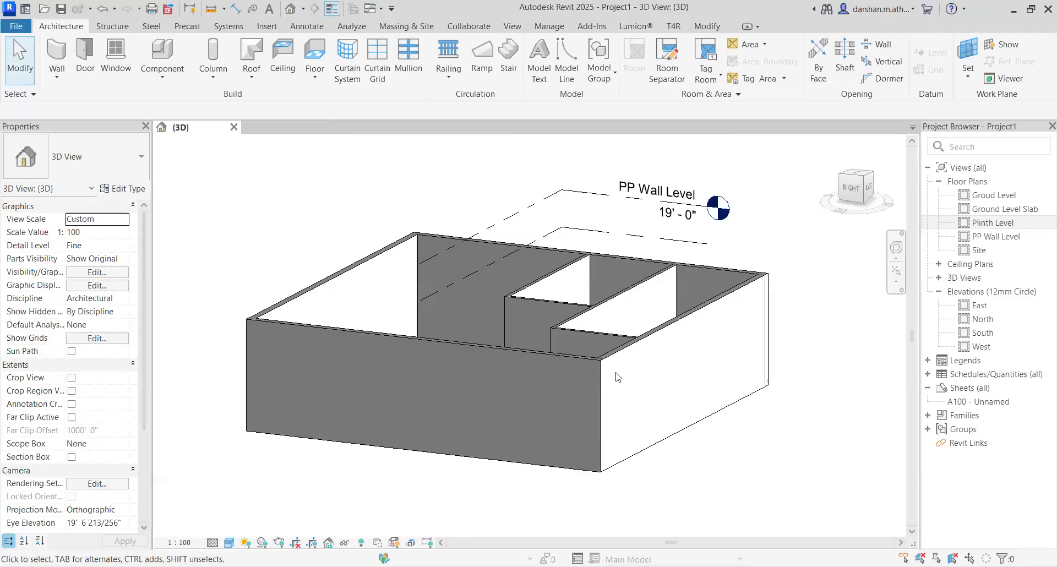
pyautogui.click(984, 227)
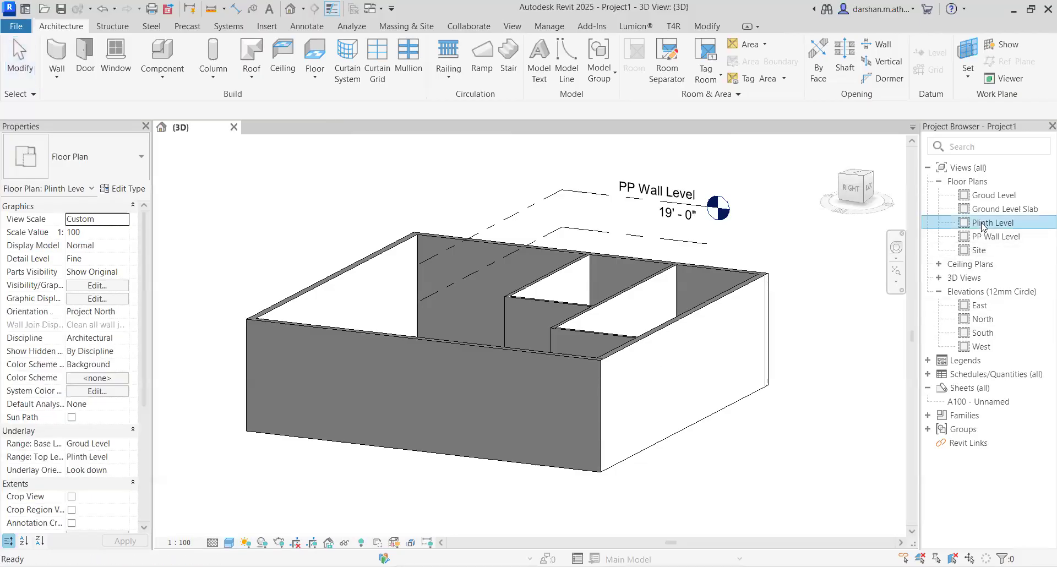
pyautogui.doubleClick(984, 227)
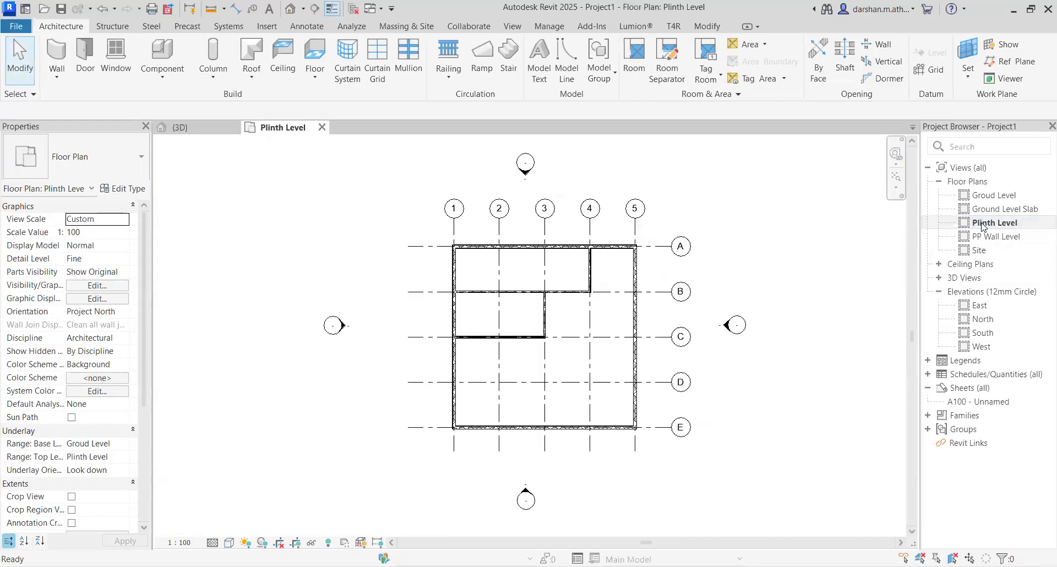
pyautogui.scroll(-2, 624, 386)
pyautogui.moveTo(710, 380); pyautogui.dragTo(564, 374, button='middle')
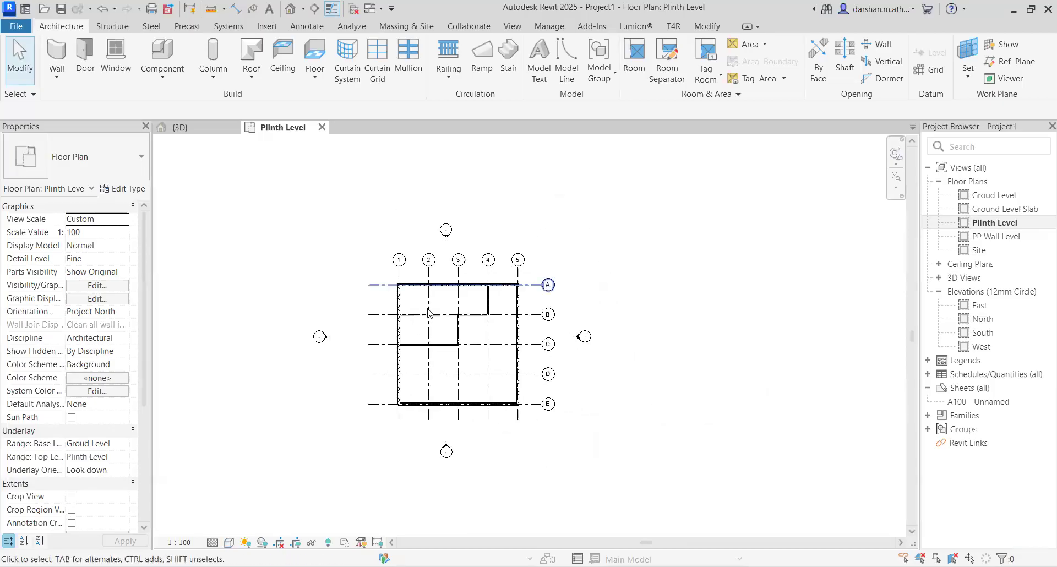
pyautogui.moveTo(384, 286); pyautogui.dragTo(433, 265, button='middle')
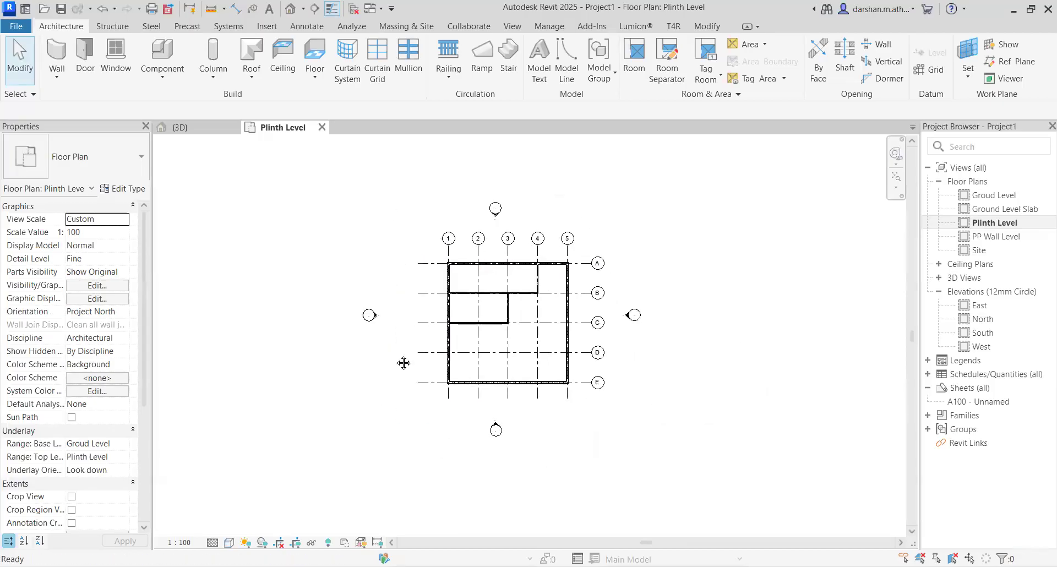
# Inspect the elevation markers around the plan and select the west marker to view its direction options.
pyautogui.moveTo(334, 267); pyautogui.dragTo(401, 367)
pyautogui.moveTo(615, 280); pyautogui.dragTo(698, 414)
pyautogui.moveTo(574, 489); pyautogui.dragTo(423, 416)
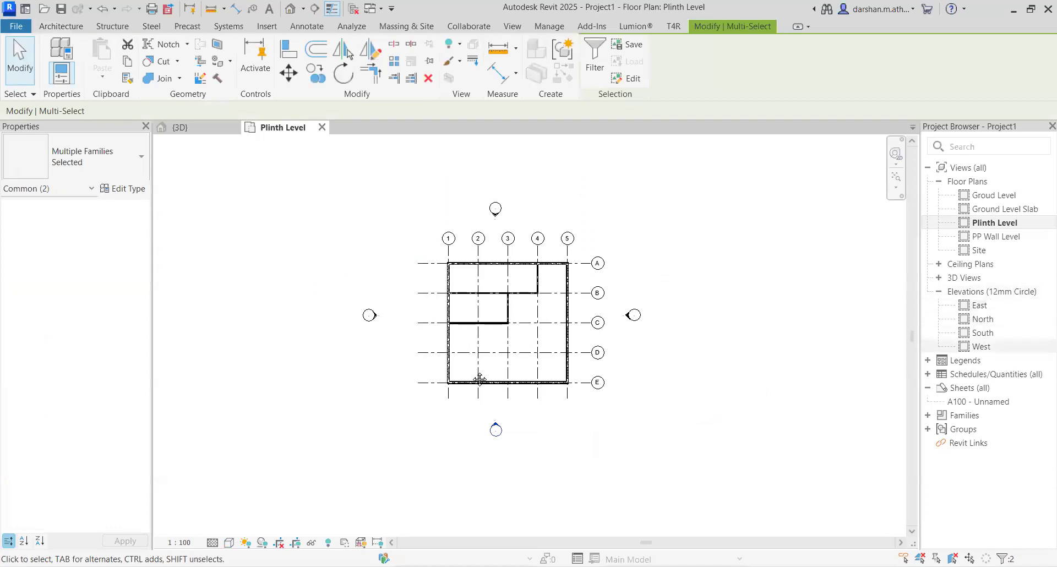
pyautogui.scroll(3, 377, 359)
pyautogui.moveTo(398, 413); pyautogui.dragTo(397, 431, button='middle')
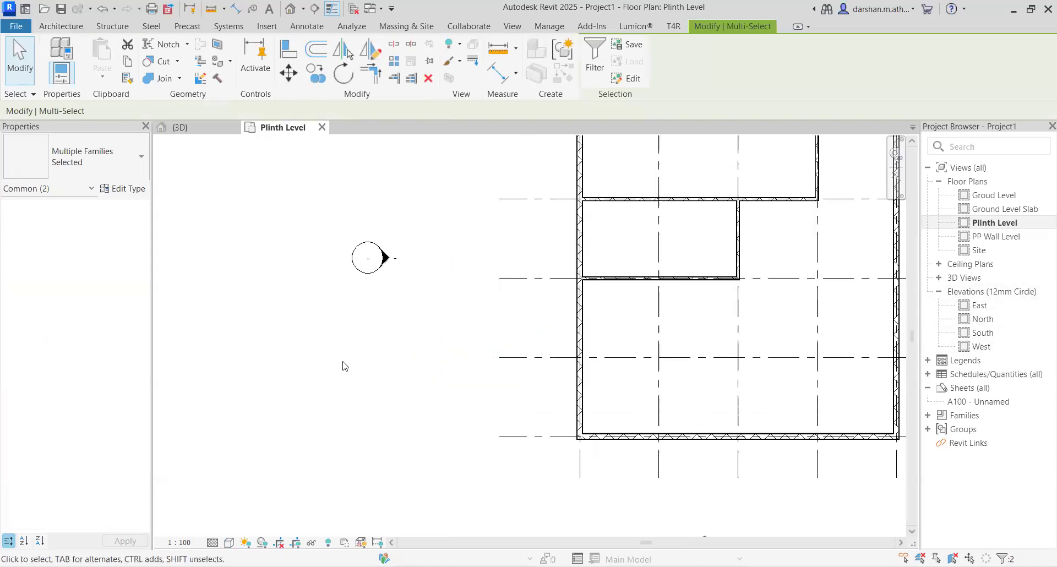
pyautogui.click(358, 349)
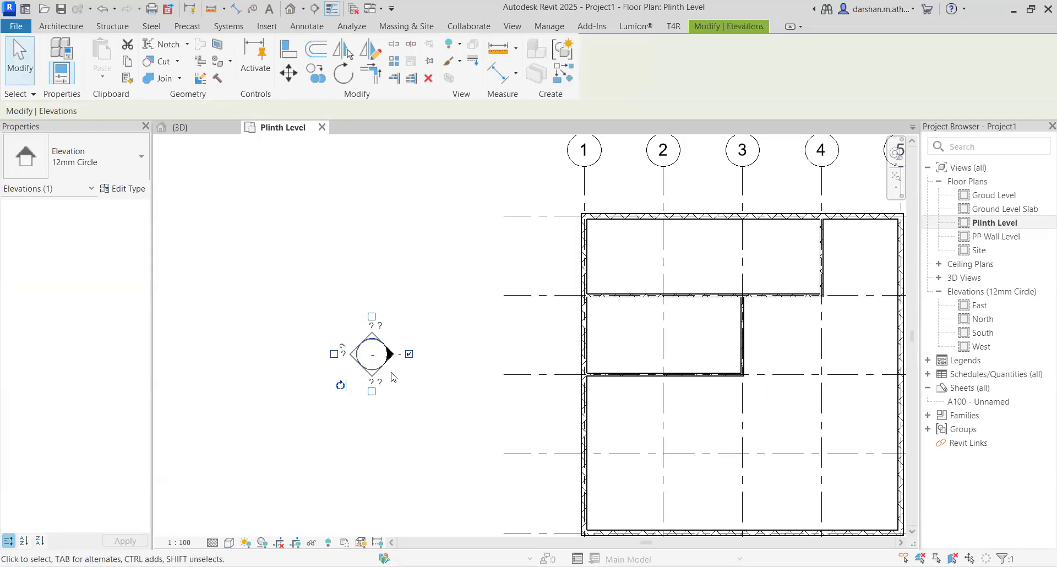
pyautogui.scroll(2, 390, 372)
pyautogui.press('Escape')
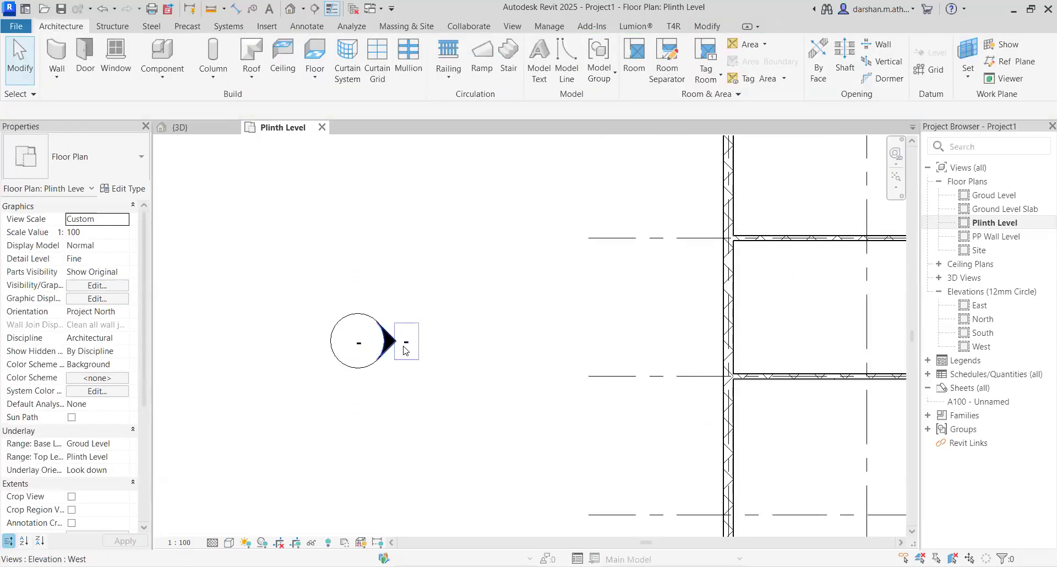
# Select the West elevation view at its marker and examine its view properties and far clip extent across the building.
pyautogui.click(406, 350)
pyautogui.scroll(-2, 401, 380)
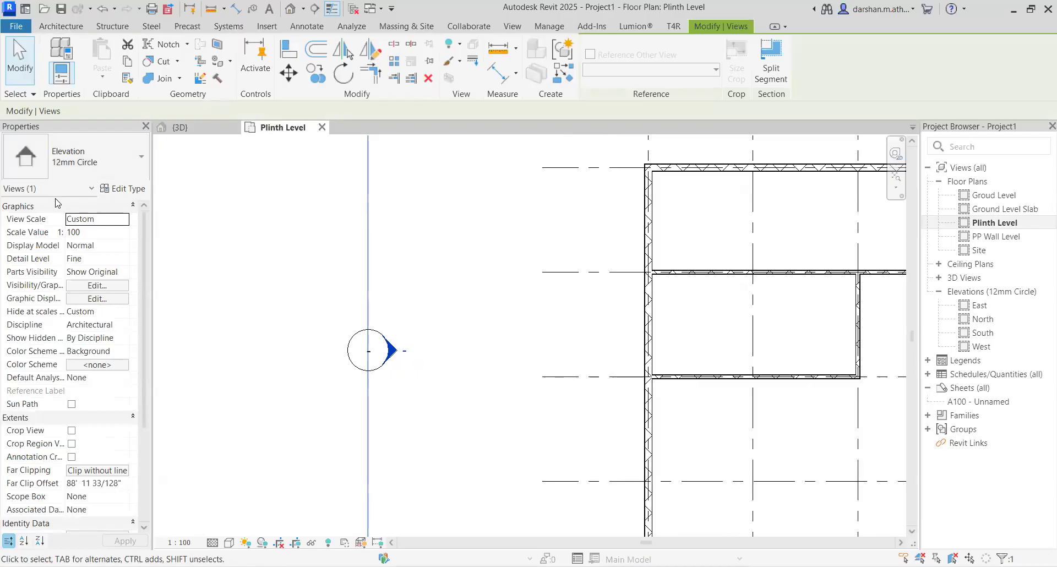
pyautogui.scroll(-3, 61, 342)
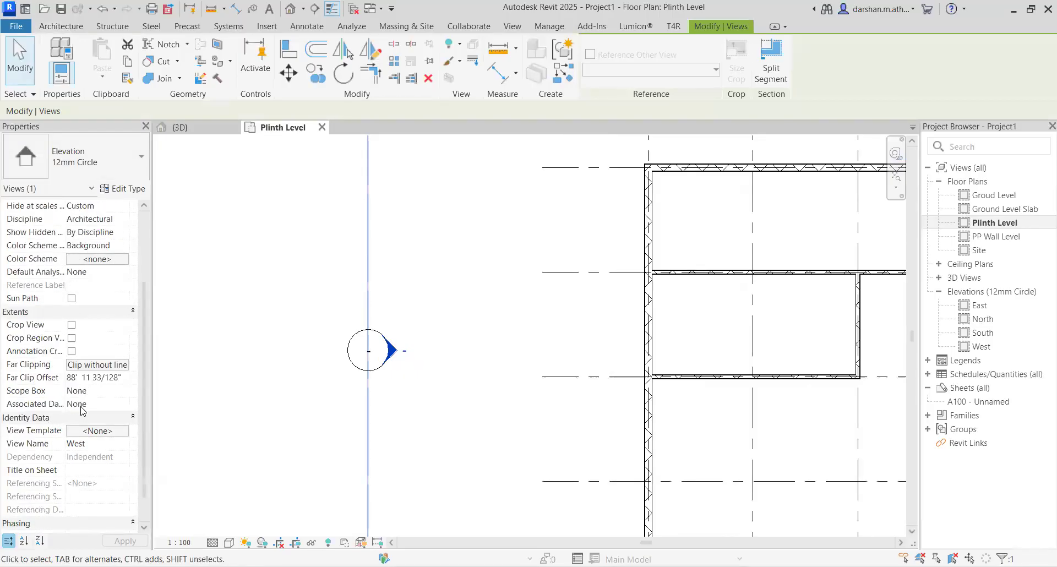
pyautogui.scroll(-1, 77, 419)
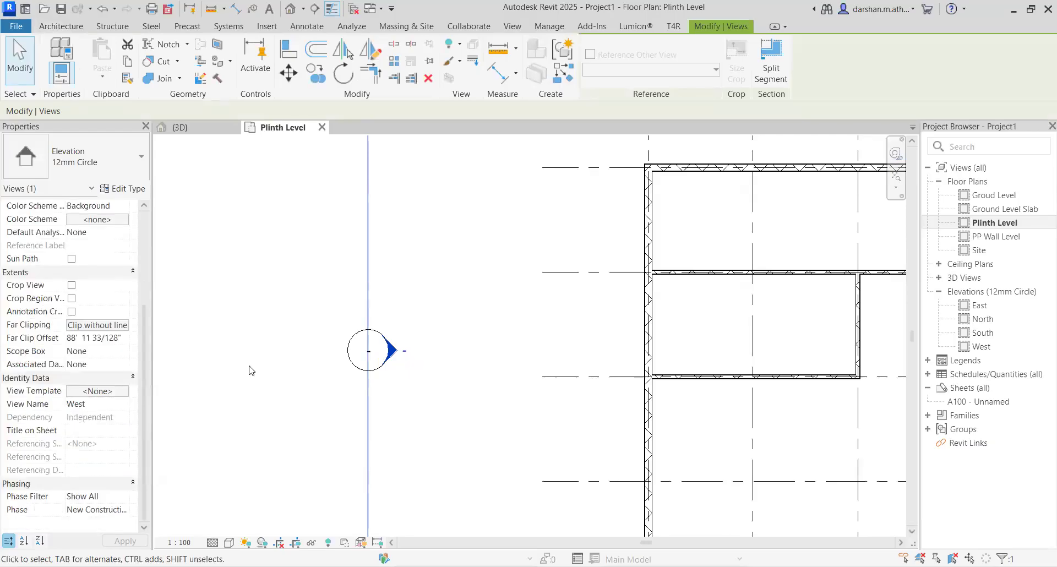
pyautogui.scroll(-5, 253, 367)
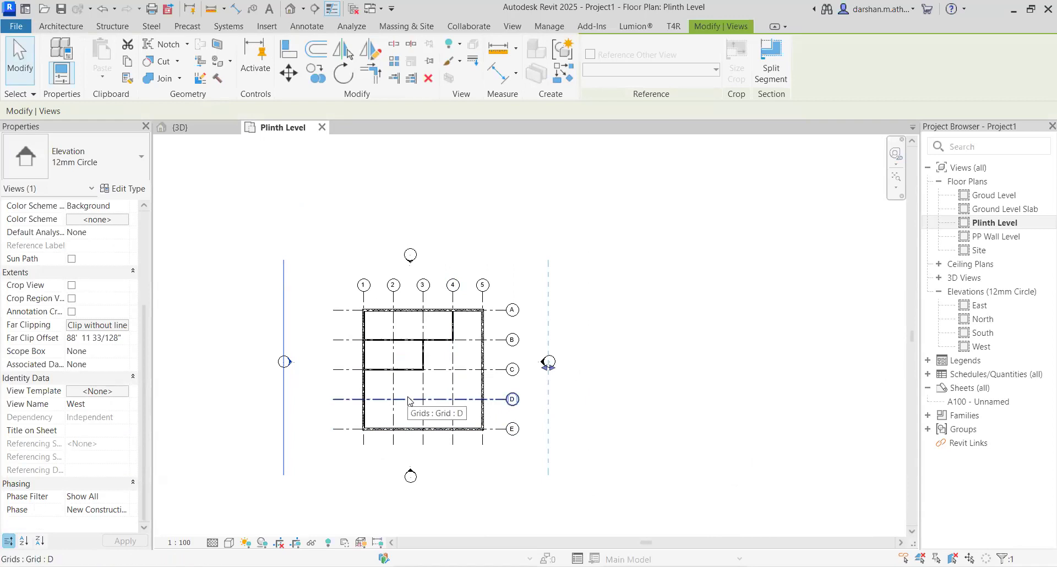
pyautogui.press('Escape')
pyautogui.moveTo(487, 370); pyautogui.dragTo(352, 325, button='middle')
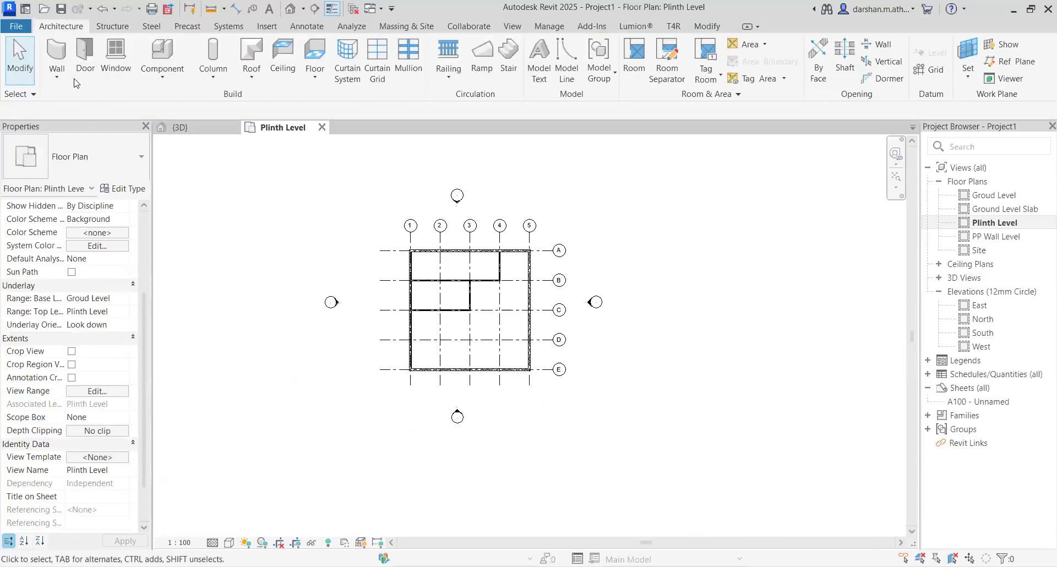
# Set the type for new walls to Curtain_Wall-Empty.
pyautogui.click(57, 55)
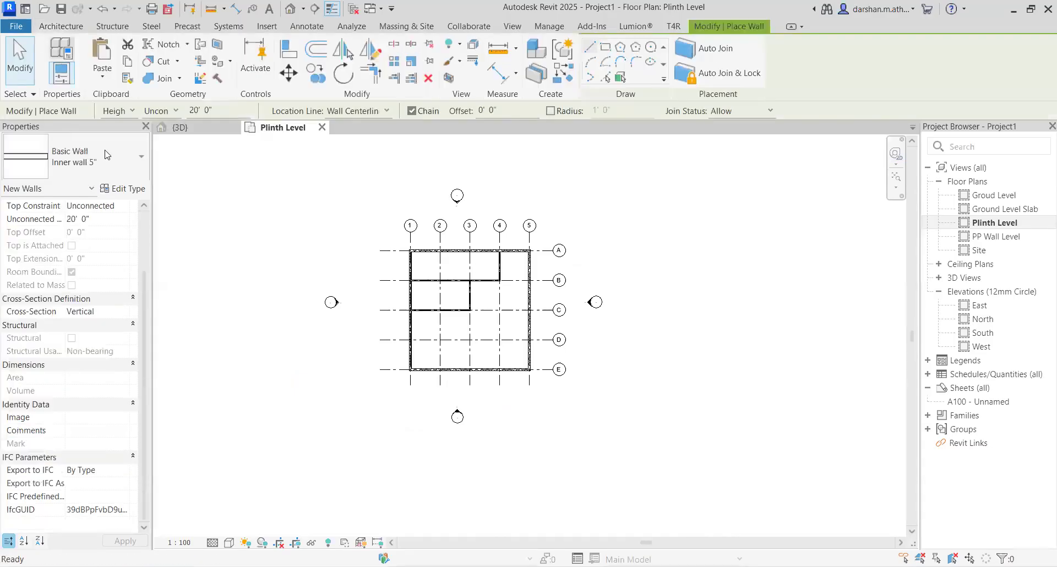
pyautogui.click(138, 165)
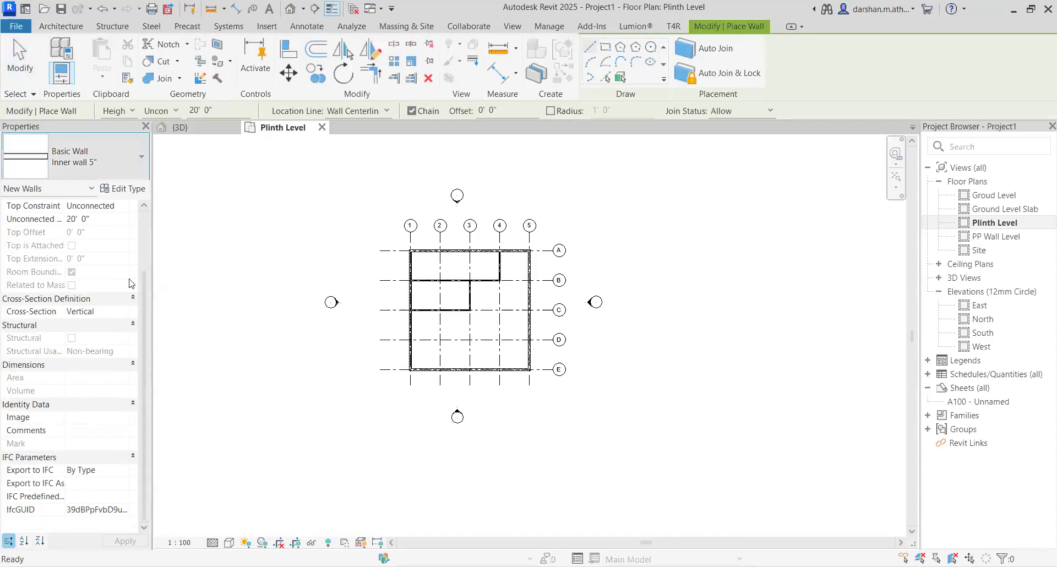
pyautogui.scroll(-10, 130, 284)
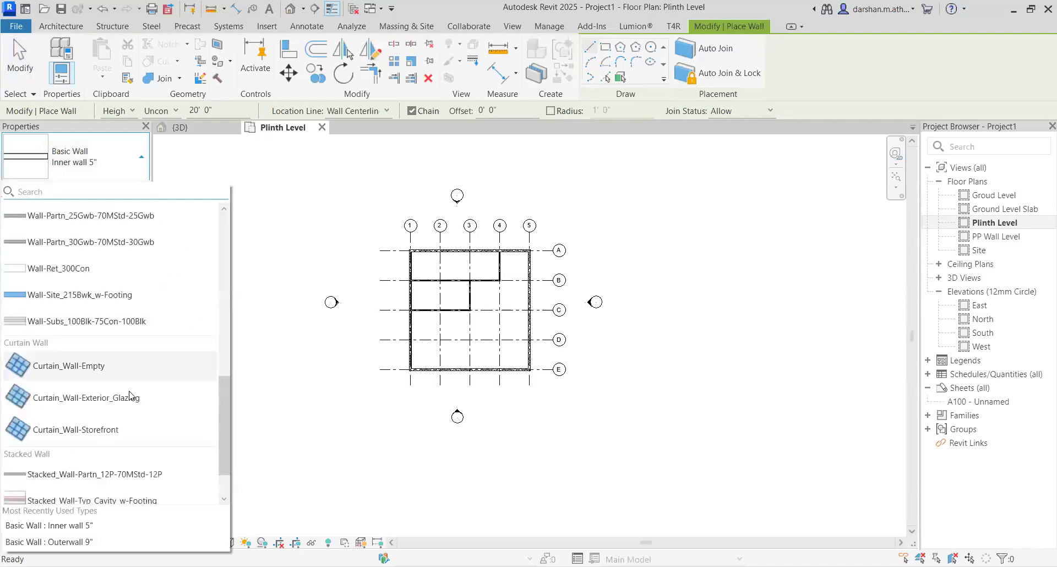
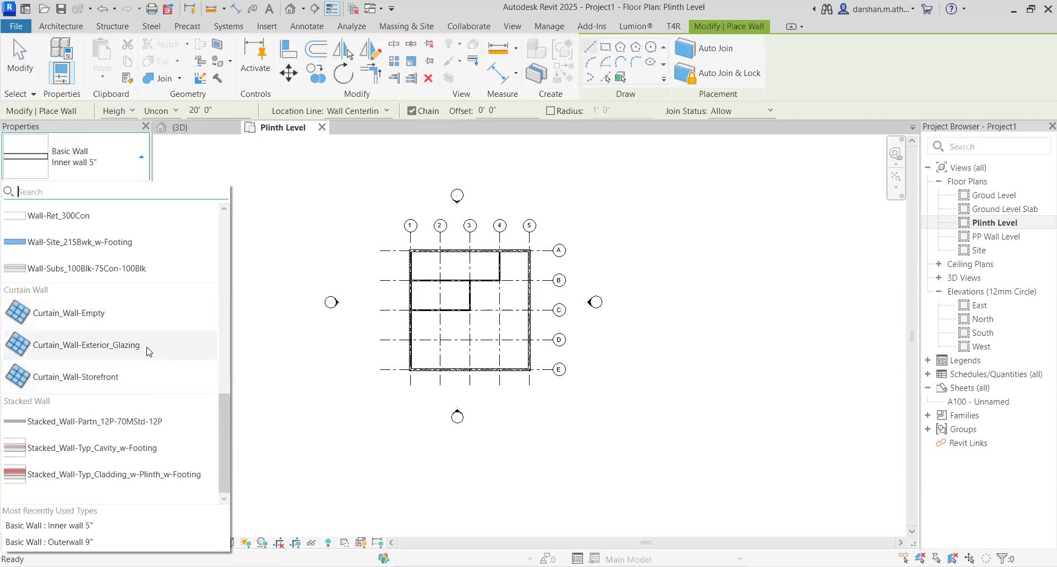
pyautogui.click(68, 313)
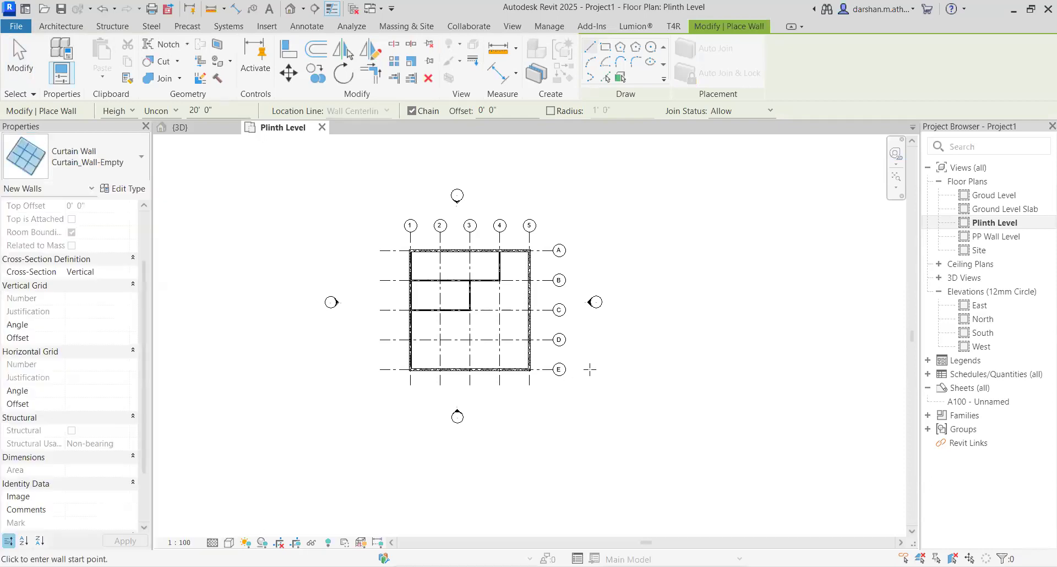
pyautogui.moveTo(590, 370); pyautogui.dragTo(543, 415, button='middle')
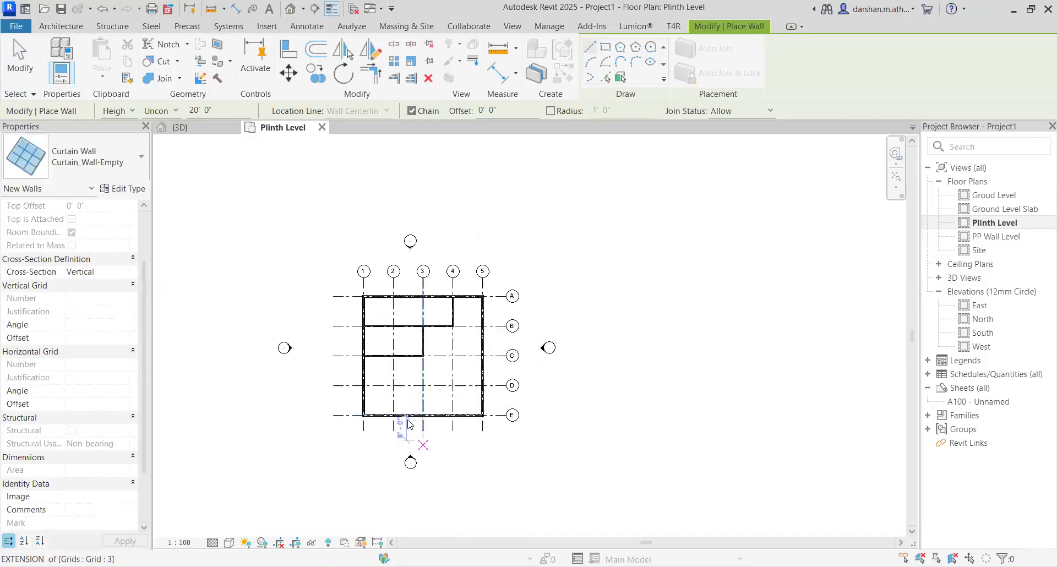
pyautogui.press('Escape')
pyautogui.press('Escape')
# Replace the outer wall along grid E with a 20' Curtain_Wall-Empty wall running from the grid 1 wall to grid 3.
pyautogui.click(408, 416)
pyautogui.press('Escape')
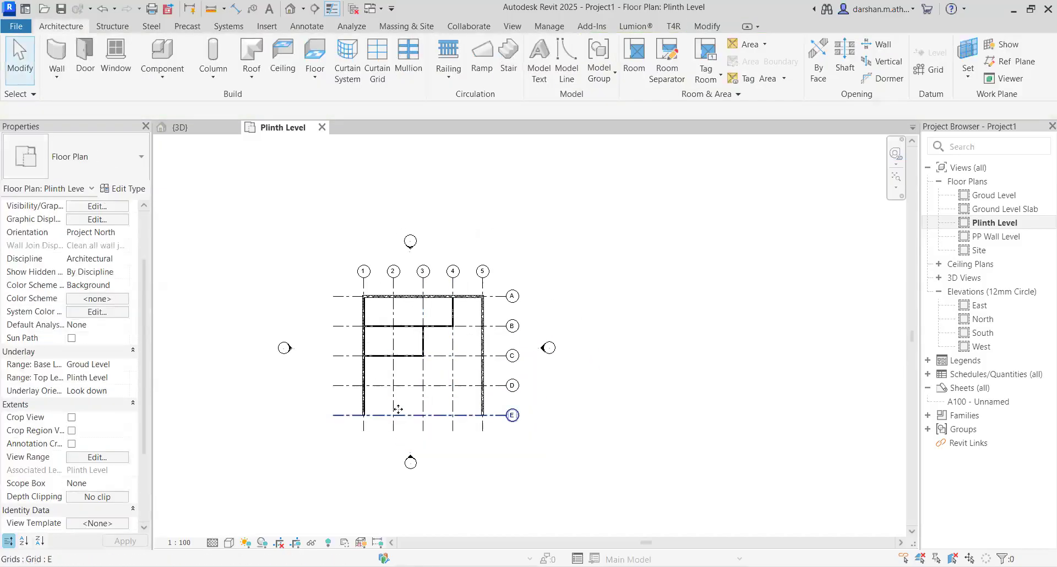
pyautogui.scroll(6, 413, 372)
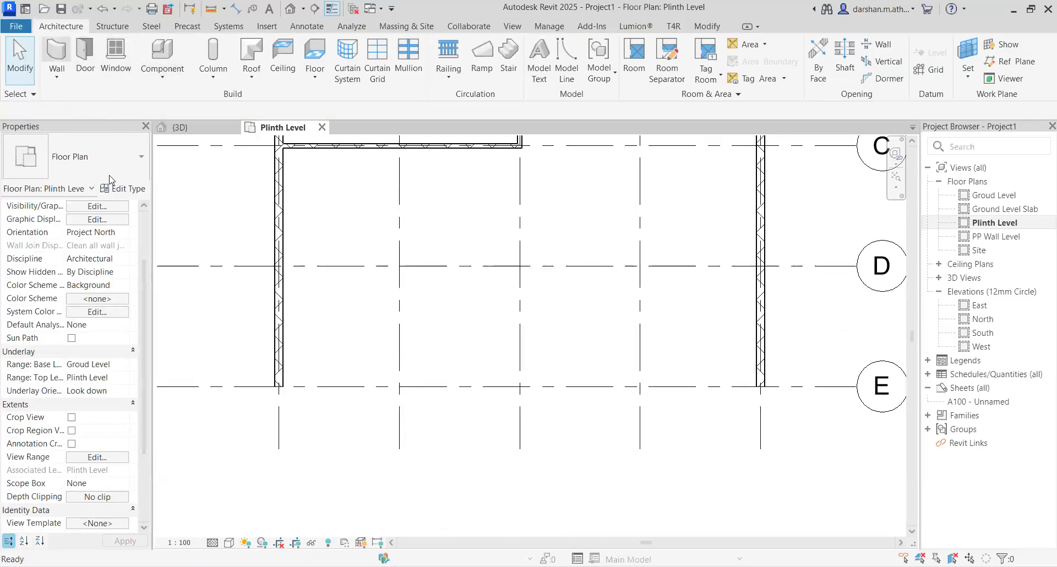
pyautogui.press('w')
pyautogui.press('a')
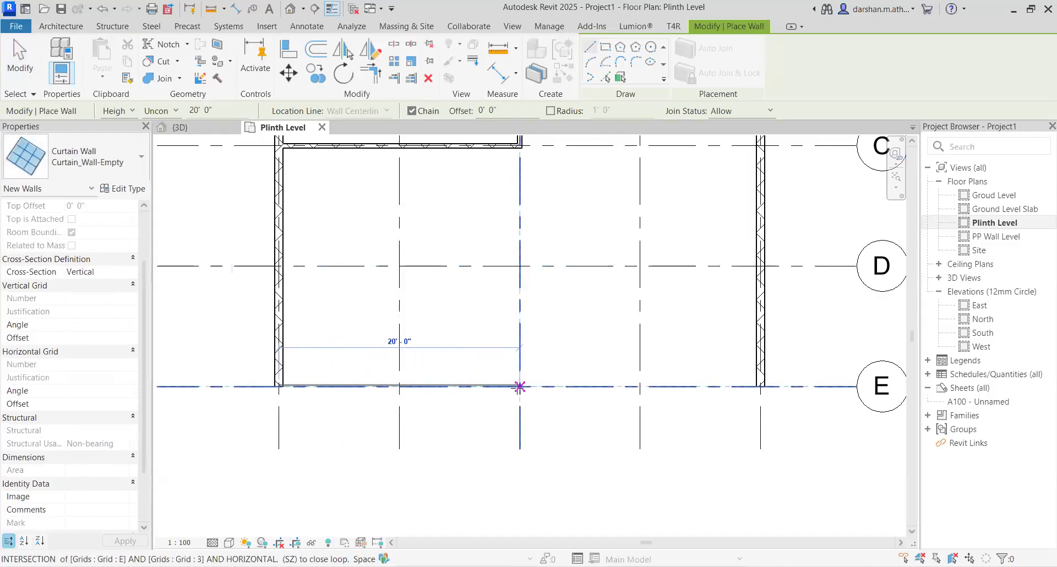
pyautogui.click(520, 388)
pyautogui.press('Escape')
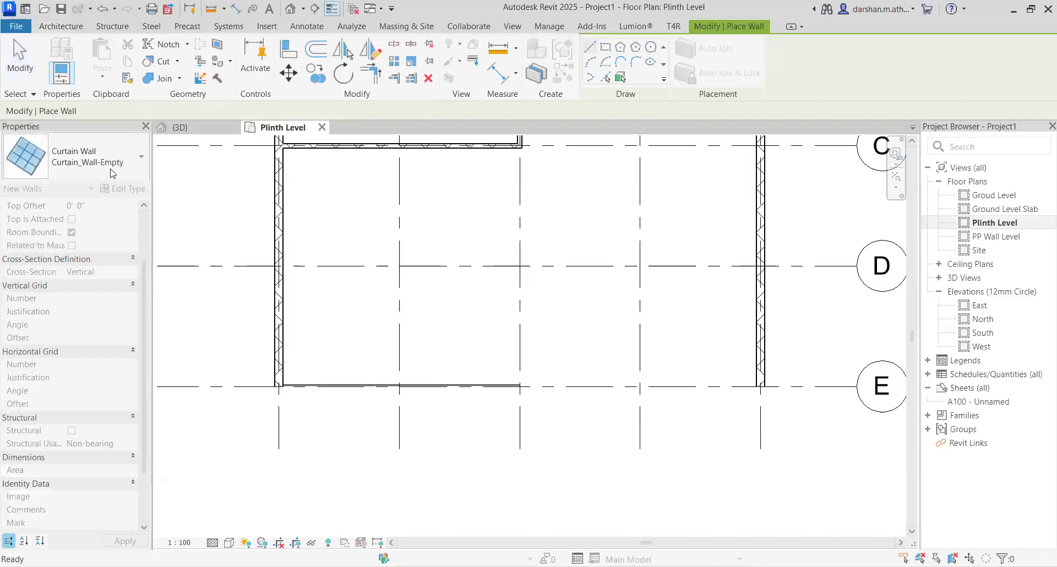
# Draw a 10' Curtain_Wall-Exterior_Glazing wall along grid E, from the empty curtain wall's end at grid 3 to grid 4.
pyautogui.click(111, 173)
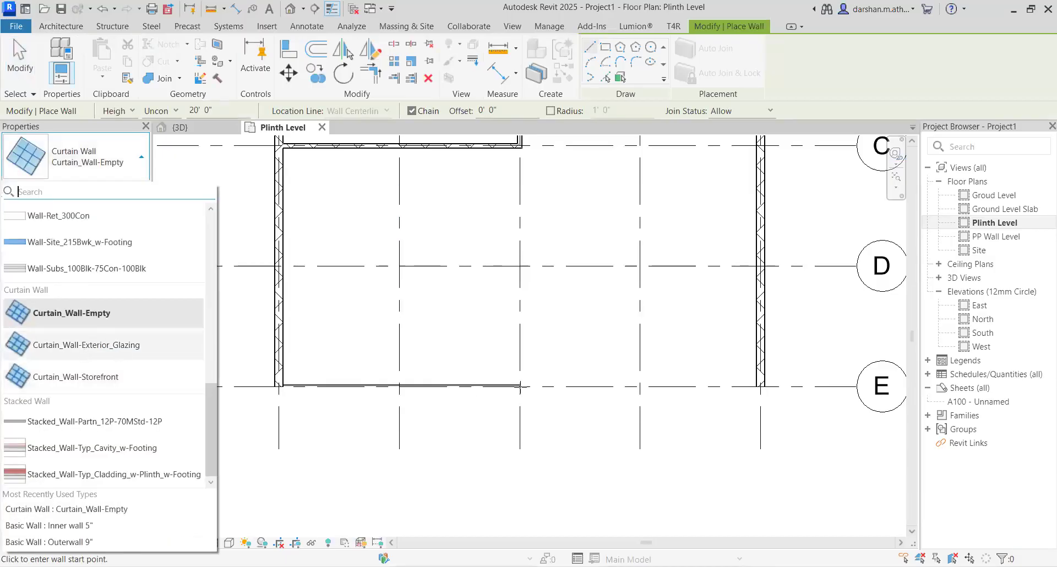
pyautogui.click(86, 345)
pyautogui.scroll(5, 519, 386)
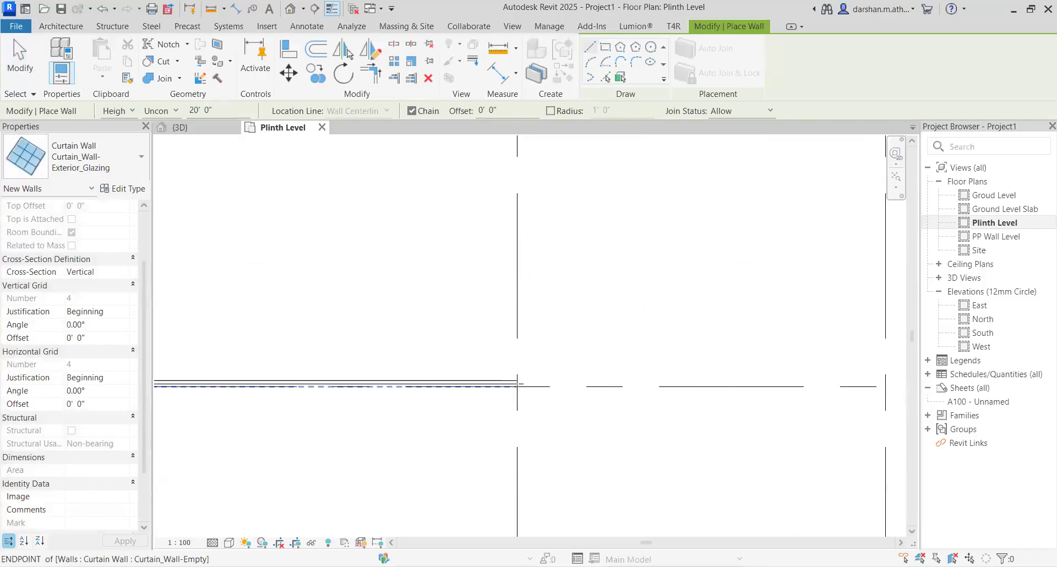
pyautogui.scroll(5, 519, 384)
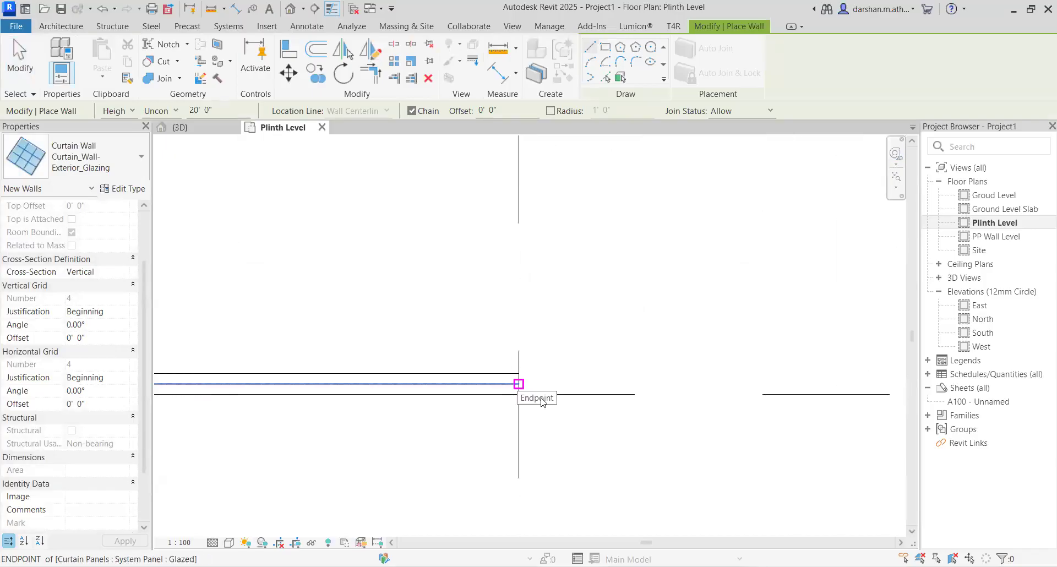
pyautogui.click(519, 384)
pyautogui.press('Escape')
pyautogui.scroll(-6, 661, 386)
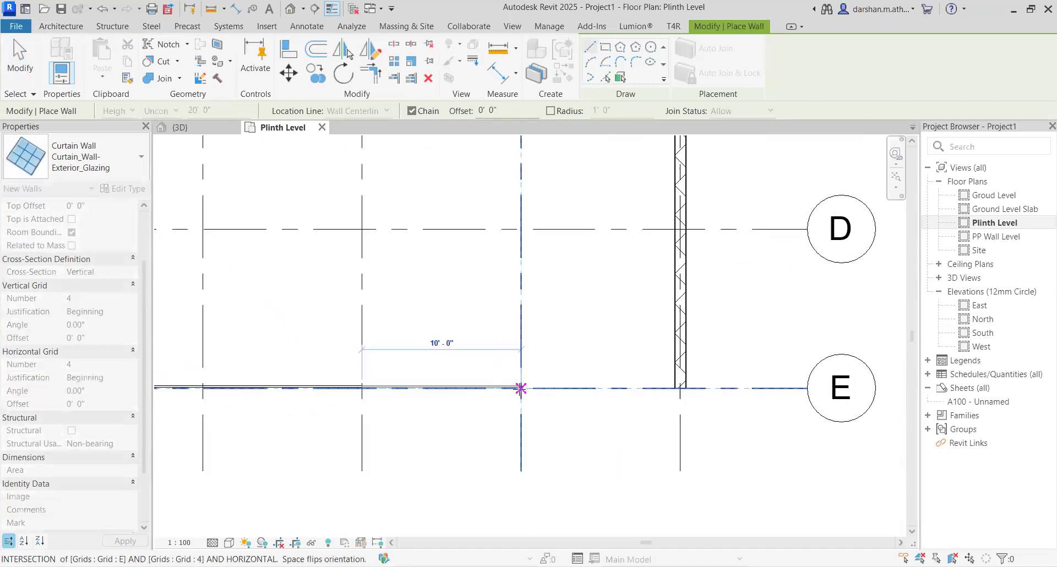
pyautogui.click(501, 428)
pyautogui.press('Escape')
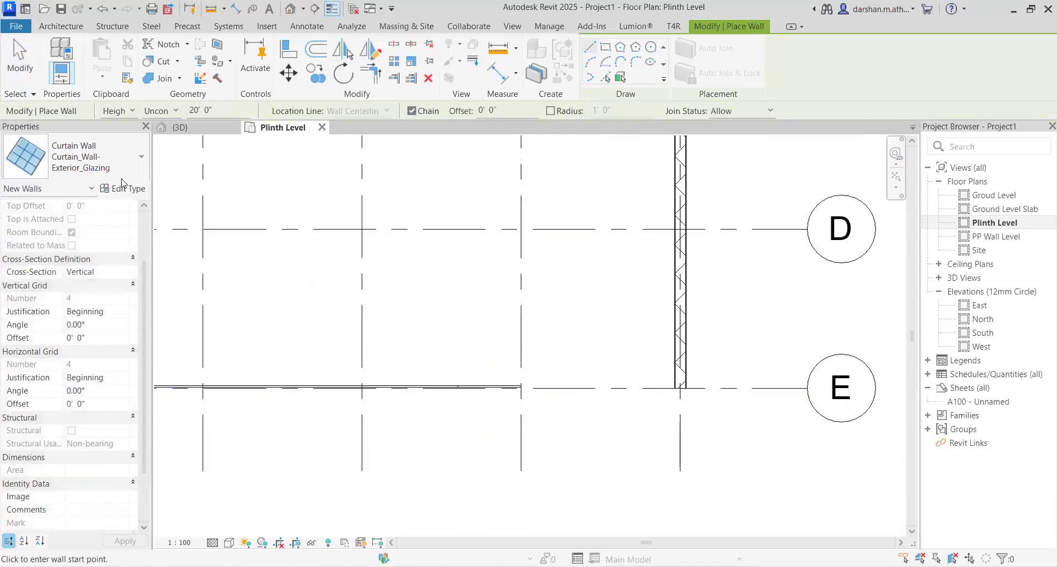
# Draw a Curtain_Wall-Storefront wall along grid E from grid 4 to the outer wall at grid 5.
pyautogui.click(122, 171)
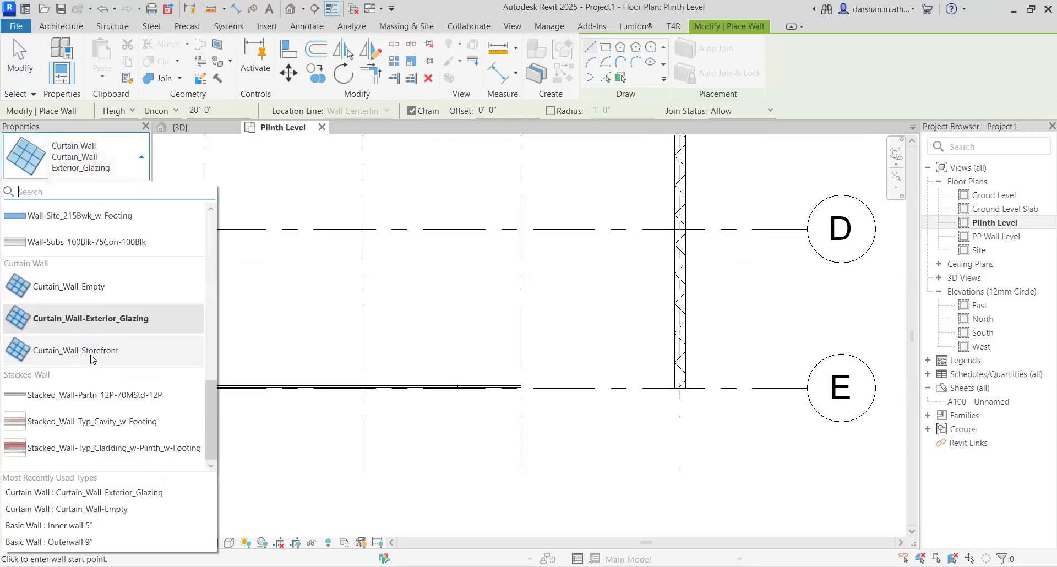
pyautogui.click(92, 359)
pyautogui.scroll(5, 461, 355)
pyautogui.click(417, 305)
pyautogui.scroll(-5, 701, 308)
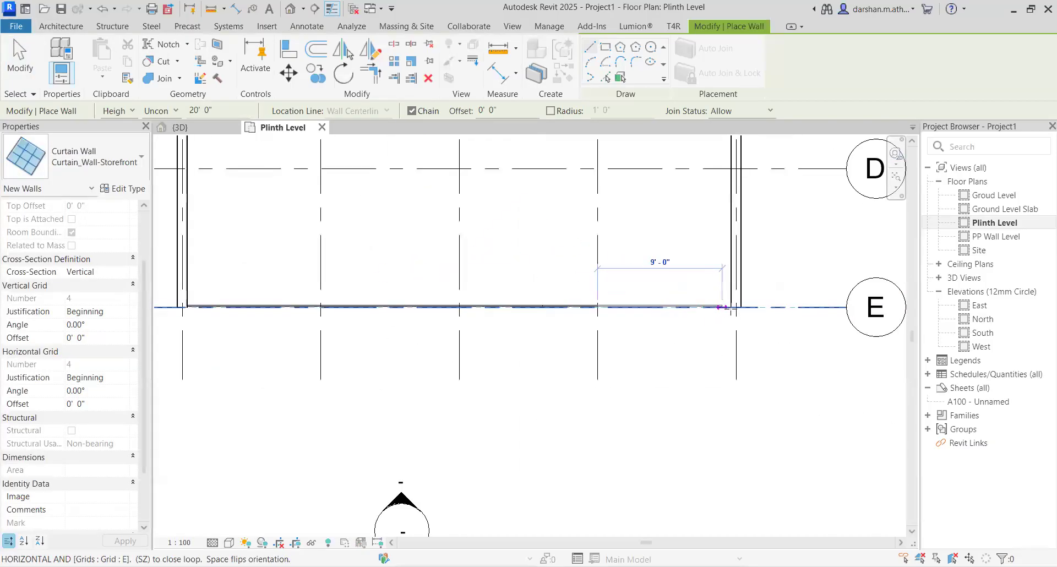
pyautogui.scroll(3, 730, 307)
pyautogui.click(731, 306)
pyautogui.press('Escape')
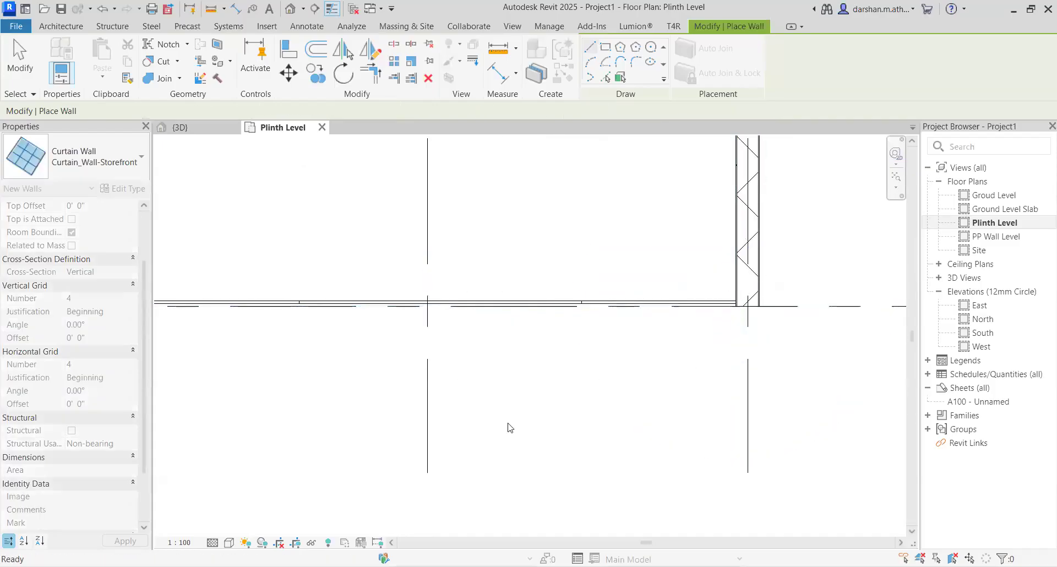
pyautogui.scroll(-3, 474, 428)
pyautogui.scroll(-3, 406, 444)
pyautogui.press('Escape')
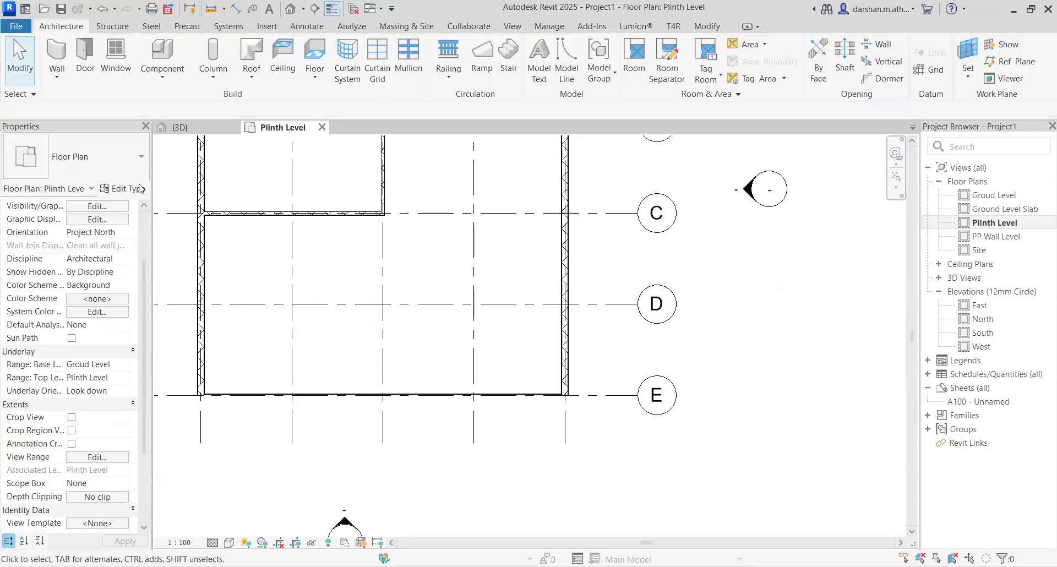
# Examine the three curtain walls along grid E from the front of the 3D view.
pyautogui.click(205, 133)
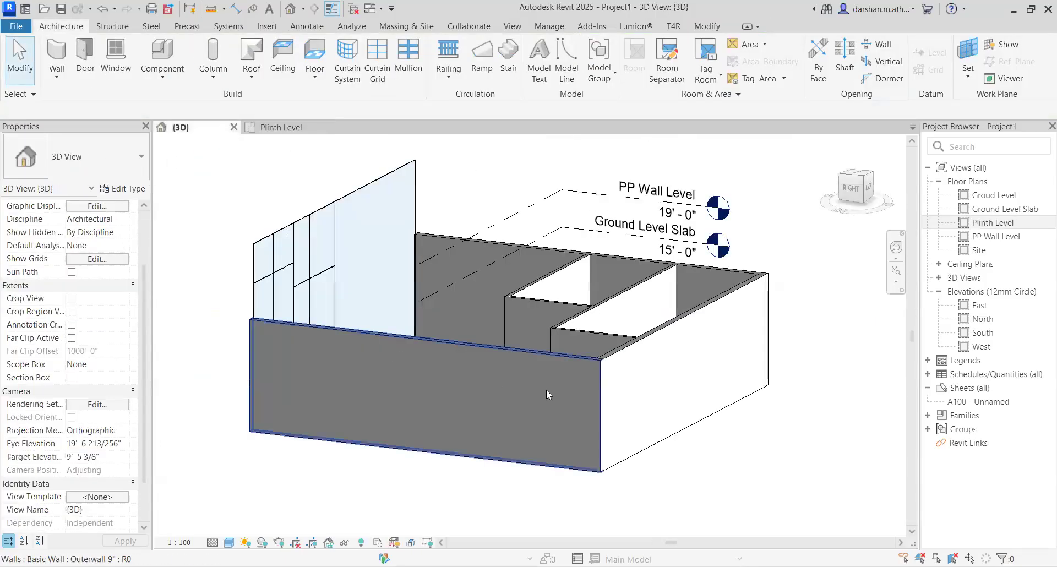
pyautogui.keyDown('shift'); pyautogui.moveTo(474, 407); pyautogui.dragTo(669, 394, button='middle'); pyautogui.keyUp('shift')
pyautogui.scroll(-2, 666, 389)
pyautogui.keyDown('shift'); pyautogui.moveTo(741, 365); pyautogui.dragTo(719, 372, button='middle'); pyautogui.keyUp('shift')
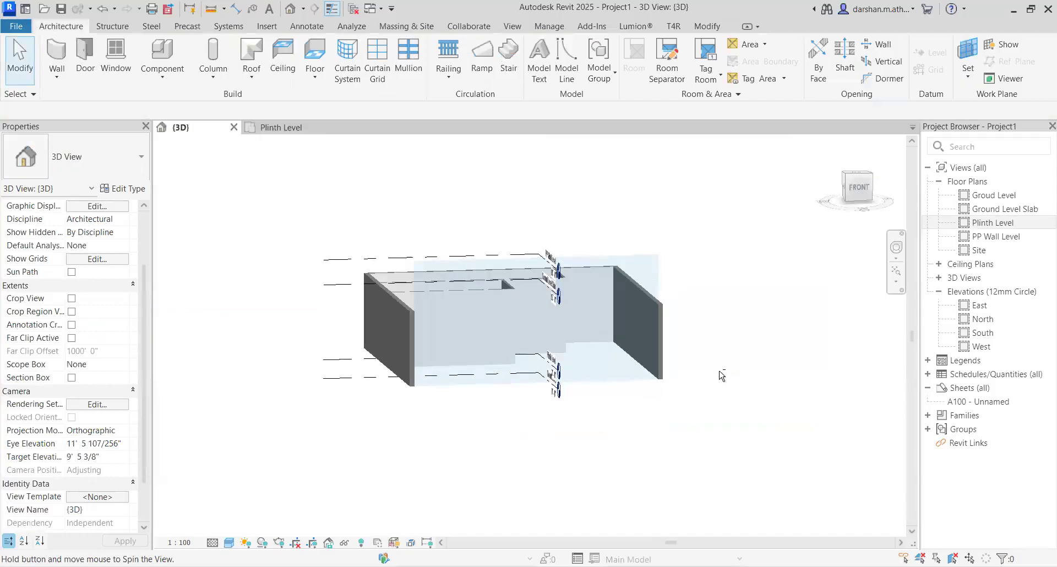
pyautogui.moveTo(705, 270); pyautogui.dragTo(685, 254)
pyautogui.click(625, 255)
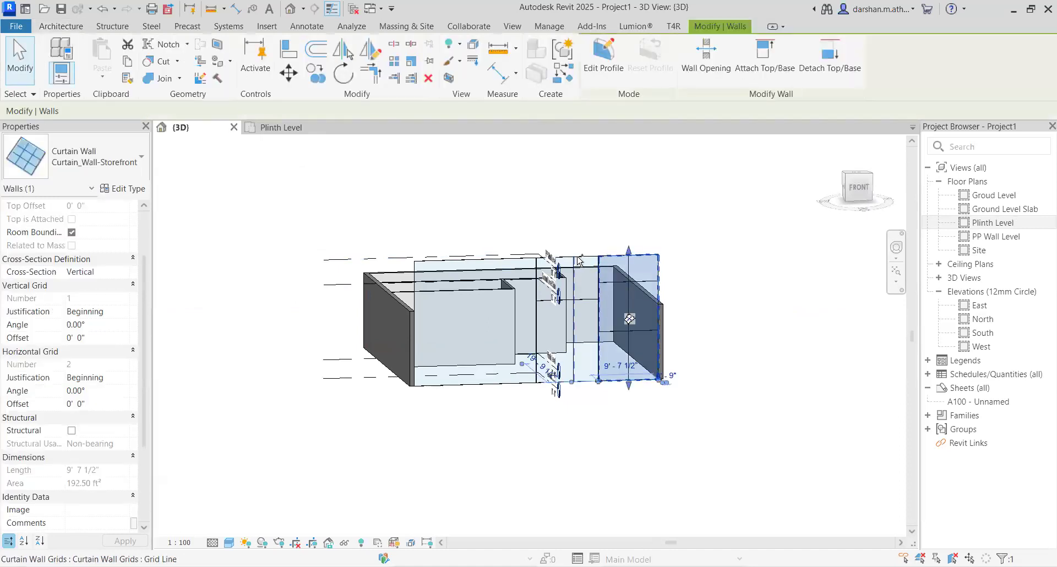
pyautogui.keyDown('ctrl'); pyautogui.click(493, 258); pyautogui.keyUp('ctrl')
pyautogui.keyDown('shift'); pyautogui.moveTo(725, 272); pyautogui.dragTo(573, 274, button='middle'); pyautogui.keyUp('shift')
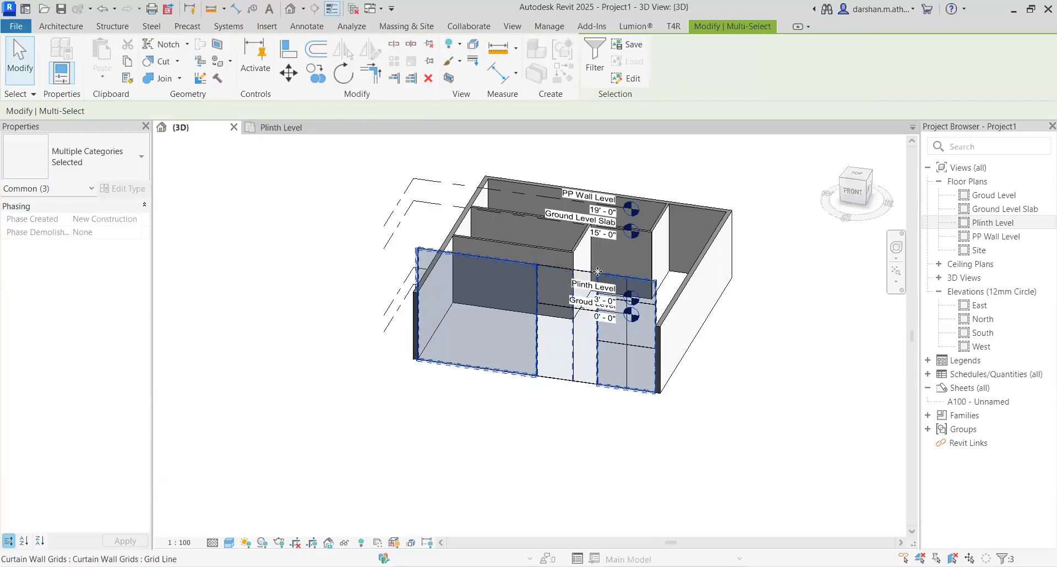
pyautogui.press('Escape')
pyautogui.click(623, 278)
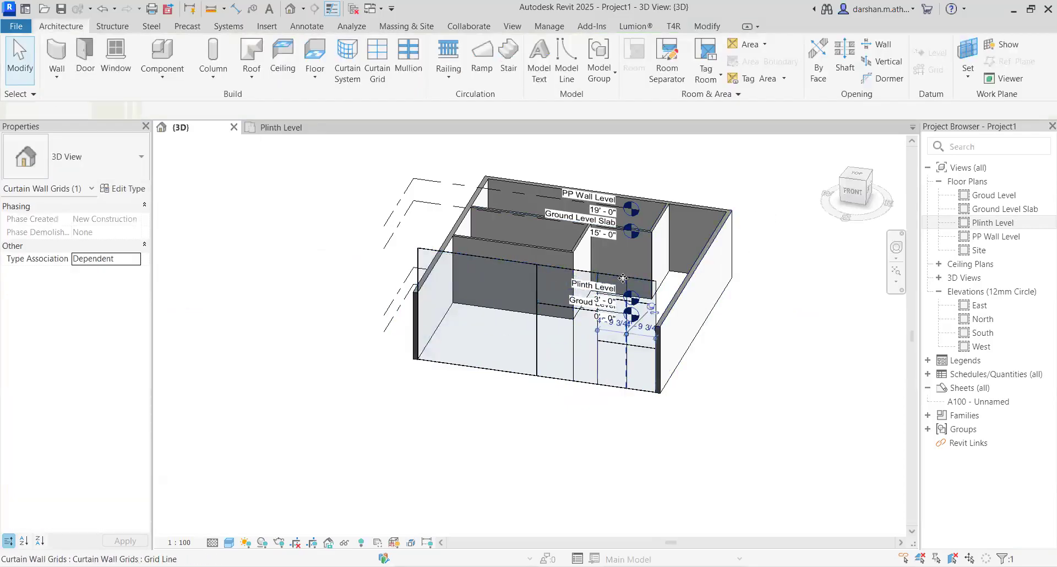
# Set the top constraint of the three curtain walls along grid E to Up to level: Ground Level Slab.
pyautogui.click(526, 271)
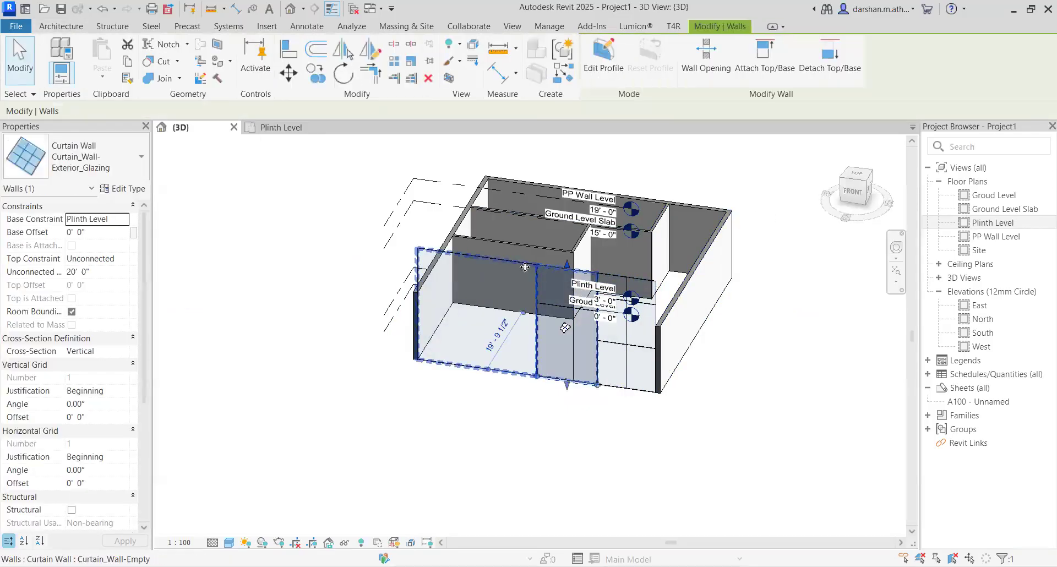
pyautogui.keyDown('ctrl'); pyautogui.click(525, 267); pyautogui.keyUp('ctrl')
pyautogui.keyDown('ctrl'); pyautogui.click(629, 280); pyautogui.keyUp('ctrl')
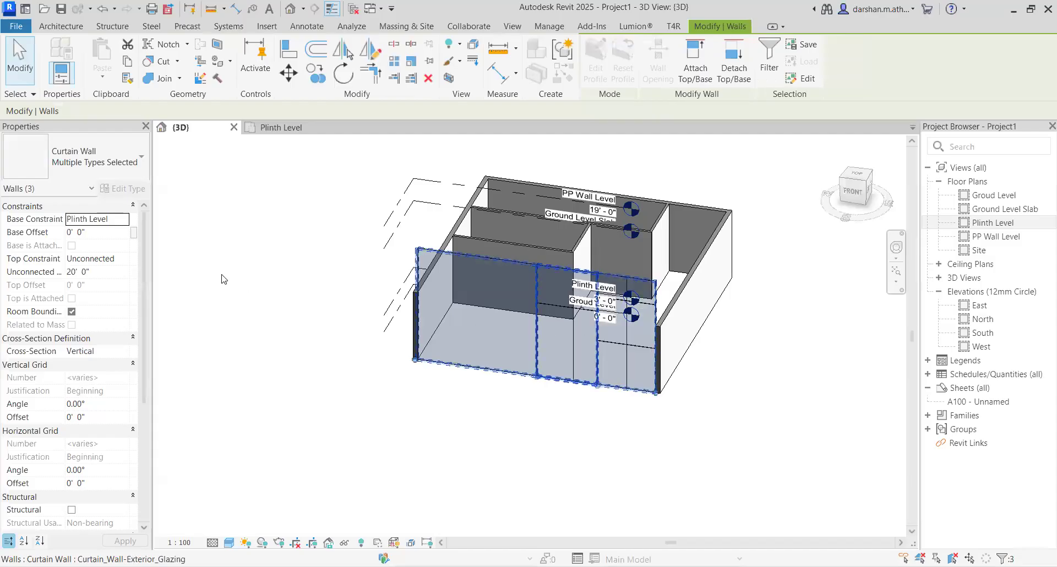
pyautogui.click(123, 263)
pyautogui.click(123, 259)
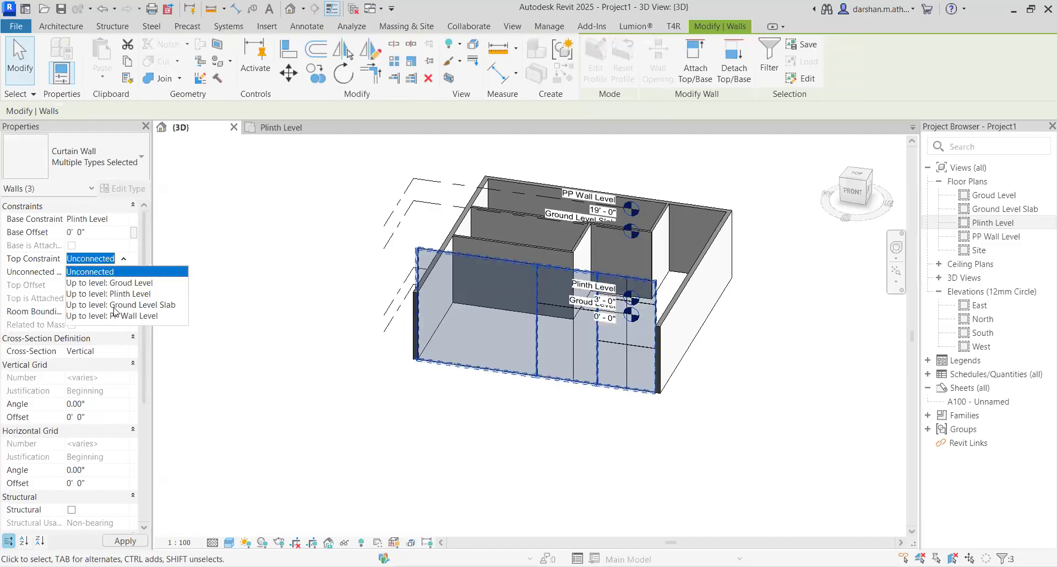
pyautogui.click(116, 305)
pyautogui.click(838, 228)
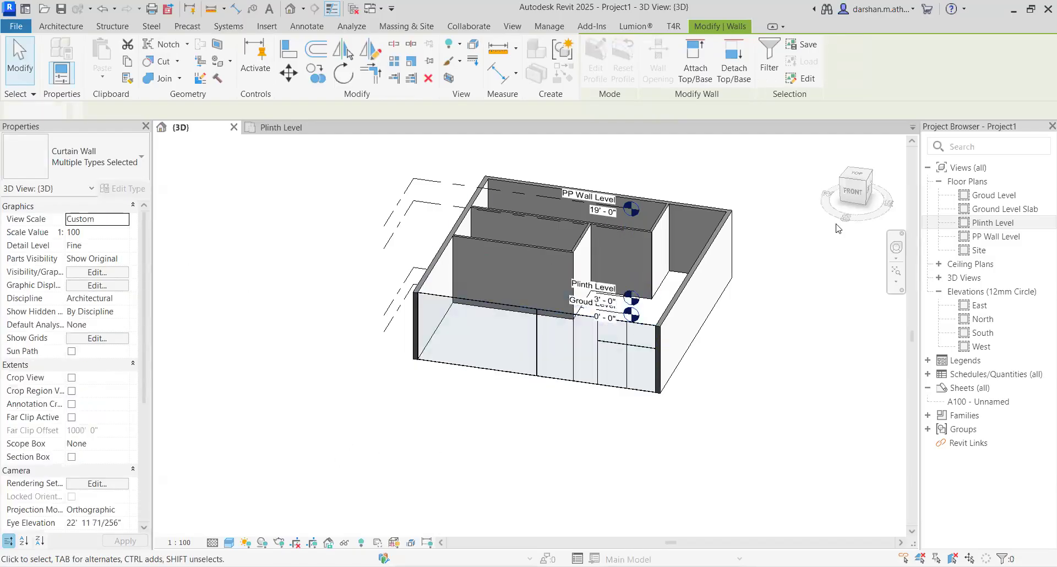
# Examine the shortened curtain walls from the front and the corner, looking closely at the Curtain_Wall-Empty wall.
pyautogui.click(853, 191)
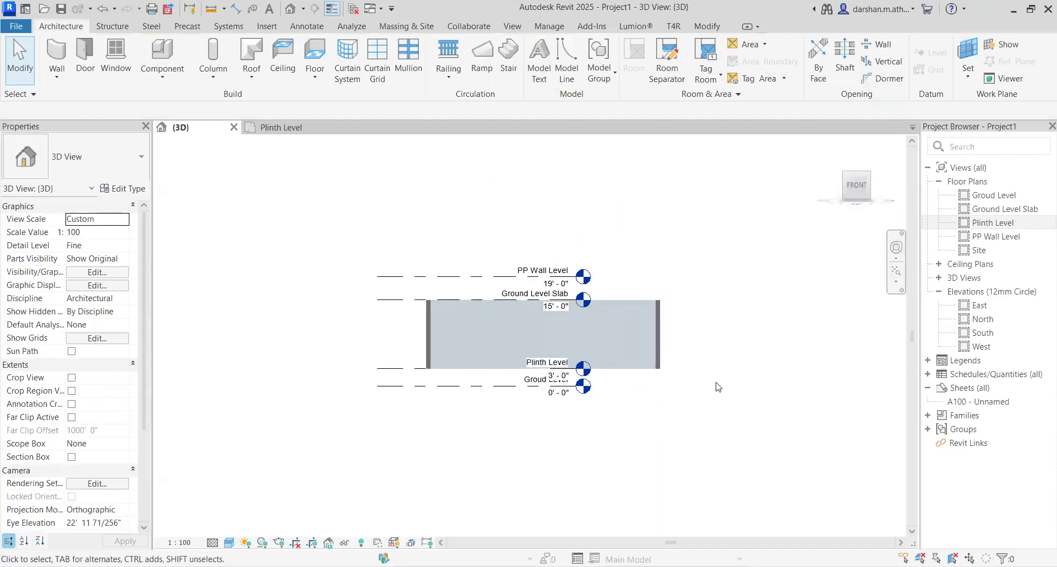
pyautogui.keyDown('shift'); pyautogui.moveTo(673, 278); pyautogui.dragTo(777, 336, button='middle'); pyautogui.keyUp('shift')
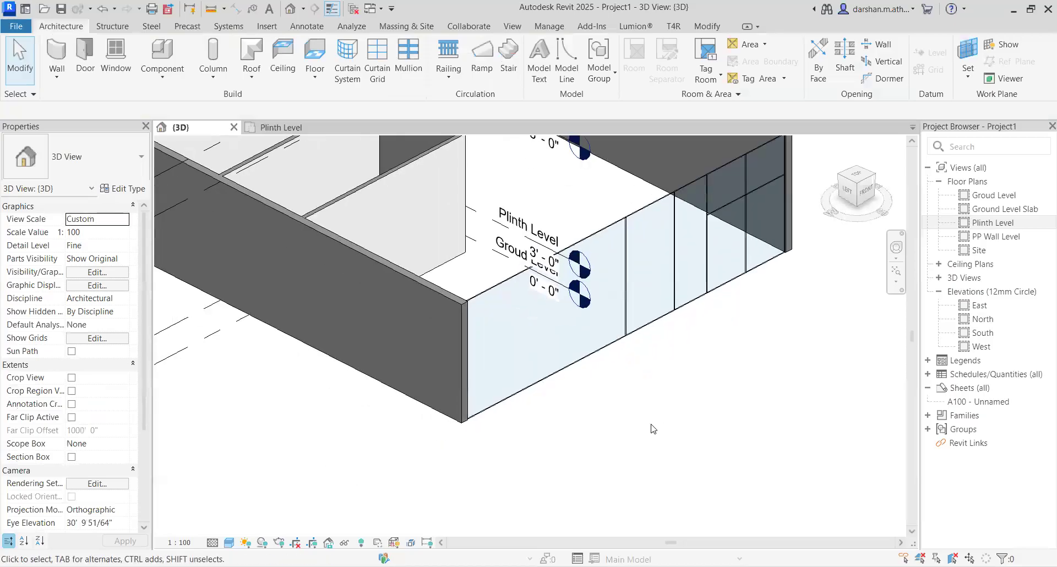
pyautogui.scroll(3, 652, 429)
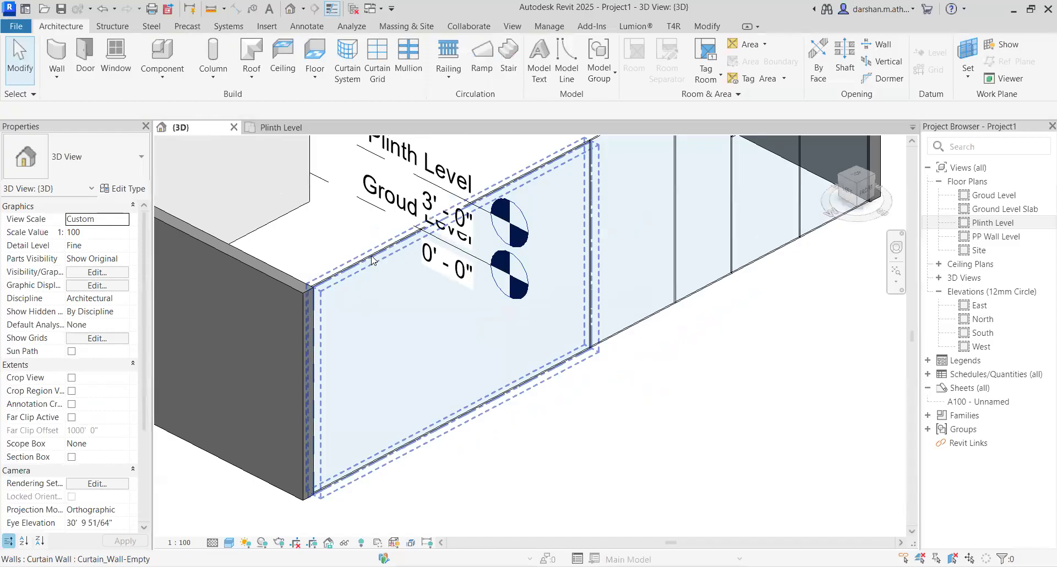
pyautogui.click(373, 260)
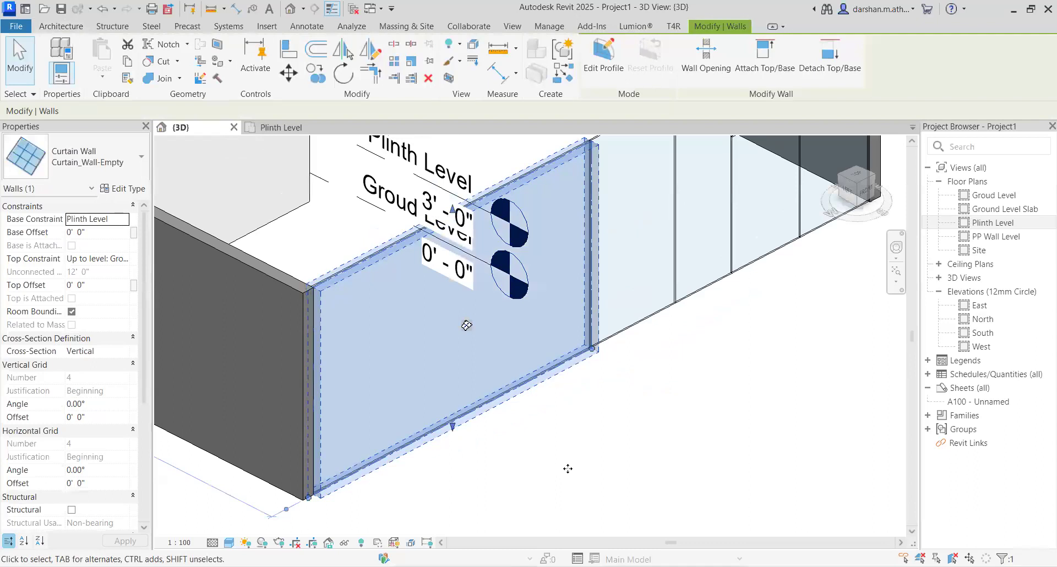
pyautogui.scroll(-3, 568, 469)
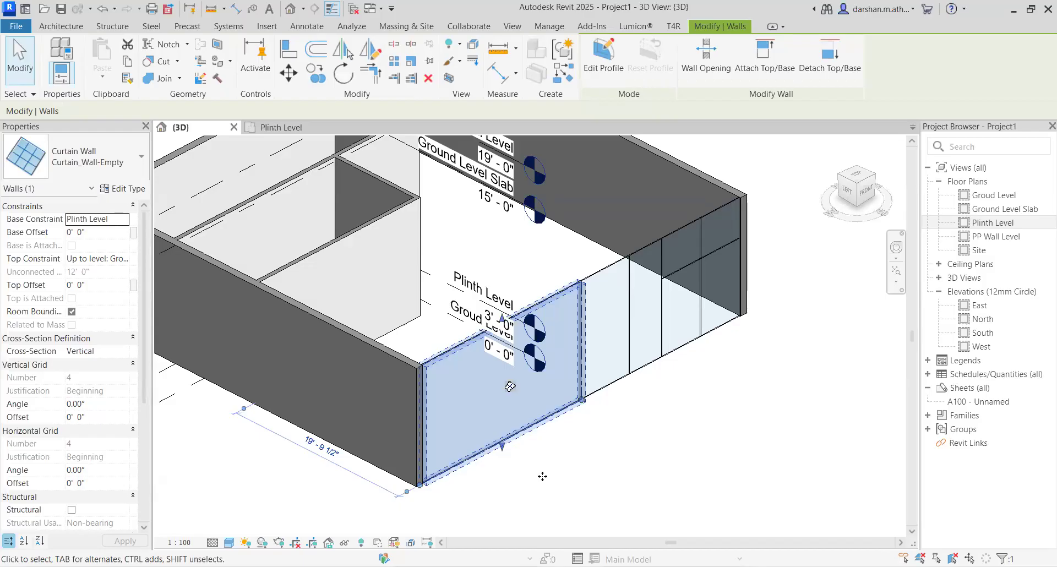
pyautogui.scroll(-2, 680, 459)
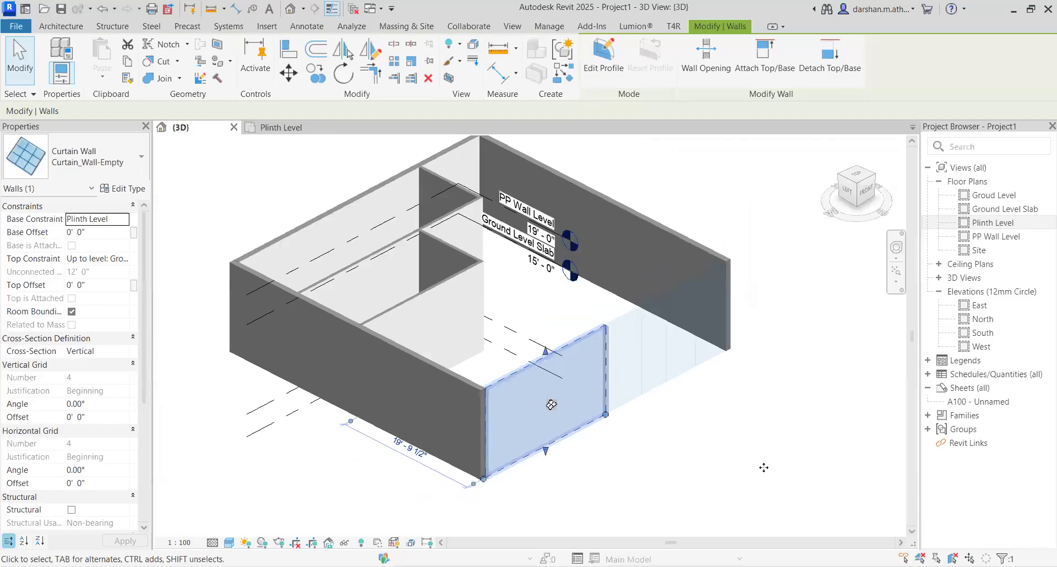
pyautogui.click(762, 465)
pyautogui.keyDown('shift'); pyautogui.moveTo(691, 462); pyautogui.dragTo(694, 460, button='middle'); pyautogui.keyUp('shift')
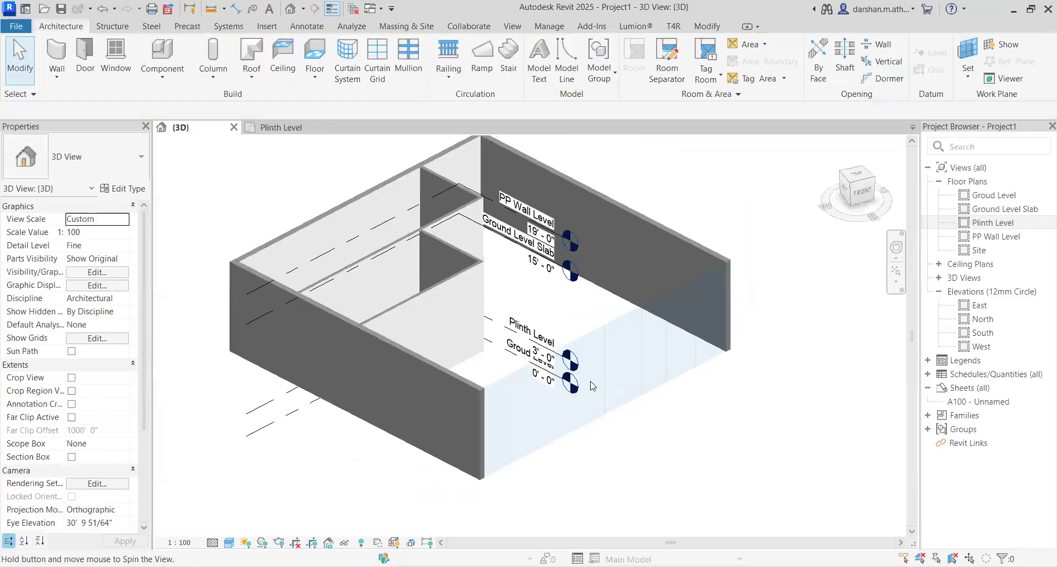
pyautogui.keyDown('shift'); pyautogui.moveTo(592, 386); pyautogui.dragTo(588, 383, button='middle'); pyautogui.keyUp('shift')
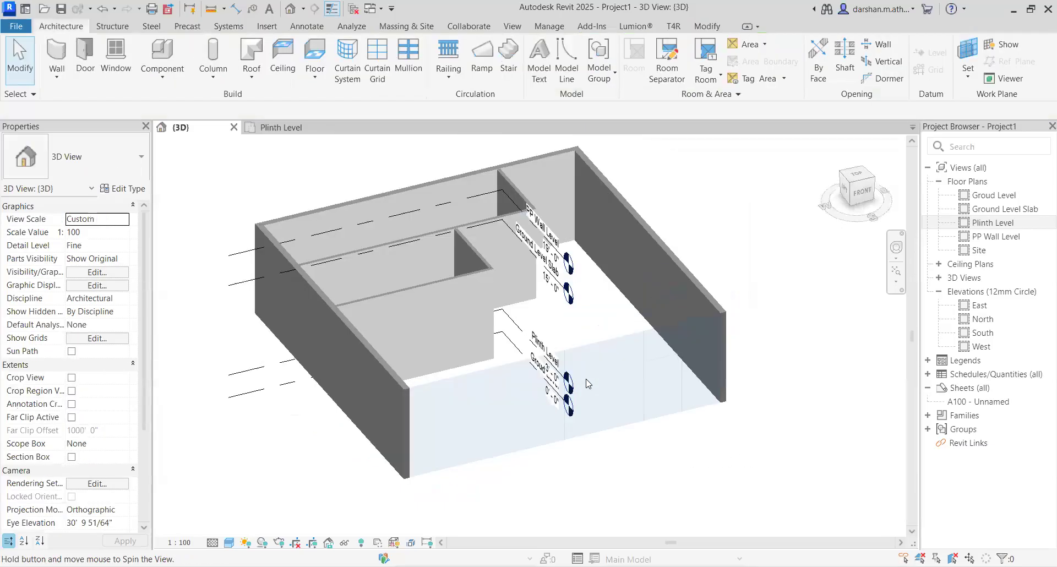
# Examine the panel divisions of the Exterior_Glazing and Storefront curtain walls up close and from the front.
pyautogui.scroll(3, 594, 385)
pyautogui.click(711, 404)
pyautogui.moveTo(678, 402); pyautogui.dragTo(630, 306, button='middle')
pyautogui.keyDown('shift'); pyautogui.moveTo(753, 447); pyautogui.dragTo(532, 409, button='middle'); pyautogui.keyUp('shift')
pyautogui.press('Escape')
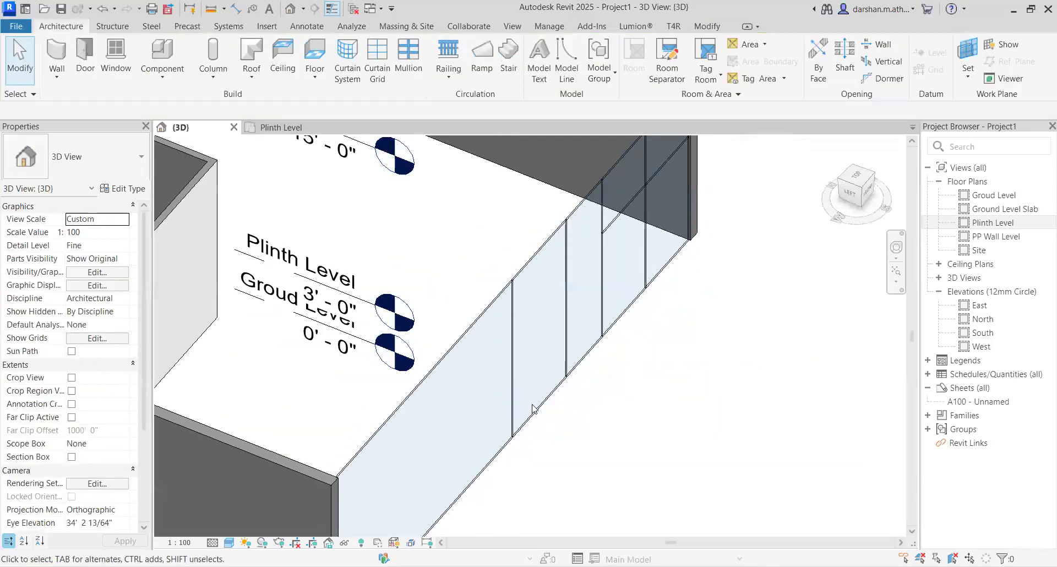
pyautogui.scroll(5, 711, 430)
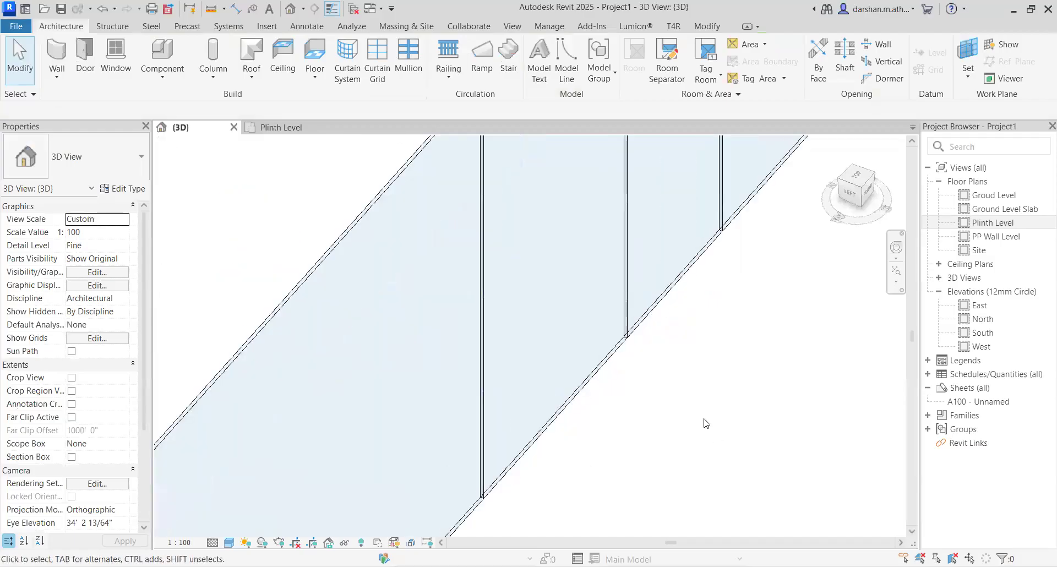
pyautogui.scroll(-5, 787, 288)
pyautogui.keyDown('shift'); pyautogui.moveTo(777, 250); pyautogui.dragTo(776, 249, button='middle'); pyautogui.keyUp('shift')
pyautogui.press('Tab')
pyautogui.click(776, 249)
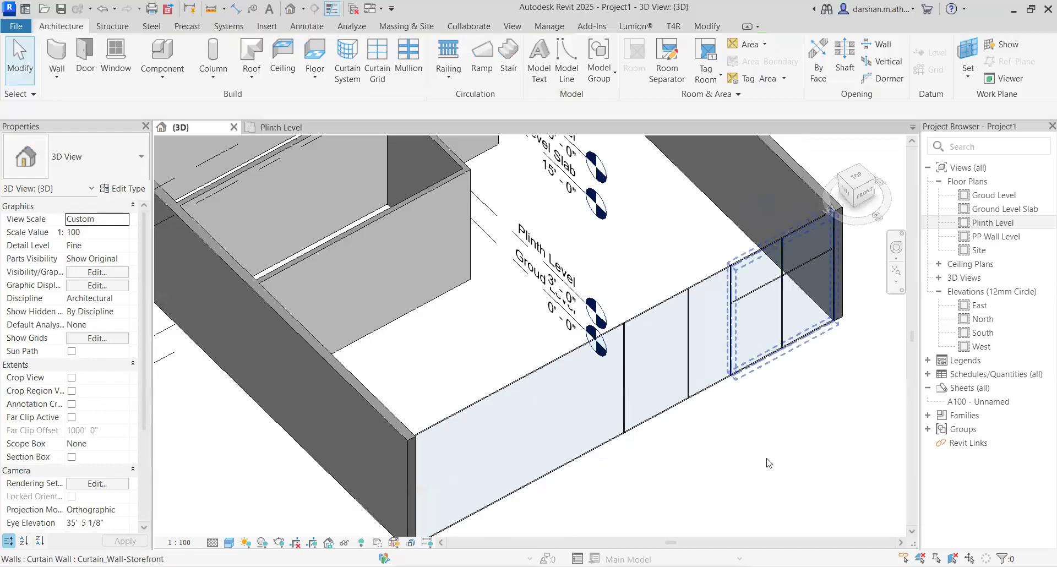
pyautogui.moveTo(865, 194); pyautogui.dragTo(716, 226, button='middle')
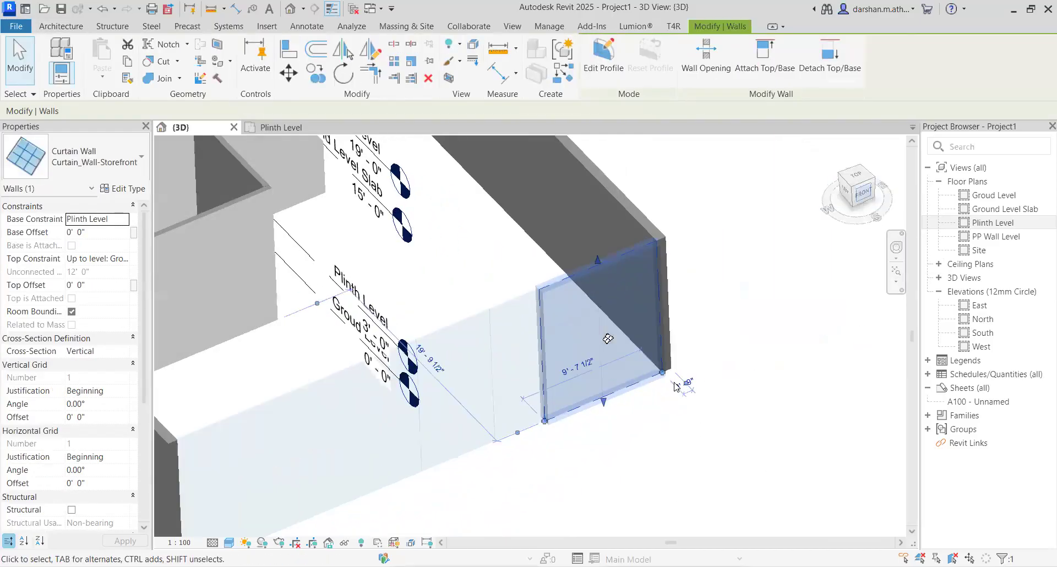
pyautogui.scroll(-3, 654, 426)
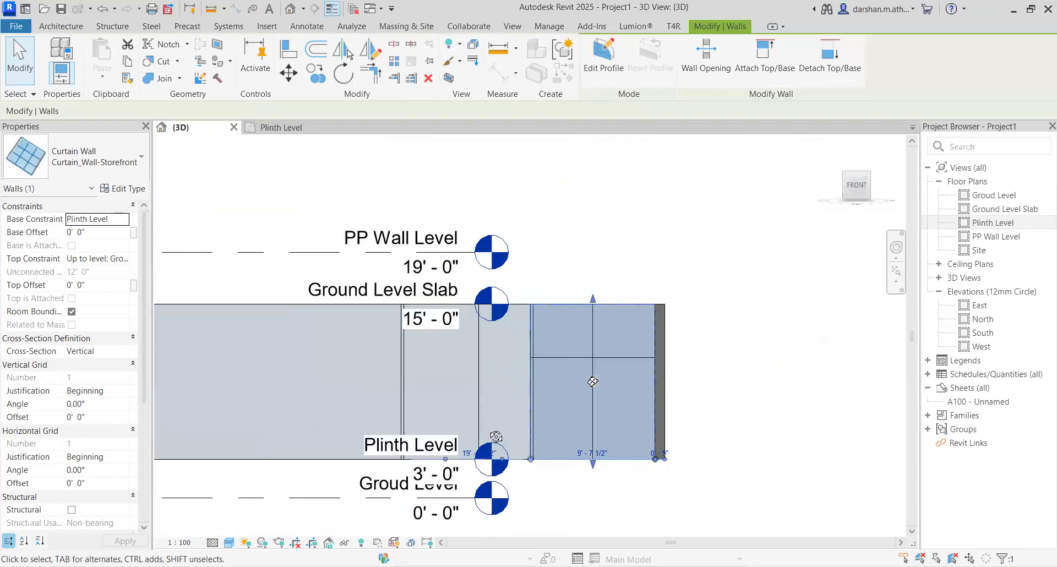
pyautogui.click(538, 485)
pyautogui.moveTo(537, 484); pyautogui.dragTo(529, 233, button='middle')
pyautogui.moveTo(488, 415); pyautogui.dragTo(522, 393, button='middle')
pyautogui.click(575, 247)
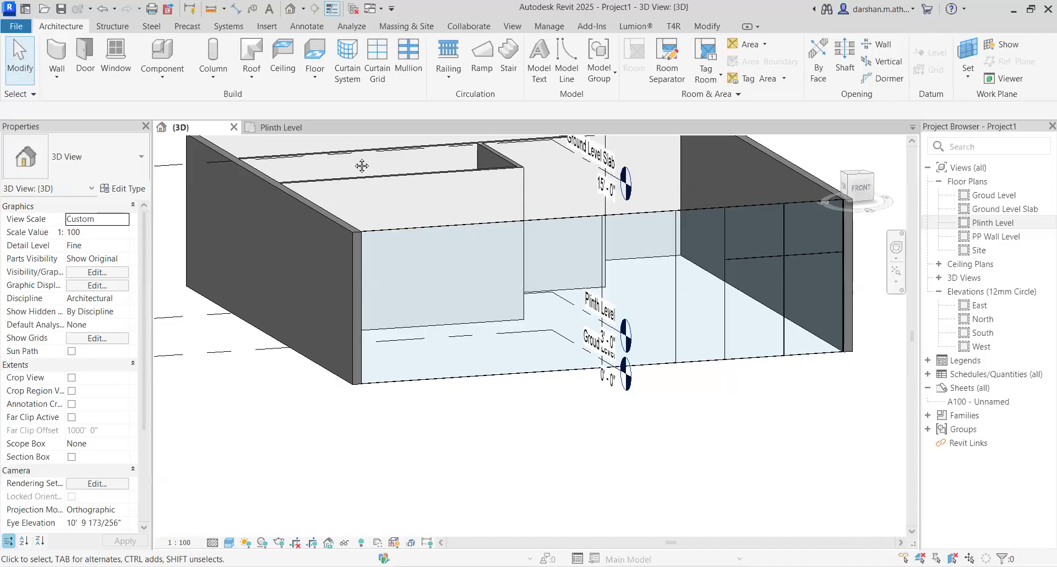
# Add curtain grids to the Curtain_Wall-Empty wall: one horizontal 4' 0" below its top edge and one vertical 5' 0" from its grid 1 end.
pyautogui.click(378, 77)
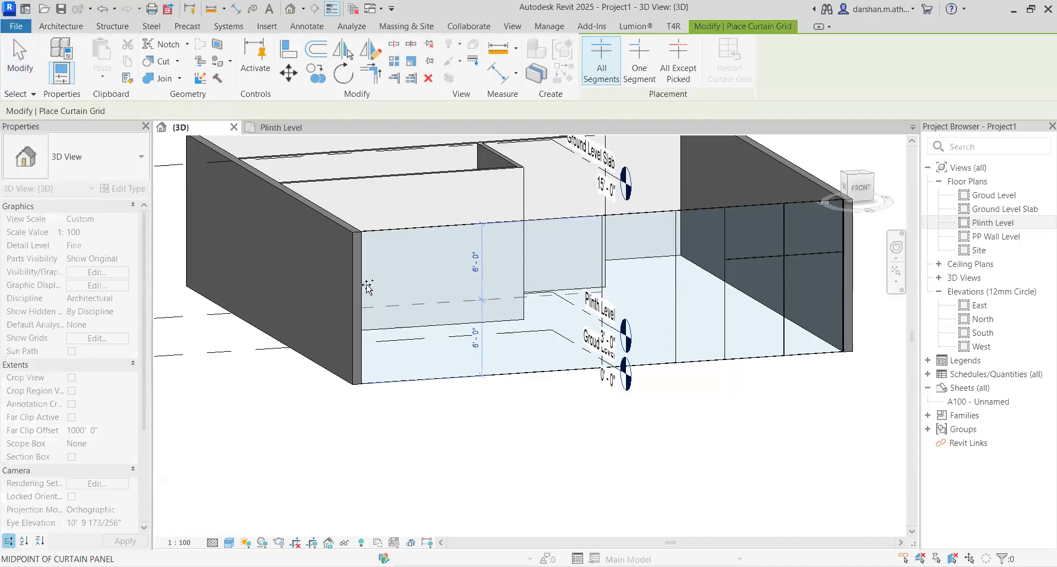
pyautogui.click(483, 289)
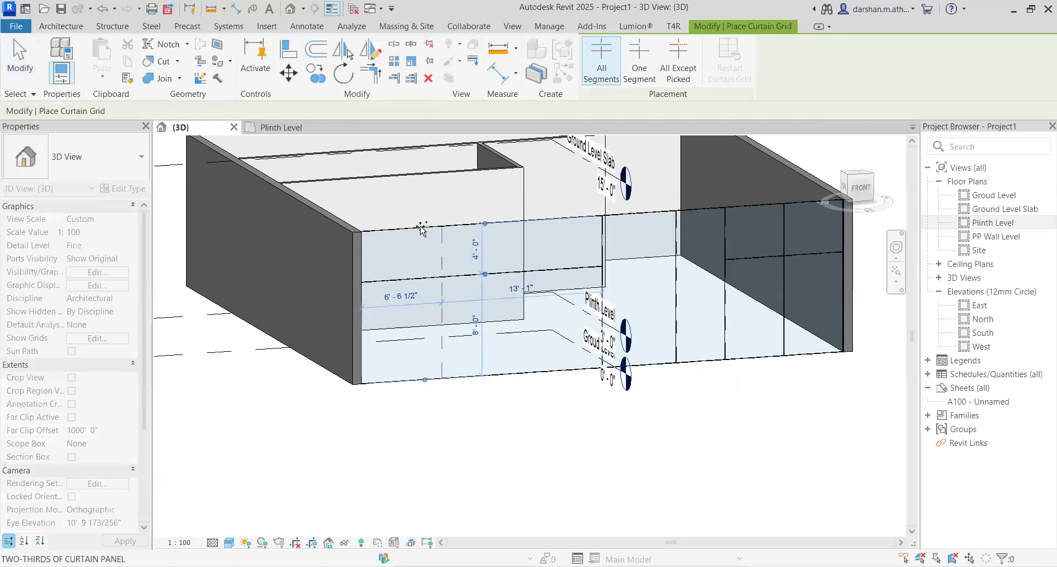
pyautogui.click(494, 226)
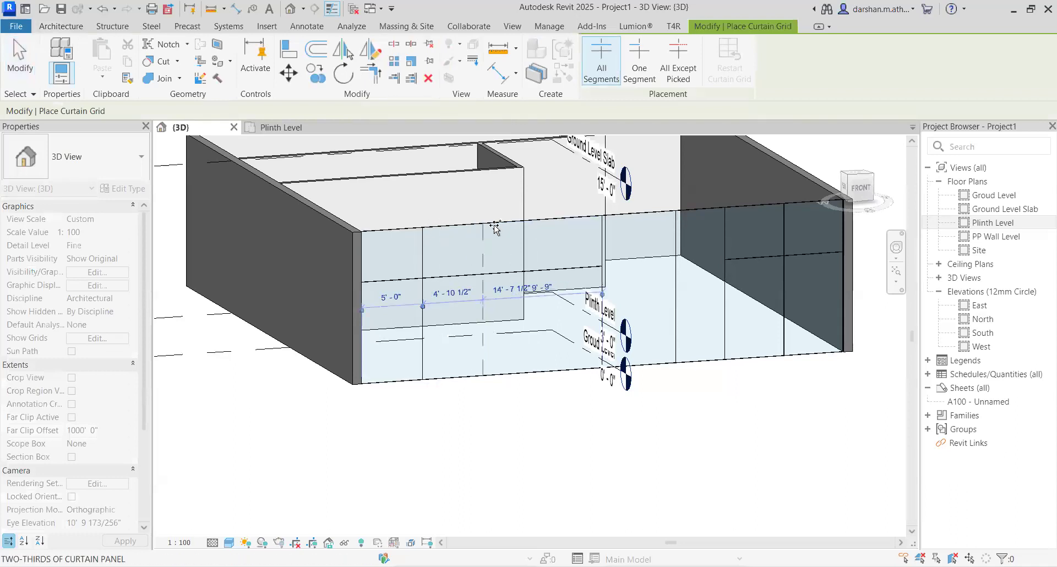
# Place a second vertical grid line in the Curtain_Wall-Empty wall and set its spacing from the first one to 5' 0".
pyautogui.scroll(3, 494, 229)
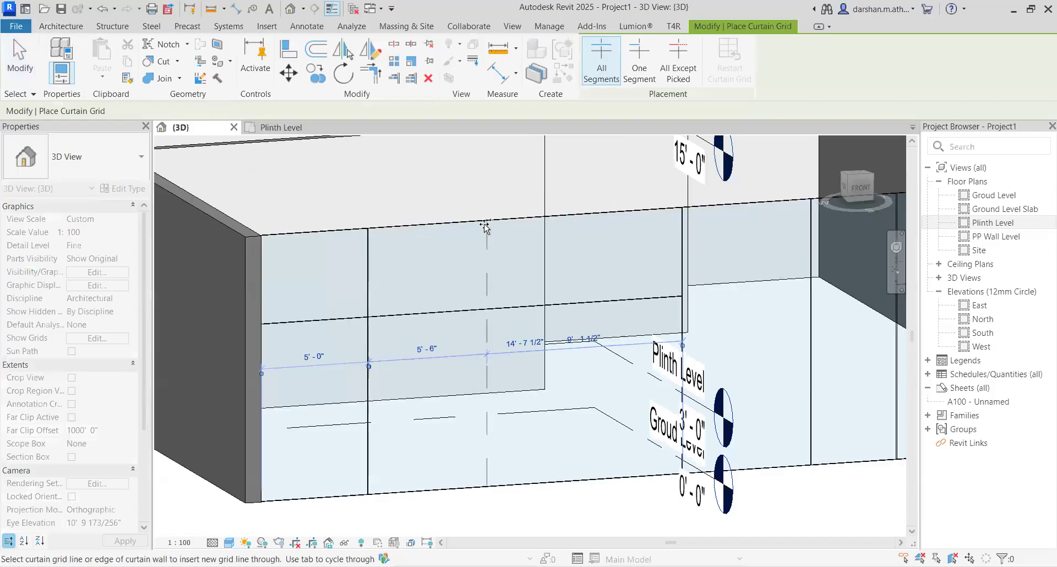
pyautogui.scroll(1, 484, 225)
pyautogui.scroll(2, 485, 227)
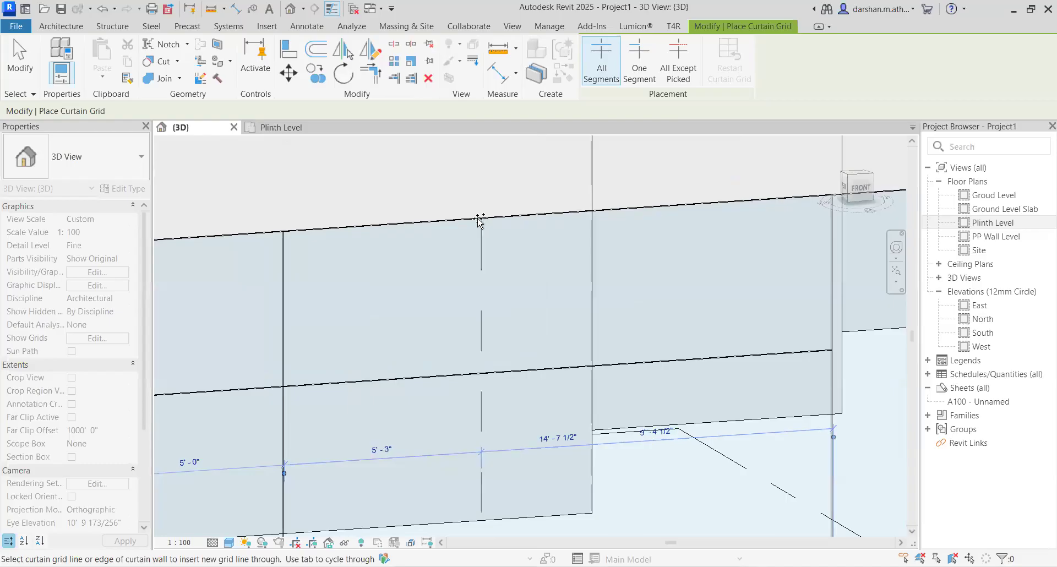
pyautogui.click(480, 221)
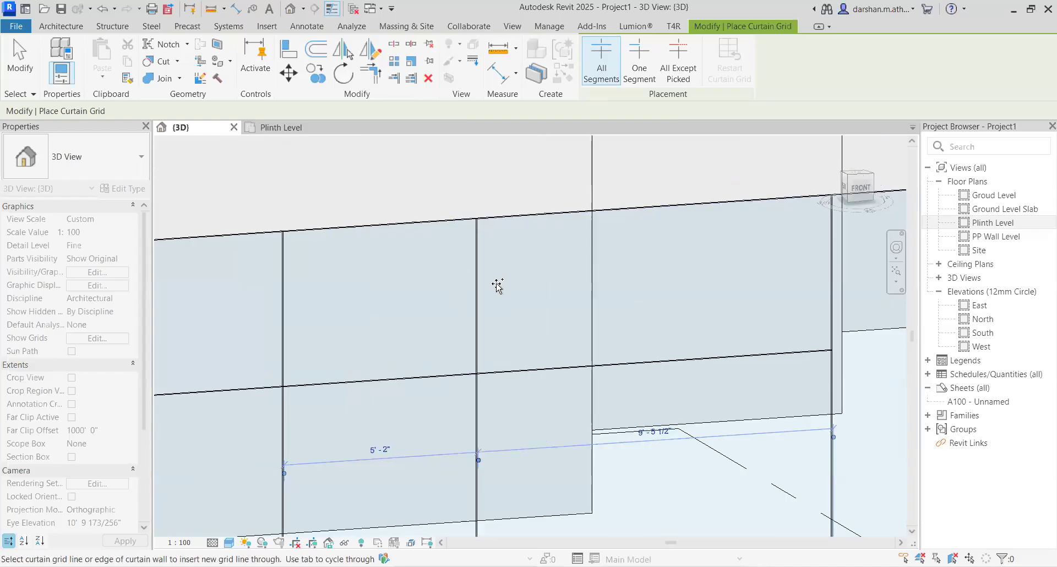
pyautogui.press('Escape')
pyautogui.press('Escape')
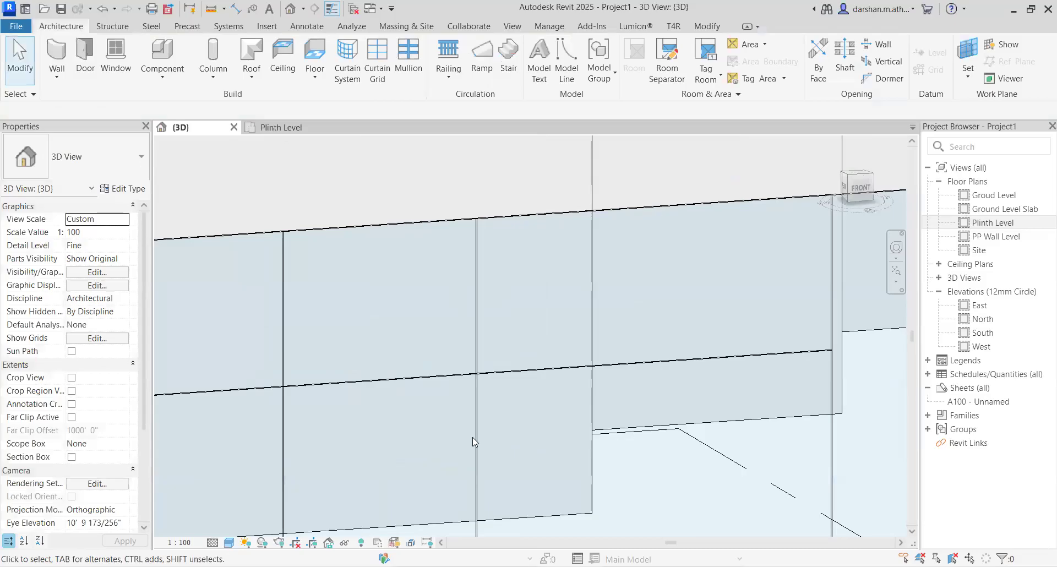
pyautogui.scroll(-3, 474, 442)
pyautogui.click(470, 317)
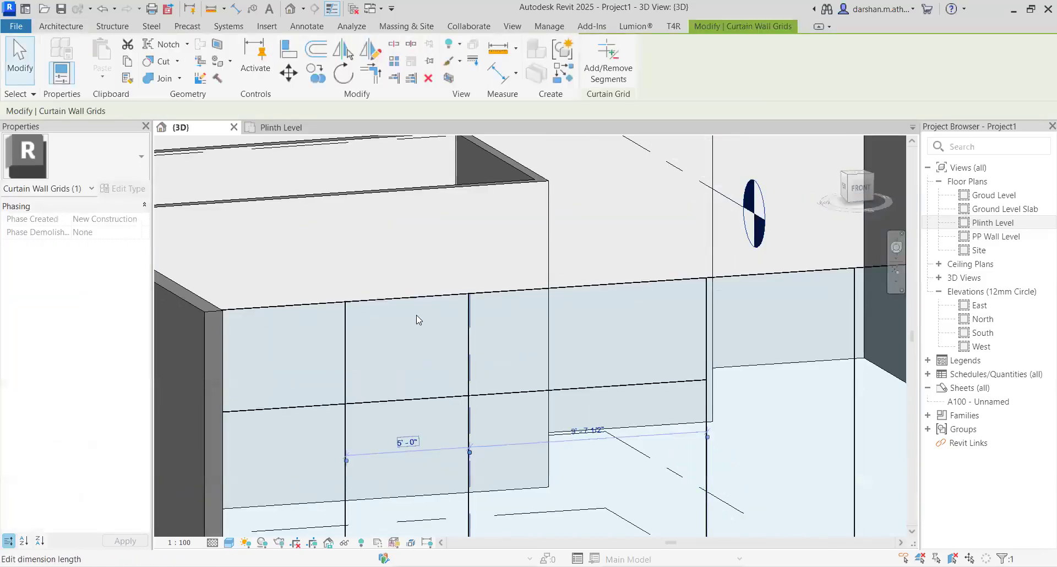
pyautogui.click(416, 315)
# Place a third vertical curtain grid at the midpoint of the empty curtain wall's remaining wide panel, 4' 9 3/4" from the second.
pyautogui.scroll(-1, 470, 394)
pyautogui.moveTo(470, 394); pyautogui.dragTo(422, 265, button='middle')
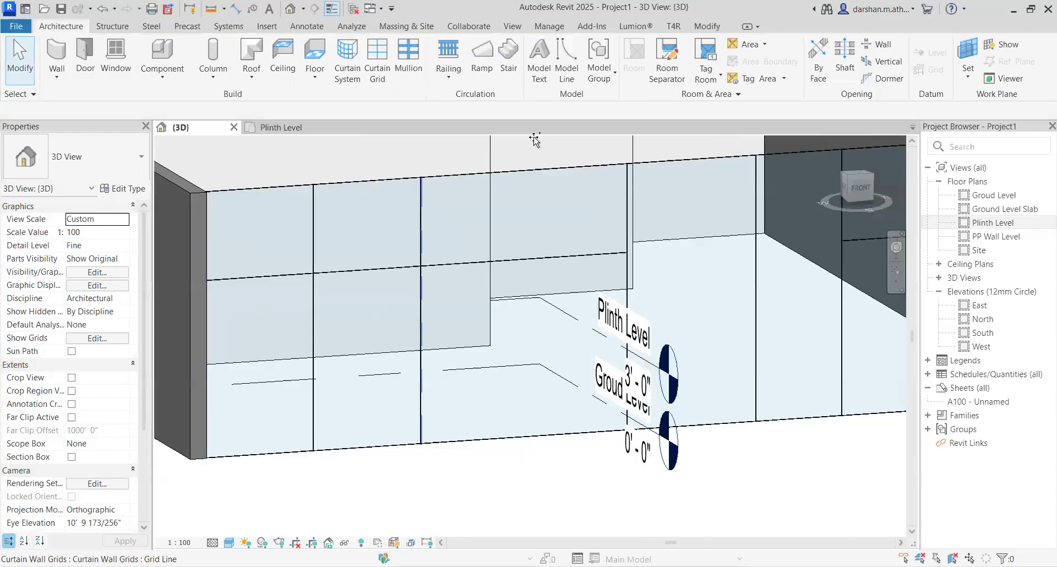
pyautogui.click(535, 139)
pyautogui.press('c')
pyautogui.press('g')
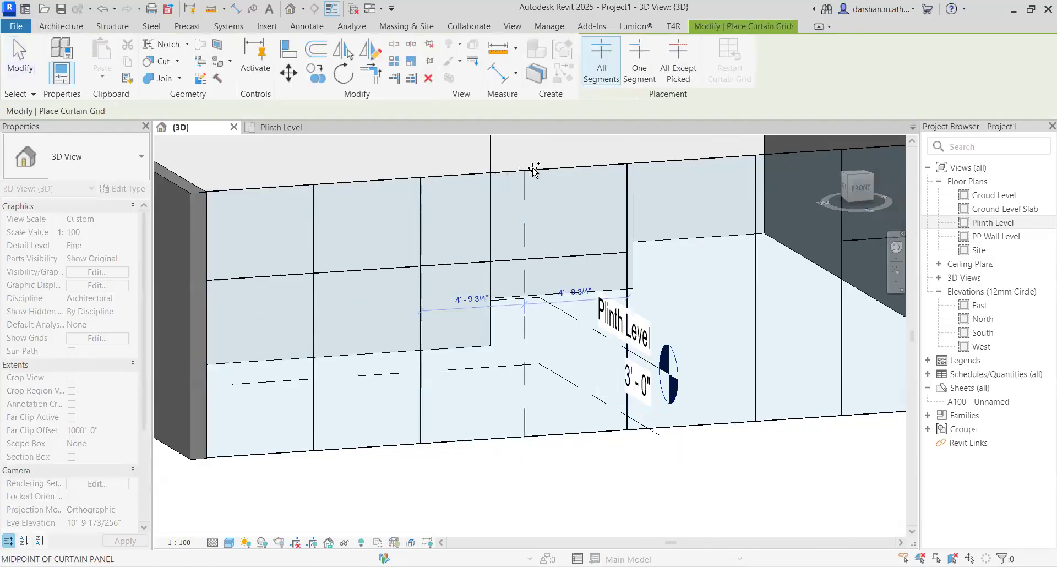
pyautogui.click(533, 170)
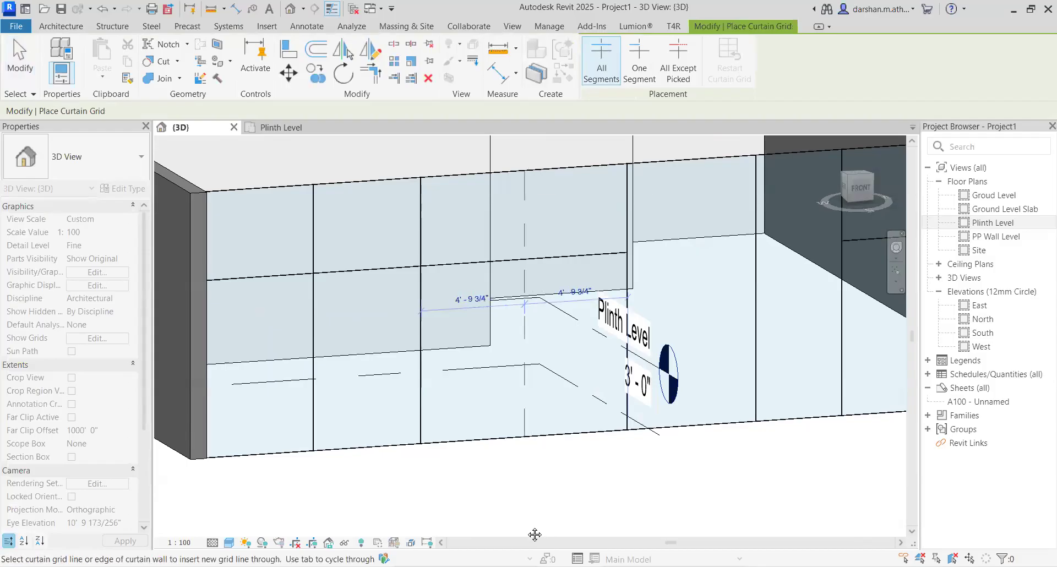
pyautogui.scroll(-1, 507, 410)
pyautogui.scroll(-1, 504, 404)
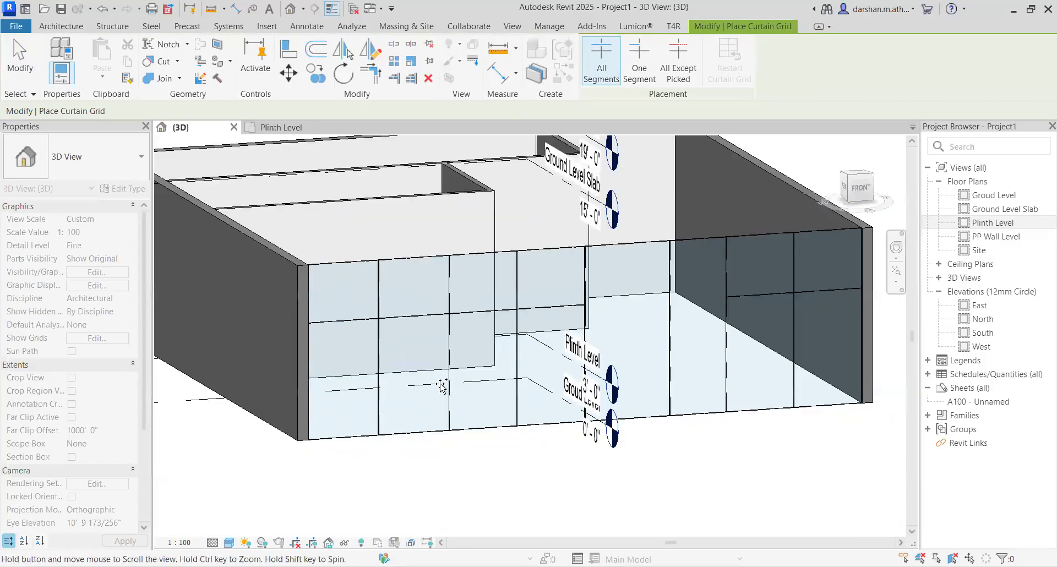
pyautogui.scroll(-2, 451, 420)
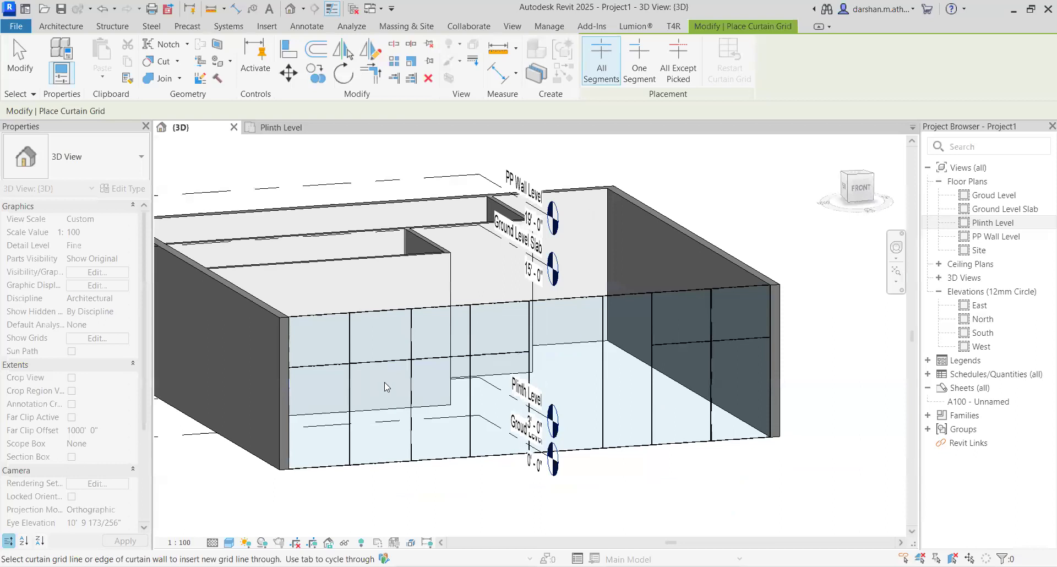
pyautogui.press('Escape')
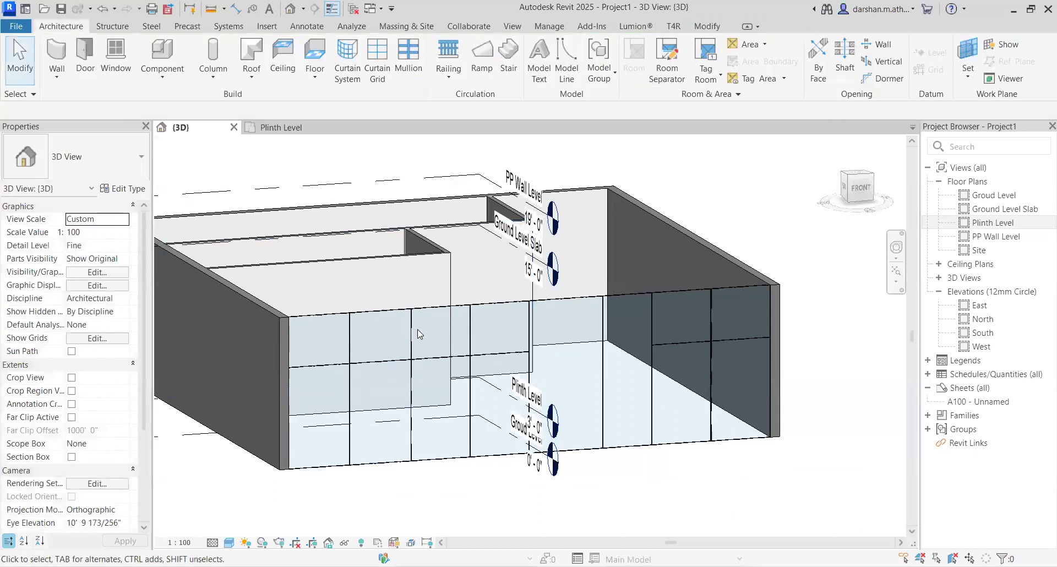
pyautogui.click(418, 74)
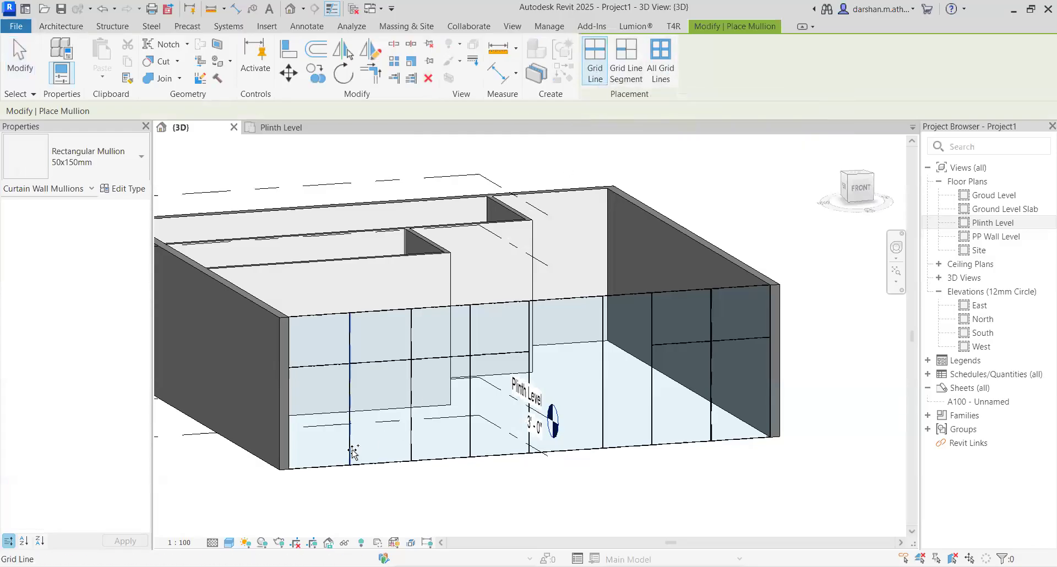
pyautogui.scroll(4, 353, 453)
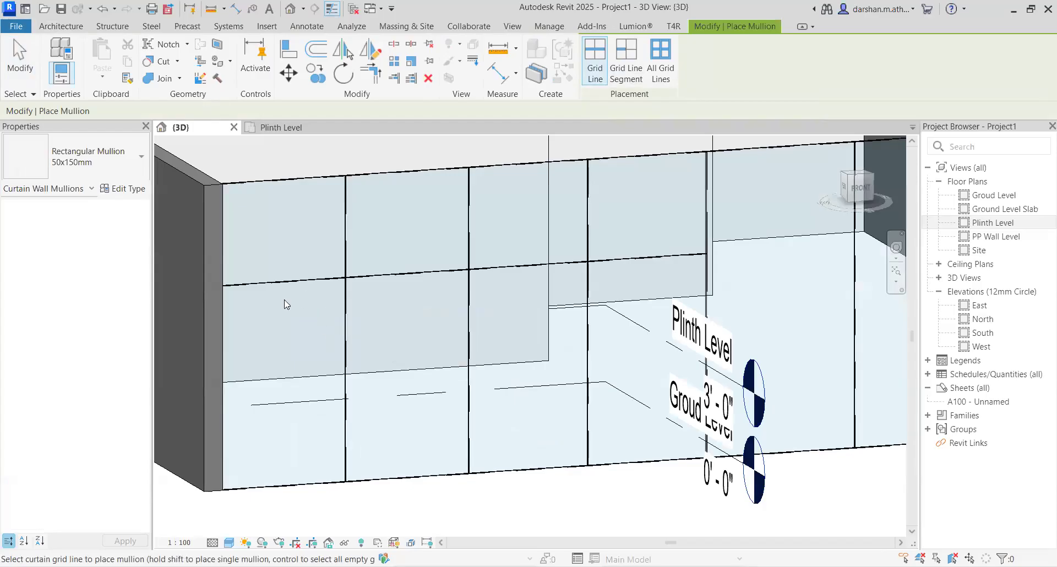
pyautogui.press('Escape')
pyautogui.press('Escape')
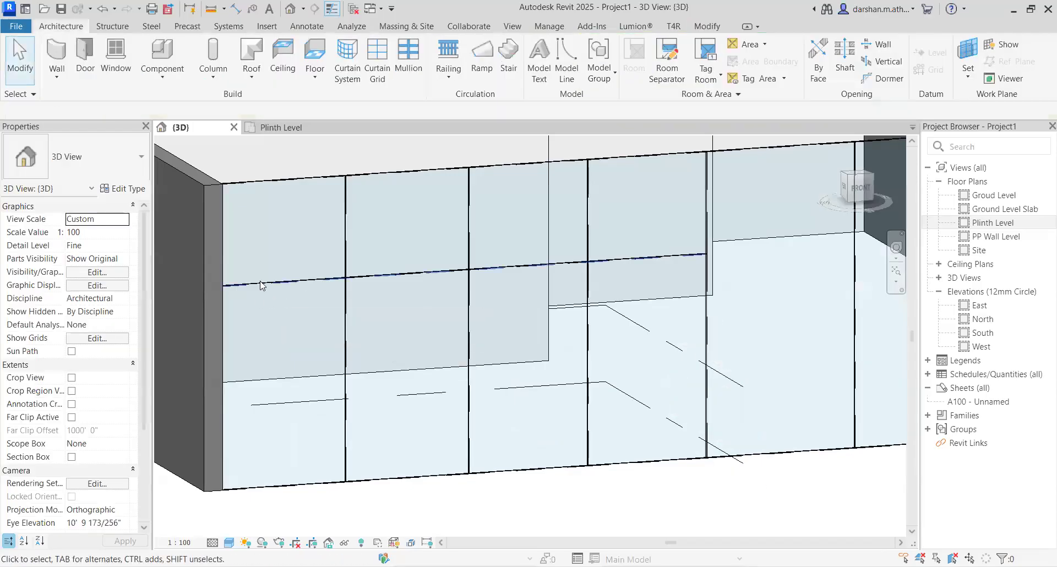
# Examine the horizontal curtain grid line of the Curtain_Wall-Empty wall and its distances to the wall's upper and lower edges.
pyautogui.click(466, 272)
pyautogui.keyDown('shift'); pyautogui.moveTo(380, 347); pyautogui.dragTo(565, 271, button='middle'); pyautogui.keyUp('shift')
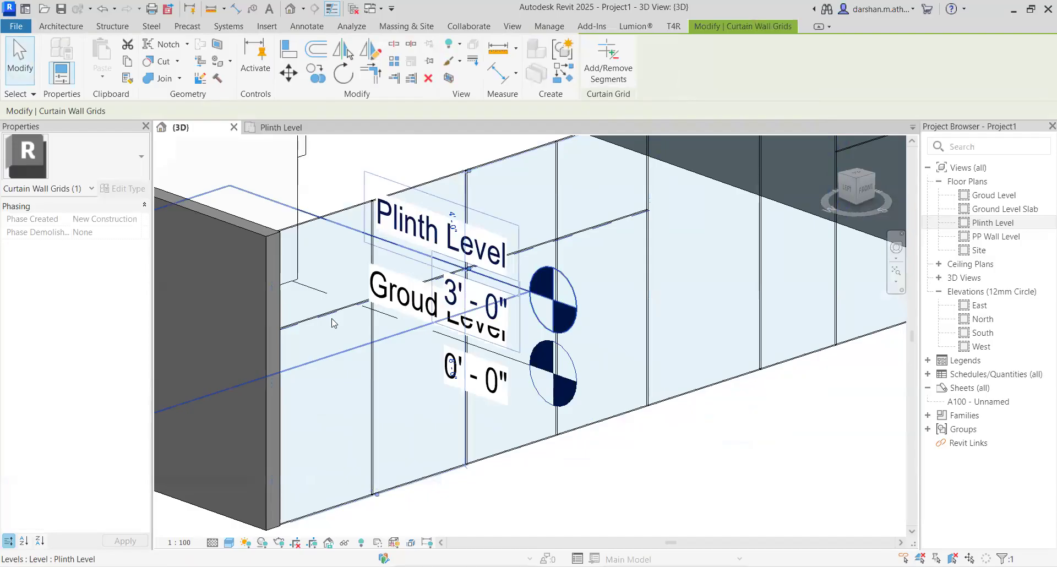
pyautogui.press('Escape')
pyautogui.keyDown('shift'); pyautogui.moveTo(226, 301); pyautogui.dragTo(351, 279, button='middle'); pyautogui.keyUp('shift')
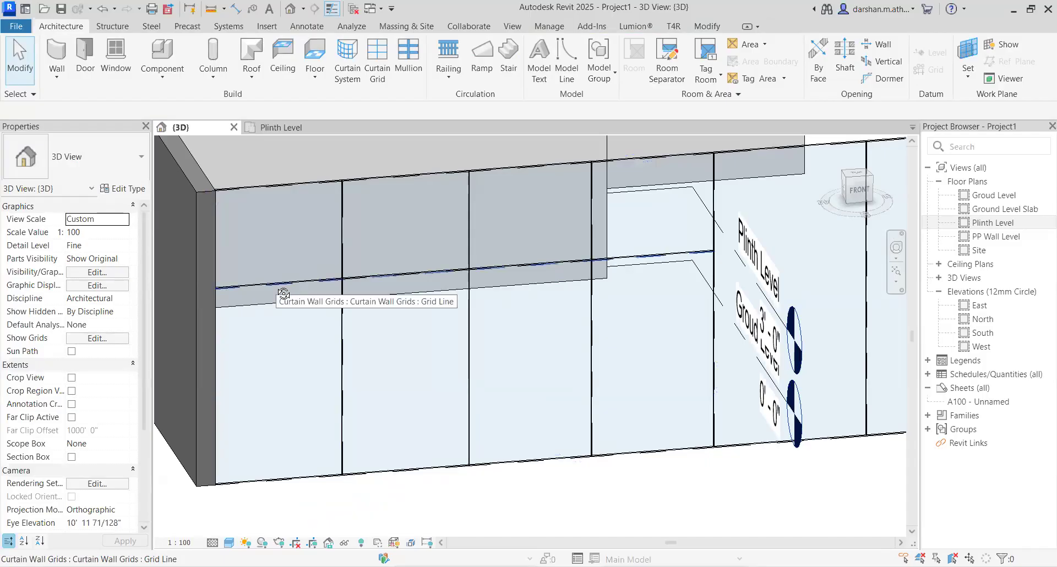
pyautogui.click(337, 280)
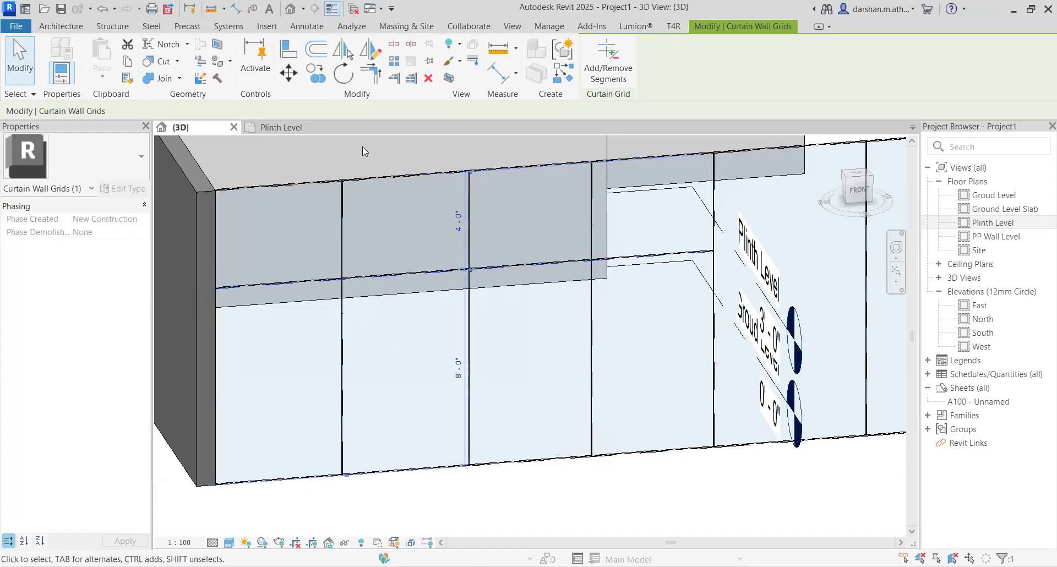
pyautogui.press('Escape')
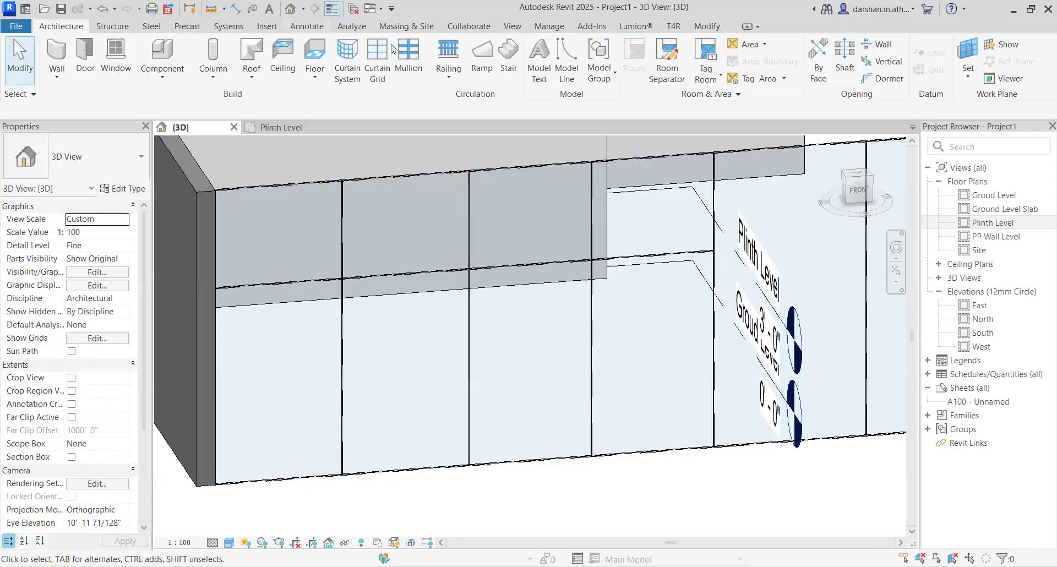
# Place a Rectangular Mullion 50x150mm along the entire horizontal grid line of the Curtain_Wall-Empty wall.
pyautogui.click(404, 57)
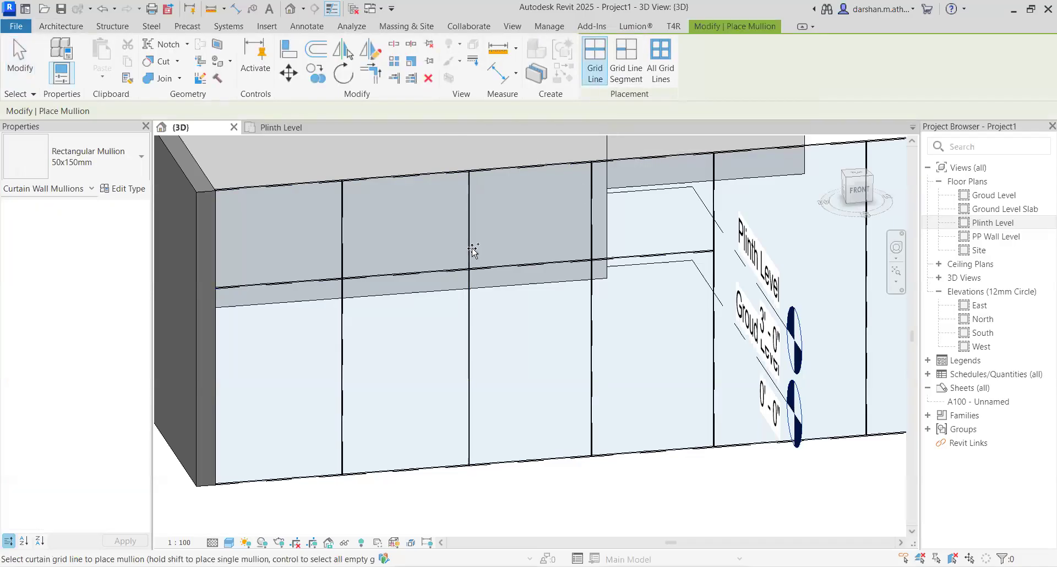
pyautogui.click(280, 288)
pyautogui.keyDown('shift'); pyautogui.moveTo(411, 543); pyautogui.dragTo(574, 484, button='middle'); pyautogui.keyUp('shift')
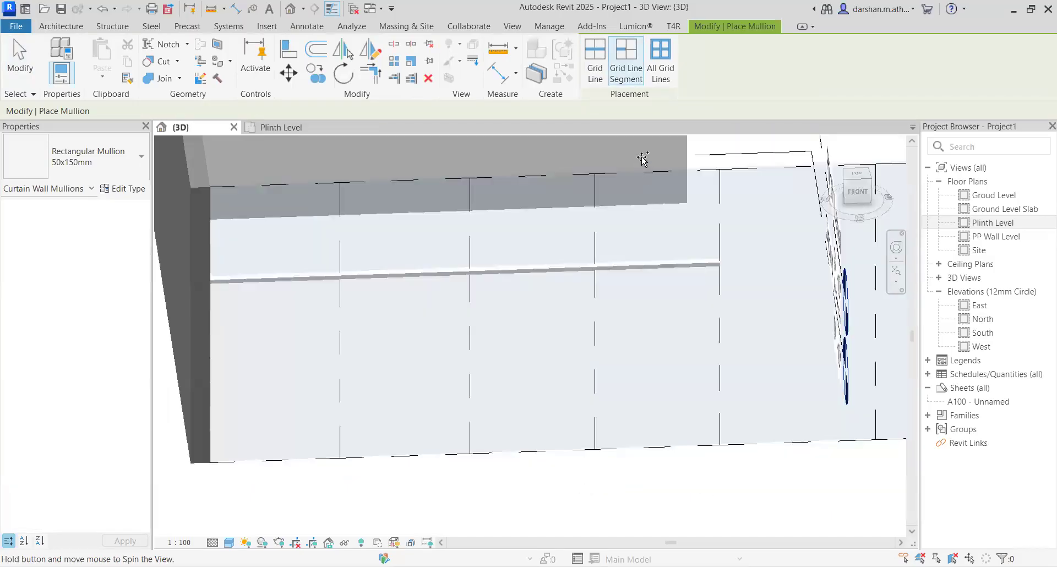
# Add Rectangular Mullion 50x150mm to the lower and upper segments of the empty curtain wall's vertical grid line nearest the side wall.
pyautogui.click(635, 80)
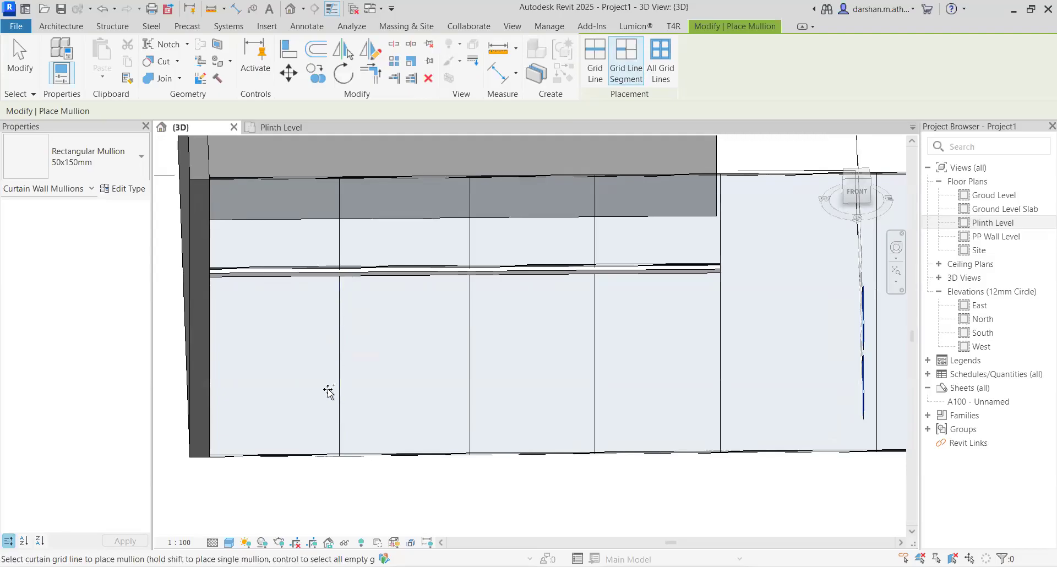
pyautogui.click(334, 495)
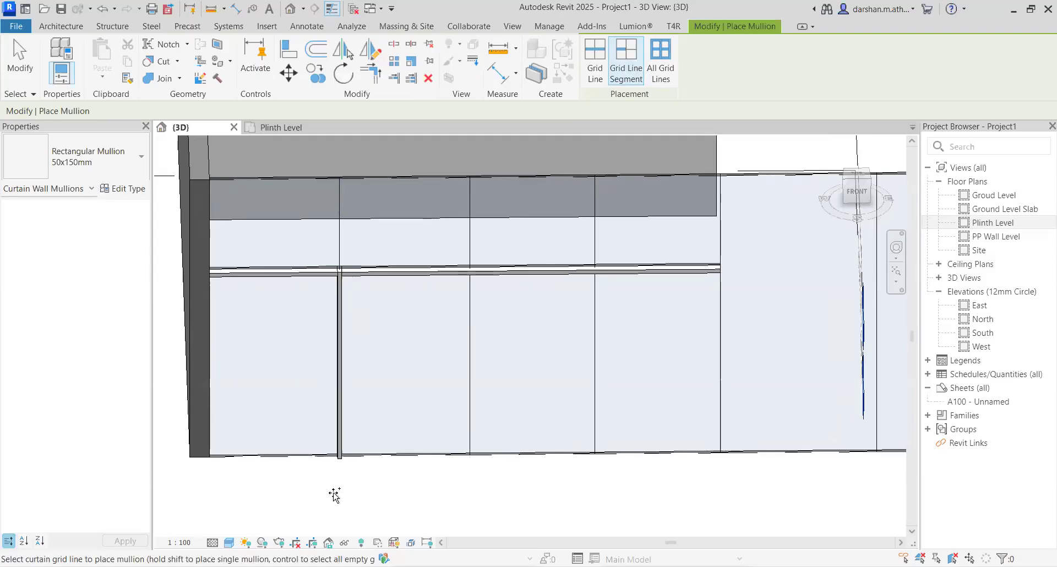
pyautogui.click(668, 76)
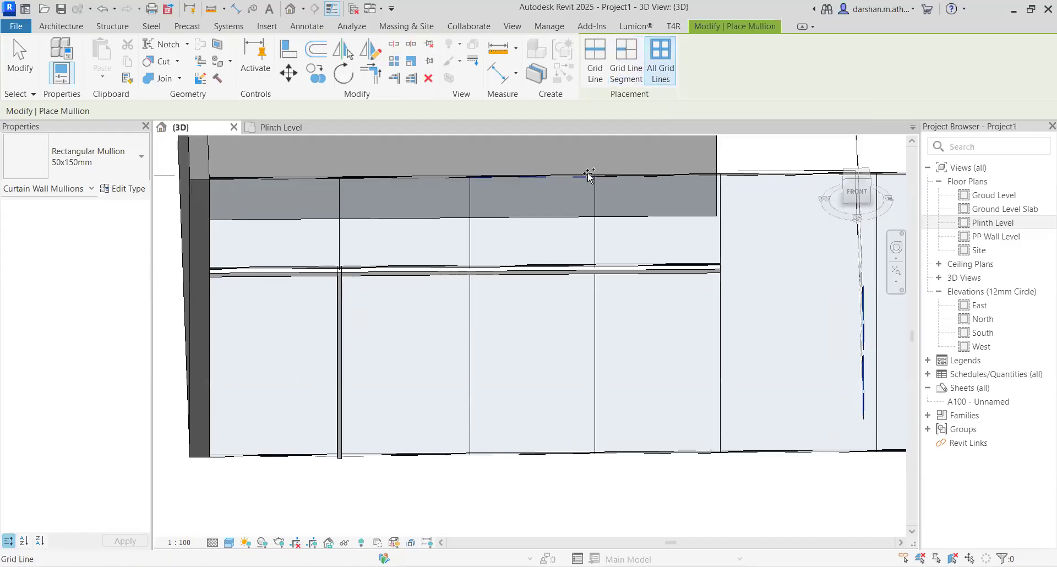
pyautogui.click(344, 231)
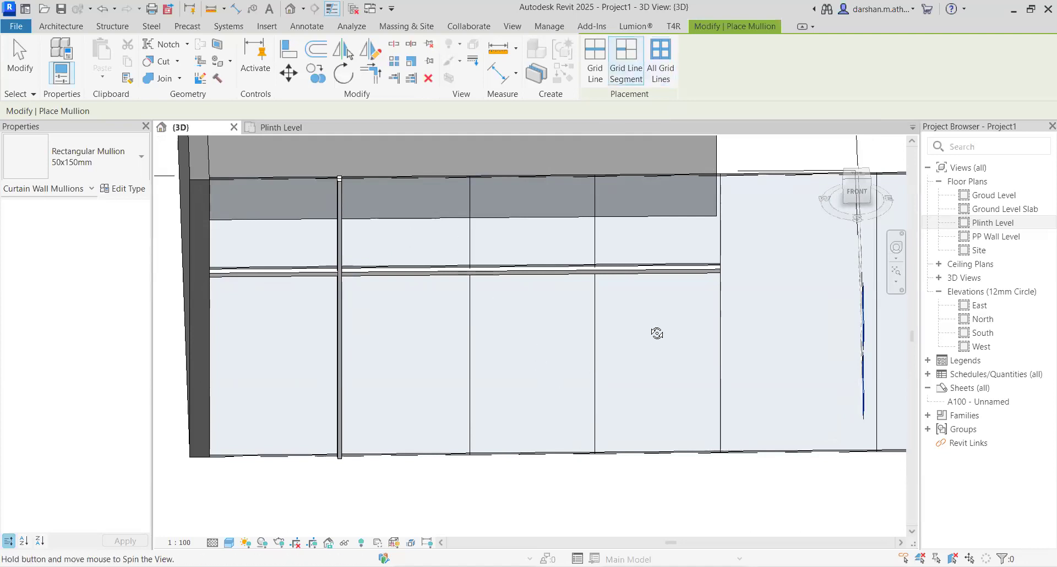
# Fill all remaining grid lines and borders of the Curtain_Wall-Empty wall with Rectangular Mullion 50x150mm using the All Grid Lines option.
pyautogui.keyDown('shift'); pyautogui.moveTo(647, 359); pyautogui.dragTo(497, 165, button='middle'); pyautogui.keyUp('shift')
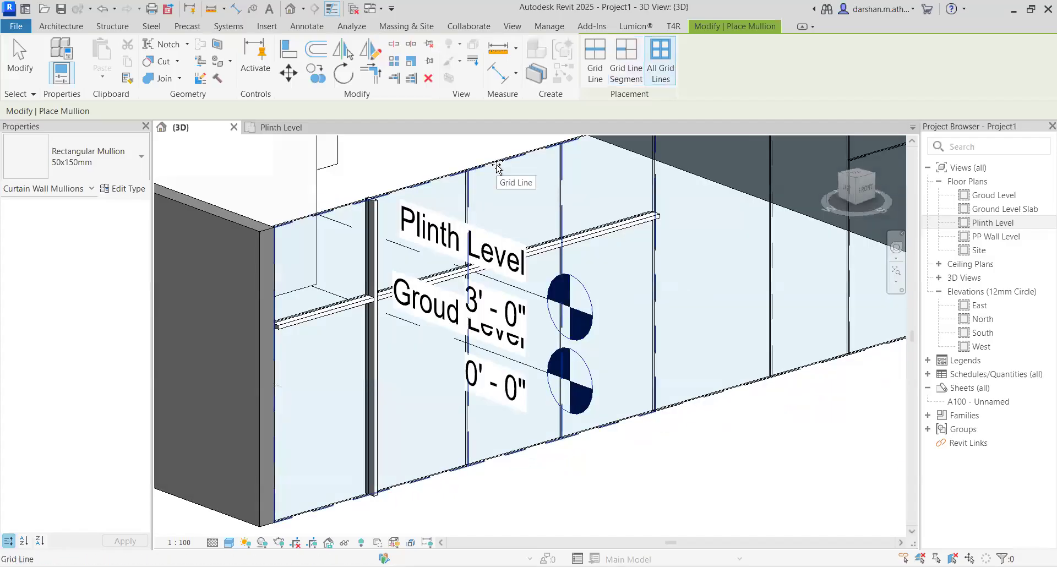
pyautogui.click(497, 167)
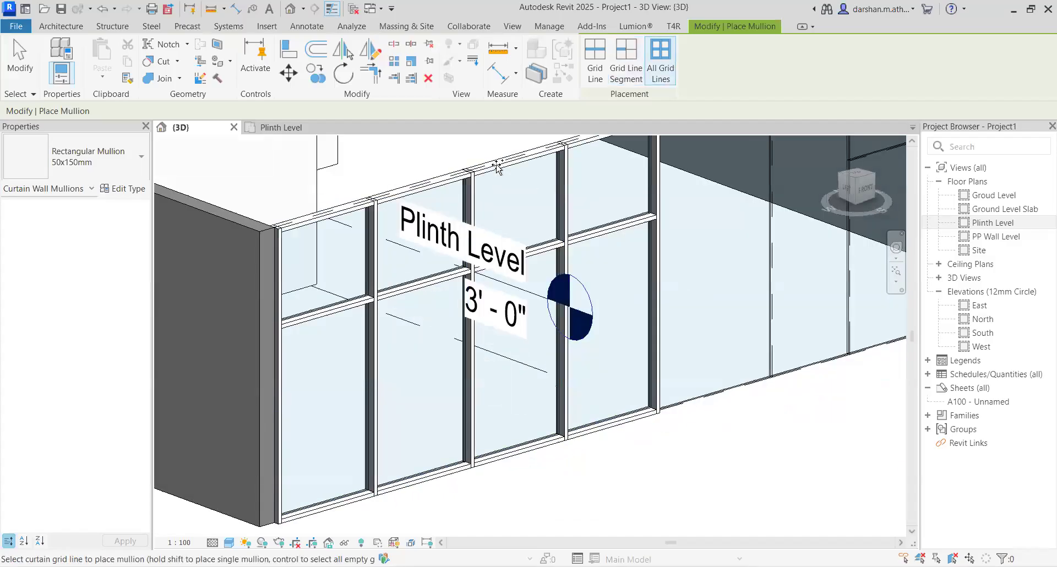
pyautogui.keyDown('shift'); pyautogui.moveTo(746, 488); pyautogui.dragTo(710, 467, button='middle'); pyautogui.keyUp('shift')
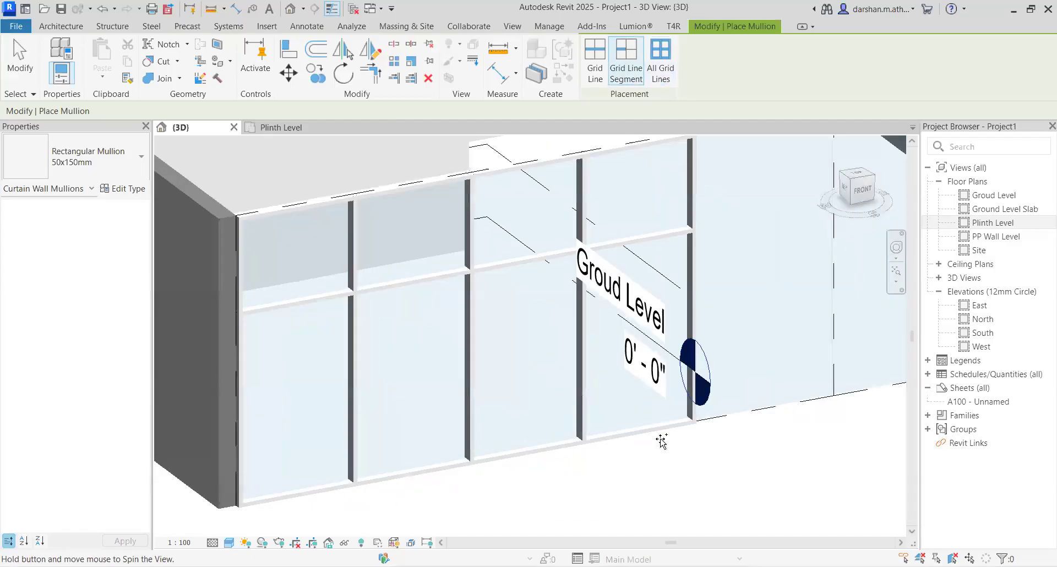
pyautogui.moveTo(661, 441); pyautogui.dragTo(575, 392, button='middle')
pyautogui.keyDown('shift'); pyautogui.moveTo(649, 451); pyautogui.dragTo(661, 489, button='middle'); pyautogui.keyUp('shift')
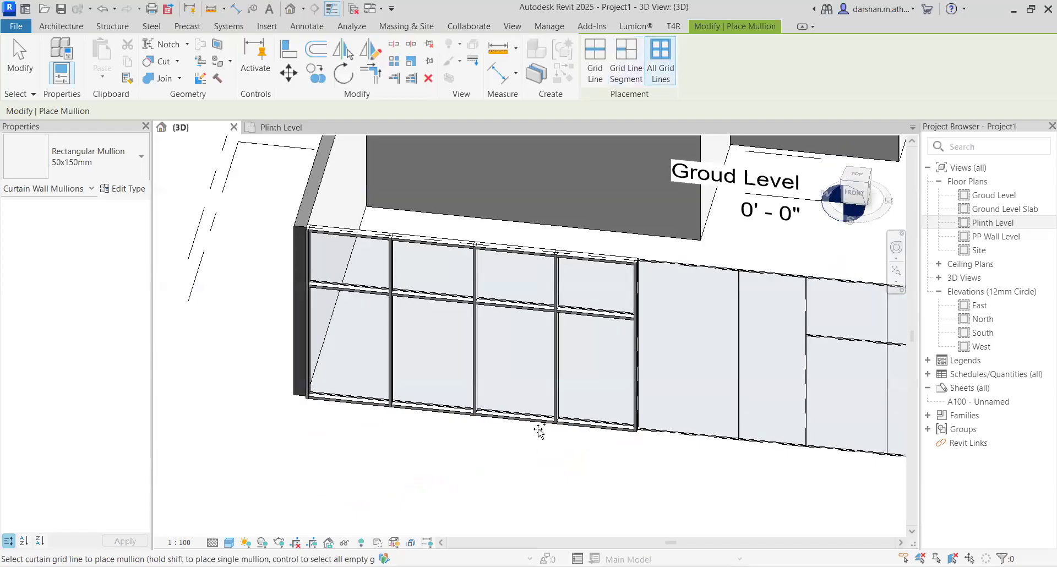
# Place 50x150mm rectangular mullions on all grid lines of the remaining front curtain wall.
pyautogui.moveTo(662, 435); pyautogui.dragTo(713, 436, button='middle')
pyautogui.click(771, 438)
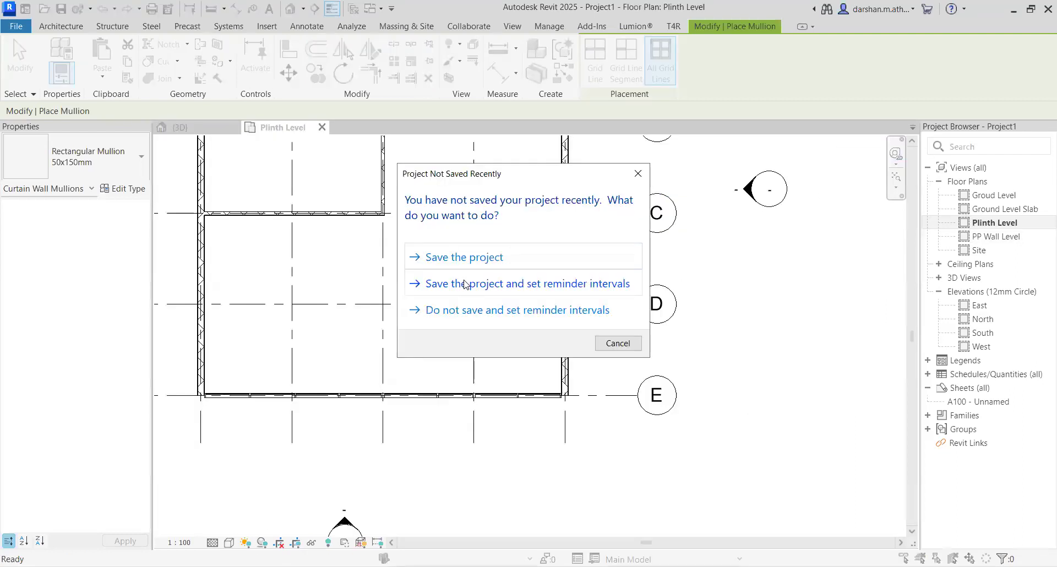
# Dismiss the save reminder and look through the curtain wall types available for new walls in the Plinth Level plan.
pyautogui.press('Escape')
pyautogui.scroll(-2, 451, 295)
pyautogui.moveTo(484, 331); pyautogui.dragTo(544, 388, button='middle')
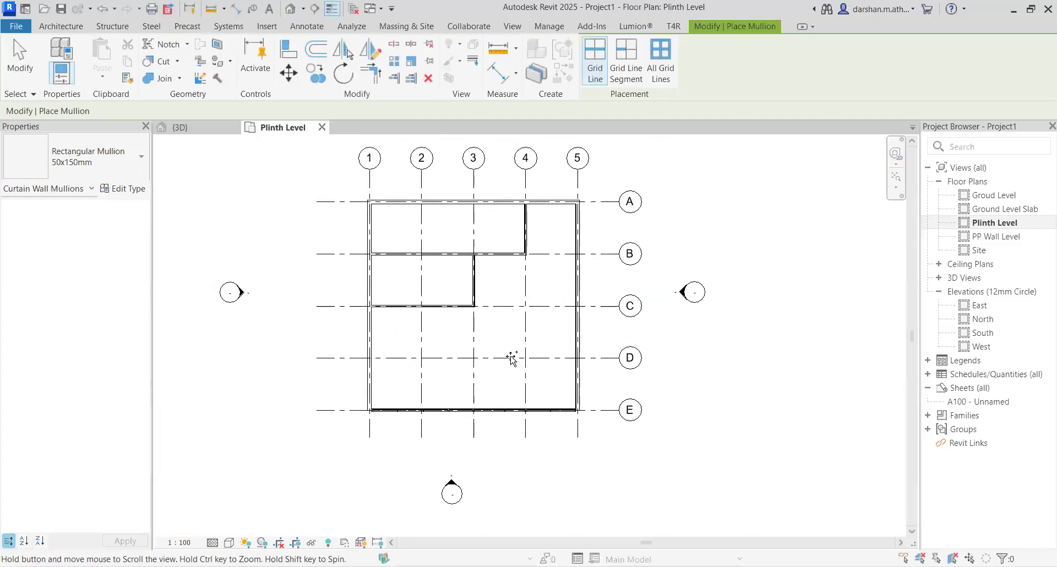
pyautogui.click(61, 26)
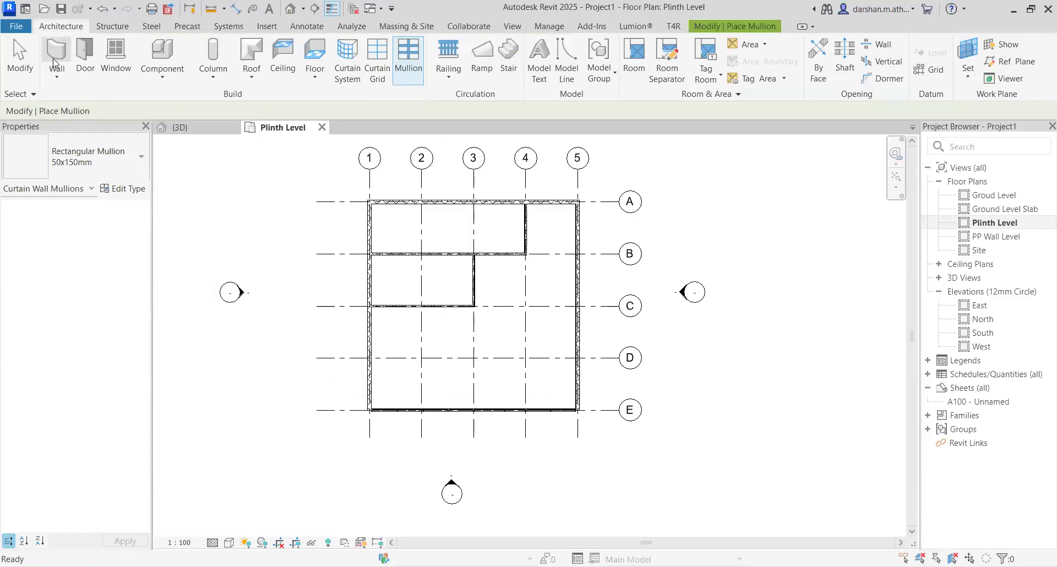
pyautogui.click(55, 59)
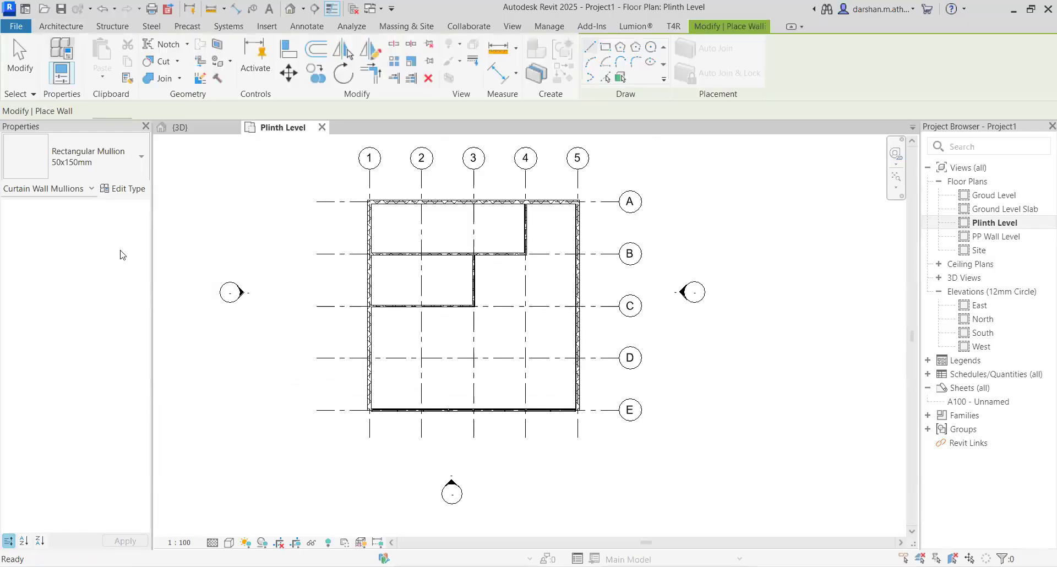
pyautogui.click(121, 160)
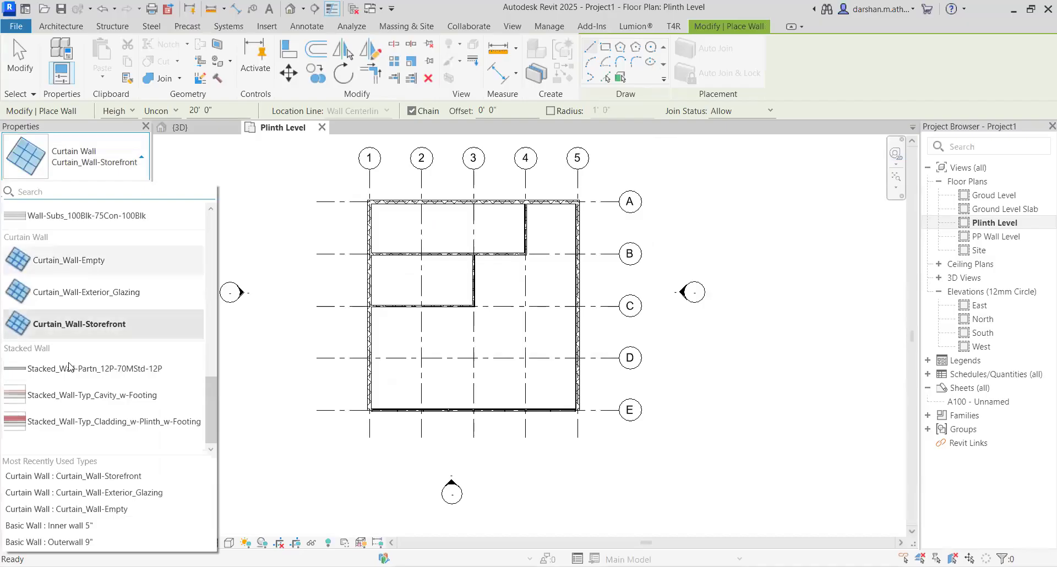
pyautogui.press('Escape')
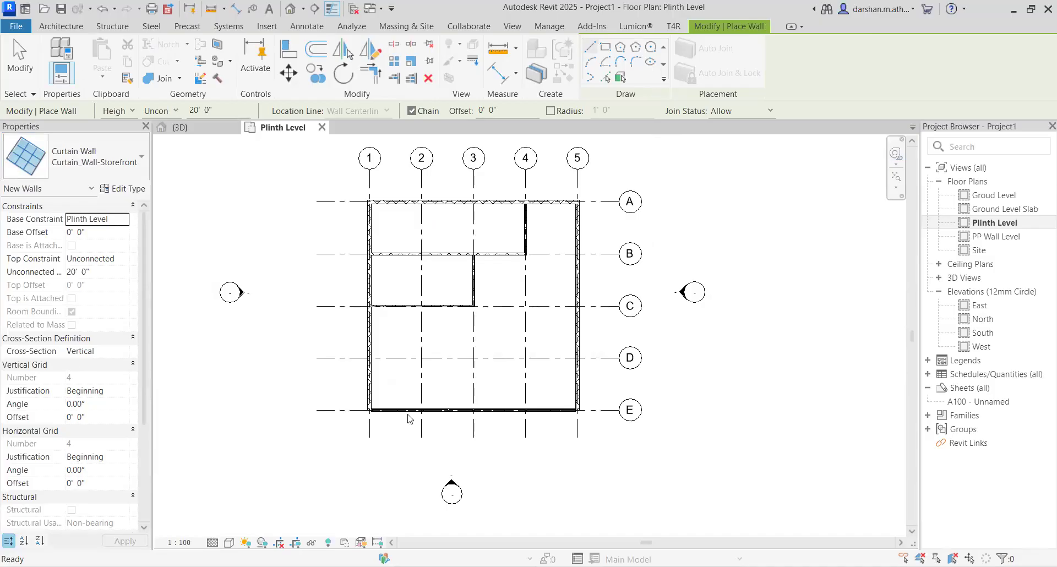
pyautogui.press('Escape')
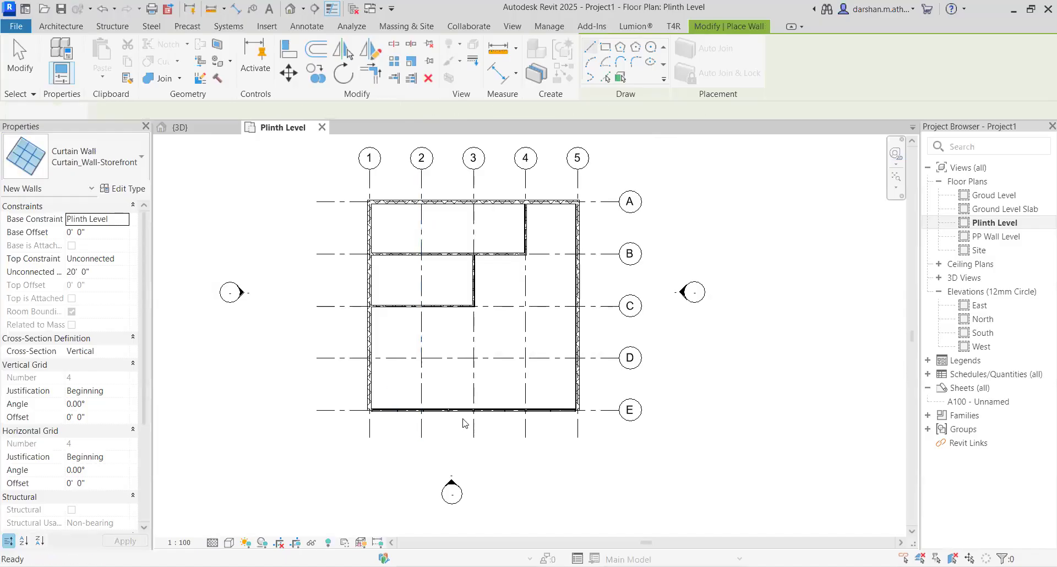
# Select the Curtain_Wall-Empty wall along grid line E between grids 1 and 3 and show it in the 3D view.
pyautogui.click(465, 411)
pyautogui.moveTo(465, 457); pyautogui.dragTo(462, 310, button='middle')
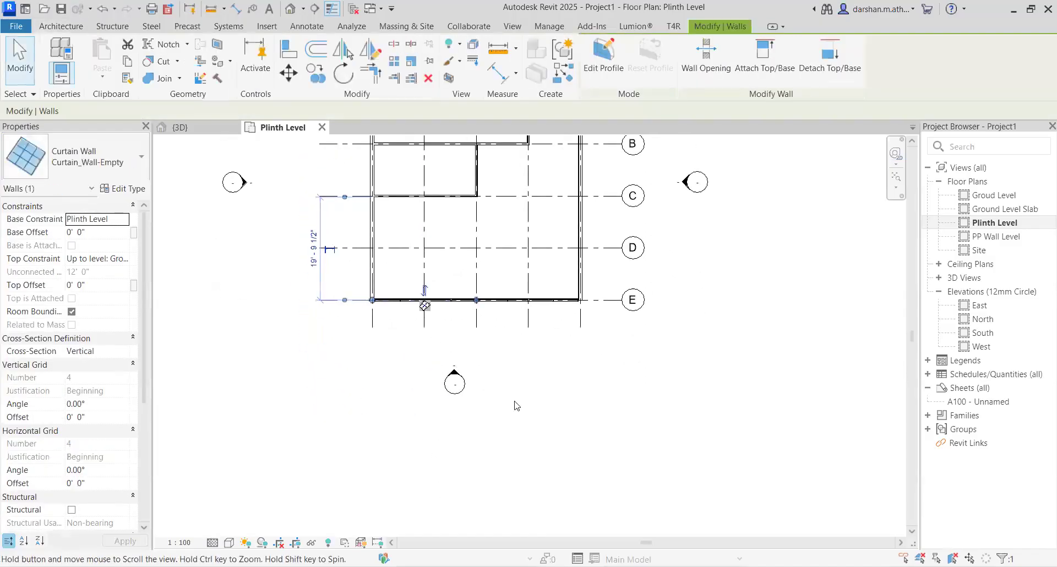
pyautogui.hotkey('ctrl', 'Tab')
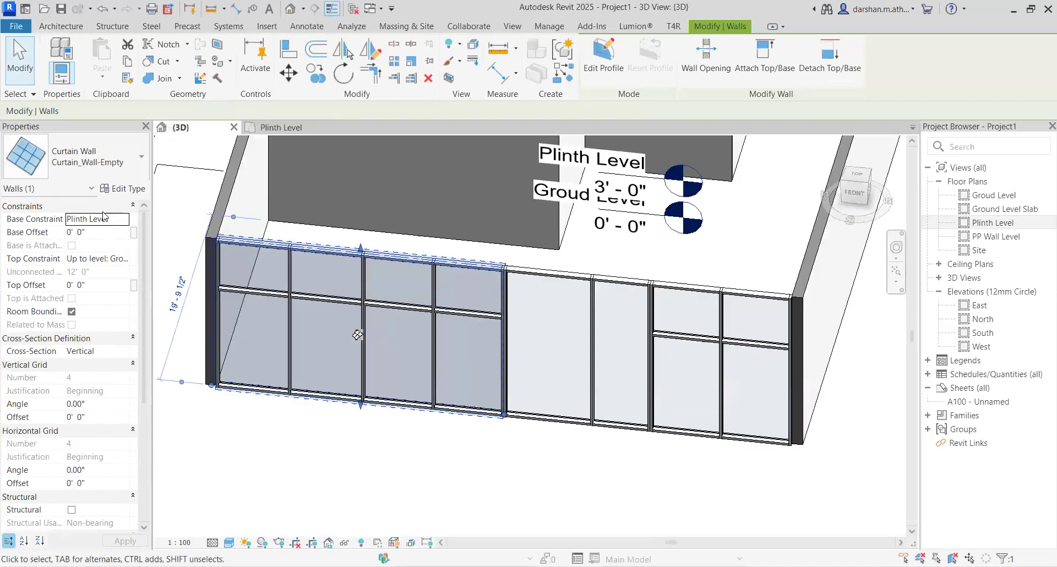
# Try duplicating the selected wall's type as Curtain_Wall-Empty 2 and look through its type parameters.
pyautogui.keyDown('shift'); pyautogui.moveTo(105, 207); pyautogui.dragTo(121, 192, button='middle'); pyautogui.keyUp('shift')
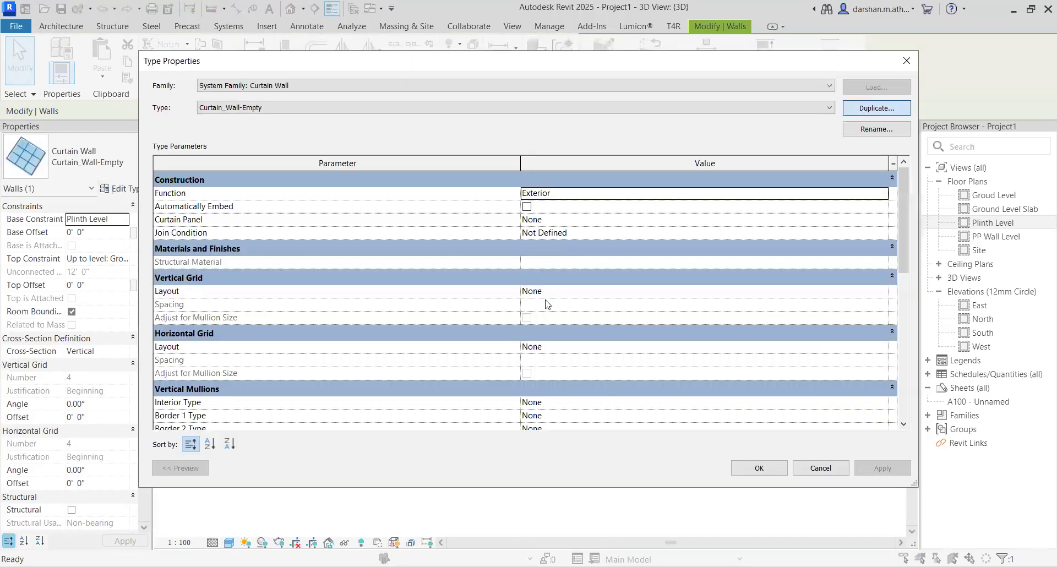
pyautogui.press('Return')
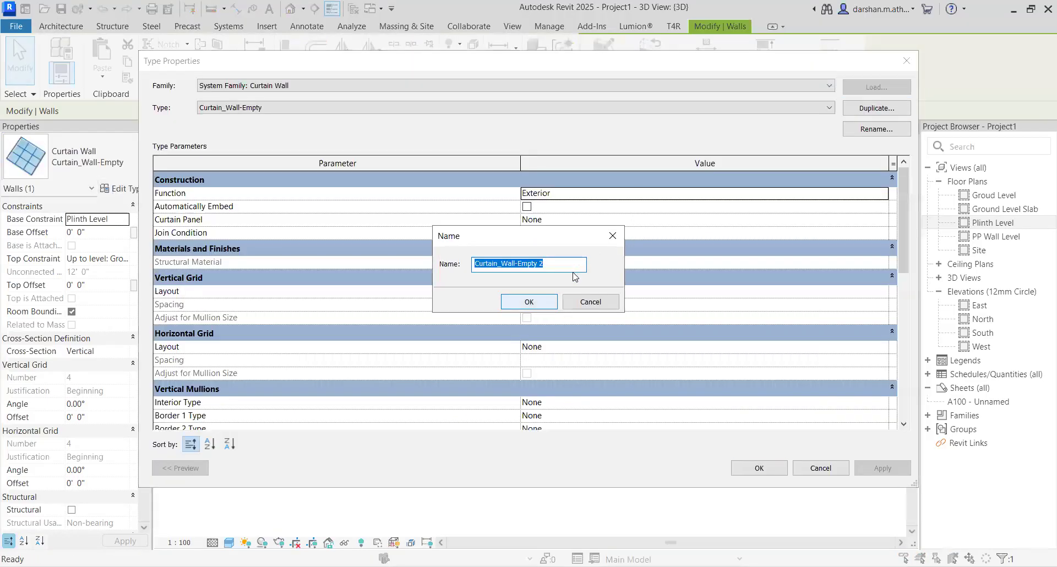
pyautogui.press('Return')
pyautogui.scroll(-2, 573, 272)
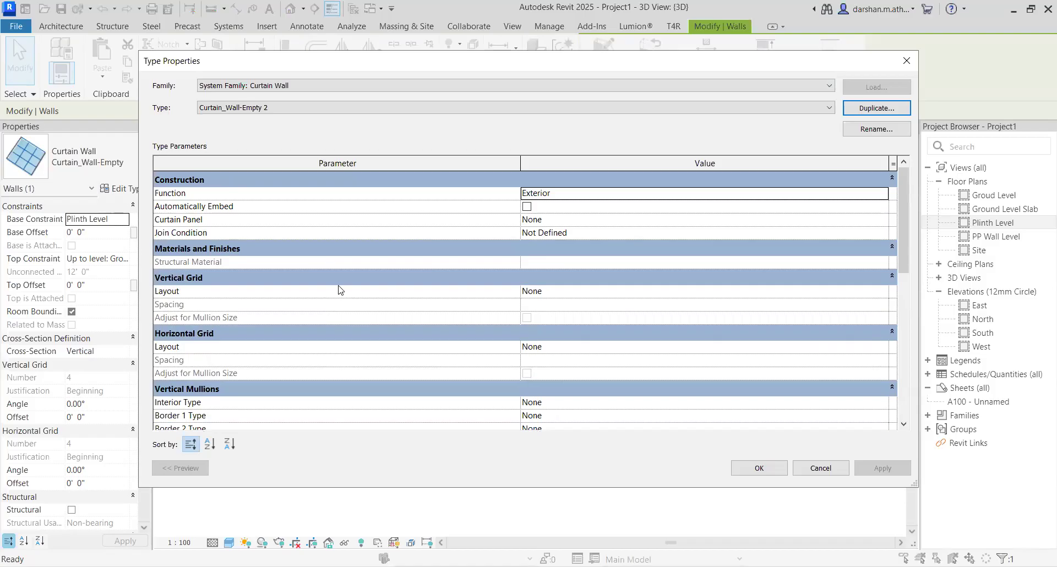
pyautogui.rightClick(338, 290)
pyautogui.click(555, 270)
pyautogui.scroll(-10, 440, 391)
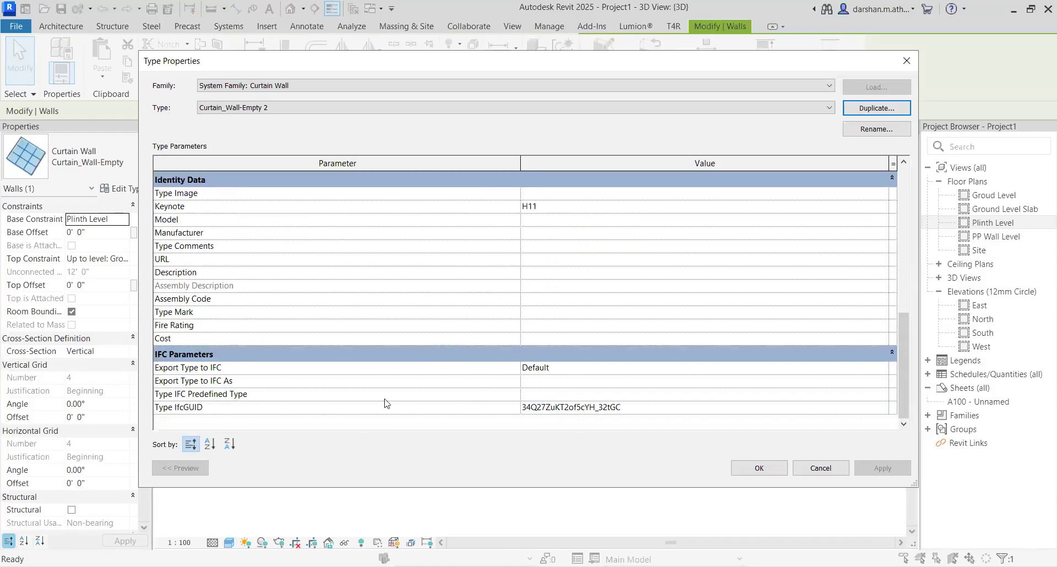
pyautogui.press('Escape')
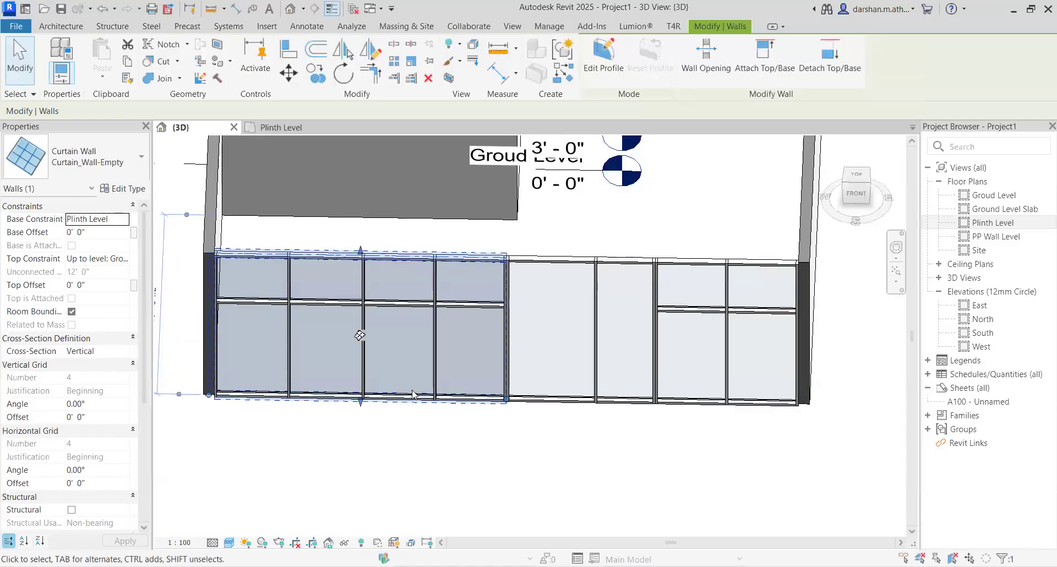
# Reselect the curtain wall and examine its type's function, grid layout and mullion parameters without applying changes.
pyautogui.press('Escape')
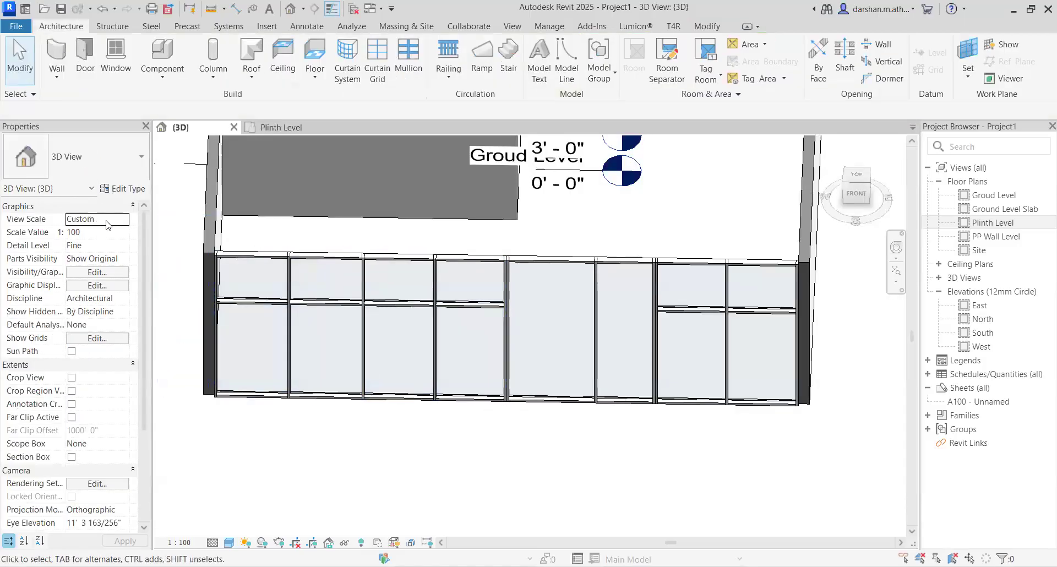
pyautogui.click(411, 393)
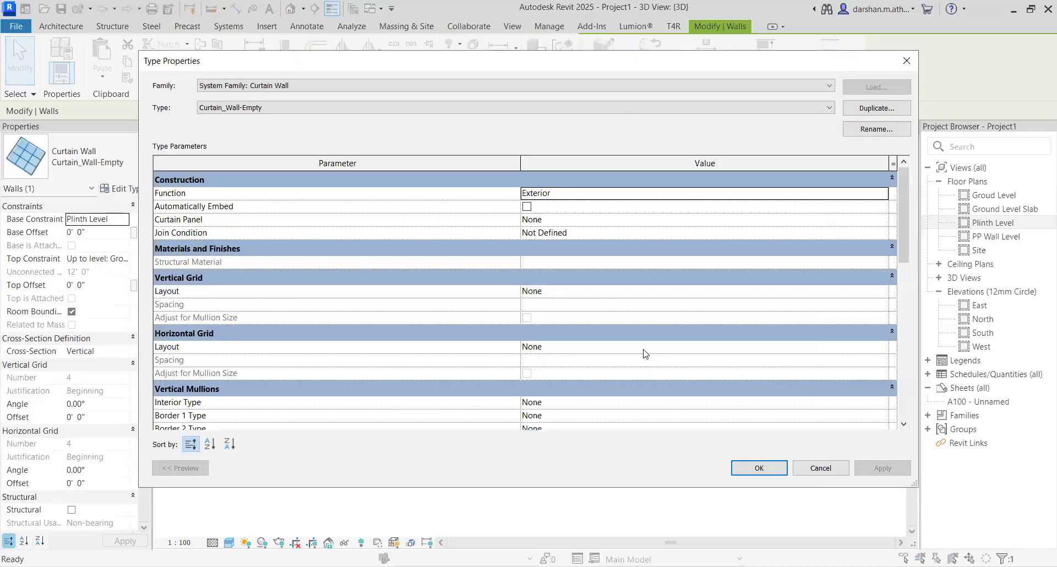
pyautogui.scroll(-8, 646, 354)
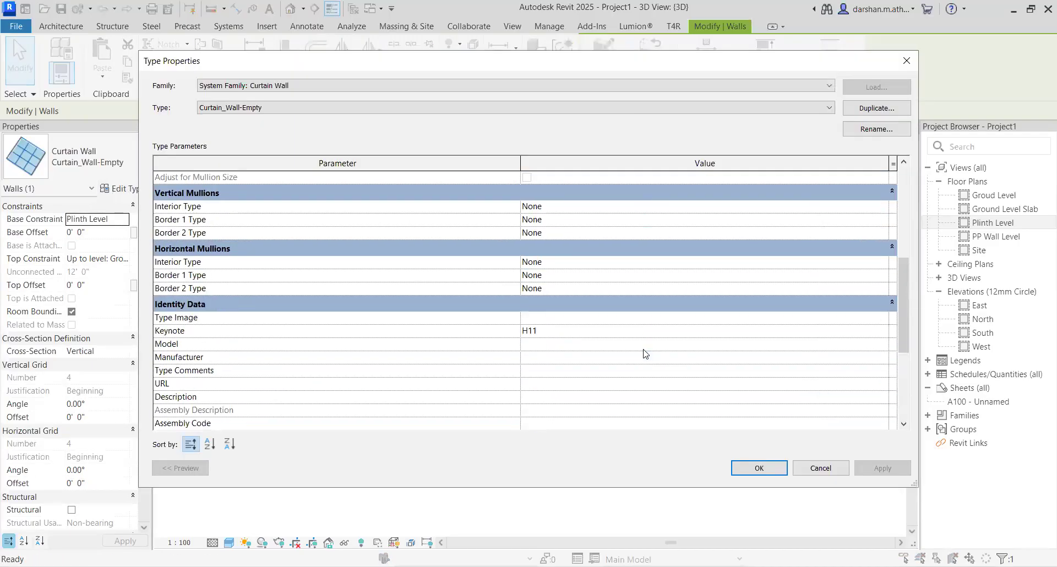
pyautogui.scroll(8, 644, 351)
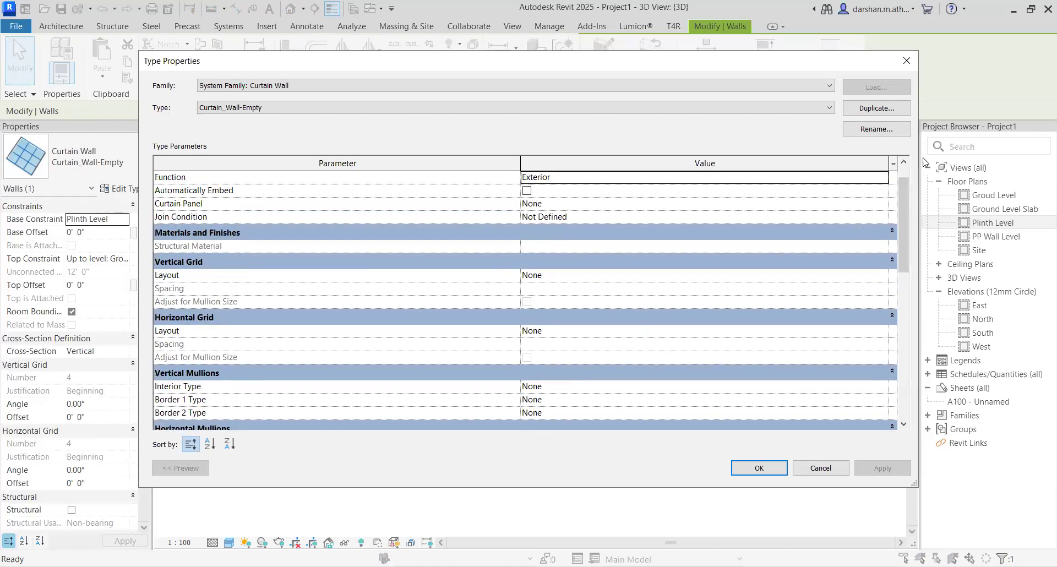
pyautogui.scroll(1, 893, 189)
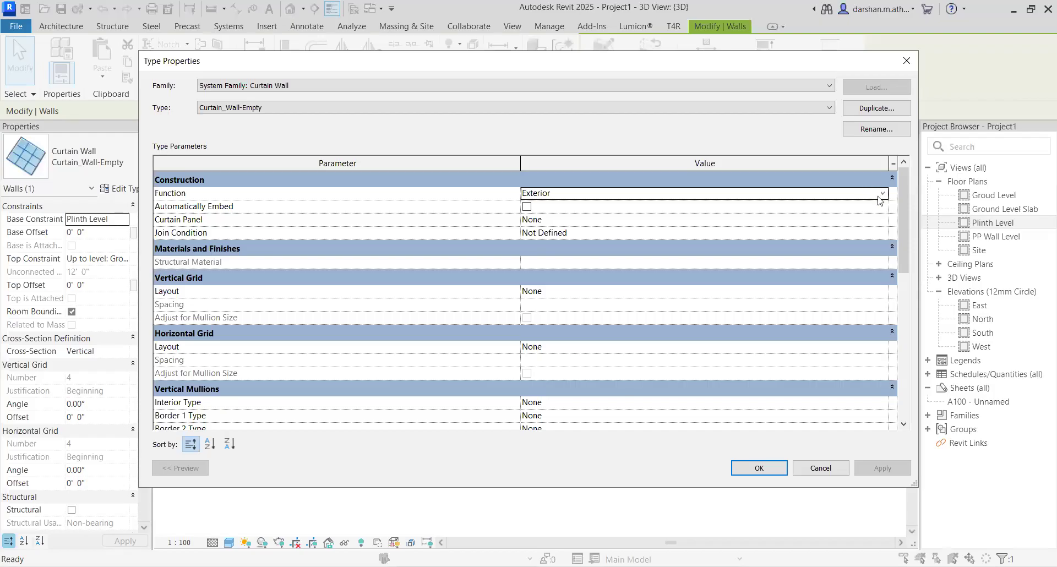
pyautogui.click(881, 196)
pyautogui.click(881, 196)
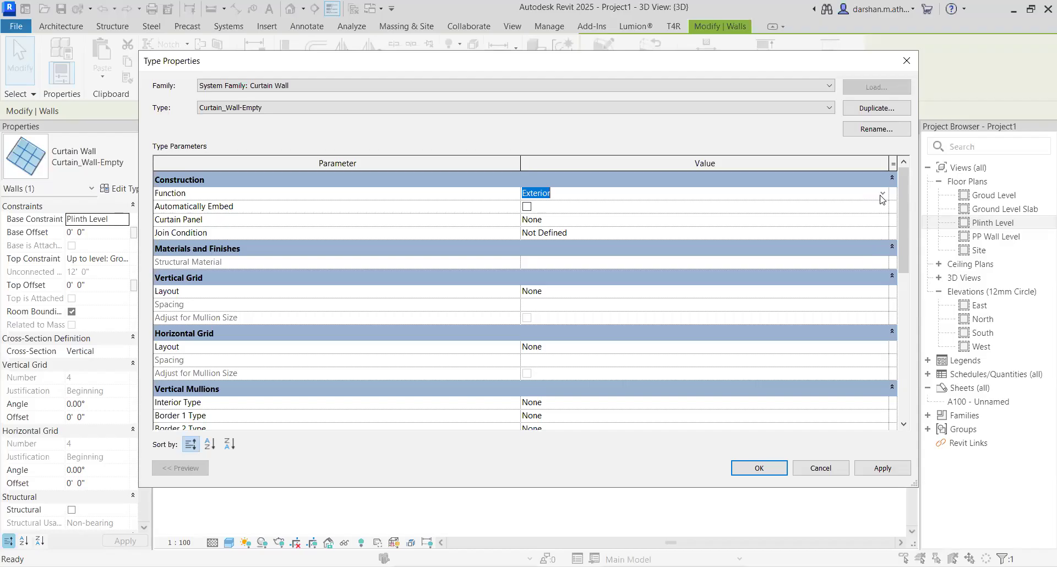
pyautogui.click(824, 469)
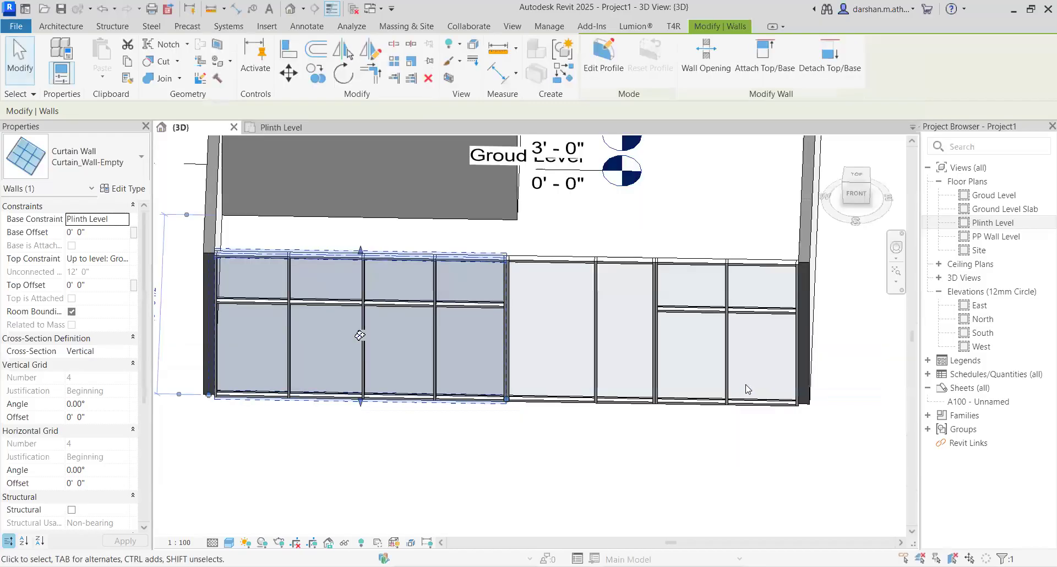
# Inspect the curtain wall from its corner and review its type's Function options, identity data and IFC parameters.
pyautogui.scroll(-1, 748, 389)
pyautogui.click(458, 433)
pyautogui.keyDown('shift'); pyautogui.moveTo(473, 433); pyautogui.dragTo(545, 395, button='middle'); pyautogui.keyUp('shift')
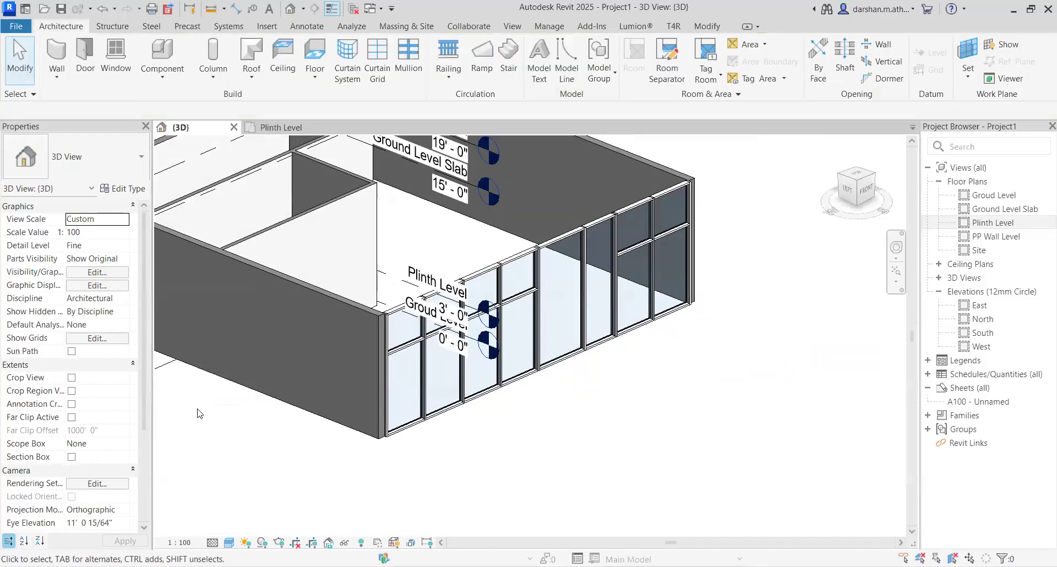
pyautogui.click(420, 410)
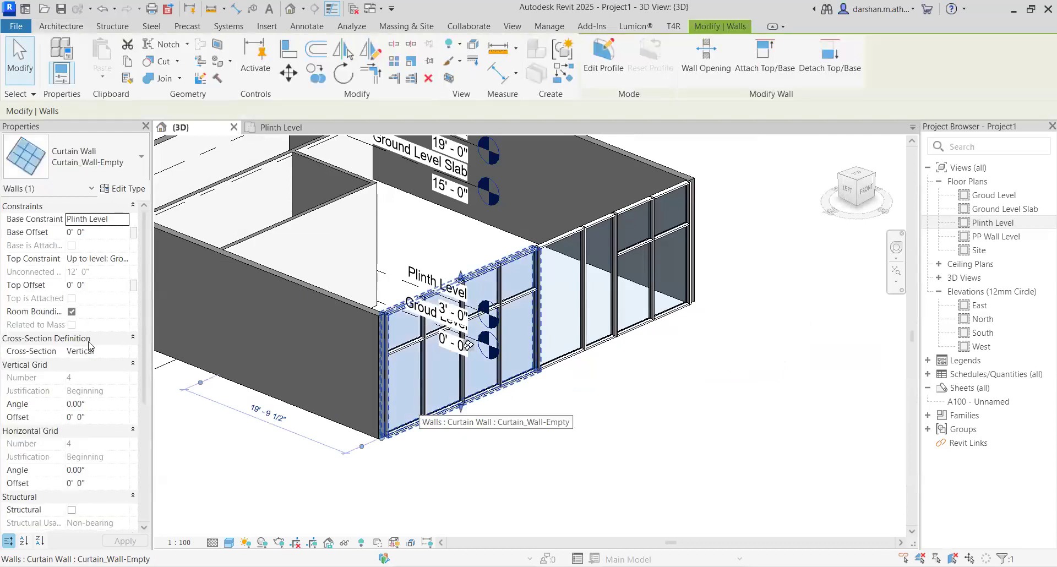
pyautogui.click(130, 186)
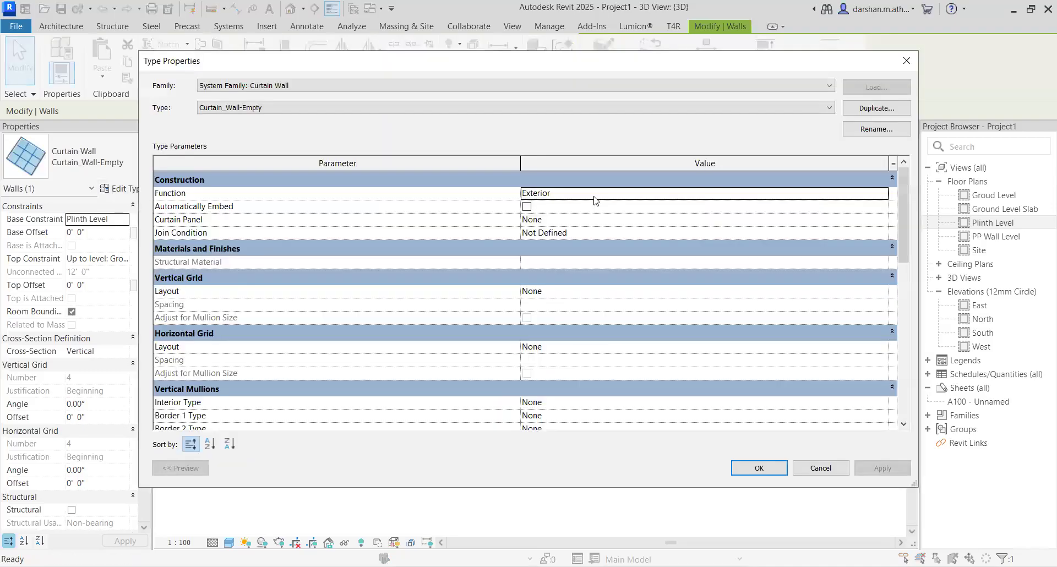
pyautogui.click(650, 194)
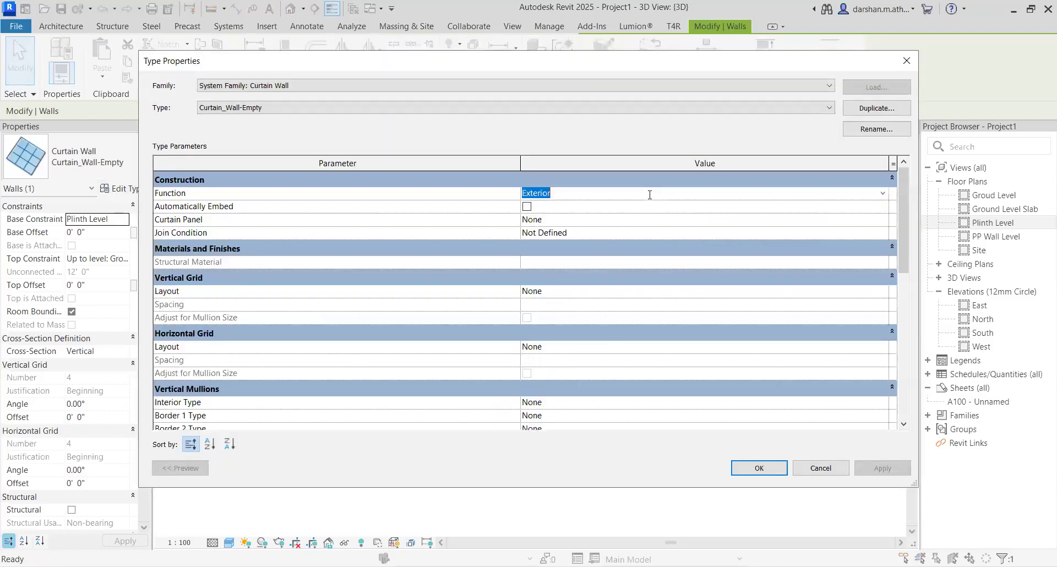
pyautogui.click(884, 194)
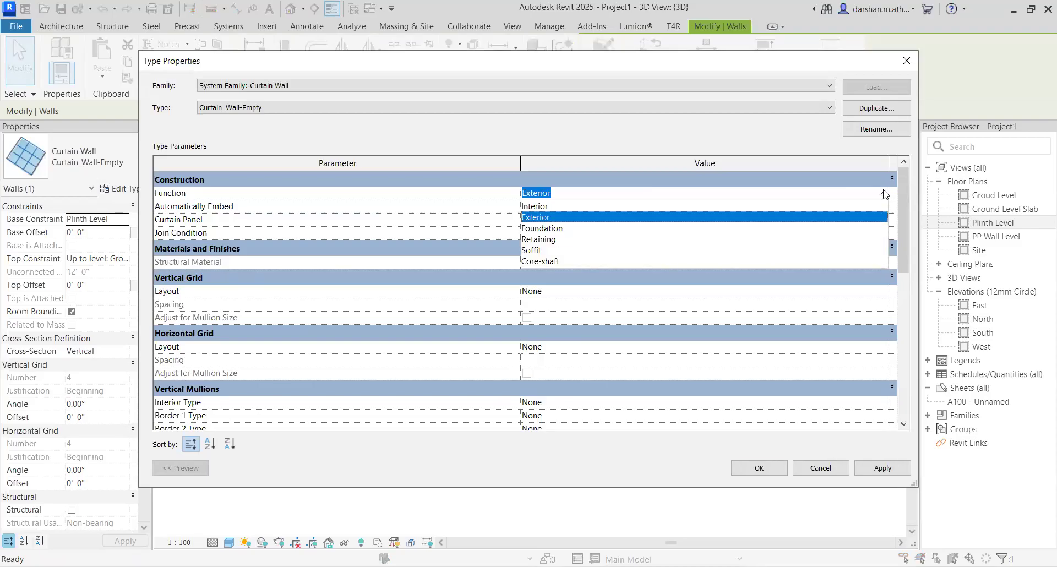
pyautogui.click(743, 317)
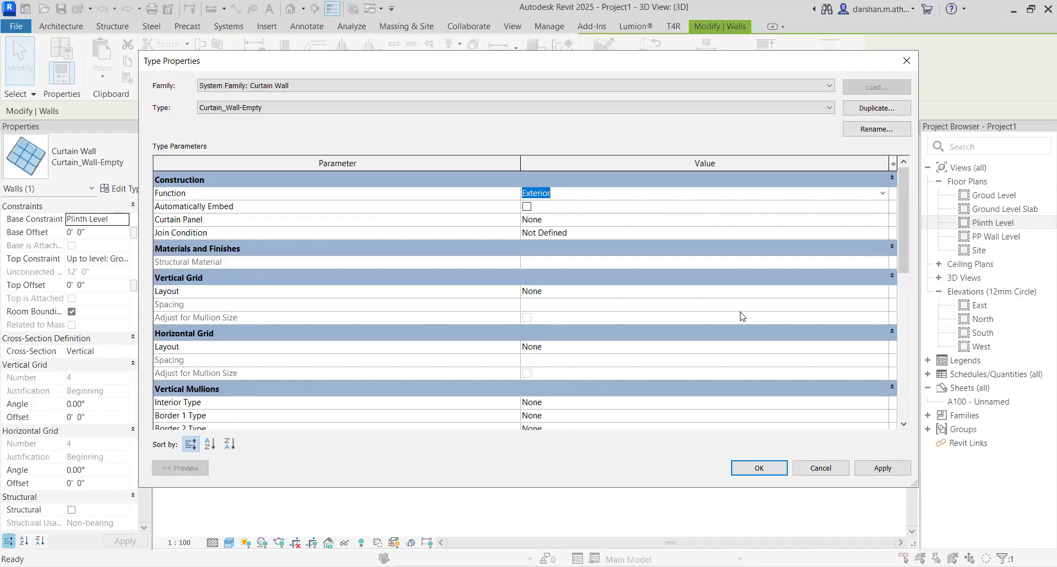
pyautogui.scroll(-8, 743, 317)
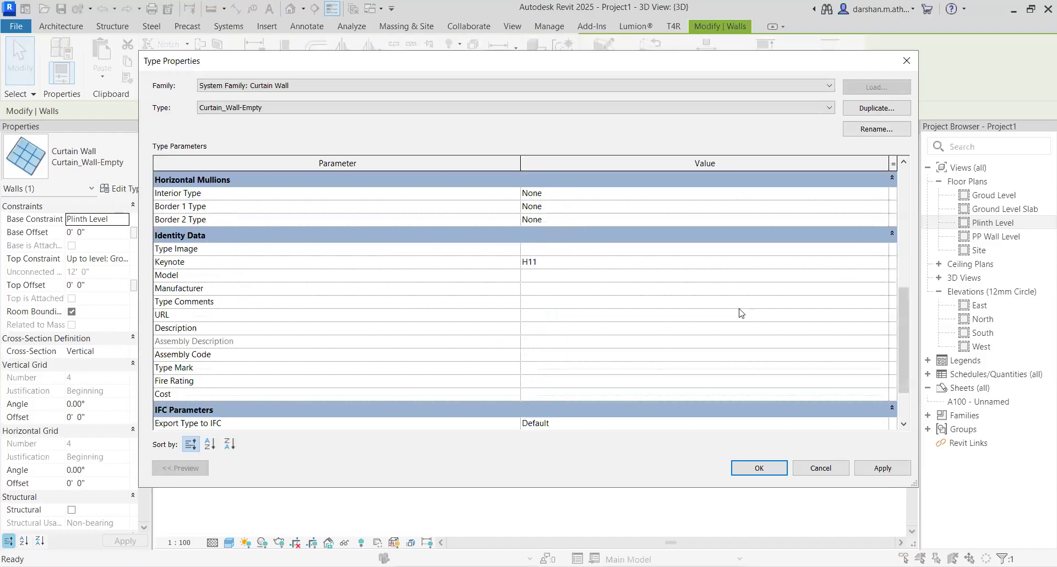
pyautogui.click(834, 473)
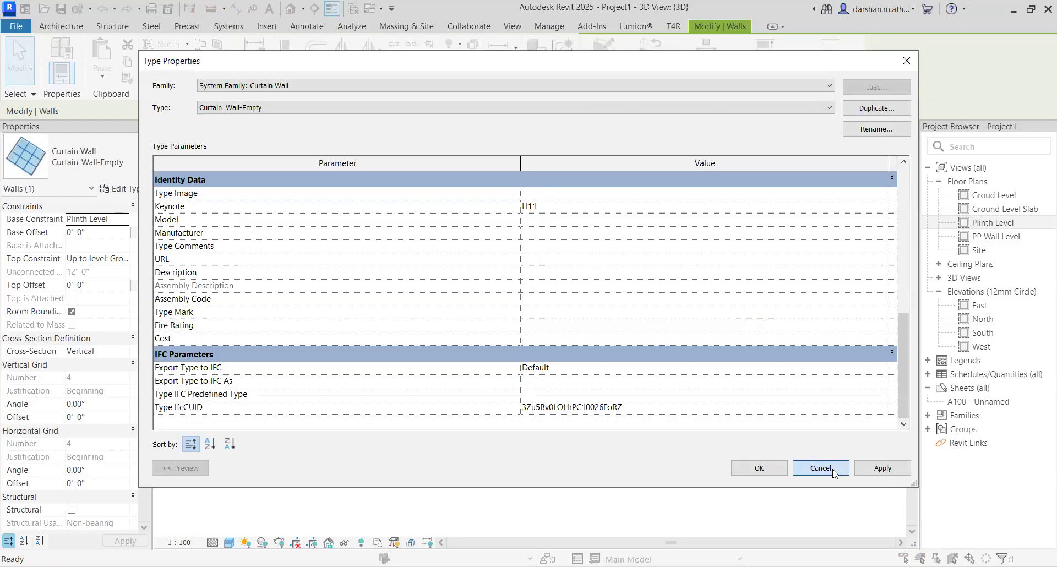
pyautogui.click(821, 468)
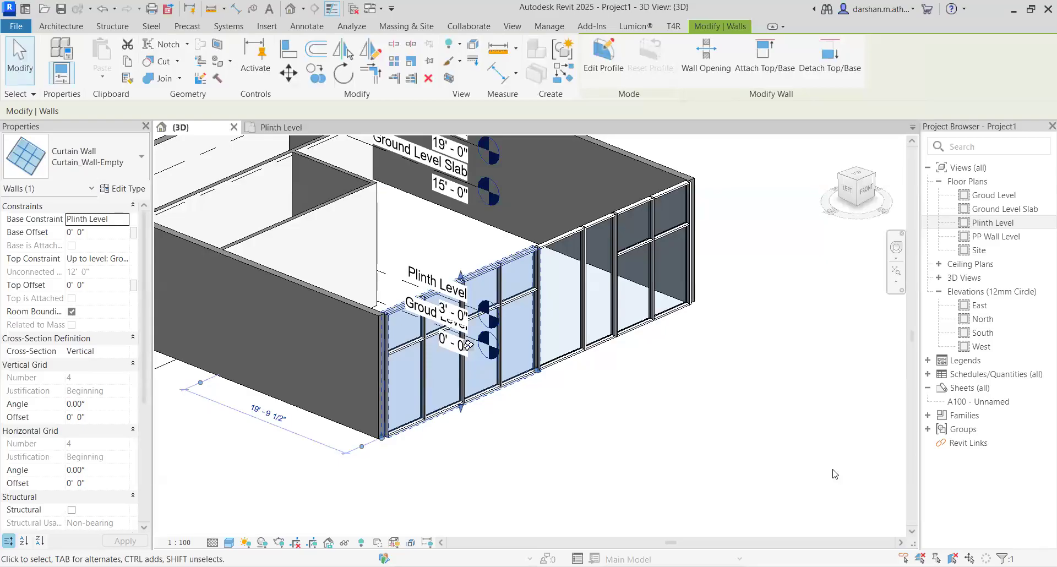
# Examine the curtain wall's mullions from above and select a vertical 50x150mm mullion.
pyautogui.scroll(5, 488, 394)
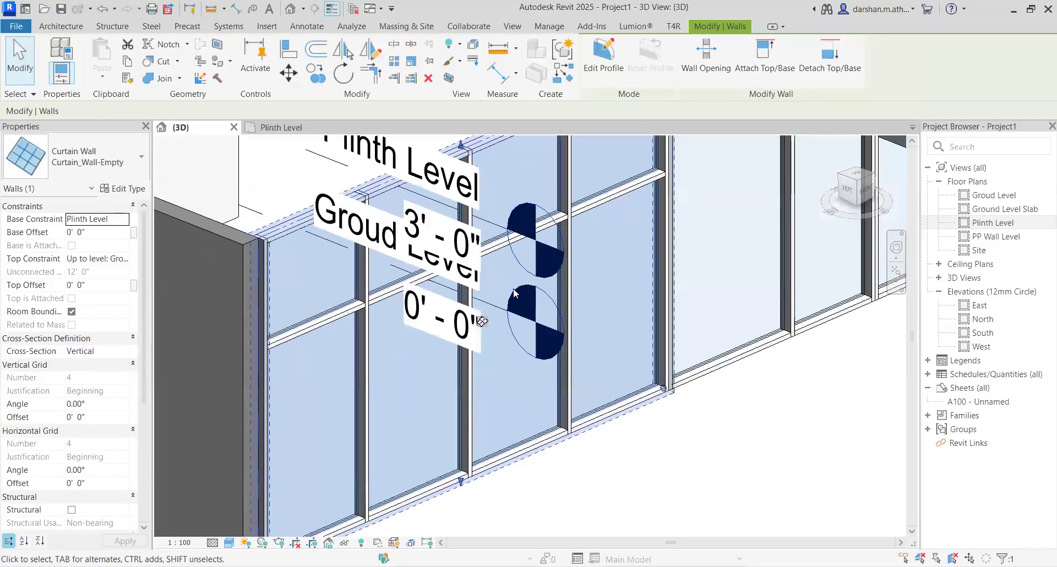
pyautogui.scroll(-3, 515, 293)
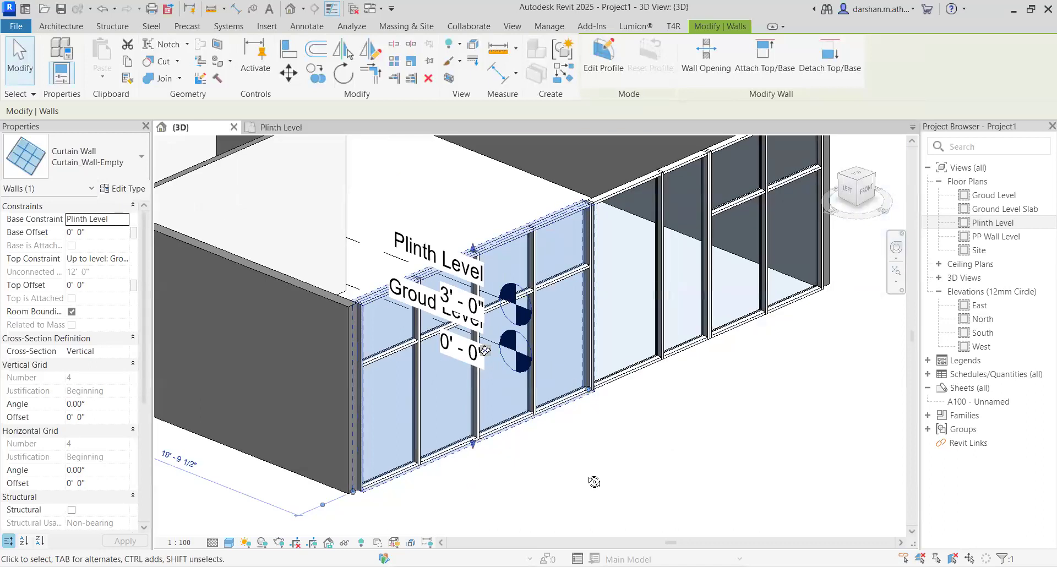
pyautogui.keyDown('shift'); pyautogui.moveTo(556, 308); pyautogui.dragTo(468, 264, button='middle'); pyautogui.keyUp('shift')
pyautogui.scroll(3, 503, 369)
pyautogui.moveTo(497, 324); pyautogui.dragTo(518, 432, button='middle')
pyautogui.moveTo(480, 382)
pyautogui.keyDown('shift'); pyautogui.mouseDown(button='middle')
pyautogui.moveTo(493, 367)
pyautogui.moveTo(479, 401)
pyautogui.mouseUp(button='middle'); pyautogui.keyUp('shift')
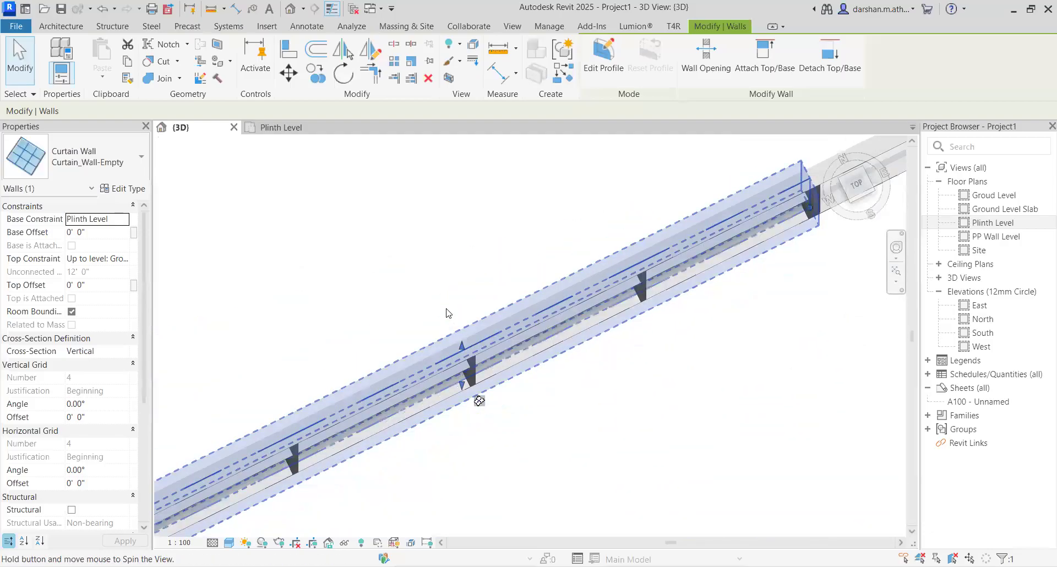
pyautogui.scroll(5, 462, 401)
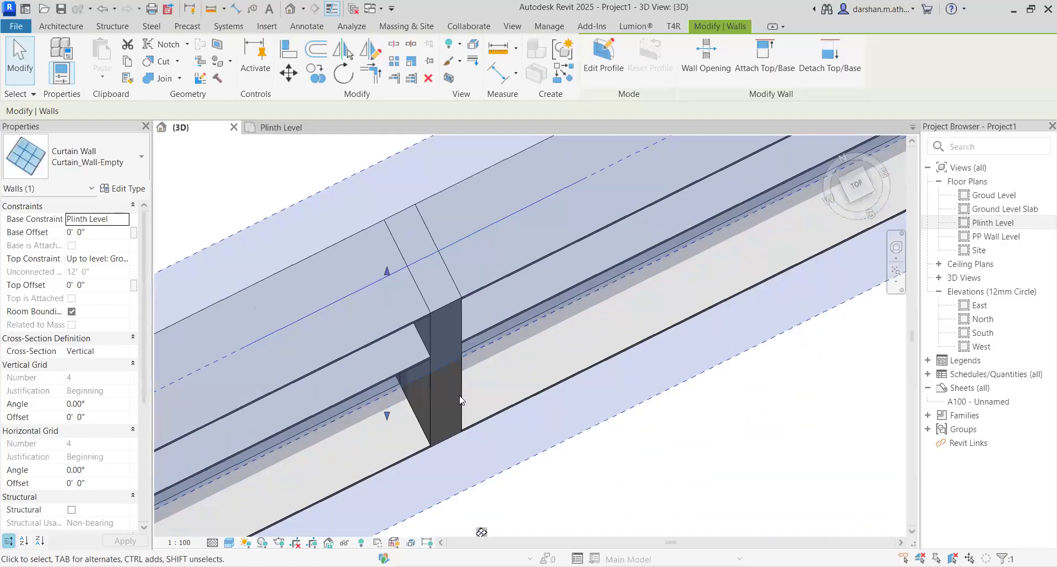
pyautogui.press('Escape')
pyautogui.click(459, 375)
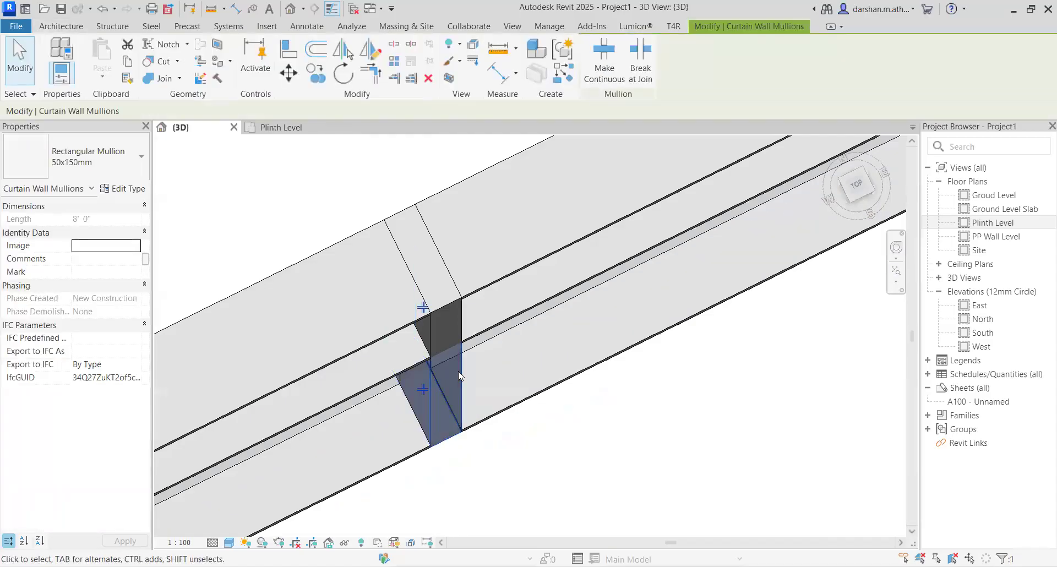
# Change the selected vertical mullion to the Circular Mullion 50mm_Radius type.
pyautogui.click(110, 160)
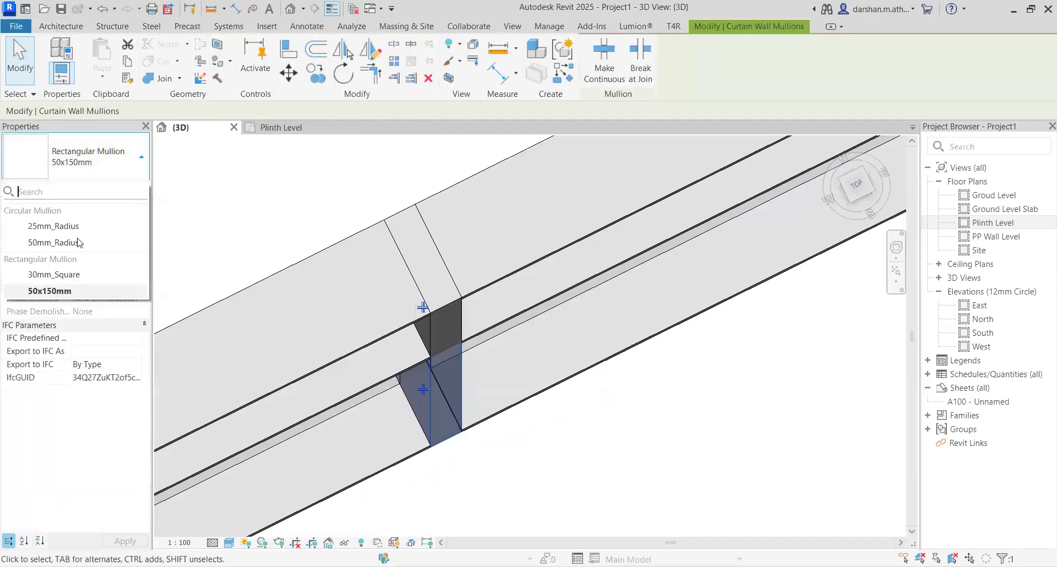
pyautogui.click(79, 243)
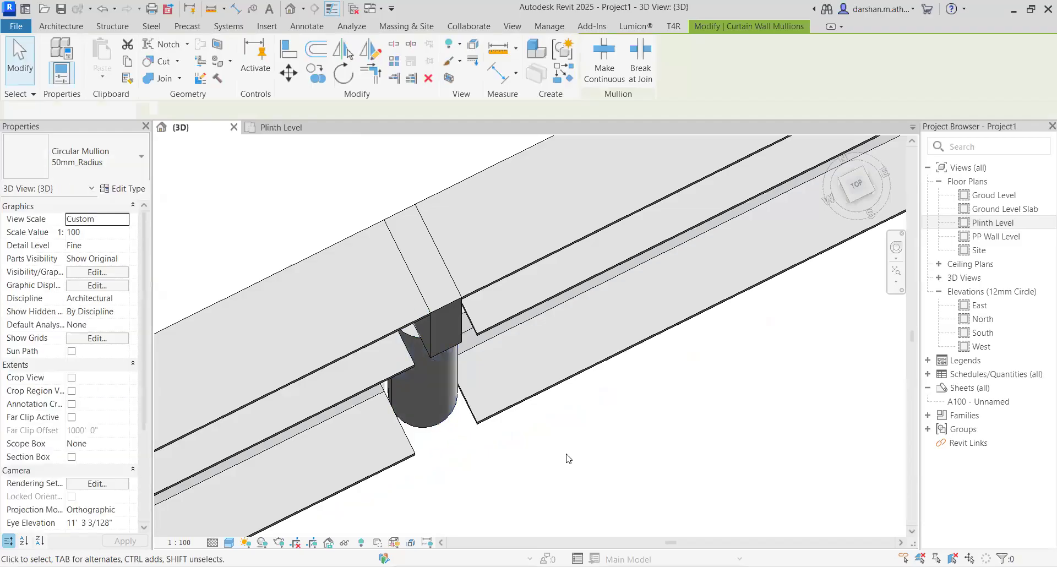
pyautogui.click(571, 473)
pyautogui.keyDown('shift'); pyautogui.moveTo(548, 313); pyautogui.dragTo(329, 338, button='middle'); pyautogui.keyUp('shift')
pyautogui.scroll(-2, 327, 333)
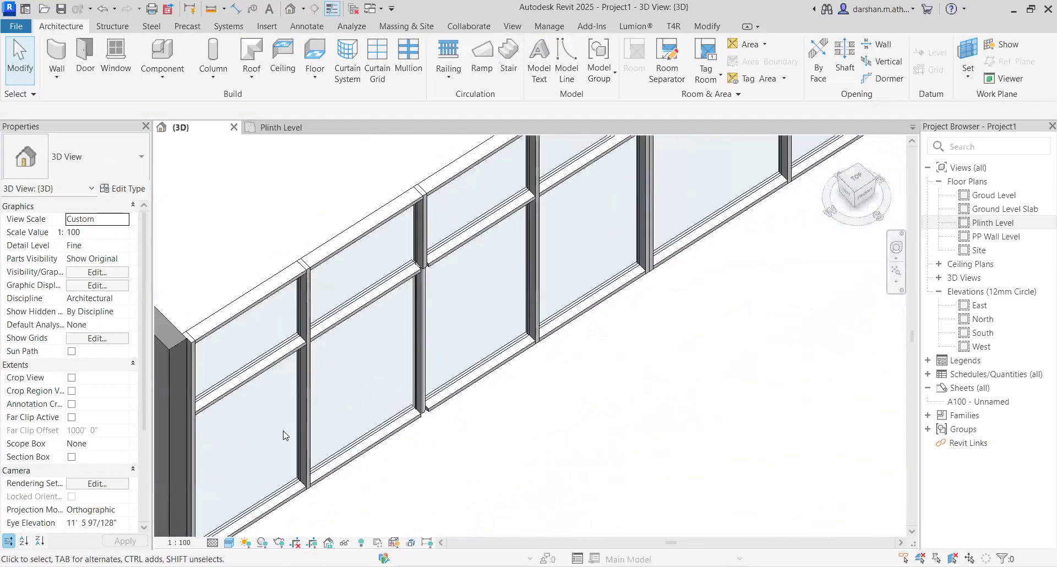
pyautogui.keyDown('shift'); pyautogui.moveTo(284, 434); pyautogui.dragTo(288, 432, button='middle'); pyautogui.keyUp('shift')
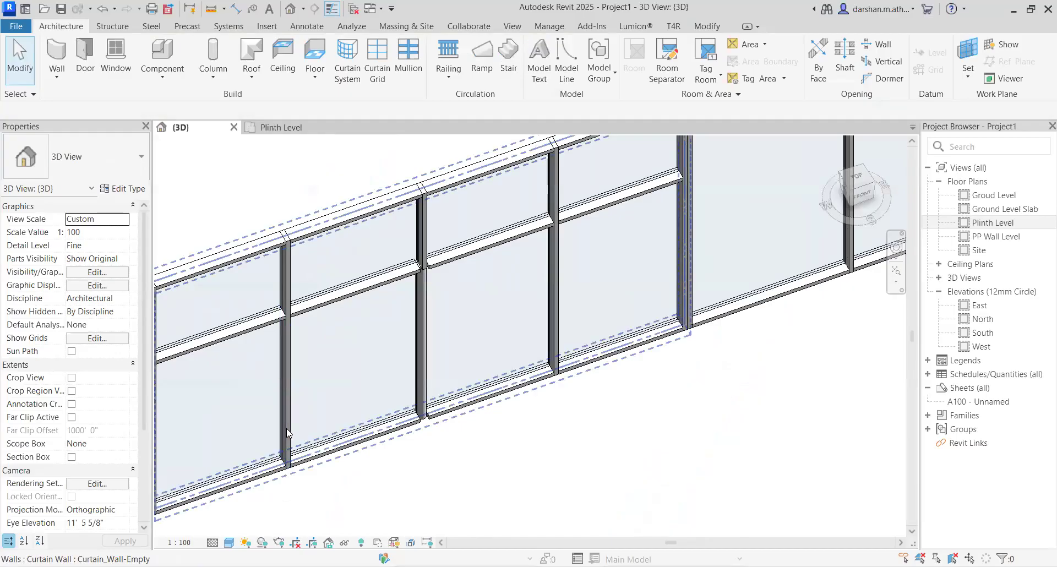
pyautogui.click(285, 421)
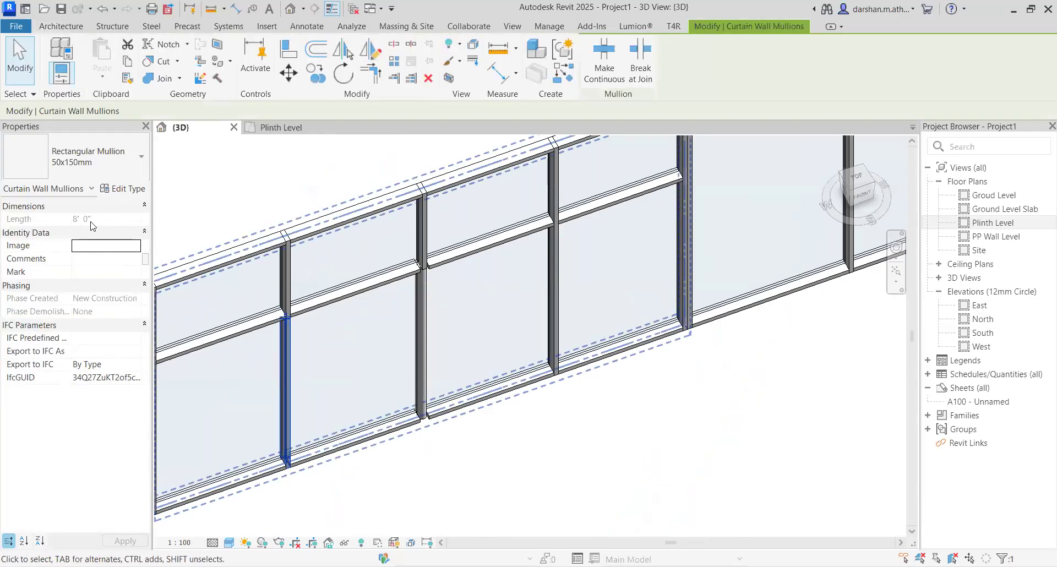
pyautogui.click(74, 279)
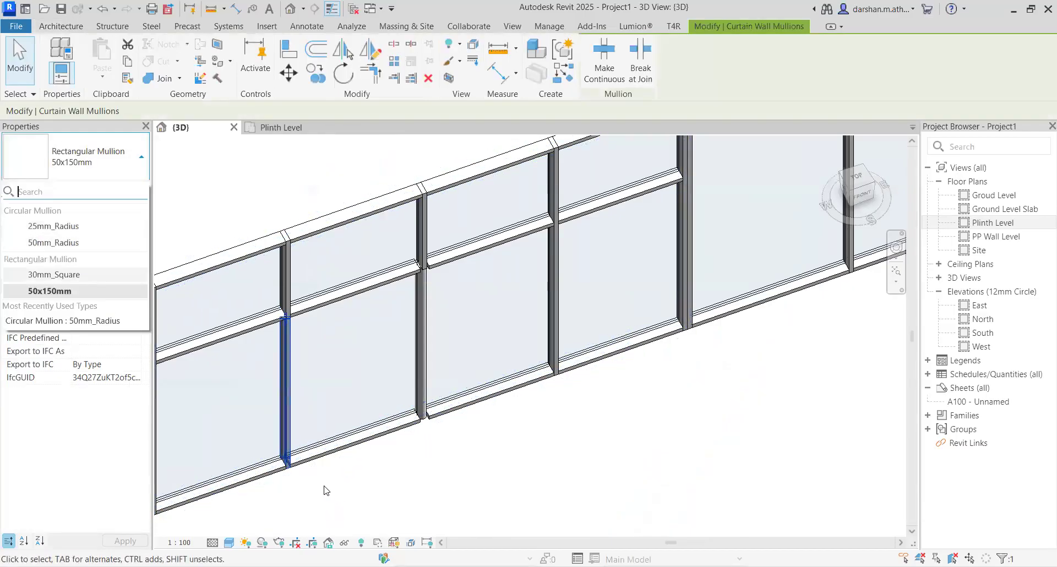
pyautogui.press('Escape')
# Select all 50x150mm rectangular mullions in the entire project and change them to the 30mm_Square type.
pyautogui.scroll(5, 286, 466)
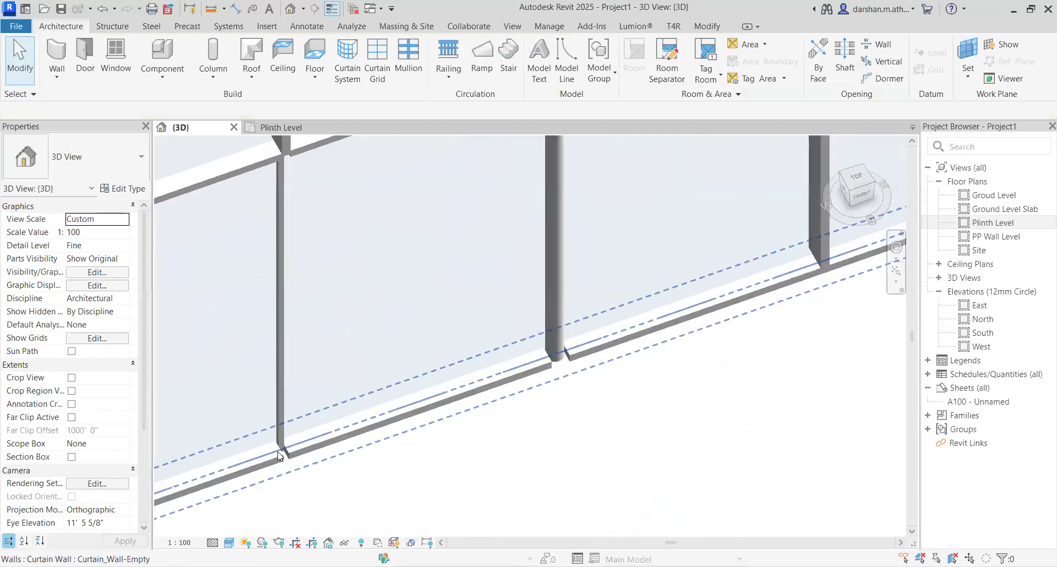
pyautogui.click(279, 456)
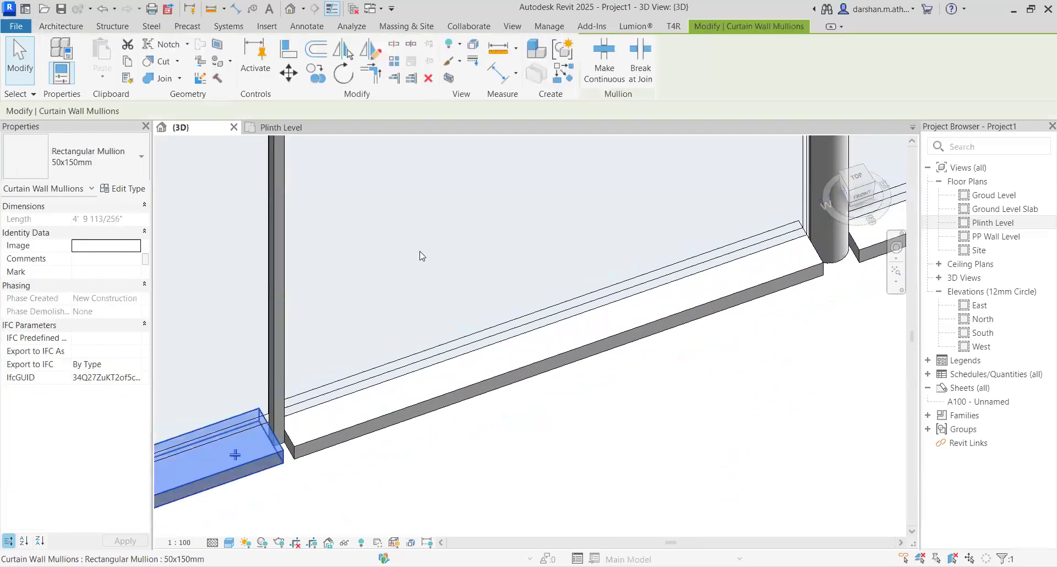
pyautogui.rightClick(279, 451)
pyautogui.moveTo(386, 246)
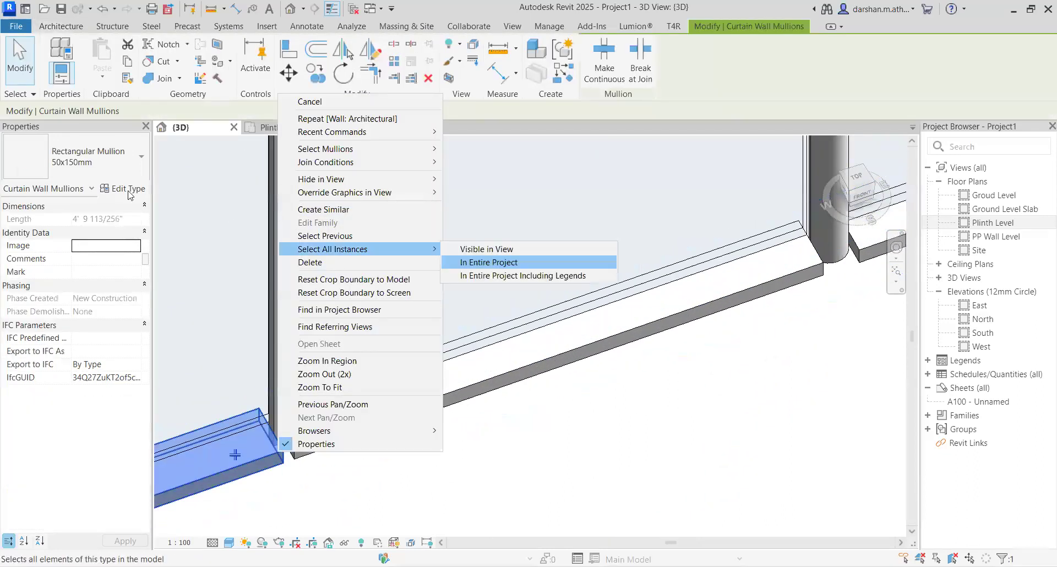
pyautogui.click(479, 262)
pyautogui.click(141, 166)
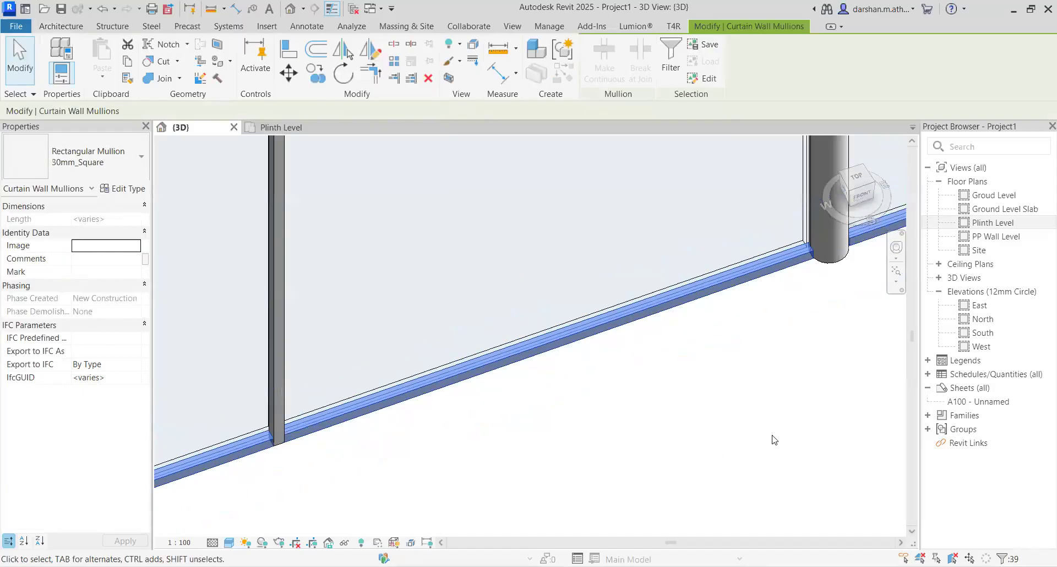
pyautogui.scroll(-3, 774, 439)
pyautogui.click(819, 435)
# Examine how the circular mullion meets the square mullions and view the curtain wall facade from the front.
pyautogui.moveTo(819, 435); pyautogui.dragTo(620, 450, button='middle')
pyautogui.scroll(-2, 729, 425)
pyautogui.keyDown('shift'); pyautogui.moveTo(729, 429); pyautogui.dragTo(588, 350, button='middle'); pyautogui.keyUp('shift')
pyautogui.scroll(8, 645, 348)
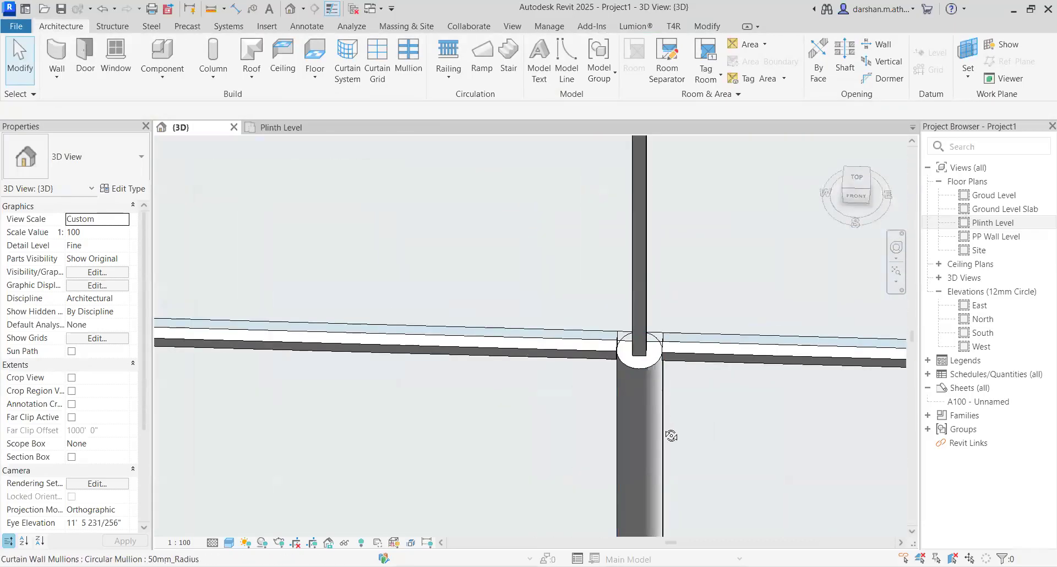
pyautogui.keyDown('shift'); pyautogui.moveTo(689, 507); pyautogui.dragTo(732, 463, button='middle'); pyautogui.keyUp('shift')
pyautogui.keyDown('shift'); pyautogui.moveTo(601, 343); pyautogui.dragTo(503, 414, button='middle'); pyautogui.keyUp('shift')
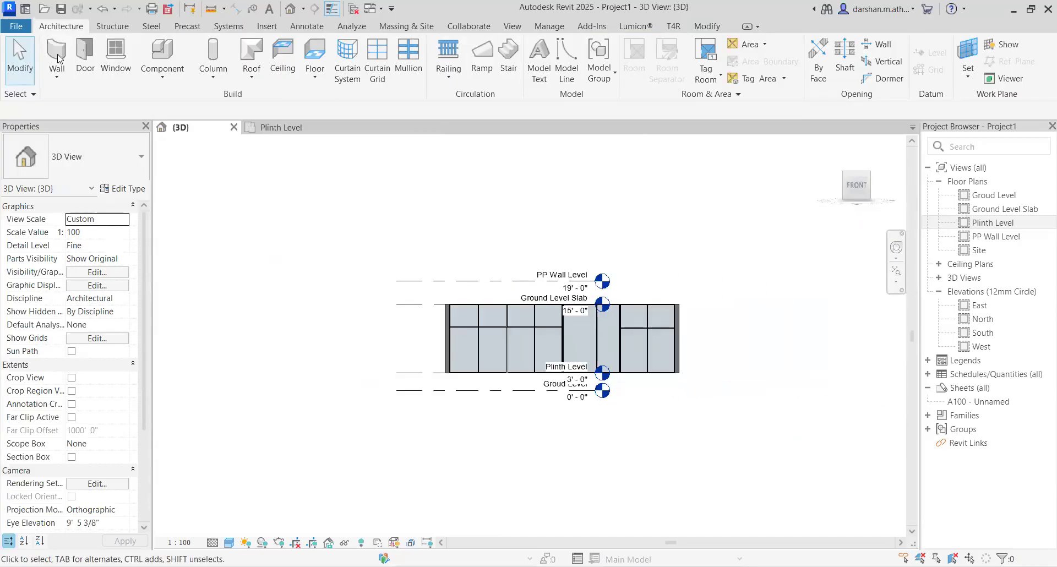
# In the Plinth Level plan, draw a Stacked_Wall-Partn_12P-70MStd-12P wall about 19' 7 1/2" long, 9' 0" in front of the curtain wall.
pyautogui.click(275, 134)
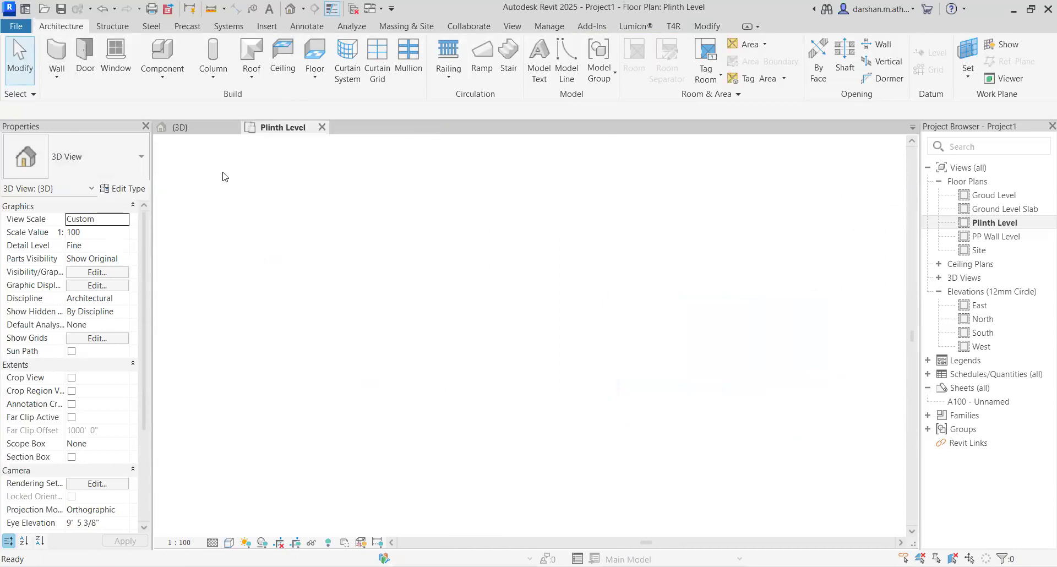
pyautogui.click(94, 156)
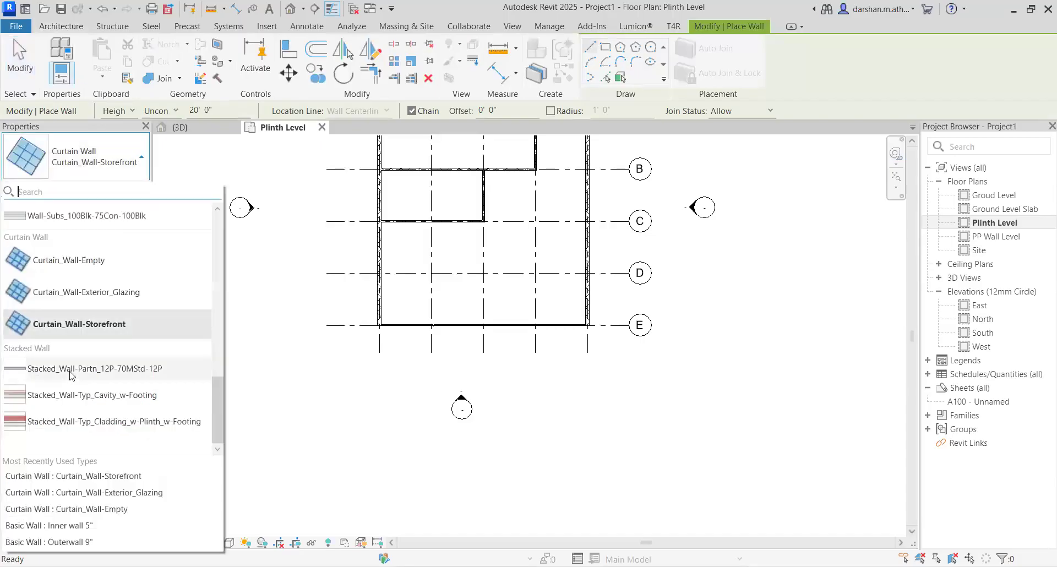
pyautogui.moveTo(71, 375)
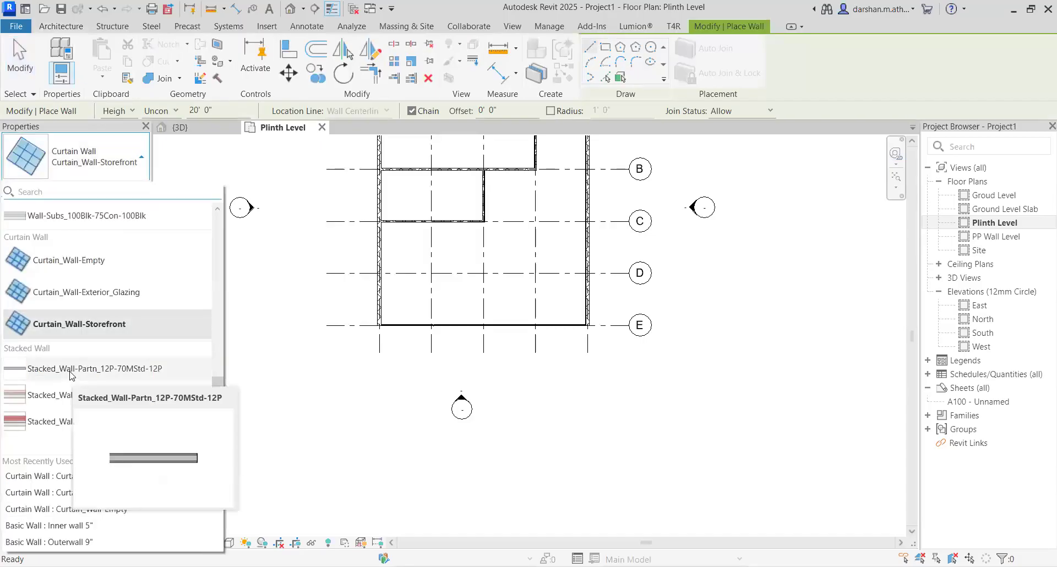
pyautogui.click(381, 373)
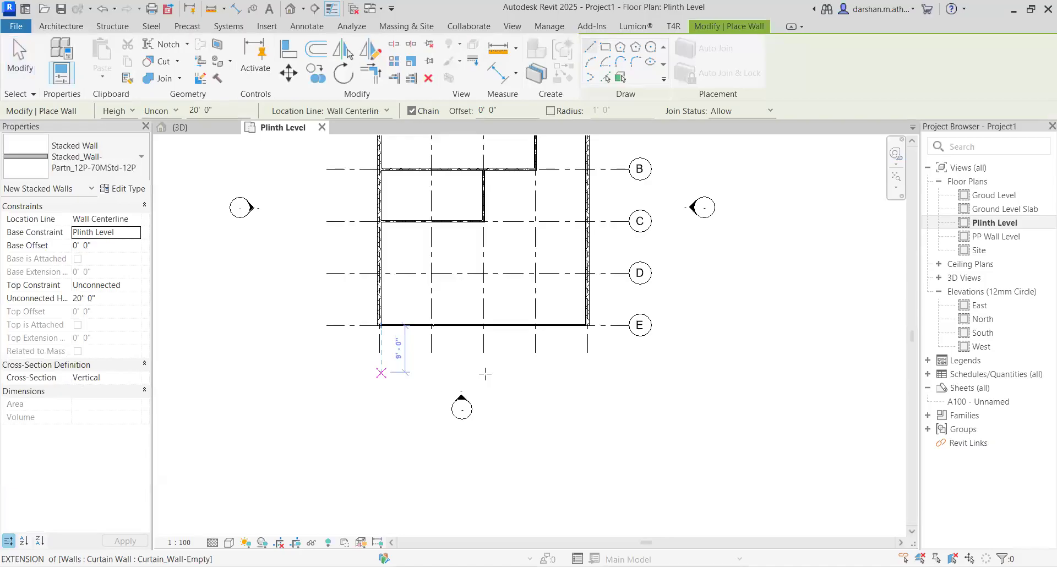
pyautogui.click(484, 372)
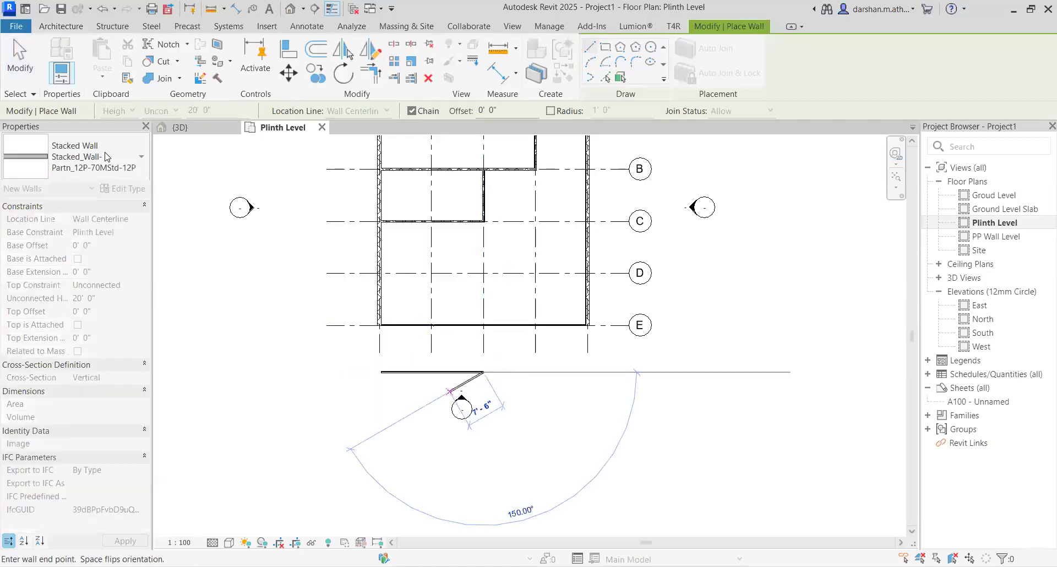
# Continue from the partition wall's end with a Stacked_Wall-Typ_Cavity_w-Footing wall about 11' 6" long.
pyautogui.click(104, 157)
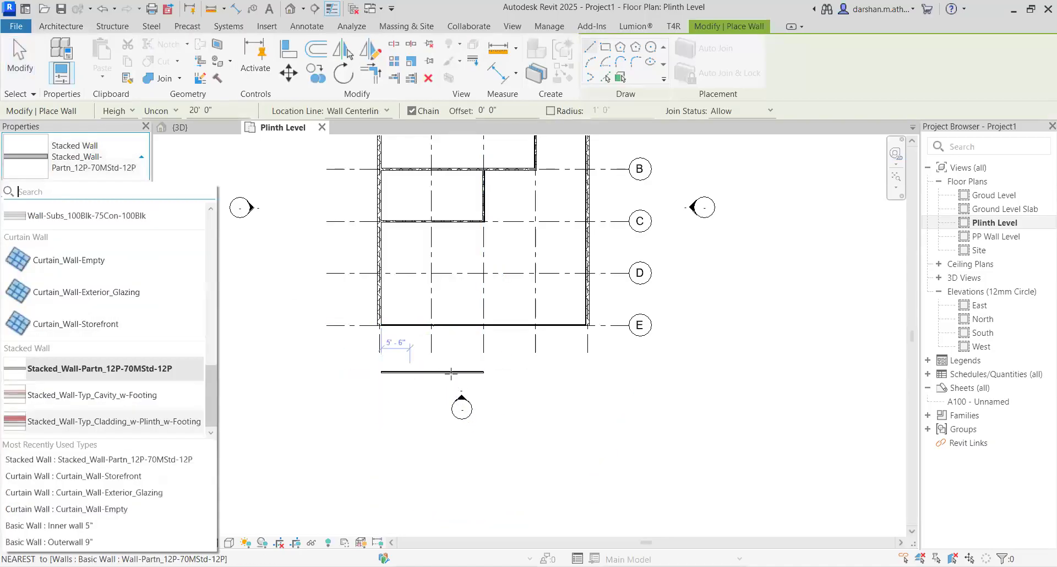
pyautogui.click(92, 395)
pyautogui.click(484, 373)
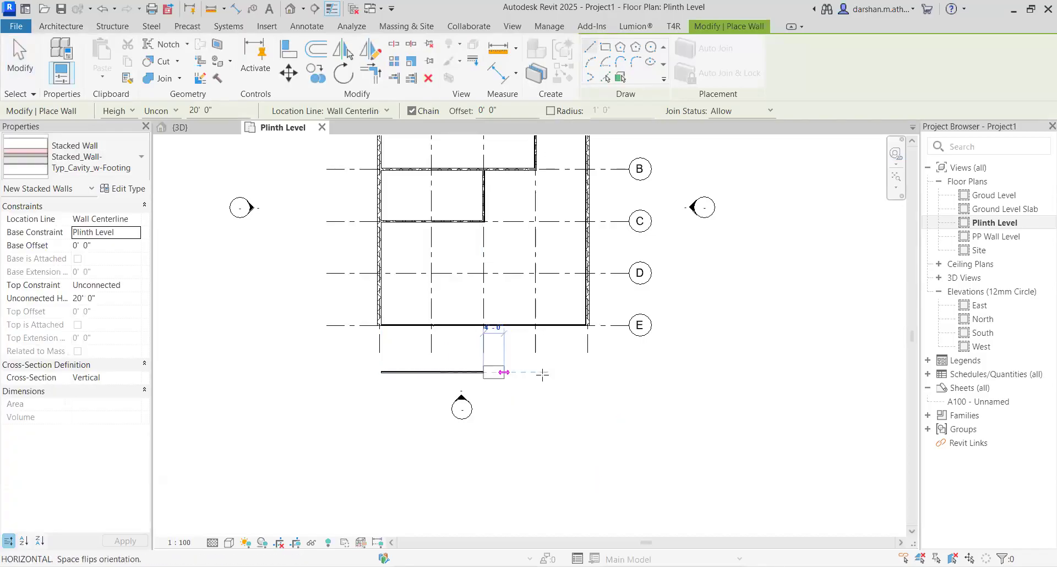
pyautogui.press('Escape')
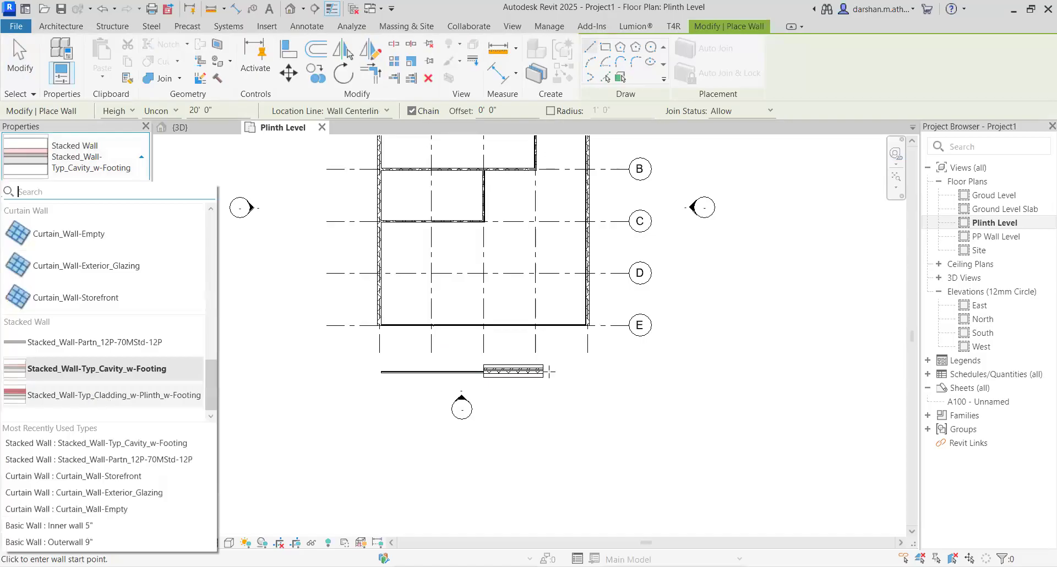
# Extend the row from the cavity wall's end to grid 5 with a Stacked_Wall-Typ_Cladding_w-Plinth_w-Footing wall 8' 6" long.
pyautogui.scroll(2, 549, 371)
pyautogui.click(569, 364)
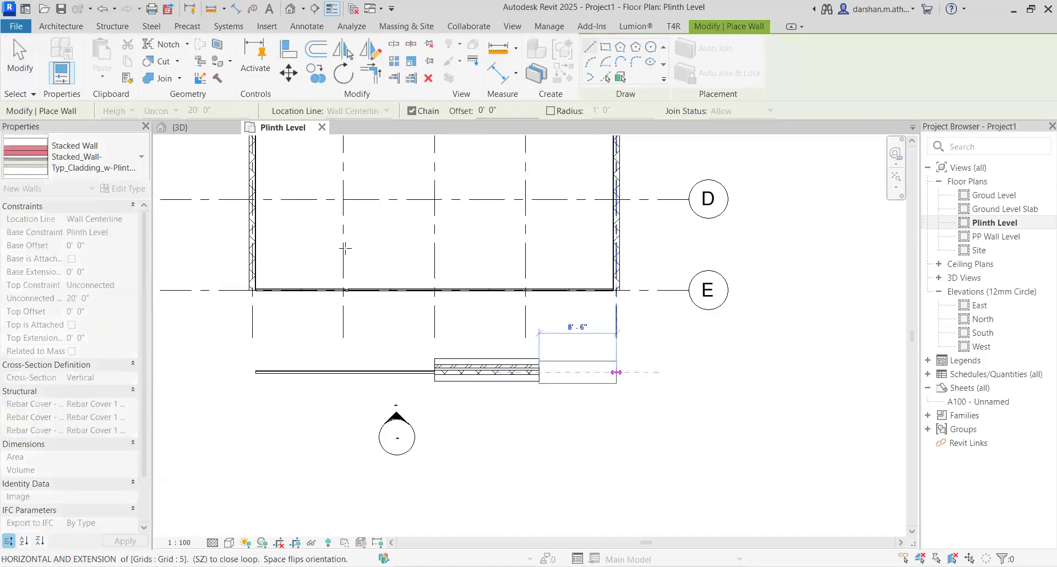
pyautogui.click(616, 372)
pyautogui.press('Escape')
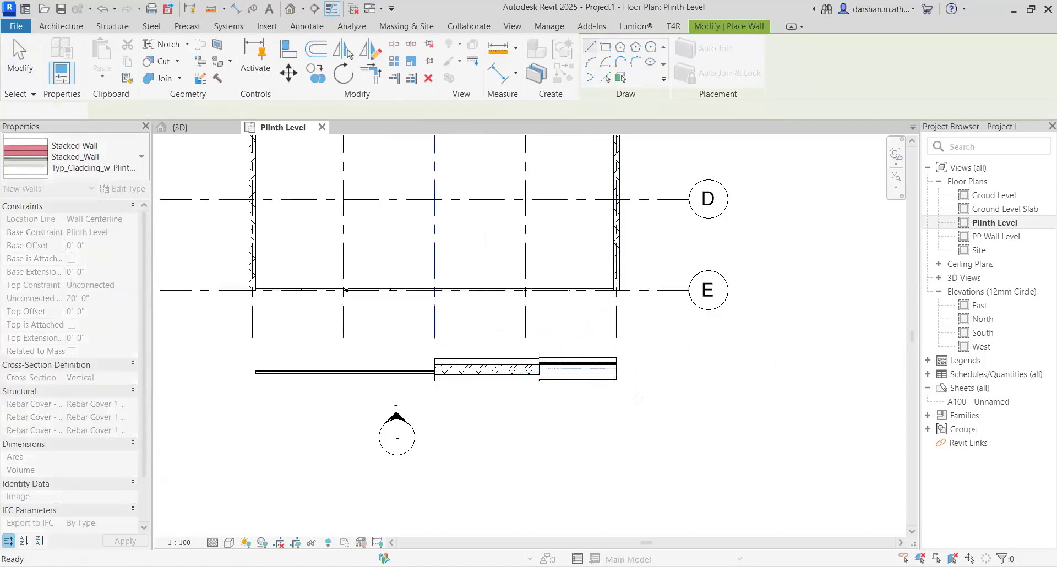
pyautogui.press('Escape')
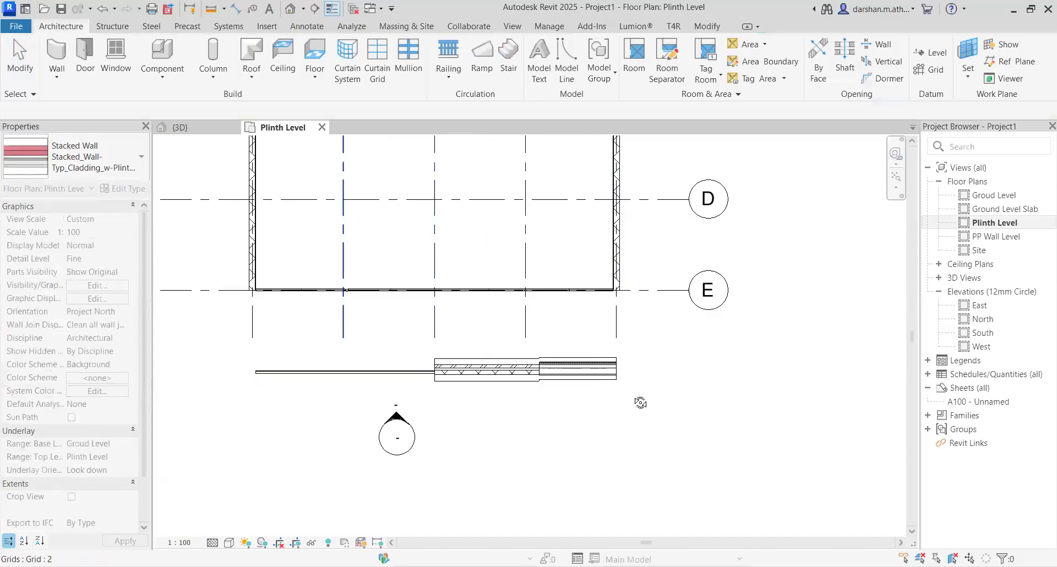
# Switch to the 3D view and inspect the partition stacked wall's type and properties.
pyautogui.hotkey('ctrl', 'Tab')
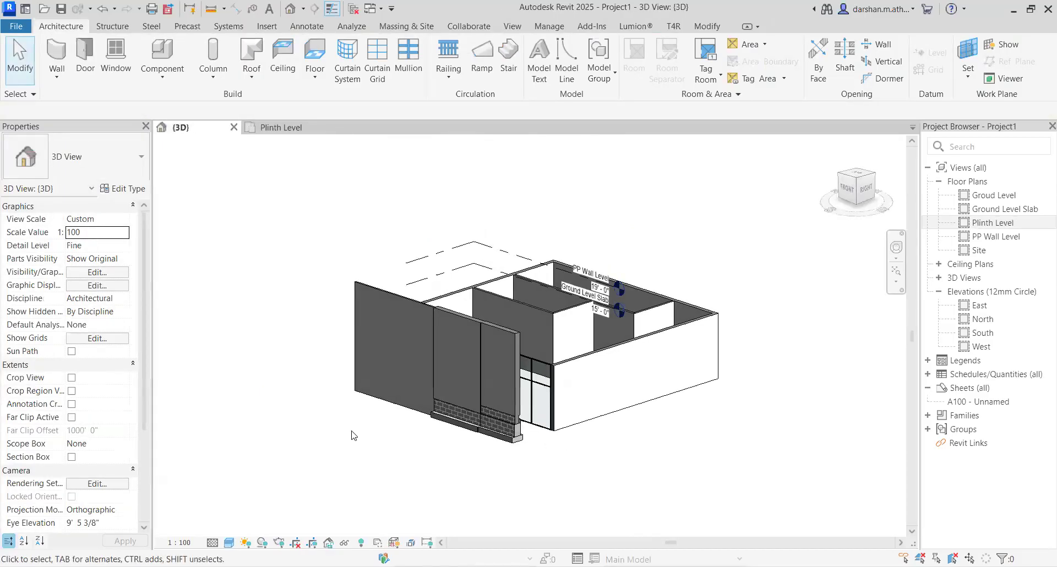
pyautogui.scroll(4, 354, 408)
pyautogui.scroll(-2, 430, 396)
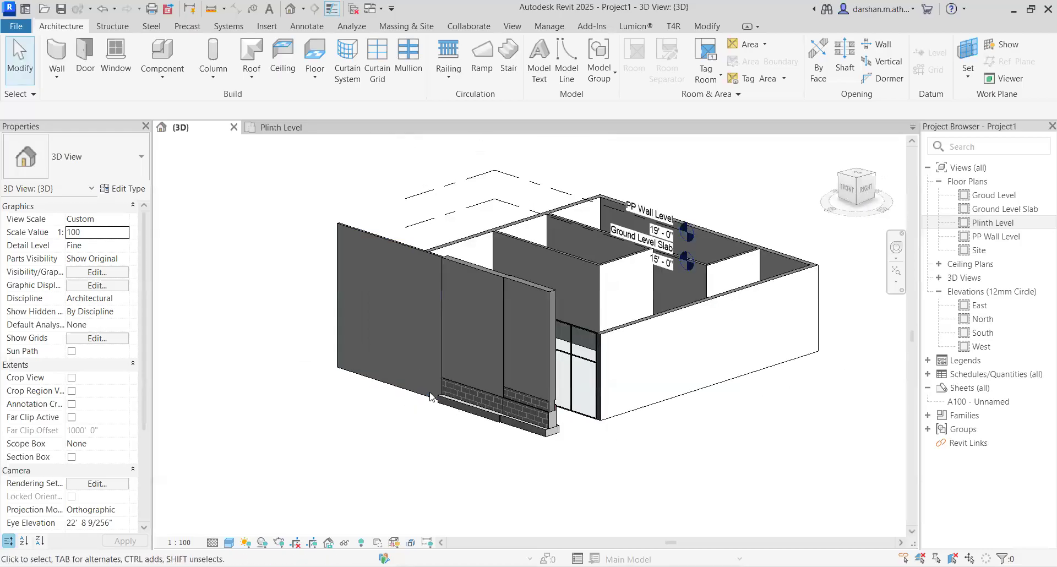
pyautogui.click(407, 352)
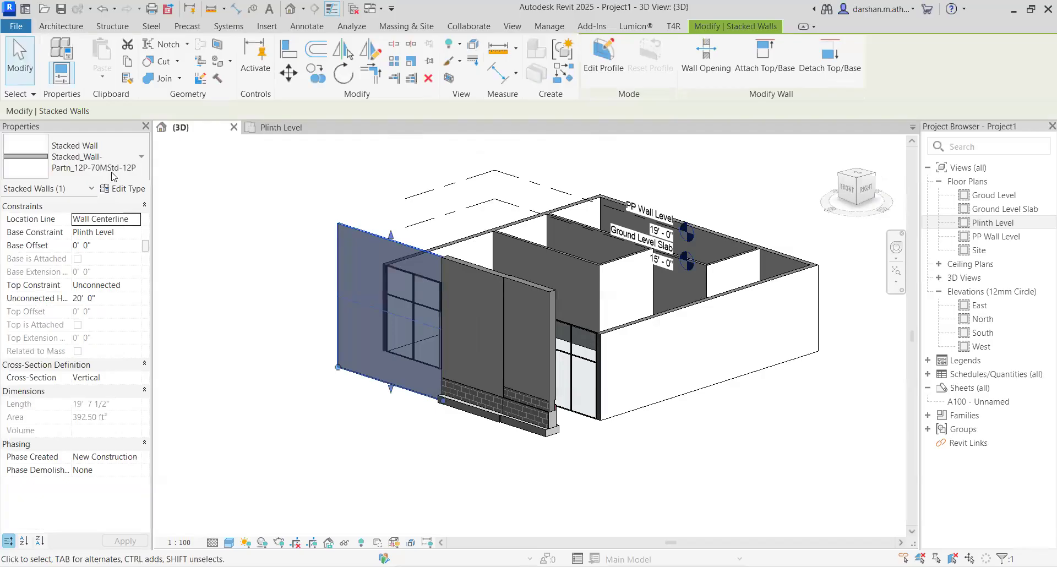
pyautogui.press('Escape')
# Inspect the cavity stacked wall up close, including its block base and footing.
pyautogui.scroll(3, 352, 431)
pyautogui.moveTo(572, 429); pyautogui.dragTo(528, 382, button='middle')
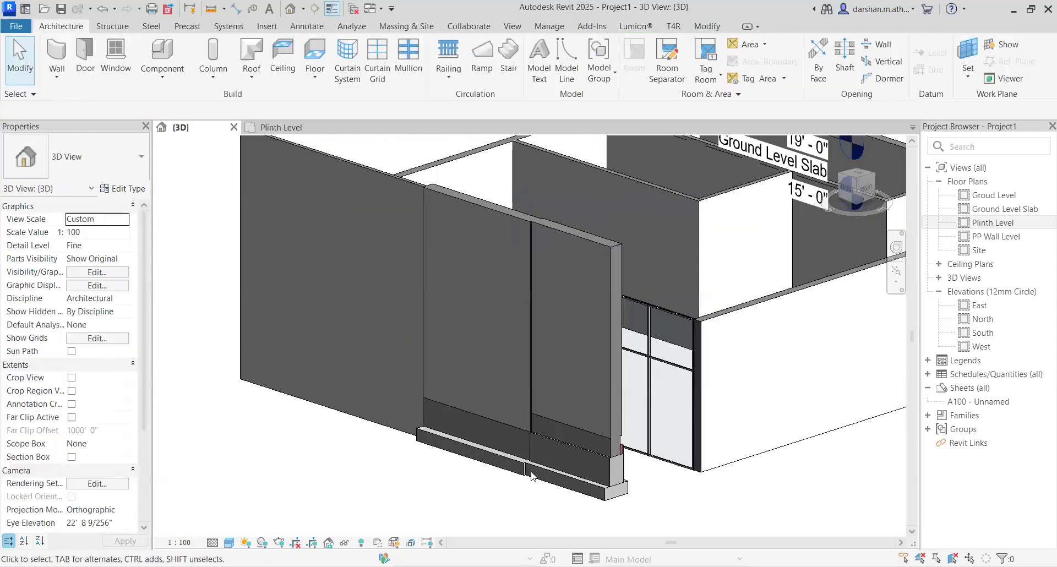
pyautogui.click(529, 382)
pyautogui.scroll(3, 529, 382)
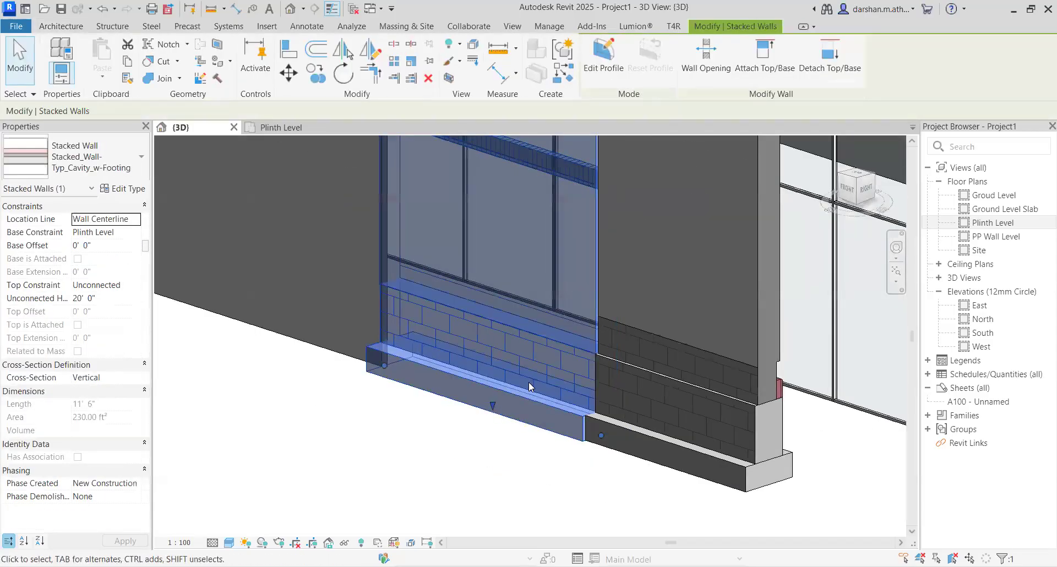
pyautogui.press('Escape')
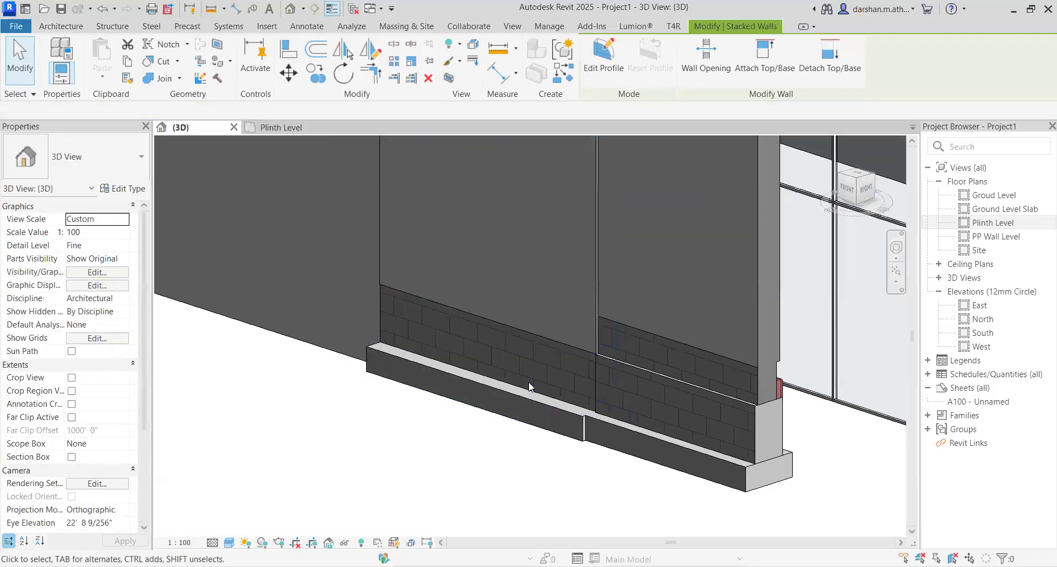
pyautogui.scroll(2, 475, 151)
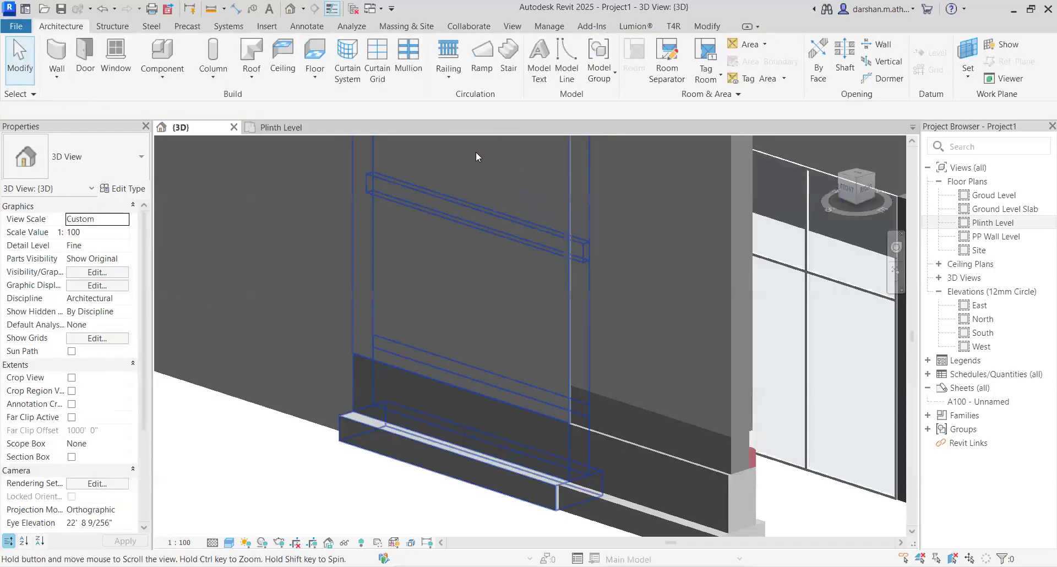
pyautogui.scroll(-3, 476, 151)
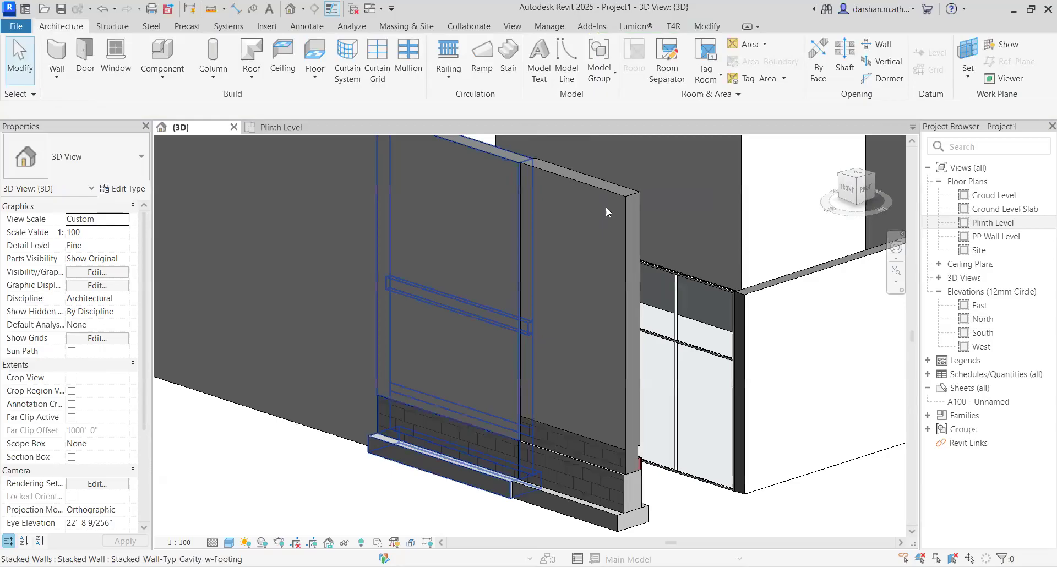
# Inspect the cladding stacked wall with plinth and footing, and view the row of walls from the other side.
pyautogui.click(606, 207)
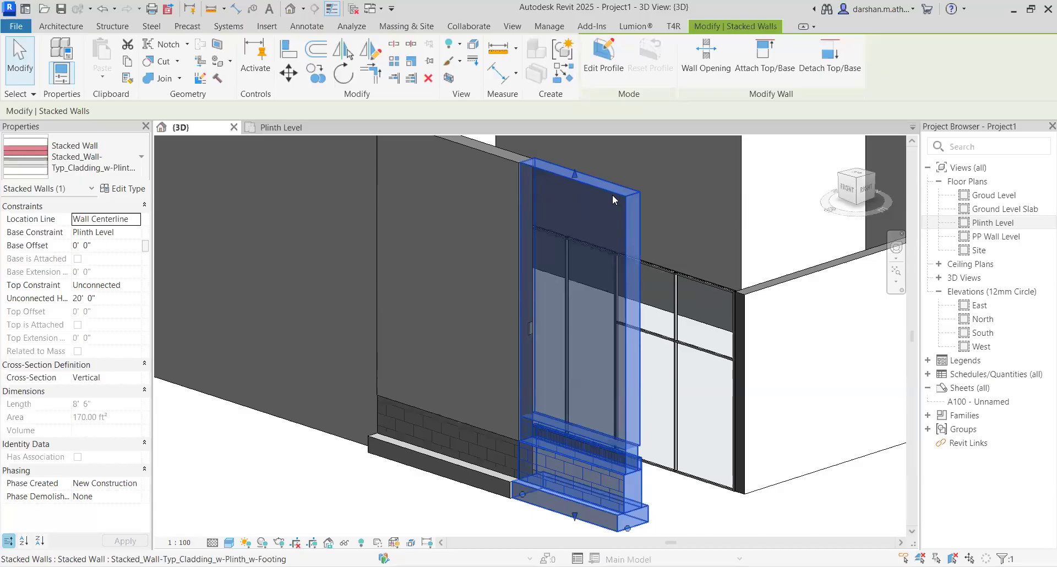
pyautogui.scroll(-6, 532, 339)
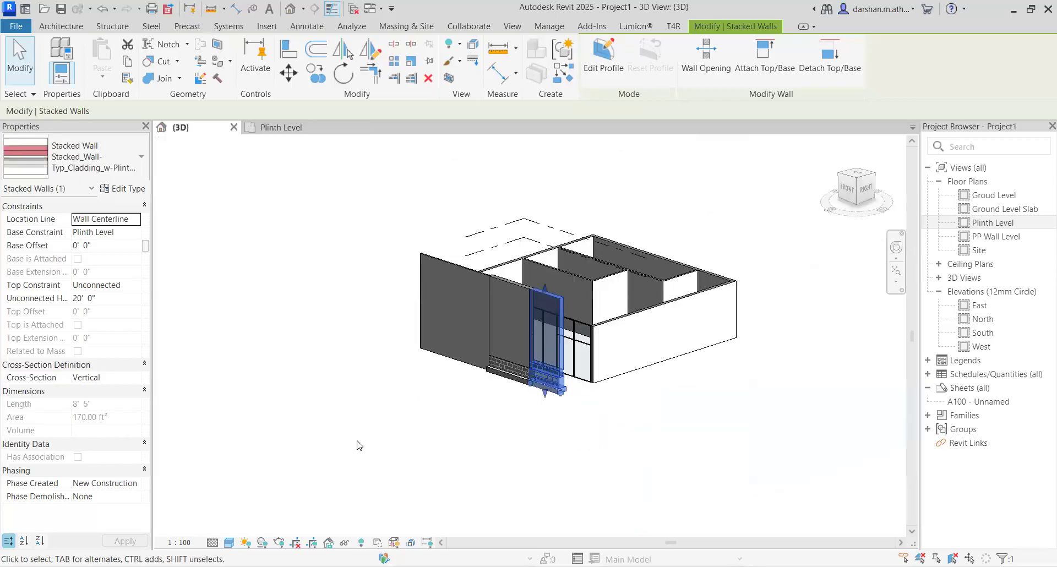
pyautogui.keyDown('shift'); pyautogui.moveTo(423, 457); pyautogui.dragTo(339, 385, button='middle'); pyautogui.keyUp('shift')
pyautogui.click(348, 439)
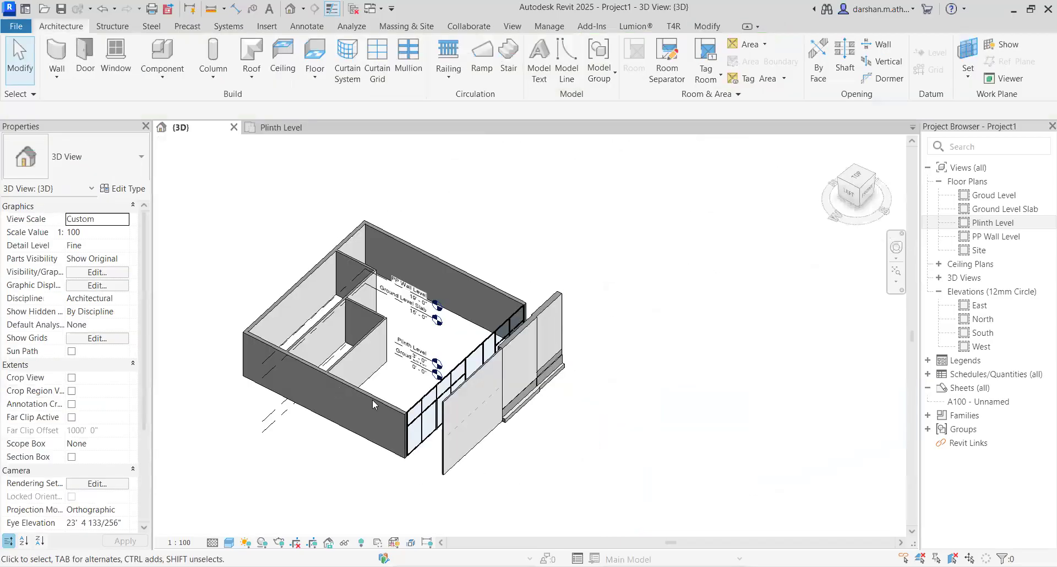
pyautogui.scroll(3, 419, 409)
pyautogui.click(416, 410)
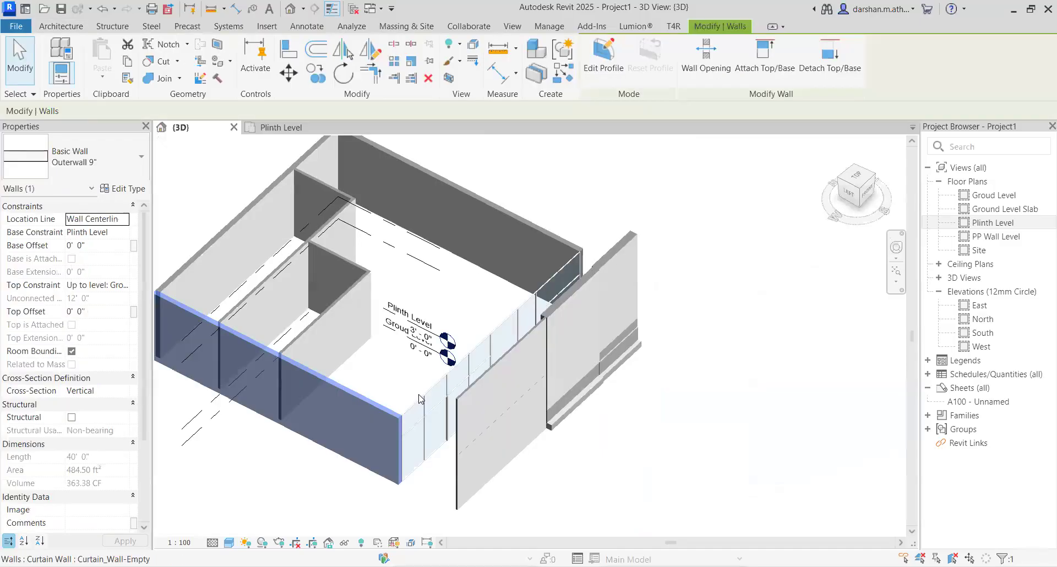
pyautogui.scroll(2, 432, 430)
pyautogui.click(443, 394)
pyautogui.scroll(-4, 446, 389)
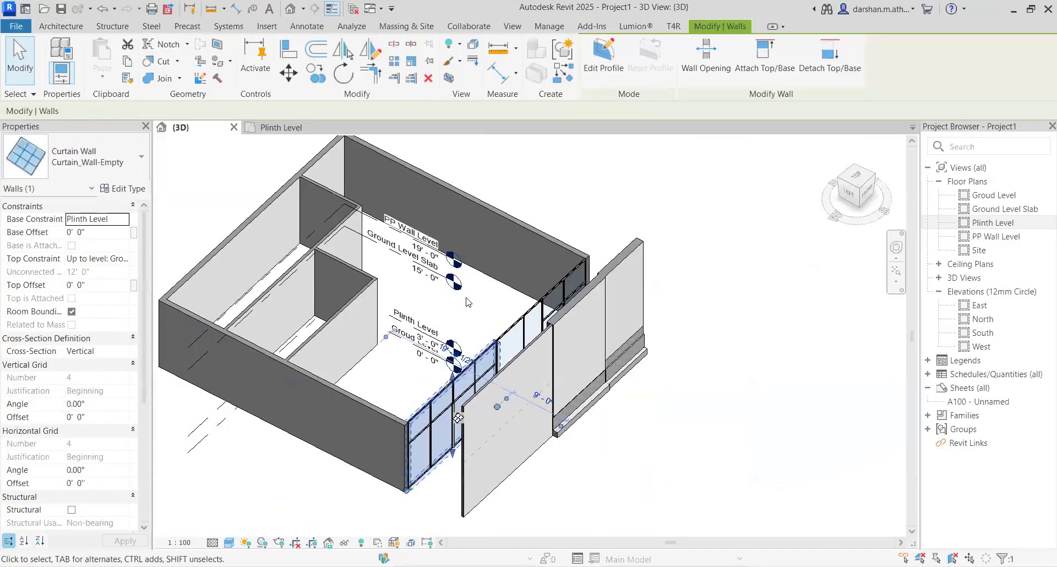
pyautogui.click(453, 330)
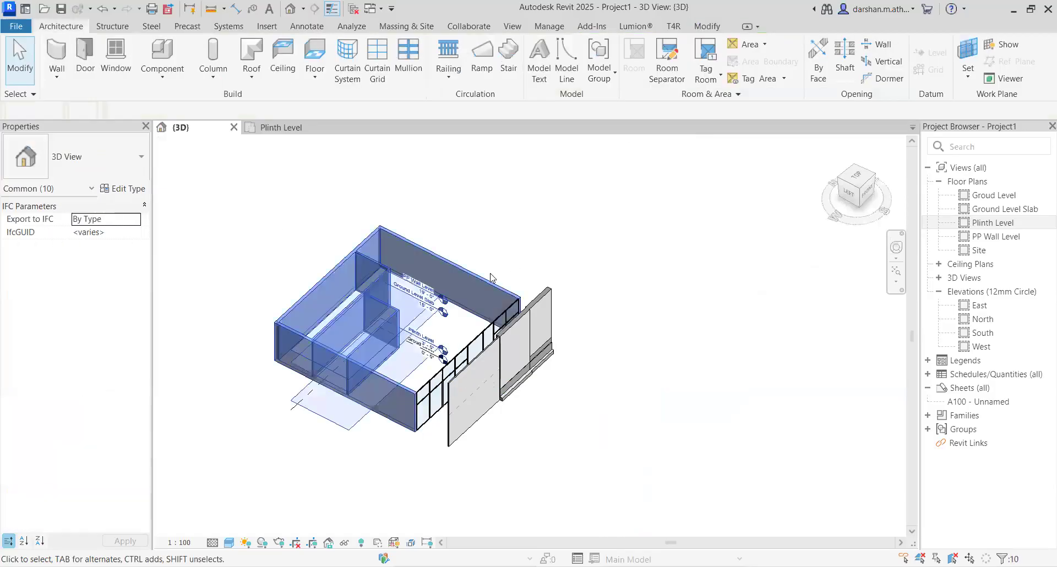
pyautogui.scroll(3, 399, 474)
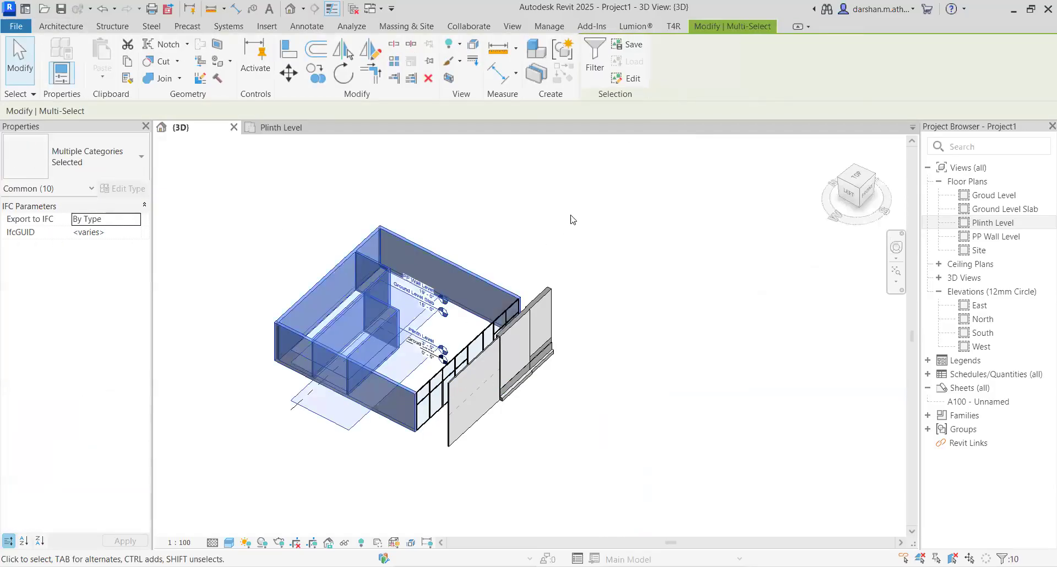
pyautogui.press('Escape')
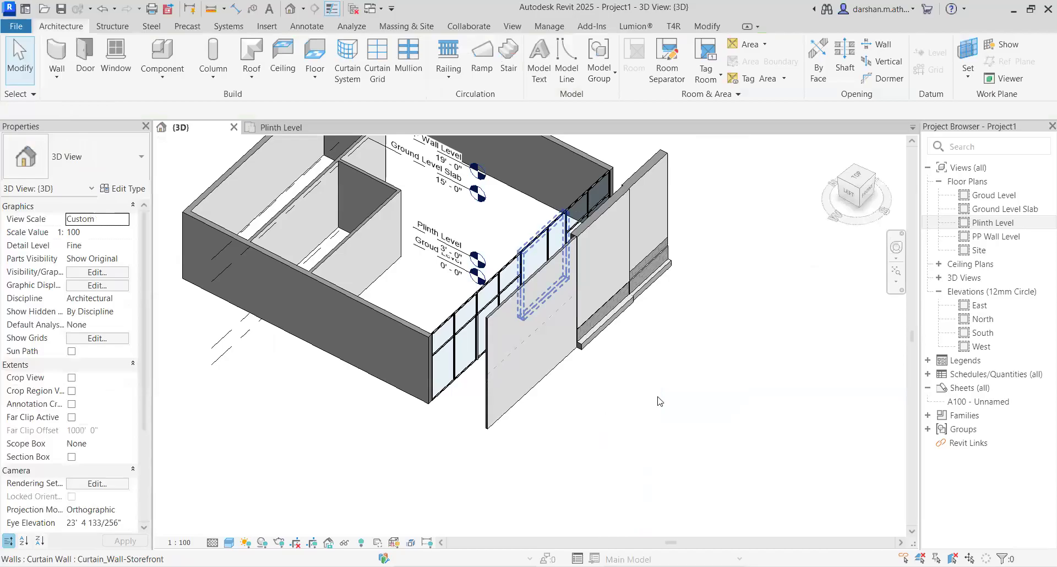
# Delete the three sample stacked walls standing in front of the curtain wall.
pyautogui.moveTo(700, 395); pyautogui.dragTo(556, 293)
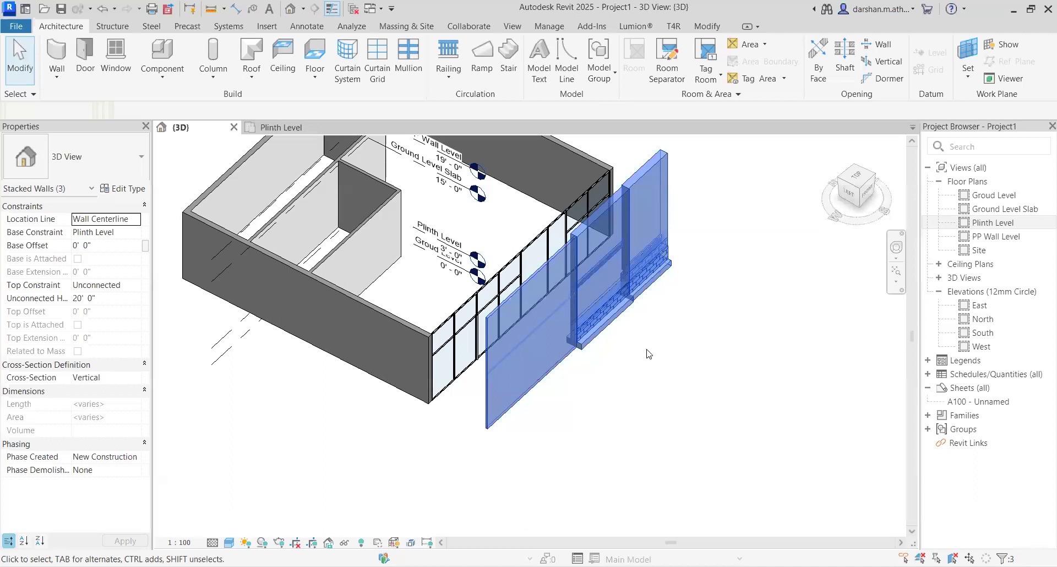
pyautogui.click(631, 347)
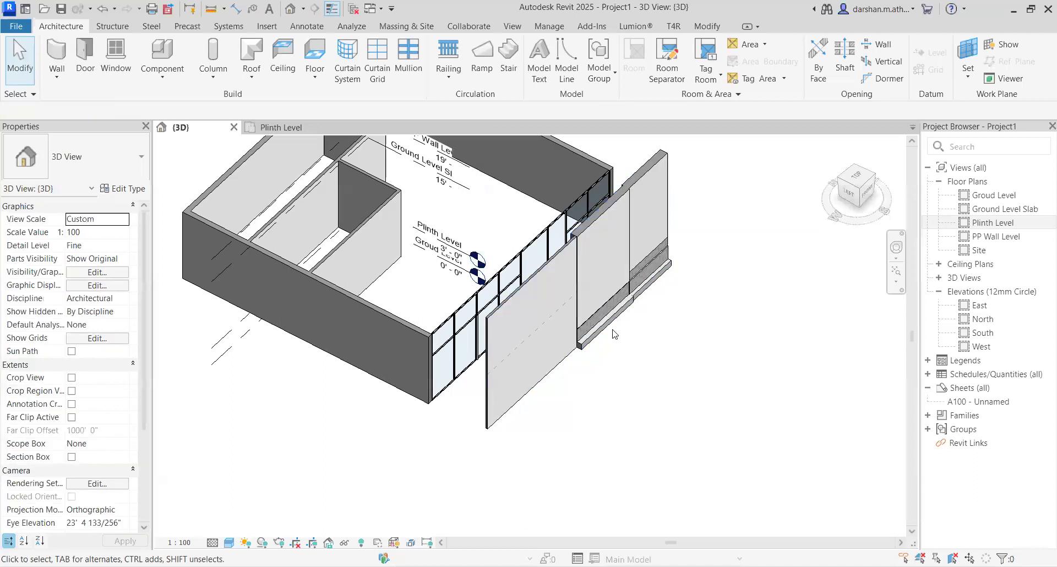
pyautogui.moveTo(554, 285); pyautogui.dragTo(560, 299)
pyautogui.press('Delete')
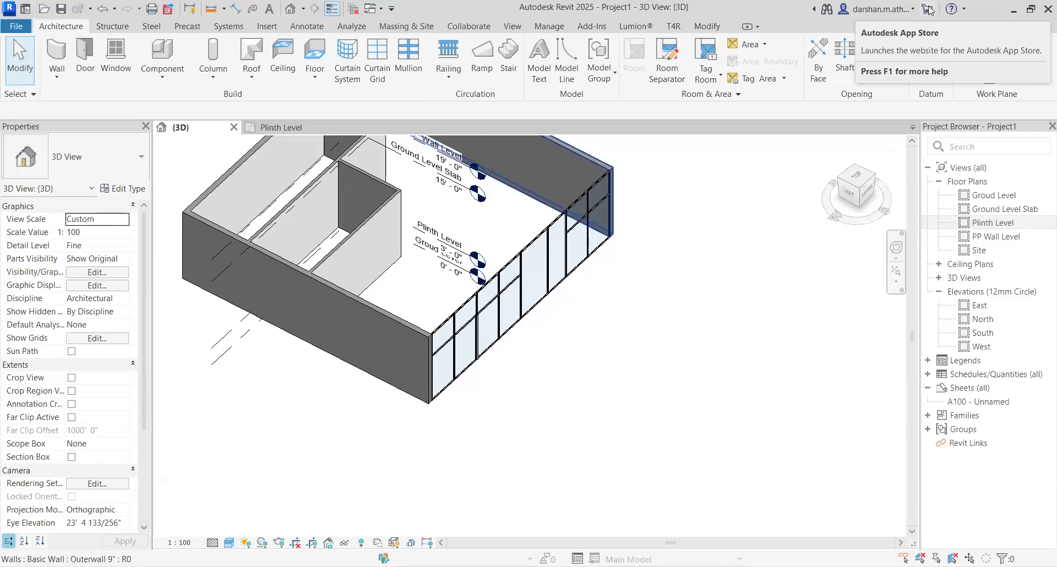
# Orient the 3D view to the top and select all elements of the front curtain walls along the building's south side.
pyautogui.moveTo(586, 379); pyautogui.dragTo(500, 239)
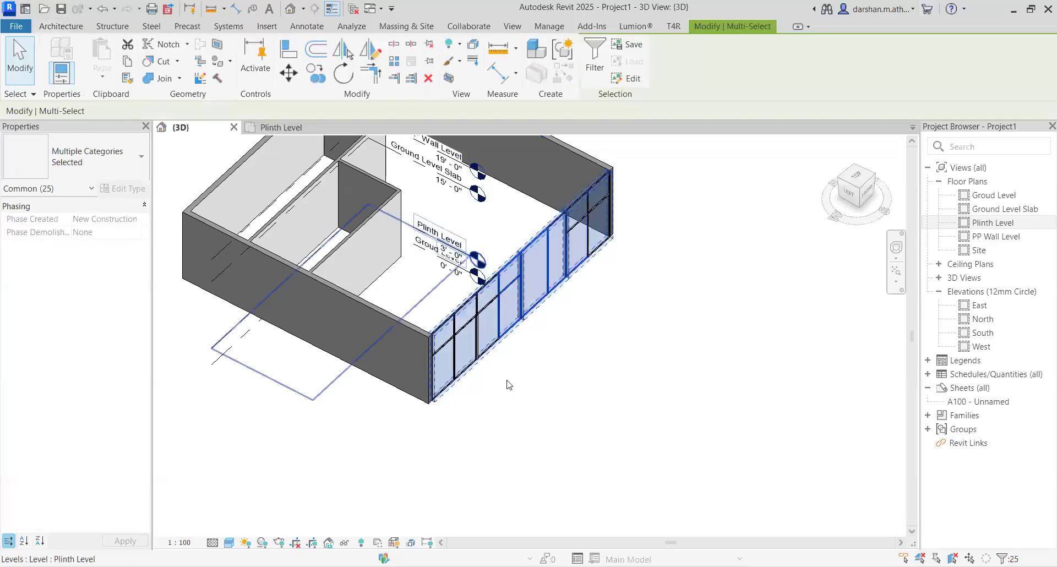
pyautogui.click(656, 399)
pyautogui.keyDown('shift'); pyautogui.moveTo(546, 425); pyautogui.dragTo(584, 491, button='middle'); pyautogui.keyUp('shift')
pyautogui.moveTo(869, 172); pyautogui.dragTo(825, 346, button='middle')
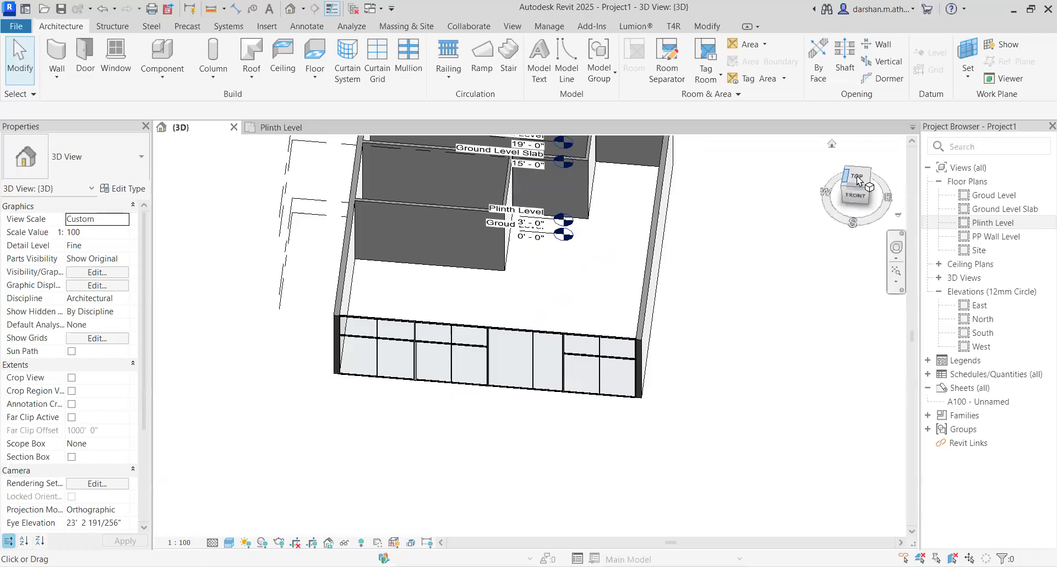
pyautogui.click(852, 182)
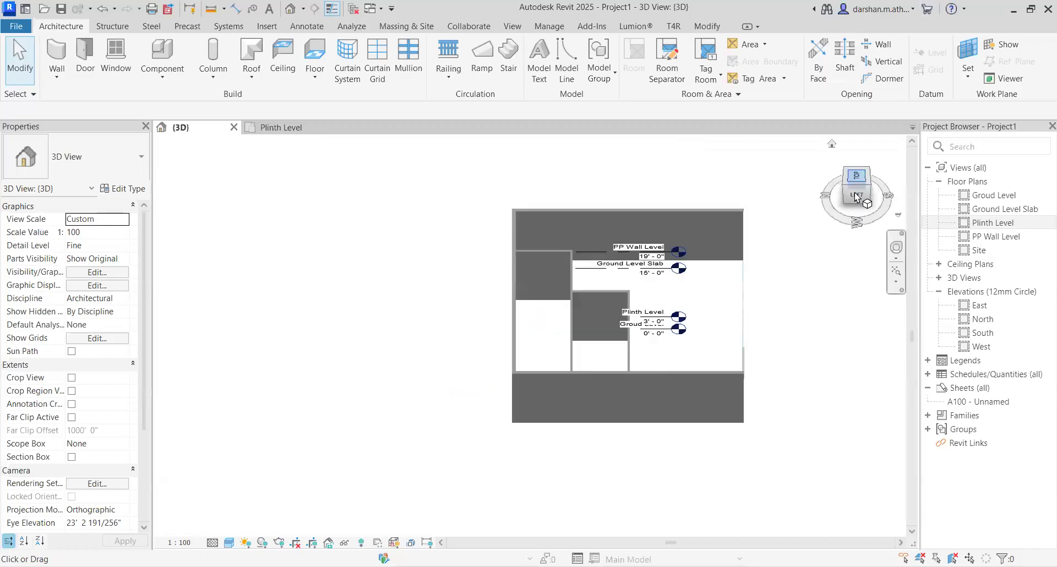
pyautogui.click(897, 157)
pyautogui.moveTo(642, 487); pyautogui.dragTo(617, 441, button='middle')
pyautogui.moveTo(384, 333); pyautogui.dragTo(383, 331)
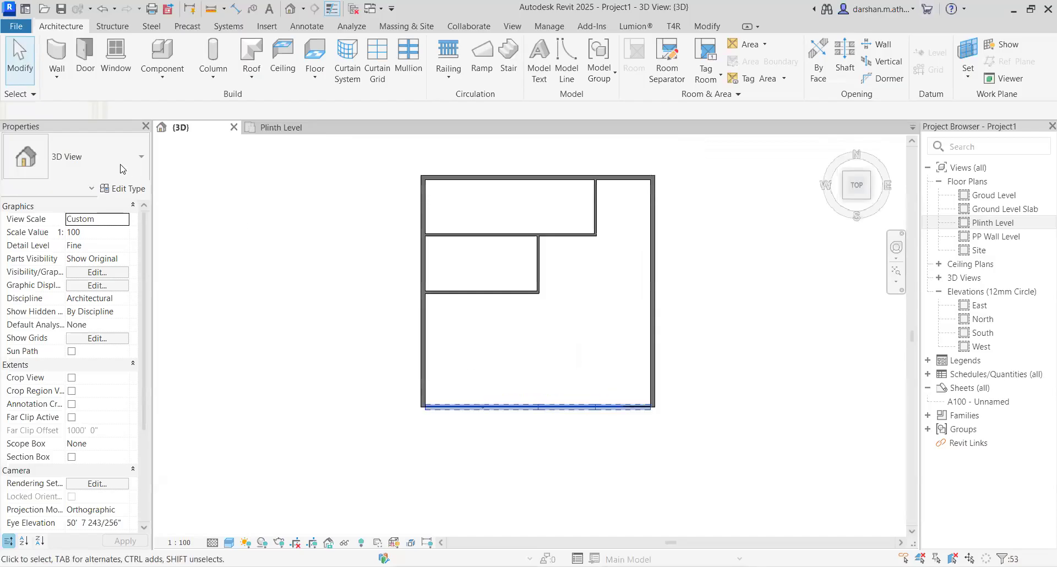
# Filter the selection down to the Walls category only, excluding curtain panels, grids and mullions.
pyautogui.click(598, 50)
pyautogui.click(466, 254)
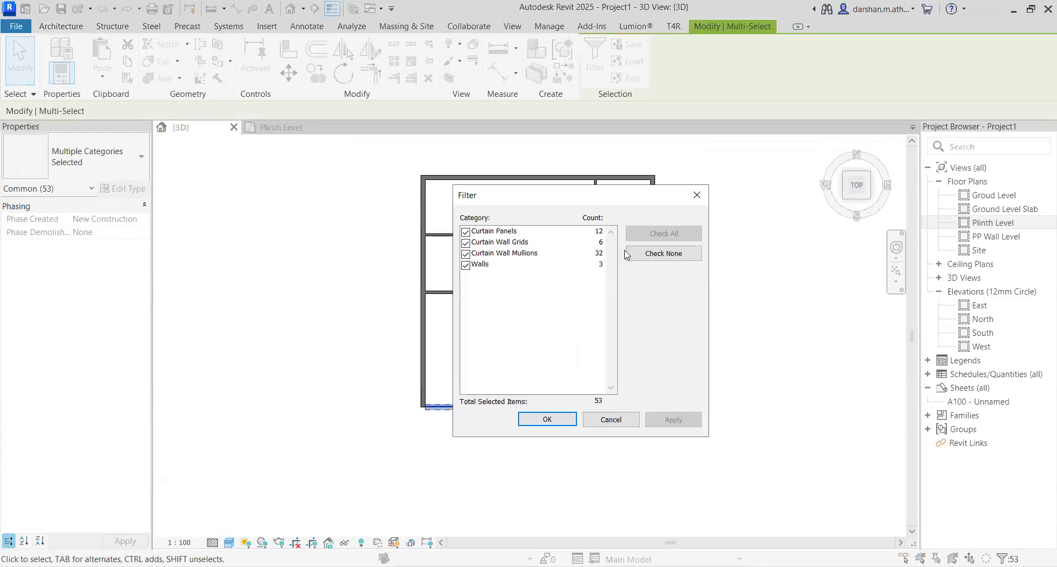
pyautogui.click(478, 266)
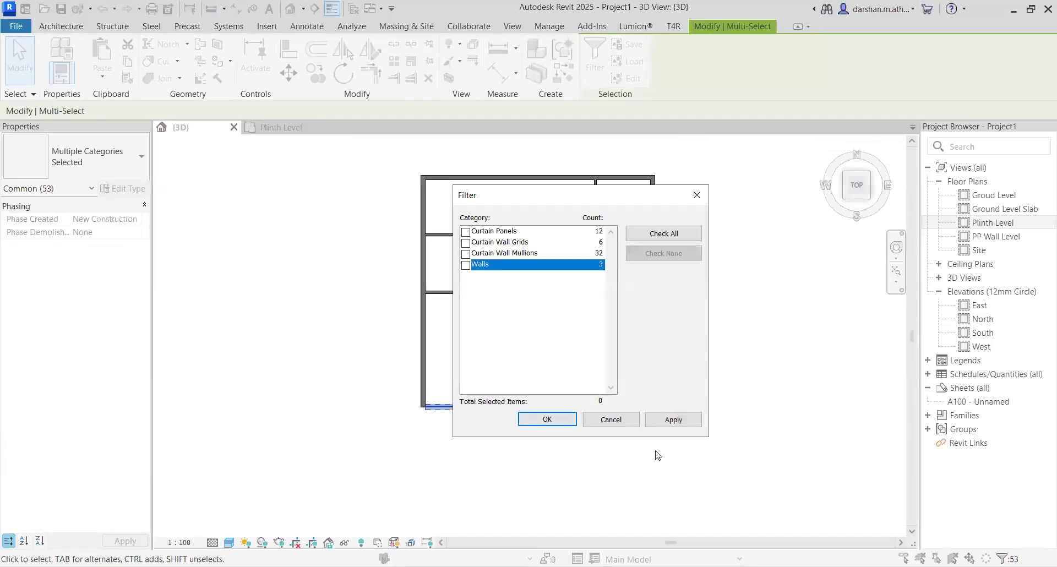
pyautogui.click(672, 423)
pyautogui.click(467, 266)
pyautogui.click(695, 423)
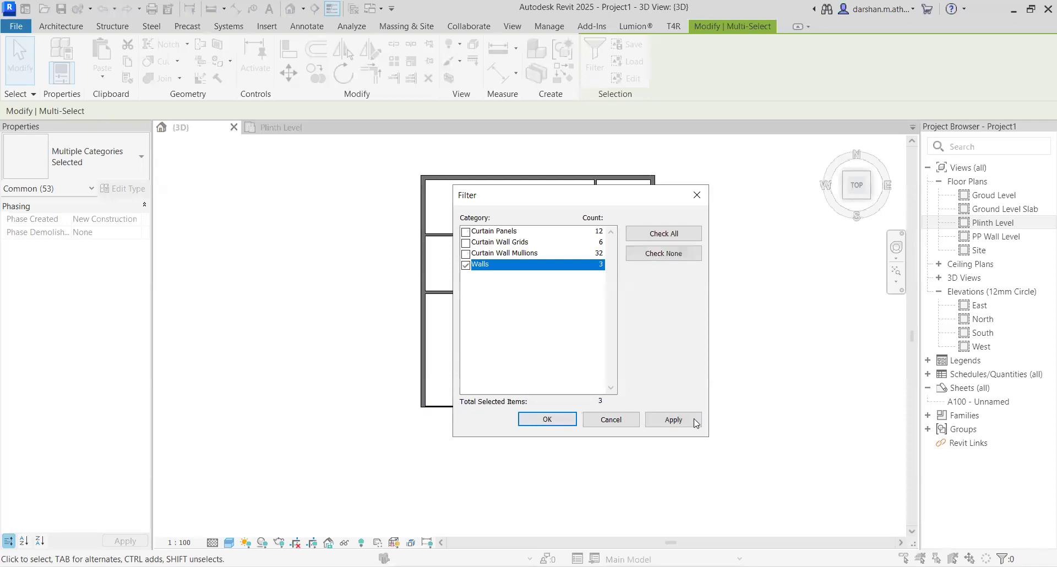
pyautogui.click(546, 418)
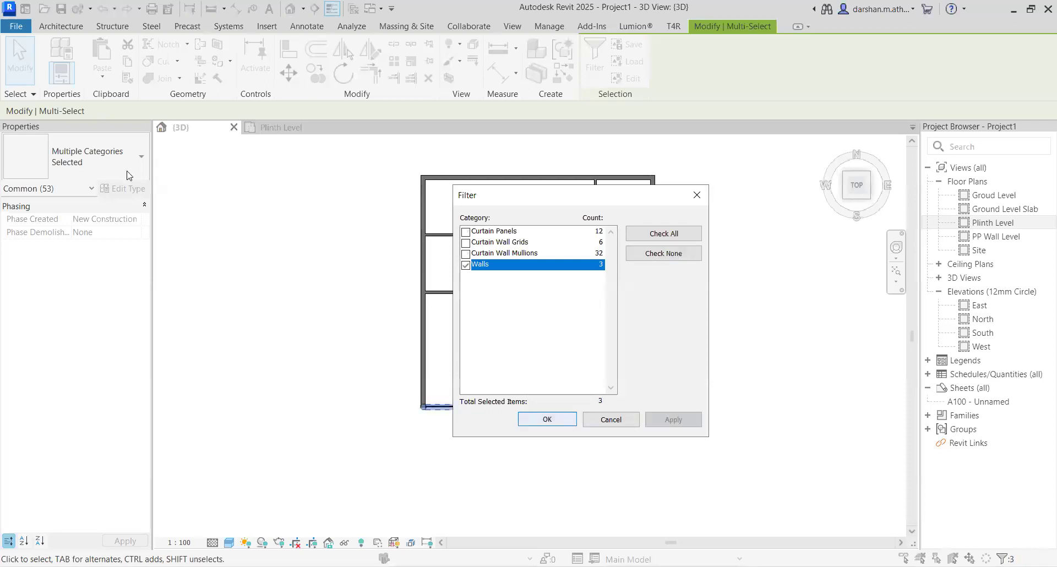
# Change the selected front curtain walls to the Basic Wall type Outerwall 9" and check the resulting front wall in 3D.
pyautogui.click(140, 157)
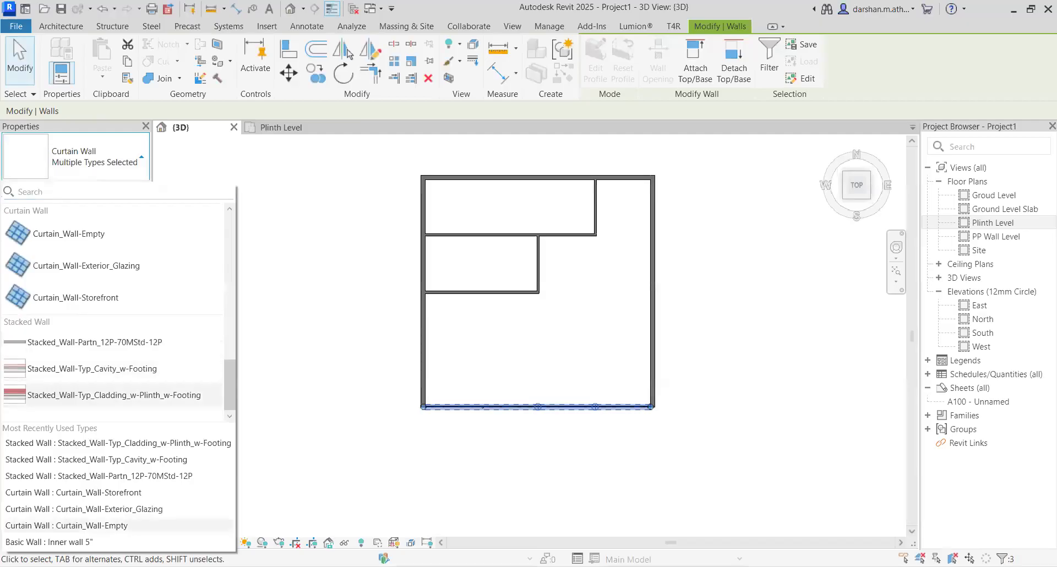
pyautogui.scroll(6, 104, 341)
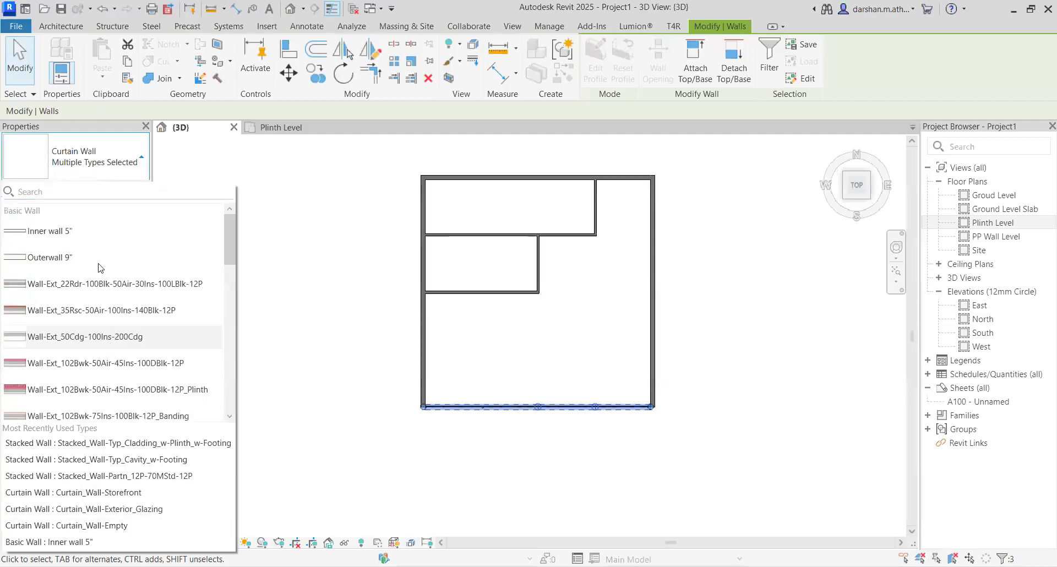
pyautogui.click(663, 450)
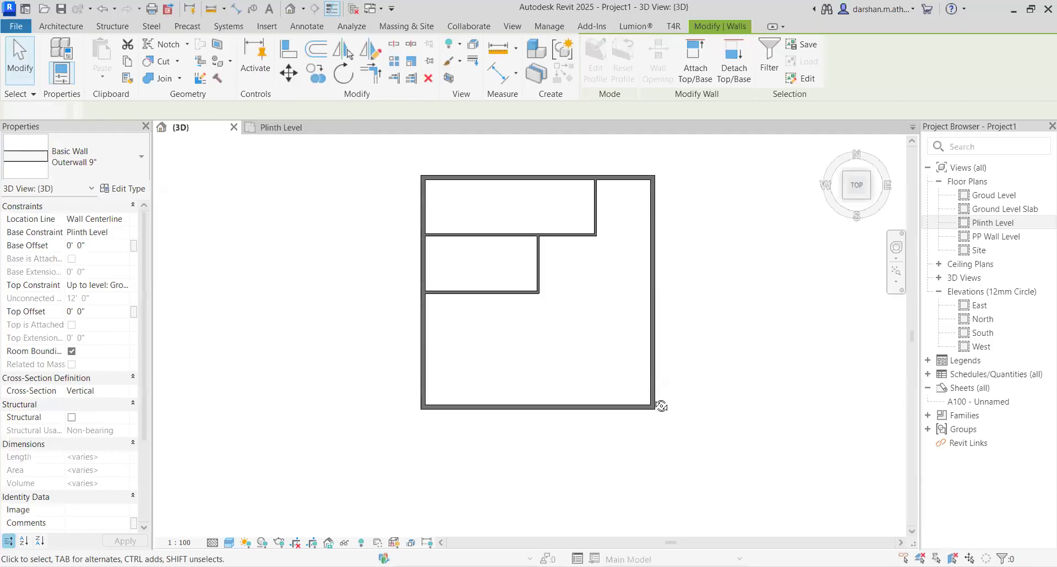
pyautogui.keyDown('shift'); pyautogui.moveTo(623, 359); pyautogui.dragTo(523, 358, button='middle'); pyautogui.keyUp('shift')
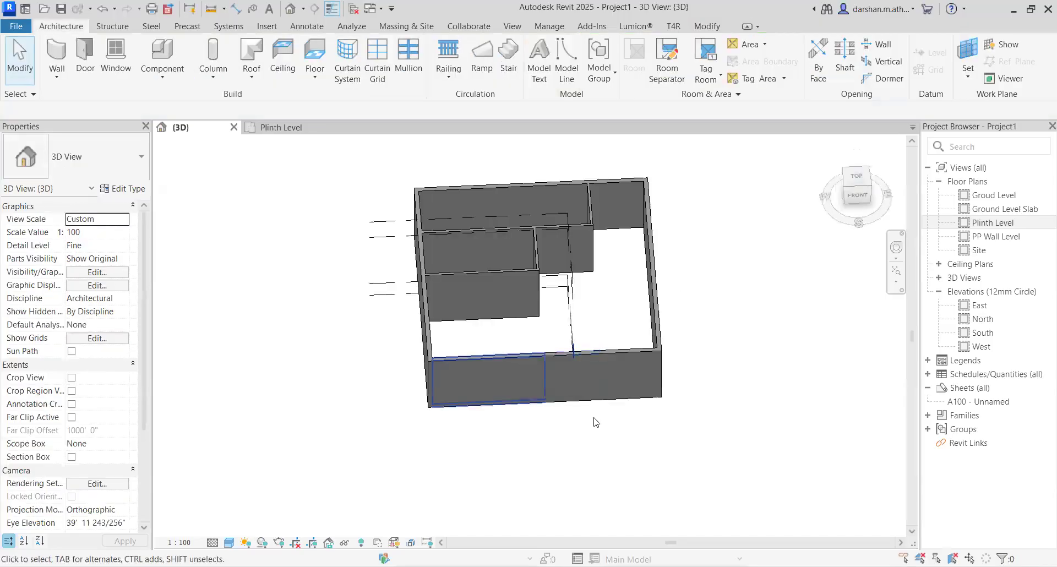
pyautogui.scroll(4, 766, 418)
pyautogui.scroll(-2, 761, 372)
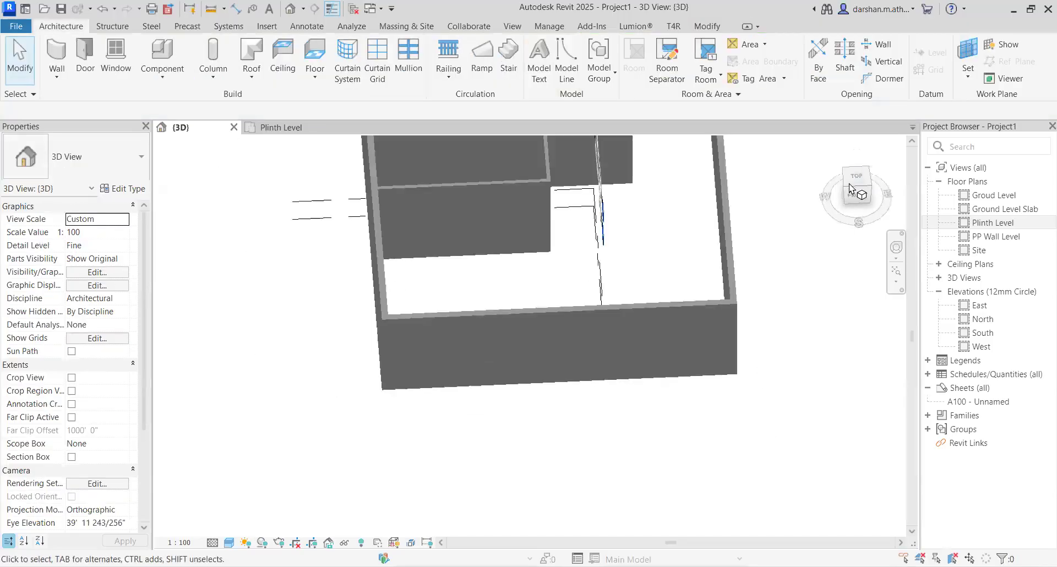
pyautogui.click(855, 180)
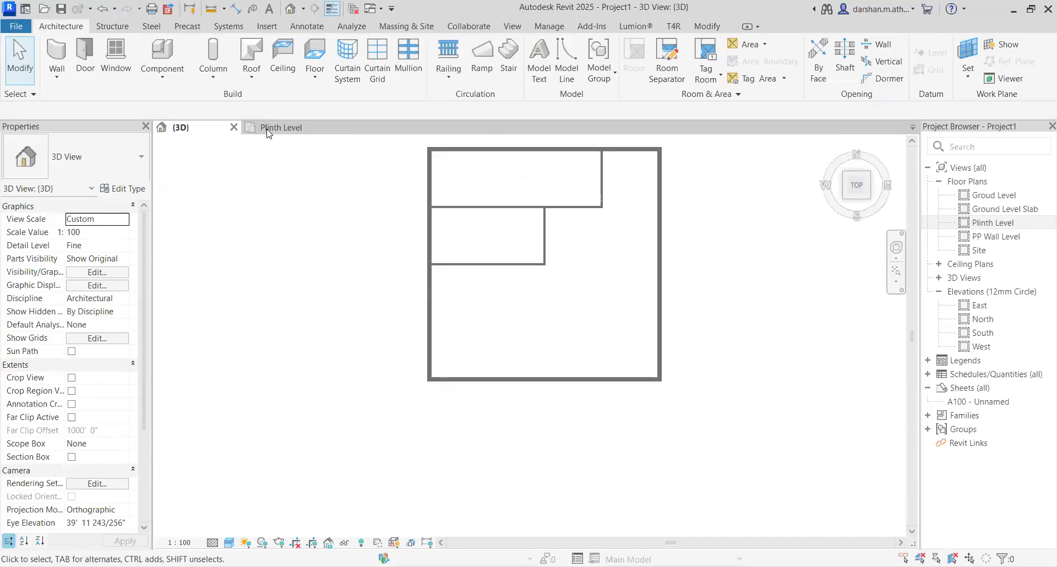
# Place a Doors_ExtDbl_Flush 1810x2110mm door in the grid E wall on the Plinth Level plan, just beside grid 1 and about 13' 2" from grid 3.
pyautogui.click(270, 130)
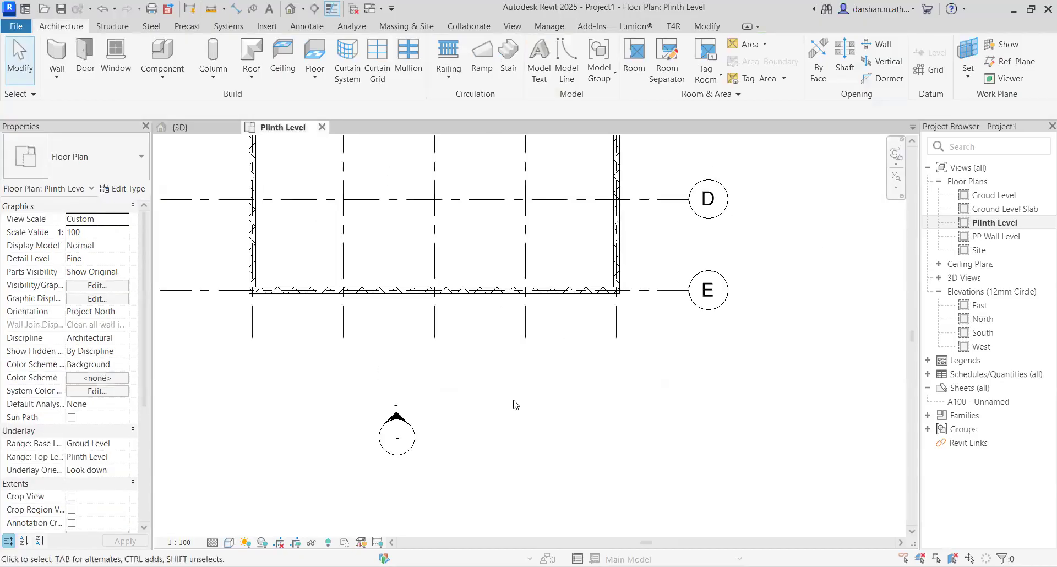
pyautogui.scroll(-3, 514, 404)
pyautogui.moveTo(501, 389); pyautogui.dragTo(527, 455, button='middle')
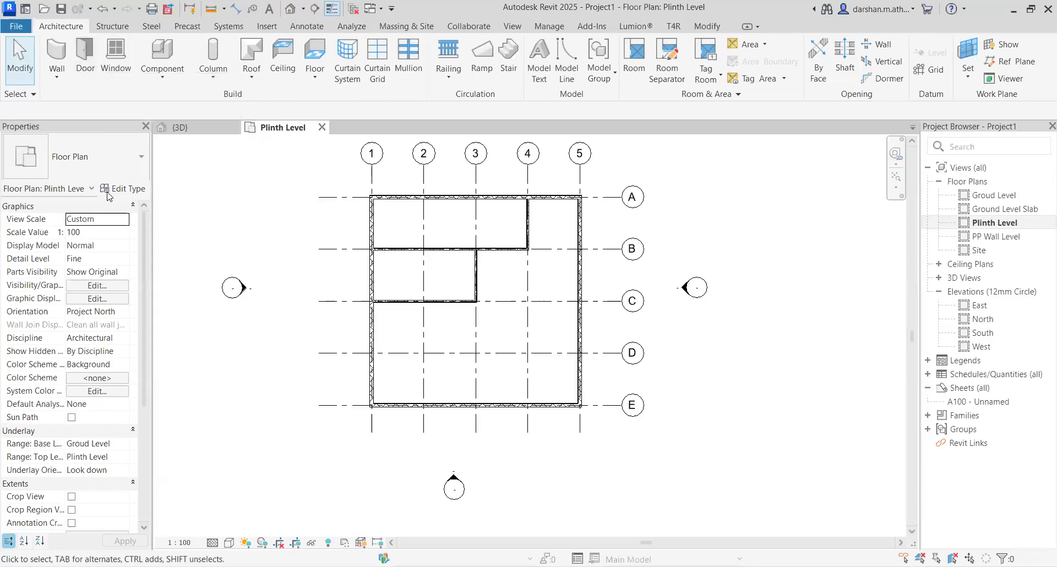
pyautogui.click(83, 57)
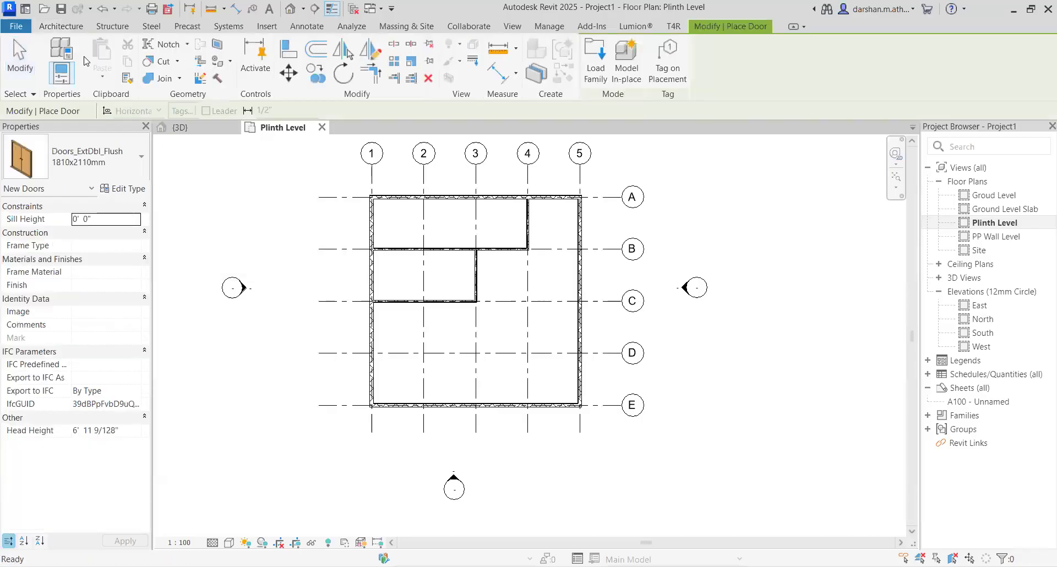
pyautogui.click(128, 182)
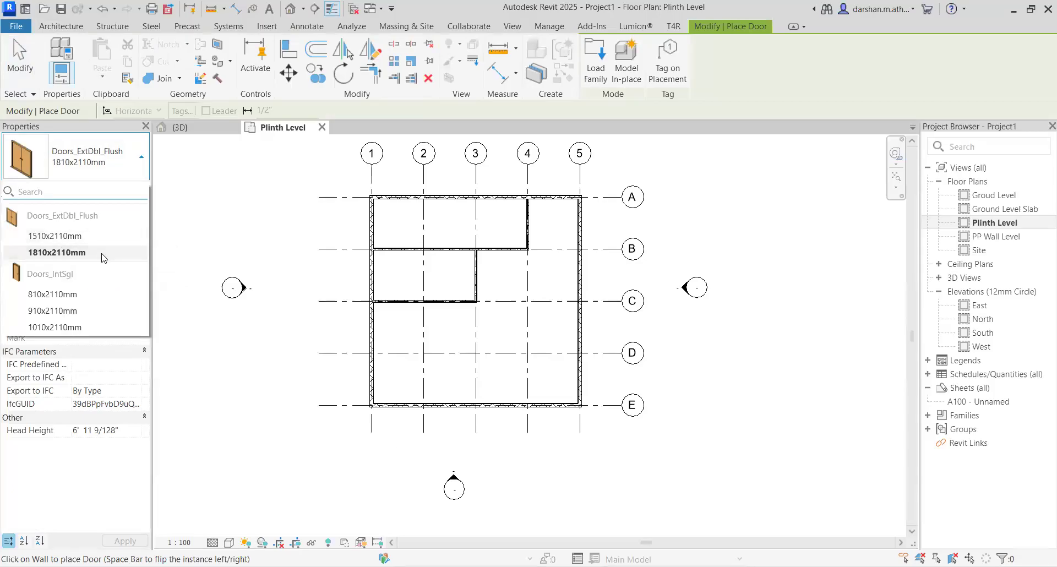
pyautogui.click(102, 258)
pyautogui.scroll(5, 397, 449)
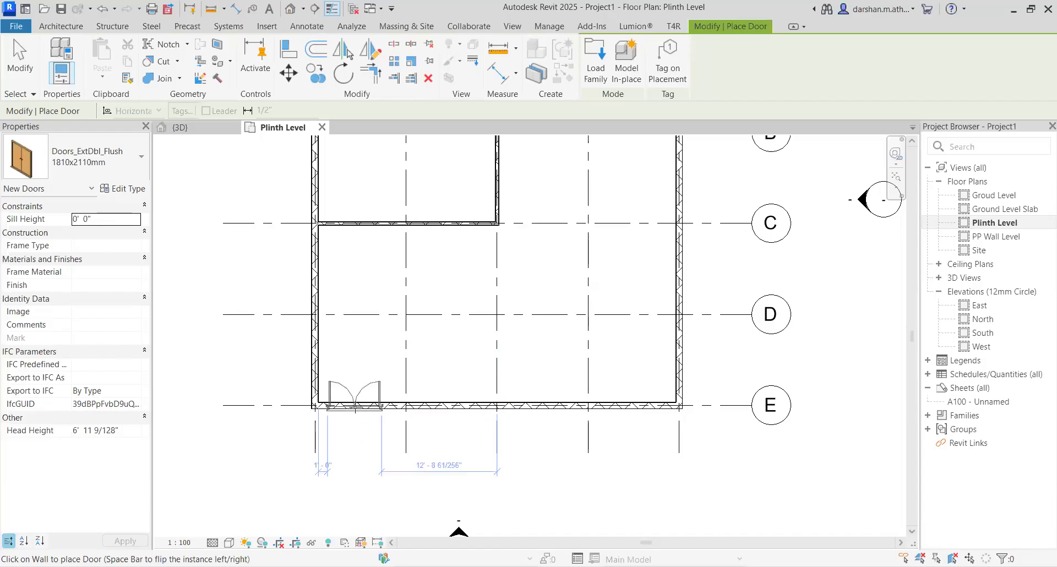
pyautogui.click(349, 403)
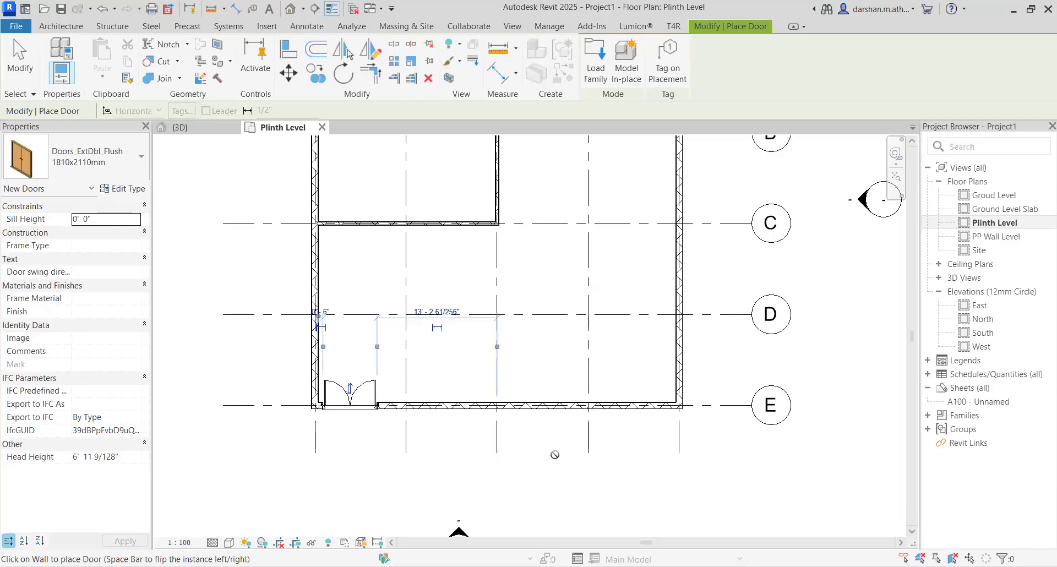
pyautogui.press('Escape')
pyautogui.press('Escape')
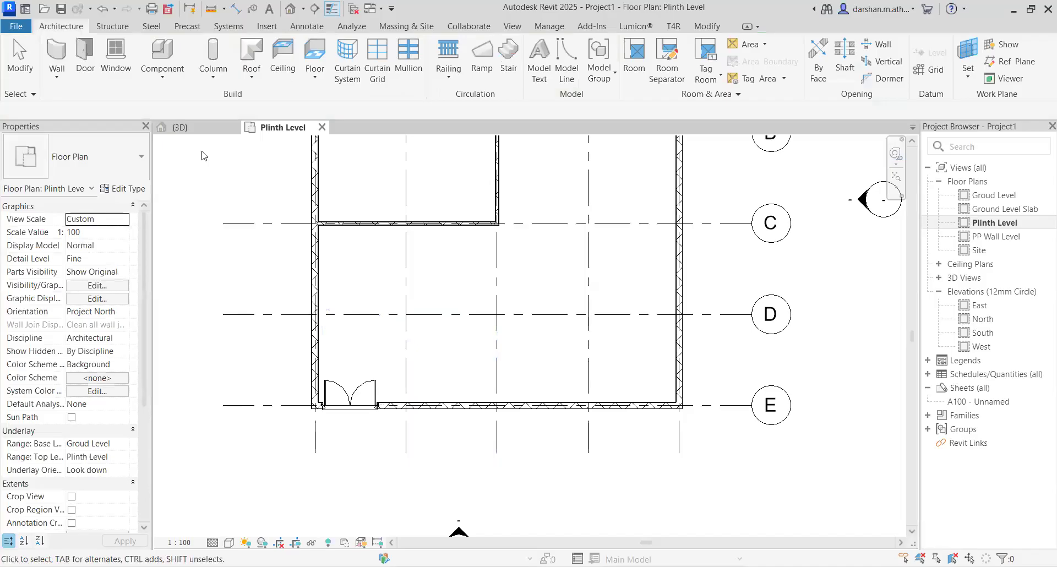
# Inspect the placed double door up close in the 3D view along with its properties.
pyautogui.click(181, 127)
pyautogui.keyDown('shift'); pyautogui.moveTo(497, 362); pyautogui.dragTo(418, 327, button='middle'); pyautogui.keyUp('shift')
pyautogui.scroll(5, 396, 346)
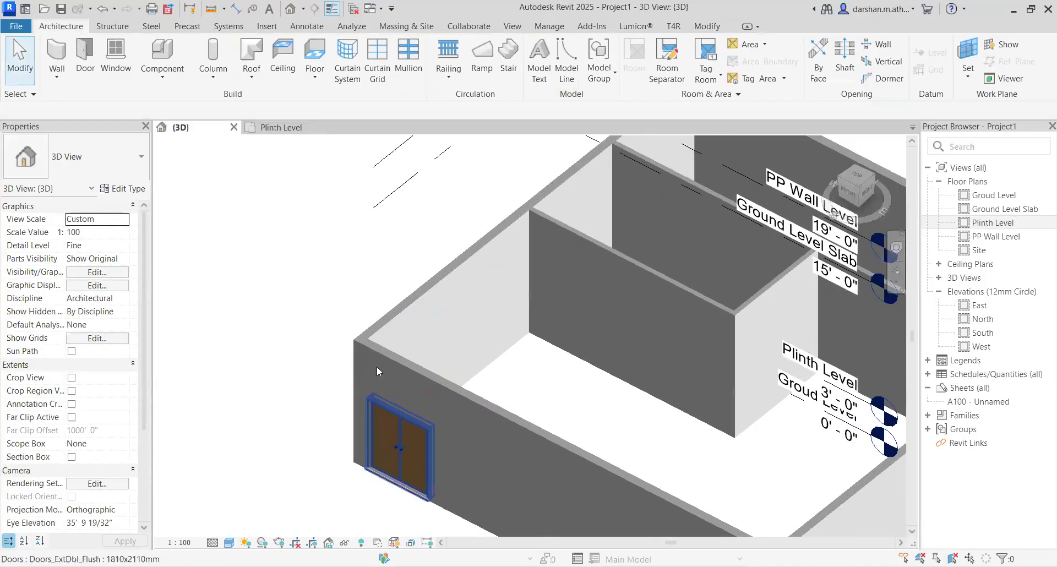
pyautogui.scroll(6, 377, 365)
pyautogui.click(413, 369)
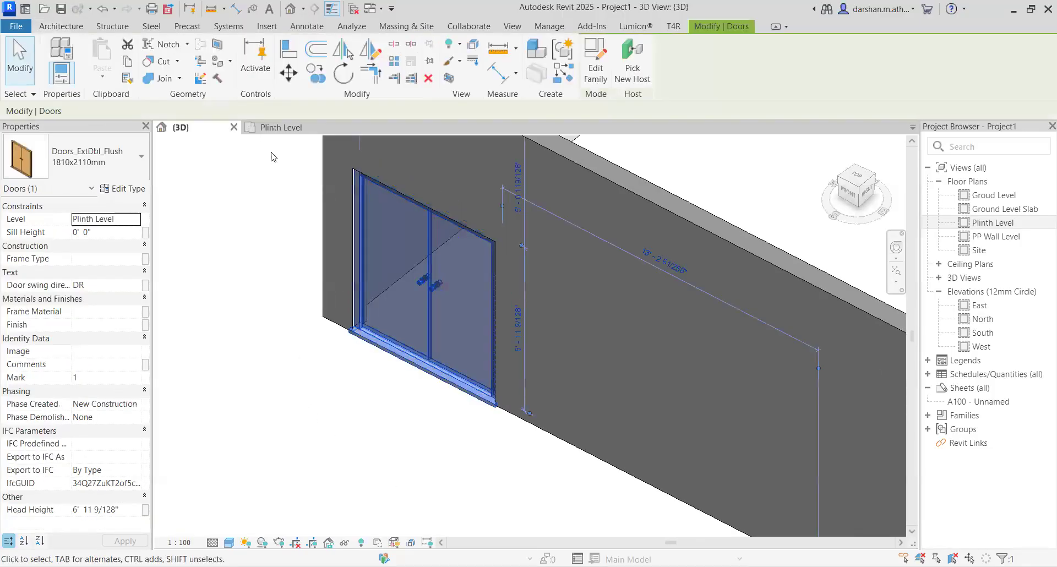
# Start the Door command on the Plinth Level plan and browse to the Doors folder of the Revit Metric Library to load a family.
pyautogui.click(281, 128)
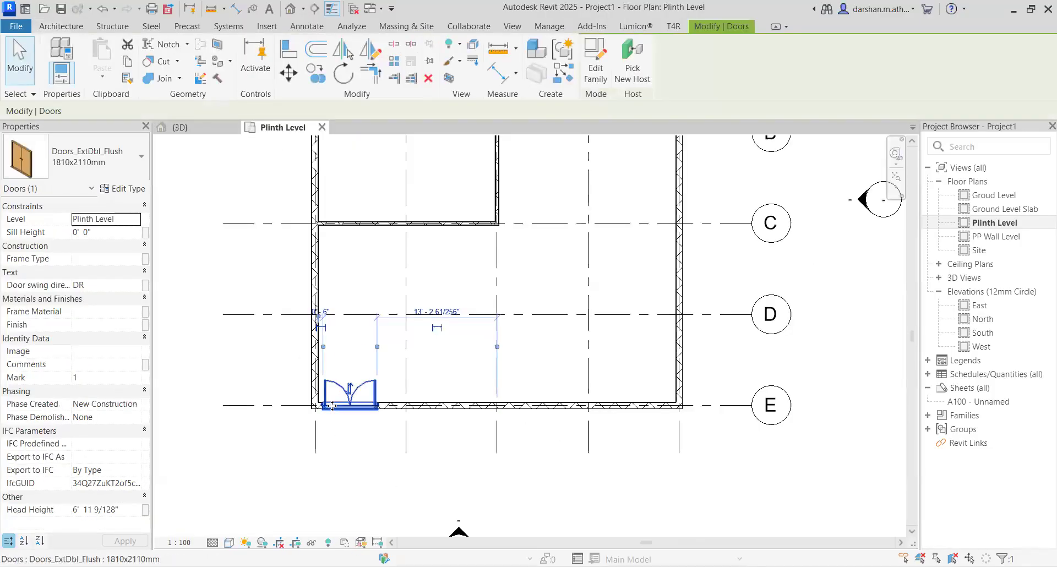
pyautogui.press('Escape')
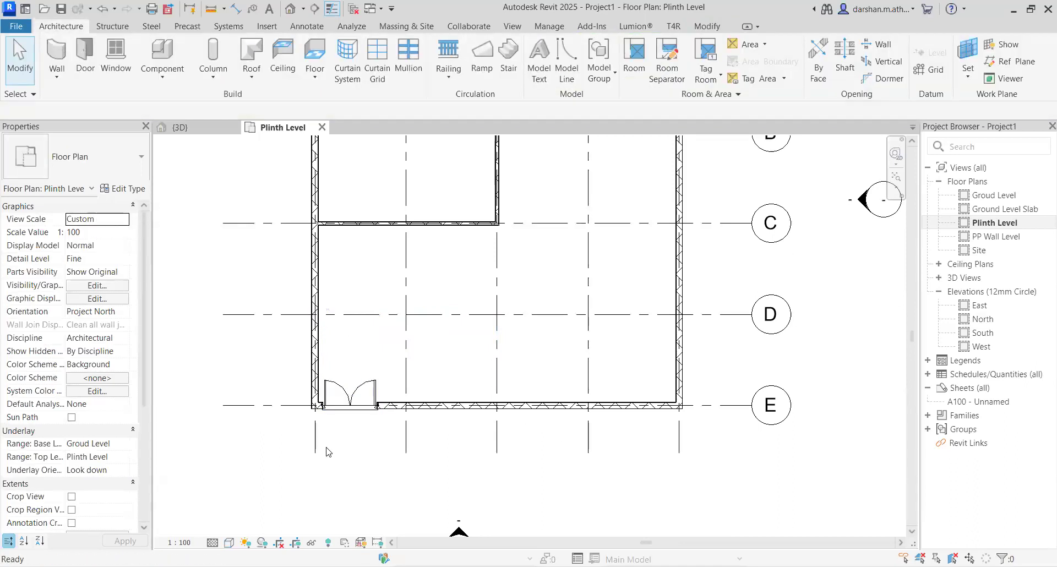
pyautogui.click(86, 62)
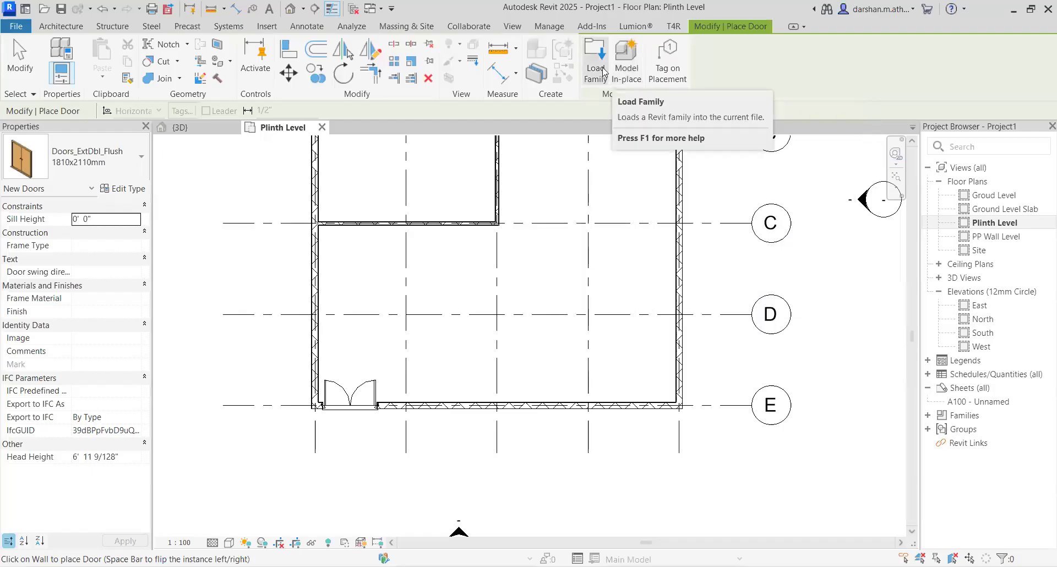
pyautogui.click(604, 71)
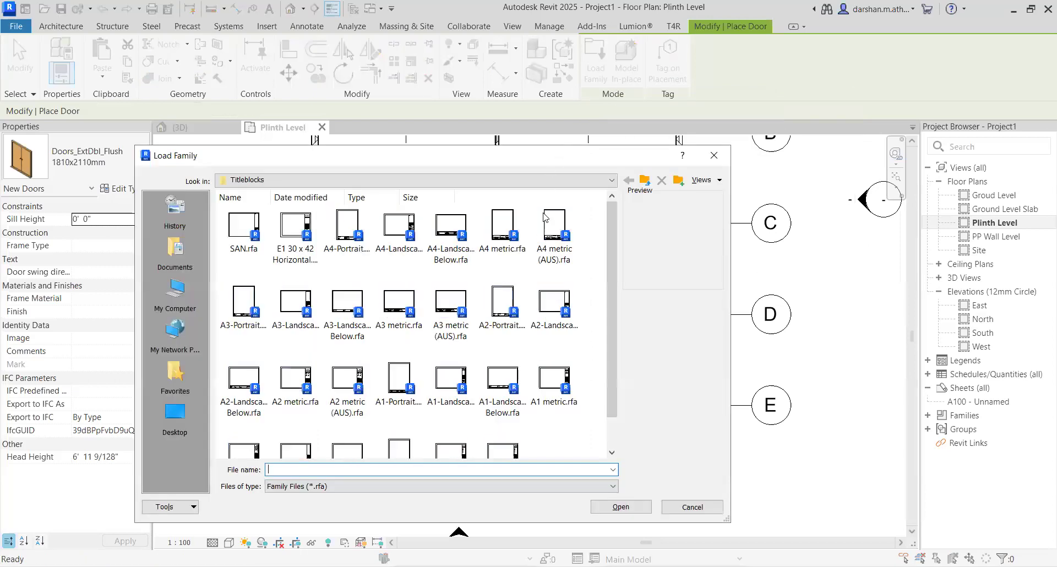
pyautogui.click(644, 181)
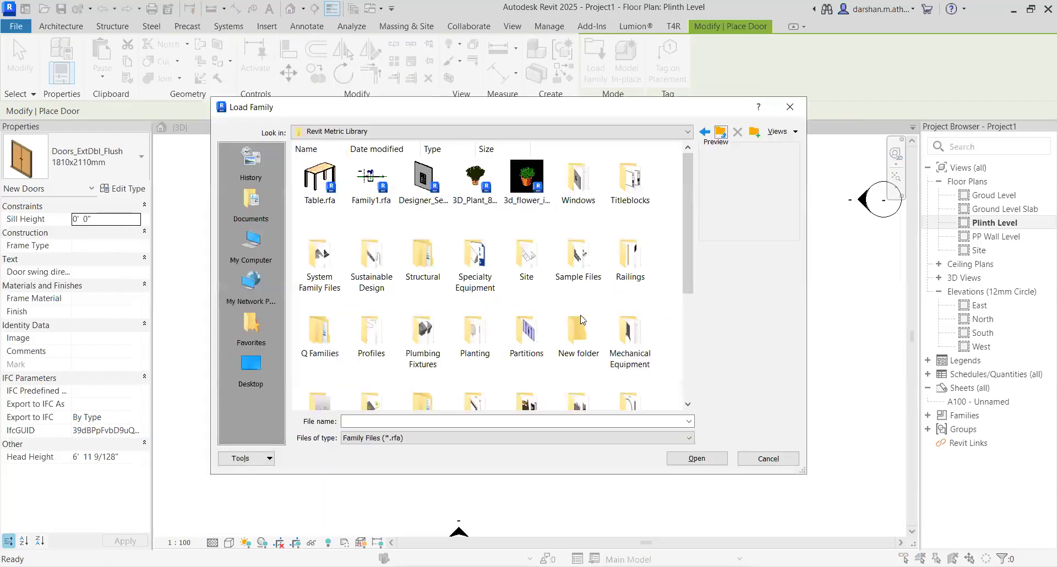
pyautogui.scroll(-5, 544, 369)
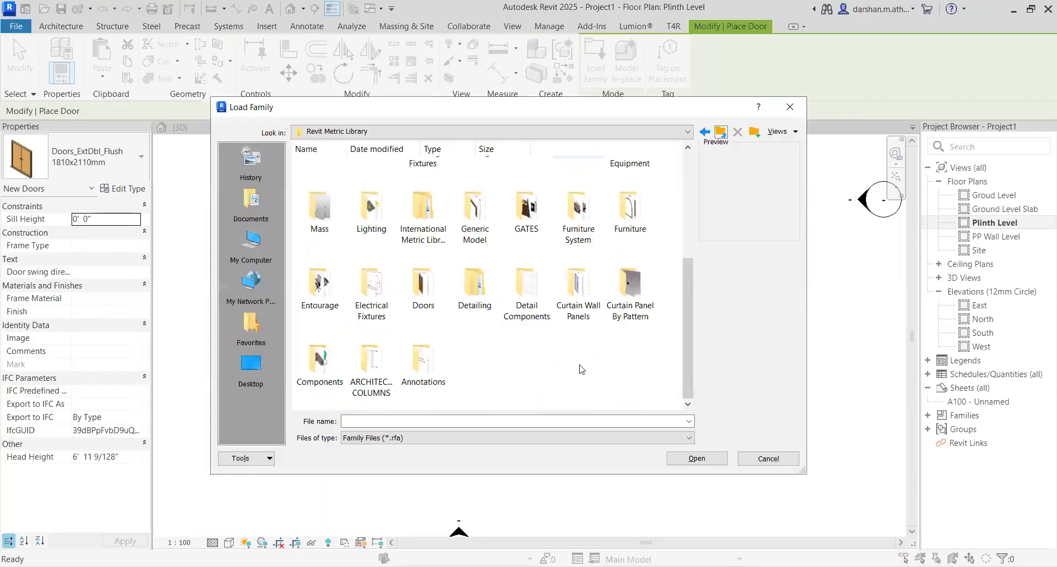
pyautogui.doubleClick(422, 309)
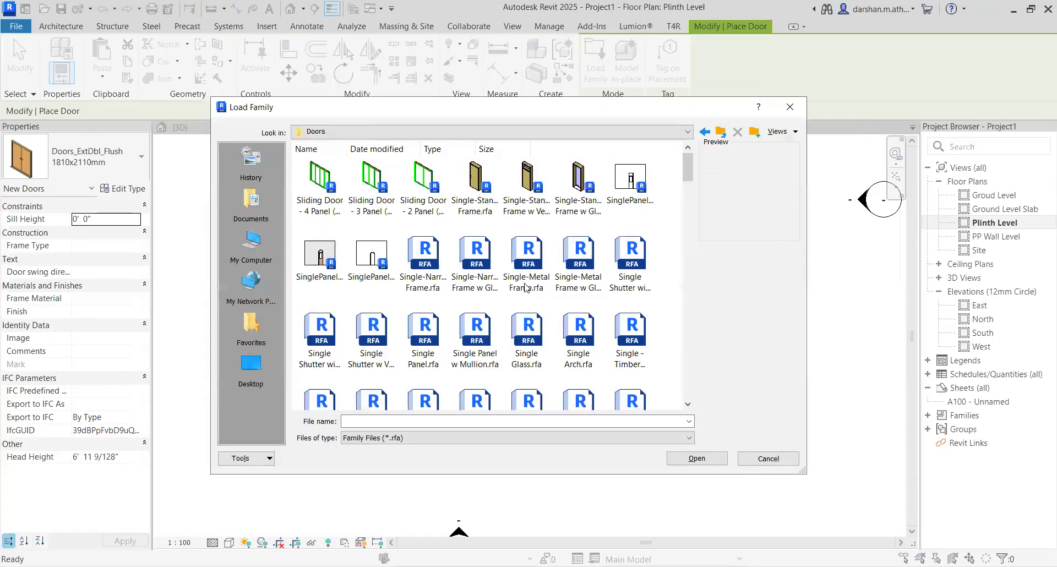
# Preview several double-door families in the Doors folder and load ExtDbl (9).rfa.
pyautogui.scroll(-10, 672, 331)
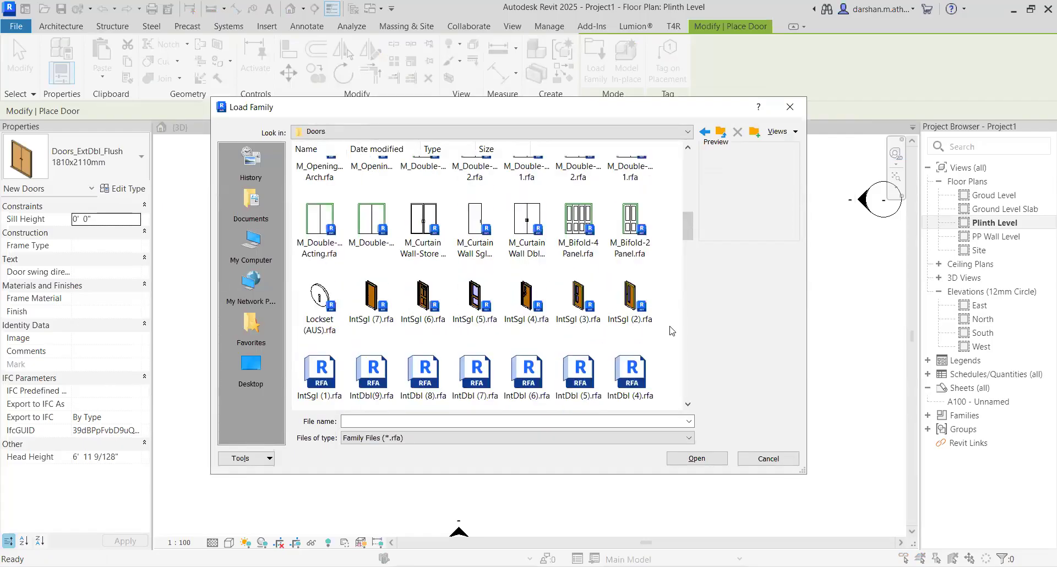
pyautogui.scroll(-2, 671, 330)
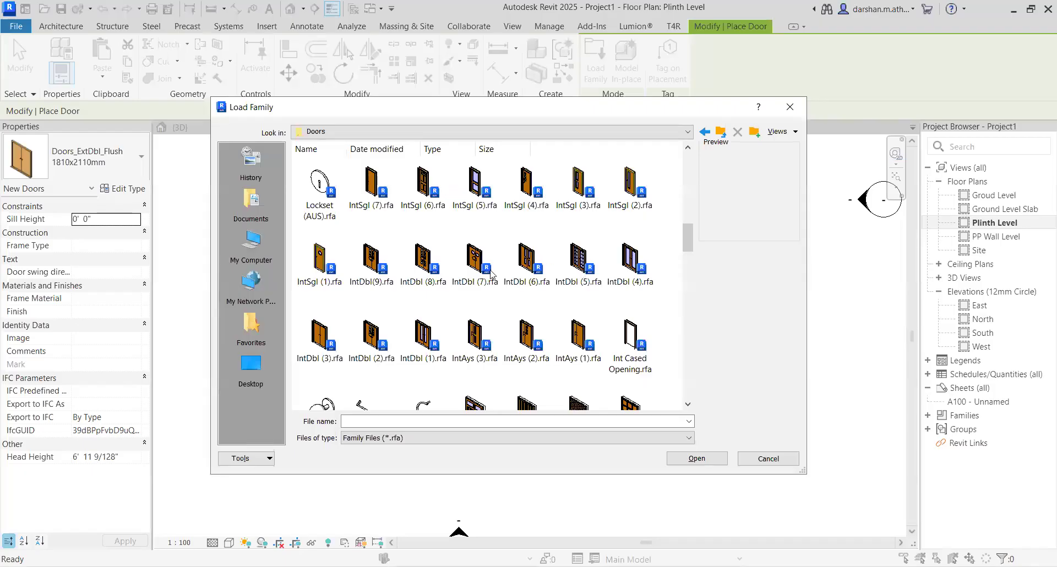
pyautogui.click(424, 262)
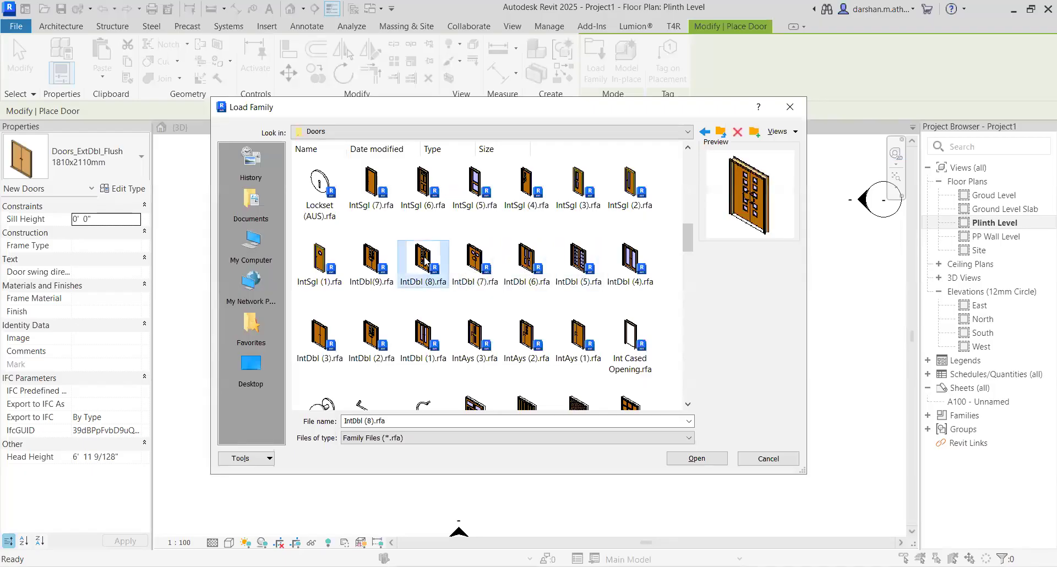
pyautogui.scroll(-2, 424, 262)
pyautogui.scroll(-2, 427, 261)
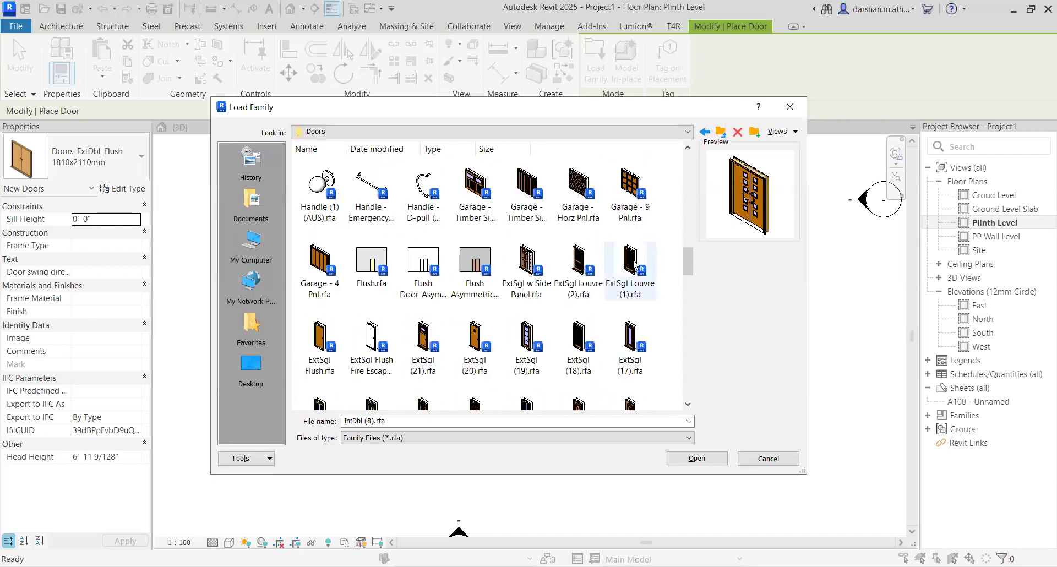
pyautogui.scroll(-5, 636, 268)
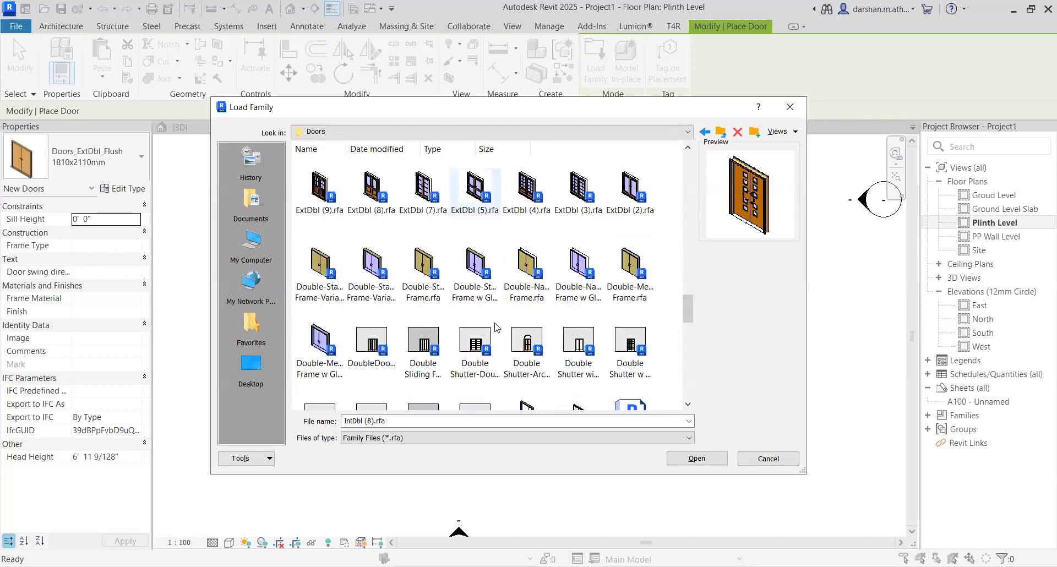
pyautogui.scroll(2, 397, 265)
pyautogui.click(417, 240)
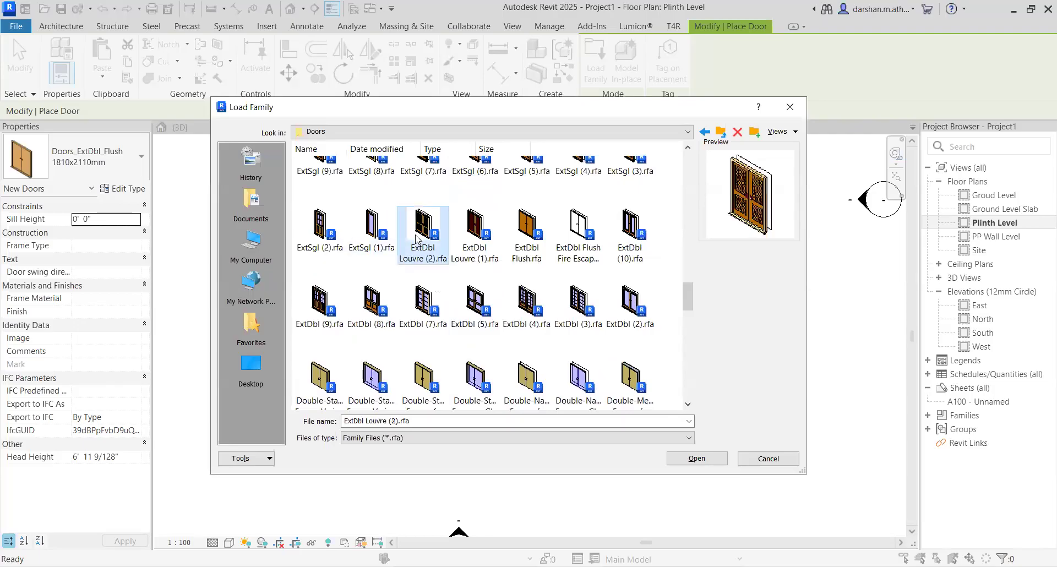
pyautogui.click(372, 322)
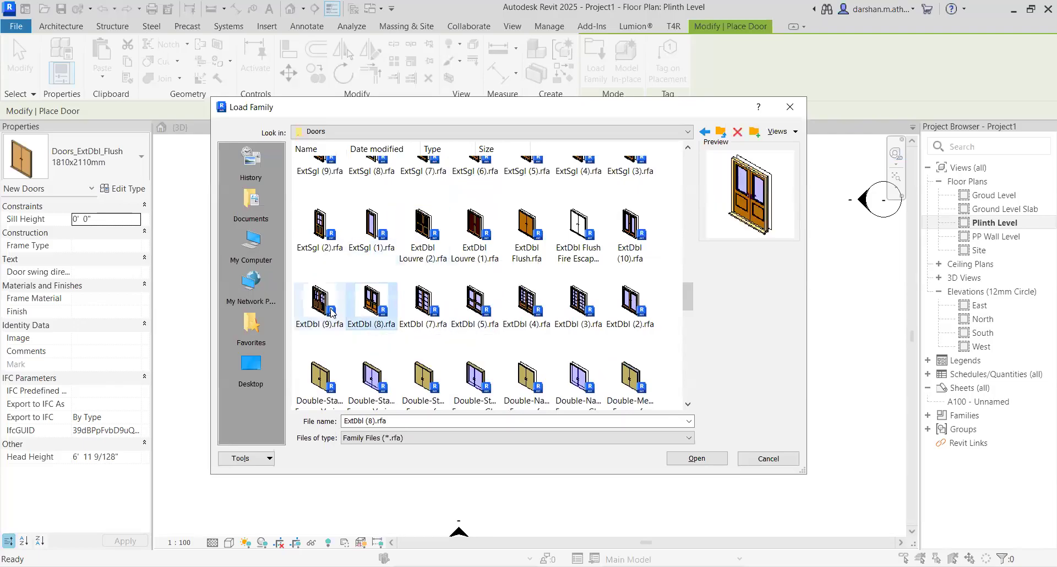
pyautogui.click(332, 313)
pyautogui.click(703, 459)
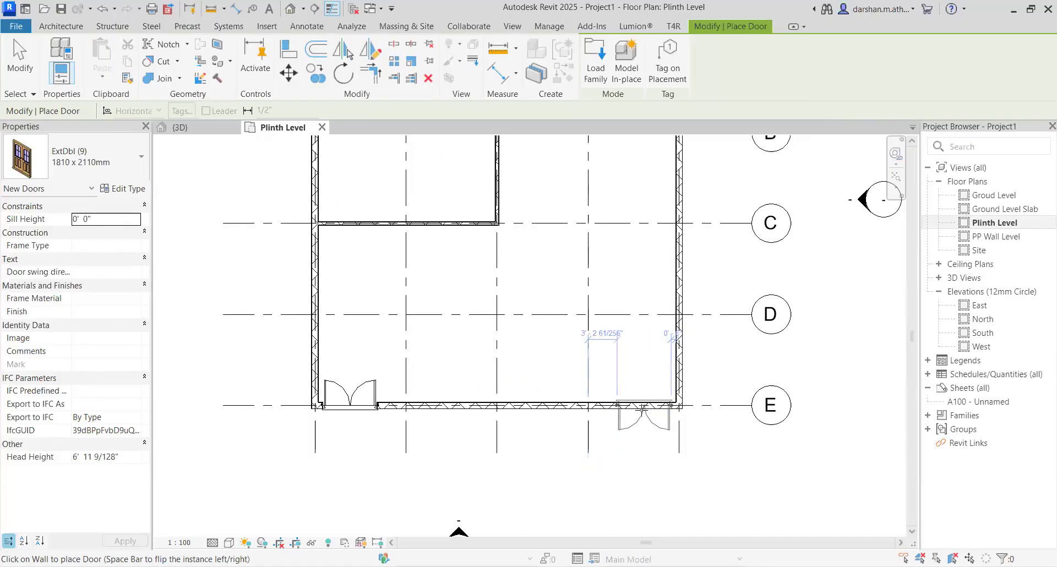
# Place an ExtDbl (9) 1810 x 2110mm door in the grid E wall near its east corner, about 2' 8" from the fourth vertical grid.
pyautogui.click(696, 406)
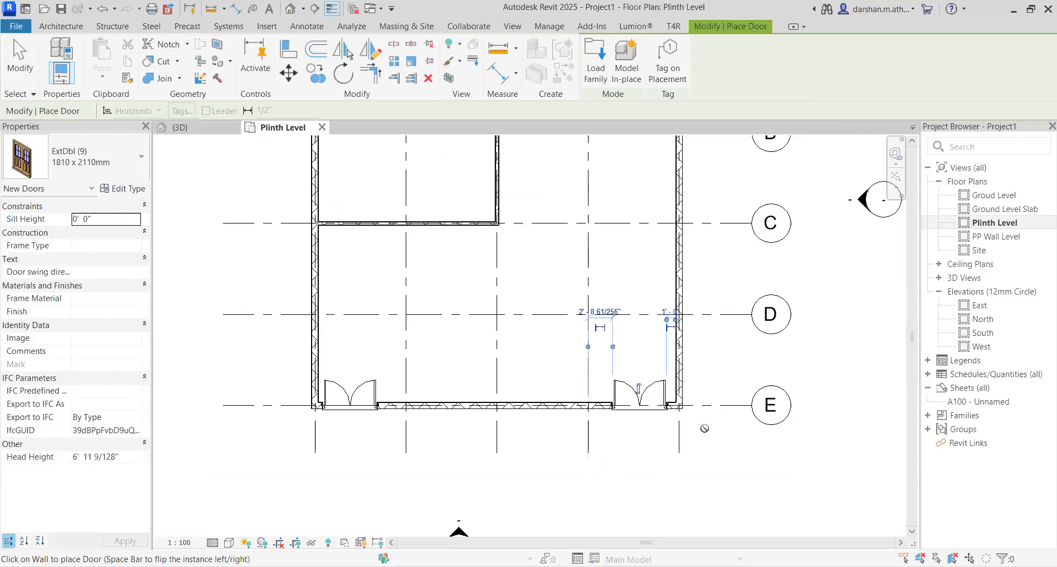
pyautogui.press('Escape')
pyautogui.press('Escape')
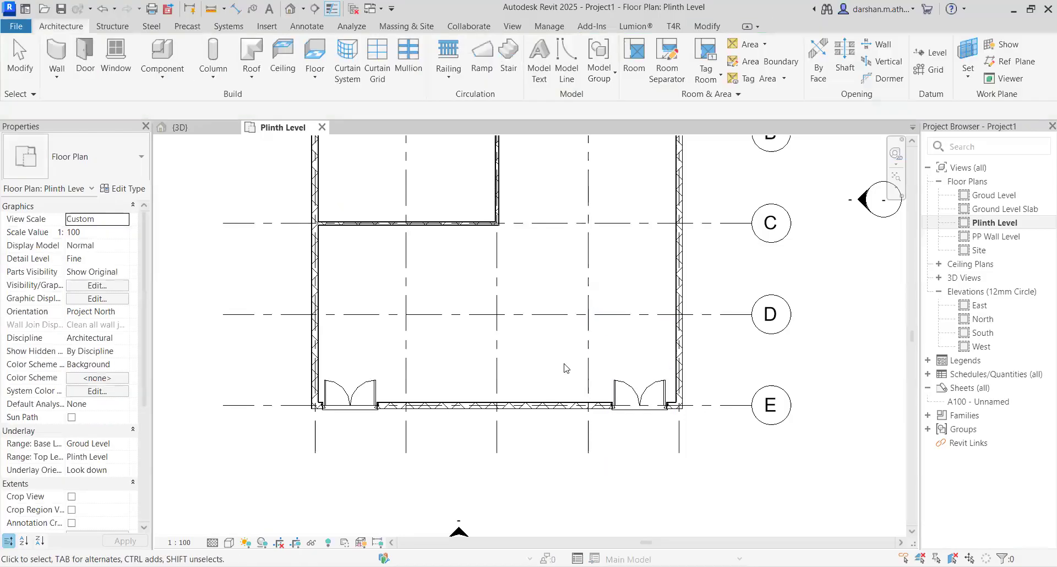
# Inspect the newly placed ExtDbl (9) door up close in the 3D view.
pyautogui.click(181, 128)
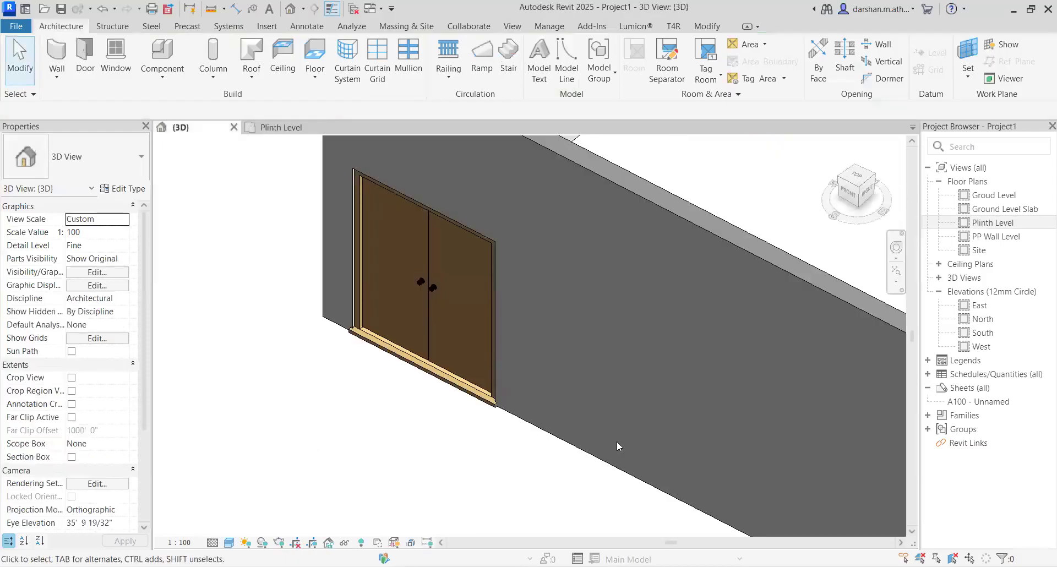
pyautogui.scroll(-6, 533, 430)
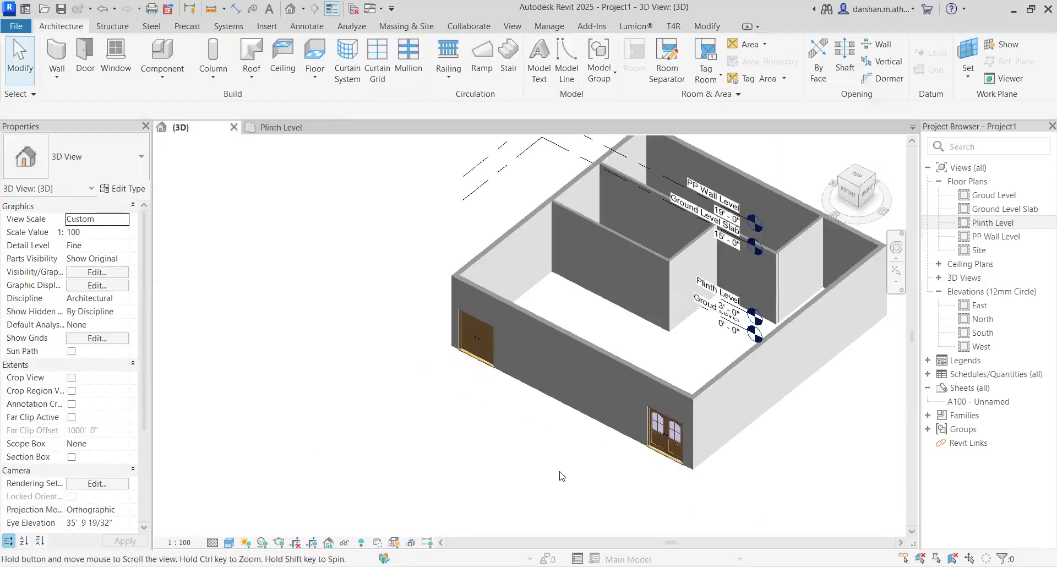
pyautogui.scroll(3, 561, 476)
pyautogui.scroll(4, 598, 392)
pyautogui.scroll(3, 597, 391)
pyautogui.moveTo(584, 380); pyautogui.dragTo(498, 512, button='middle')
pyautogui.moveTo(481, 378); pyautogui.dragTo(490, 410, button='middle')
pyautogui.scroll(-2, 513, 441)
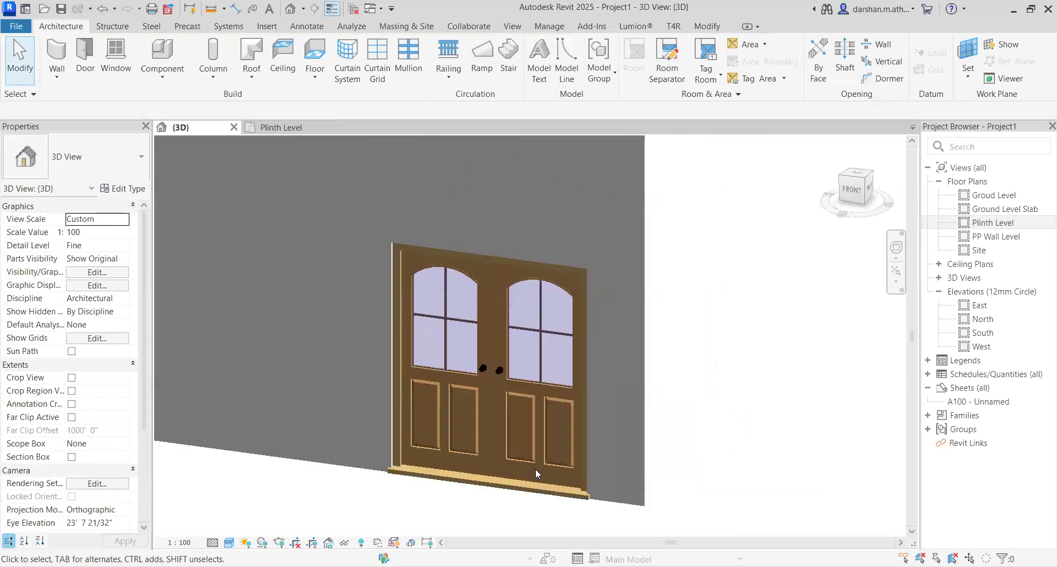
pyautogui.click(559, 467)
pyautogui.keyDown('shift'); pyautogui.moveTo(654, 466); pyautogui.dragTo(748, 452, button='middle'); pyautogui.keyUp('shift')
pyautogui.click(747, 453)
# Examine the whole building's wall layout from the top in the 3D view.
pyautogui.scroll(-3, 749, 450)
pyautogui.keyDown('shift'); pyautogui.moveTo(810, 427); pyautogui.dragTo(706, 416, button='middle'); pyautogui.keyUp('shift')
pyautogui.click(857, 178)
pyautogui.scroll(2, 582, 382)
pyautogui.moveTo(607, 318); pyautogui.dragTo(579, 346, button='middle')
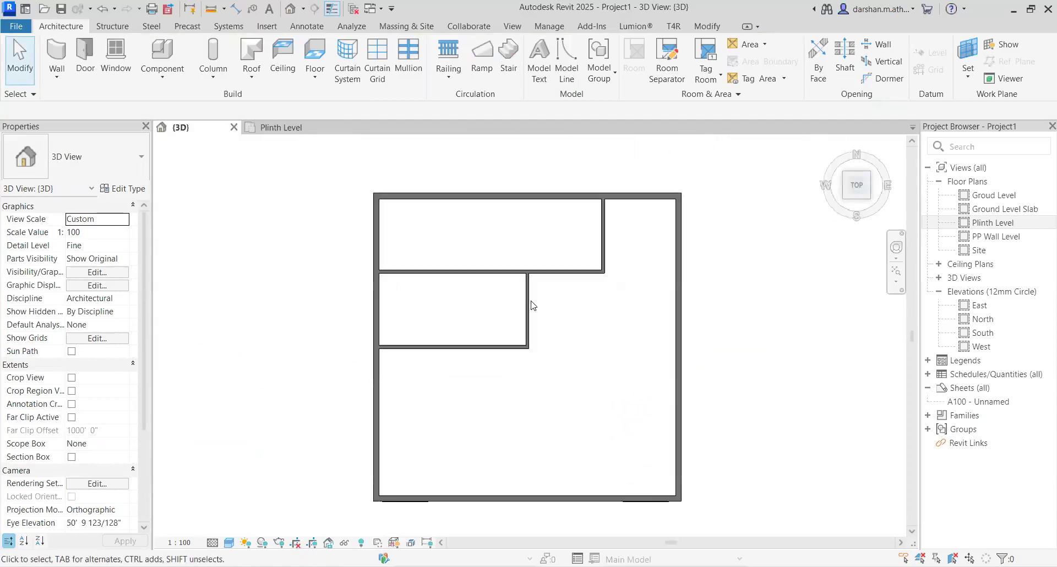
# Restart the Door command on the Plinth Level plan and browse to the Internal Doors subfolder to load another family.
pyautogui.click(298, 128)
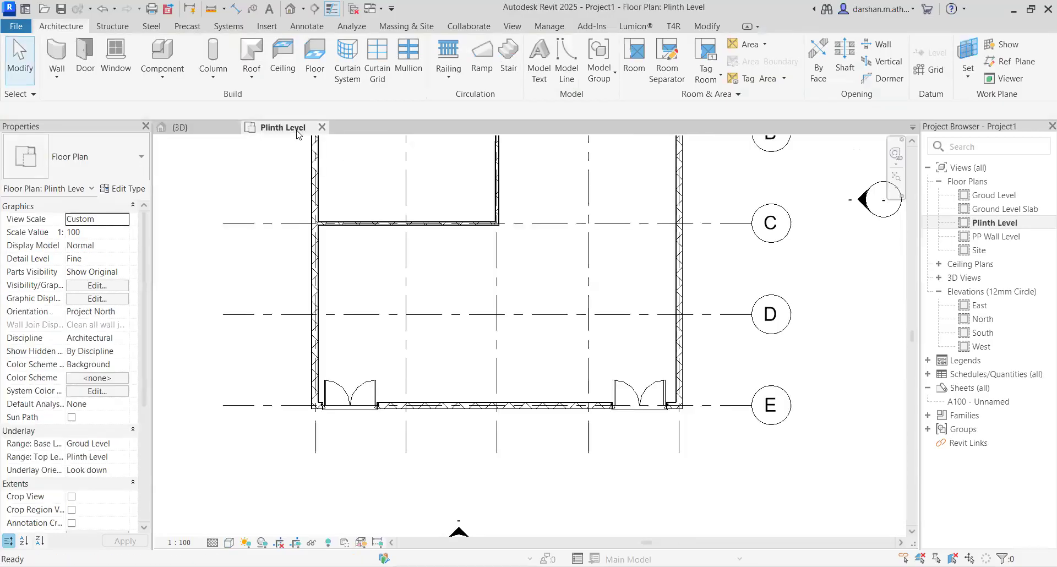
pyautogui.click(86, 56)
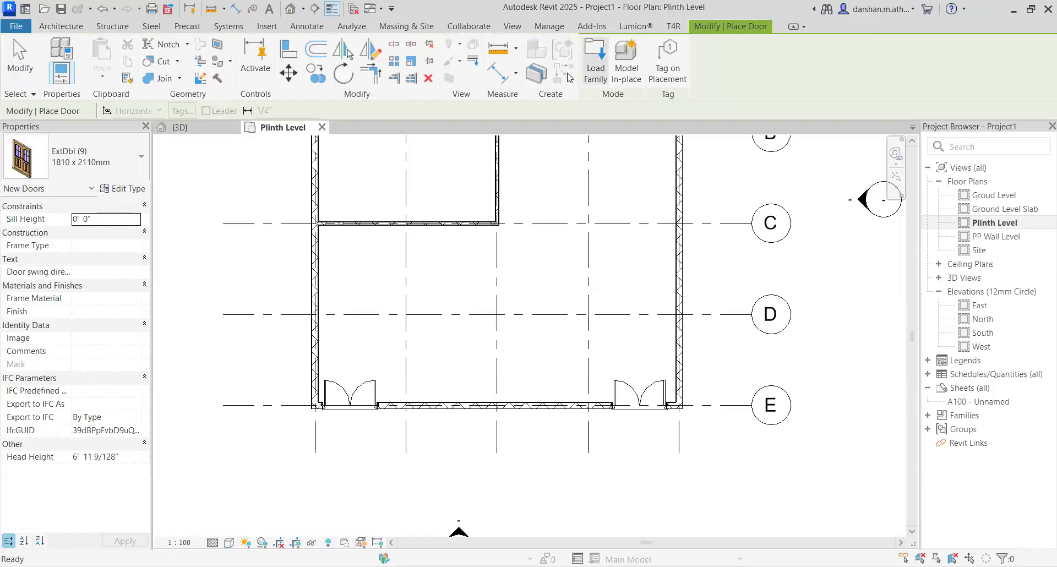
pyautogui.click(596, 61)
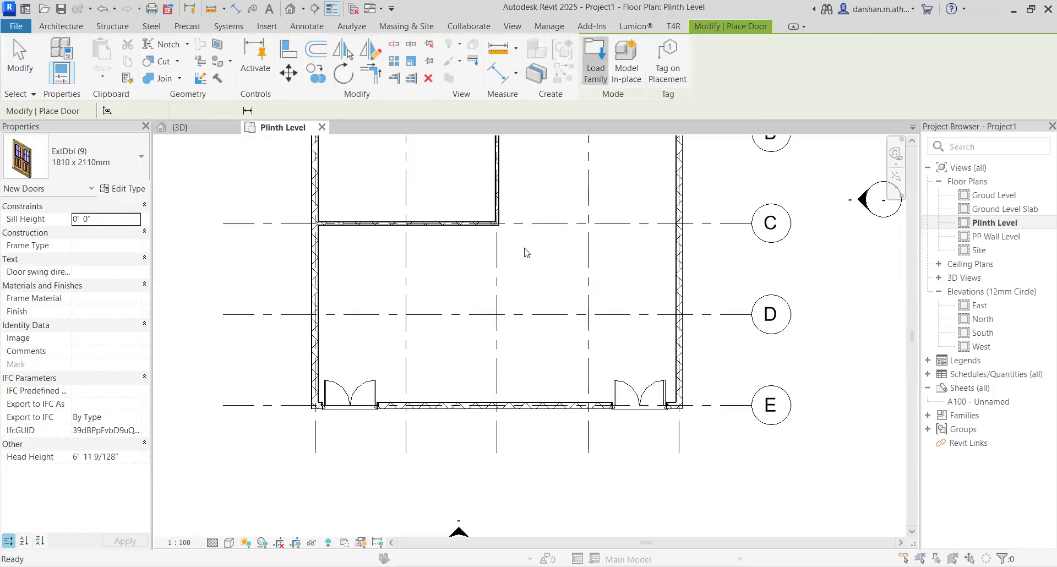
pyautogui.scroll(-10, 526, 253)
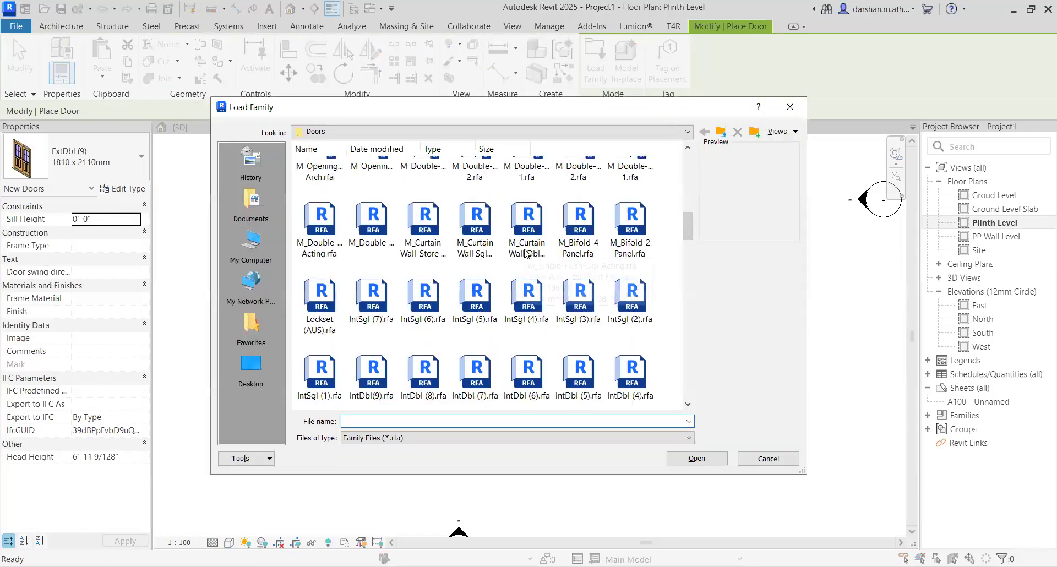
pyautogui.scroll(-6, 526, 253)
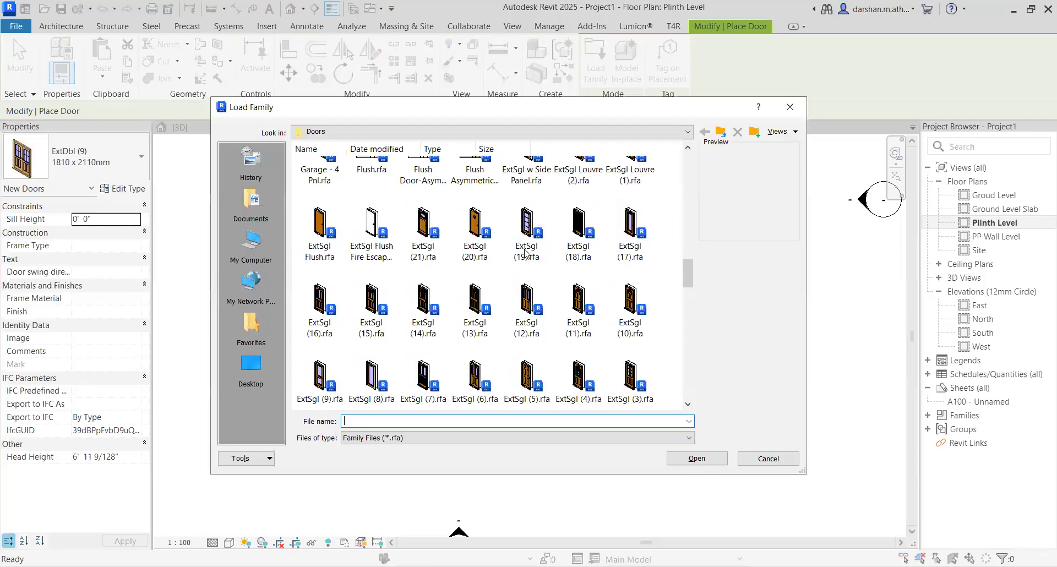
pyautogui.scroll(-6, 525, 253)
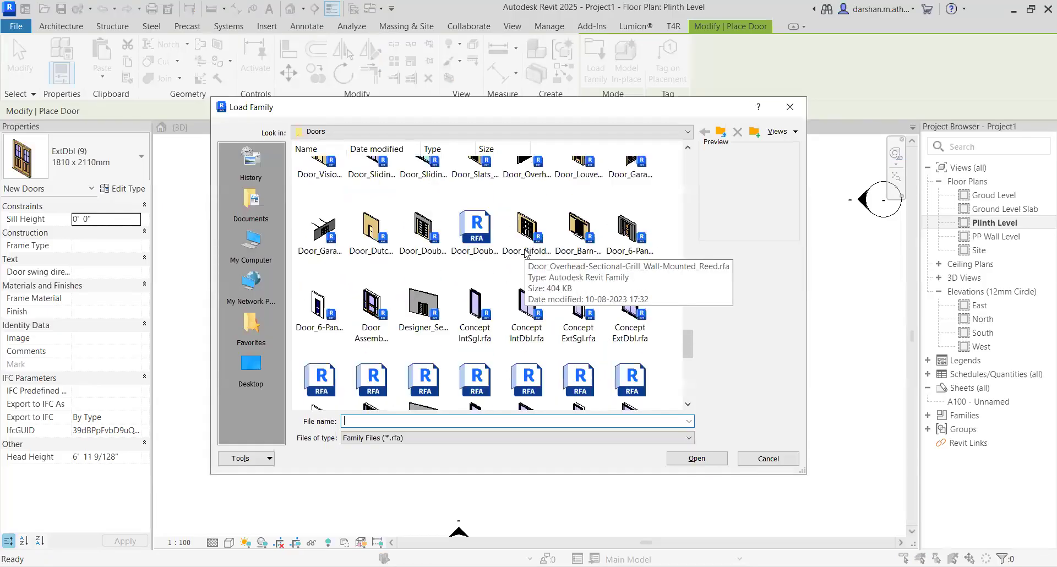
pyautogui.scroll(-5, 524, 252)
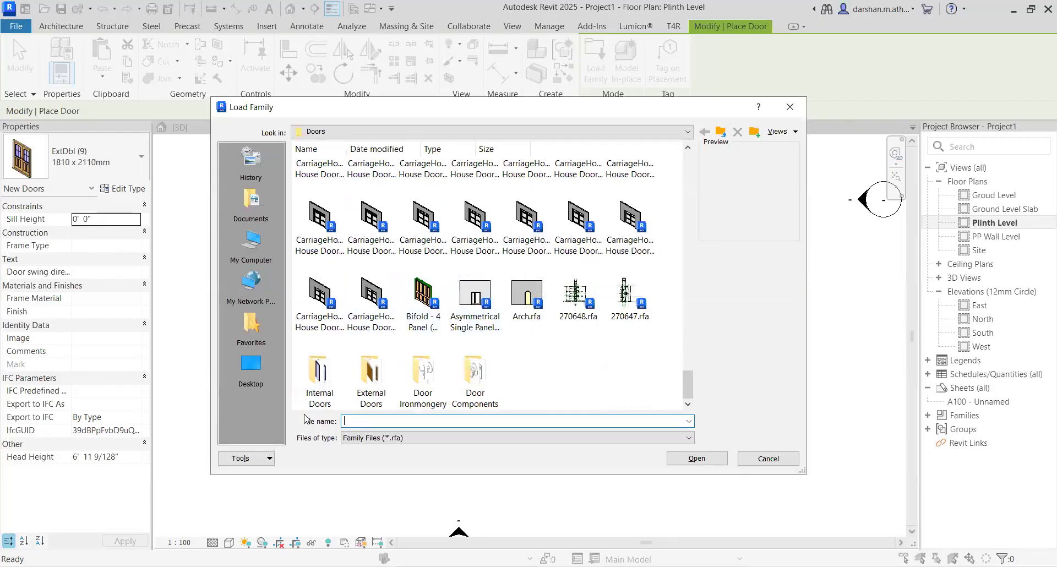
pyautogui.doubleClick(320, 380)
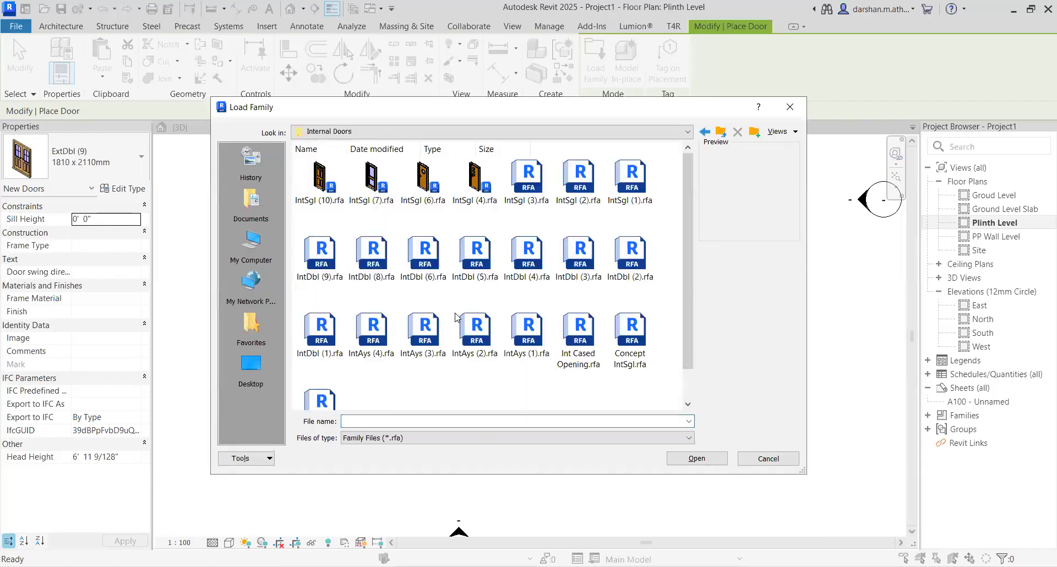
# Compare the previews of single internal doors and load IntSgl (10).rfa.
pyautogui.scroll(-1, 456, 394)
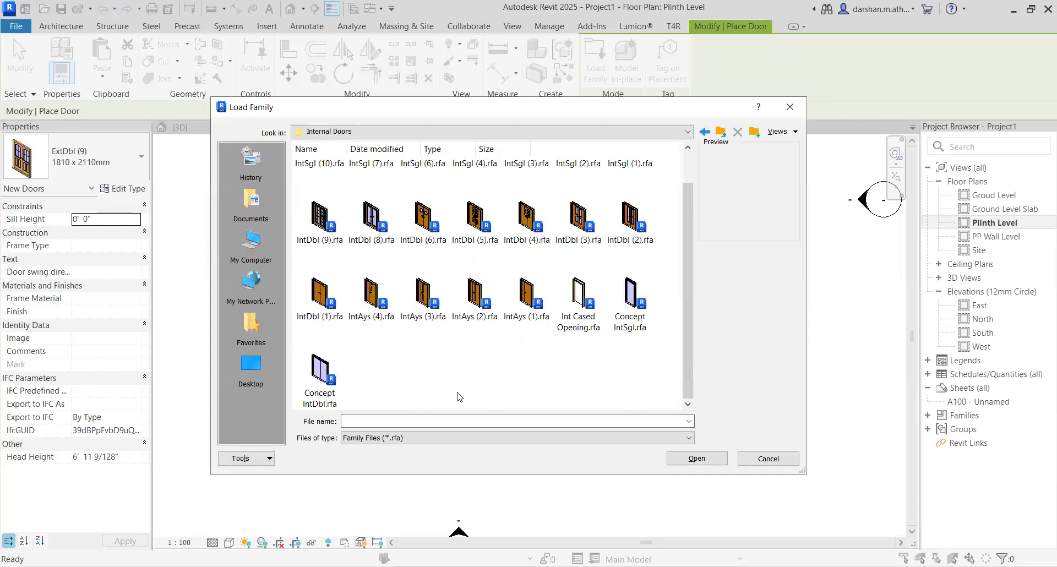
pyautogui.scroll(1, 439, 347)
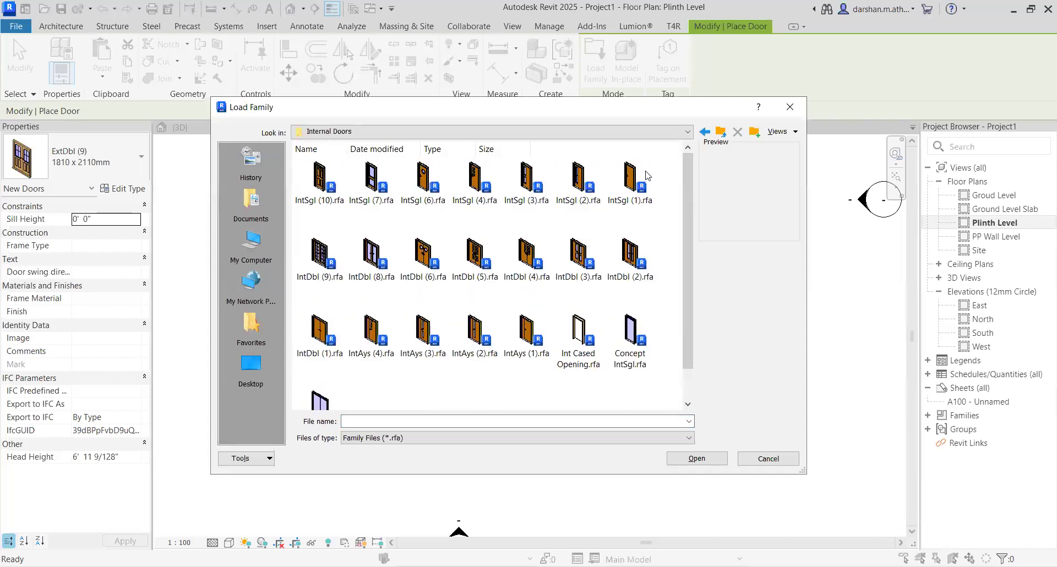
pyautogui.click(633, 181)
pyautogui.click(580, 192)
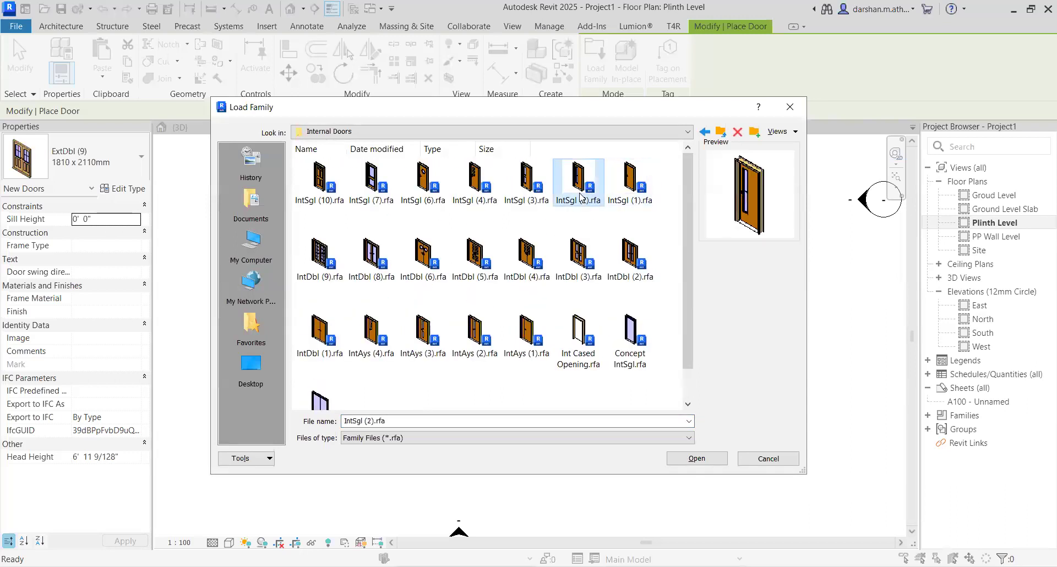
pyautogui.click(326, 189)
pyautogui.click(631, 178)
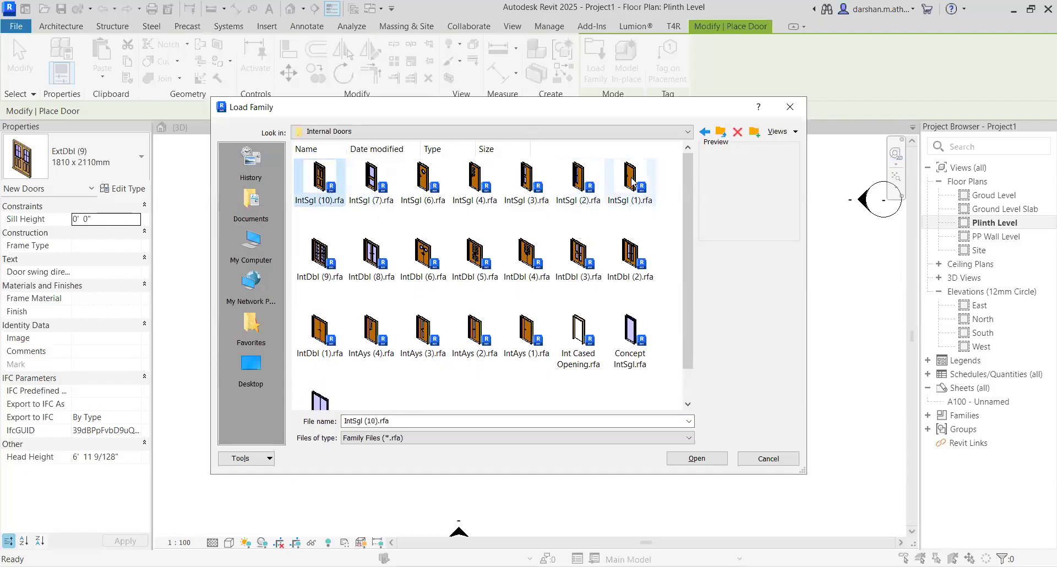
pyautogui.click(320, 190)
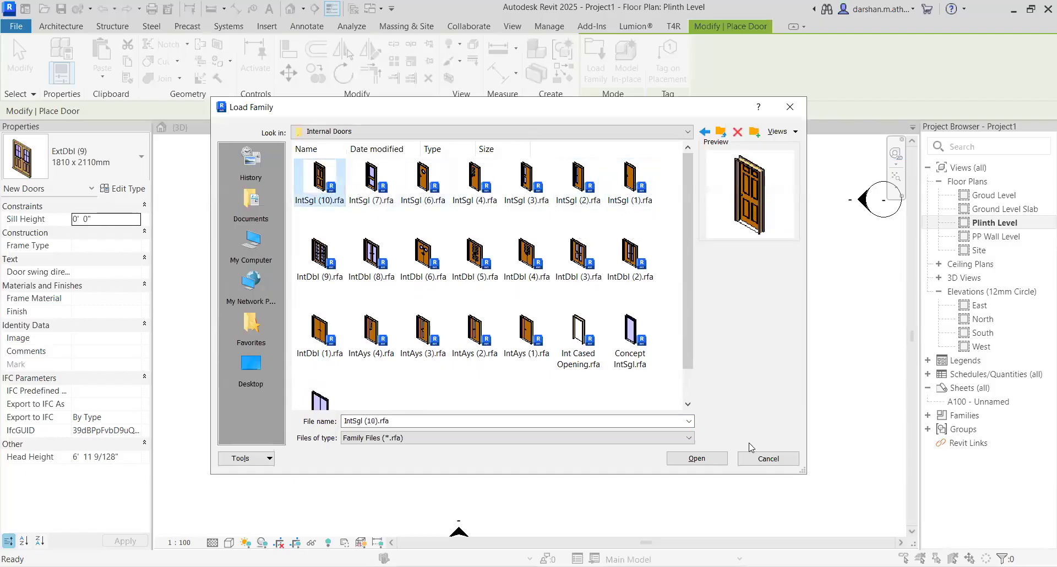
pyautogui.click(707, 459)
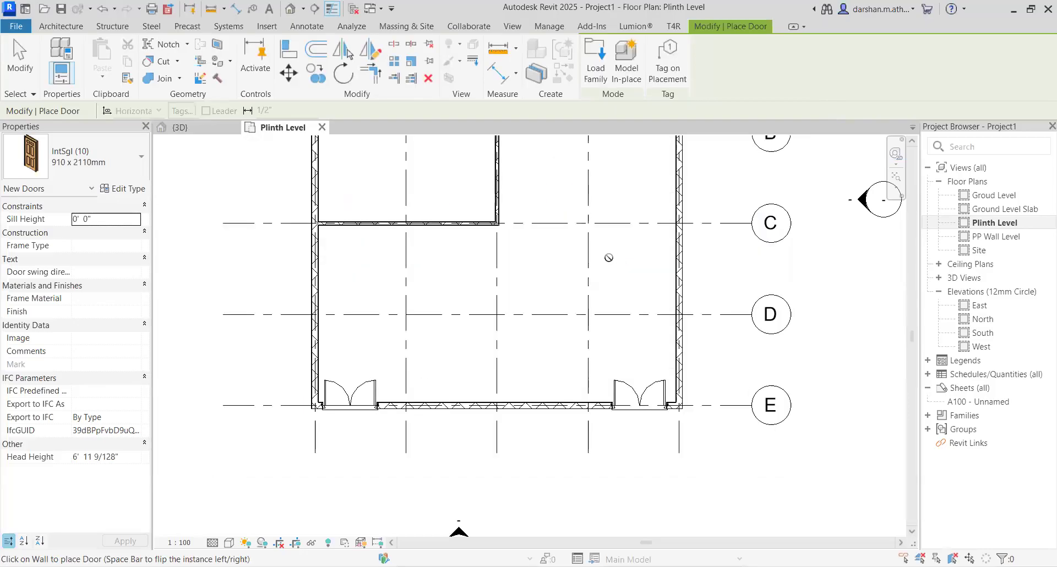
# Place two IntSgl (10) doors in the east walls of the rooms between grids A–B and B–C, near each room's upper corner.
pyautogui.moveTo(552, 295); pyautogui.dragTo(535, 385, button='middle')
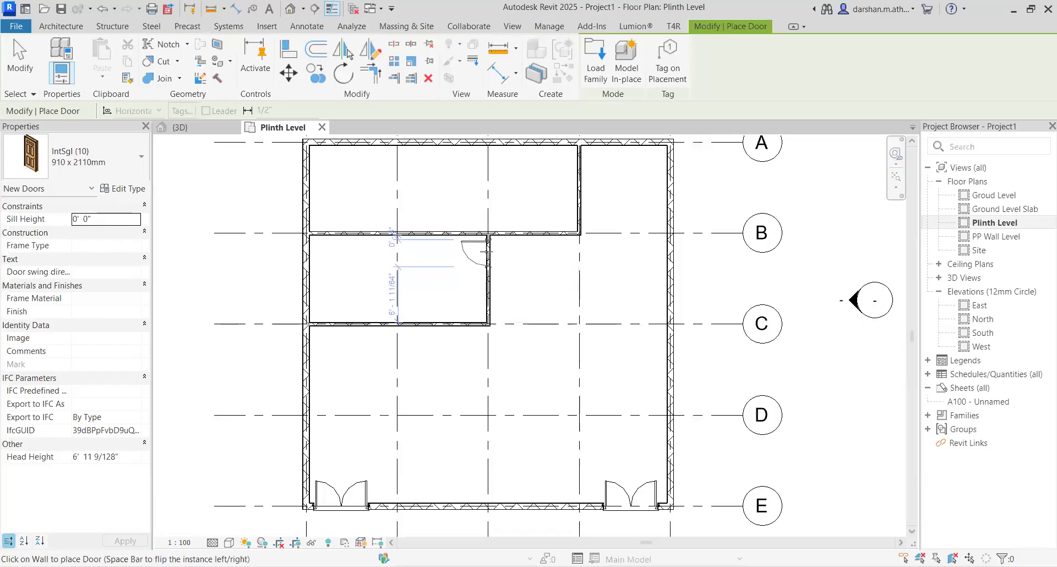
pyautogui.click(571, 163)
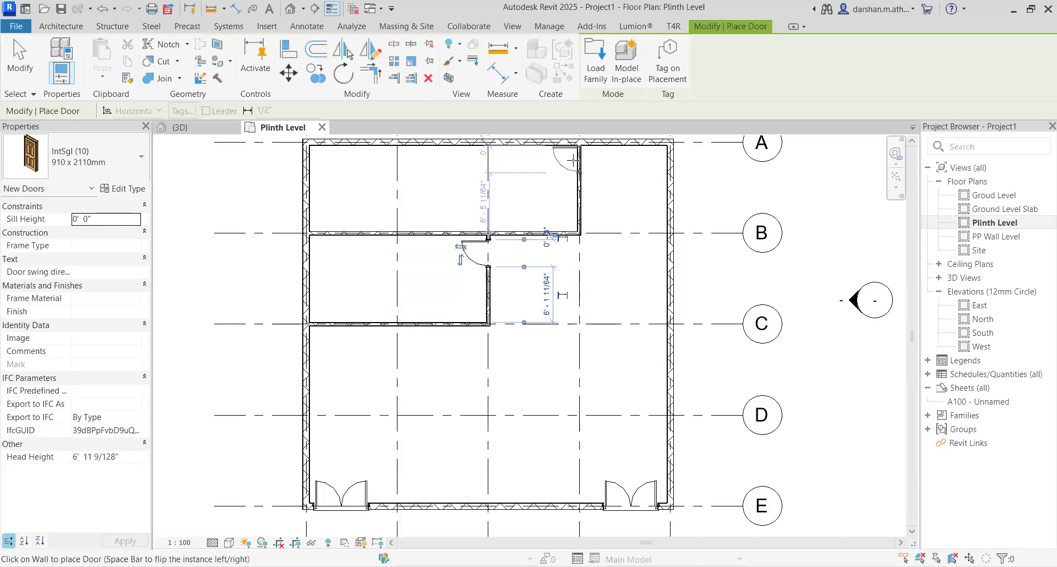
pyautogui.click(573, 163)
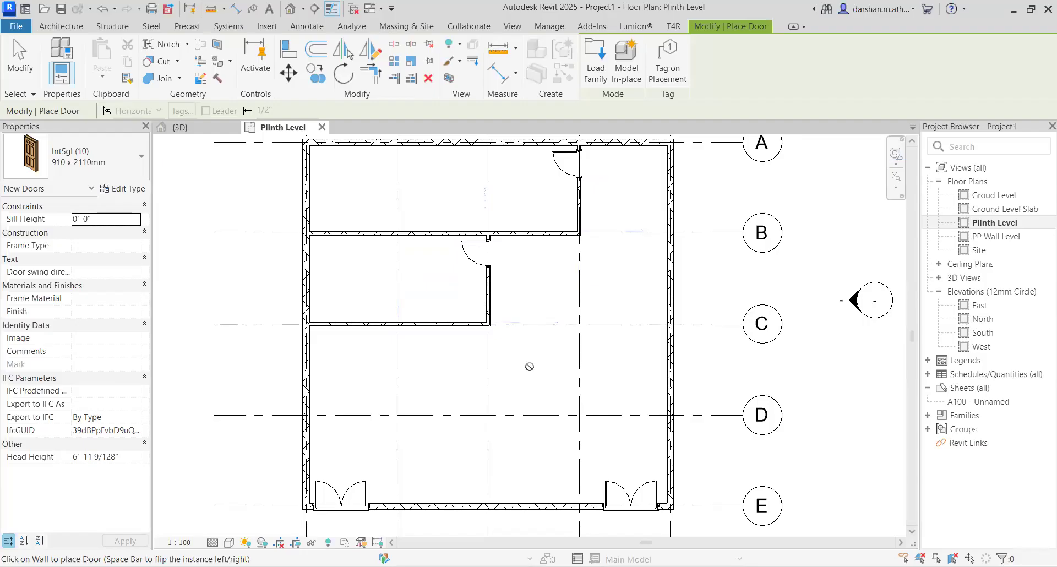
pyautogui.press('Escape')
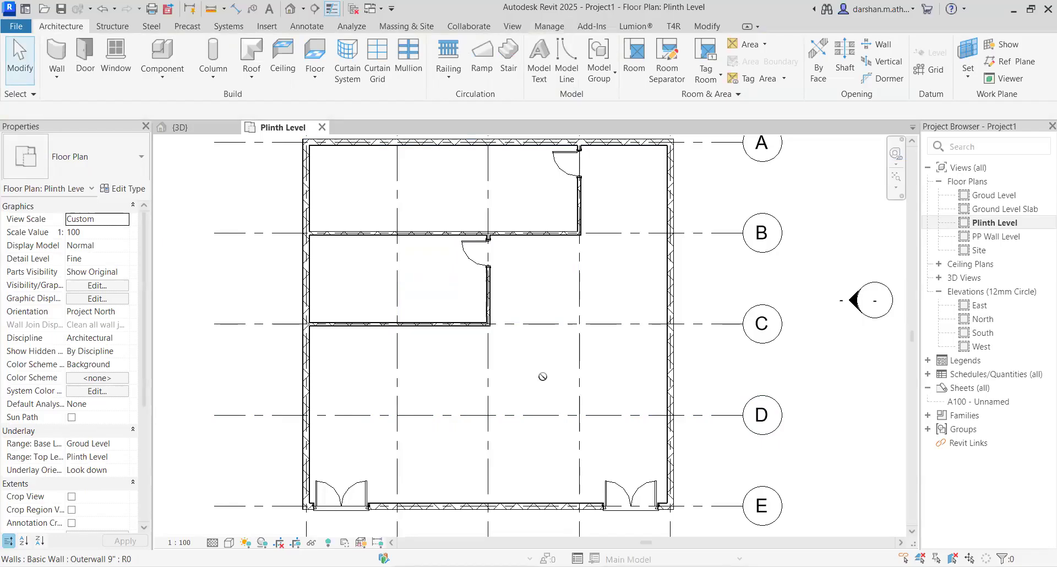
# Duplicate the type of the eastern ExtDbl (9) door on grid E and name the new type Main Door.
pyautogui.scroll(-2, 546, 392)
pyautogui.scroll(4, 579, 468)
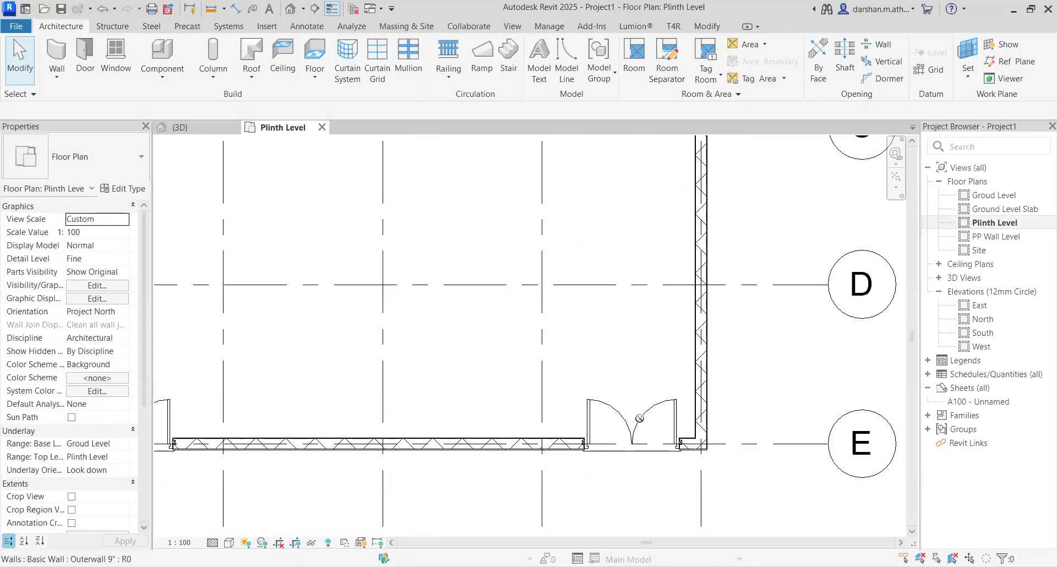
pyautogui.click(591, 405)
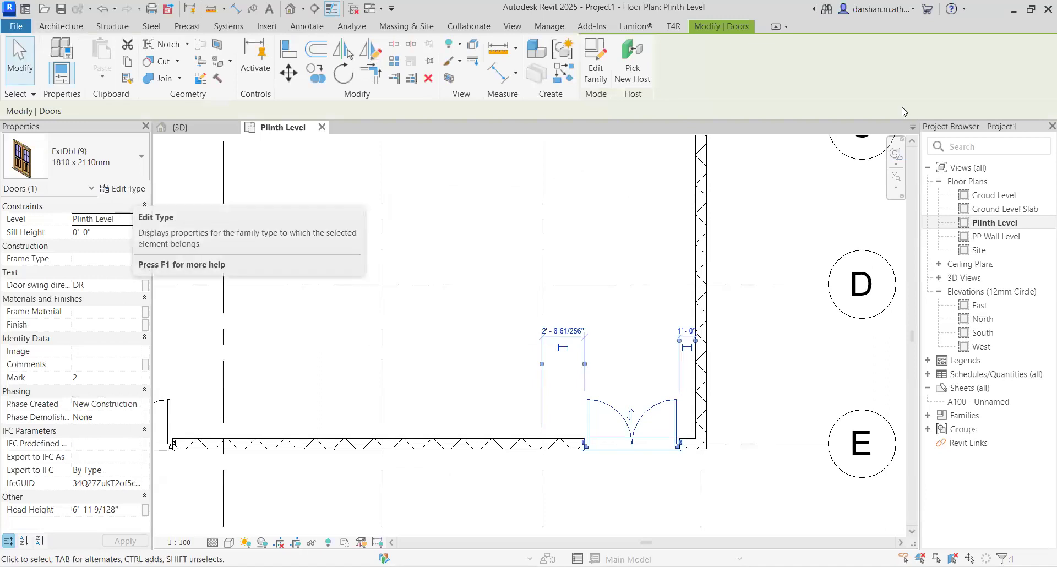
pyautogui.click(131, 192)
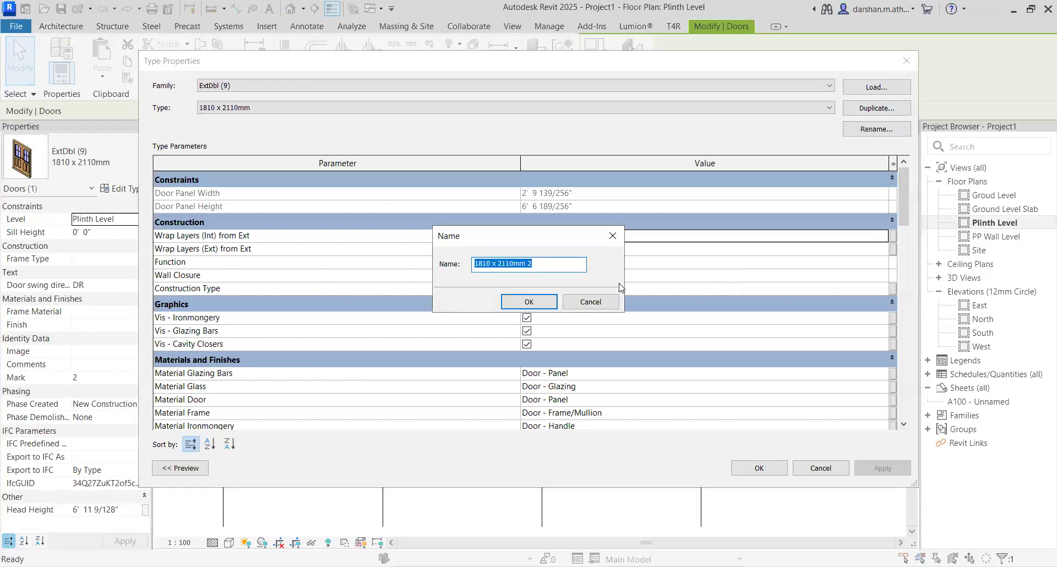
pyautogui.write('Main Door')
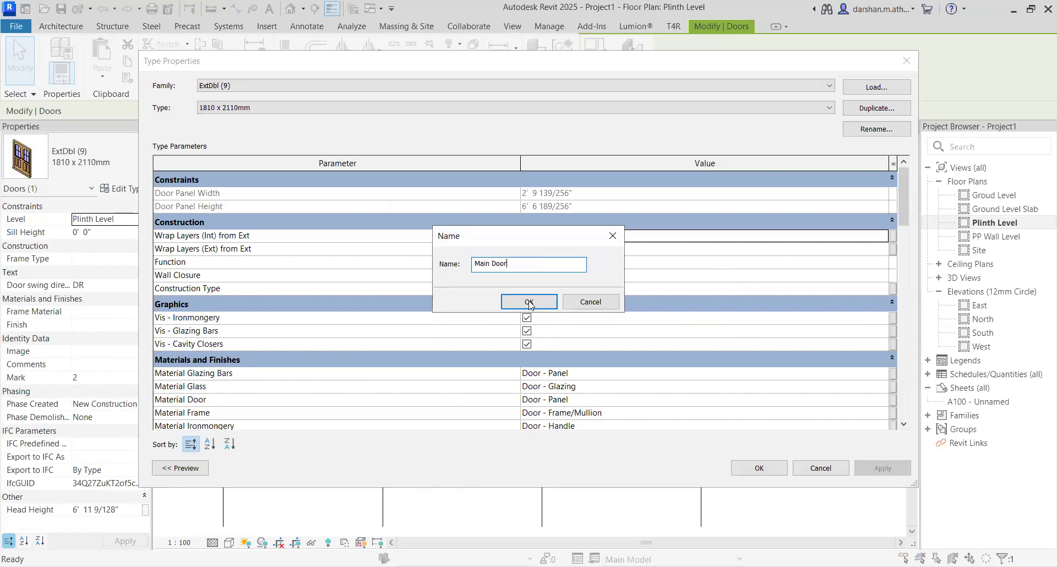
pyautogui.click(529, 302)
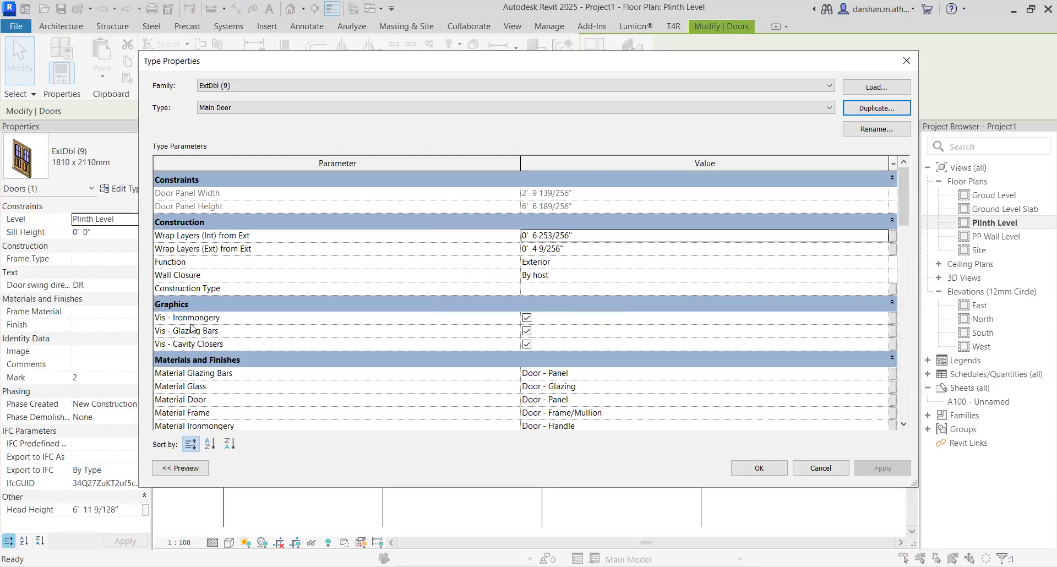
# Set the Main Door type's width to 7' and height to 8'.
pyautogui.scroll(-8, 191, 328)
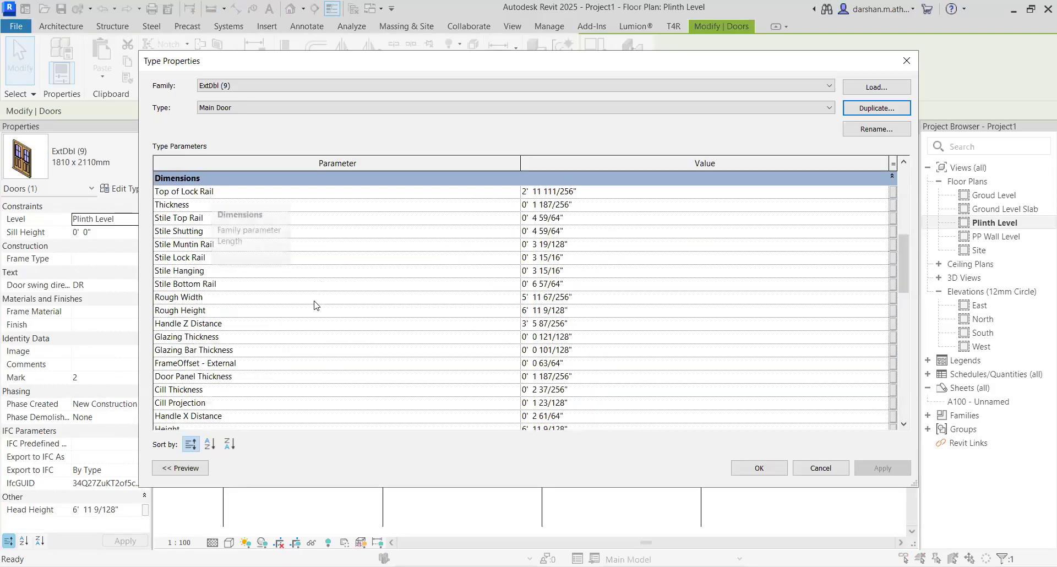
pyautogui.scroll(-2, 307, 329)
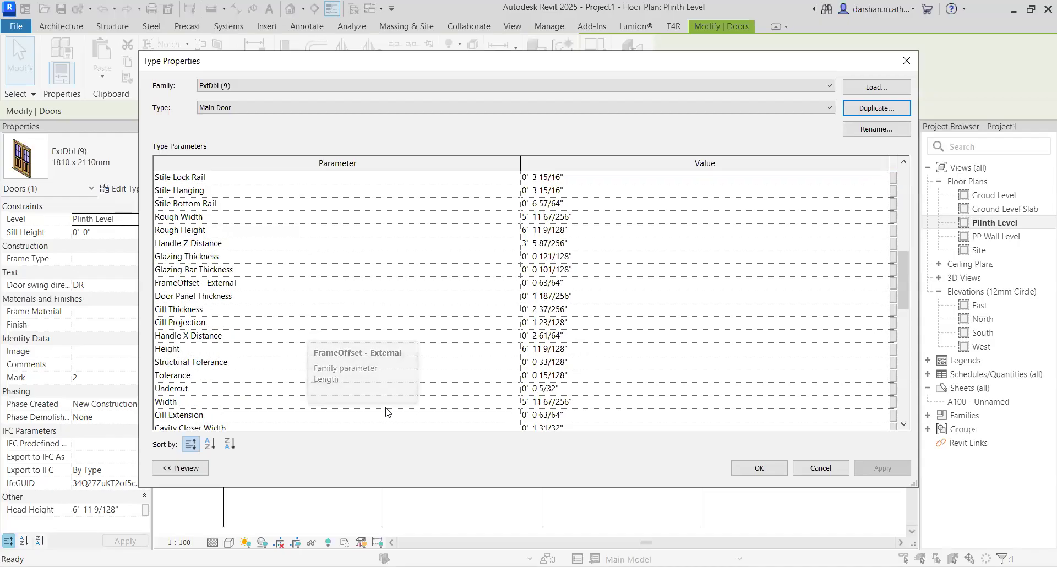
pyautogui.click(603, 402)
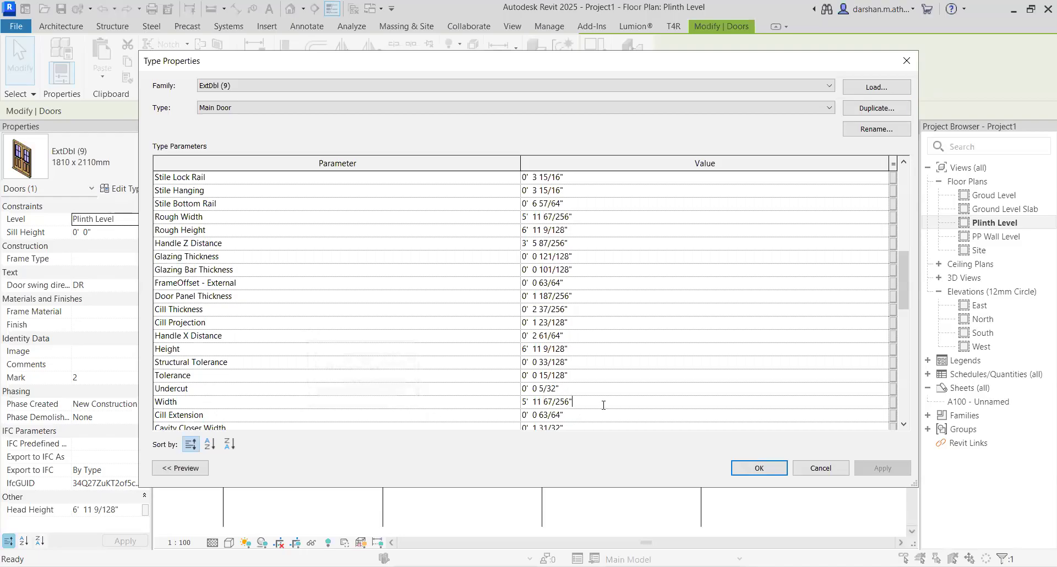
pyautogui.click(489, 405)
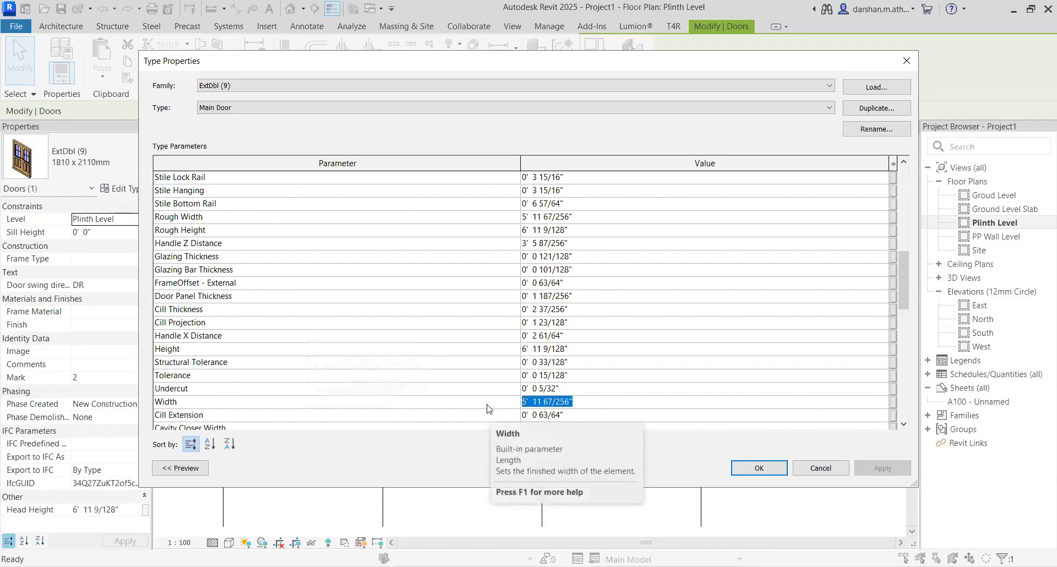
pyautogui.write('7')
pyautogui.press('Return')
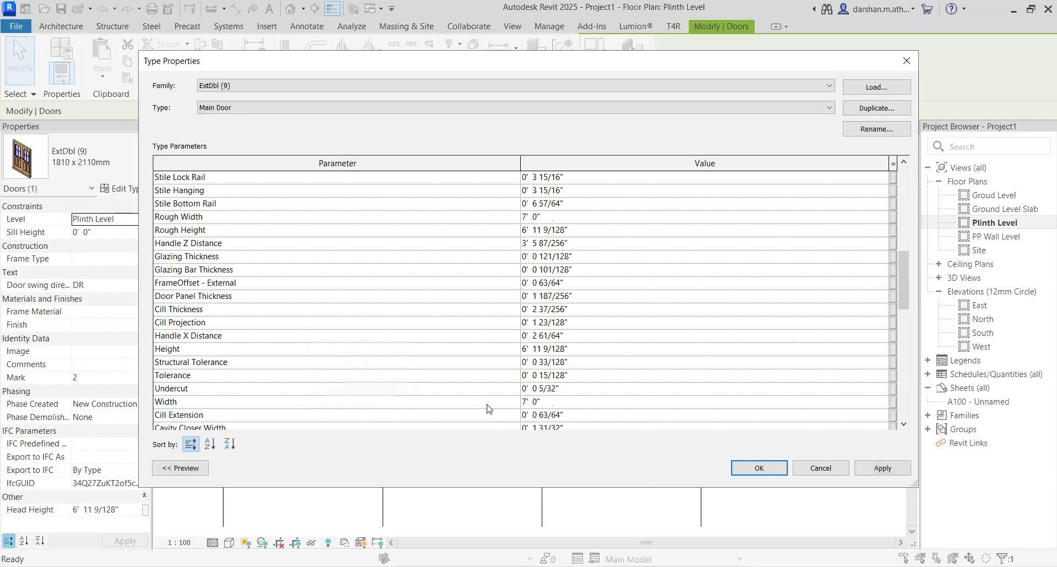
pyautogui.click(606, 350)
pyautogui.write('8')
pyautogui.click(884, 468)
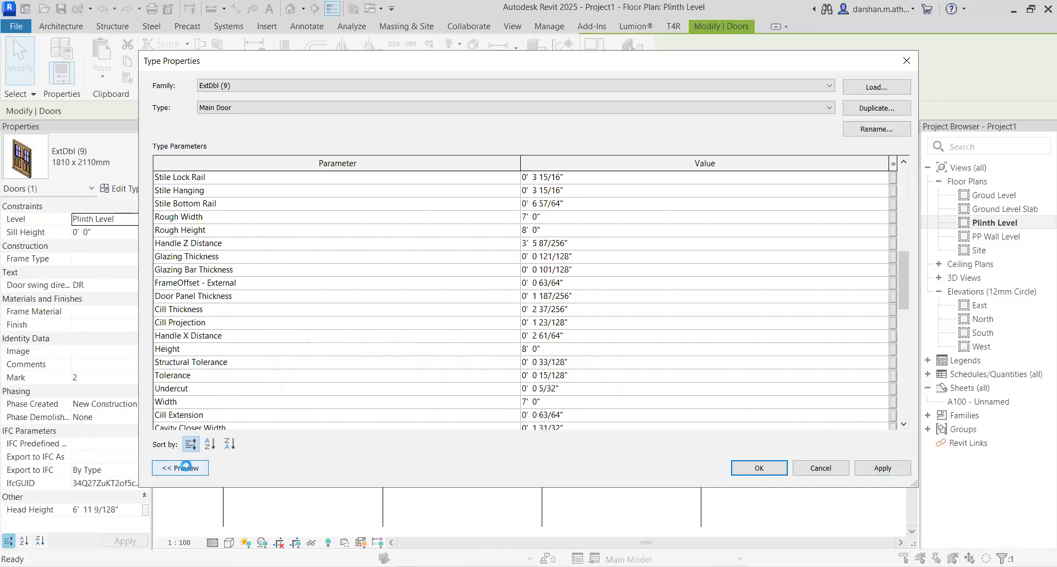
# Preview the Main Door type in plan and accept its type properties.
pyautogui.click(185, 467)
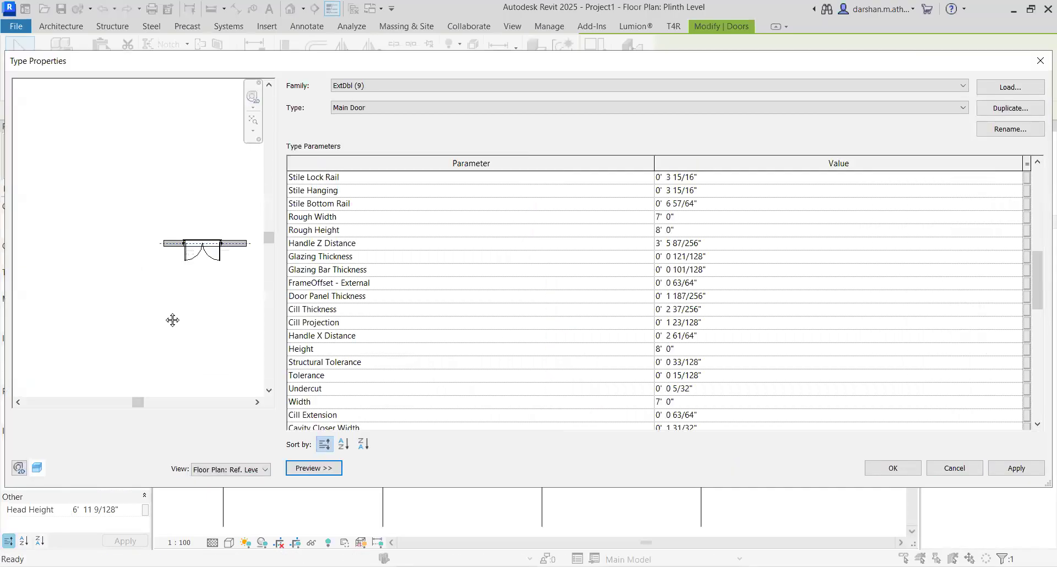
pyautogui.click(1028, 473)
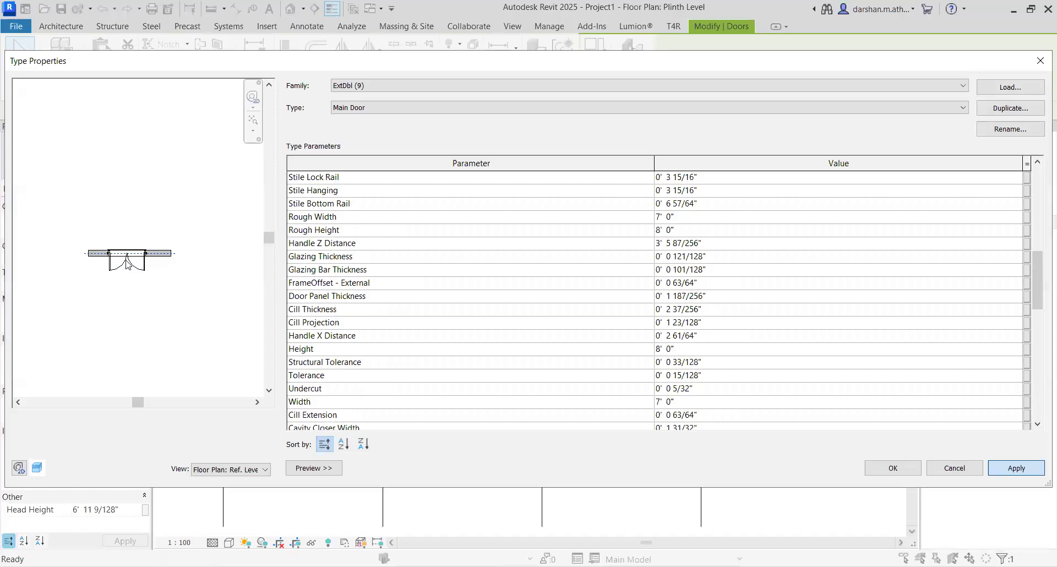
pyautogui.scroll(3, 129, 297)
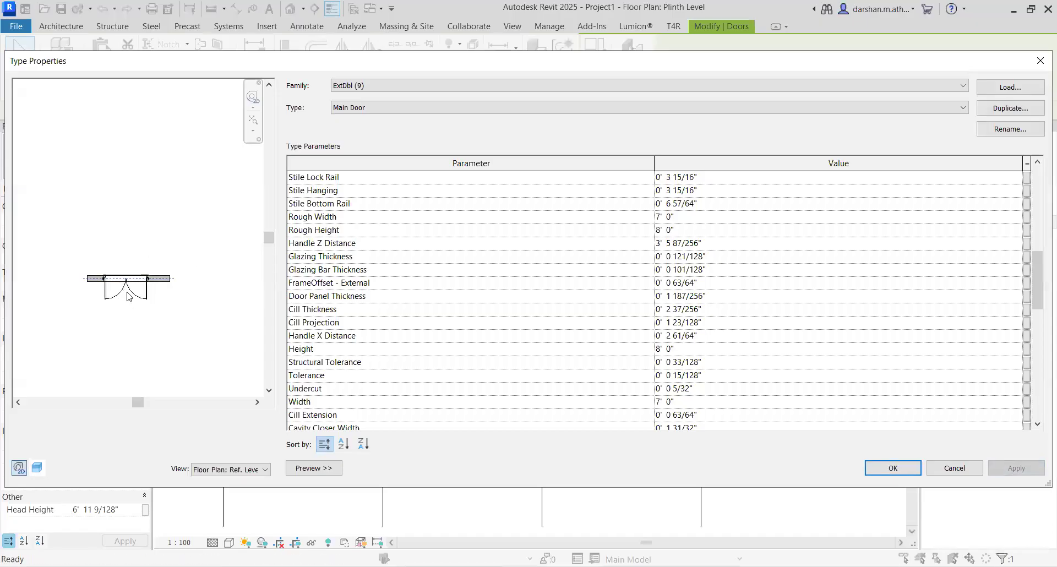
pyautogui.scroll(1, 128, 297)
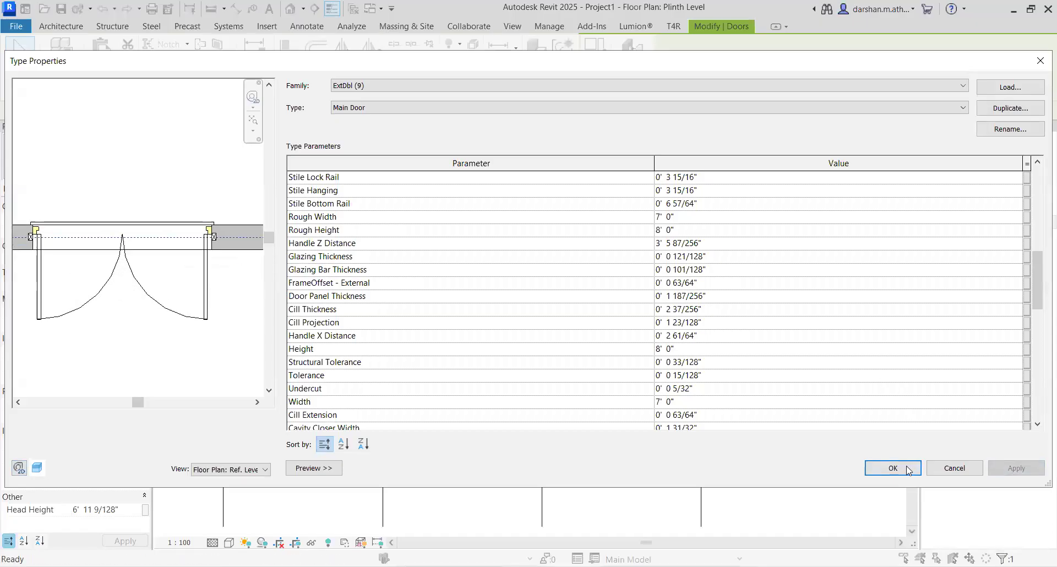
pyautogui.press('Return')
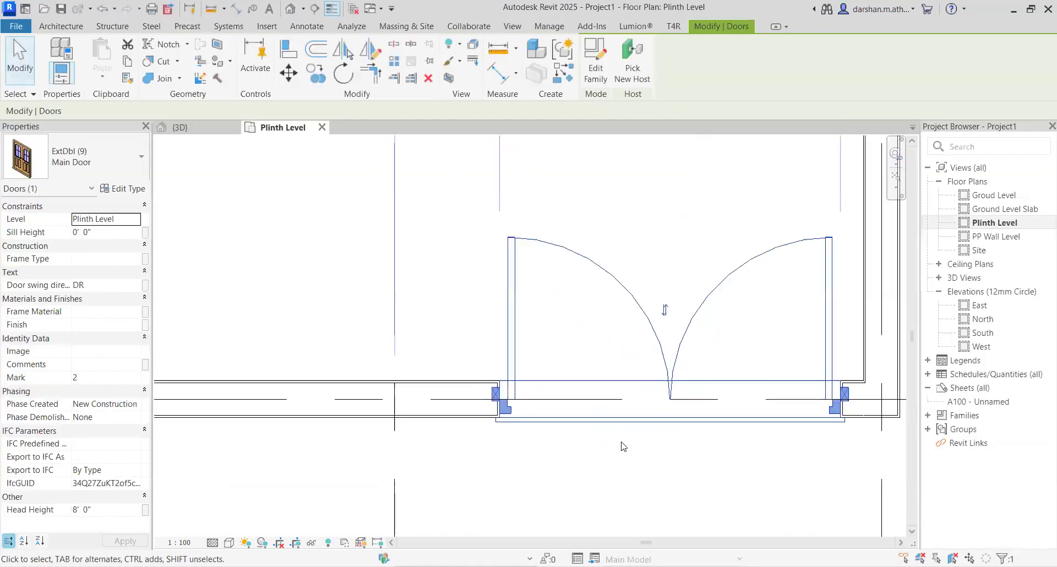
# Undo and redo the eastern front door's type changes to compare its size on the plan.
pyautogui.moveTo(638, 443); pyautogui.dragTo(522, 422, button='middle')
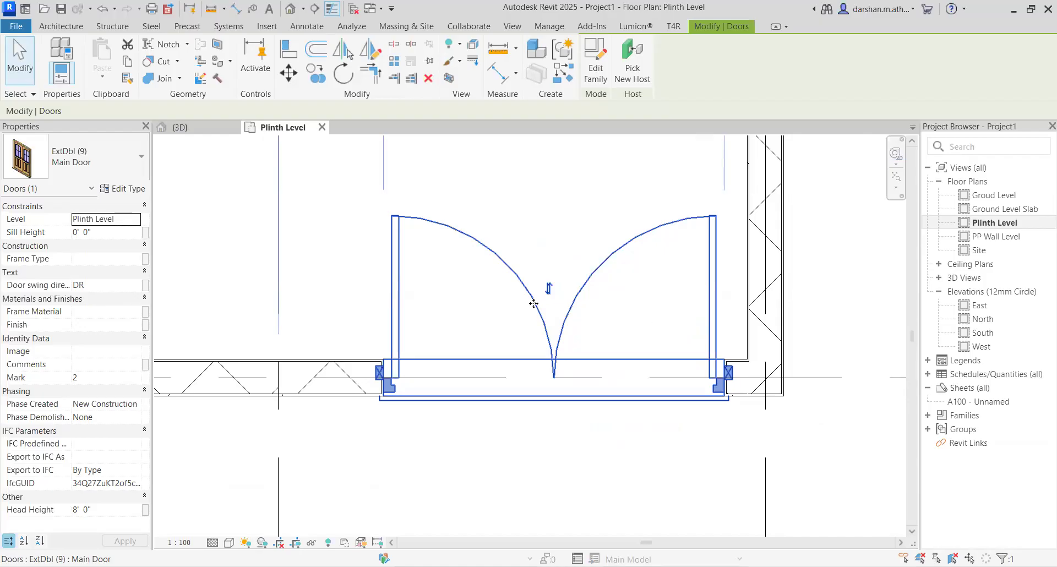
pyautogui.hotkey('ctrl', 'z')
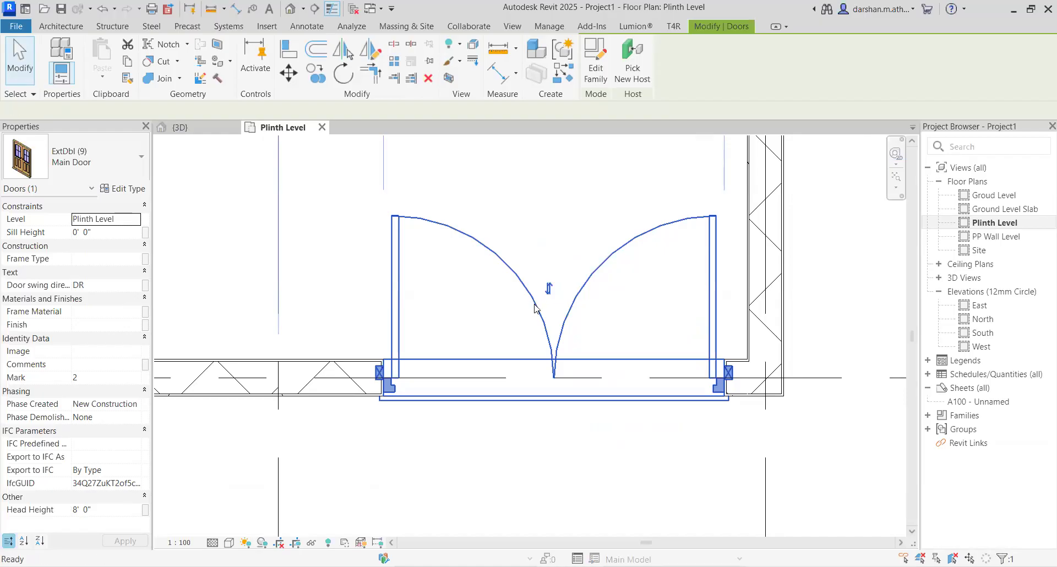
pyautogui.click(631, 432)
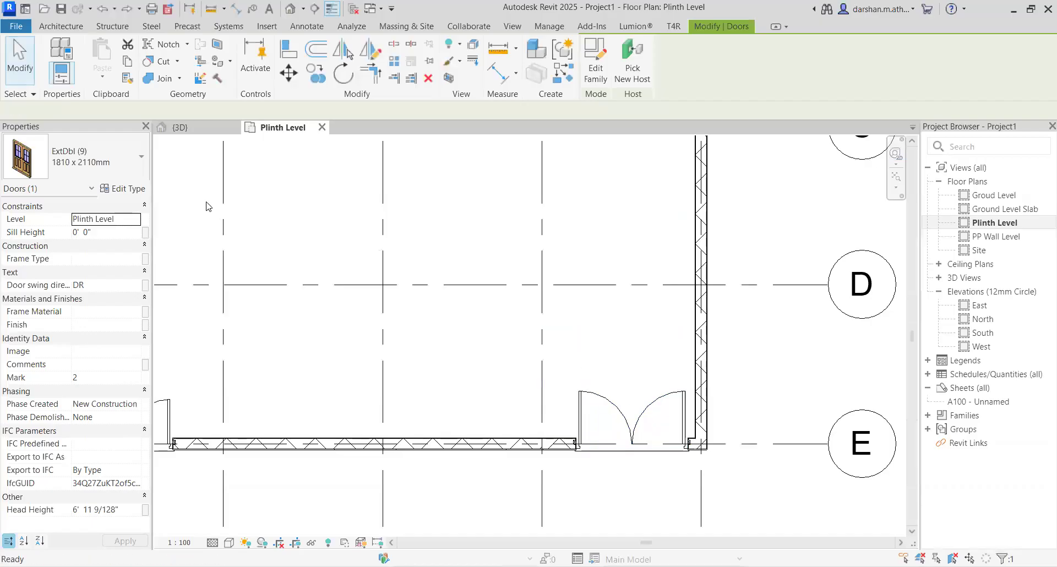
pyautogui.click(571, 489)
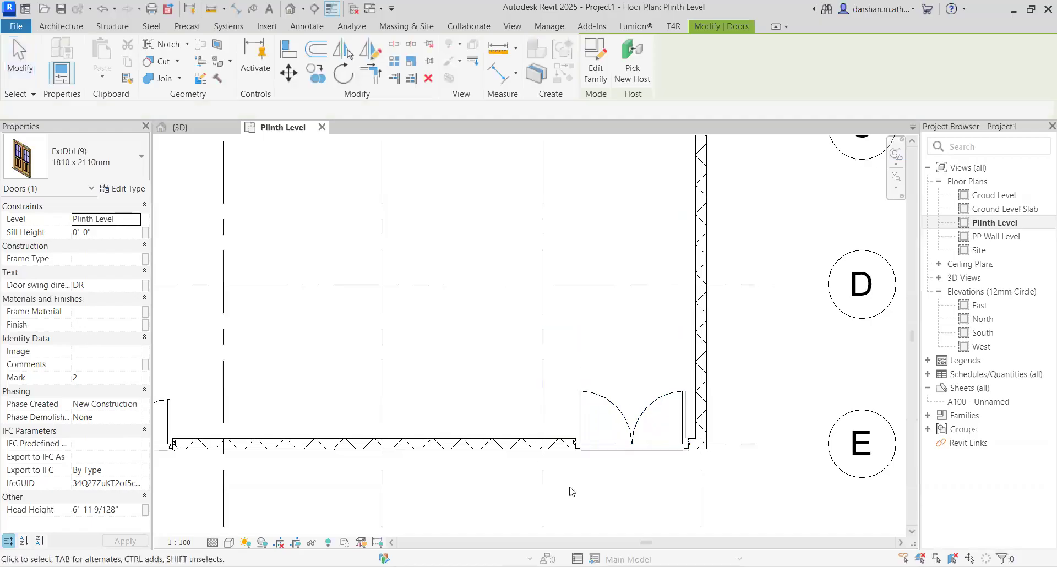
pyautogui.hotkey('ctrl', 'z')
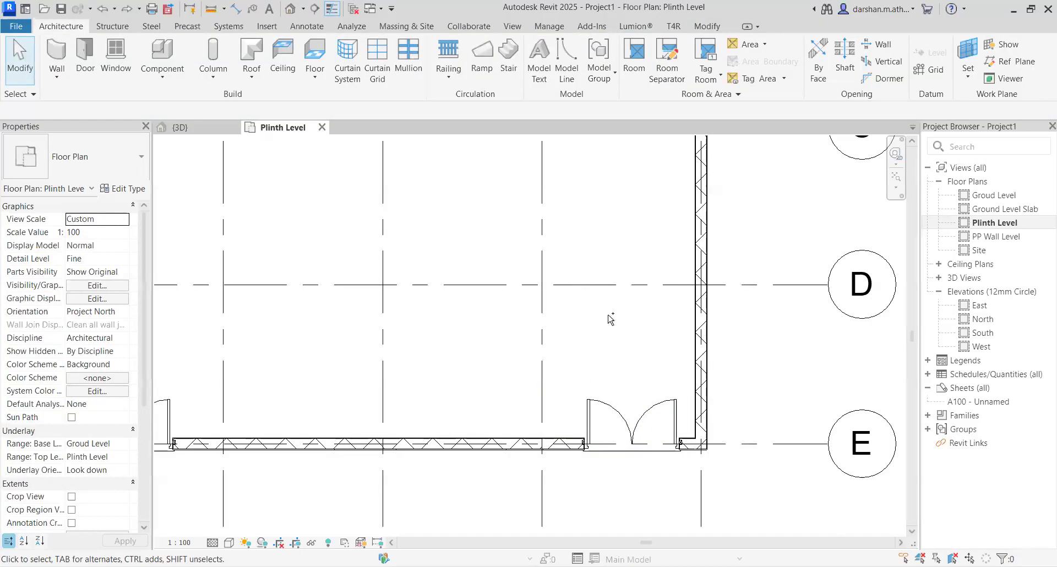
pyautogui.hotkey('ctrl', 'y')
pyautogui.hotkey('ctrl', 'z')
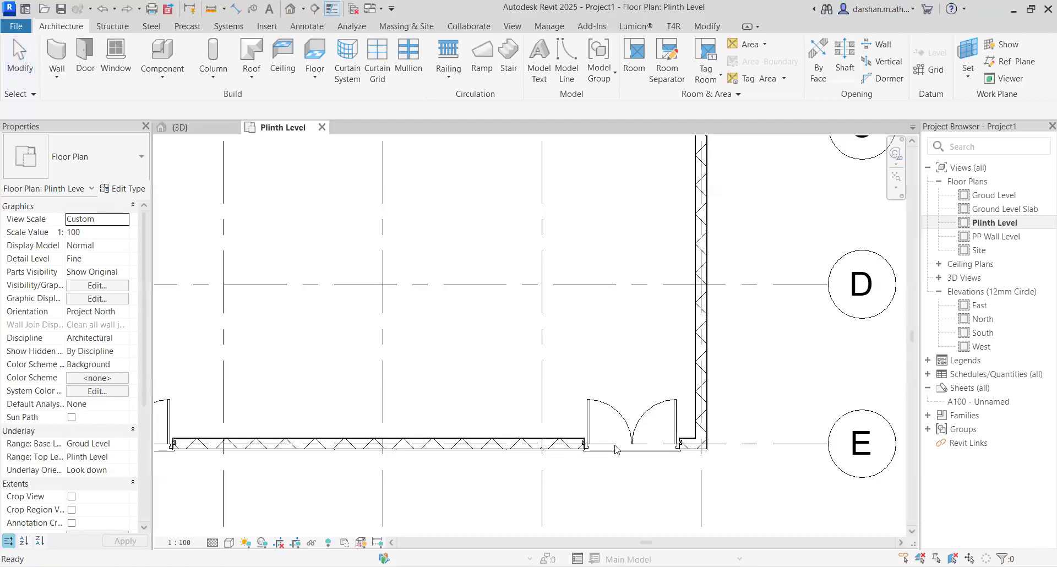
pyautogui.hotkey('ctrl', 'y')
pyautogui.scroll(-2, 494, 416)
pyautogui.moveTo(490, 389); pyautogui.dragTo(534, 464, button='middle')
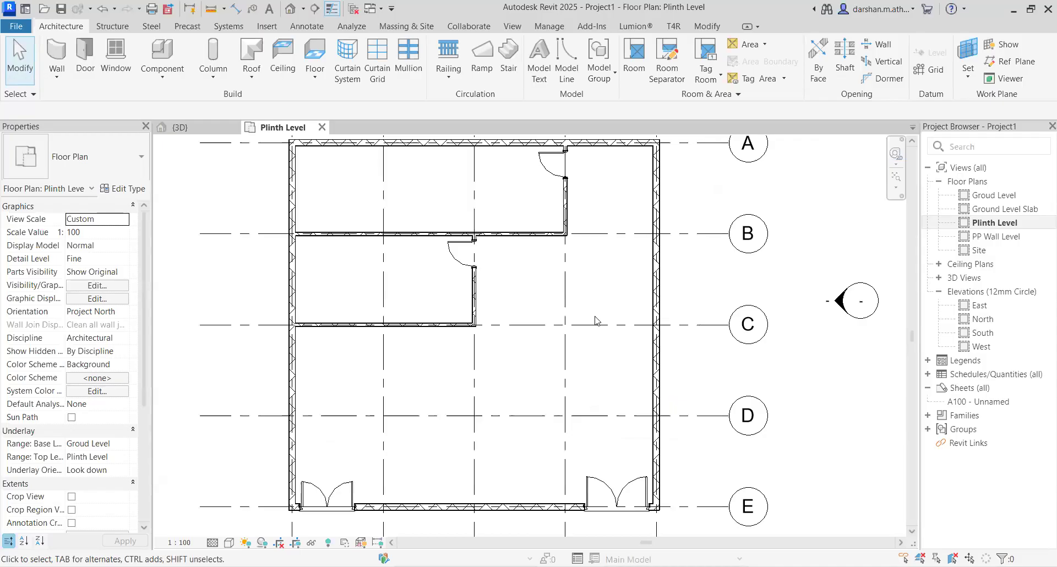
# Duplicate the type of the IntSgl (10) door between grids B and C and name the new type Inner door.
pyautogui.click(464, 268)
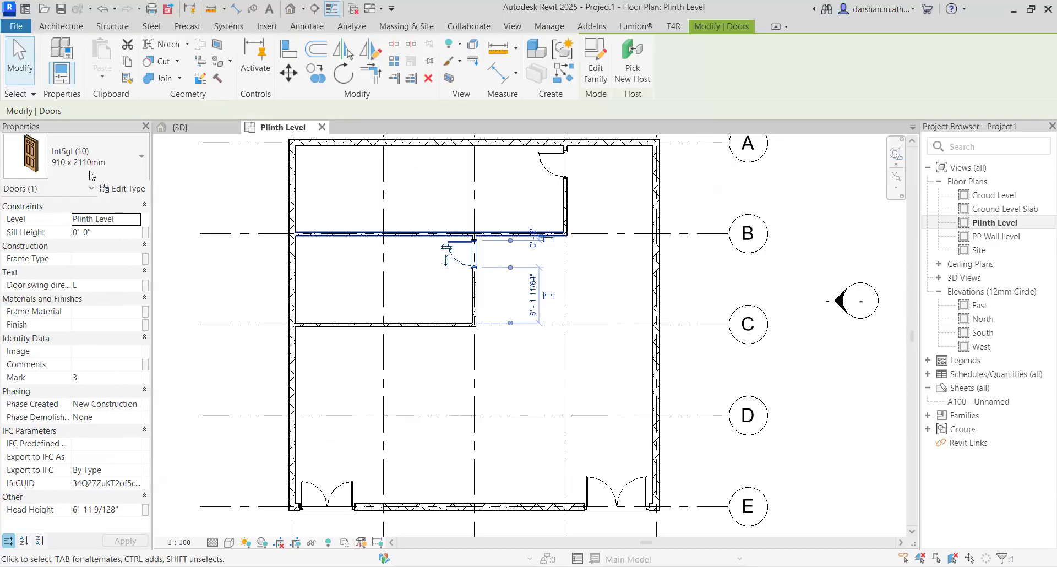
pyautogui.click(113, 191)
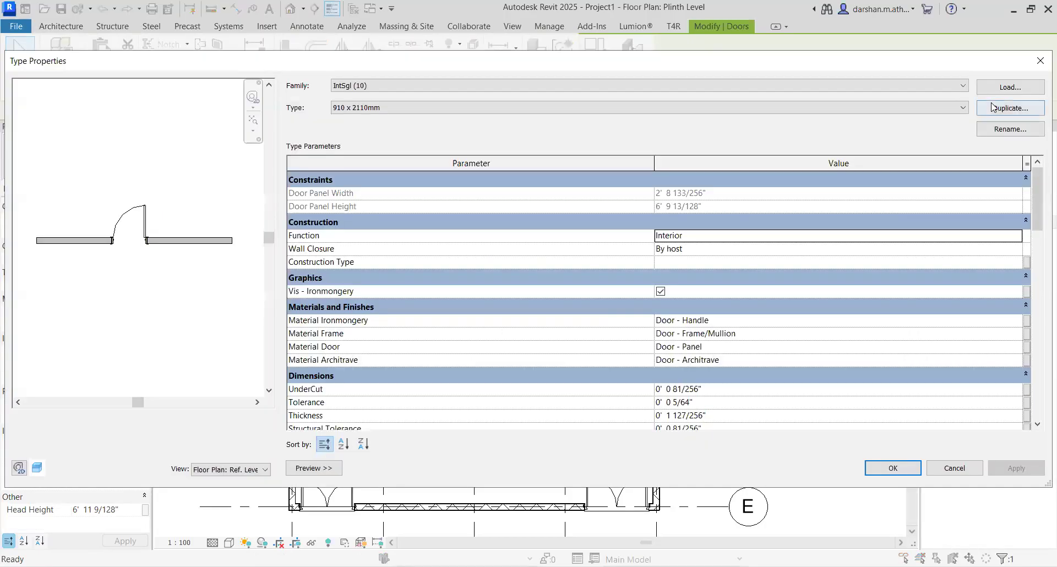
pyautogui.click(994, 107)
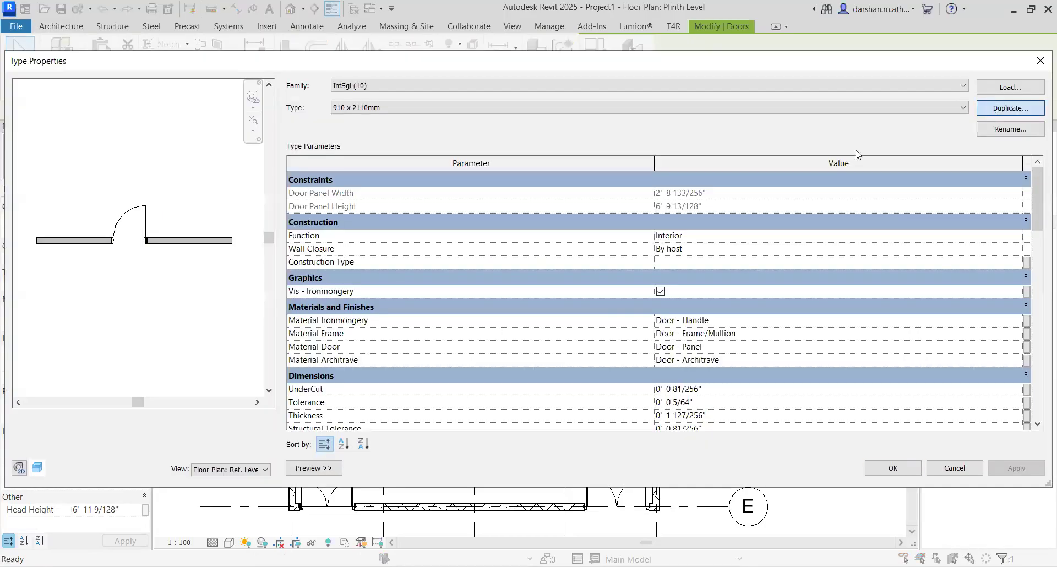
pyautogui.write('Inner door')
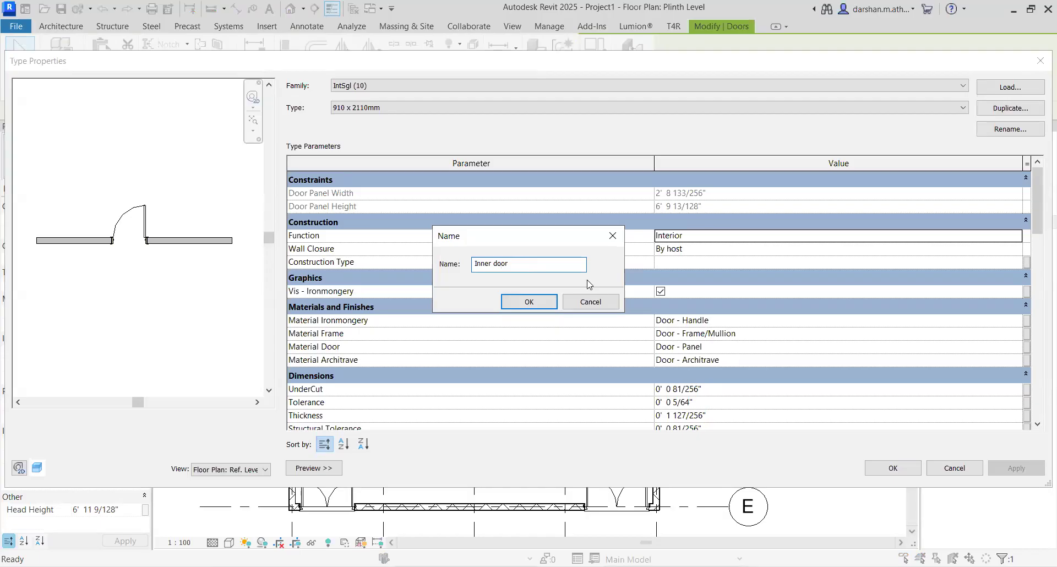
pyautogui.click(541, 300)
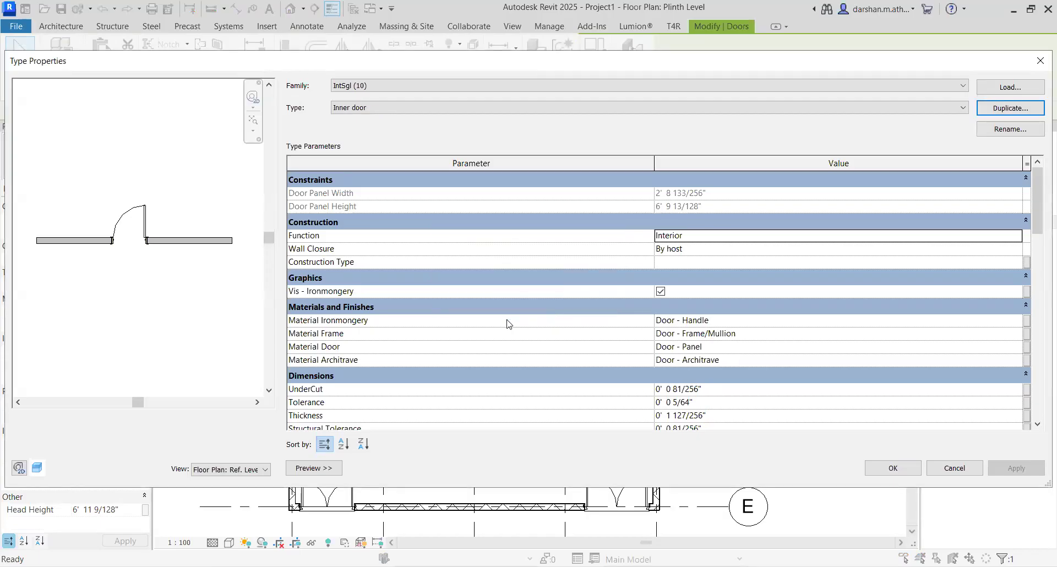
# Set the Inner door type's width to 3' 6" and height to 6' 6", and accept the type properties.
pyautogui.scroll(-5, 507, 324)
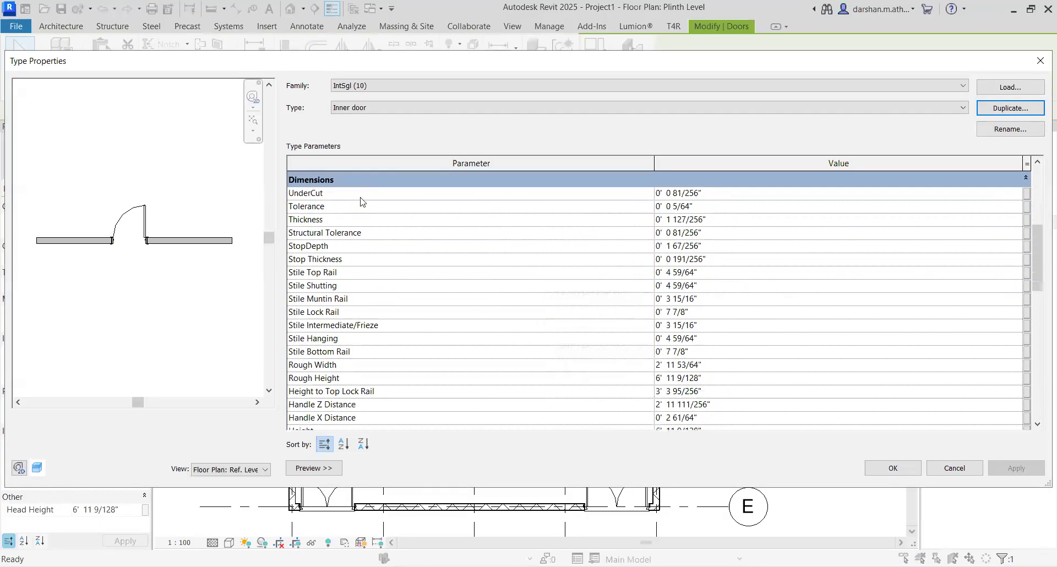
pyautogui.scroll(-2, 379, 233)
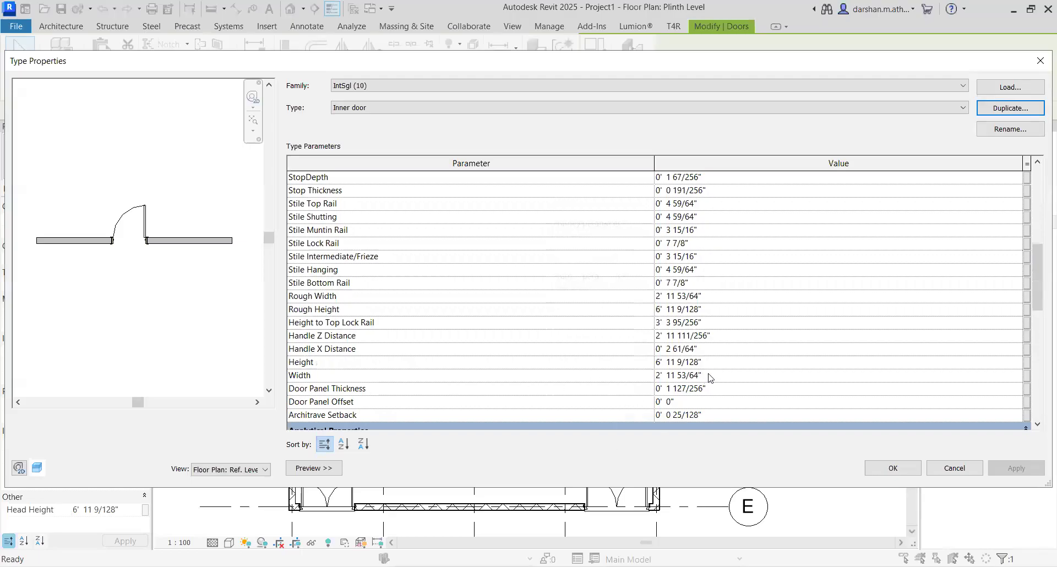
pyautogui.click(727, 378)
pyautogui.write('3\'6"')
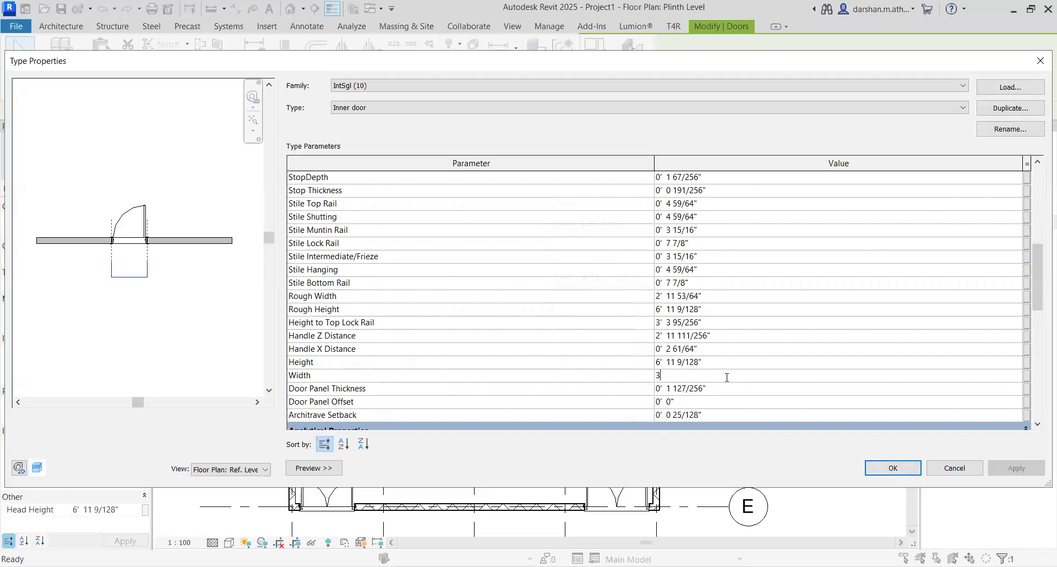
pyautogui.press('Return')
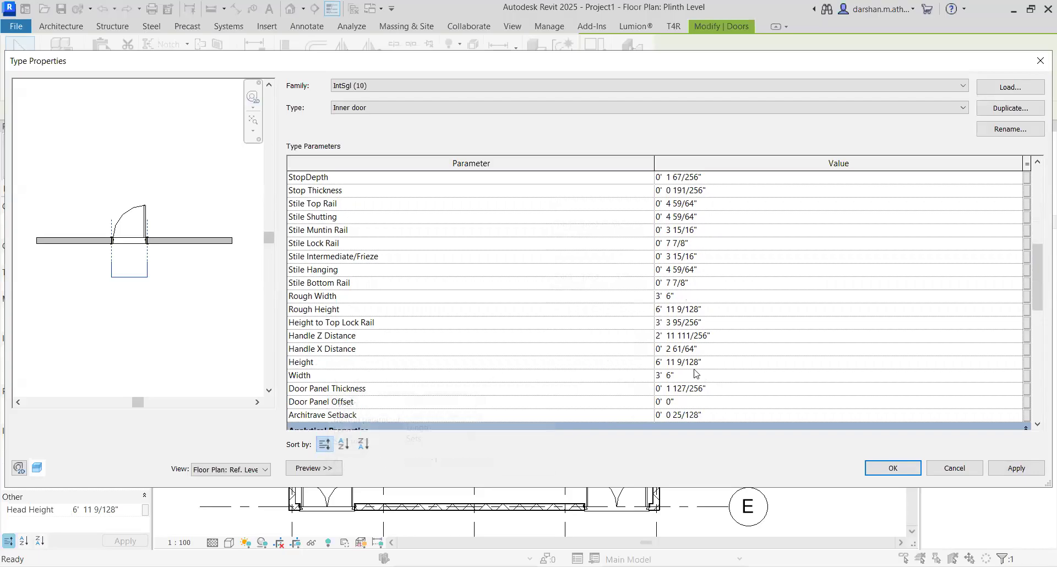
pyautogui.click(728, 362)
pyautogui.write('6.5')
pyautogui.press('Return')
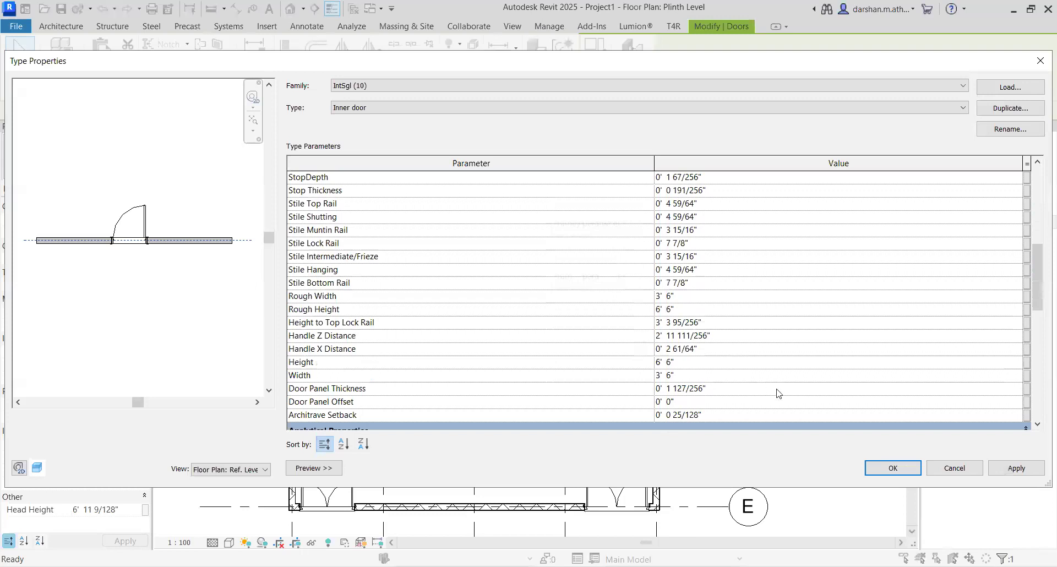
pyautogui.click(1027, 470)
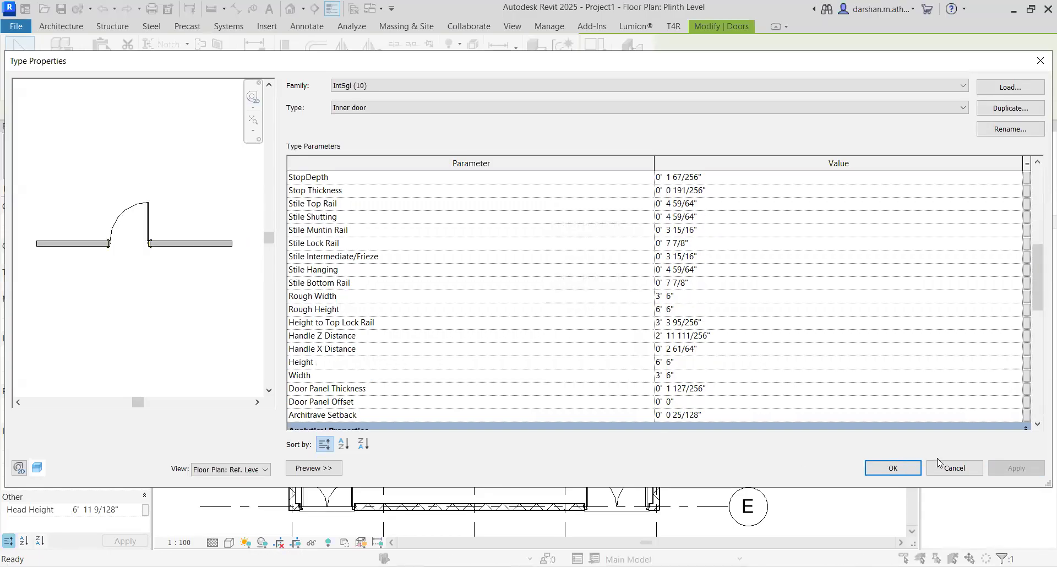
pyautogui.click(893, 468)
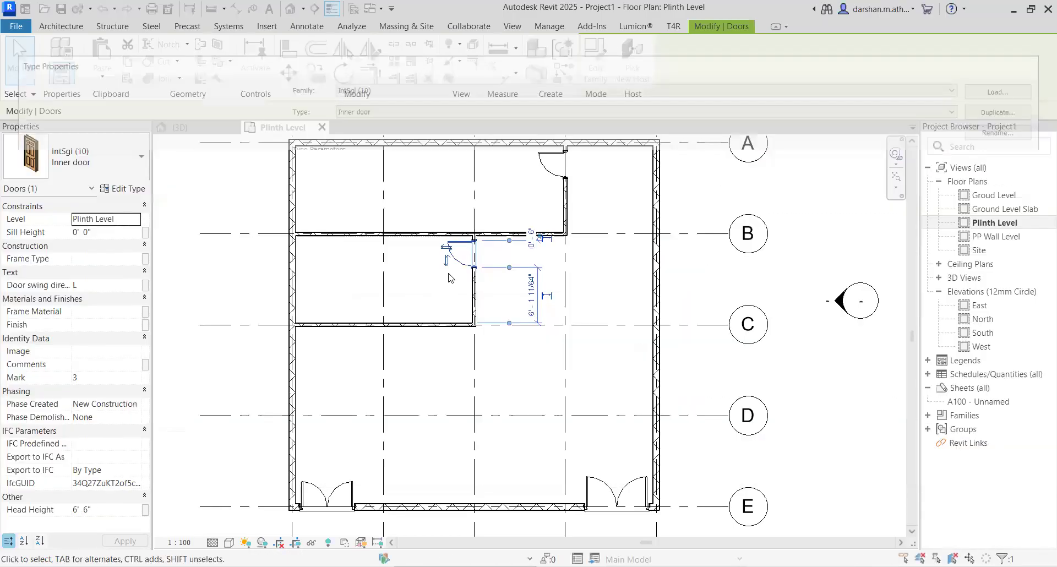
# Nudge the Inner door between grids B and C two increments along its wall, away from the grid B wall.
pyautogui.click(384, 278)
pyautogui.scroll(5, 553, 234)
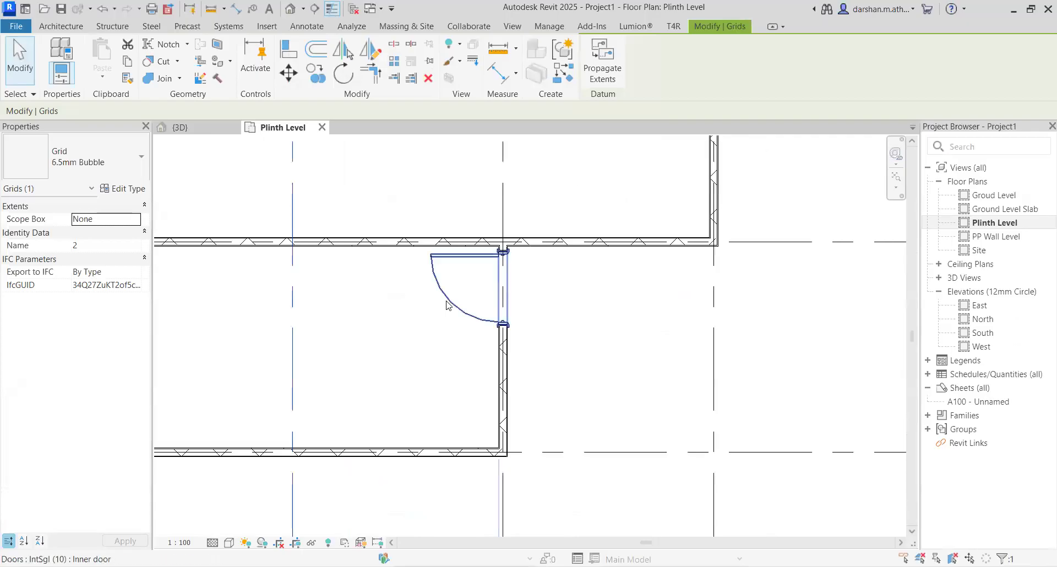
pyautogui.click(446, 305)
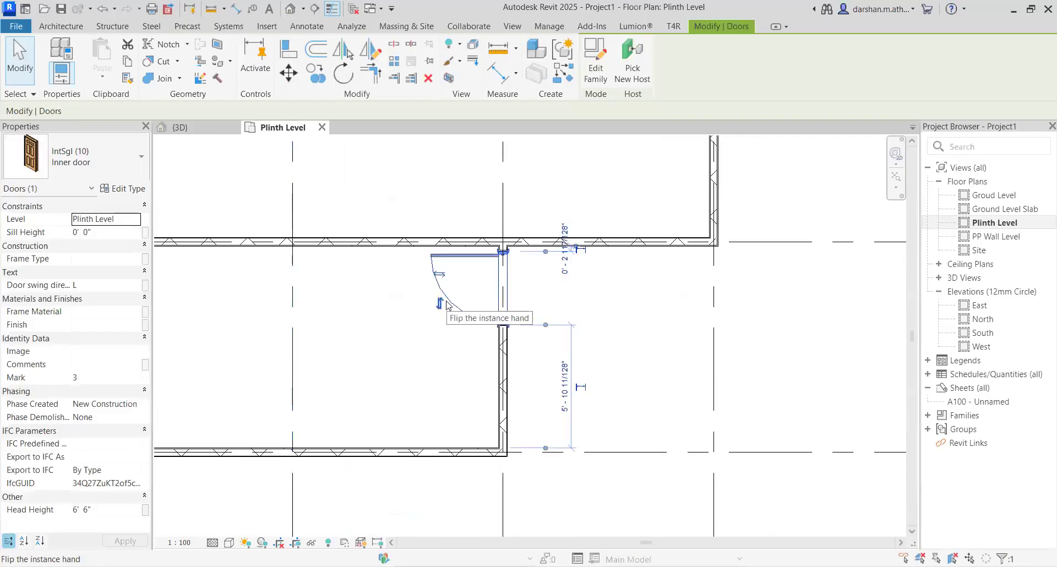
pyautogui.press('Down')
pyautogui.press('Down')
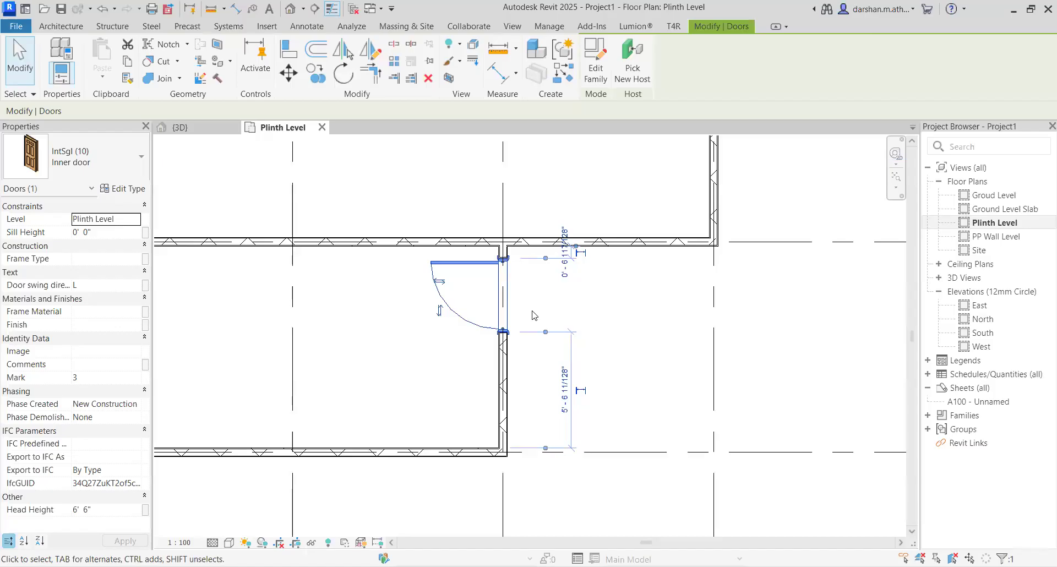
pyautogui.click(572, 300)
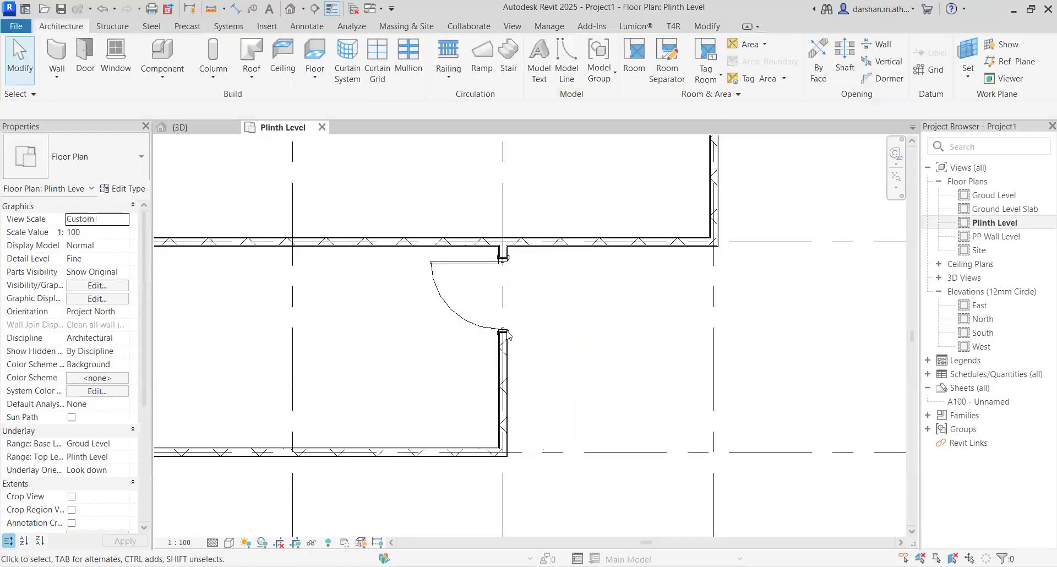
# Cycle the Inner door's swing until it opens east of its wall, hinged at the end nearest grid B.
pyautogui.click(445, 308)
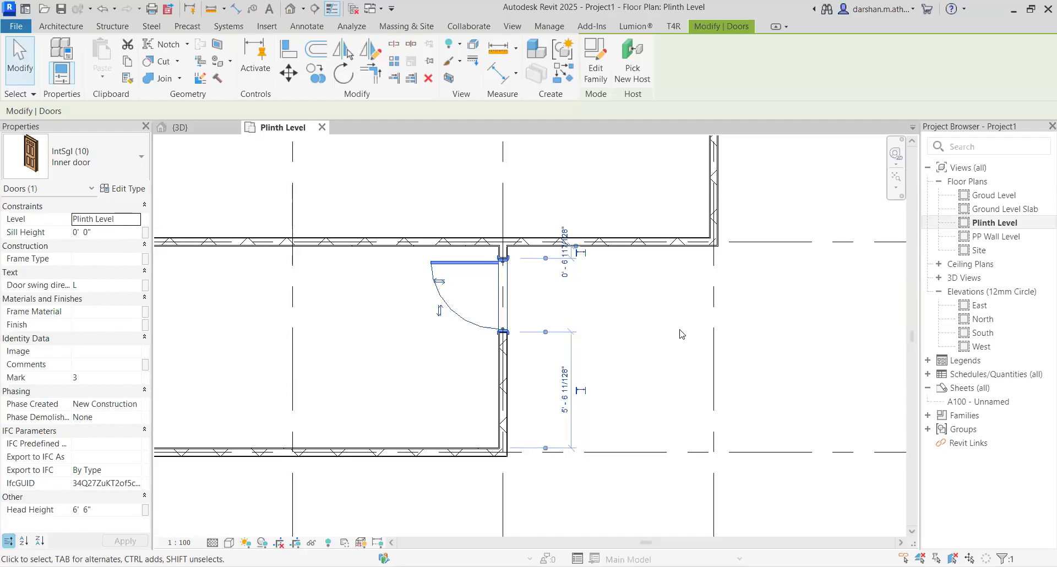
pyautogui.press('space')
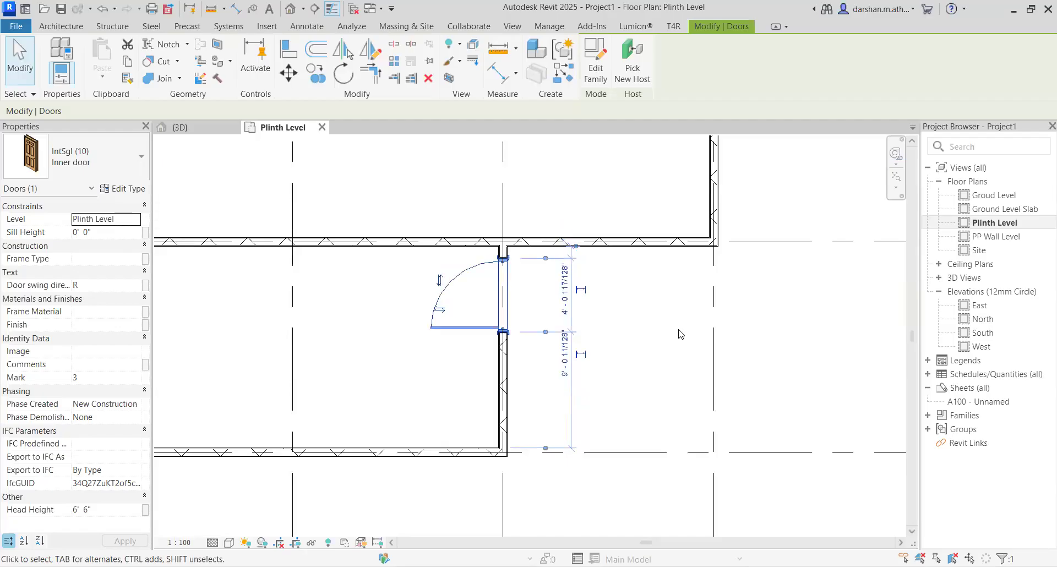
pyautogui.press('space')
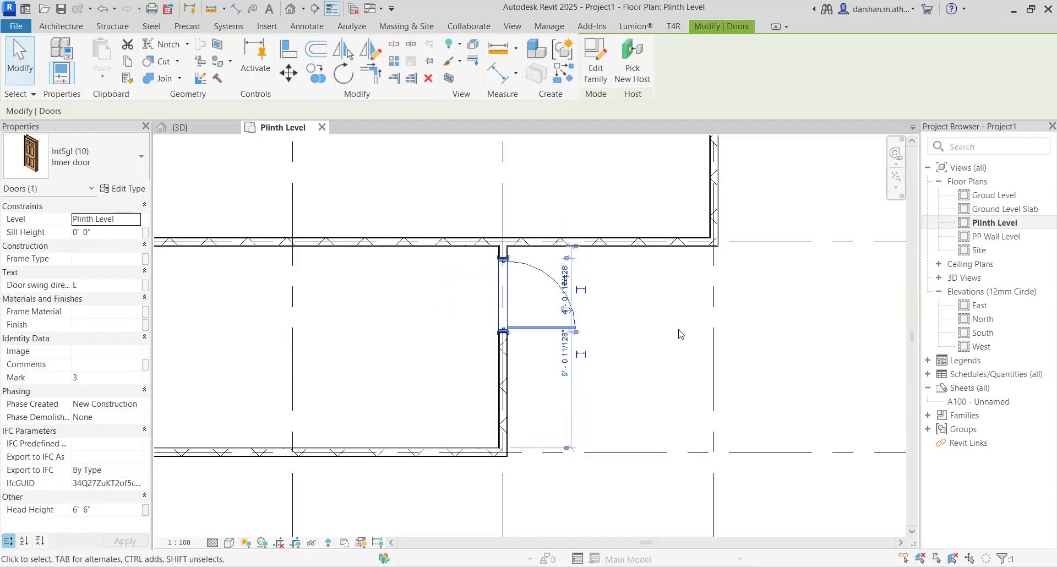
pyautogui.press('space')
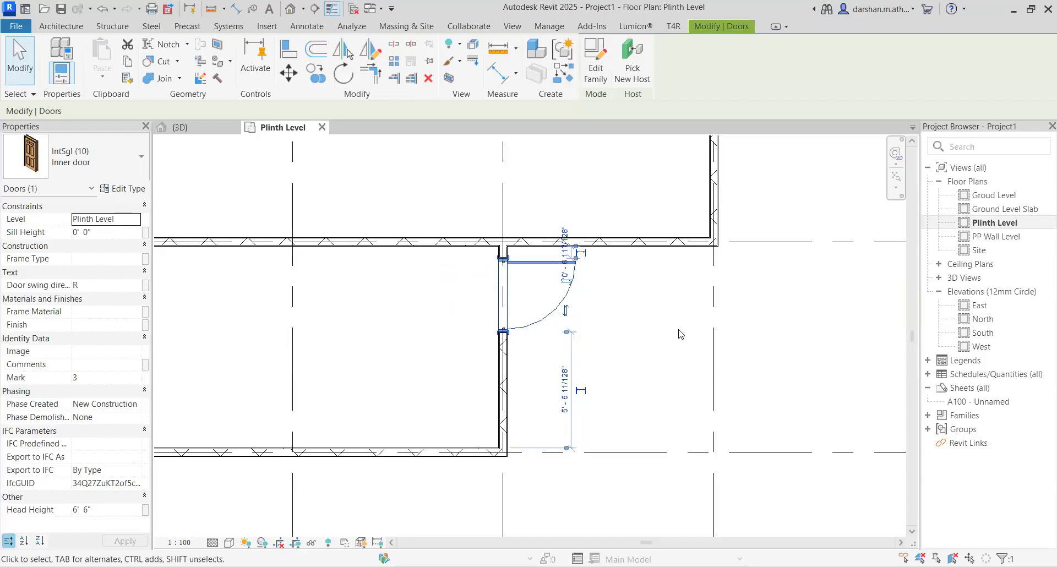
pyautogui.scroll(-1, 639, 350)
pyautogui.moveTo(639, 350); pyautogui.dragTo(585, 461, button='middle')
pyautogui.press('space')
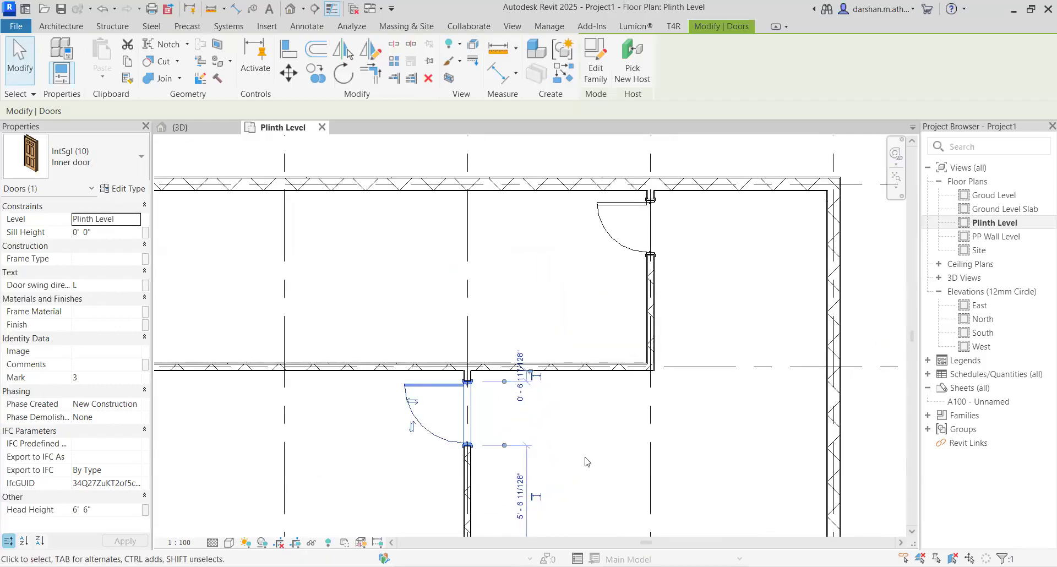
pyautogui.press('space')
pyautogui.press('space')
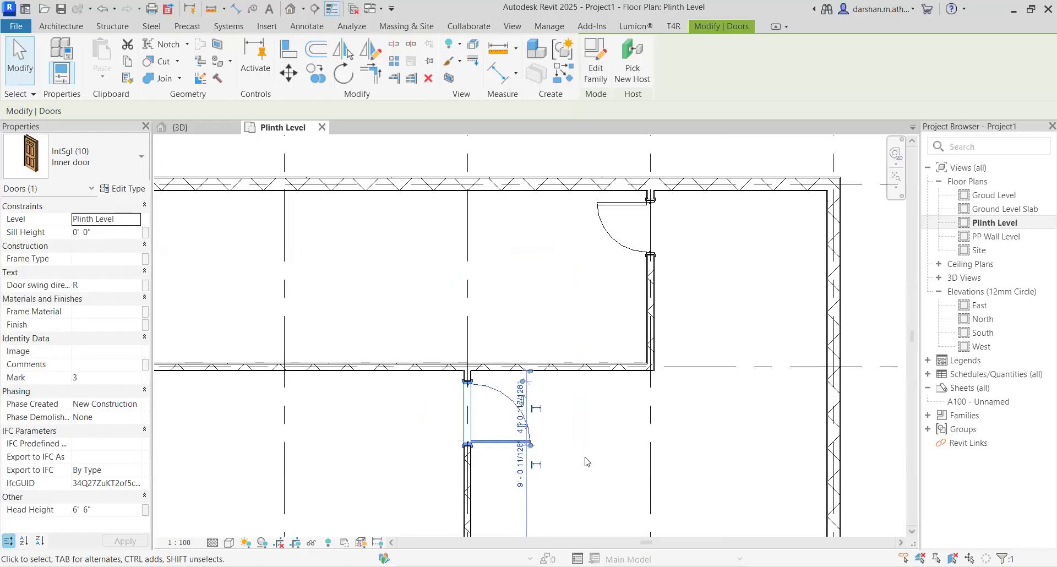
pyautogui.press('Escape')
pyautogui.scroll(-2, 587, 463)
pyautogui.moveTo(578, 434); pyautogui.dragTo(512, 302, button='middle')
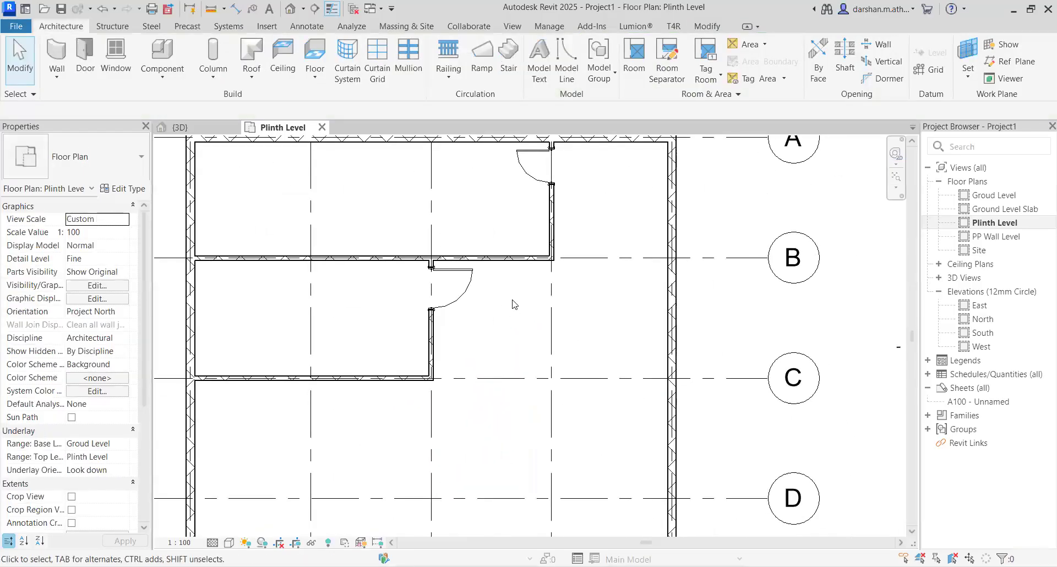
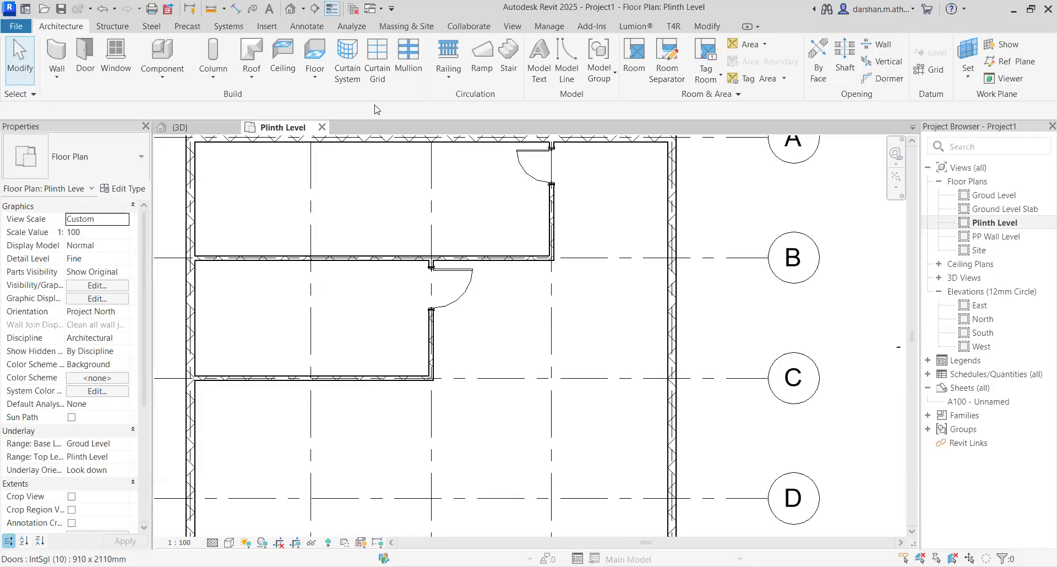
# Review the available ExtDbl (9) and IntSgl (10) door types without placing another door.
pyautogui.click(85, 60)
pyautogui.click(124, 173)
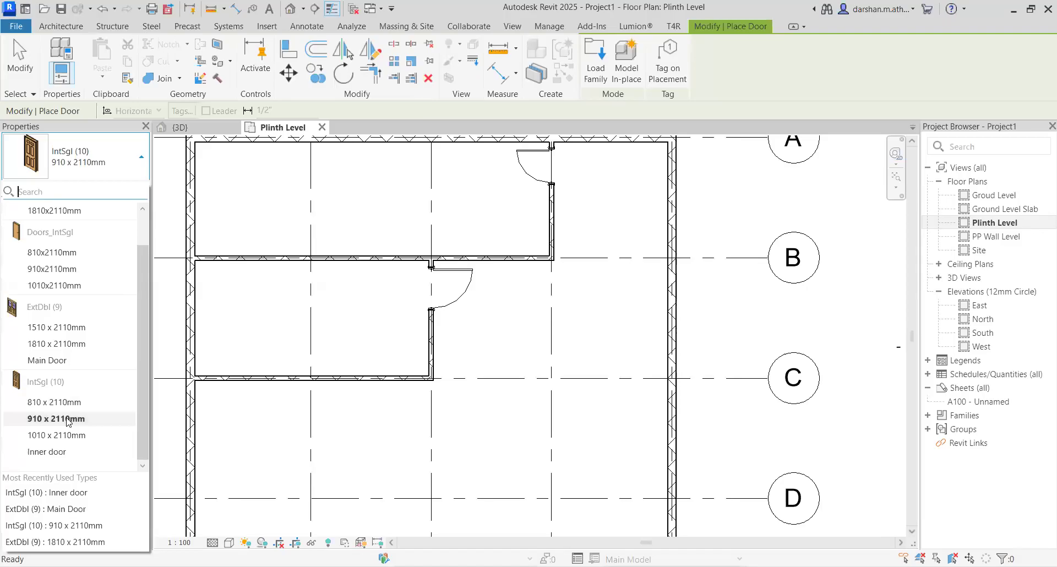
pyautogui.moveTo(69, 422)
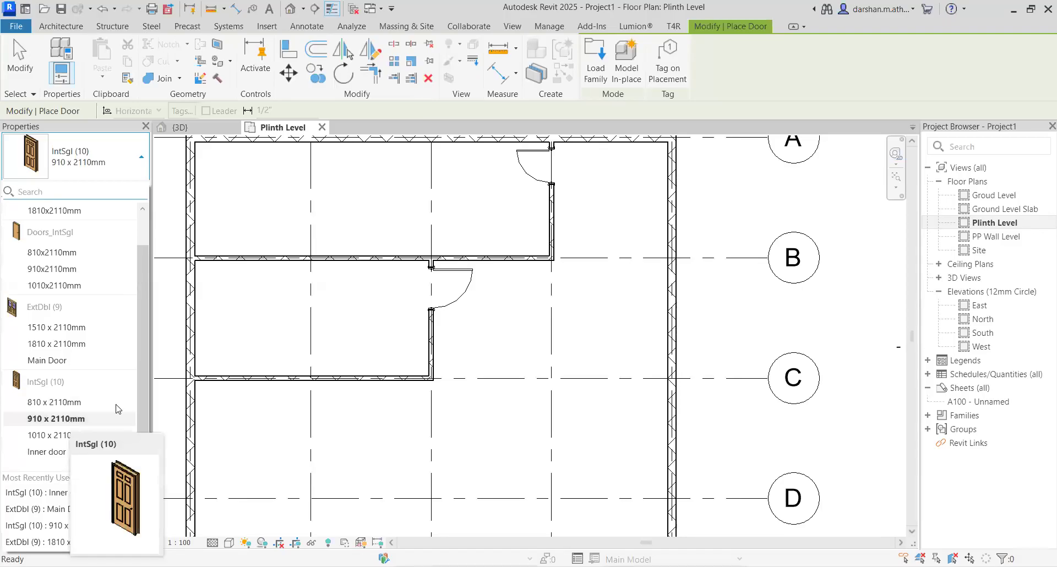
pyautogui.scroll(-2, 650, 328)
pyautogui.scroll(-1, 650, 328)
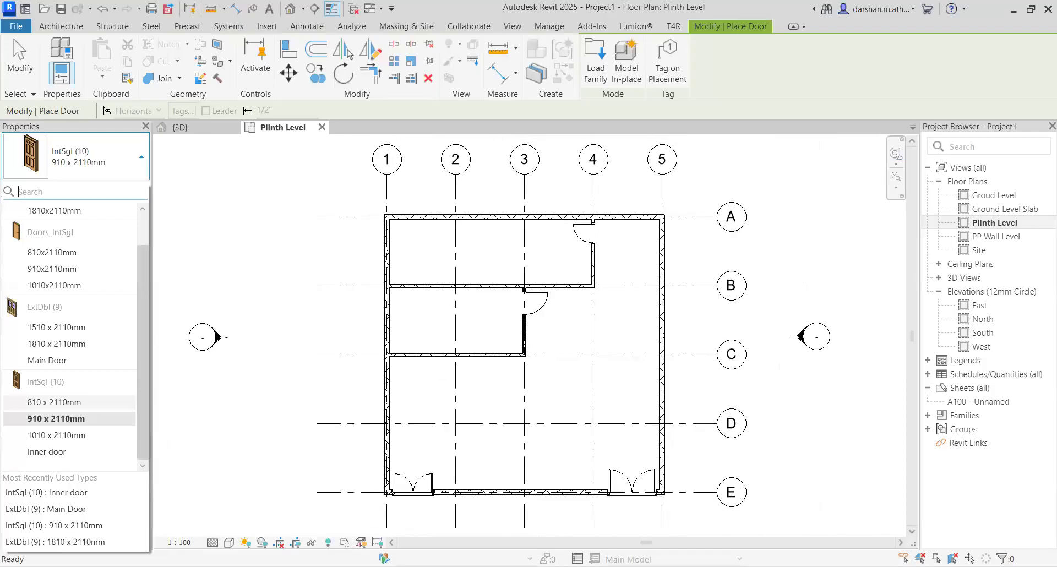
pyautogui.press('Escape')
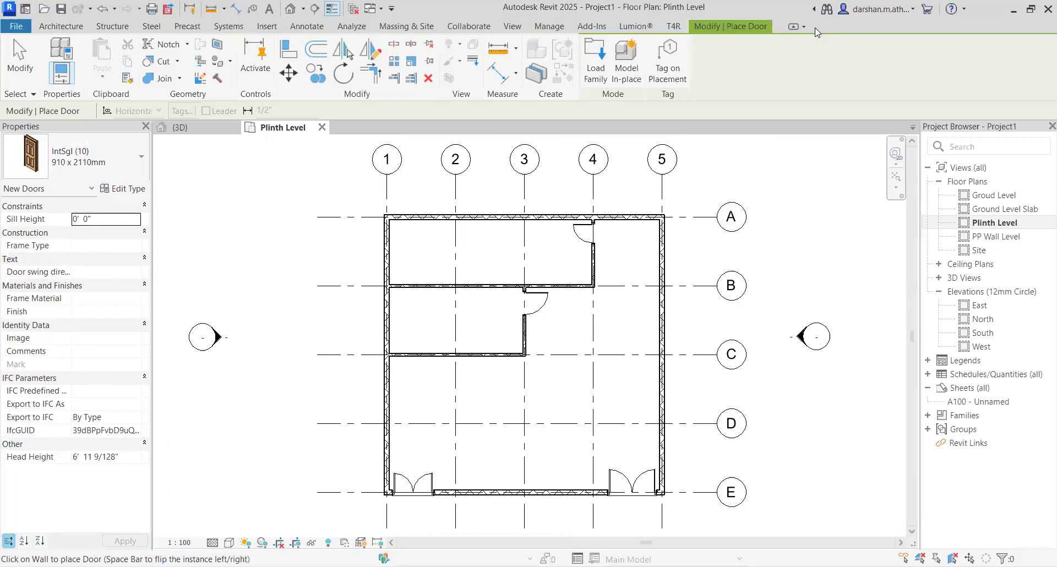
pyautogui.press('Escape')
pyautogui.press('Escape')
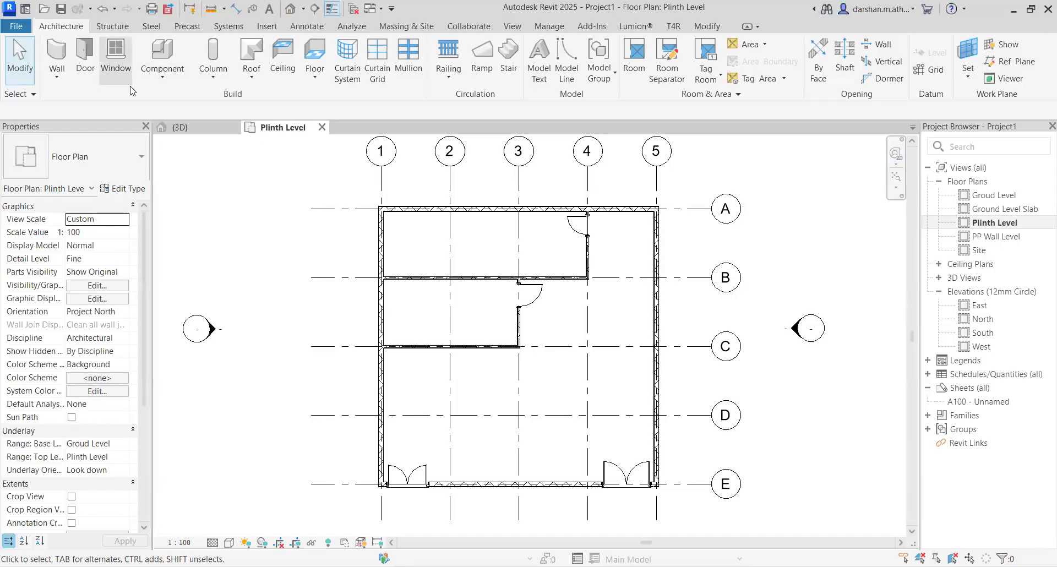
# Start placing a window and browse for a loadable family in the Revit Metric Library's Windows folder.
pyautogui.click(113, 62)
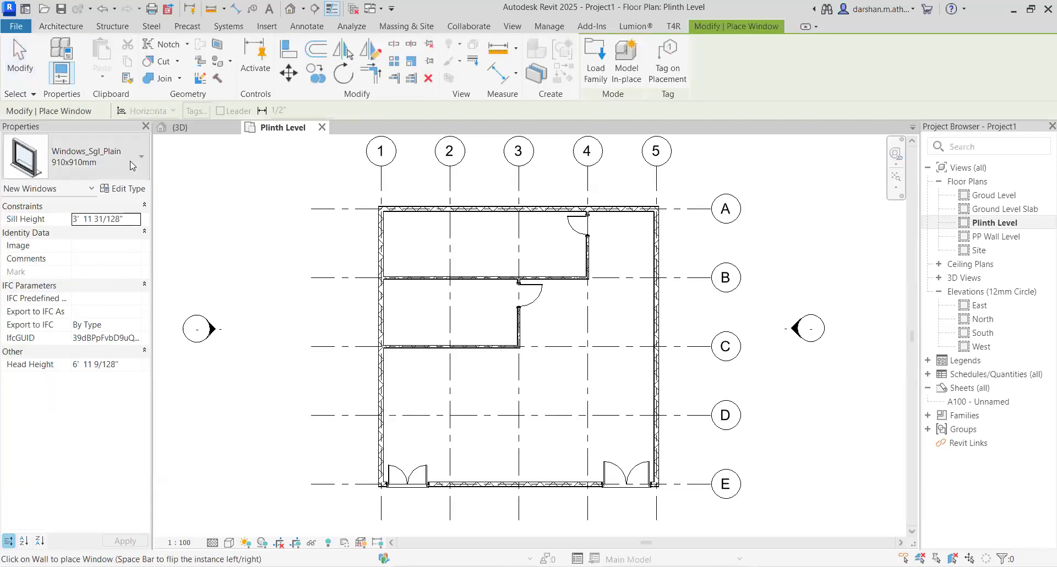
pyautogui.click(134, 161)
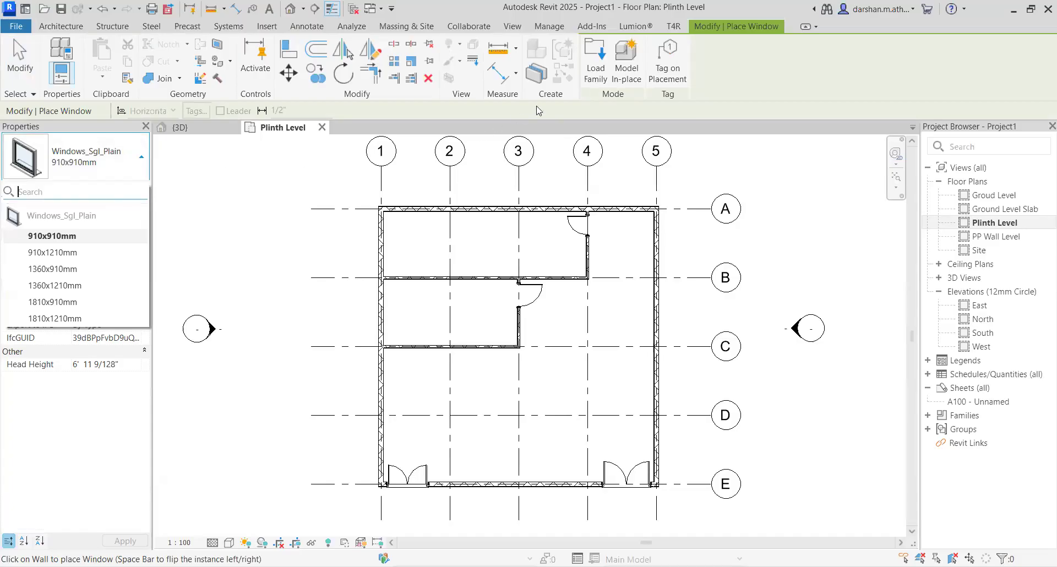
pyautogui.click(594, 74)
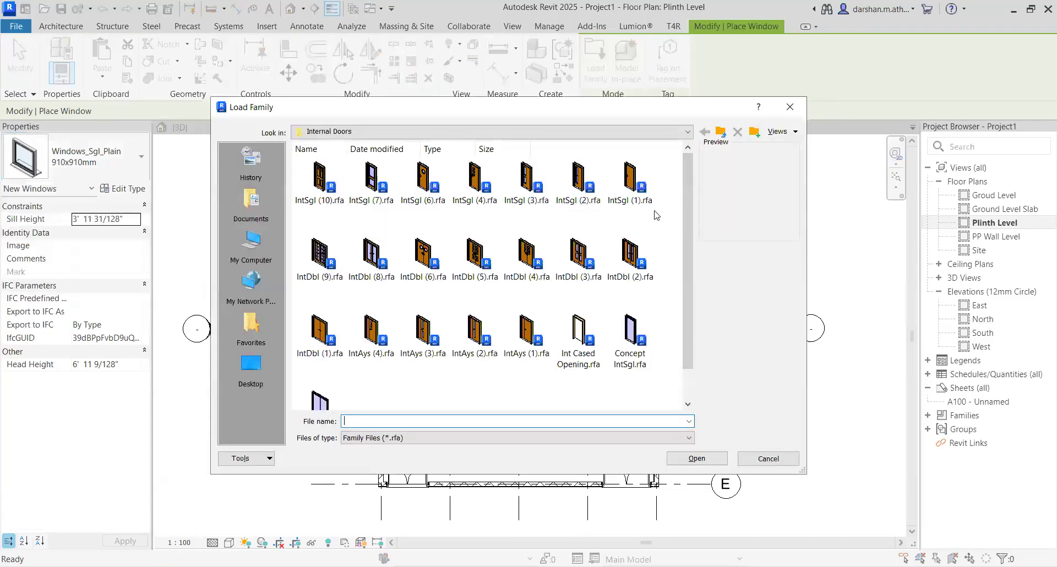
pyautogui.click(721, 133)
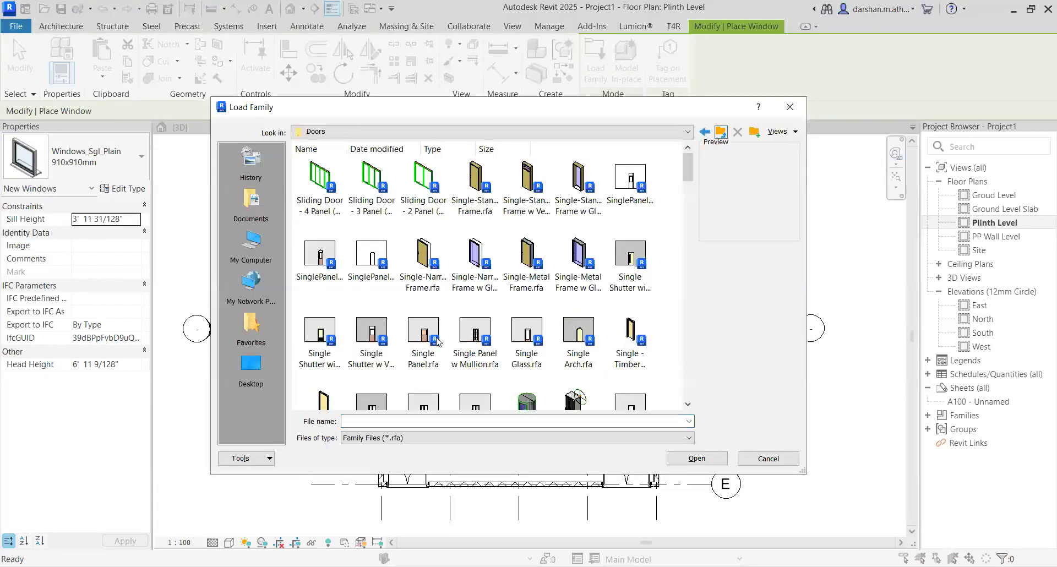
pyautogui.click(720, 133)
pyautogui.scroll(5, 476, 350)
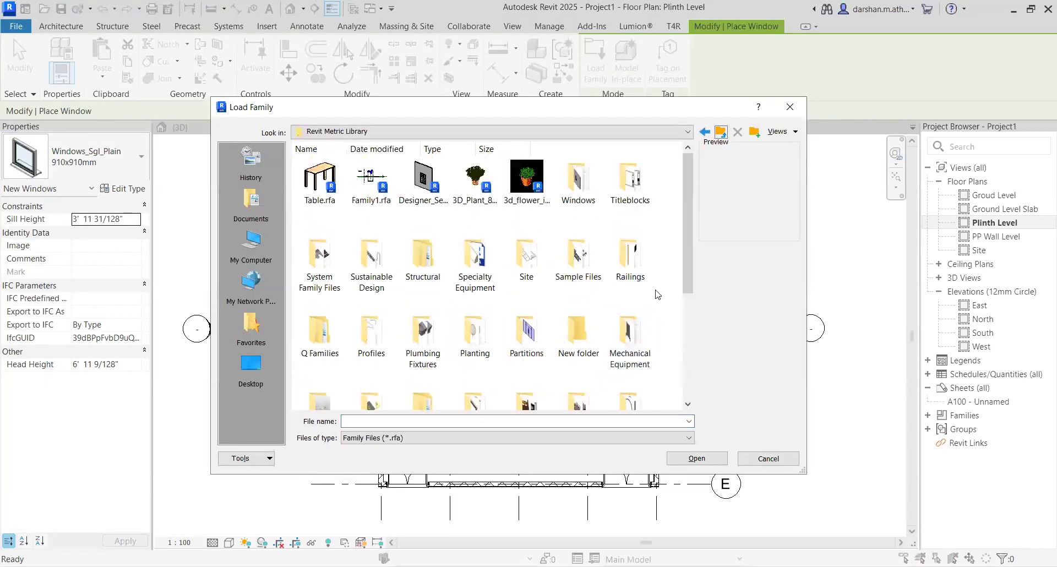
pyautogui.doubleClick(578, 193)
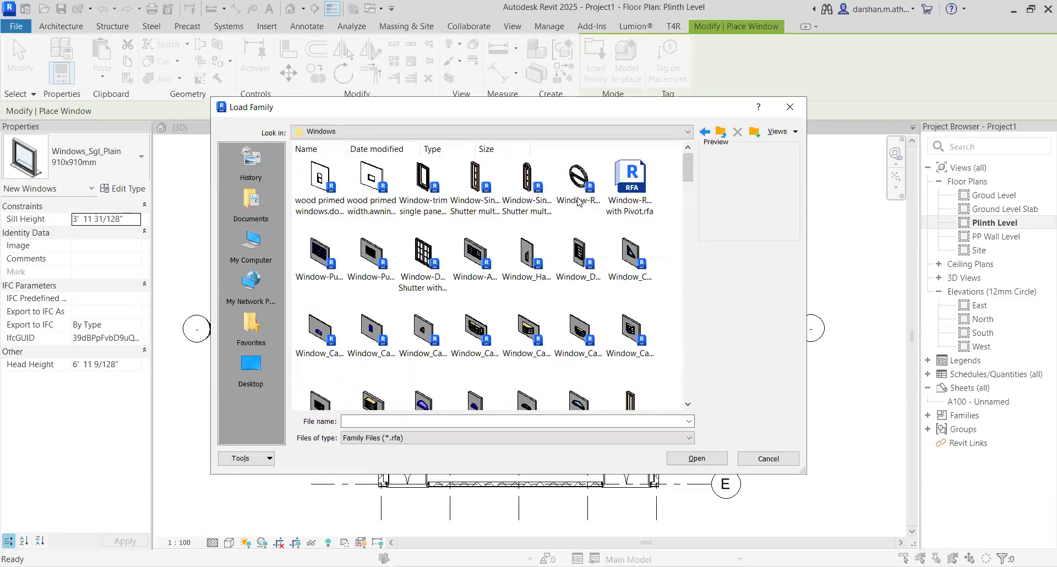
# Load the window family AutodeskSeekLibrary-0001-Window-Bow_Window-Generic-7.rfa from the Windows folder.
pyautogui.scroll(-2, 524, 300)
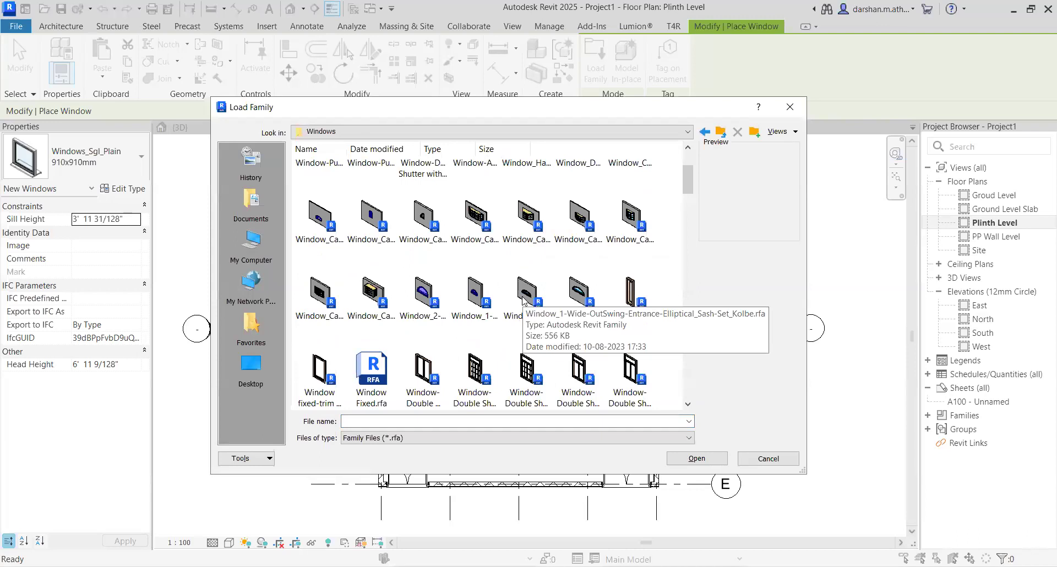
pyautogui.scroll(-2, 524, 300)
pyautogui.scroll(-2, 524, 301)
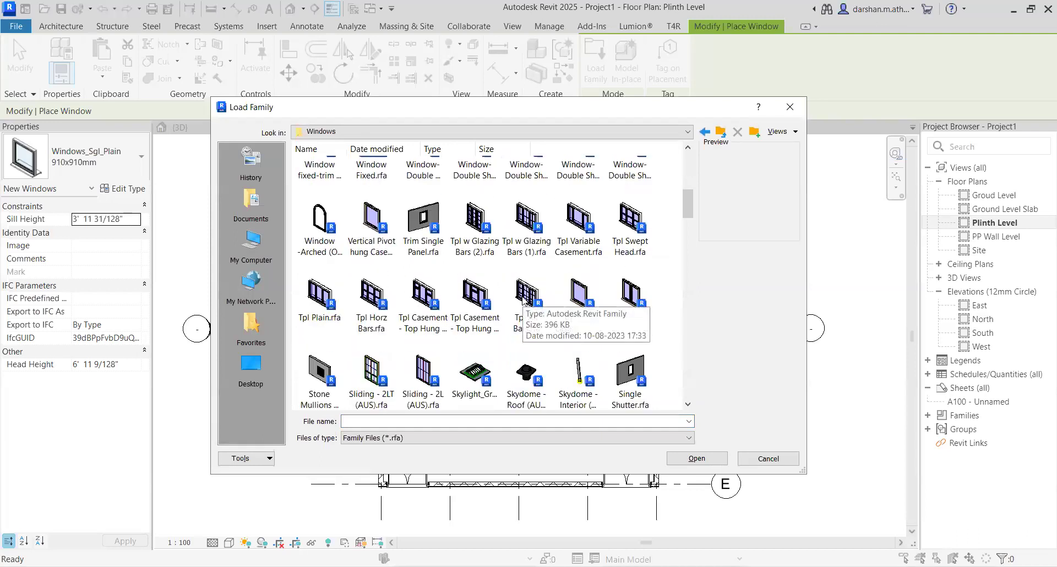
pyautogui.scroll(-2, 524, 300)
pyautogui.scroll(-3, 524, 301)
pyautogui.scroll(-10, 524, 301)
pyautogui.scroll(-4, 523, 300)
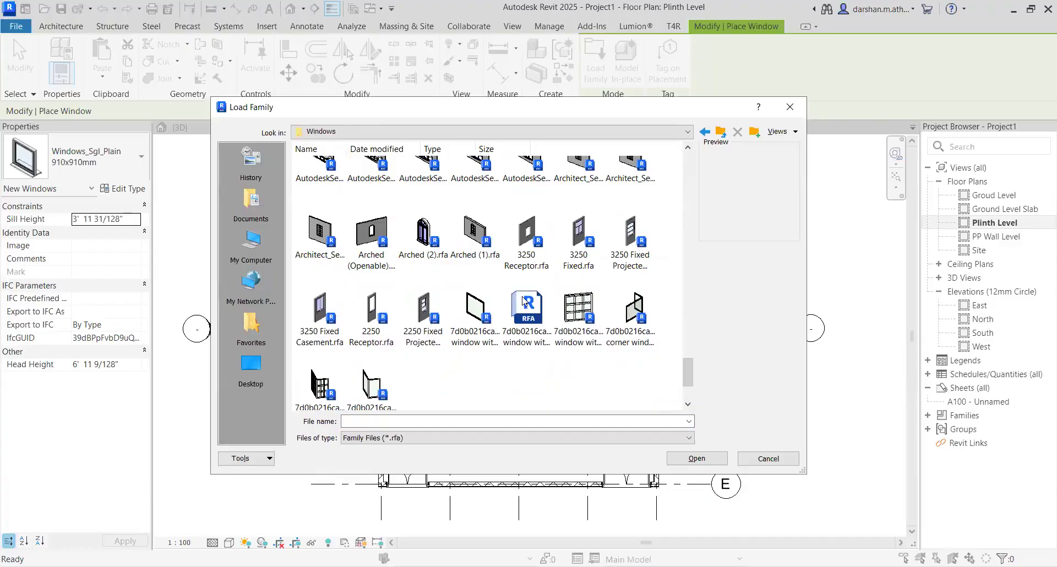
pyautogui.scroll(2, 524, 300)
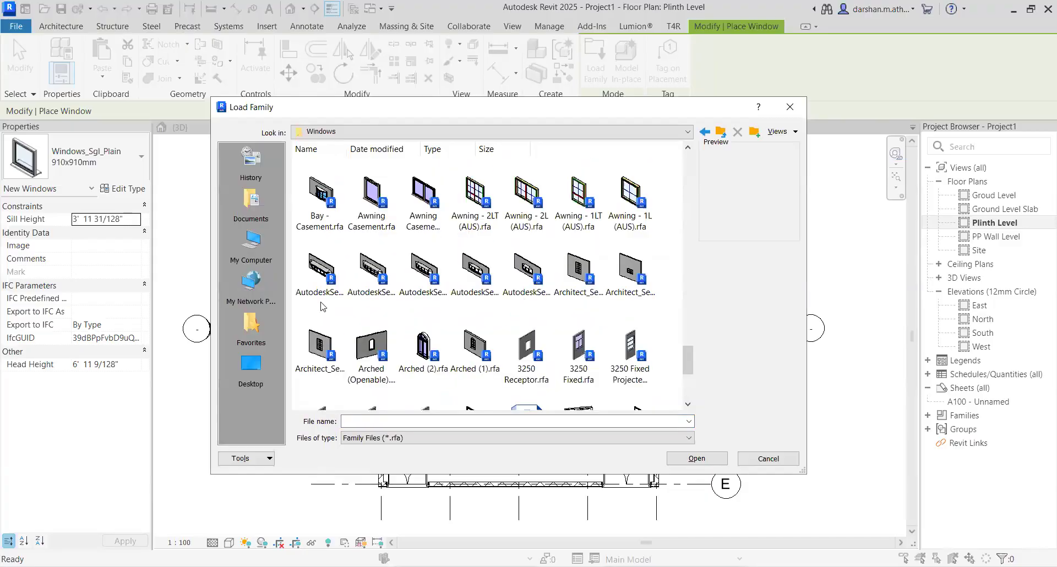
pyautogui.click(337, 275)
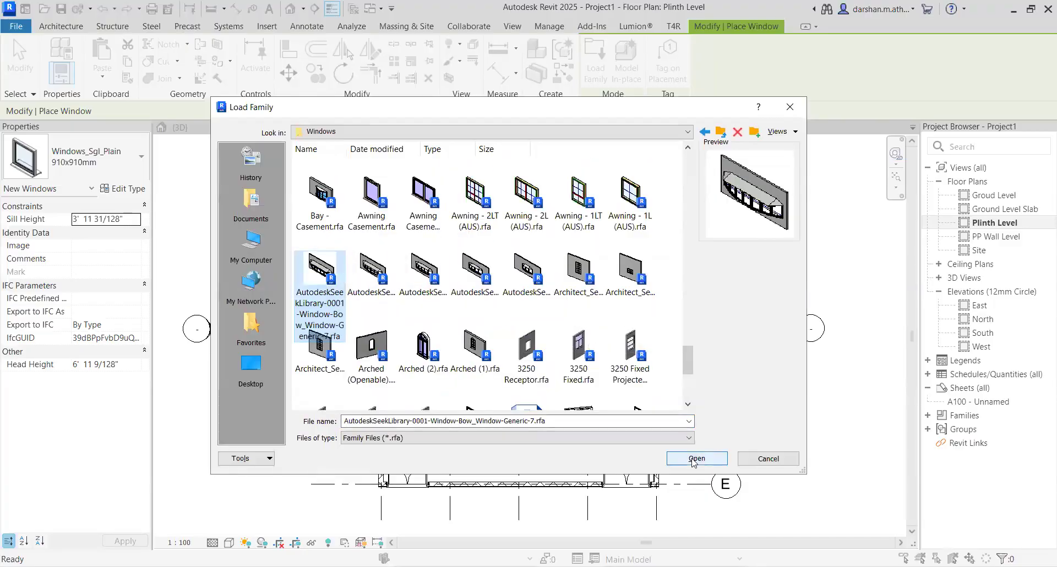
pyautogui.press('Return')
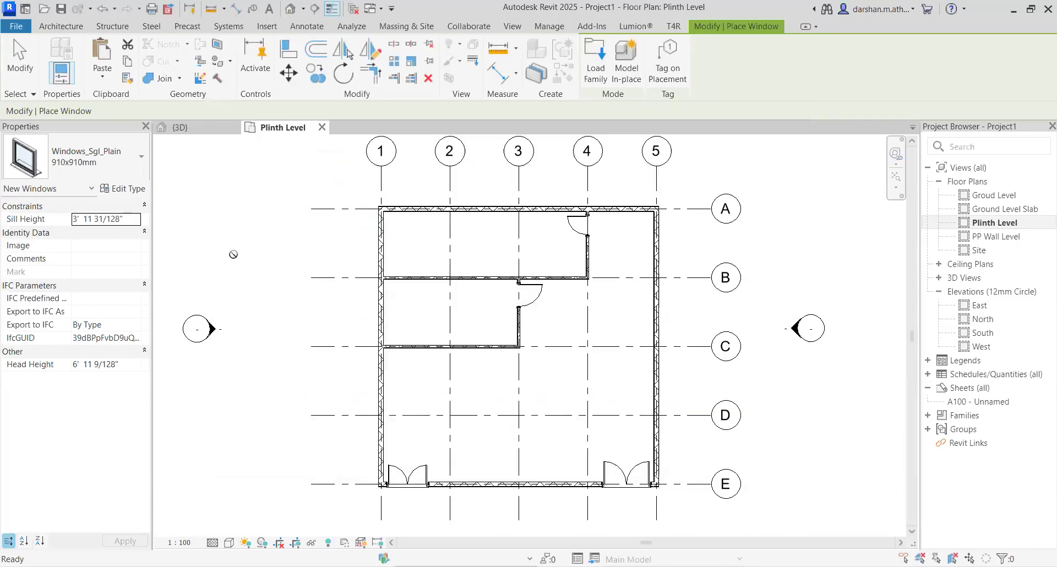
# Place a 7 Bow Window on the exterior wall along grid 5, centred on grid C and projecting outward.
pyautogui.click(136, 167)
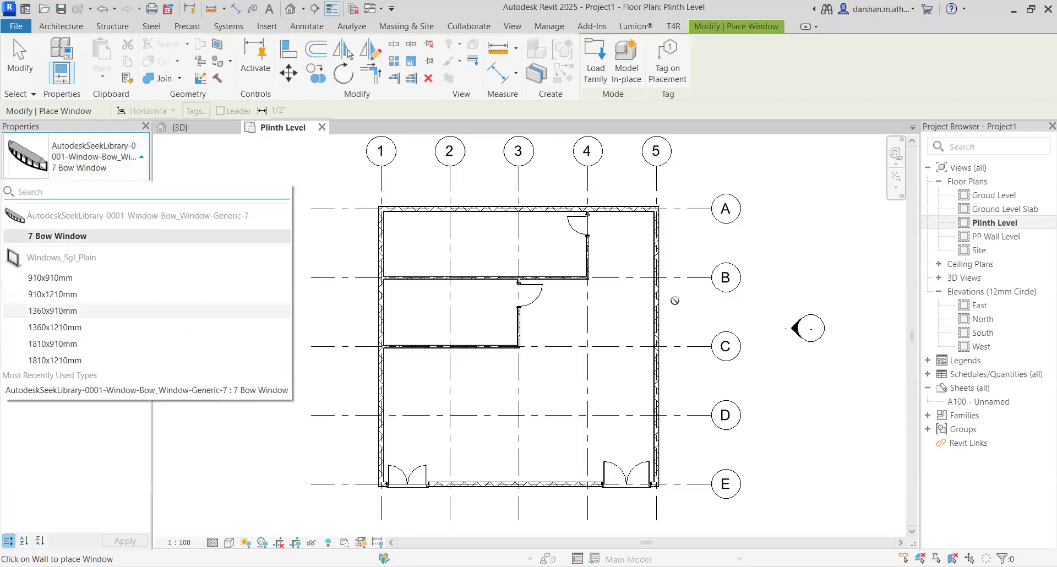
pyautogui.click(53, 310)
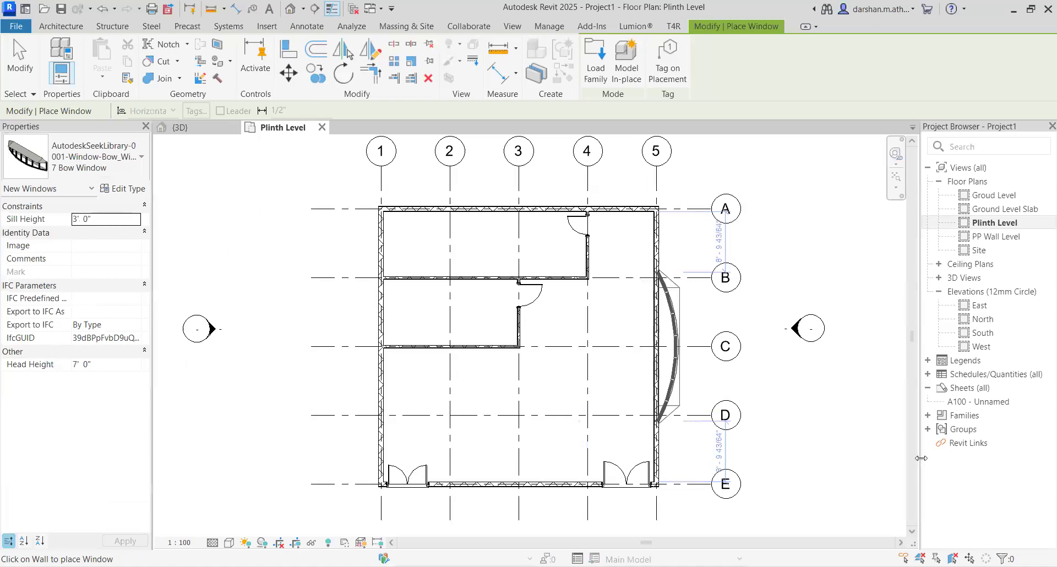
pyautogui.click(664, 337)
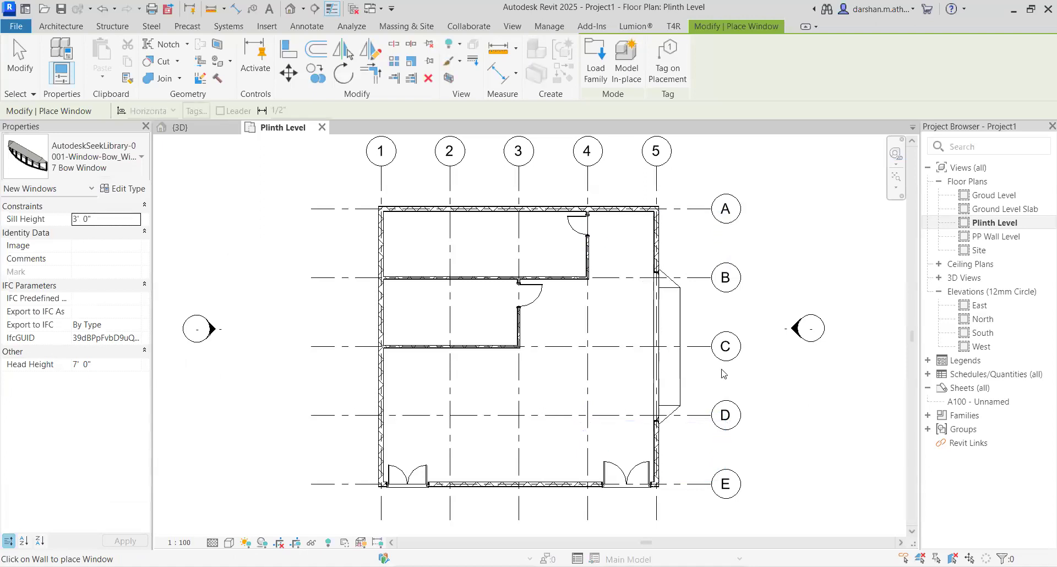
pyautogui.press('Escape')
pyautogui.press('Escape')
# Try a 2' 6" sill height on the bow window in the 3D view, then undo the change.
pyautogui.hotkey('ctrl', 'Tab')
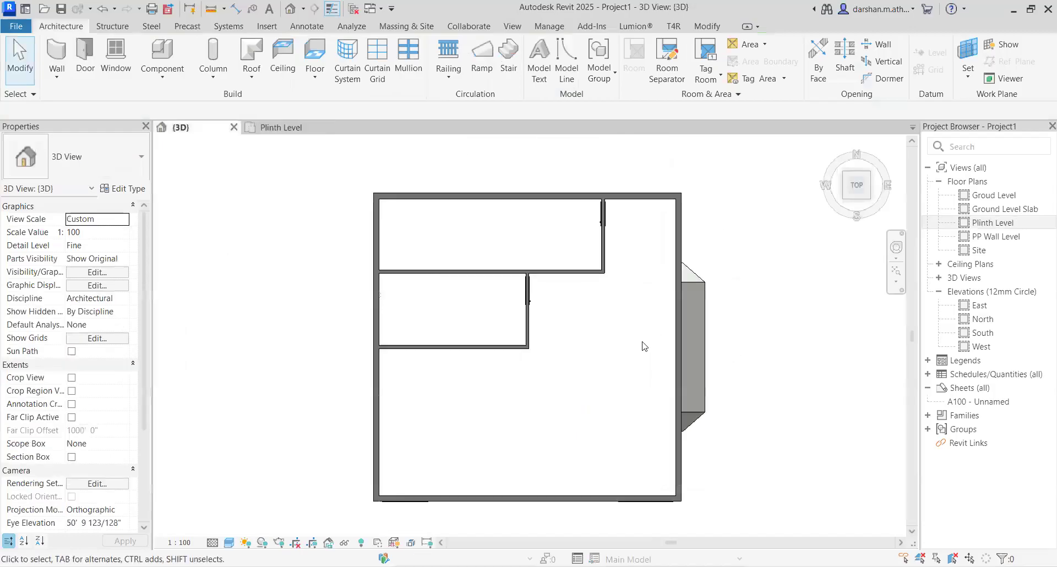
pyautogui.keyDown('shift'); pyautogui.moveTo(688, 364); pyautogui.dragTo(375, 474, button='middle'); pyautogui.keyUp('shift')
pyautogui.scroll(4, 640, 401)
pyautogui.moveTo(826, 447)
pyautogui.keyDown('shift'); pyautogui.mouseDown(button='middle')
pyautogui.moveTo(738, 446)
pyautogui.moveTo(815, 463)
pyautogui.moveTo(846, 432)
pyautogui.moveTo(715, 452)
pyautogui.mouseUp(button='middle'); pyautogui.keyUp('shift')
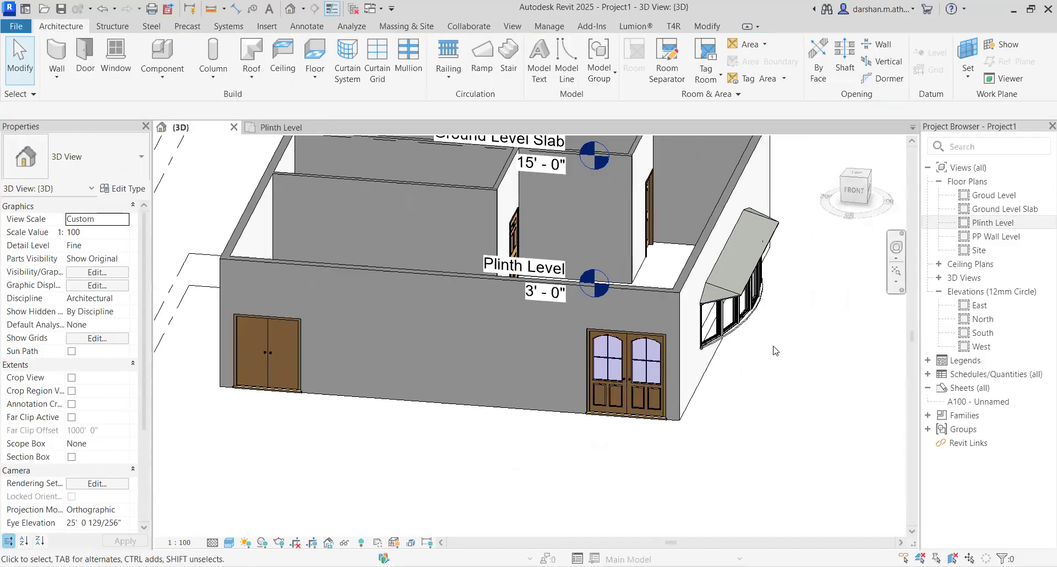
pyautogui.keyDown('shift'); pyautogui.moveTo(776, 354); pyautogui.dragTo(755, 391, button='middle'); pyautogui.keyUp('shift')
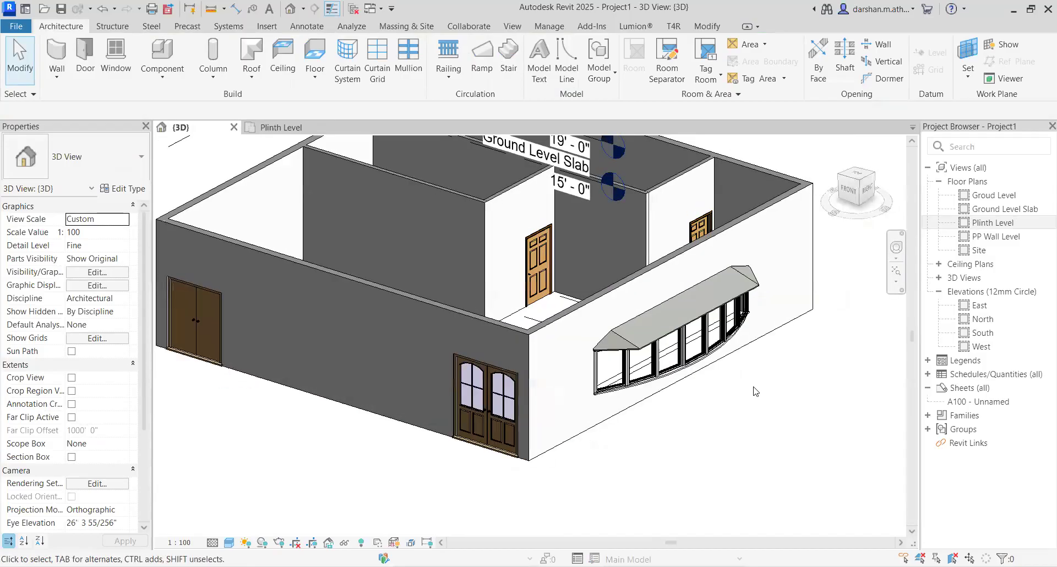
pyautogui.click(738, 339)
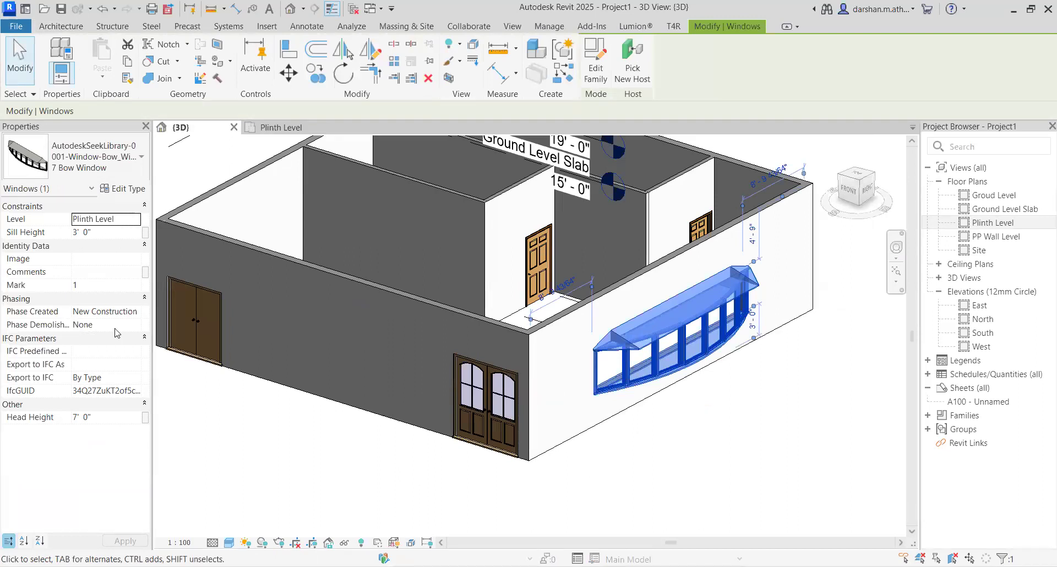
pyautogui.click(102, 232)
pyautogui.write("2'6")
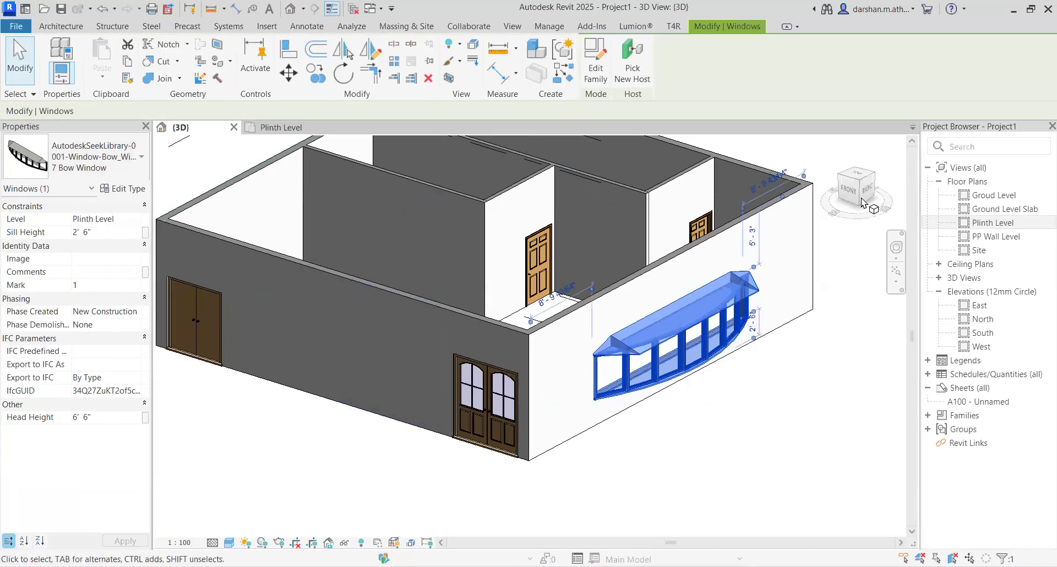
pyautogui.hotkey('ctrl', 'z')
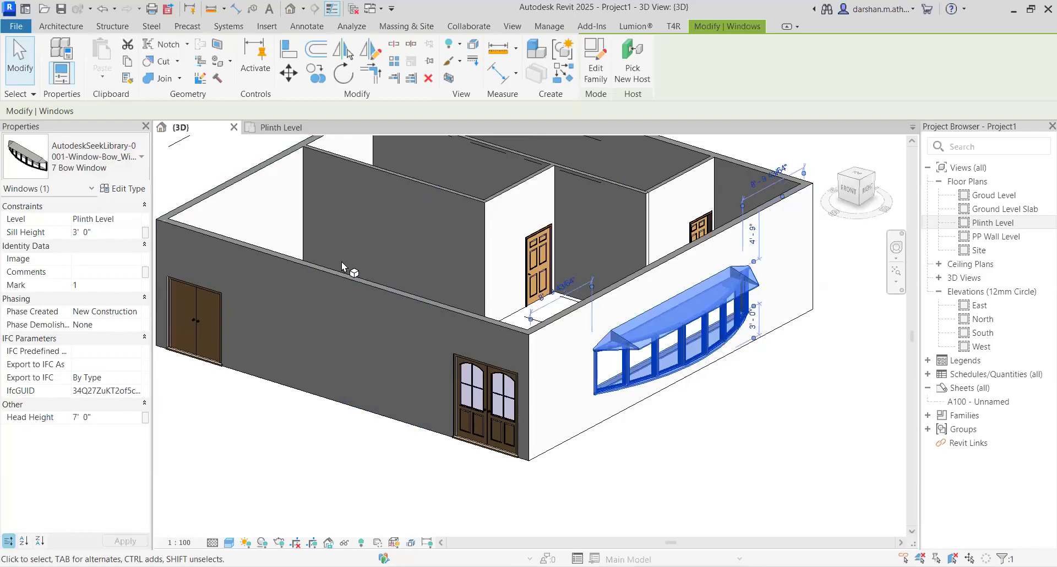
pyautogui.press('Escape')
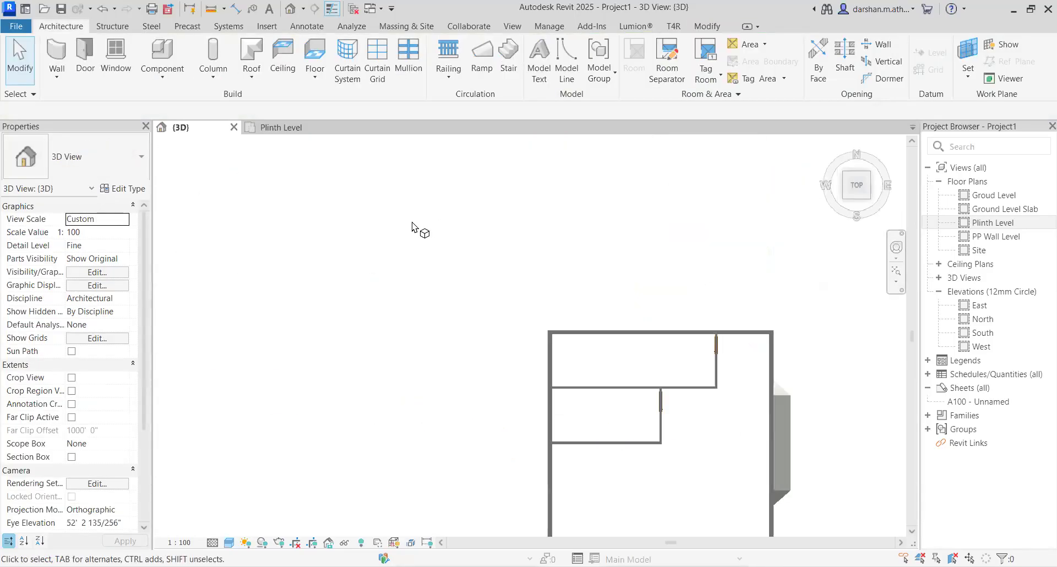
# Load the window family for the exterior window with array and welded joinery corner application (lt_15675_).
pyautogui.click(108, 54)
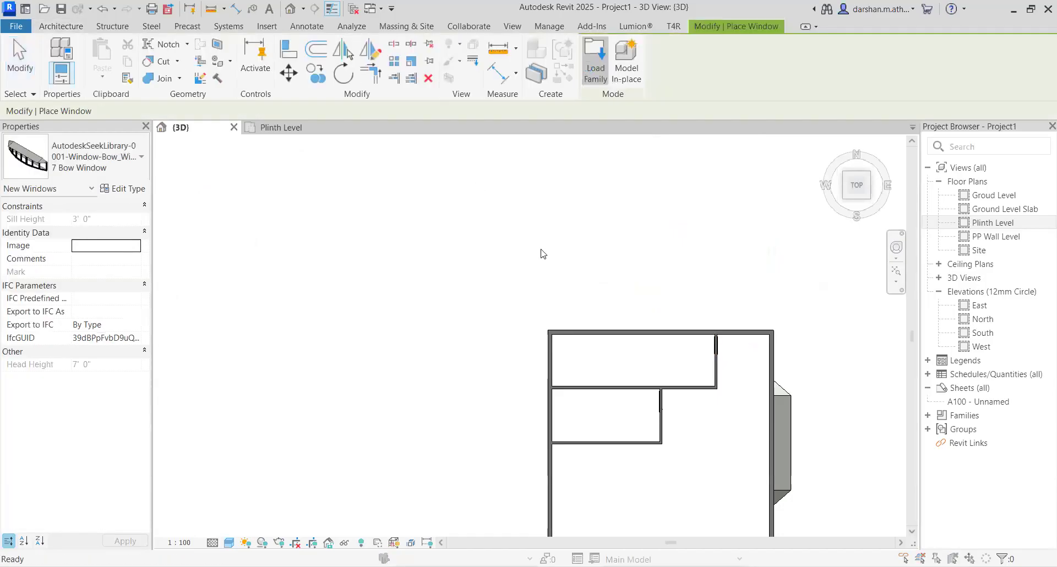
pyautogui.scroll(-15, 387, 301)
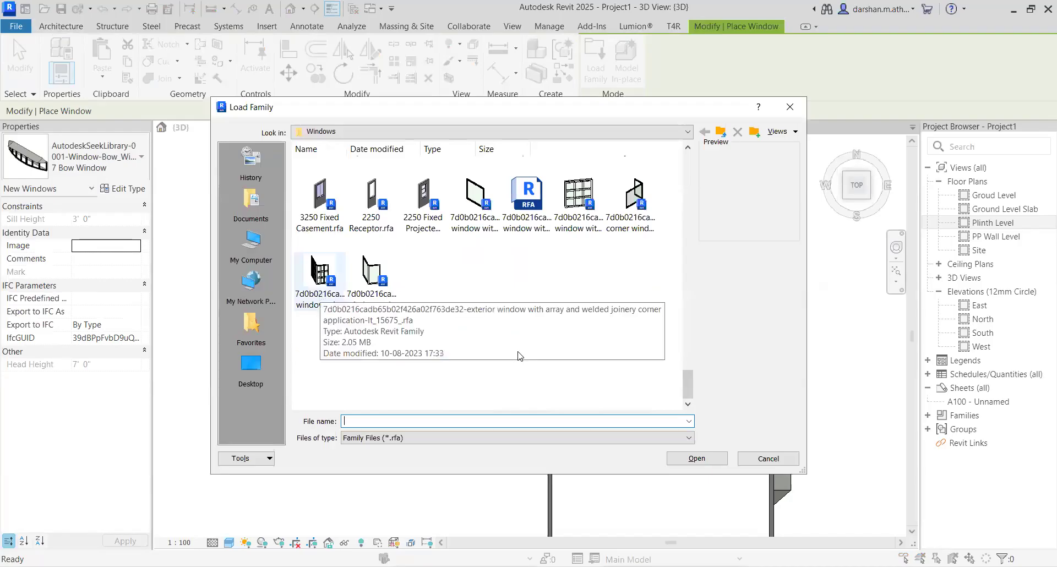
pyautogui.click(707, 456)
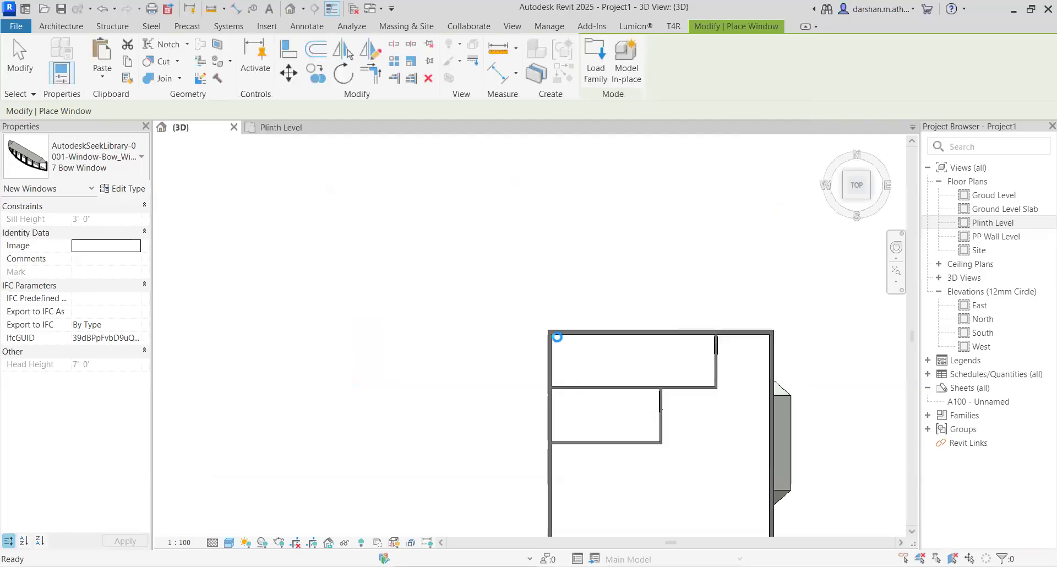
pyautogui.scroll(3, 557, 337)
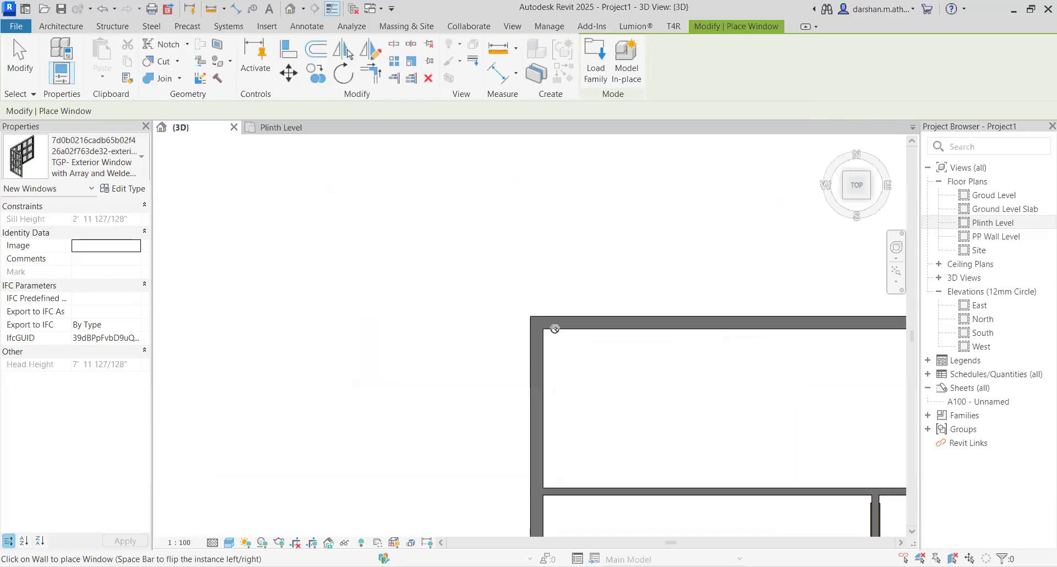
pyautogui.scroll(-3, 556, 329)
pyautogui.moveTo(555, 329); pyautogui.dragTo(297, 241, button='middle')
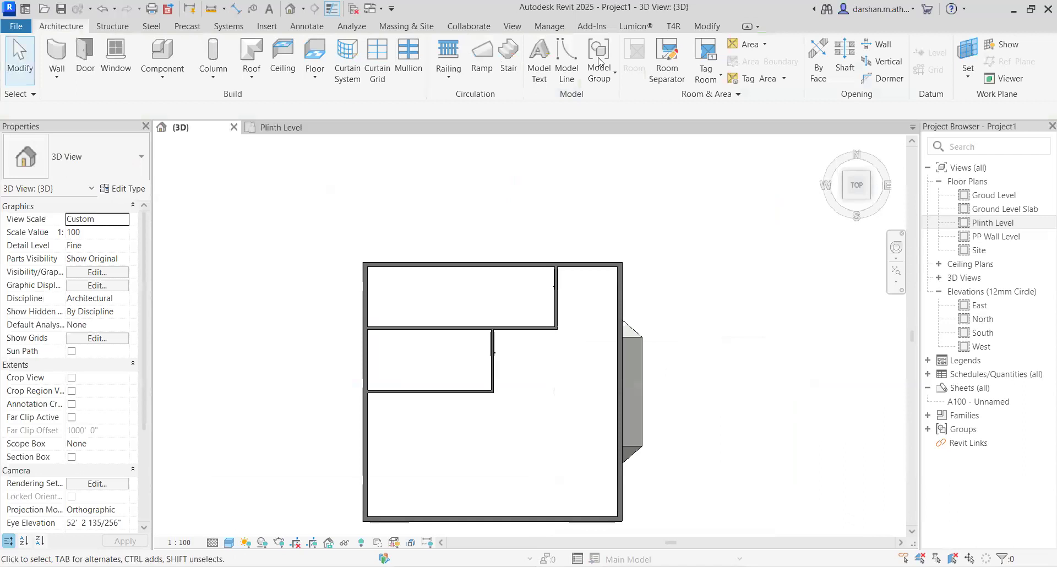
# Load the plain exterior window welded joinery corner application-lt_ family from the Windows folder.
pyautogui.press('w')
pyautogui.press('n')
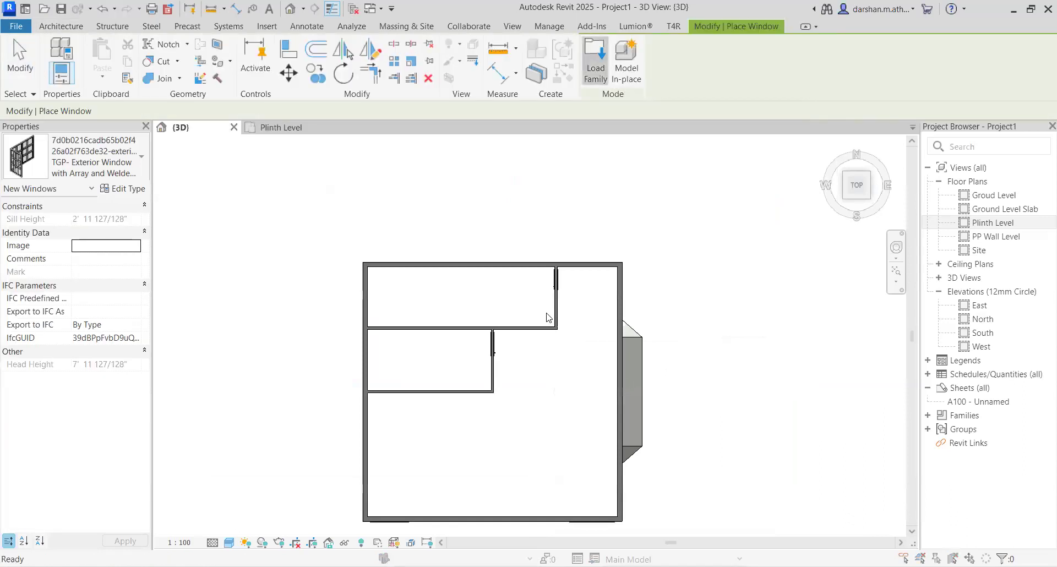
pyautogui.scroll(-10, 380, 292)
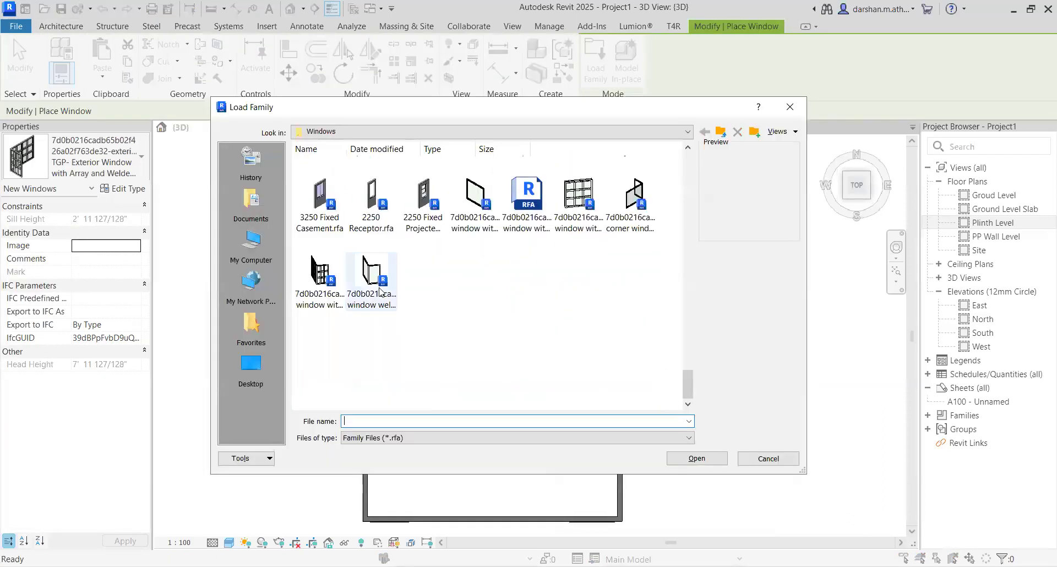
pyautogui.click(383, 291)
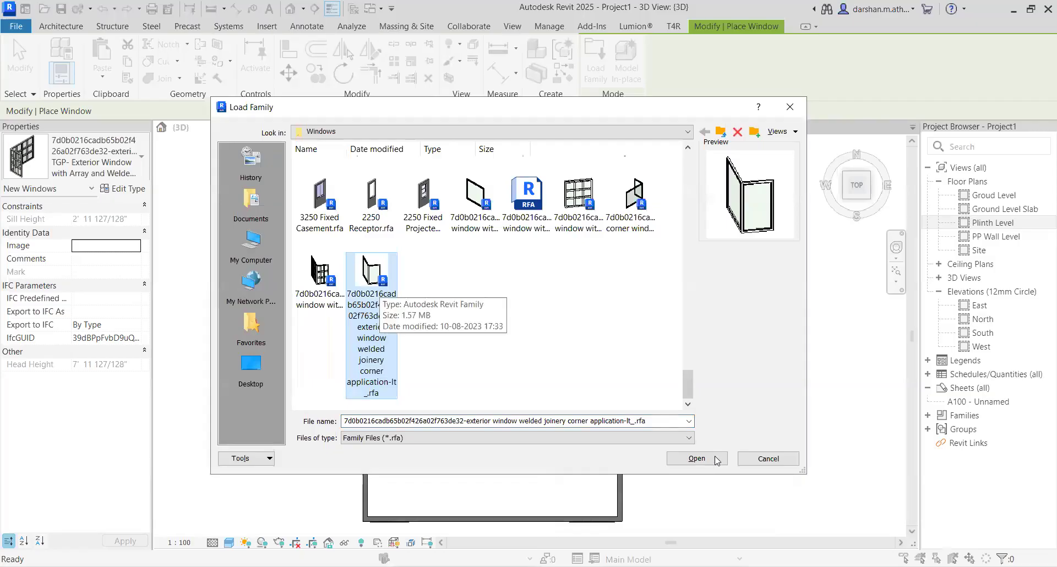
pyautogui.click(567, 422)
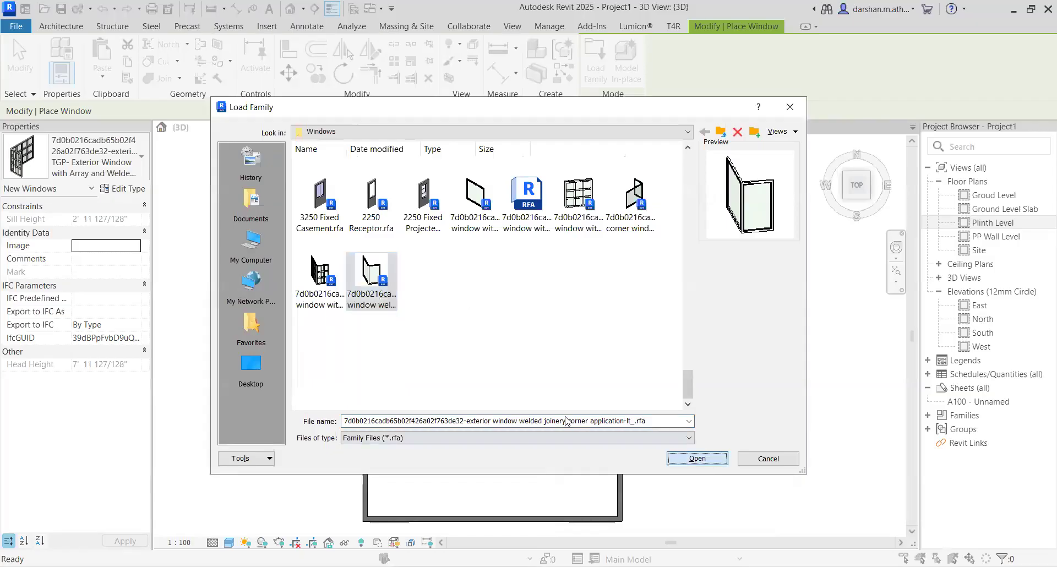
pyautogui.press('Return')
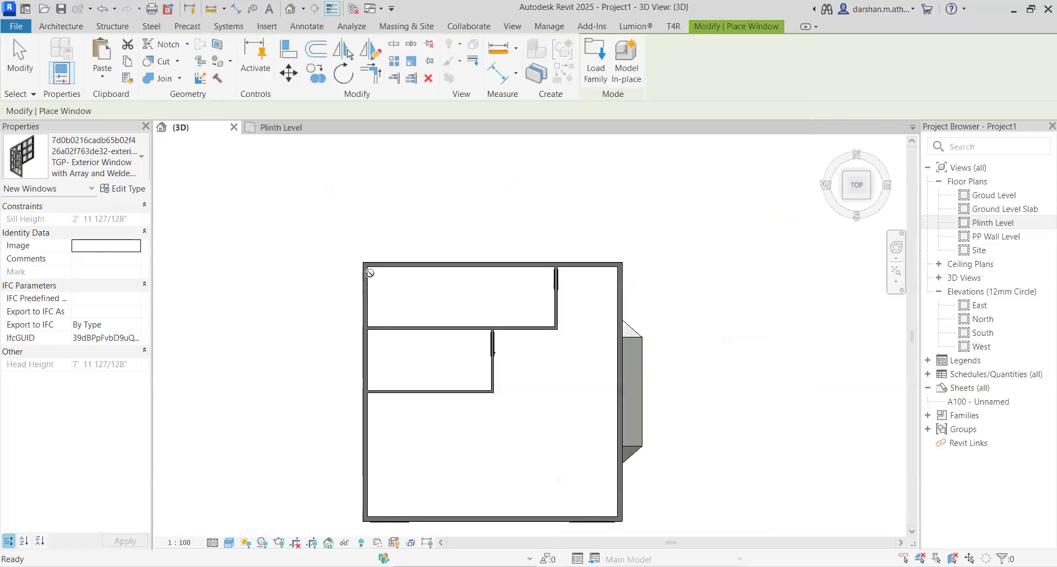
# On the Plinth Level plan, place the TGP Exterior Window with Array and Welded Joinery at the wall corner of grids 1 and A.
pyautogui.click(6, 156)
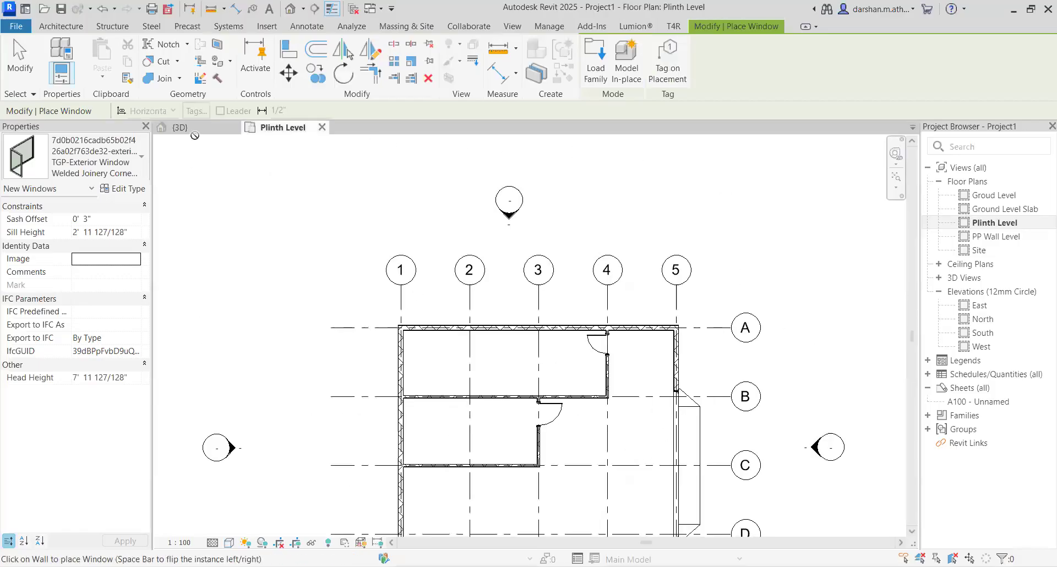
pyautogui.scroll(4, 391, 364)
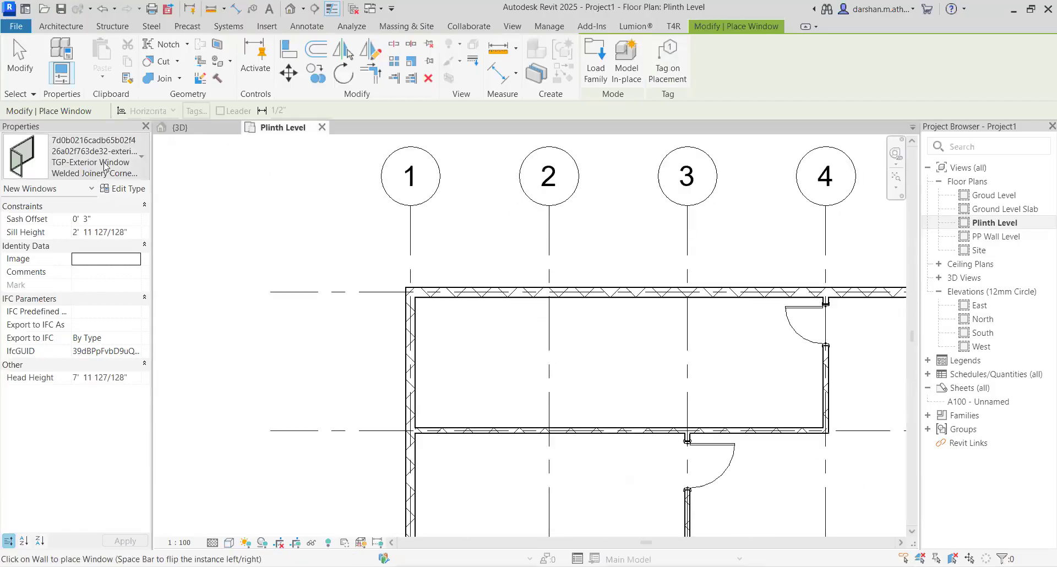
pyautogui.click(82, 278)
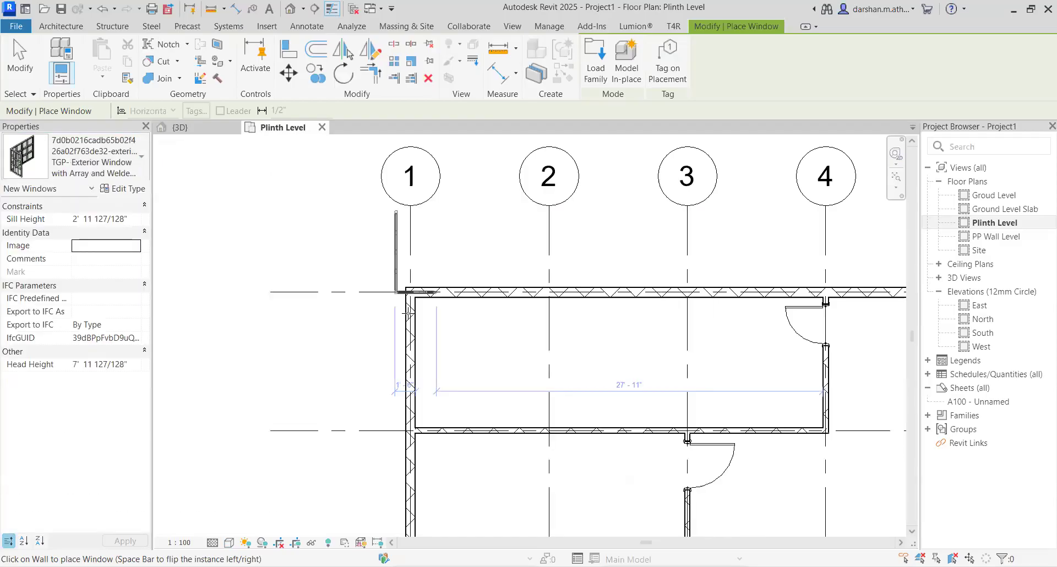
pyautogui.click(409, 303)
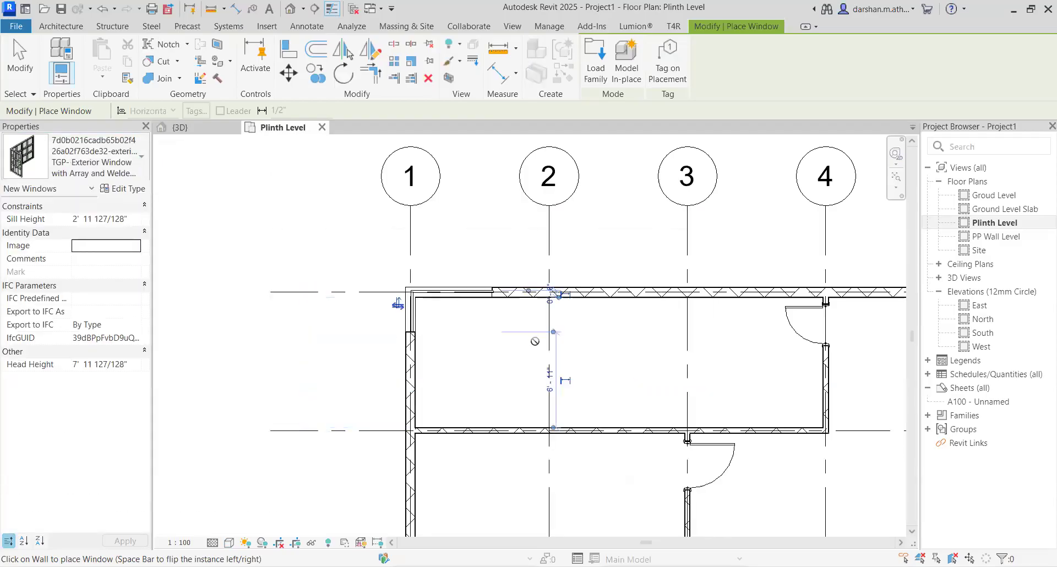
# Examine how the corner window wraps the two exterior walls in the 3D view, up close and with the whole building.
pyautogui.scroll(-2, 458, 349)
pyautogui.click(192, 132)
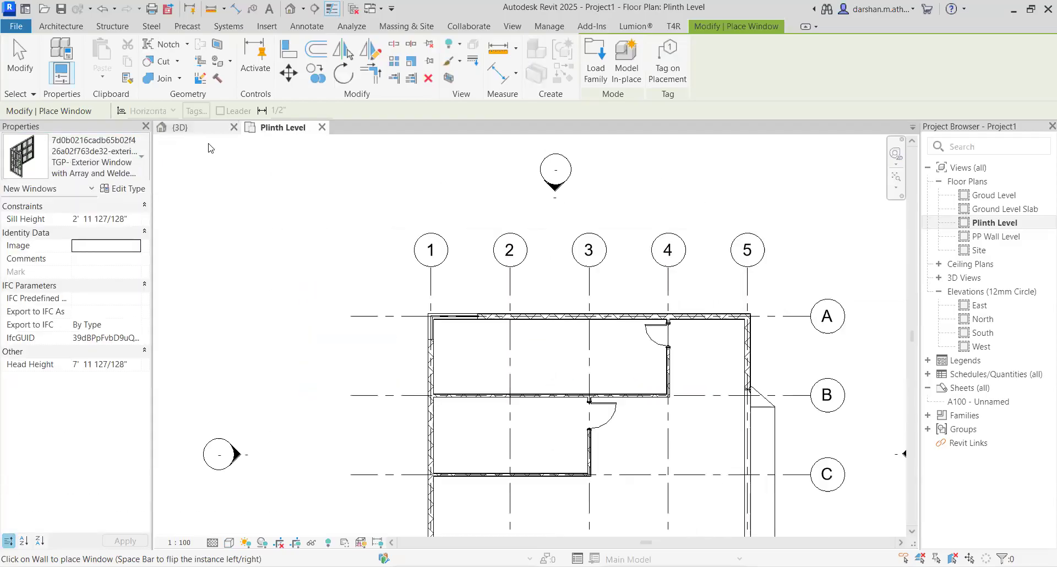
pyautogui.keyDown('shift'); pyautogui.moveTo(429, 281); pyautogui.dragTo(567, 179, button='middle'); pyautogui.keyUp('shift')
pyautogui.moveTo(408, 466); pyautogui.dragTo(605, 394, button='middle')
pyautogui.scroll(6, 563, 404)
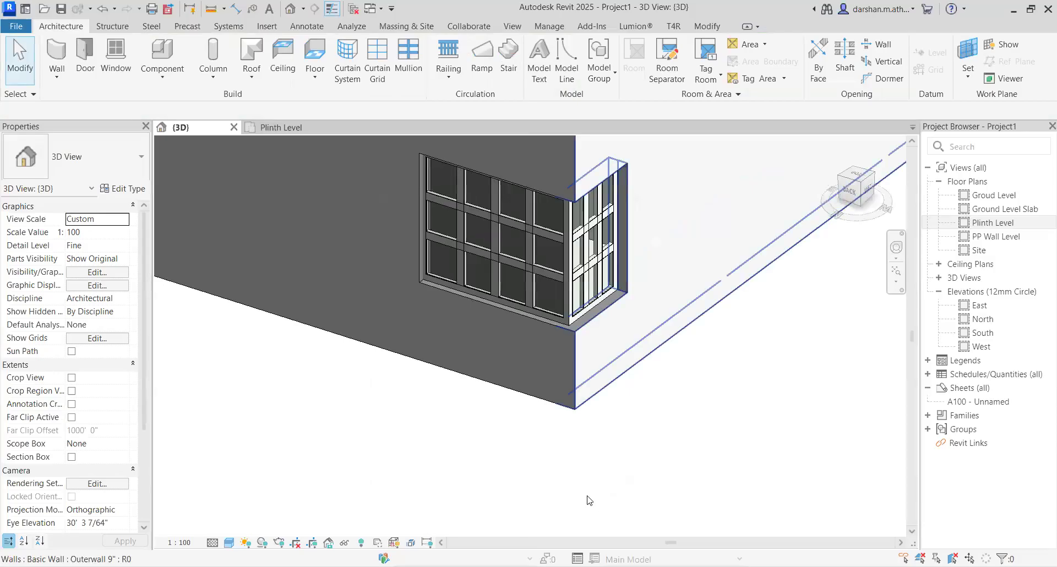
pyautogui.scroll(3, 562, 403)
pyautogui.moveTo(651, 429); pyautogui.dragTo(597, 488, button='middle')
pyautogui.scroll(-3, 609, 479)
pyautogui.moveTo(663, 449); pyautogui.dragTo(526, 478, button='middle')
pyautogui.scroll(-2, 608, 480)
pyautogui.scroll(-4, 526, 478)
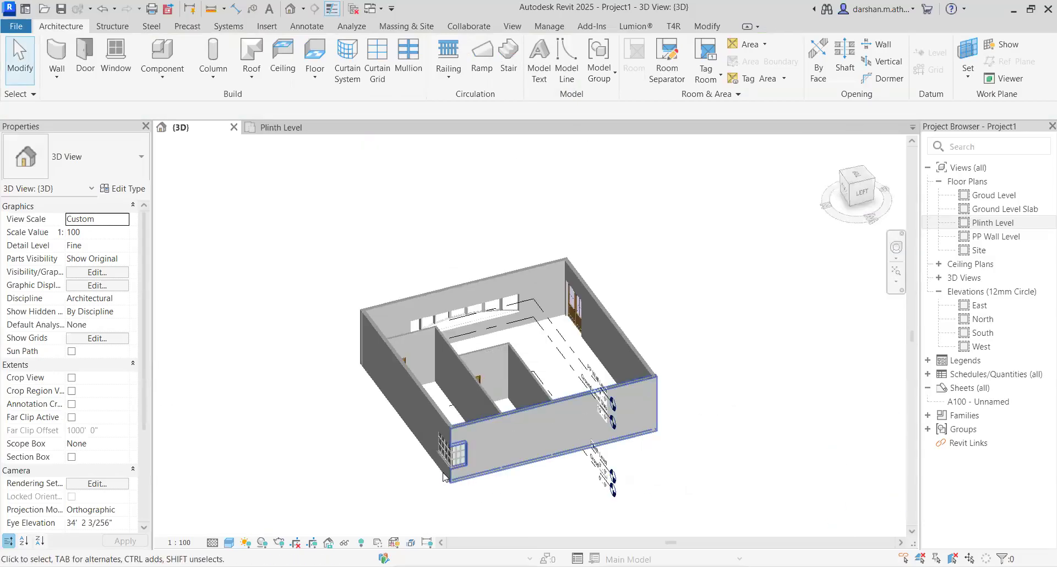
# Duplicate the corner window's type at the exterior wall corner in the 3D view and name it Corner Window.
pyautogui.scroll(3, 315, 463)
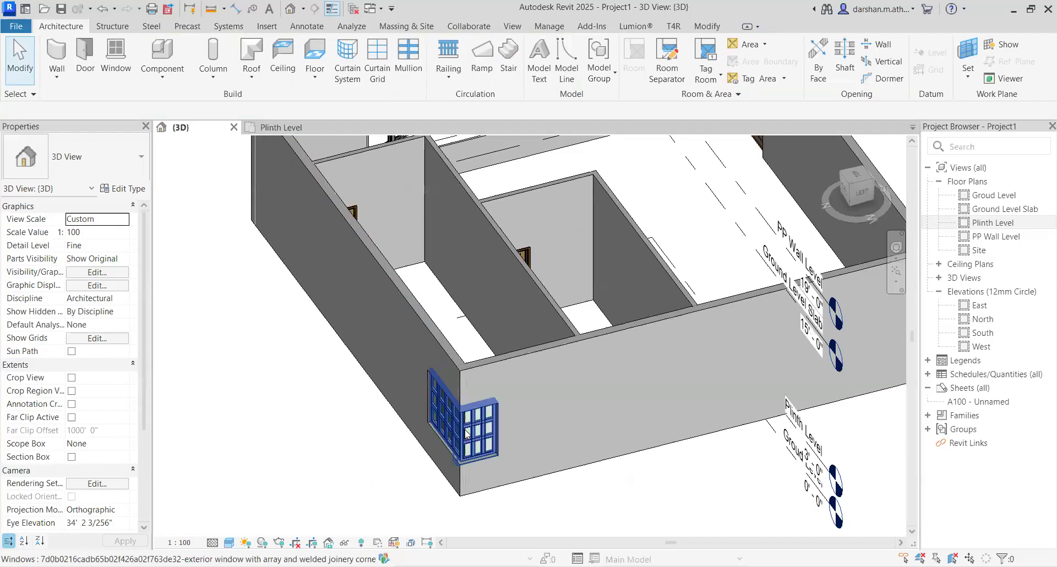
pyautogui.click(466, 433)
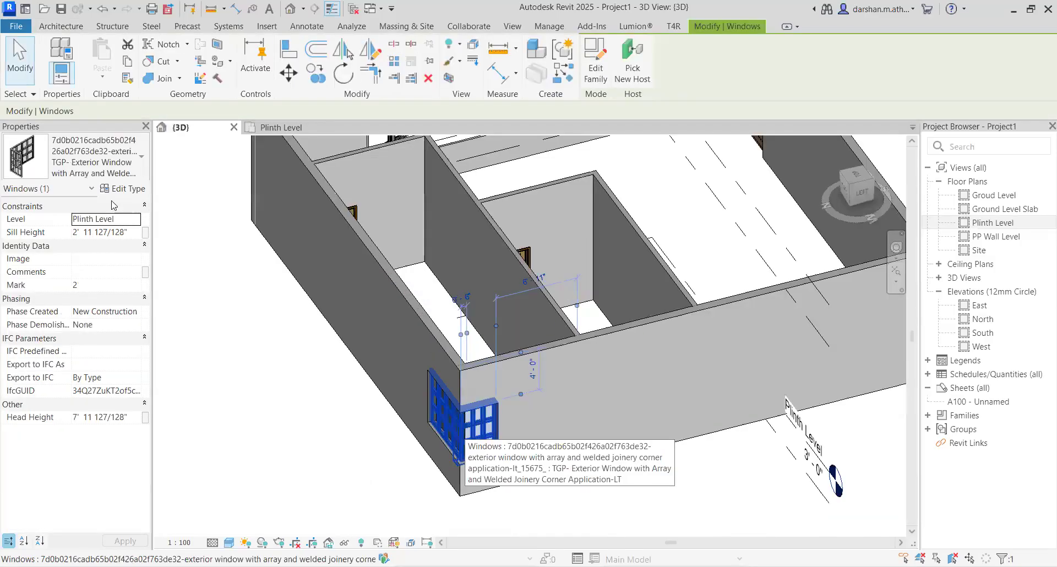
pyautogui.click(111, 192)
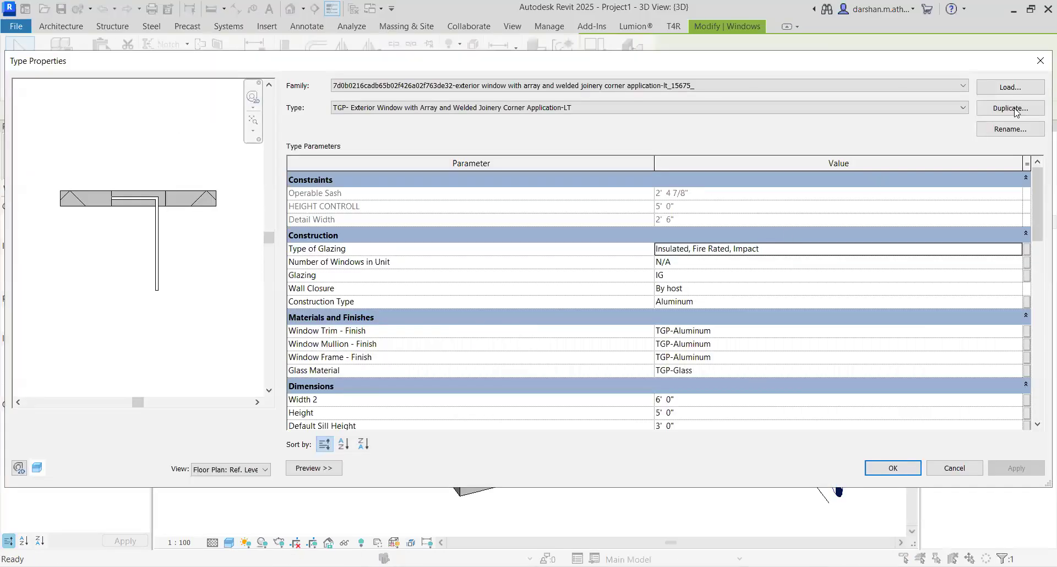
pyautogui.click(1011, 108)
pyautogui.write('Corner Window')
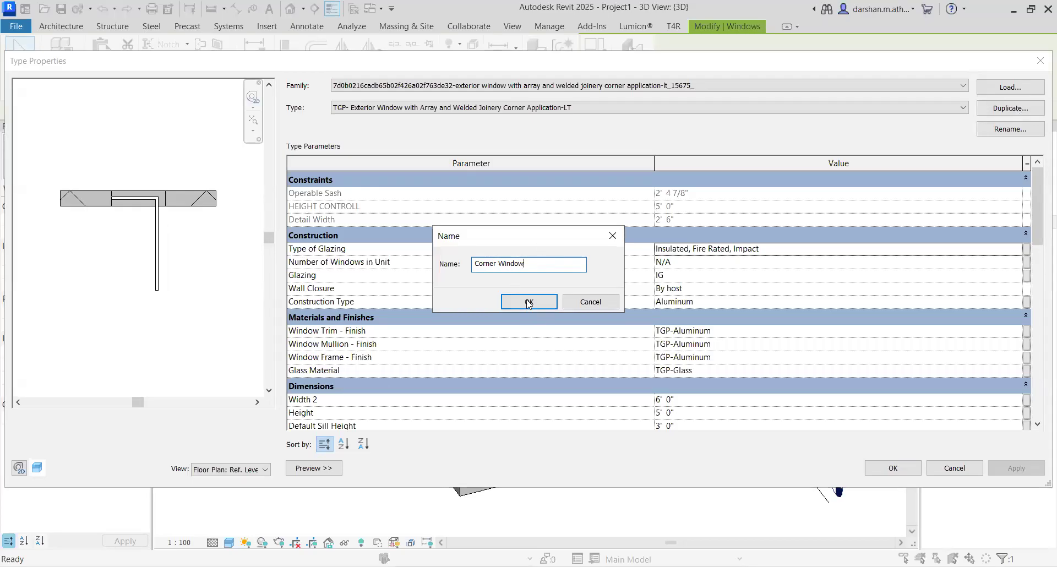
pyautogui.click(554, 297)
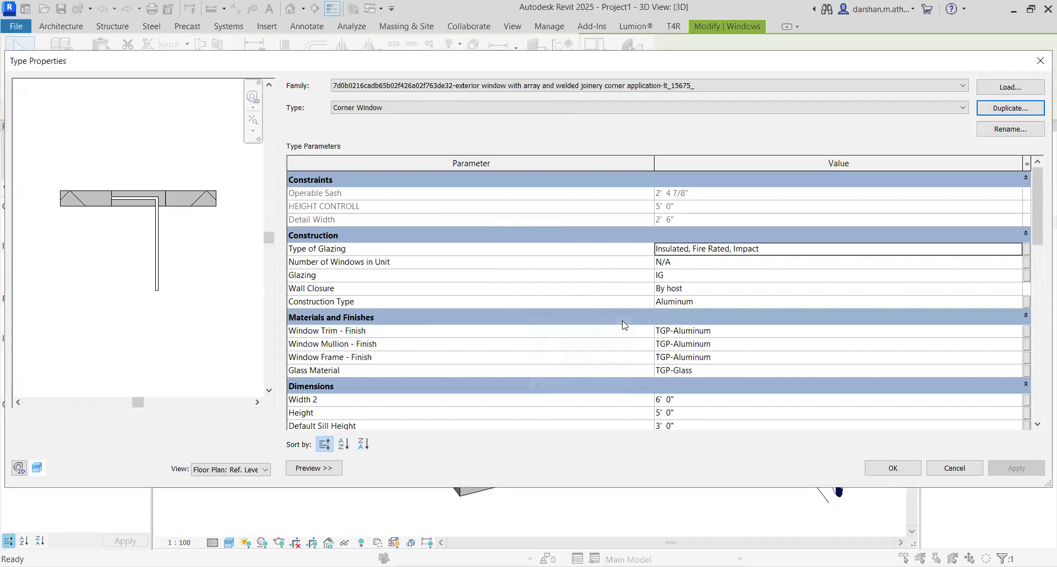
# Set the Corner Window type's Width to 4', Height to 5' and Width 2 to 7', and apply the changes.
pyautogui.scroll(-2, 449, 374)
pyautogui.click(688, 382)
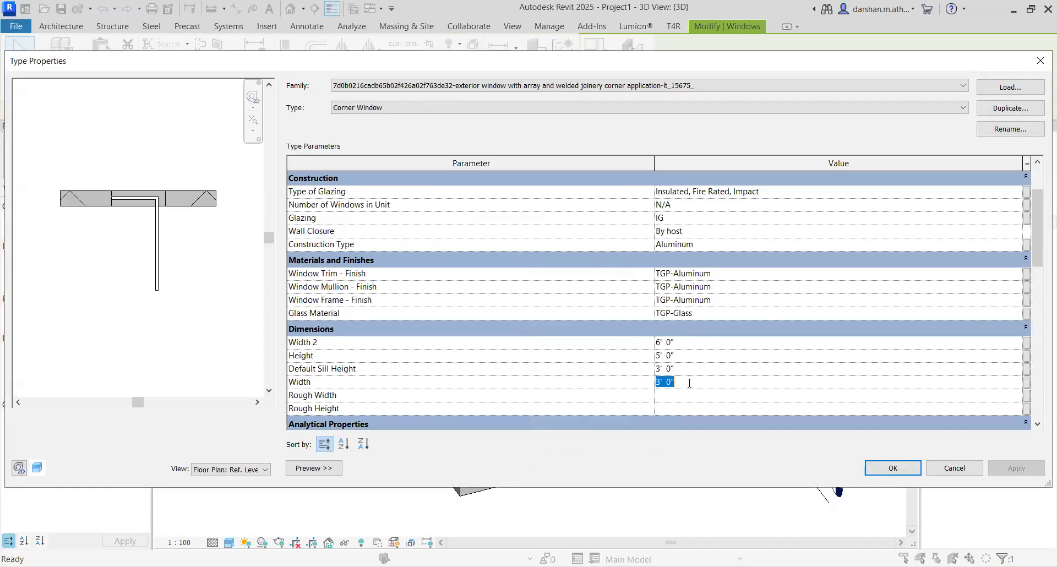
pyautogui.write('4')
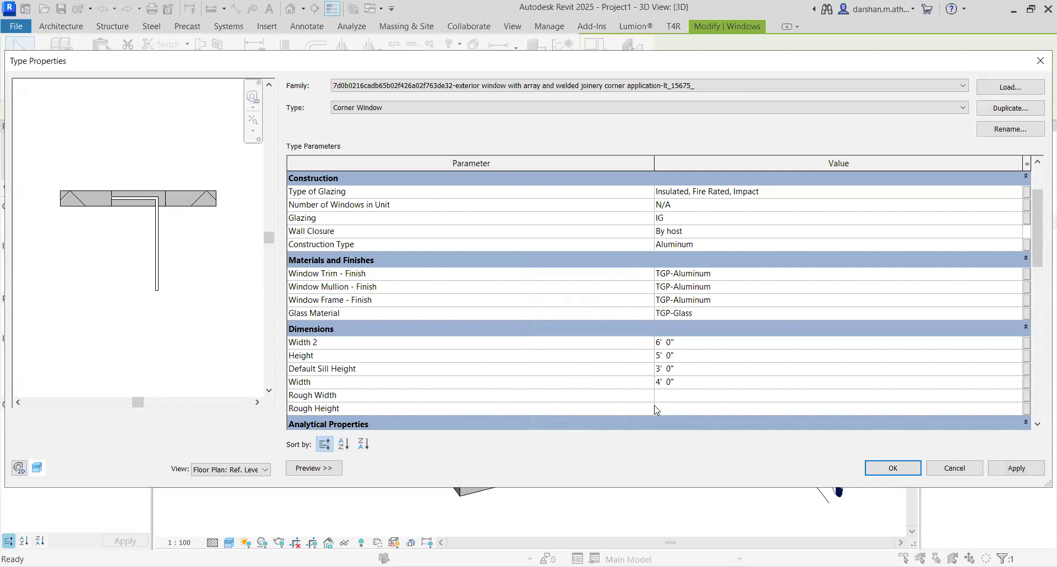
pyautogui.click(685, 358)
pyautogui.write('6')
pyautogui.write("'")
pyautogui.press('BackSpace')
pyautogui.press('BackSpace')
pyautogui.write('5')
pyautogui.click(691, 345)
pyautogui.write('7')
pyautogui.click(1020, 468)
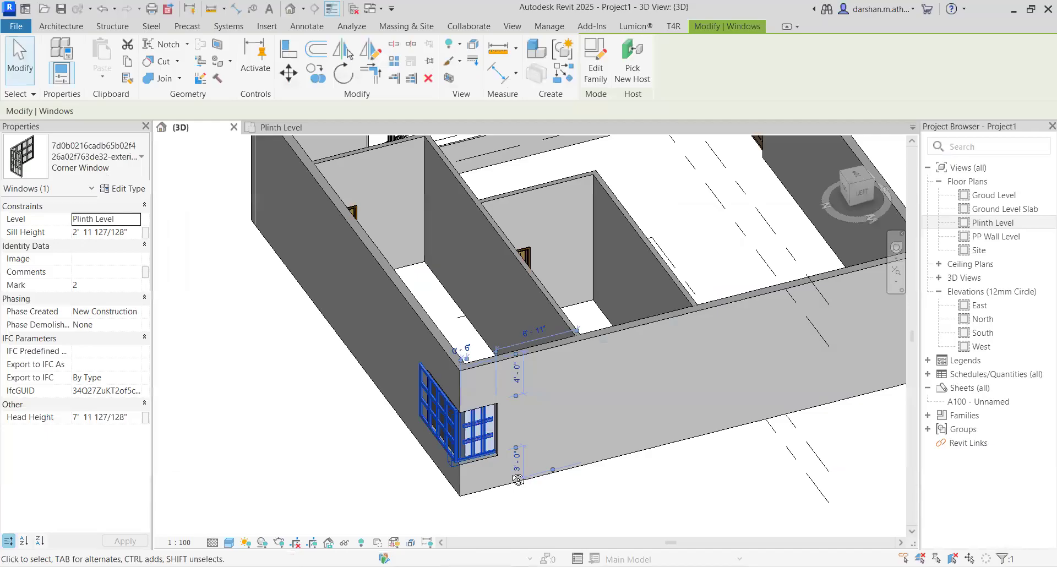
# Examine the resized corner window and the building's other openings in 3D from several sides and from above.
pyautogui.moveTo(449, 487); pyautogui.dragTo(594, 457, button='middle')
pyautogui.keyDown('shift'); pyautogui.moveTo(692, 483); pyautogui.dragTo(683, 524, button='middle'); pyautogui.keyUp('shift')
pyautogui.click(772, 472)
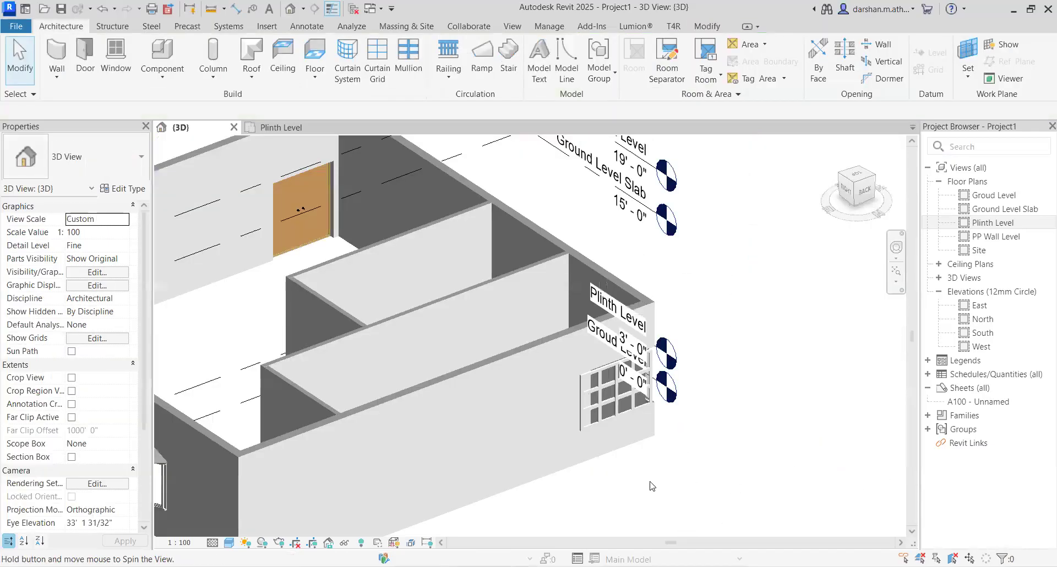
pyautogui.scroll(4, 456, 467)
pyautogui.keyDown('shift'); pyautogui.moveTo(437, 451); pyautogui.dragTo(701, 430, button='middle'); pyautogui.keyUp('shift')
pyautogui.scroll(-5, 701, 431)
pyautogui.keyDown('shift'); pyautogui.moveTo(624, 409); pyautogui.dragTo(578, 432, button='middle'); pyautogui.keyUp('shift')
pyautogui.moveTo(728, 291); pyautogui.dragTo(576, 370, button='middle')
pyautogui.scroll(-2, 576, 374)
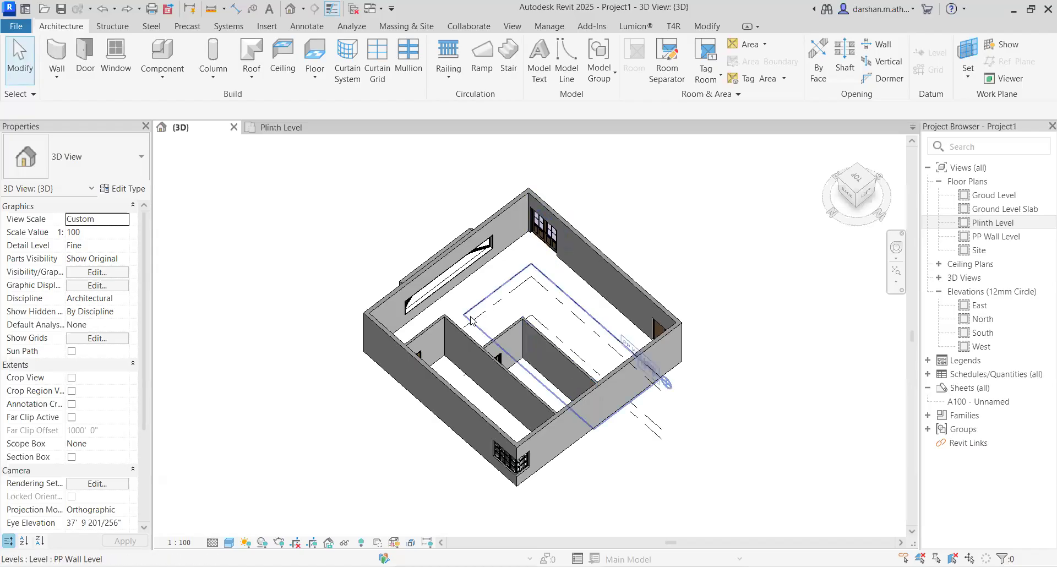
pyautogui.scroll(3, 670, 353)
pyautogui.scroll(-5, 671, 352)
pyautogui.keyDown('shift'); pyautogui.moveTo(755, 385); pyautogui.dragTo(114, 258, button='middle'); pyautogui.keyUp('shift')
pyautogui.moveTo(524, 354); pyautogui.dragTo(450, 235, button='middle')
# Start an architectural floor boundary sketch on the Plinth Level plan.
pyautogui.click(269, 129)
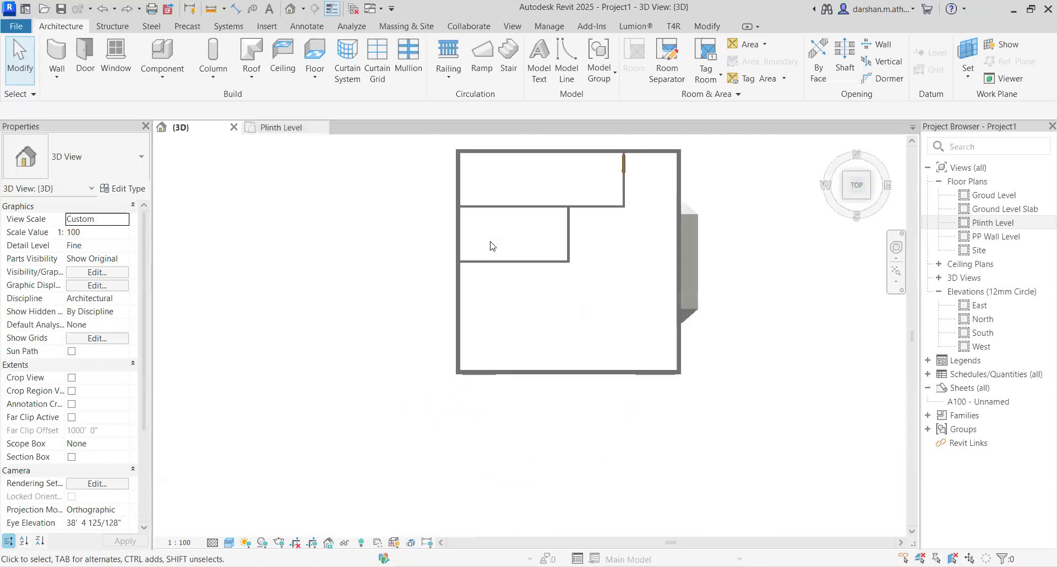
pyautogui.scroll(-2, 533, 346)
pyautogui.moveTo(556, 337); pyautogui.dragTo(540, 269, button='middle')
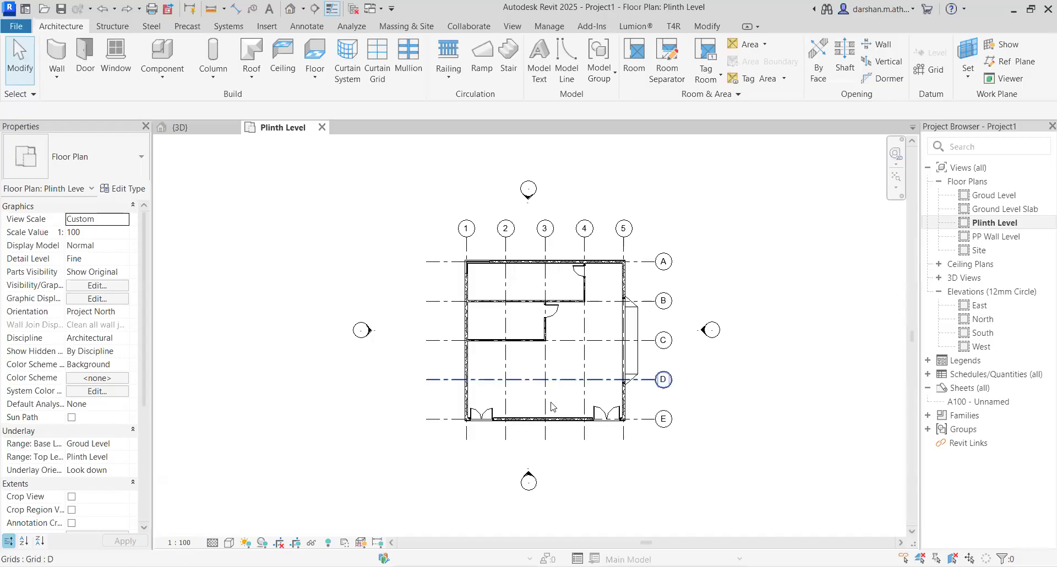
pyautogui.scroll(3, 551, 402)
pyautogui.scroll(-2, 550, 402)
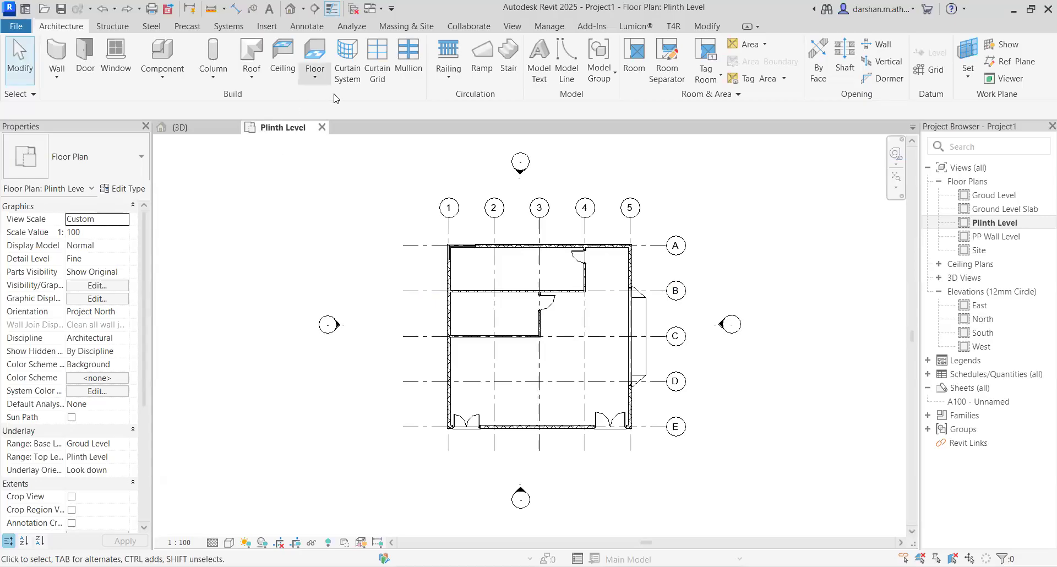
pyautogui.click(315, 77)
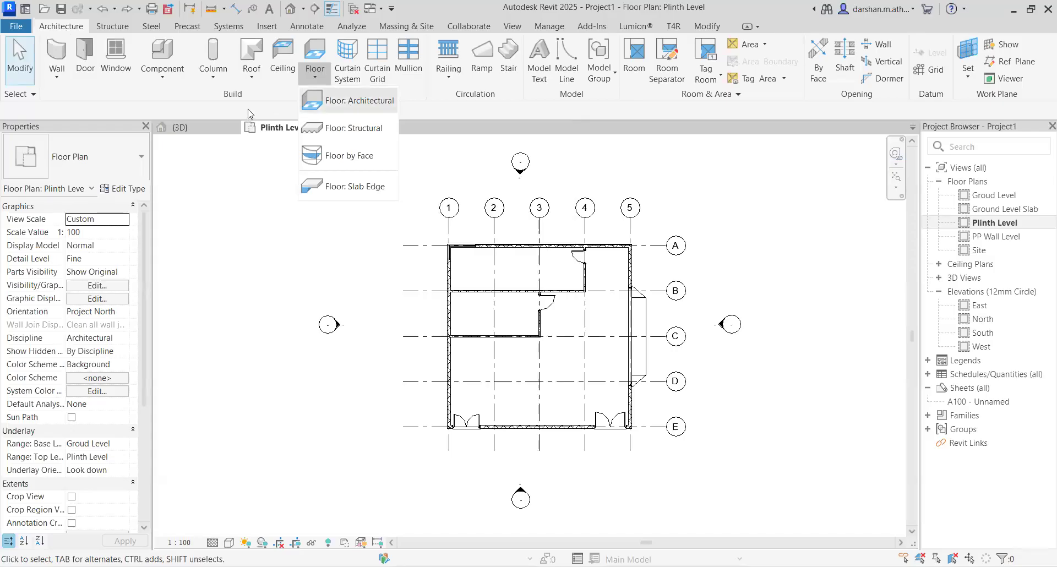
pyautogui.click(344, 105)
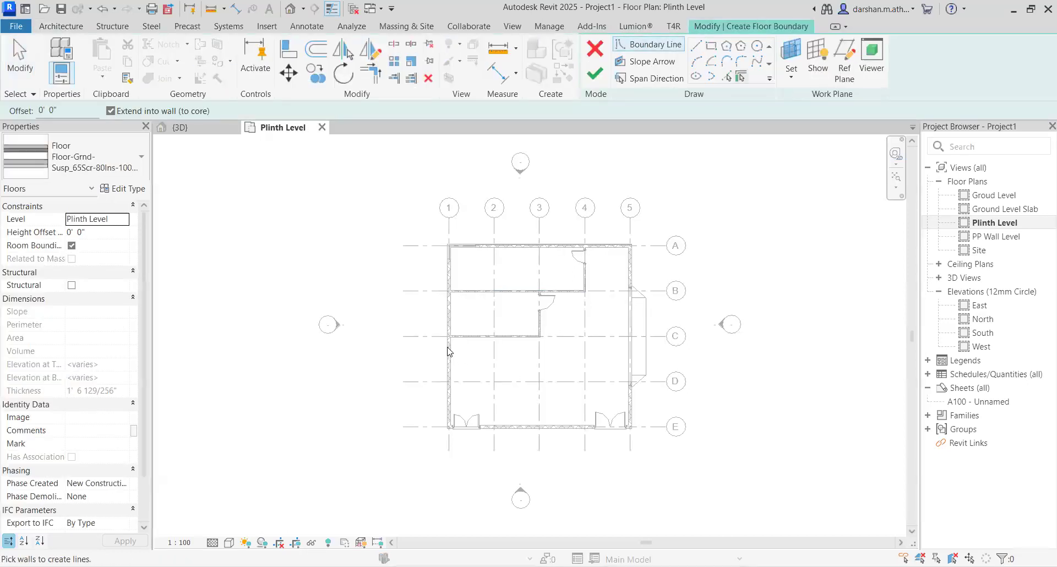
pyautogui.scroll(-2, 550, 397)
pyautogui.moveTo(549, 392); pyautogui.dragTo(448, 349, button='middle')
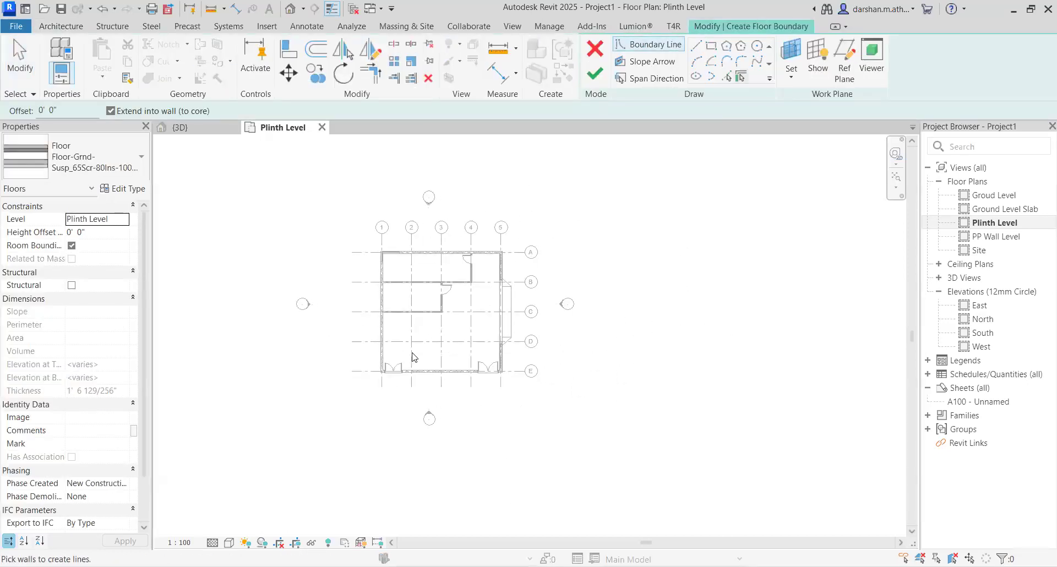
pyautogui.scroll(2, 511, 332)
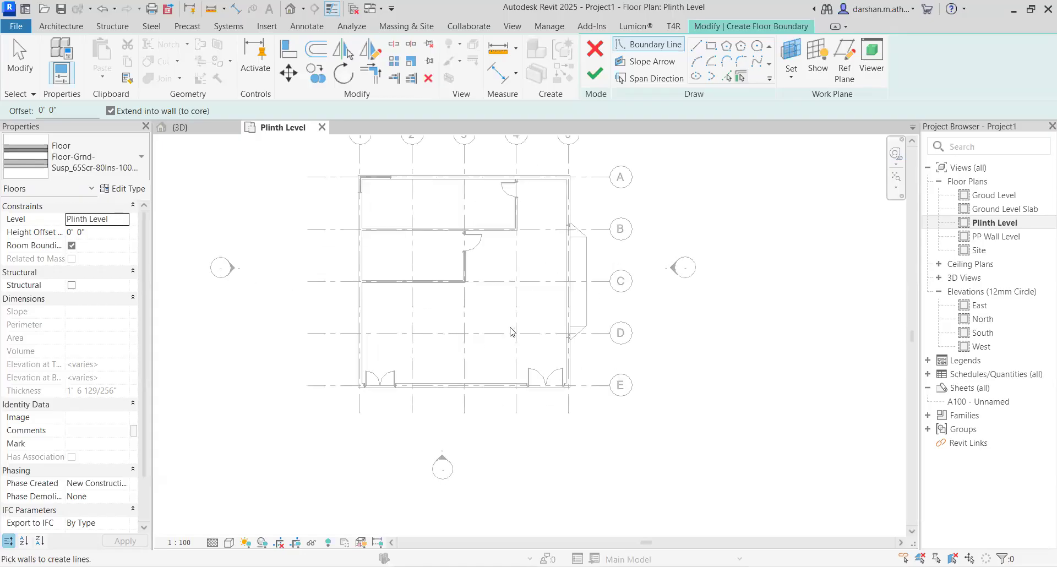
pyautogui.moveTo(474, 287); pyautogui.dragTo(510, 328, button='middle')
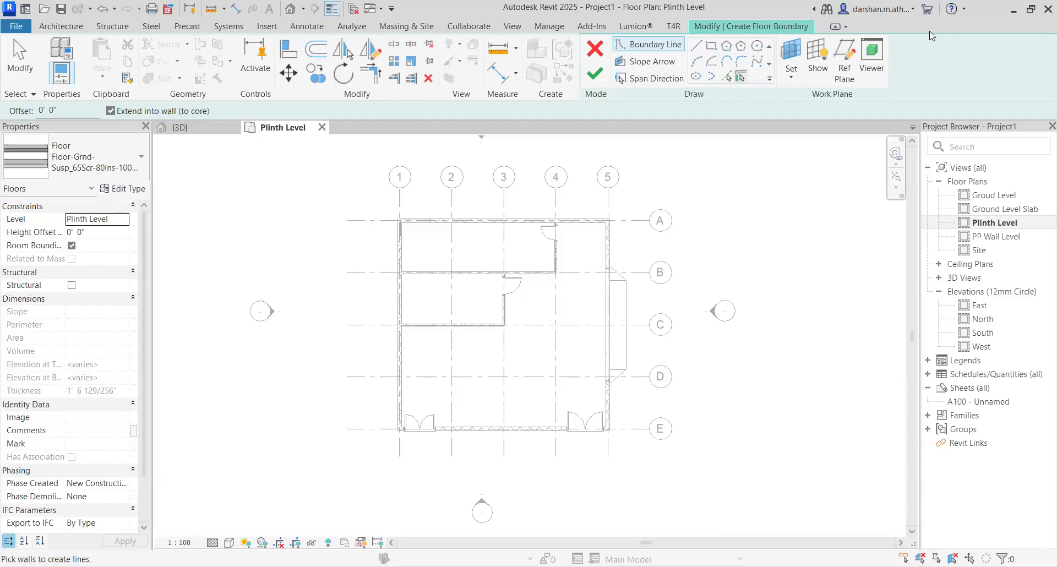
# Sketch floor boundary lines by picking the outer edges of the exterior walls along grids A, 1, E and 5.
pyautogui.click(726, 77)
pyautogui.scroll(5, 423, 217)
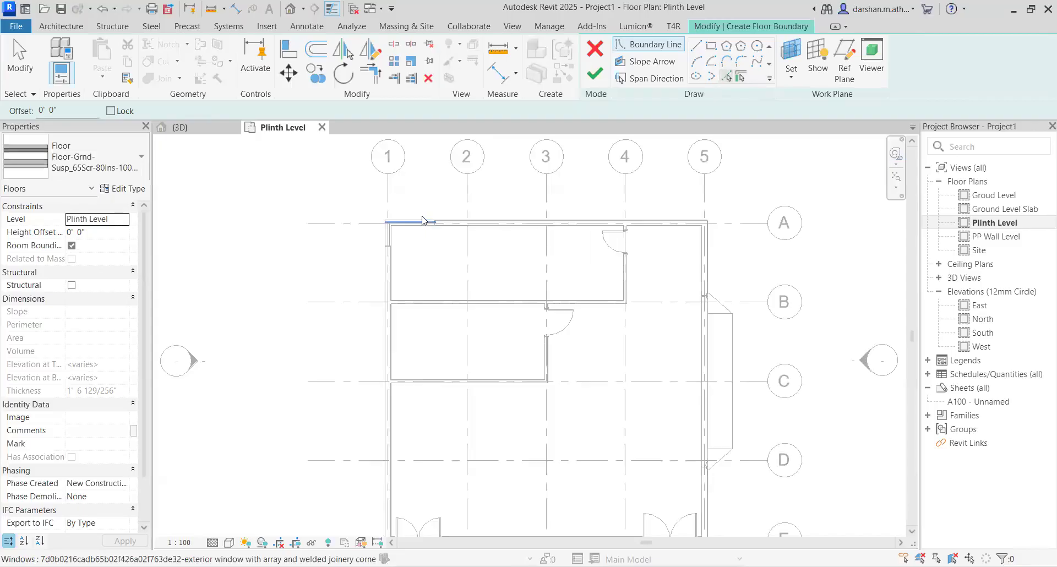
pyautogui.click(479, 226)
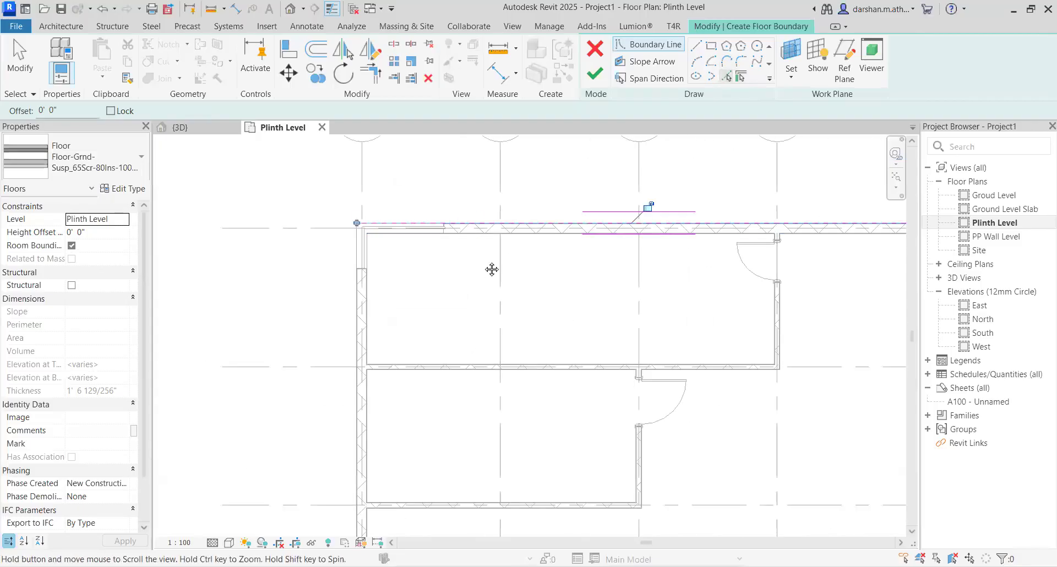
pyautogui.moveTo(490, 267); pyautogui.dragTo(384, 309, button='middle')
pyautogui.click(369, 314)
pyautogui.scroll(-3, 433, 386)
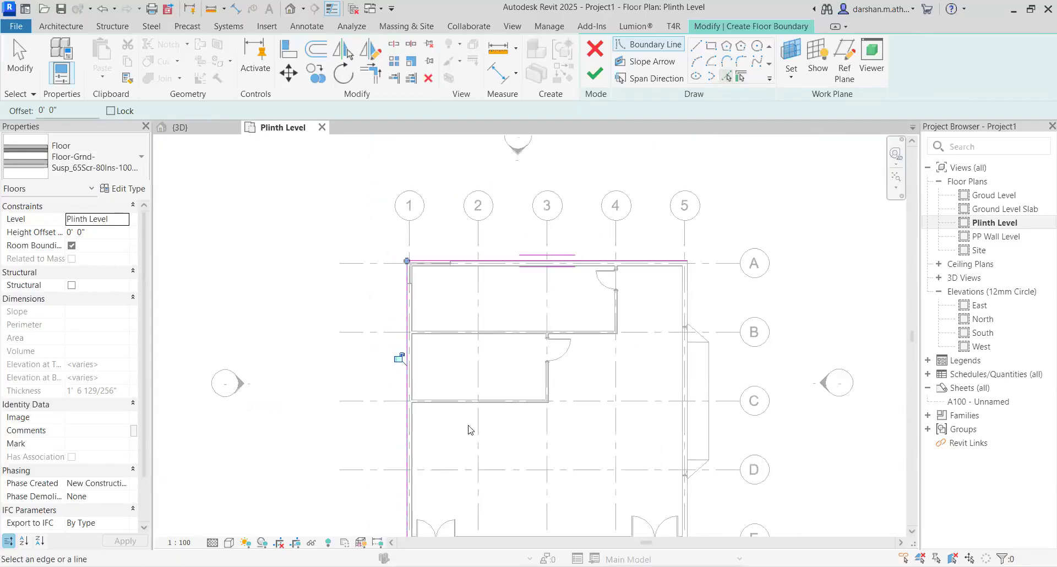
pyautogui.moveTo(471, 431); pyautogui.dragTo(474, 275, button='middle')
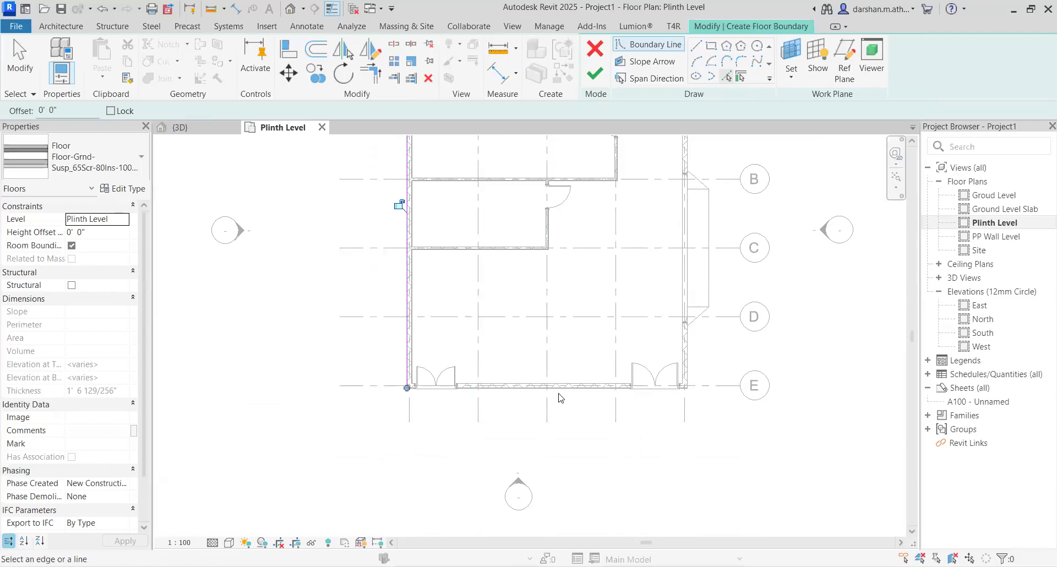
pyautogui.click(498, 390)
pyautogui.click(689, 300)
pyautogui.scroll(-4, 778, 469)
pyautogui.moveTo(679, 398); pyautogui.dragTo(558, 420, button='middle')
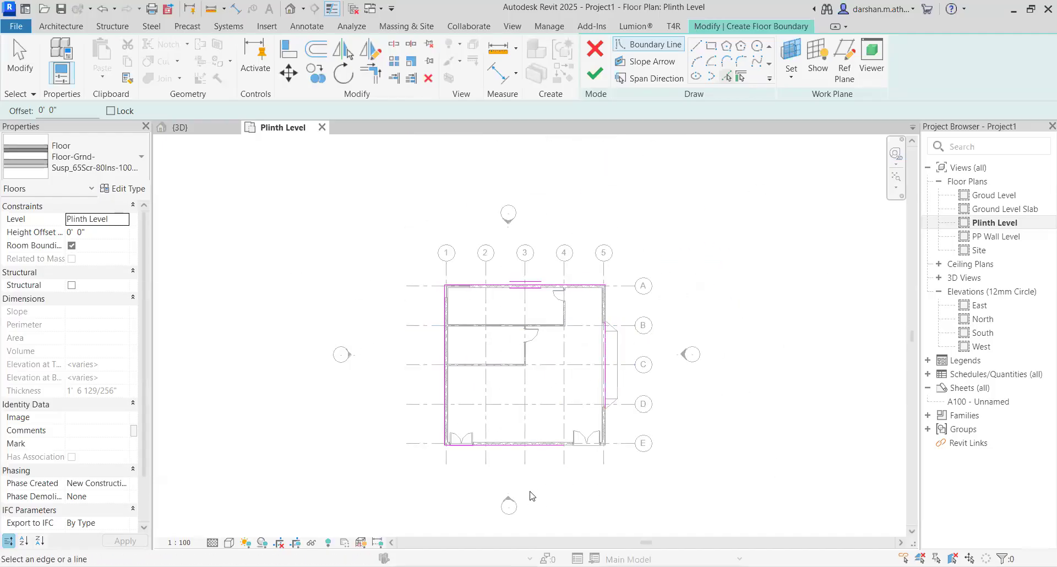
# Try to finish the floor boundary sketch.
pyautogui.press('Escape')
pyautogui.scroll(5, 444, 439)
pyautogui.scroll(-4, 739, 449)
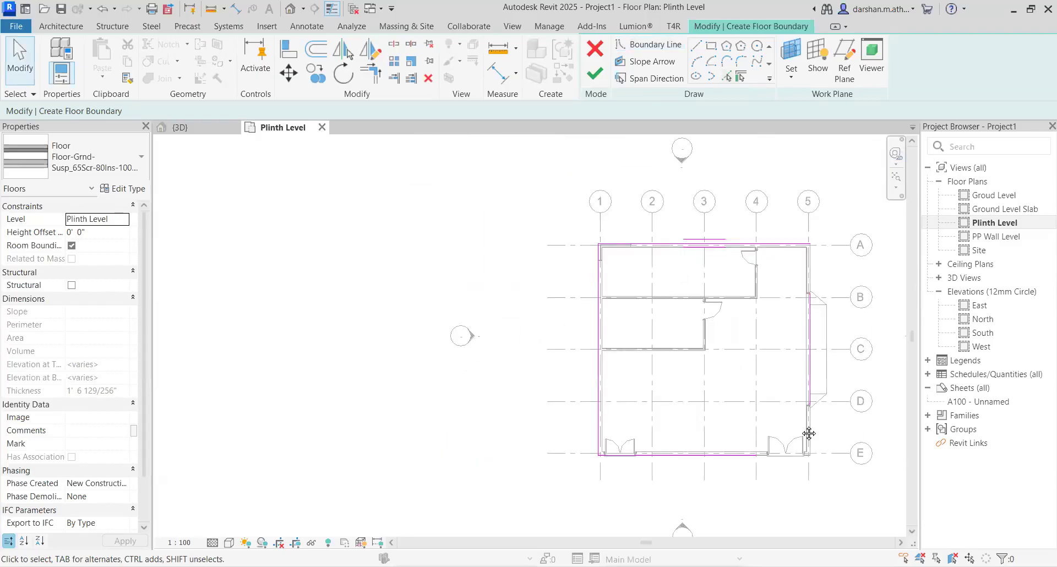
pyautogui.moveTo(809, 434); pyautogui.dragTo(665, 432, button='middle')
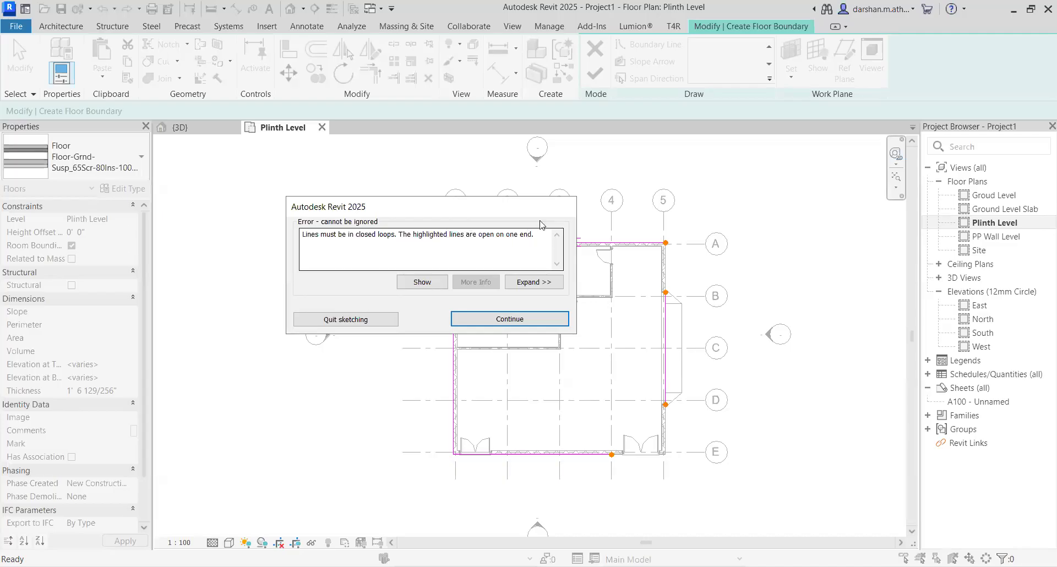
pyautogui.click(501, 319)
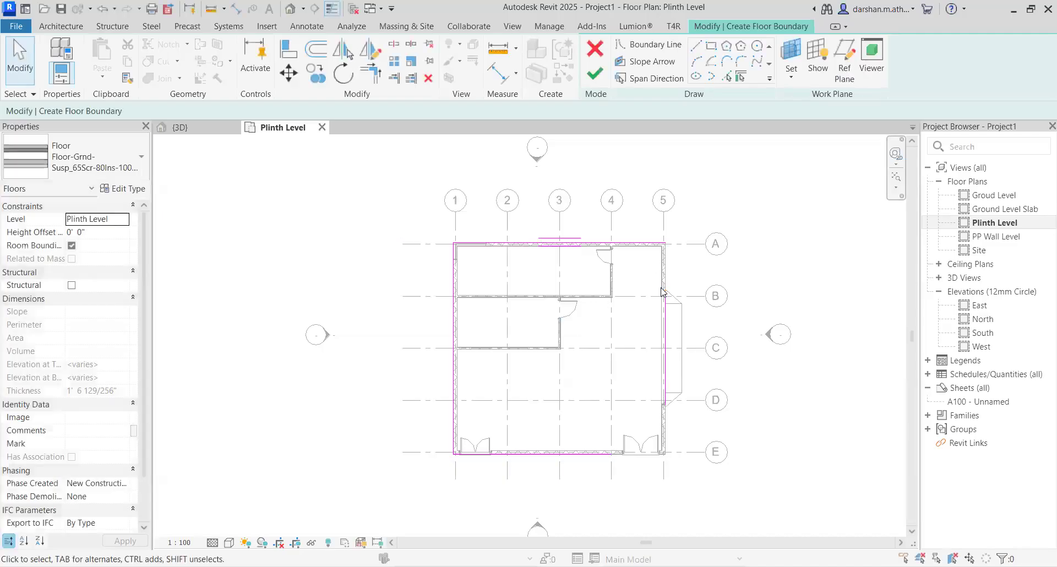
# Trim/extend the grid E and grid 5 boundary lines to meet in a corner.
pyautogui.scroll(3, 449, 180)
pyautogui.click(375, 82)
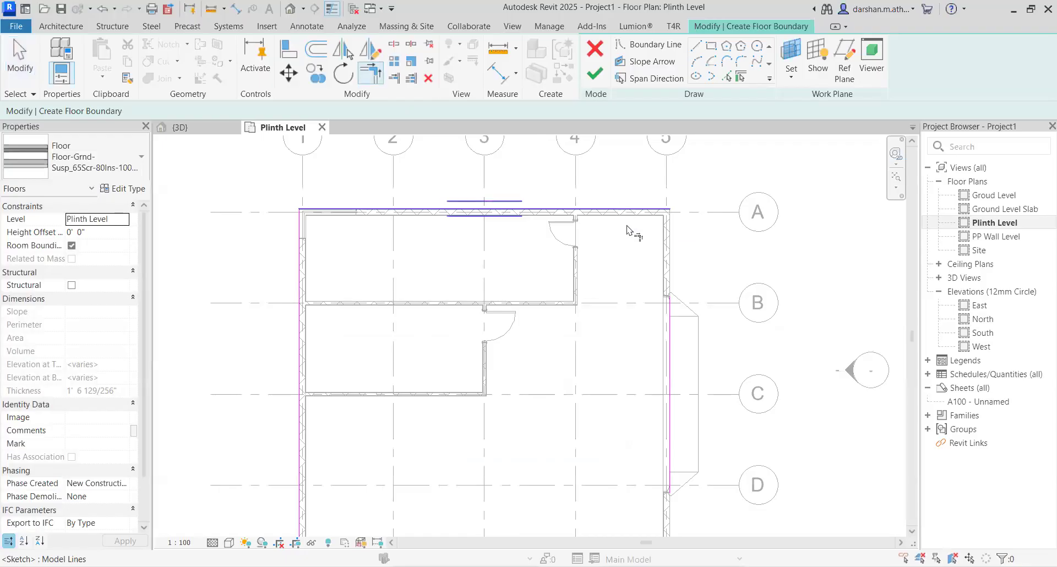
pyautogui.moveTo(668, 307); pyautogui.dragTo(678, 138, button='middle')
pyautogui.click(563, 410)
pyautogui.click(679, 284)
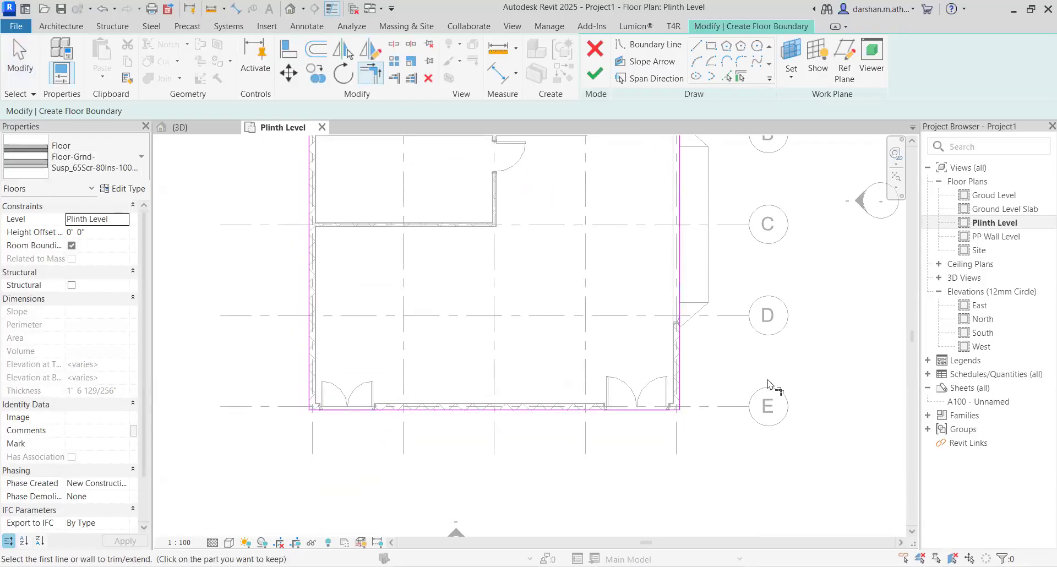
pyautogui.scroll(-2, 765, 394)
pyautogui.press('Escape')
# Stretch the floor boundary line past the corner of grids A and 5 and try to finish the sketch.
pyautogui.moveTo(759, 333); pyautogui.dragTo(676, 451, button='middle')
pyautogui.scroll(3, 613, 256)
pyautogui.click(626, 222)
pyautogui.moveTo(625, 222)
pyautogui.mouseDown()
pyautogui.moveTo(626, 203)
pyautogui.moveTo(637, 223)
pyautogui.mouseUp()
pyautogui.click(614, 224)
pyautogui.click(648, 287)
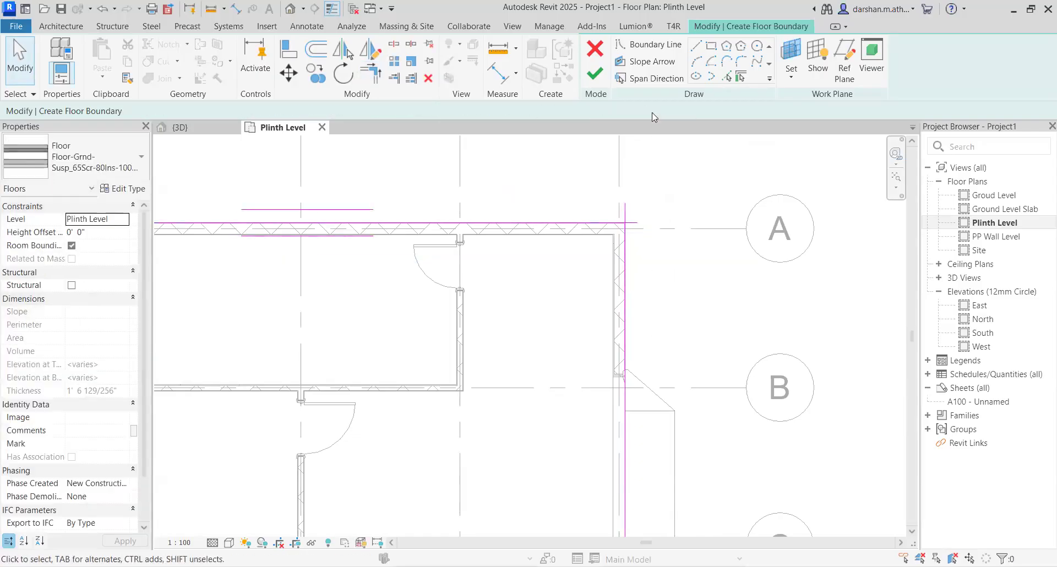
pyautogui.click(604, 80)
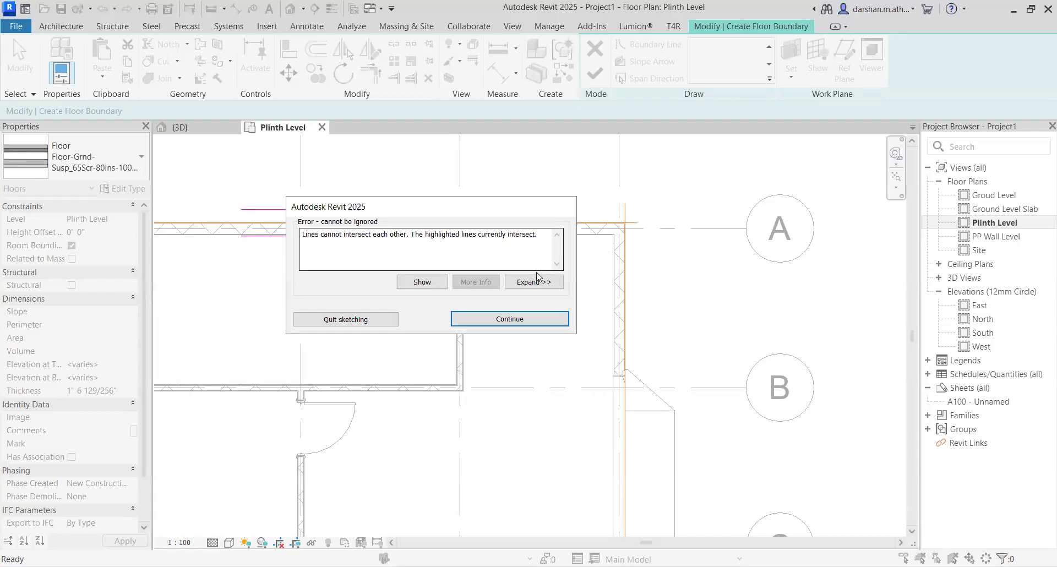
pyautogui.press('Return')
# Trim the grid A and grid 5 boundary lines to a corner.
pyautogui.press('t')
pyautogui.press('r')
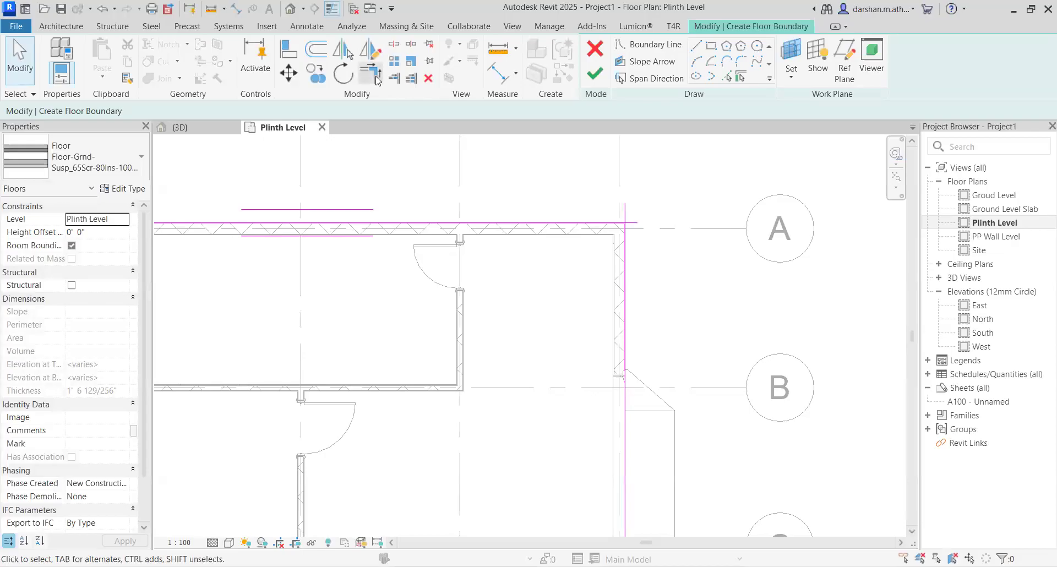
pyautogui.click(593, 237)
pyautogui.click(626, 259)
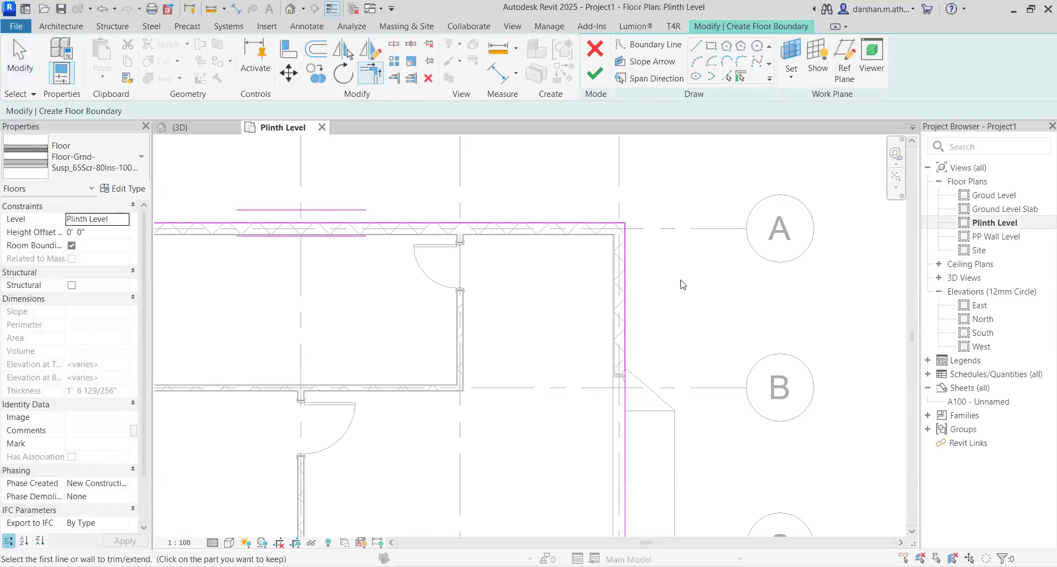
pyautogui.press('Escape')
pyautogui.press('Escape')
pyautogui.scroll(-2, 677, 284)
# Pick the outer edge of the exterior wall on grid A again as a floor boundary line.
pyautogui.click(727, 77)
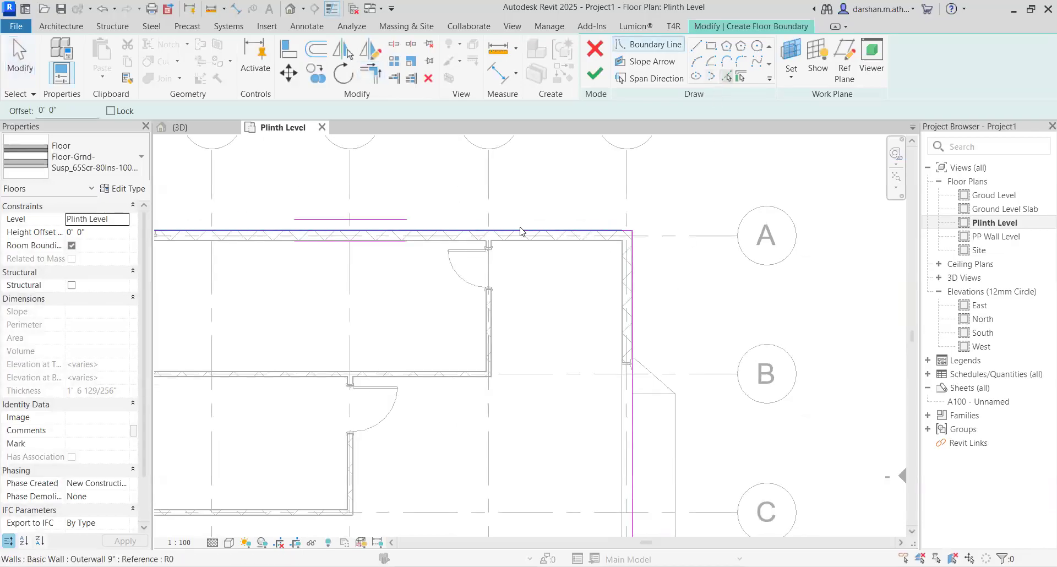
pyautogui.click(520, 231)
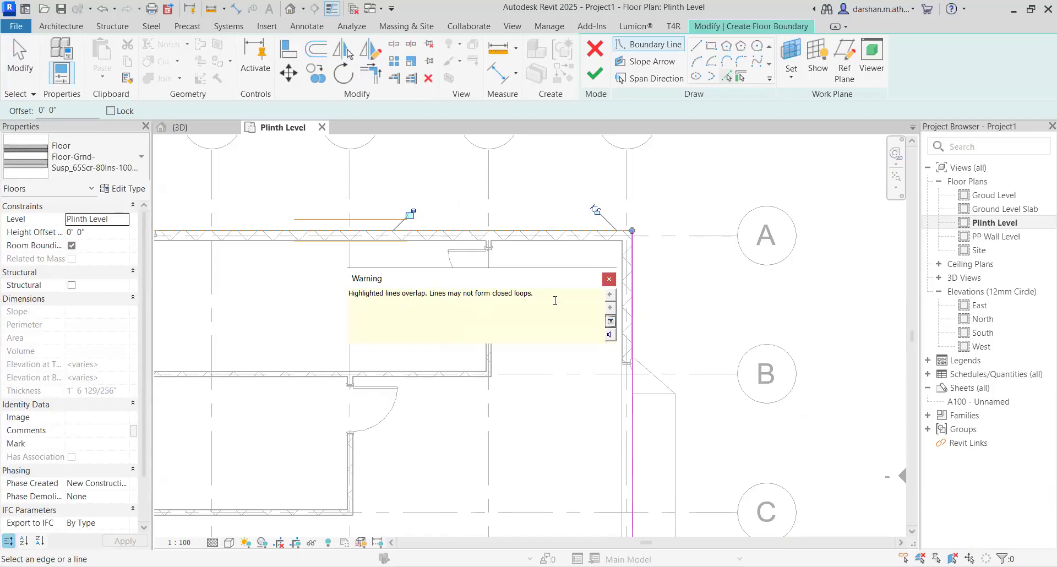
pyautogui.press('Escape')
pyautogui.moveTo(516, 305); pyautogui.dragTo(674, 347, button='middle')
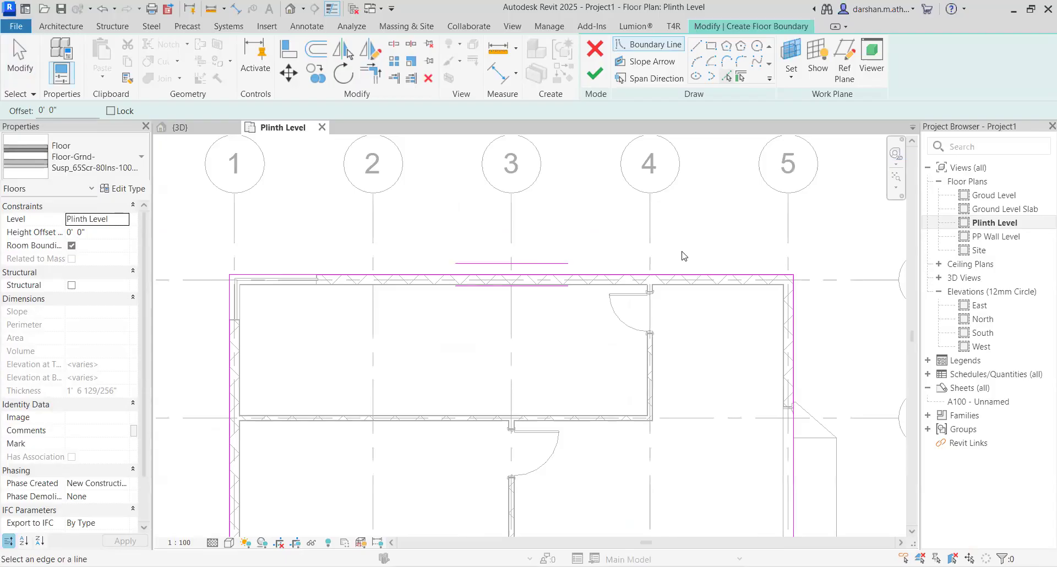
# Try to finish the floor sketch and remove the overlapping duplicate boundary line along grid A.
pyautogui.press('Escape')
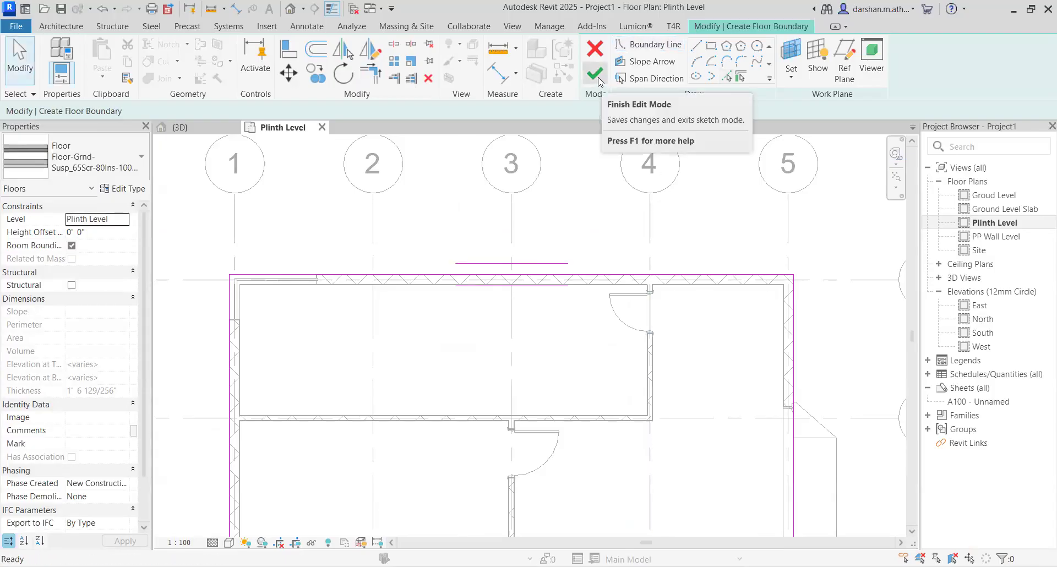
pyautogui.click(600, 80)
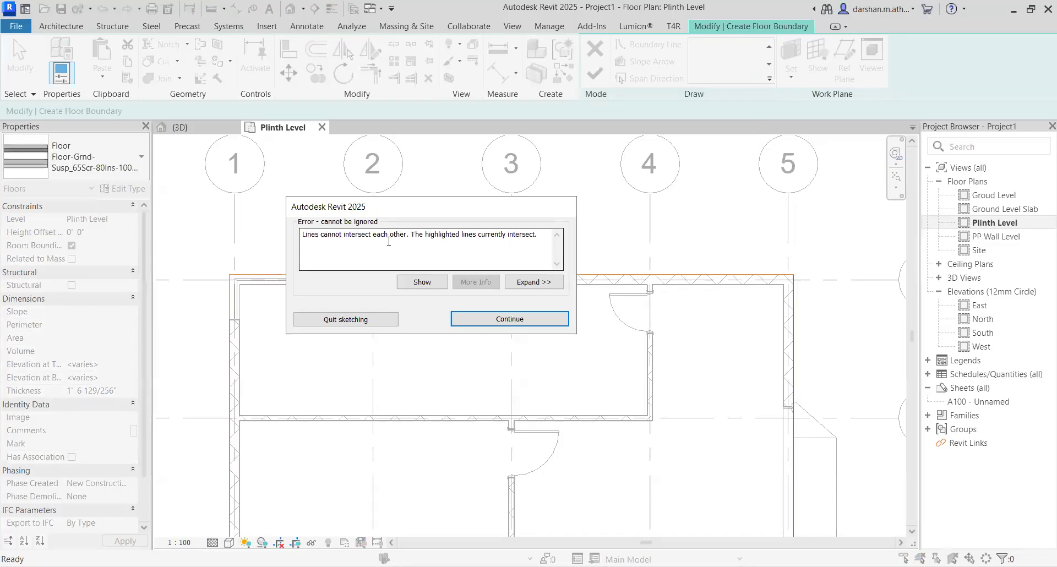
pyautogui.click(516, 319)
pyautogui.click(537, 280)
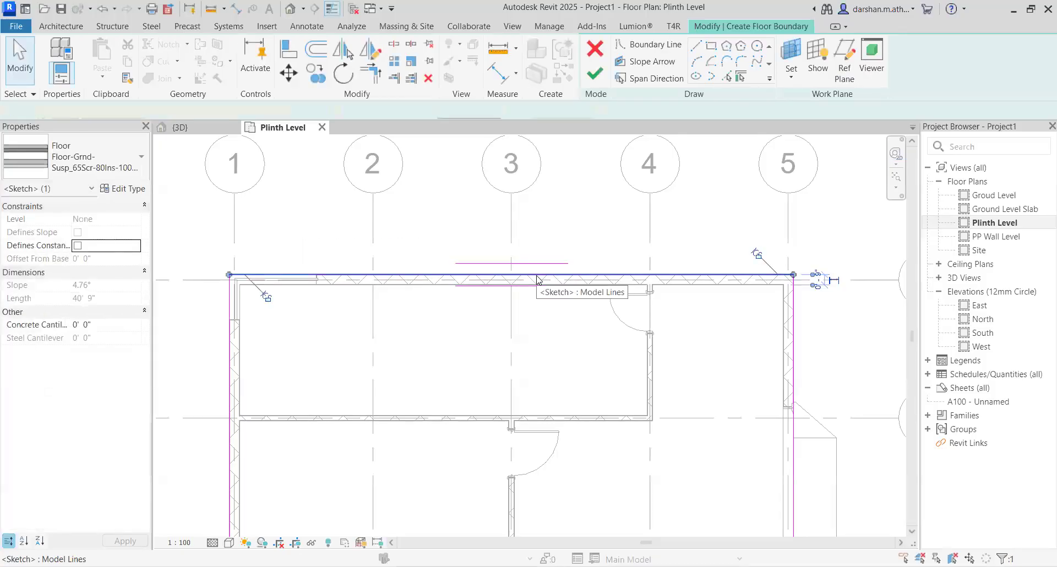
pyautogui.press('Escape')
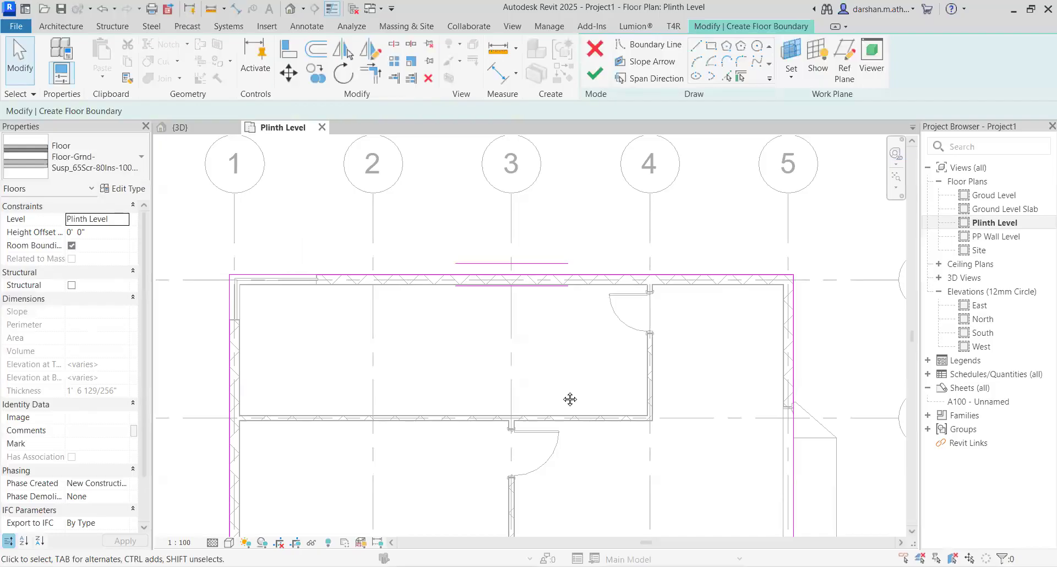
pyautogui.scroll(-2, 569, 397)
pyautogui.moveTo(541, 352); pyautogui.dragTo(578, 259, button='middle')
pyautogui.scroll(-3, 535, 347)
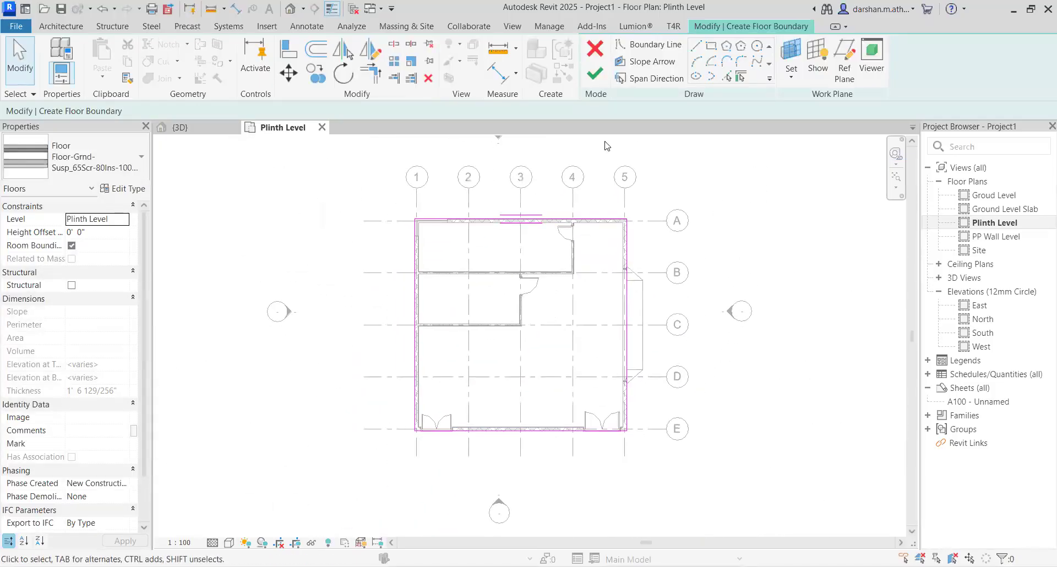
pyautogui.click(126, 189)
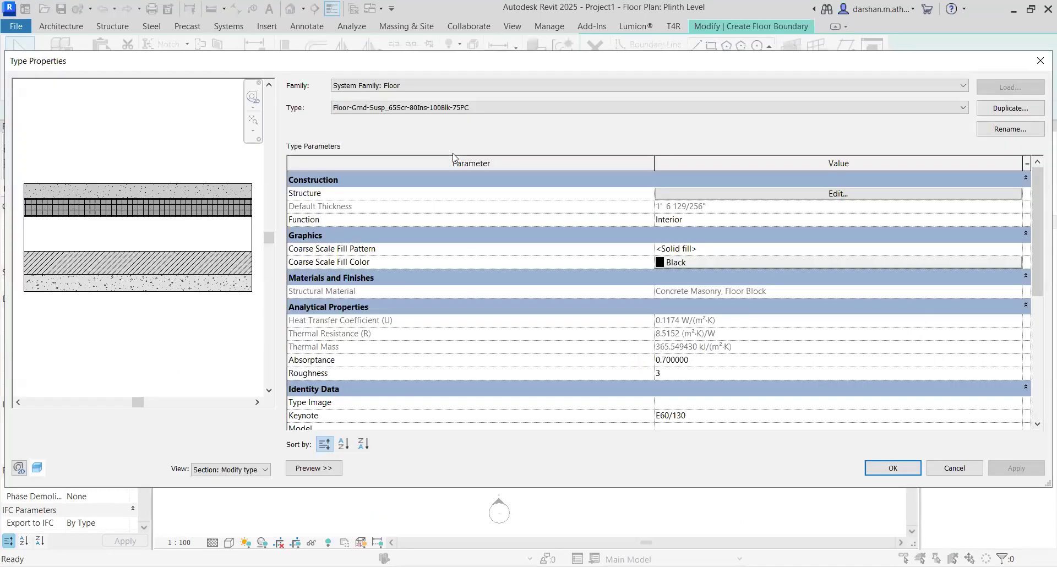
pyautogui.scroll(-2, 586, 208)
pyautogui.press('Escape')
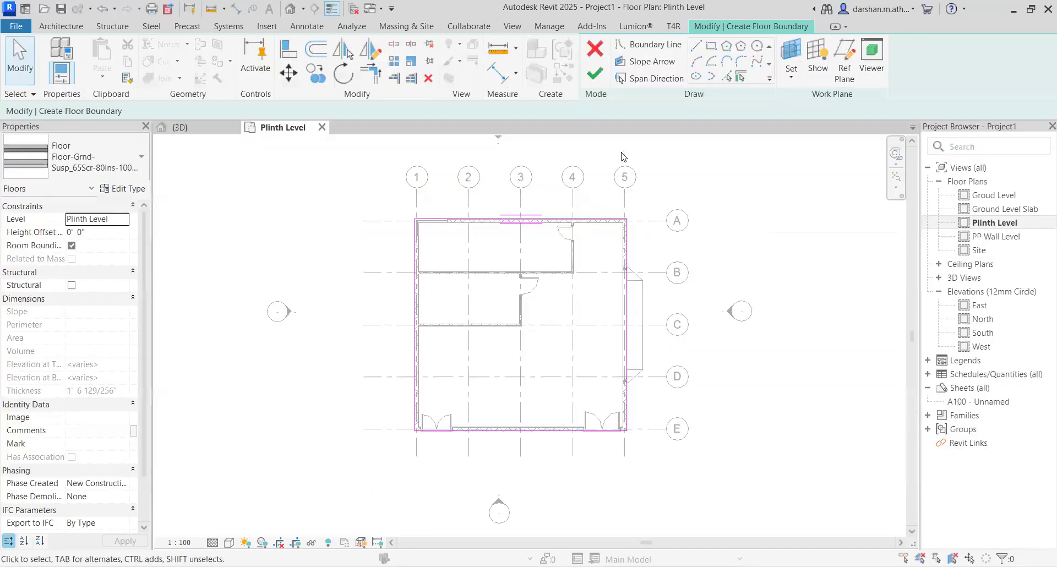
# Finish the floor boundary sketch and dismiss the save reminder without saving the project.
pyautogui.click(596, 73)
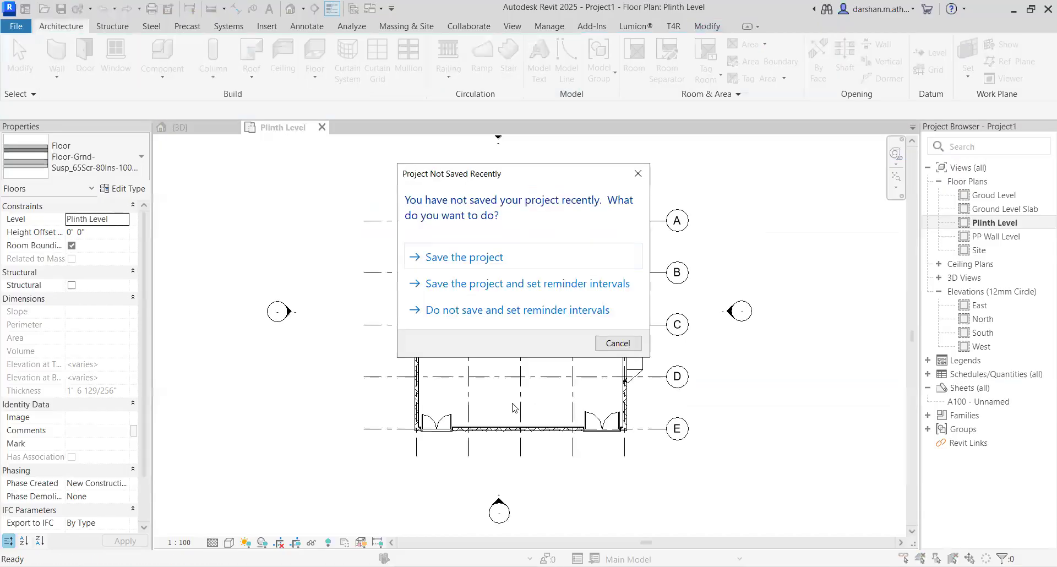
pyautogui.press('Escape')
pyautogui.scroll(-2, 491, 467)
pyautogui.moveTo(477, 492); pyautogui.dragTo(401, 464, button='middle')
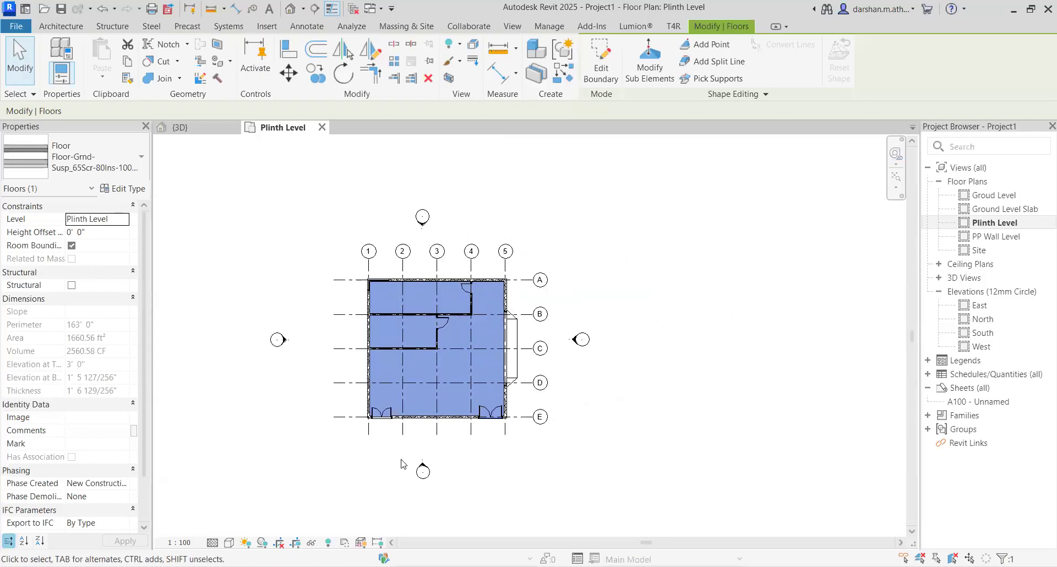
pyautogui.moveTo(425, 461); pyautogui.dragTo(469, 465, button='middle')
# In the 3D view, select the new floor and duplicate its type under the name "Plint 3'".
pyautogui.click(219, 130)
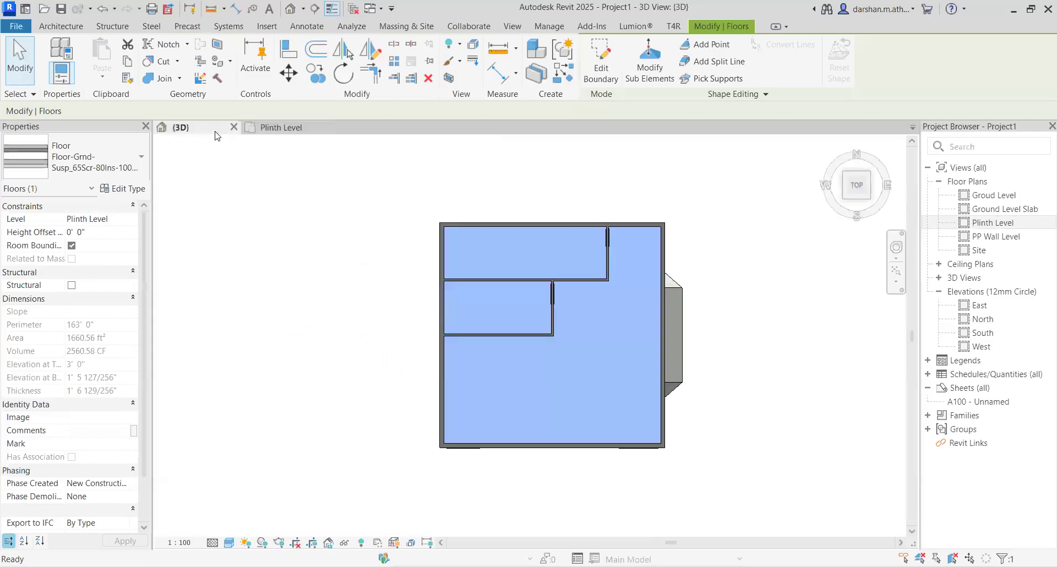
pyautogui.moveTo(614, 501)
pyautogui.keyDown('shift'); pyautogui.mouseDown(button='middle')
pyautogui.moveTo(634, 386)
pyautogui.moveTo(617, 515)
pyautogui.mouseUp(button='middle'); pyautogui.keyUp('shift')
pyautogui.scroll(5, 619, 515)
pyautogui.press('Escape')
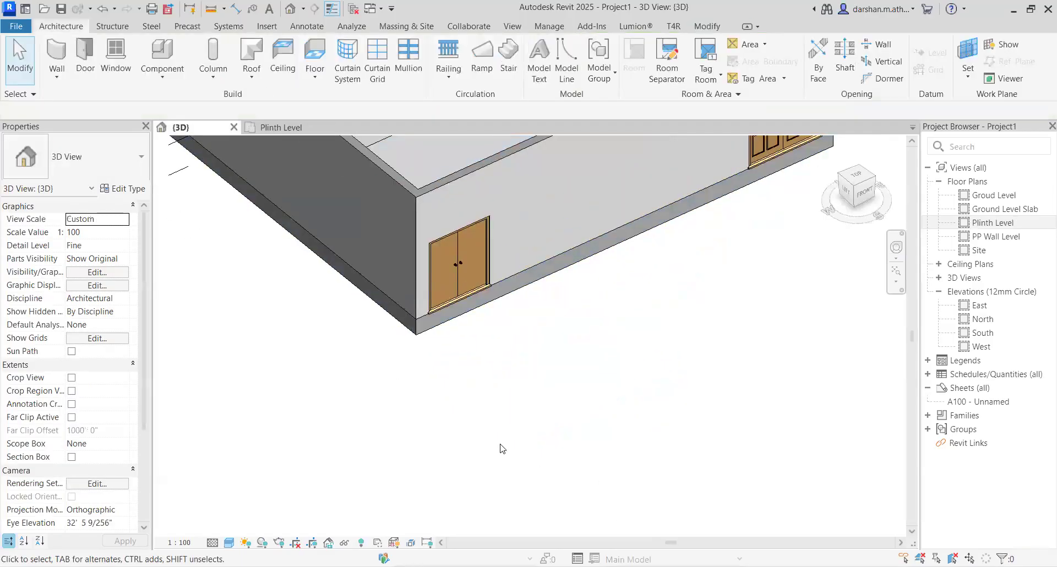
pyautogui.moveTo(500, 448); pyautogui.dragTo(570, 540, button='middle')
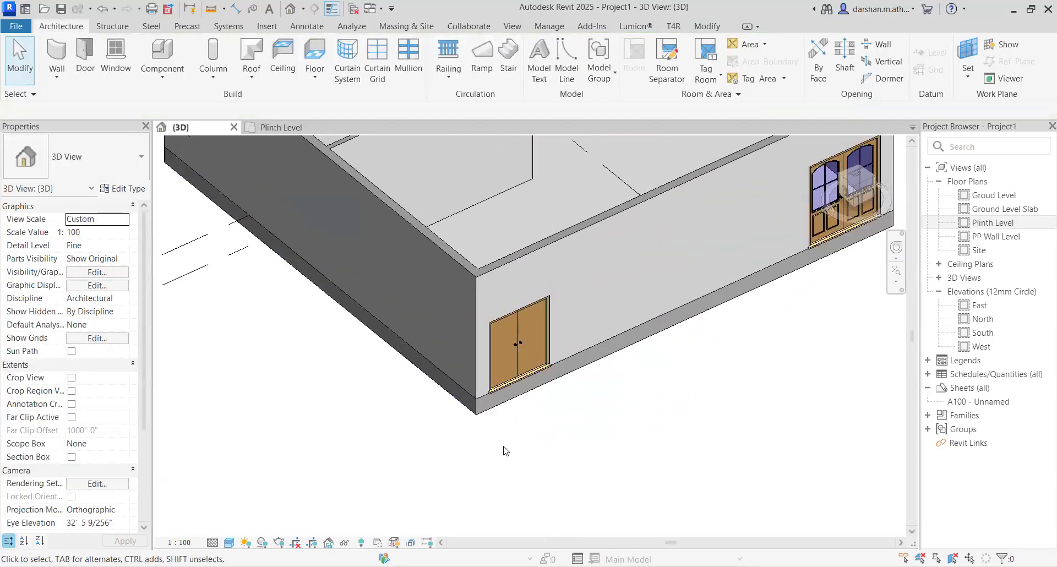
pyautogui.click(477, 410)
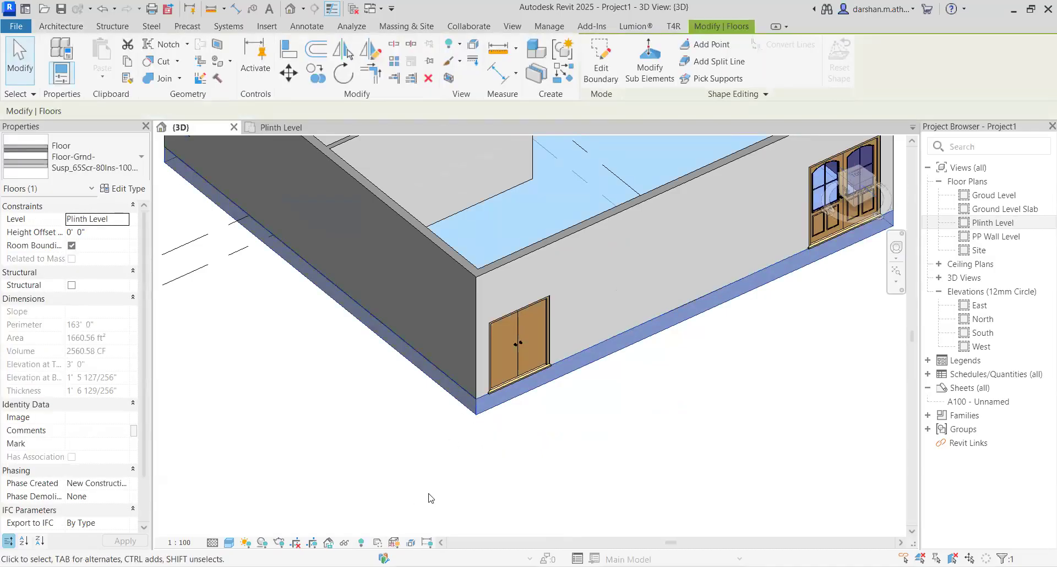
pyautogui.click(121, 191)
pyautogui.click(990, 113)
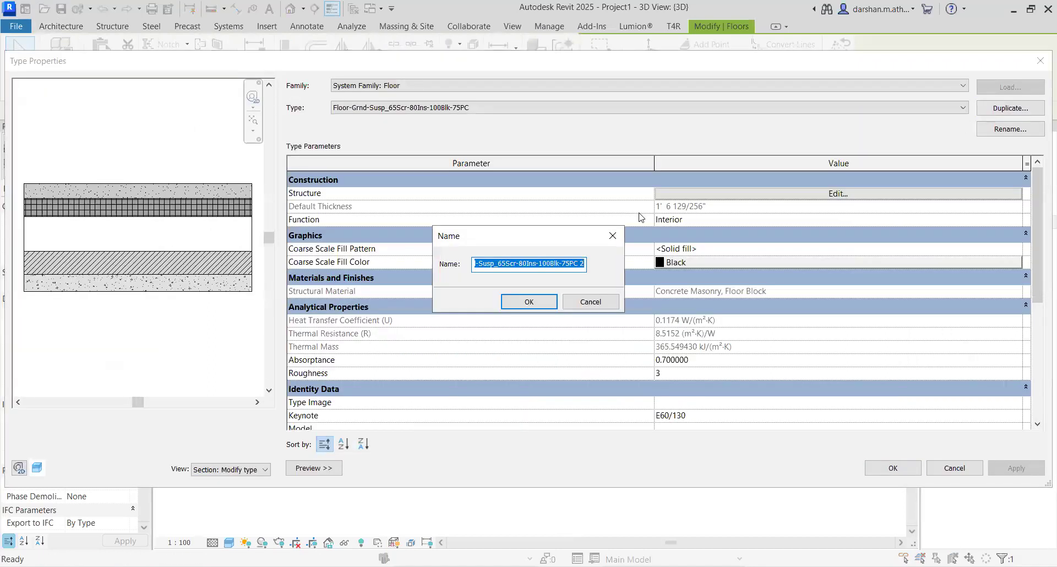
pyautogui.write("Plint 3'")
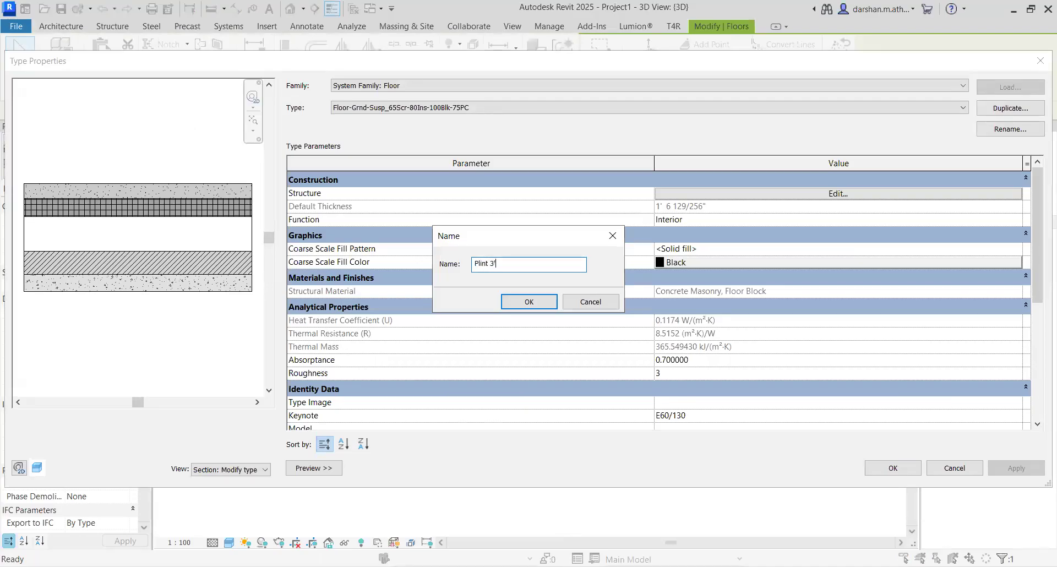
pyautogui.click(528, 302)
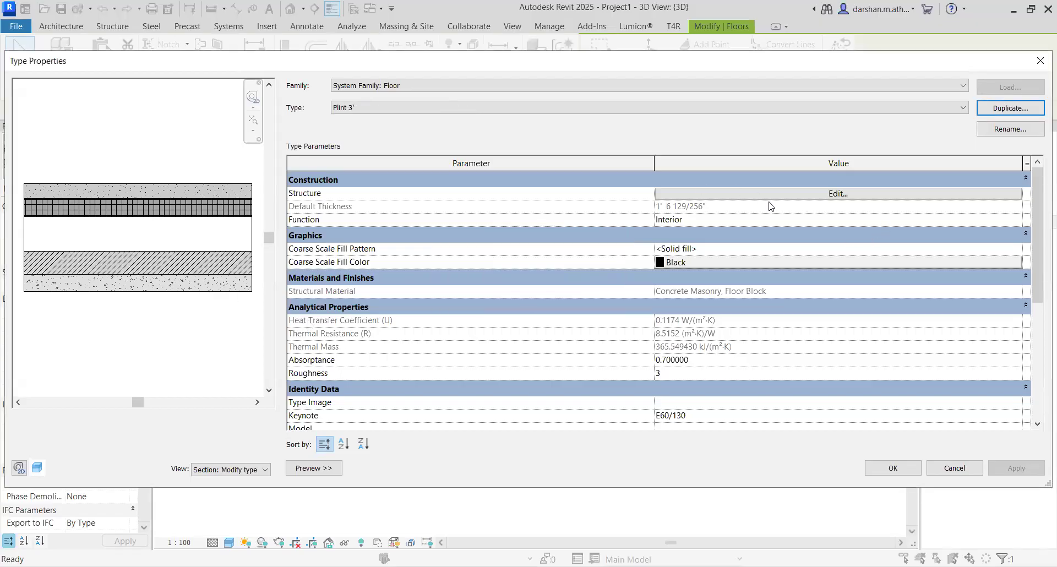
# Delete the membrane, rigid insulation, air, damp-proofing and Concrete Masonry, Floor Block layers from the Plint 3' floor structure.
pyautogui.click(850, 195)
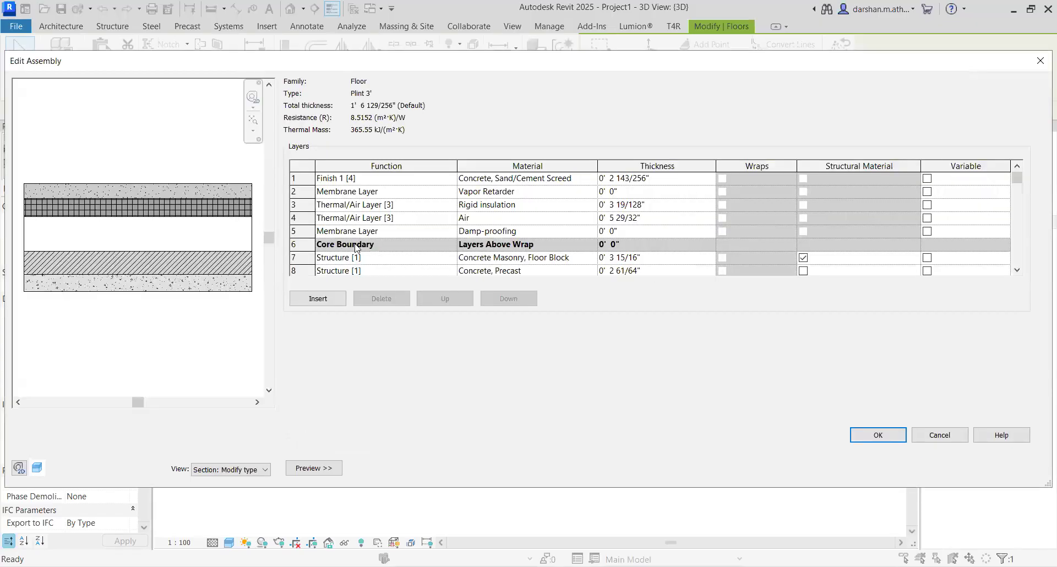
pyautogui.scroll(-1, 357, 248)
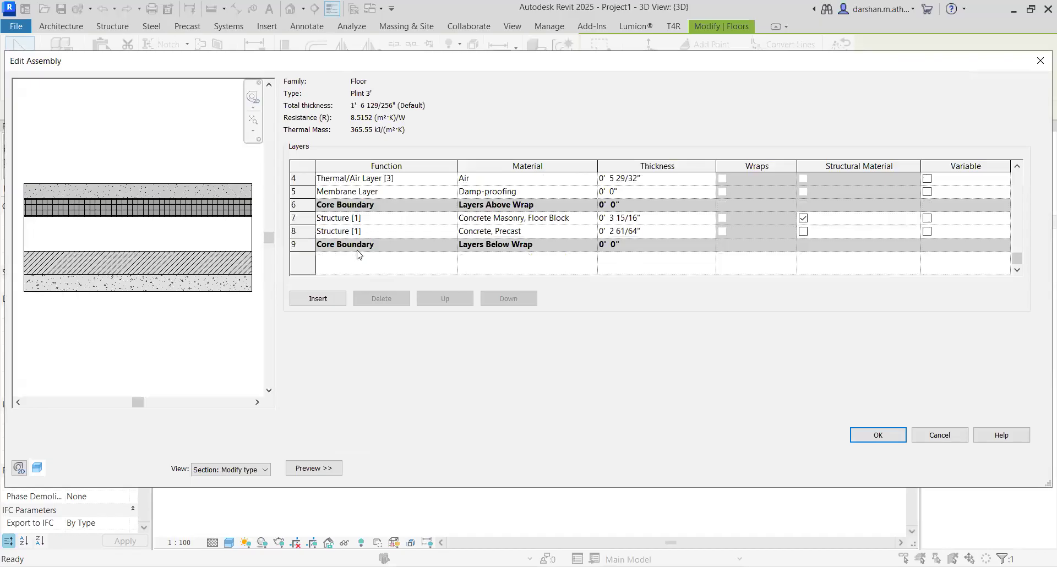
pyautogui.scroll(1, 363, 259)
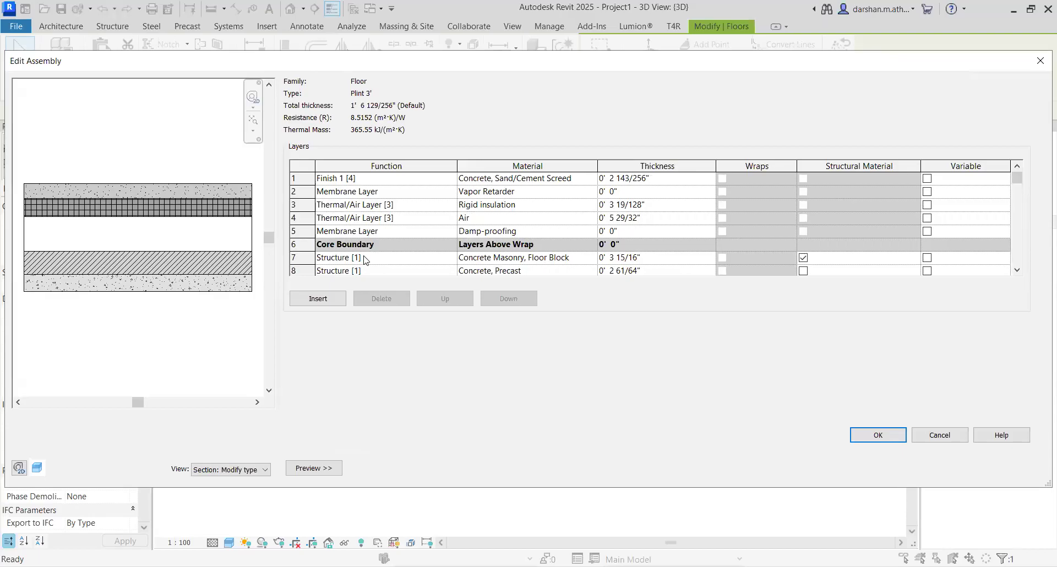
pyautogui.click(330, 194)
pyautogui.click(298, 193)
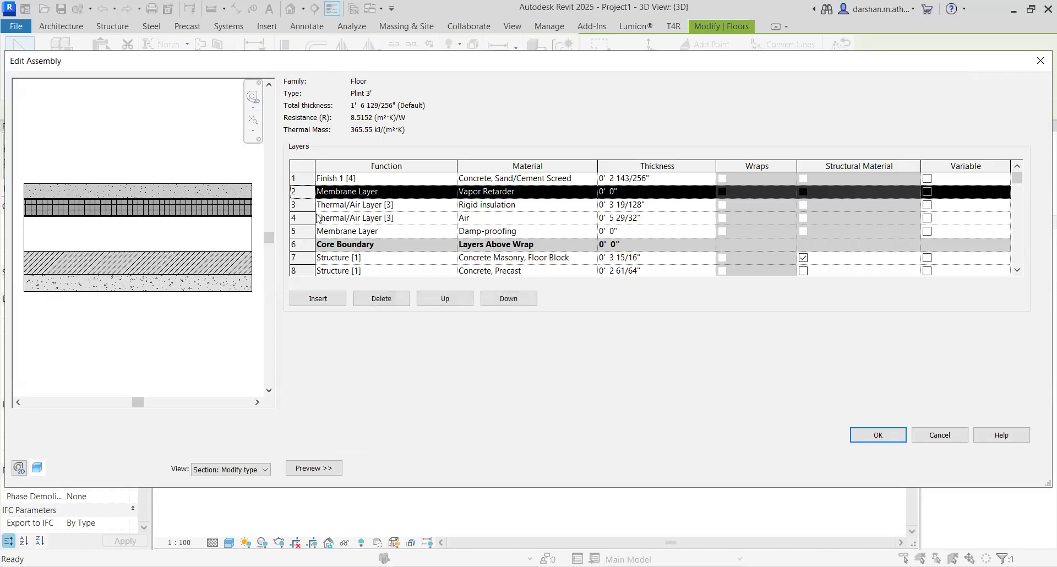
pyautogui.click(380, 300)
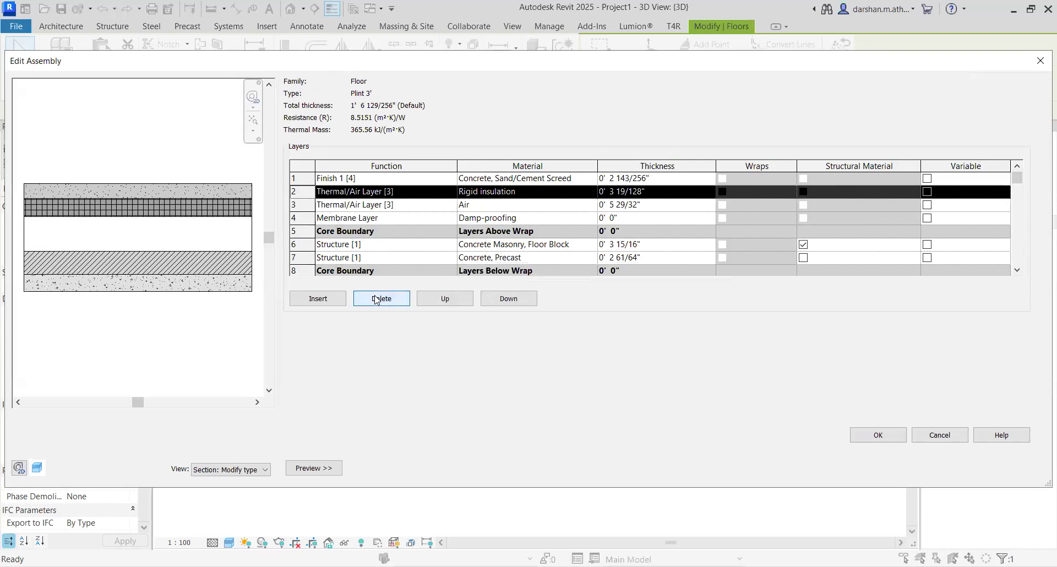
pyautogui.click(378, 301)
pyautogui.click(377, 301)
pyautogui.click(377, 300)
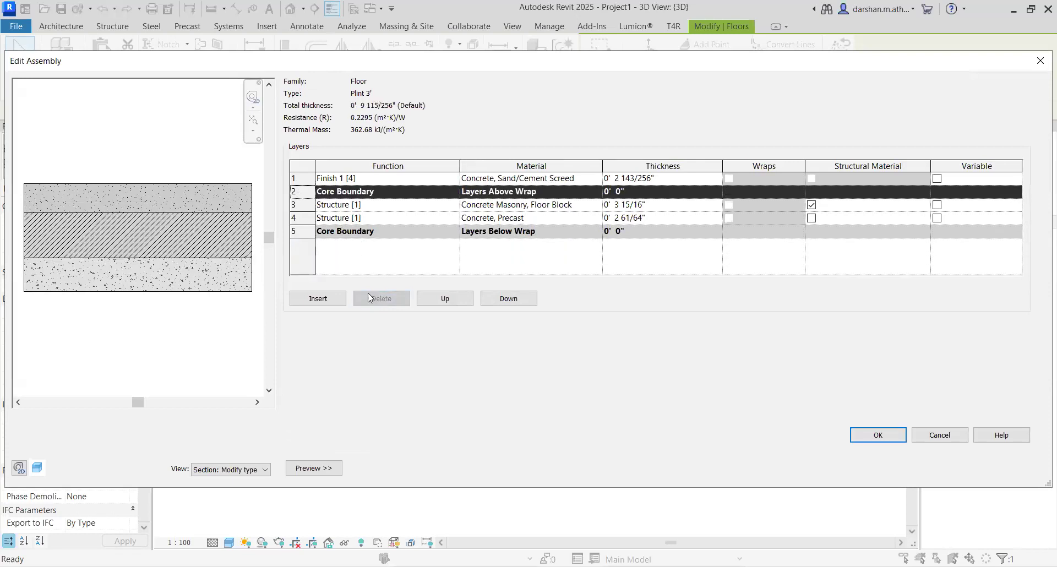
pyautogui.click(298, 205)
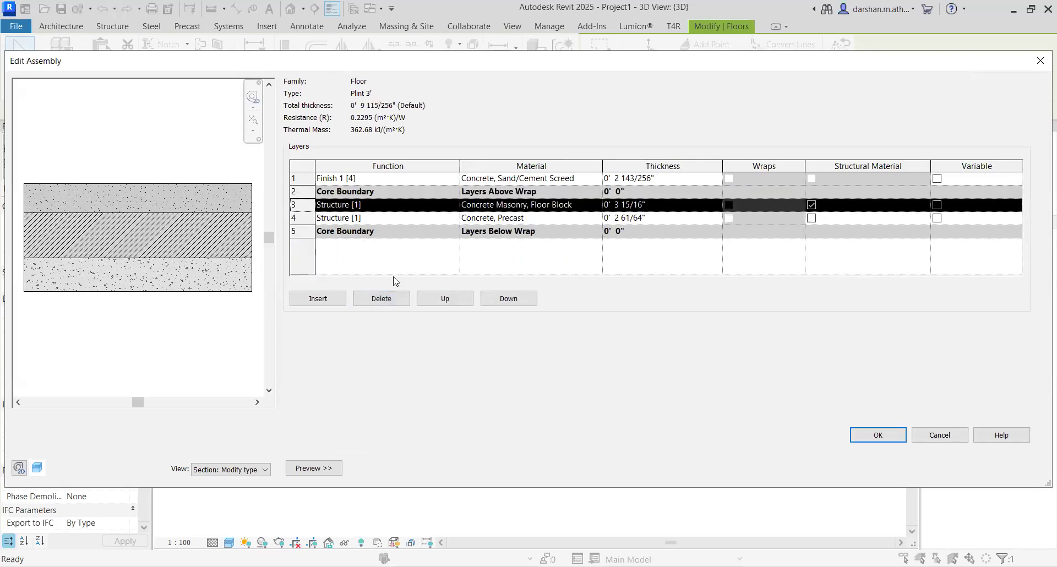
pyautogui.click(381, 298)
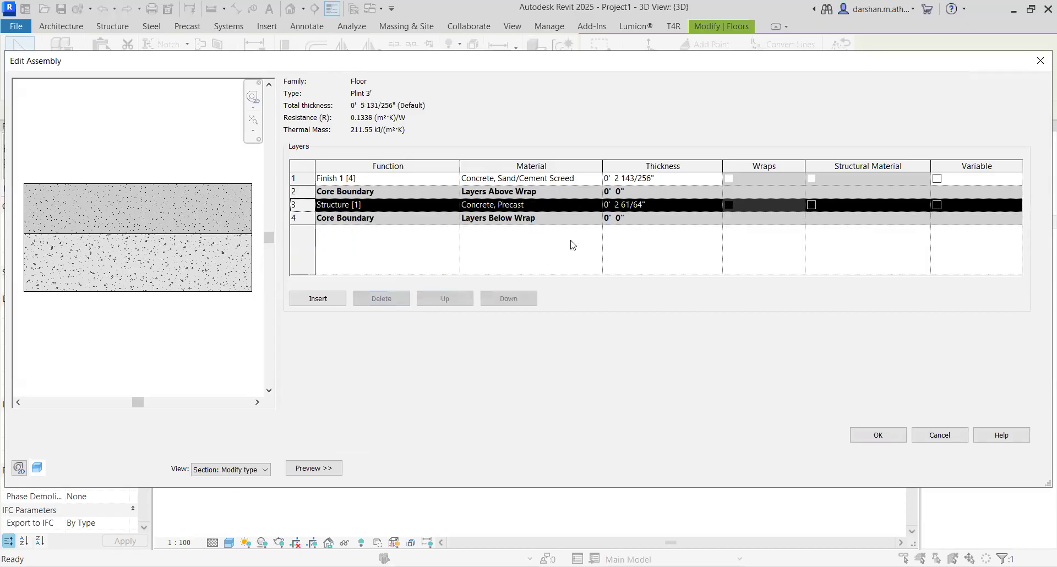
# Set the thickness of the Concrete, Precast structure layer to 2.5'.
pyautogui.click(593, 179)
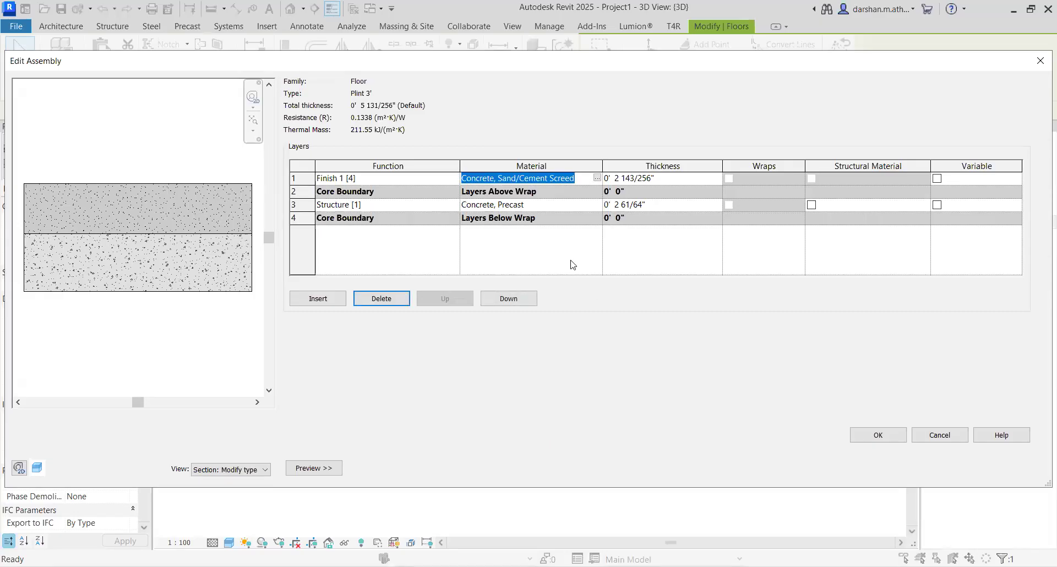
pyautogui.click(556, 254)
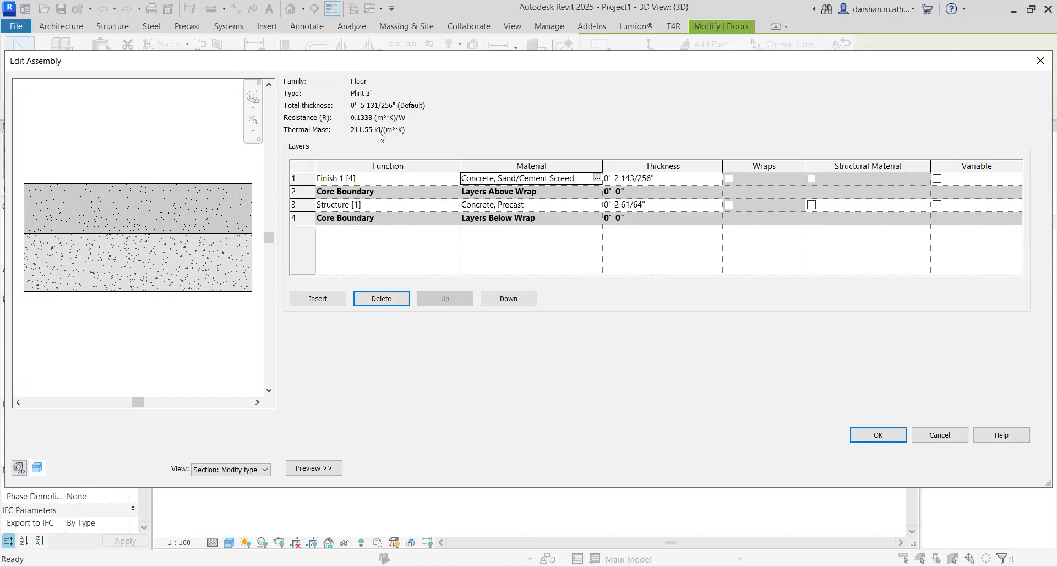
pyautogui.click(686, 205)
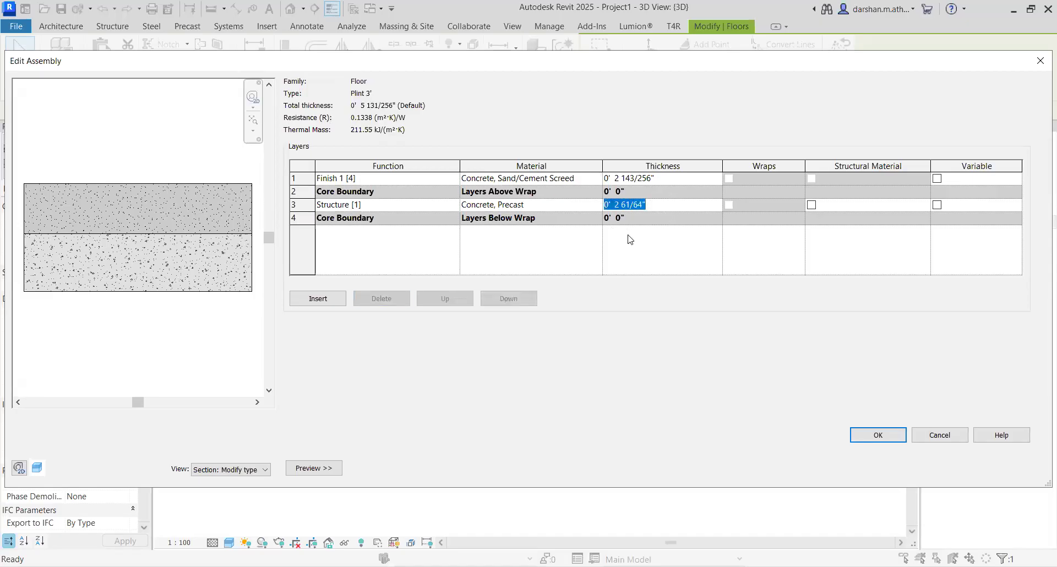
pyautogui.write("2.5'")
# Open the thickness of the Finish 1 Concrete, Sand/Cement Screed layer for editing.
pyautogui.click(684, 181)
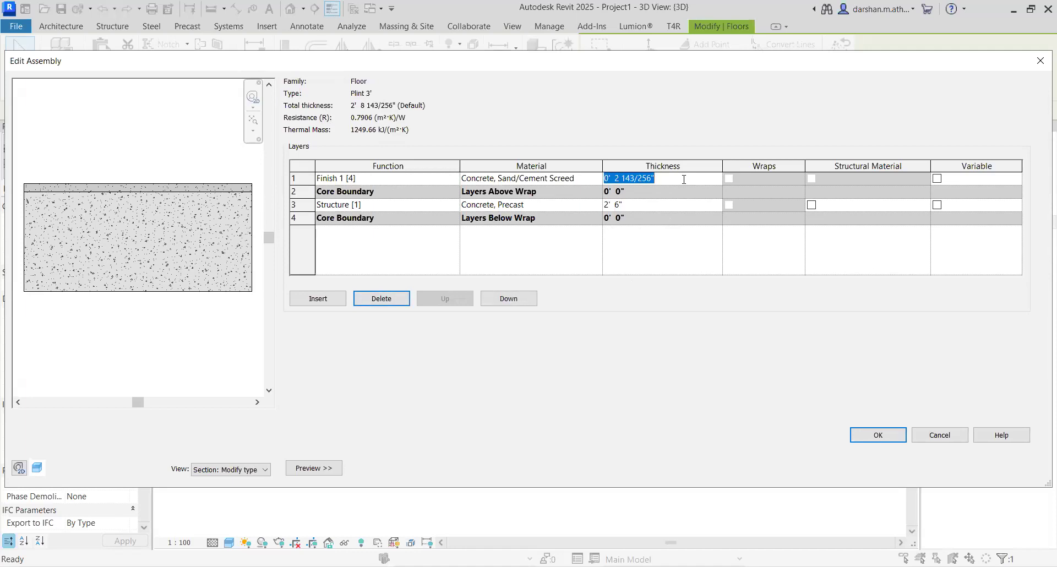
# Set the Finish 1 screed layer's thickness to 6" in the Plint 3' floor type and accept the type changes.
pyautogui.write("6'")
pyautogui.press('Tab')
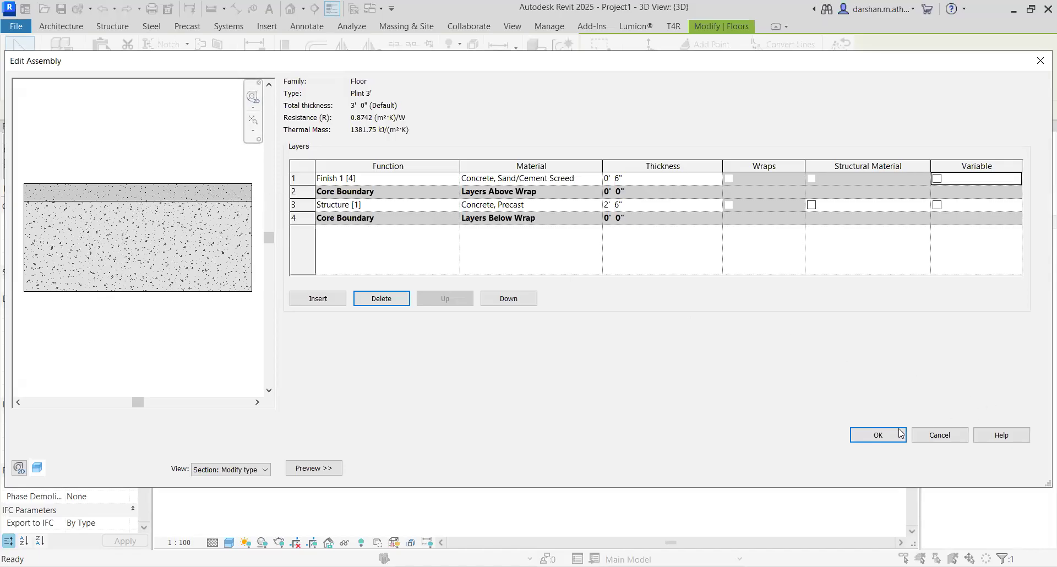
pyautogui.click(881, 435)
pyautogui.click(1013, 469)
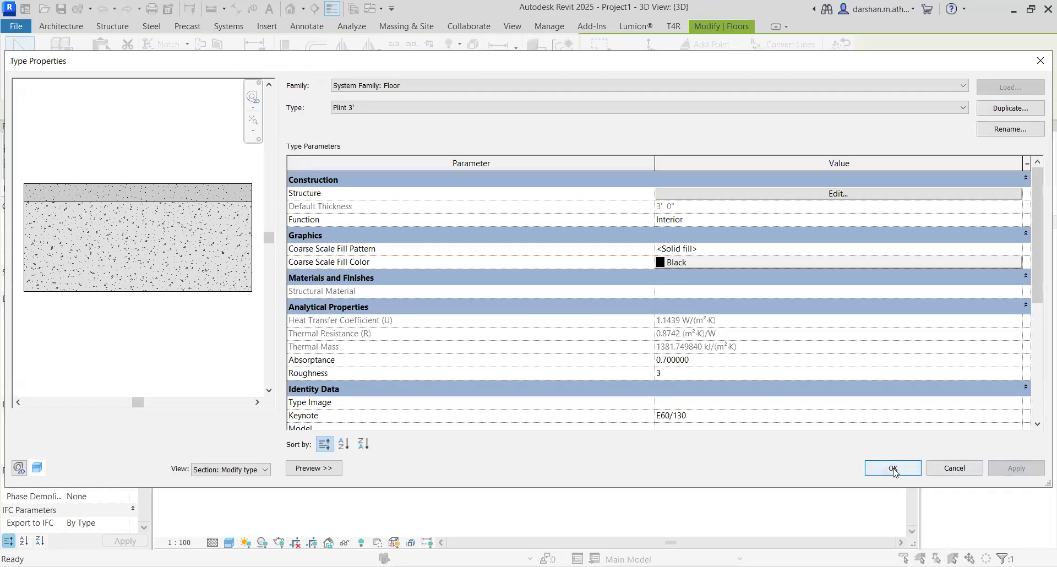
pyautogui.click(893, 468)
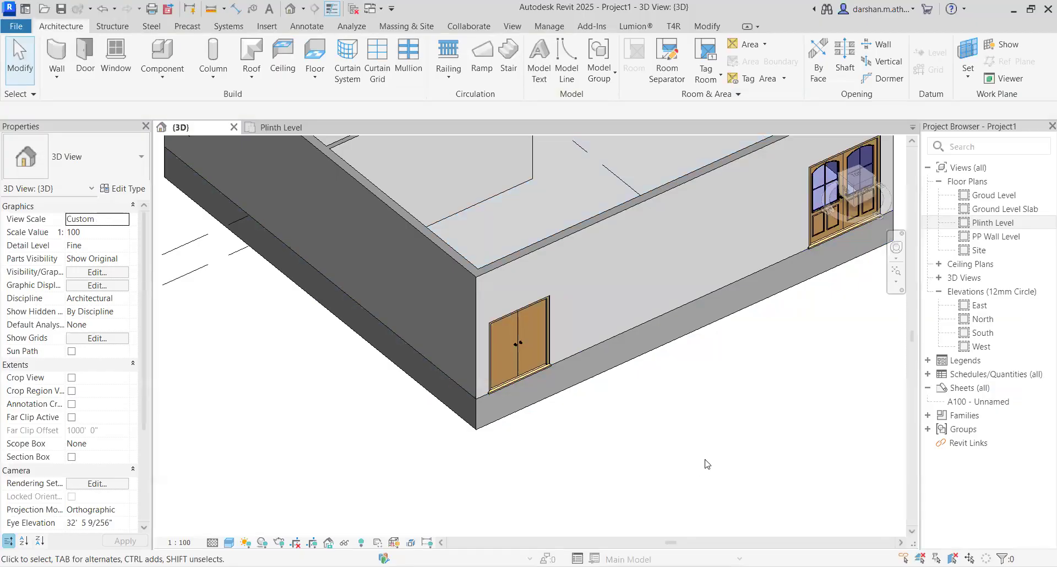
# Examine the plinth floor's height against the Plinth Level and Groud Level lines from the front in the 3D view.
pyautogui.scroll(-4, 707, 463)
pyautogui.keyDown('shift'); pyautogui.moveTo(707, 464); pyautogui.dragTo(631, 405, button='middle'); pyautogui.keyUp('shift')
pyautogui.scroll(-1, 631, 405)
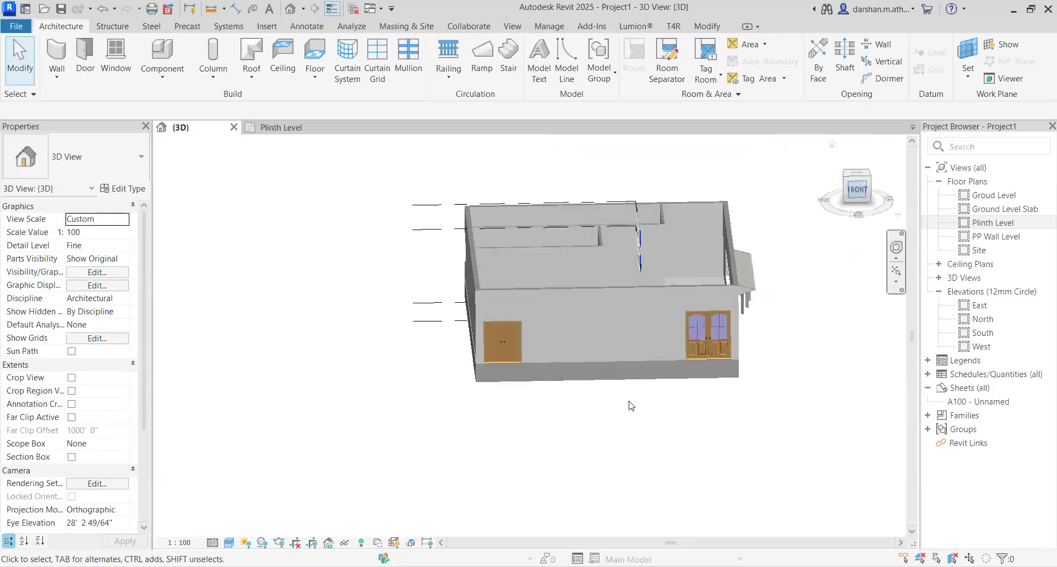
pyautogui.scroll(2, 441, 424)
pyautogui.moveTo(439, 428); pyautogui.dragTo(414, 308, button='middle')
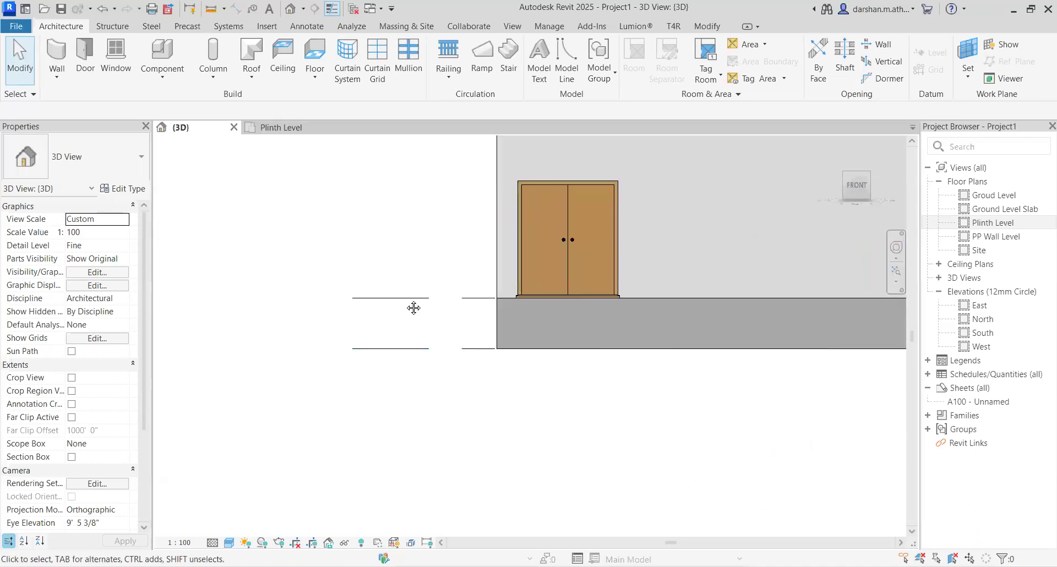
pyautogui.click(414, 308)
pyautogui.scroll(-1, 458, 410)
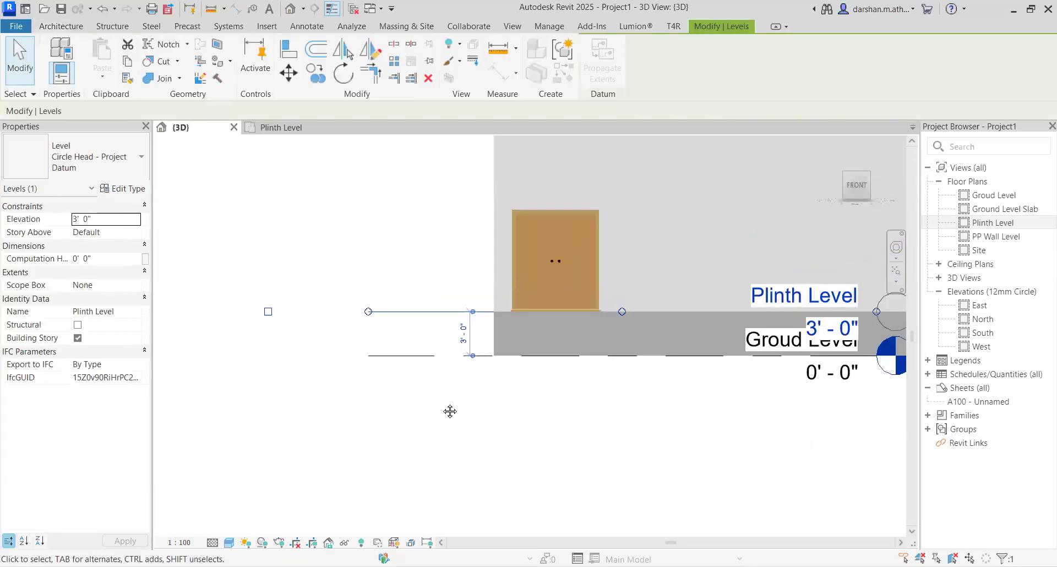
pyautogui.moveTo(450, 411); pyautogui.dragTo(391, 441, button='middle')
pyautogui.scroll(-2, 504, 457)
pyautogui.moveTo(686, 469); pyautogui.dragTo(524, 446, button='middle')
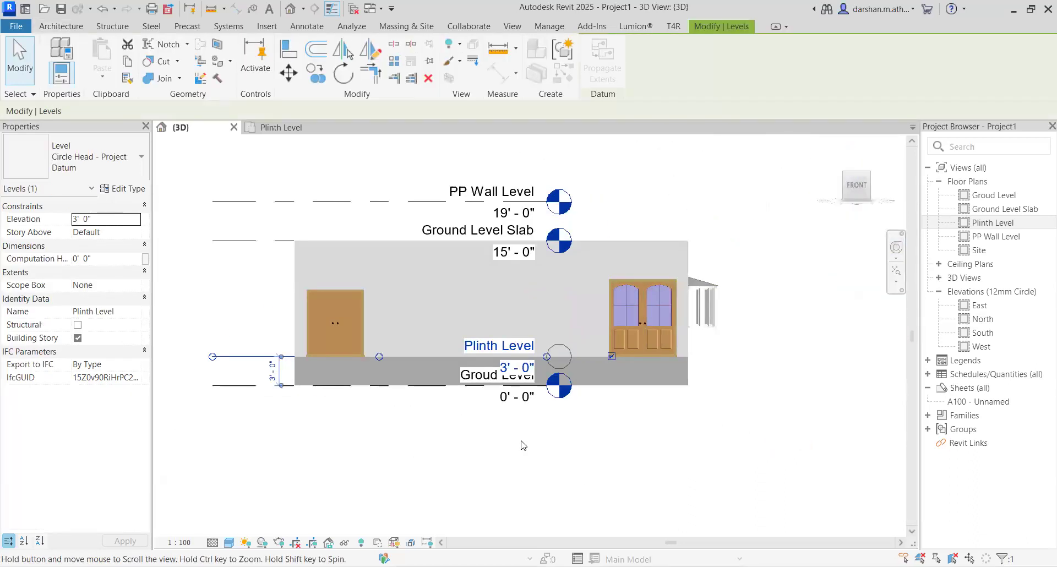
# Inspect the roofless building from its sides and from directly above in the 3D view.
pyautogui.scroll(-2, 551, 463)
pyautogui.keyDown('shift'); pyautogui.moveTo(567, 474); pyautogui.dragTo(641, 498, button='middle'); pyautogui.keyUp('shift')
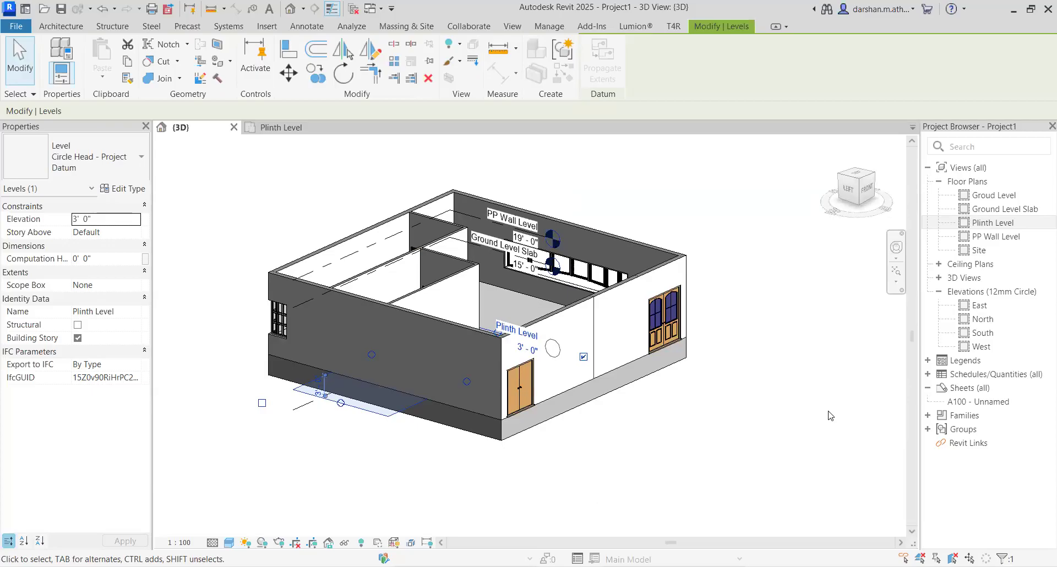
pyautogui.keyDown('shift'); pyautogui.moveTo(595, 462); pyautogui.dragTo(505, 429, button='middle'); pyautogui.keyUp('shift')
pyautogui.keyDown('shift'); pyautogui.moveTo(616, 475); pyautogui.dragTo(692, 423, button='middle'); pyautogui.keyUp('shift')
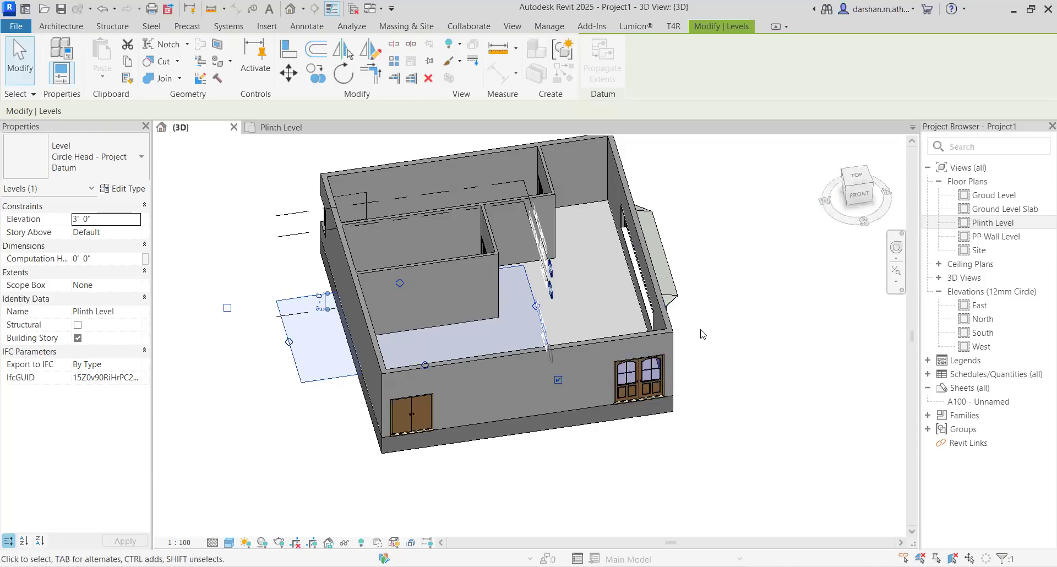
pyautogui.click(770, 335)
pyautogui.scroll(-2, 706, 391)
pyautogui.keyDown('shift'); pyautogui.moveTo(707, 391); pyautogui.dragTo(682, 406, button='middle'); pyautogui.keyUp('shift')
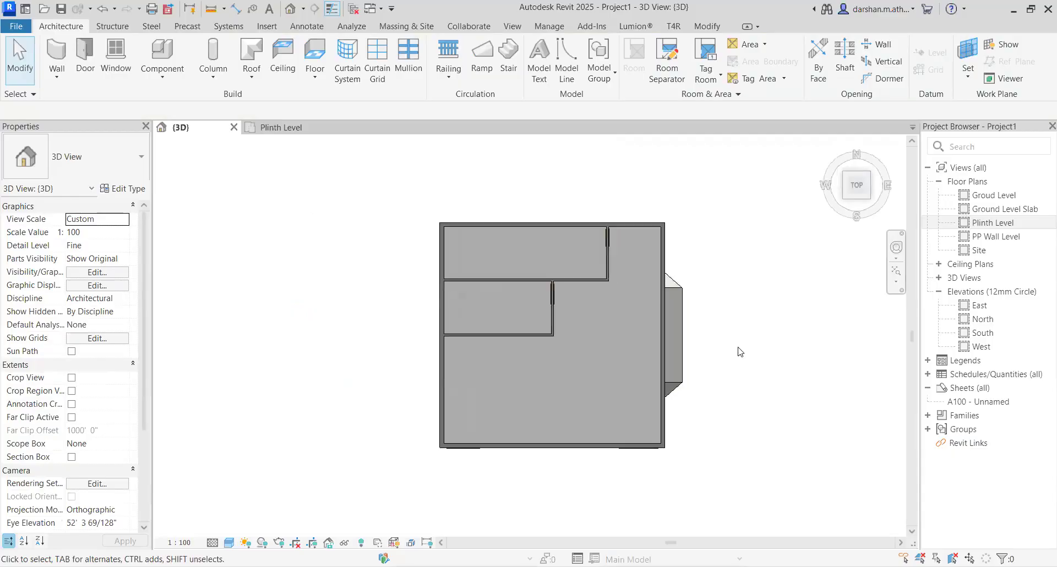
# In the Plinth Level floor plan, start a roof by footprint with a rectangular boundary.
pyautogui.click(281, 128)
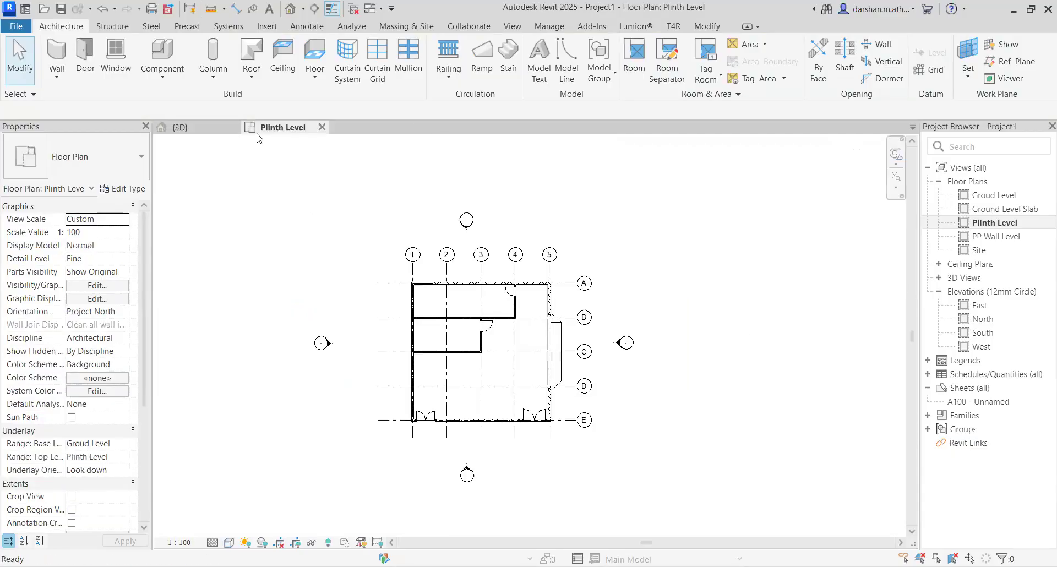
pyautogui.moveTo(404, 404); pyautogui.dragTo(456, 369, button='middle')
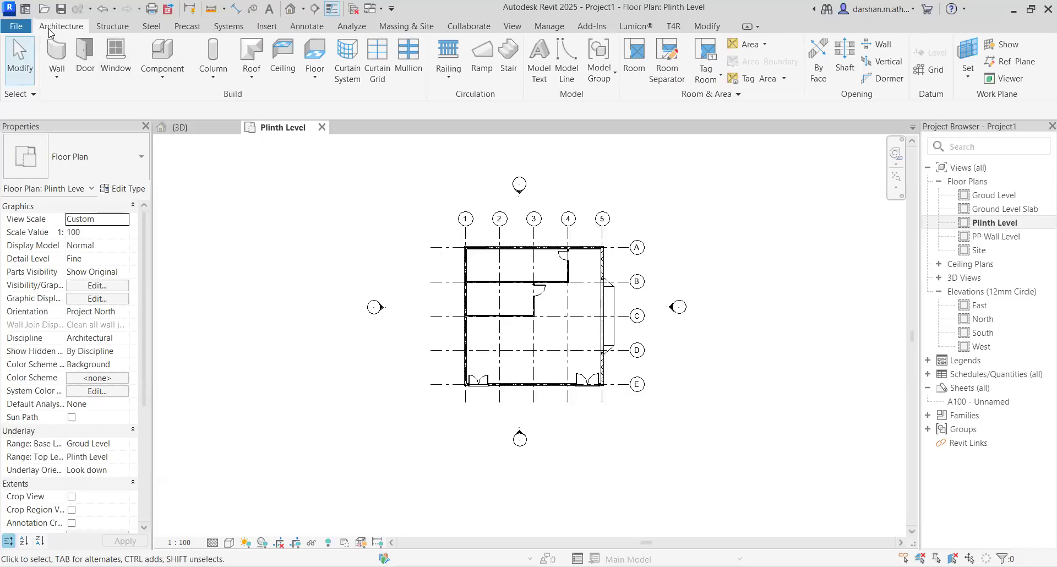
pyautogui.click(251, 76)
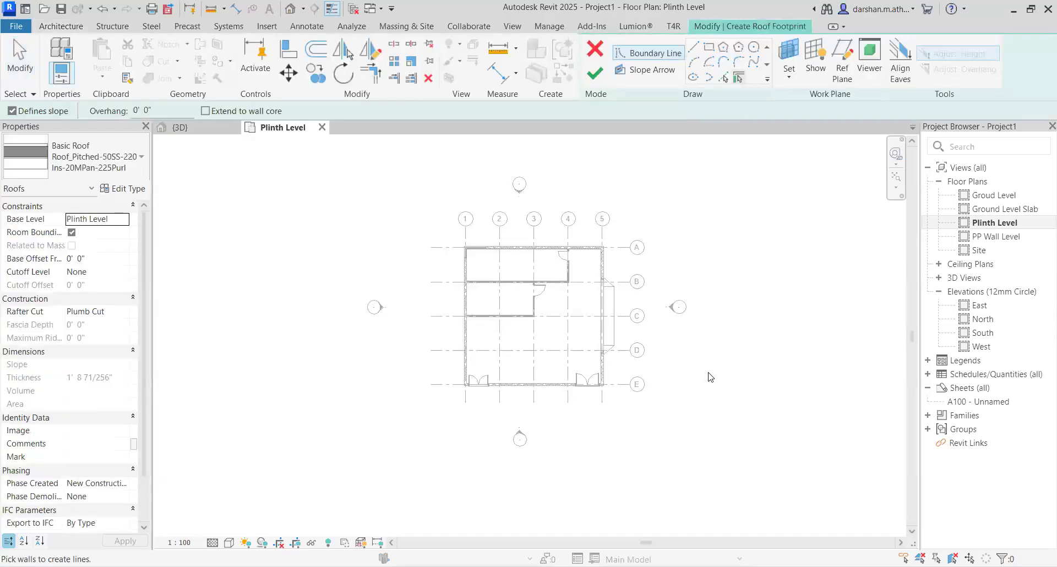
pyautogui.click(710, 50)
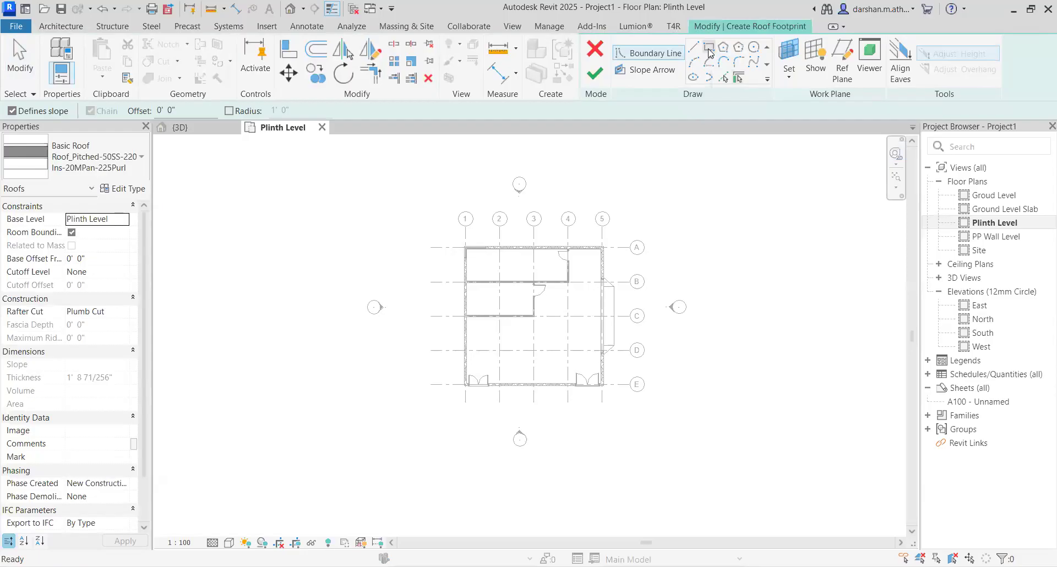
pyautogui.click(464, 247)
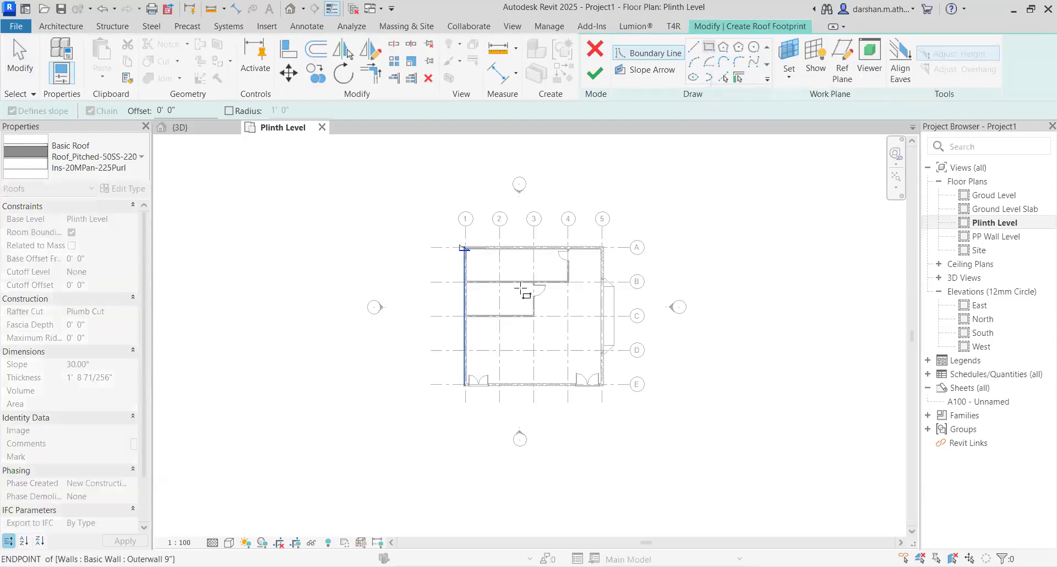
pyautogui.scroll(4, 602, 386)
pyautogui.click(602, 389)
pyautogui.scroll(-4, 602, 388)
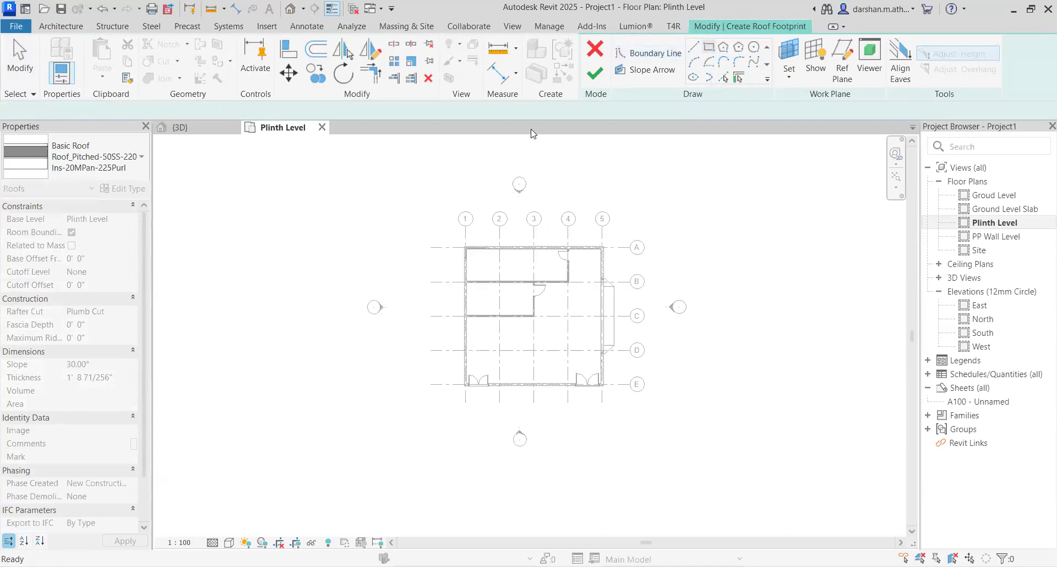
# Sketch a rectangular roof boundary offset 3' outside the outer walls, from corner to opposite corner, and finish the roof.
pyautogui.moveTo(183, 111); pyautogui.dragTo(132, 123)
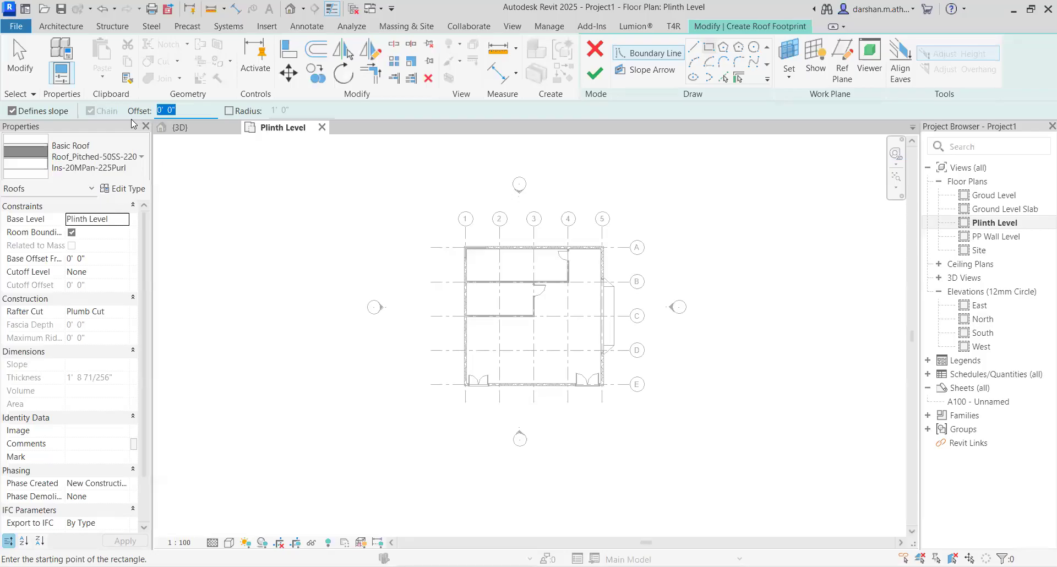
pyautogui.write('3')
pyautogui.scroll(2, 466, 240)
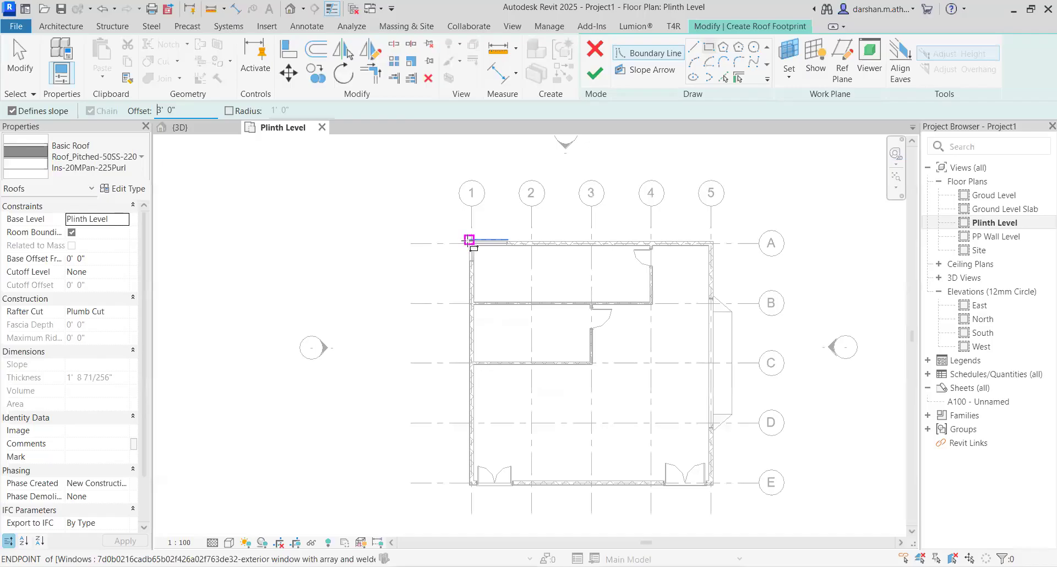
pyautogui.click(469, 240)
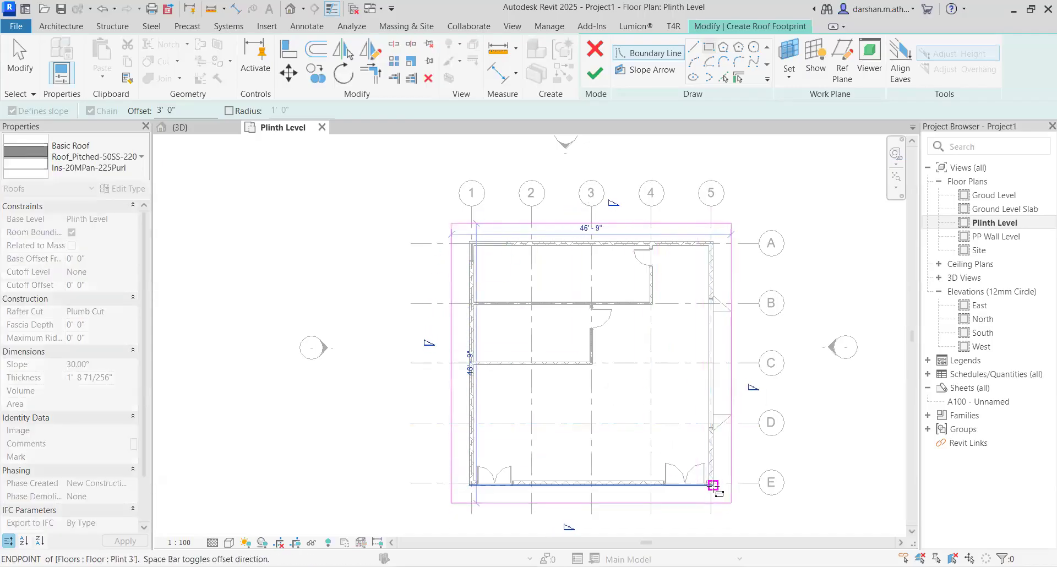
pyautogui.click(713, 485)
pyautogui.scroll(-2, 717, 405)
pyautogui.press('Escape')
pyautogui.scroll(2, 680, 370)
pyautogui.moveTo(682, 373); pyautogui.dragTo(719, 446, button='middle')
pyautogui.scroll(-1, 719, 446)
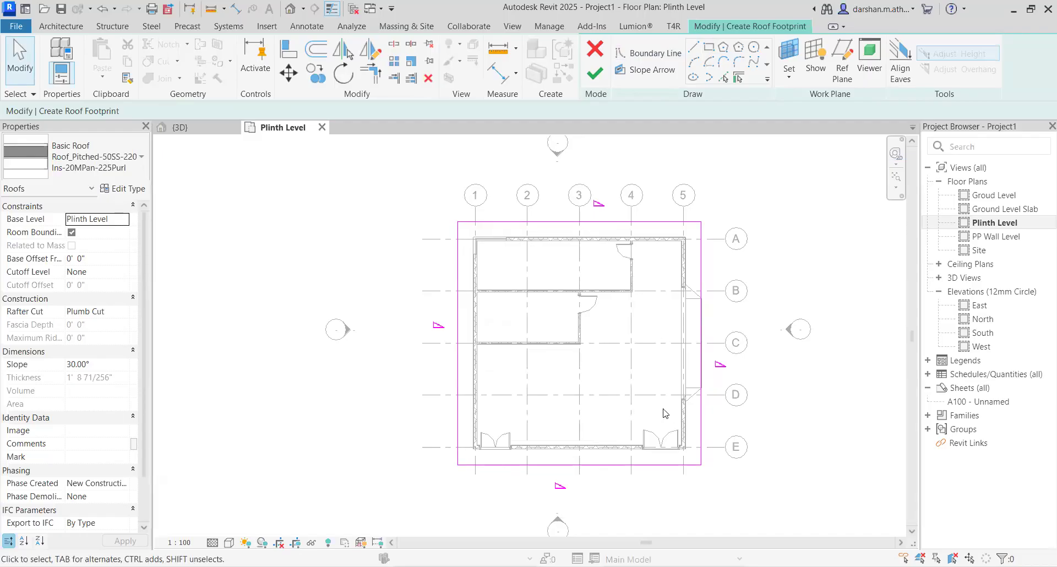
pyautogui.click(596, 72)
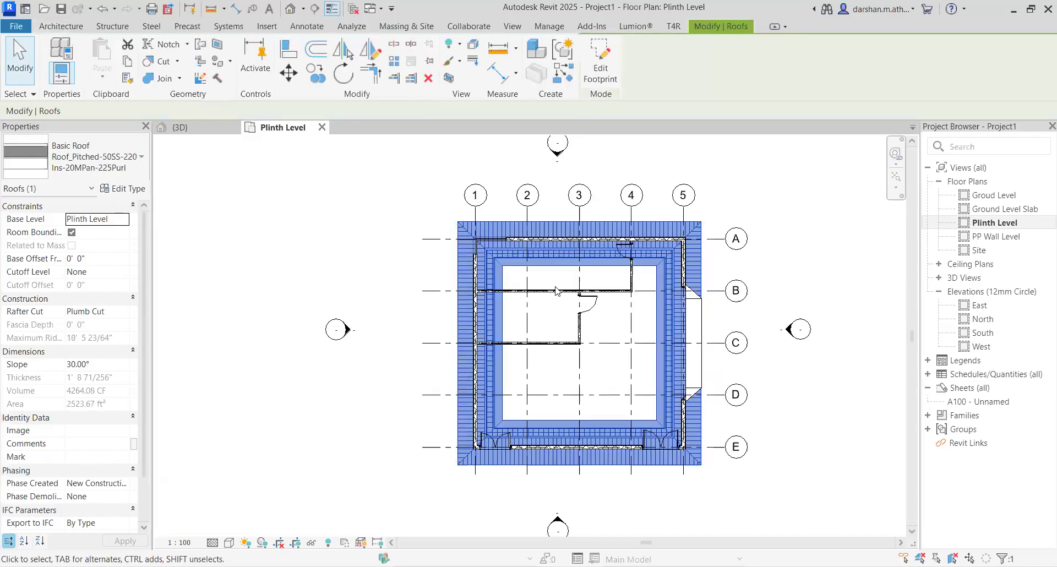
# Set the new roof's base level to Ground Level Slab and apply the change.
pyautogui.click(126, 220)
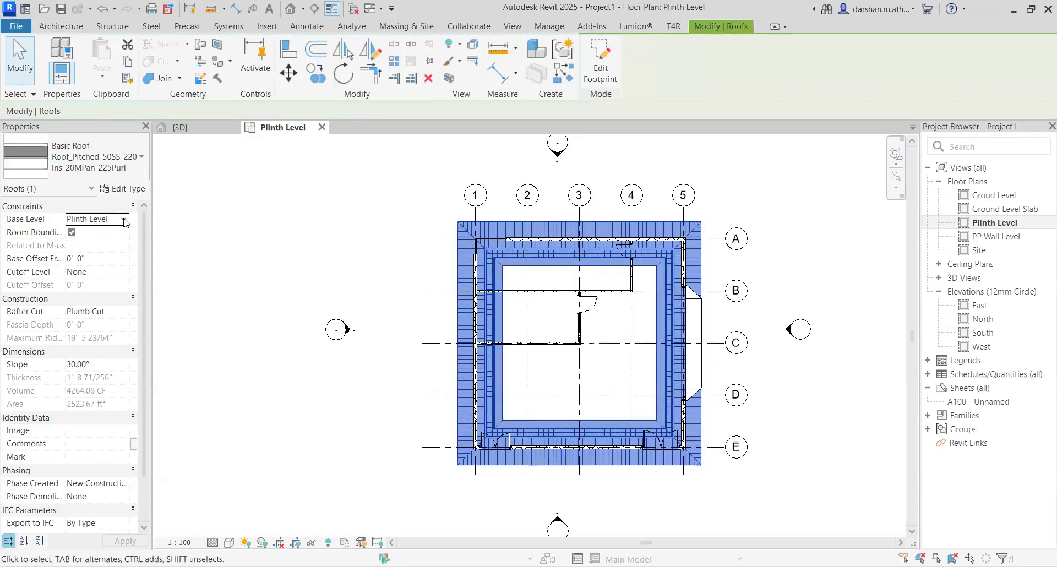
pyautogui.click(114, 257)
pyautogui.click(123, 542)
pyautogui.click(244, 429)
# Inspect the hipped roof and its eaves overhang from several sides in the 3D view.
pyautogui.click(198, 131)
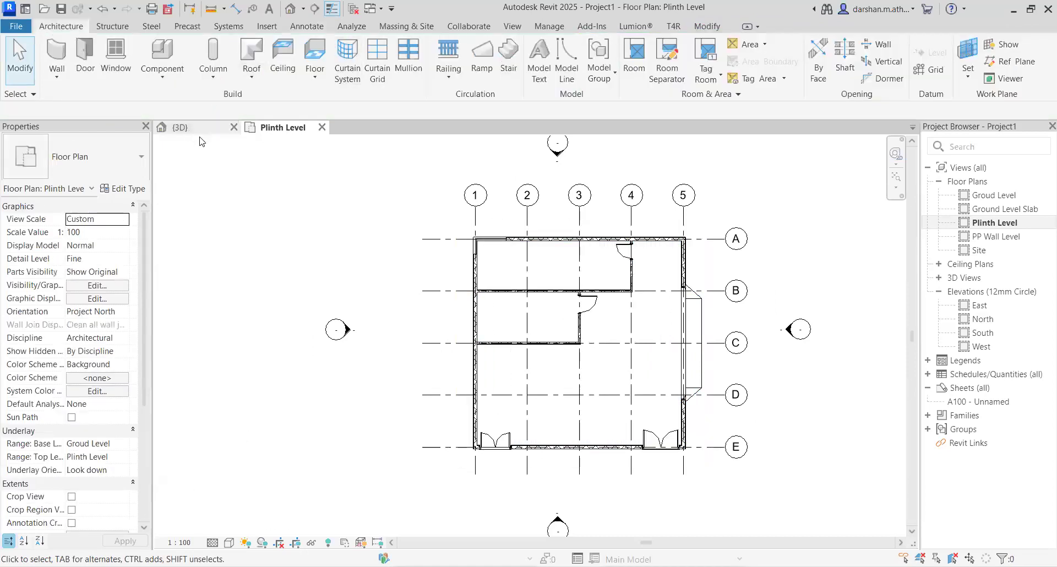
pyautogui.scroll(-2, 516, 319)
pyautogui.keyDown('shift'); pyautogui.moveTo(490, 404); pyautogui.dragTo(706, 261, button='middle'); pyautogui.keyUp('shift')
pyautogui.scroll(3, 325, 261)
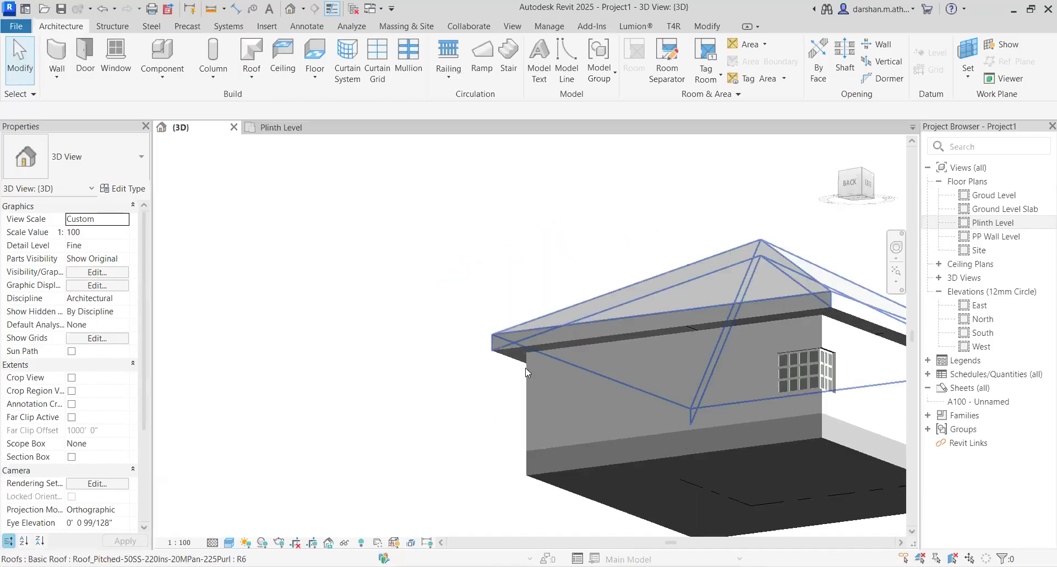
pyautogui.moveTo(518, 370); pyautogui.dragTo(309, 358, button='middle')
pyautogui.keyDown('shift'); pyautogui.moveTo(655, 276); pyautogui.dragTo(676, 280, button='middle'); pyautogui.keyUp('shift')
pyautogui.scroll(4, 696, 418)
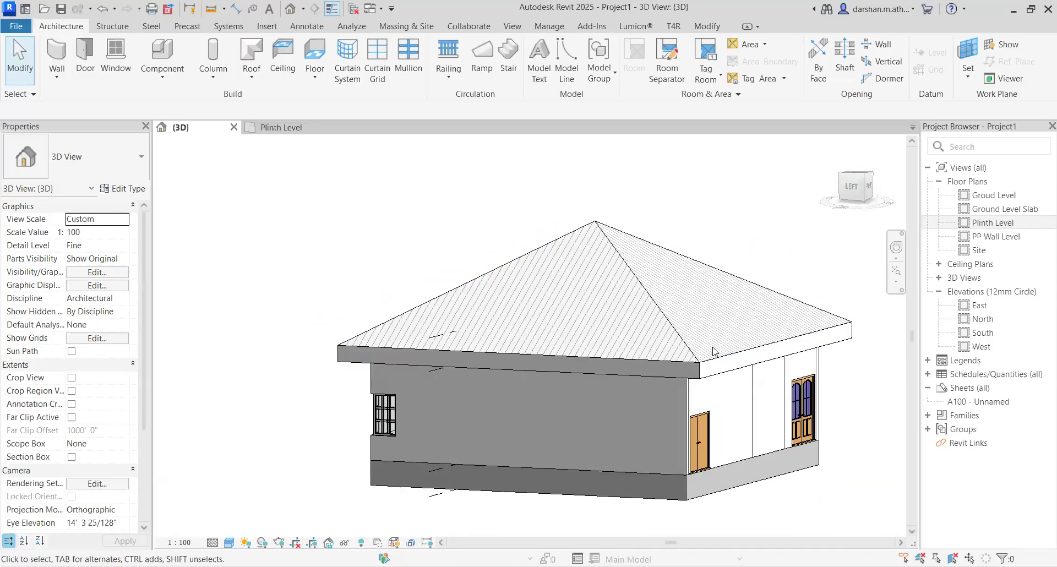
pyautogui.scroll(-7, 697, 418)
# Set the 3D view's visual style to Textures.
pyautogui.click(229, 542)
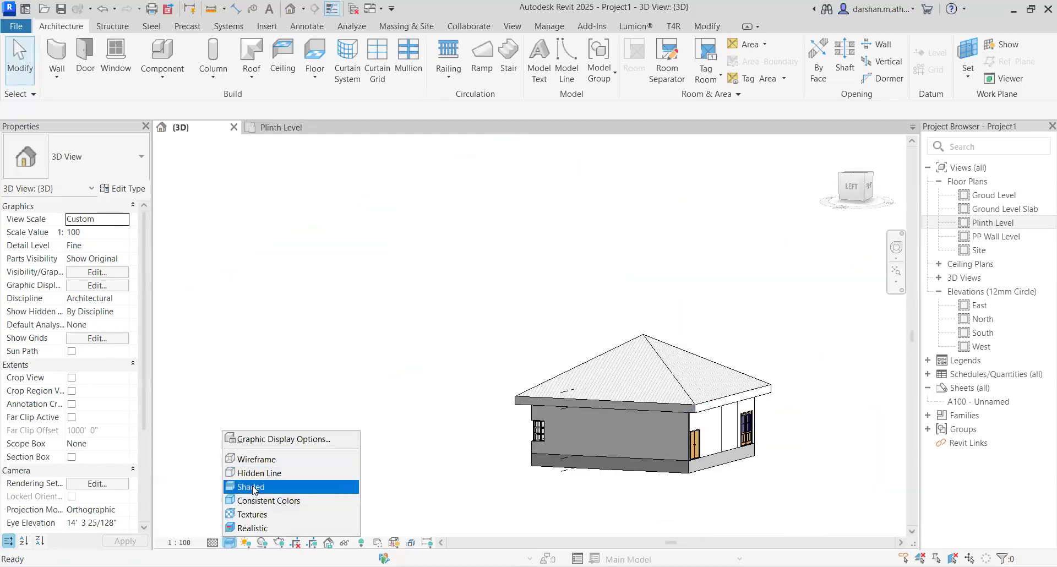
pyautogui.click(253, 486)
pyautogui.click(229, 540)
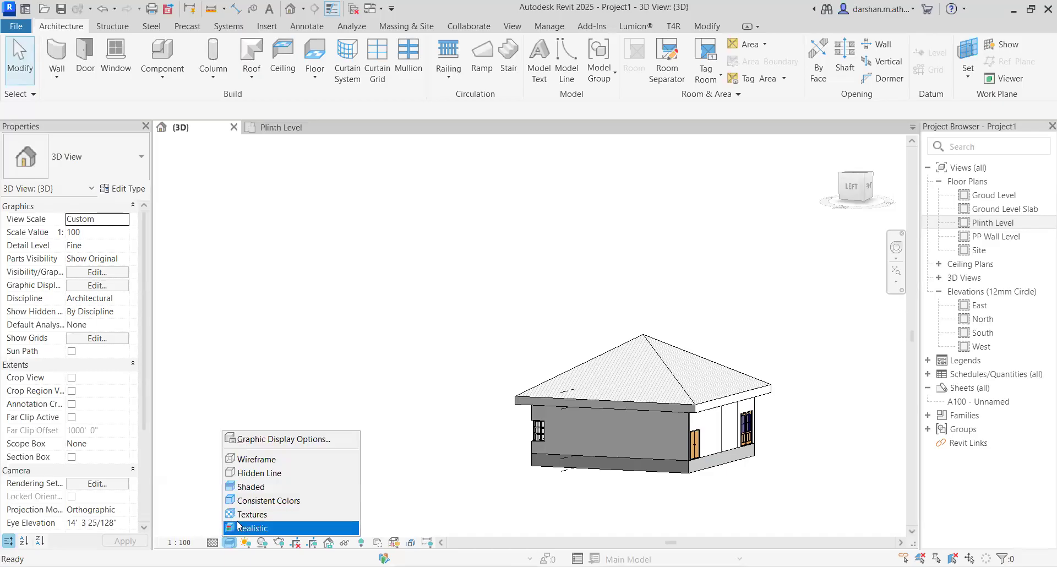
pyautogui.click(240, 515)
# Examine the roof underside, the eaves and the outer walls beneath them from several sides in 3D.
pyautogui.keyDown('shift'); pyautogui.moveTo(465, 433); pyautogui.dragTo(614, 424, button='middle'); pyautogui.keyUp('shift')
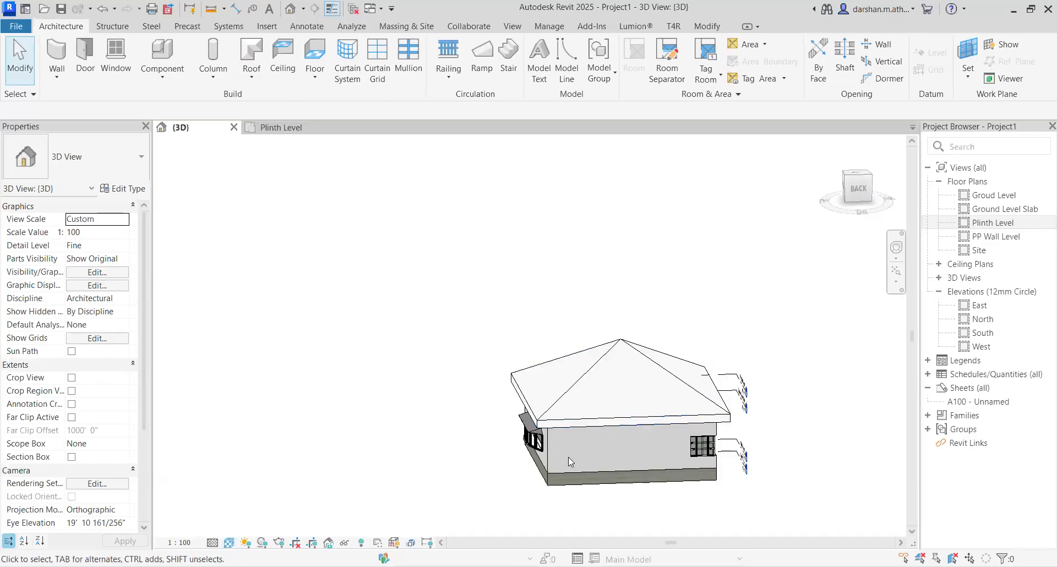
pyautogui.keyDown('shift'); pyautogui.moveTo(568, 457); pyautogui.dragTo(667, 432, button='middle'); pyautogui.keyUp('shift')
pyautogui.scroll(5, 642, 423)
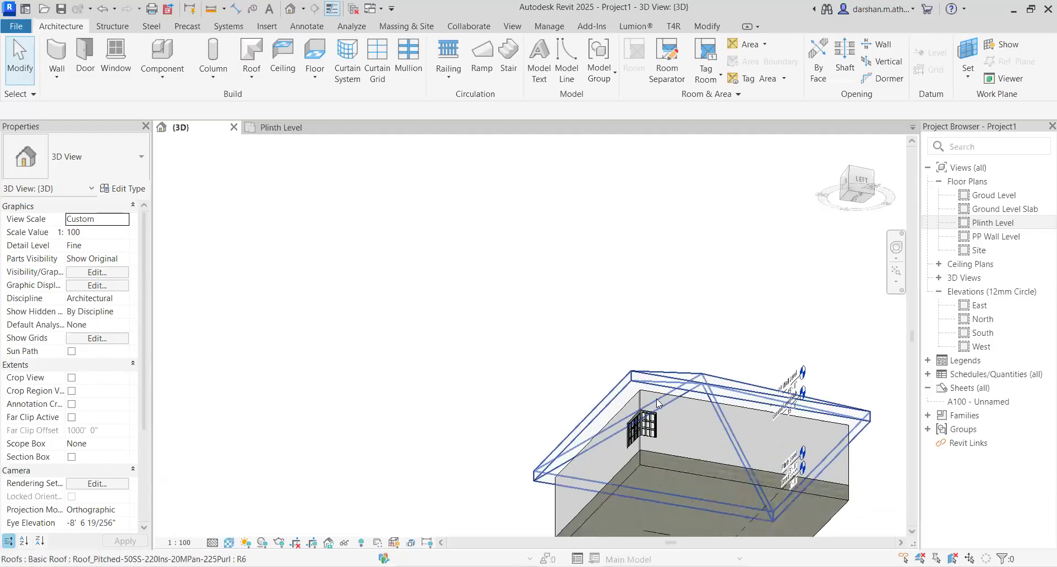
pyautogui.scroll(-5, 642, 423)
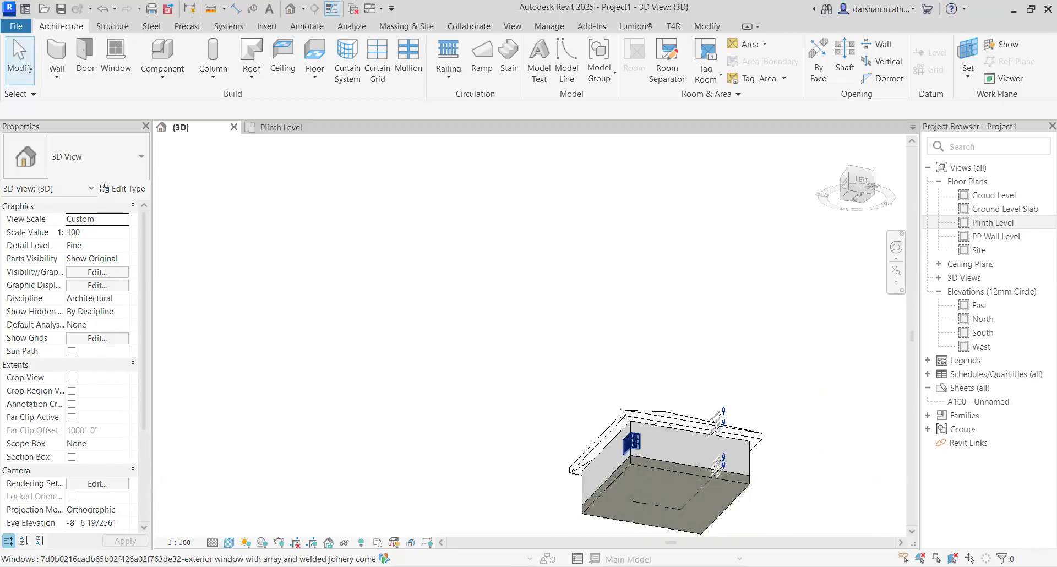
pyautogui.keyDown('shift'); pyautogui.moveTo(626, 422); pyautogui.dragTo(577, 370, button='middle'); pyautogui.keyUp('shift')
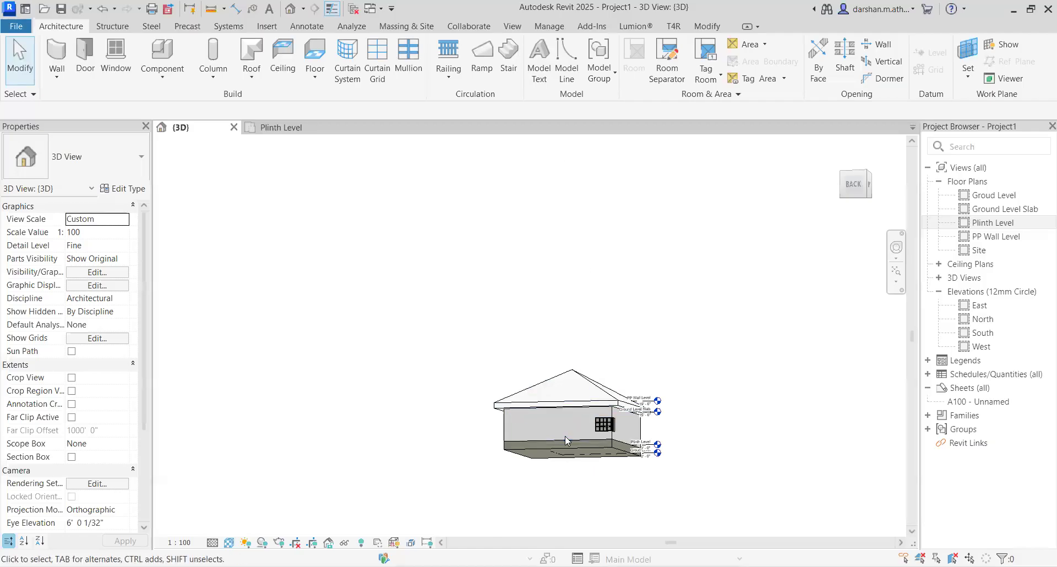
pyautogui.click(505, 423)
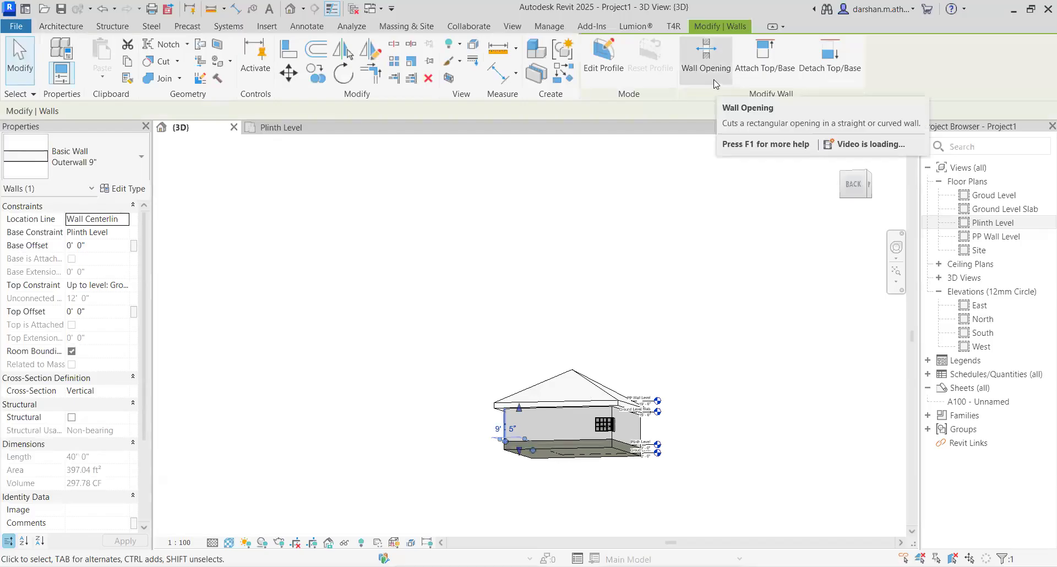
pyautogui.press('Escape')
pyautogui.click(705, 32)
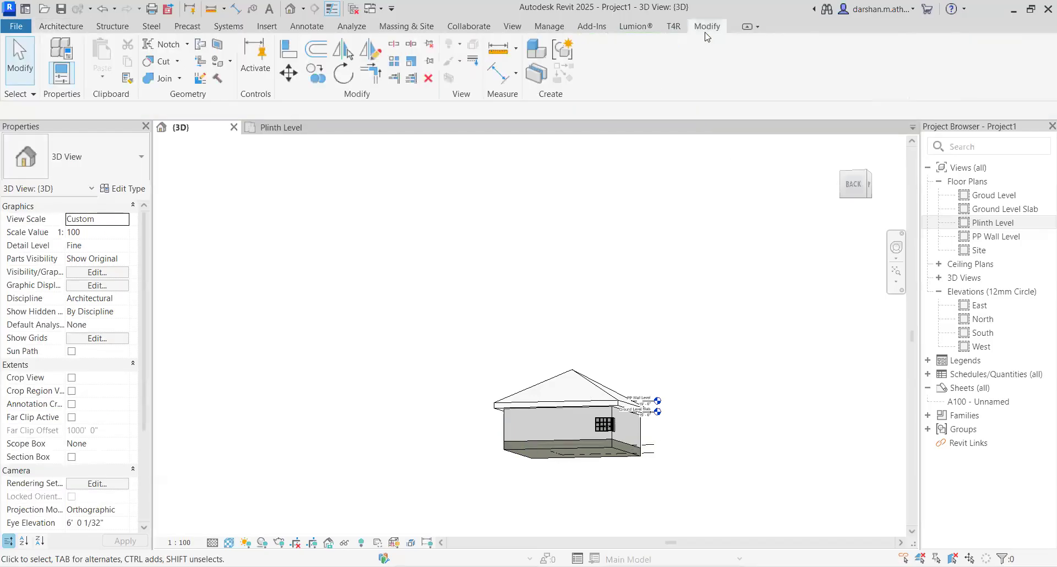
# Select all instances of the Outerwall 9" wall type and attach their tops to the hipped roof.
pyautogui.keyDown('shift'); pyautogui.moveTo(511, 408); pyautogui.dragTo(518, 430, button='middle'); pyautogui.keyUp('shift')
pyautogui.click(518, 428)
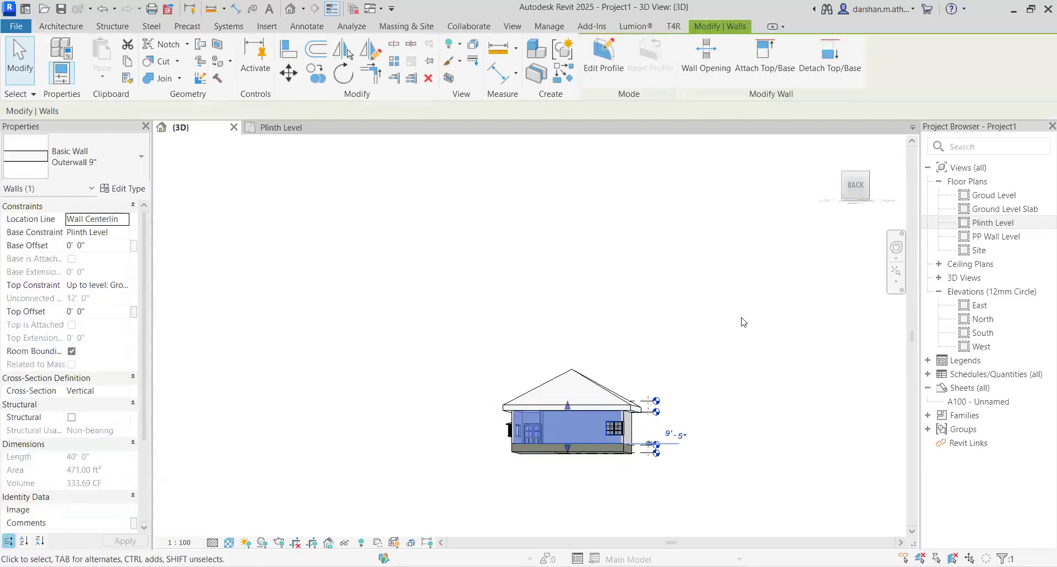
pyautogui.rightClick(602, 434)
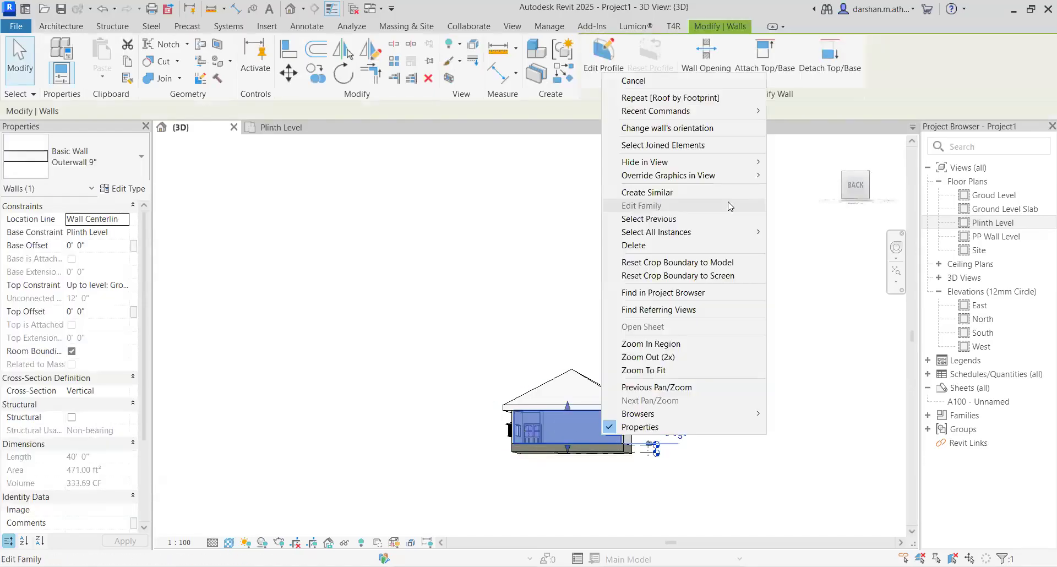
pyautogui.moveTo(746, 231)
pyautogui.click(778, 245)
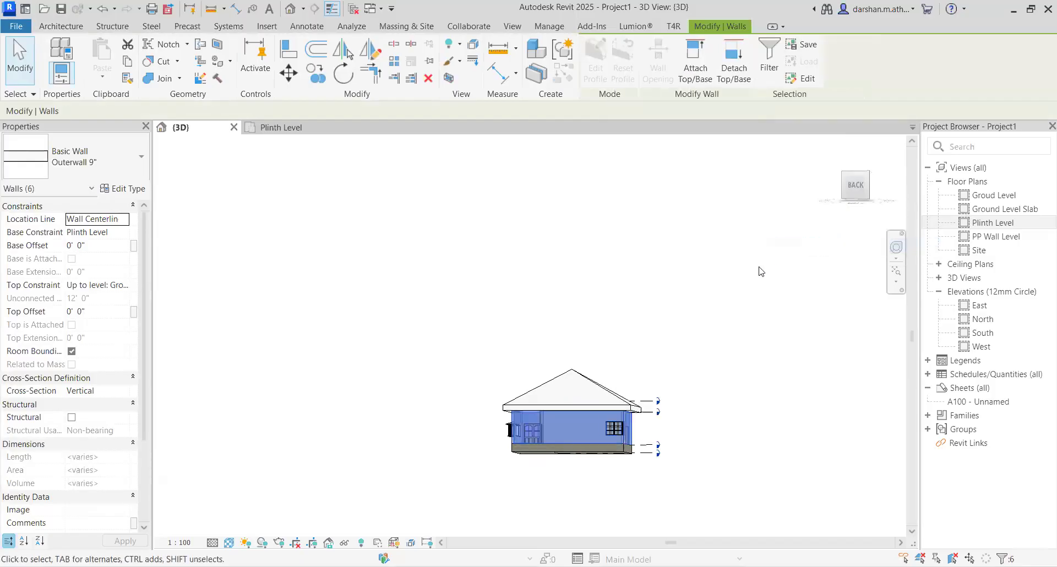
pyautogui.keyDown('shift'); pyautogui.moveTo(687, 295); pyautogui.dragTo(743, 337, button='middle'); pyautogui.keyUp('shift')
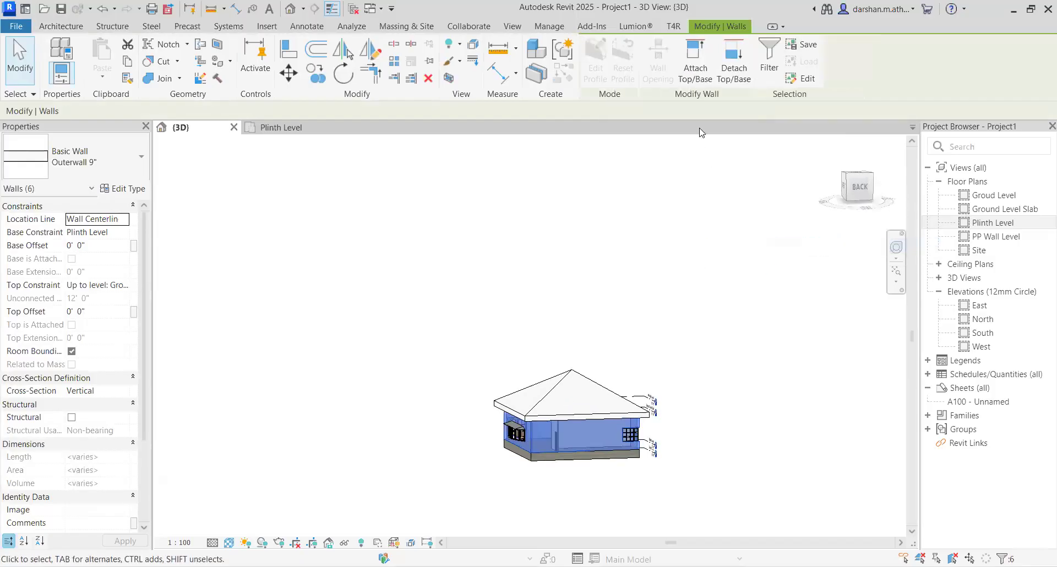
pyautogui.click(696, 71)
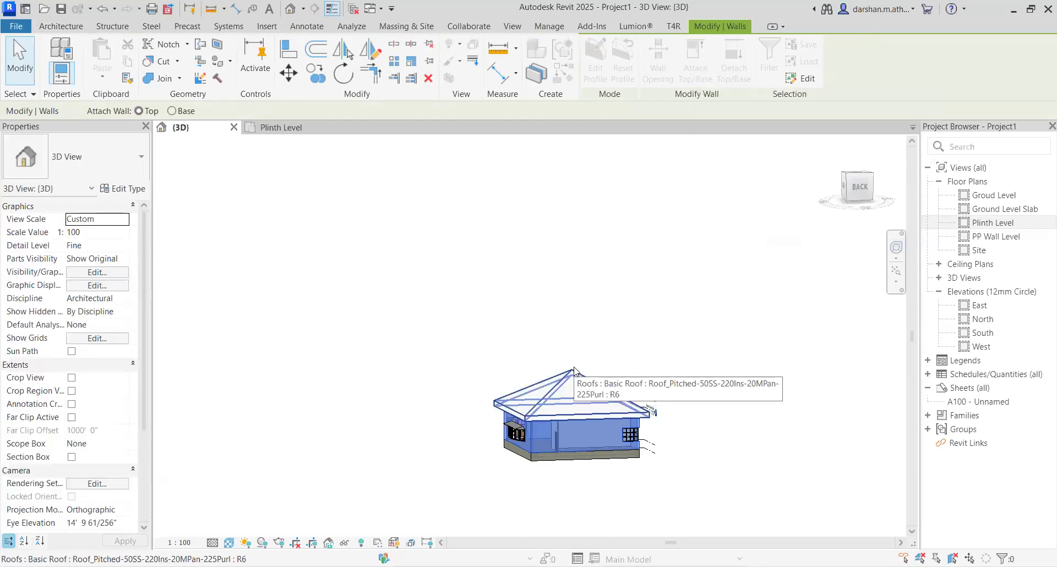
pyautogui.scroll(4, 565, 385)
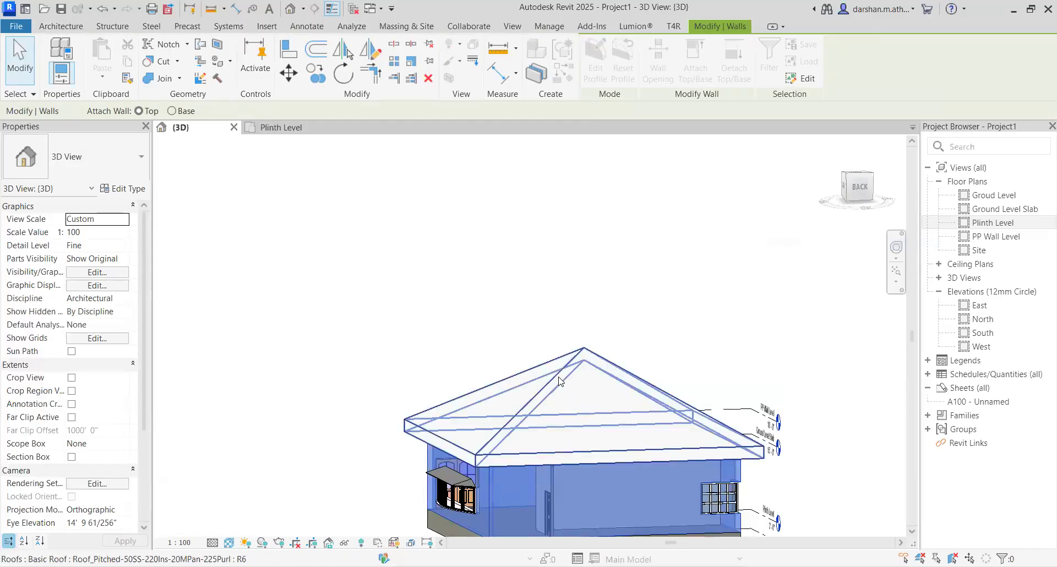
pyautogui.click(560, 381)
pyautogui.keyDown('shift'); pyautogui.moveTo(560, 381); pyautogui.dragTo(621, 336, button='middle'); pyautogui.keyUp('shift')
pyautogui.scroll(3, 585, 318)
pyautogui.click(515, 263)
pyautogui.scroll(-8, 589, 343)
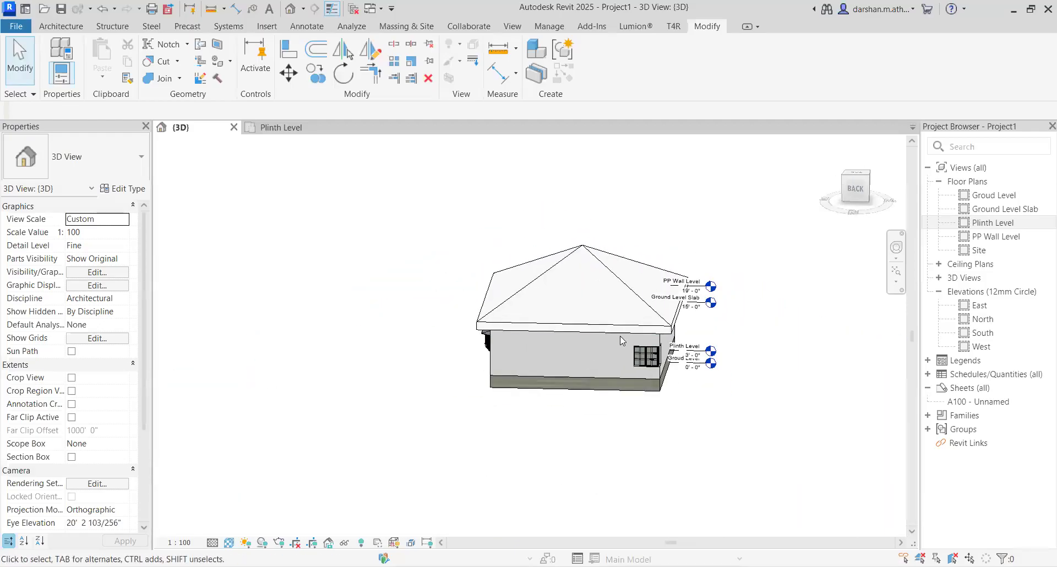
# Edit the roof footprint so none of its four boundary lines defines a slope, and finish the sketch.
pyautogui.click(576, 252)
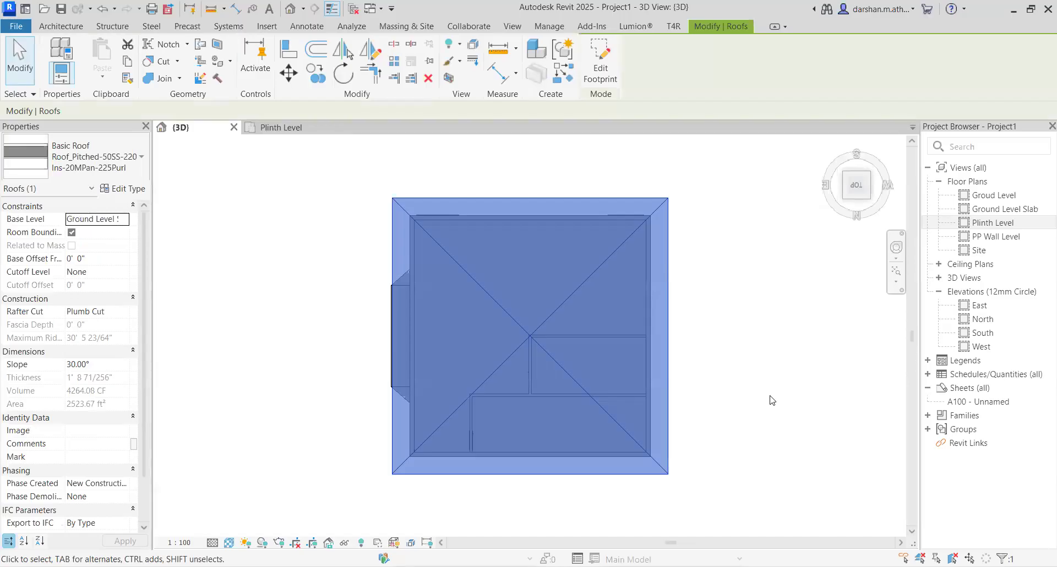
pyautogui.click(608, 79)
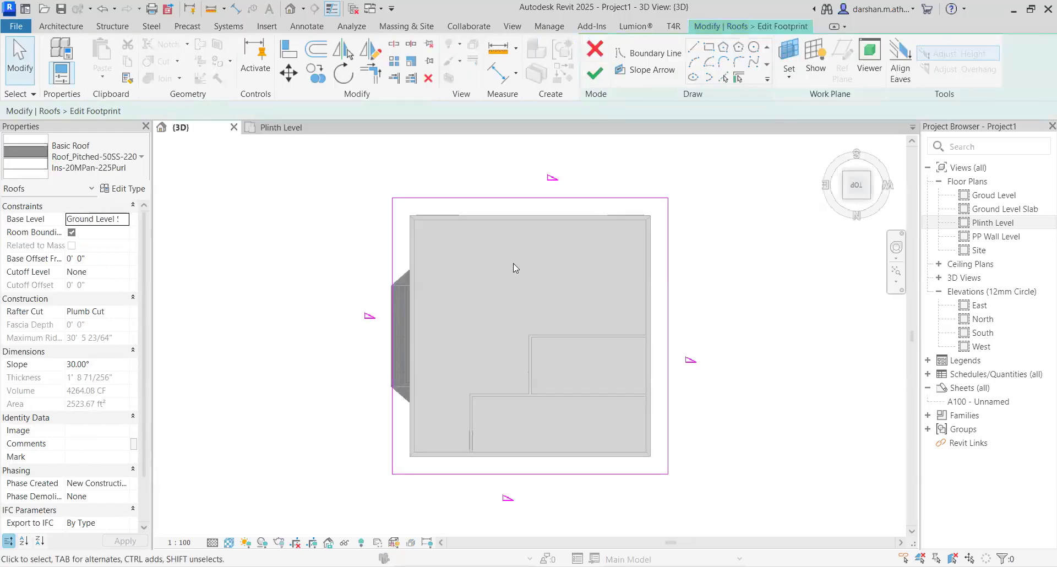
pyautogui.moveTo(278, 151)
pyautogui.mouseDown()
pyautogui.moveTo(549, 339)
pyautogui.moveTo(705, 500)
pyautogui.moveTo(759, 526)
pyautogui.mouseUp()
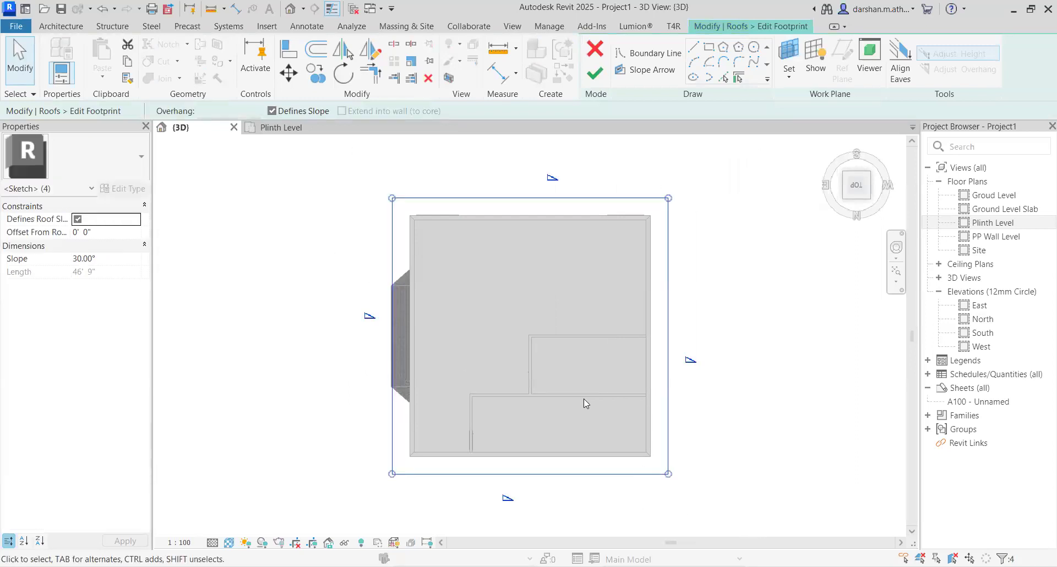
pyautogui.click(271, 112)
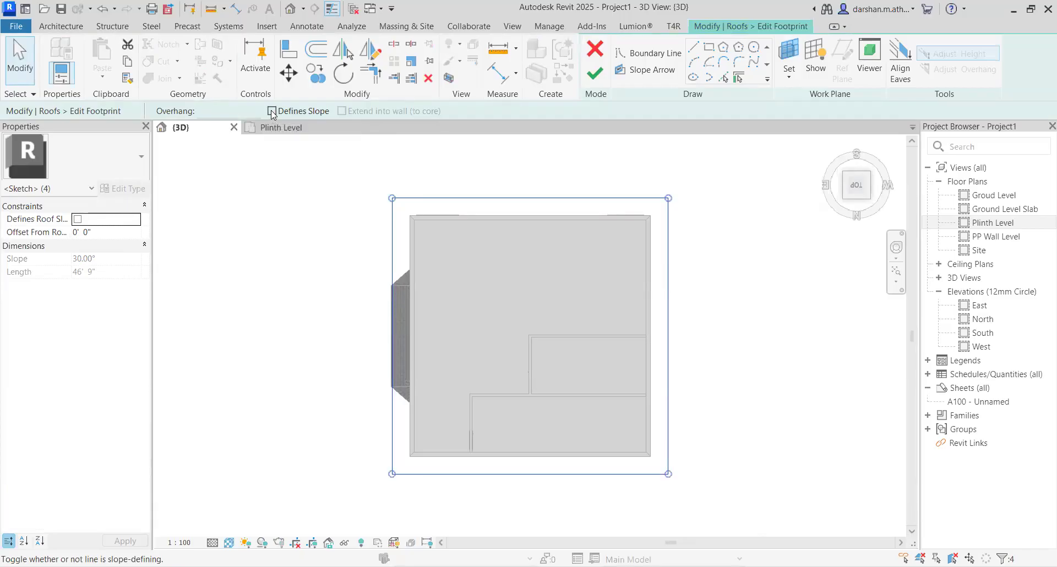
pyautogui.click(600, 83)
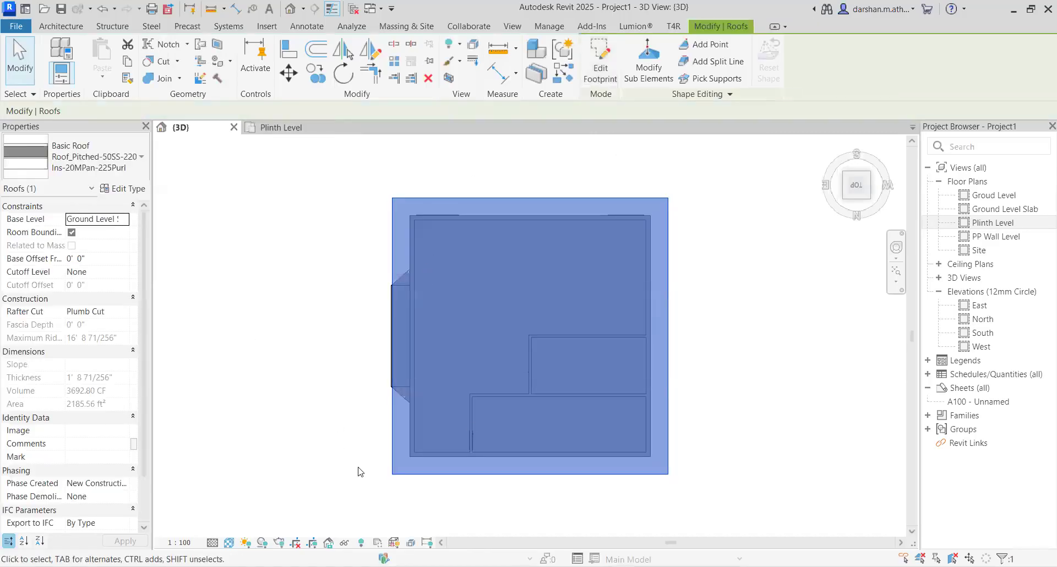
# Inspect the flat roof, its overhang and the walls below it from the right, front and other sides.
pyautogui.scroll(-3, 480, 430)
pyautogui.keyDown('shift'); pyautogui.moveTo(592, 451); pyautogui.dragTo(619, 299, button='middle'); pyautogui.keyUp('shift')
pyautogui.keyDown('shift'); pyautogui.moveTo(648, 480); pyautogui.dragTo(746, 370, button='middle'); pyautogui.keyUp('shift')
pyautogui.click(694, 364)
pyautogui.scroll(4, 459, 447)
pyautogui.scroll(-3, 459, 447)
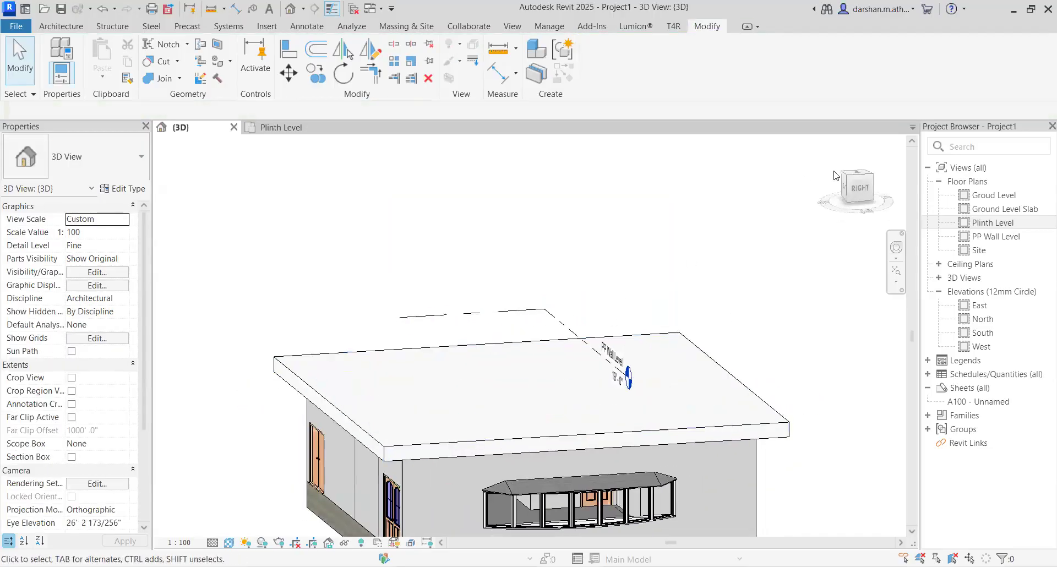
pyautogui.click(864, 185)
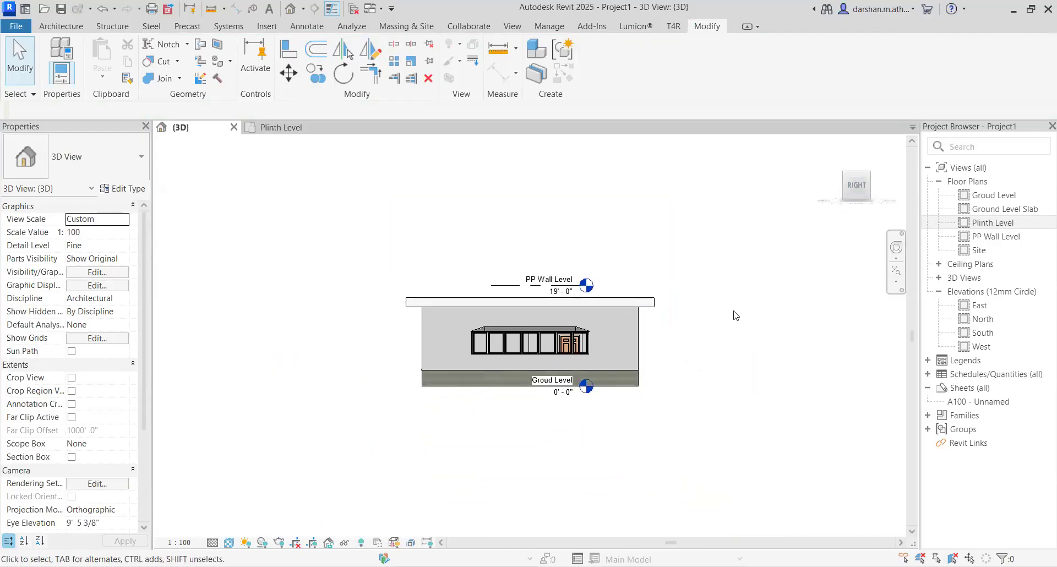
pyautogui.scroll(5, 528, 307)
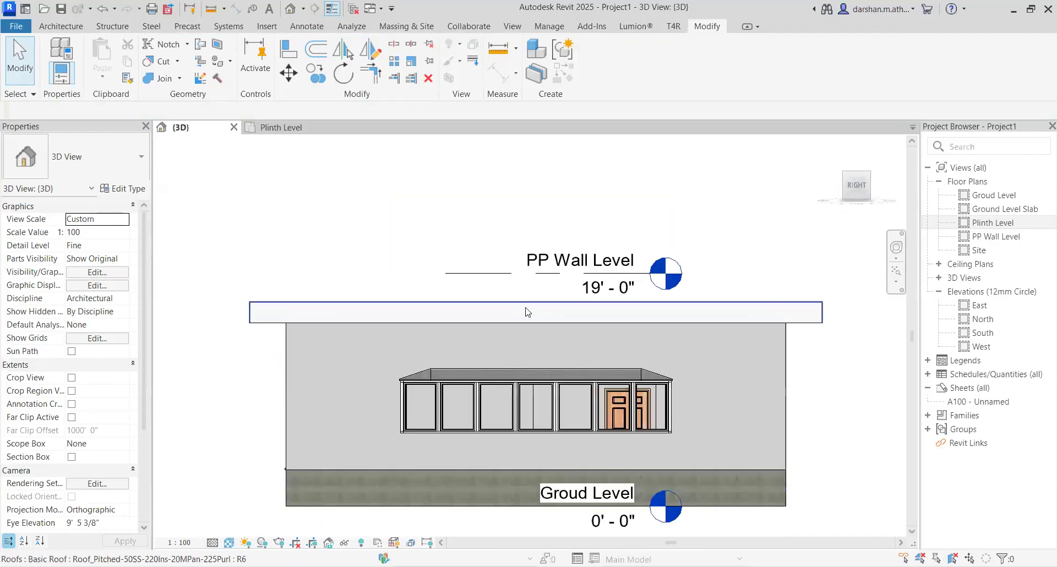
pyautogui.keyDown('shift'); pyautogui.moveTo(349, 295); pyautogui.dragTo(479, 344, button='middle'); pyautogui.keyUp('shift')
pyautogui.scroll(-3, 484, 338)
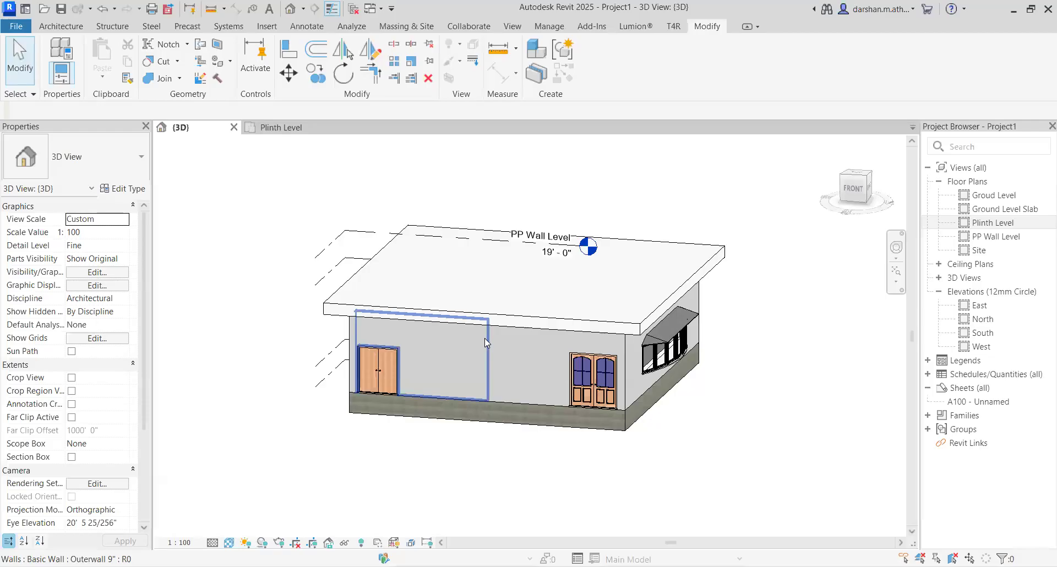
pyautogui.click(593, 321)
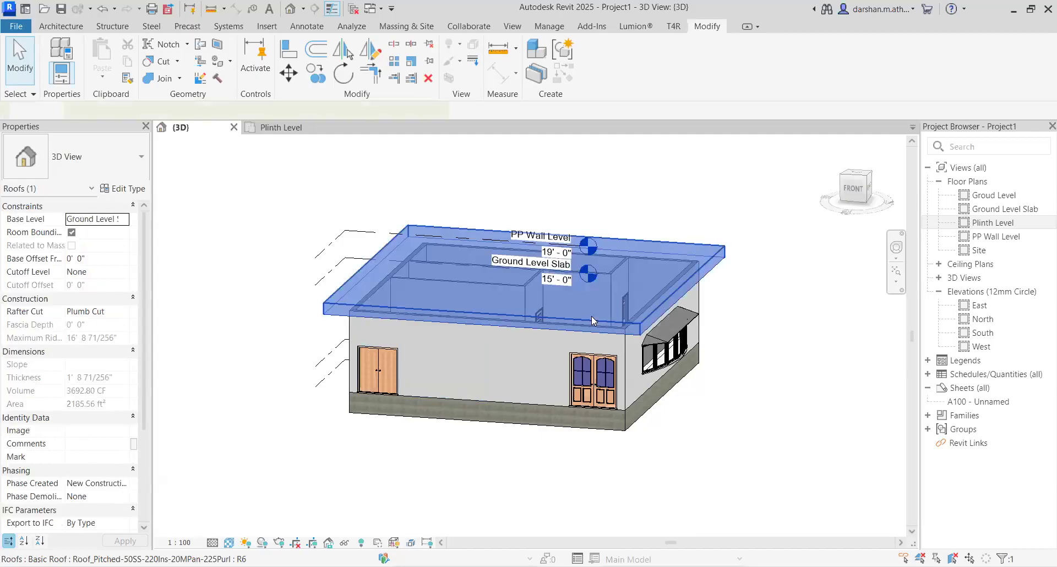
pyautogui.keyDown('shift'); pyautogui.moveTo(591, 316); pyautogui.dragTo(701, 460, button='middle'); pyautogui.keyUp('shift')
pyautogui.press('Escape')
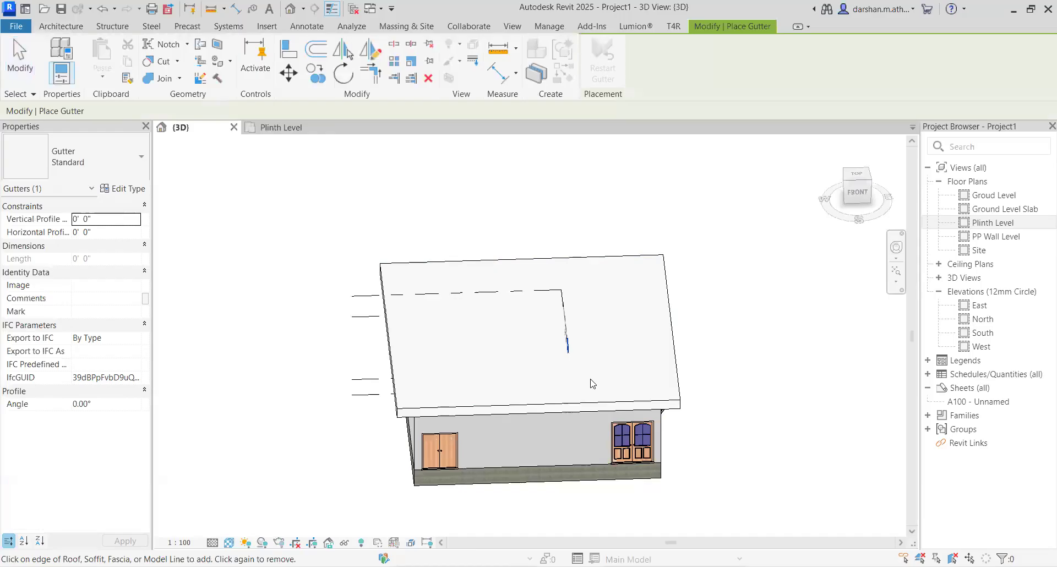
# Place a Standard gutter along all four lower edges of the flat roof and delete it again.
pyautogui.scroll(5, 410, 418)
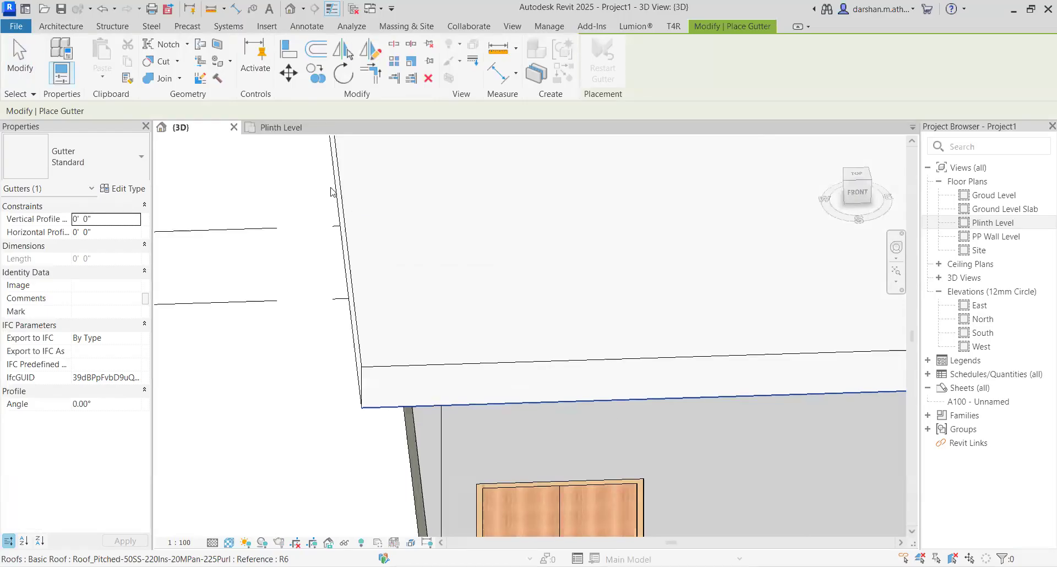
pyautogui.scroll(-3, 329, 189)
pyautogui.keyDown('shift'); pyautogui.moveTo(329, 189); pyautogui.dragTo(328, 222, button='middle'); pyautogui.keyUp('shift')
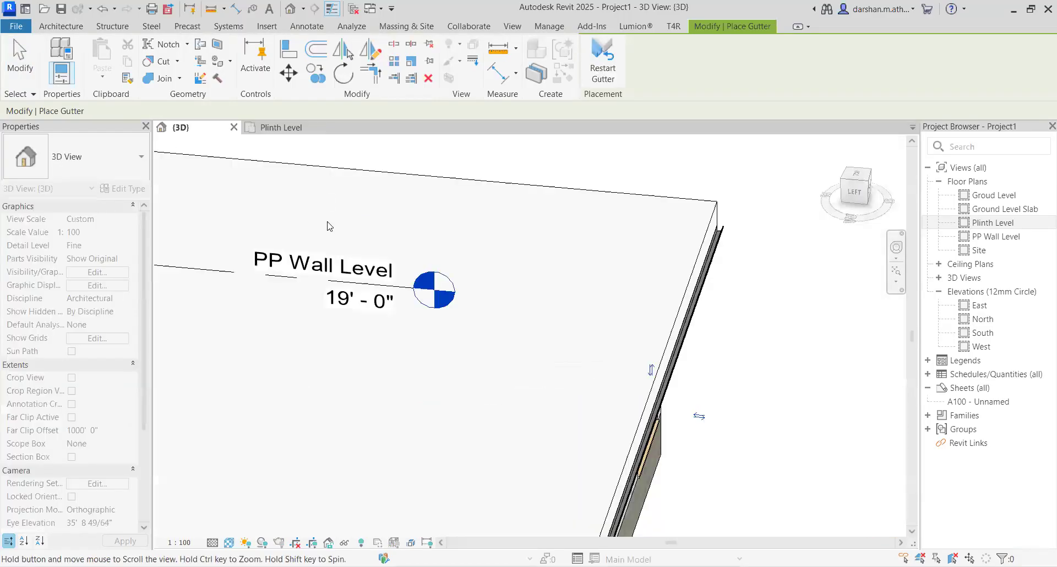
pyautogui.scroll(5, 330, 217)
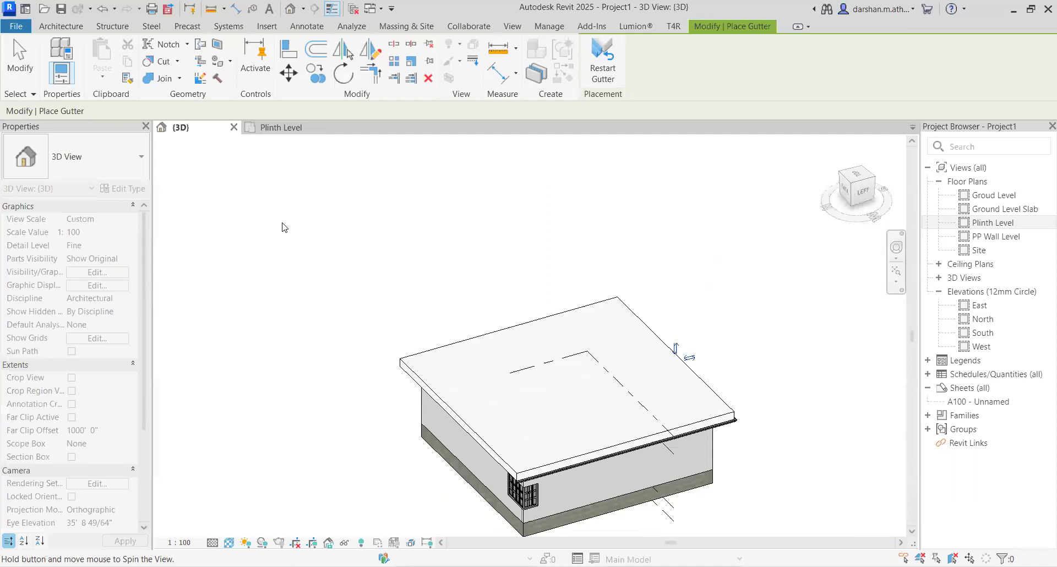
pyautogui.scroll(8, 648, 406)
pyautogui.keyDown('shift'); pyautogui.moveTo(282, 223); pyautogui.dragTo(654, 274, button='middle'); pyautogui.keyUp('shift')
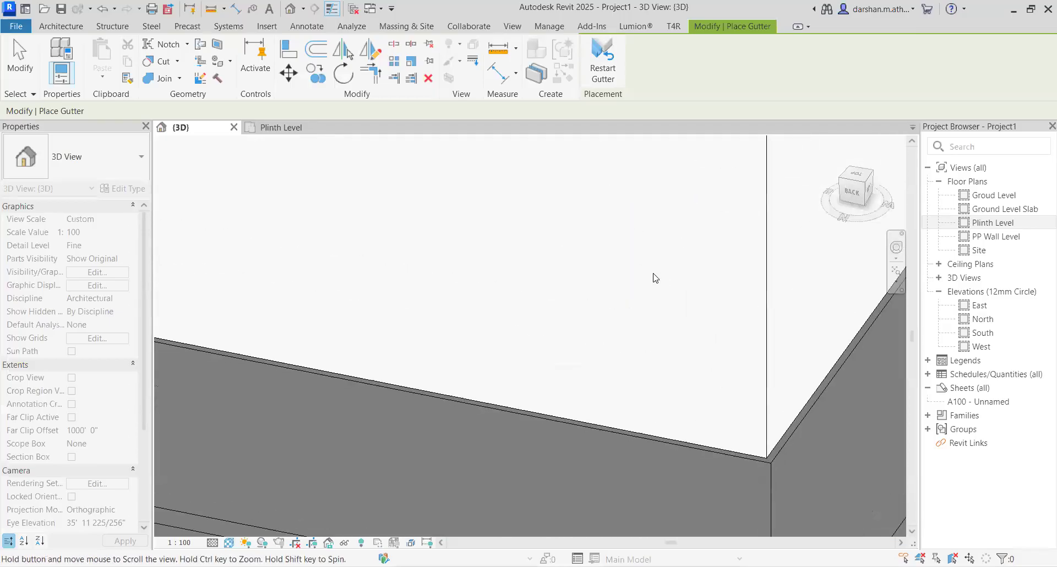
pyautogui.scroll(-8, 654, 273)
pyautogui.keyDown('shift'); pyautogui.moveTo(371, 364); pyautogui.dragTo(182, 313, button='middle'); pyautogui.keyUp('shift')
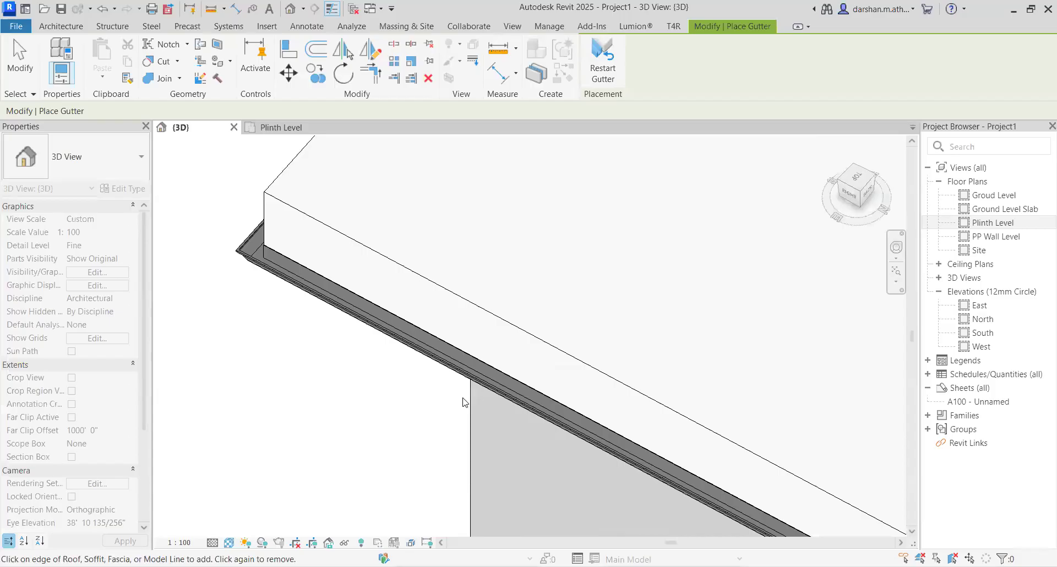
pyautogui.scroll(-3, 647, 380)
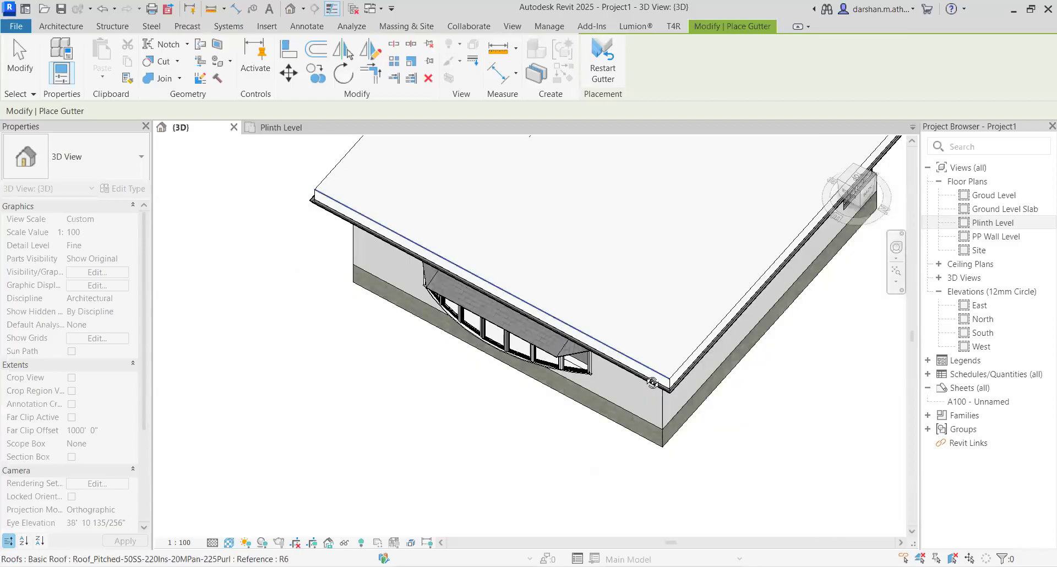
pyautogui.press('Escape')
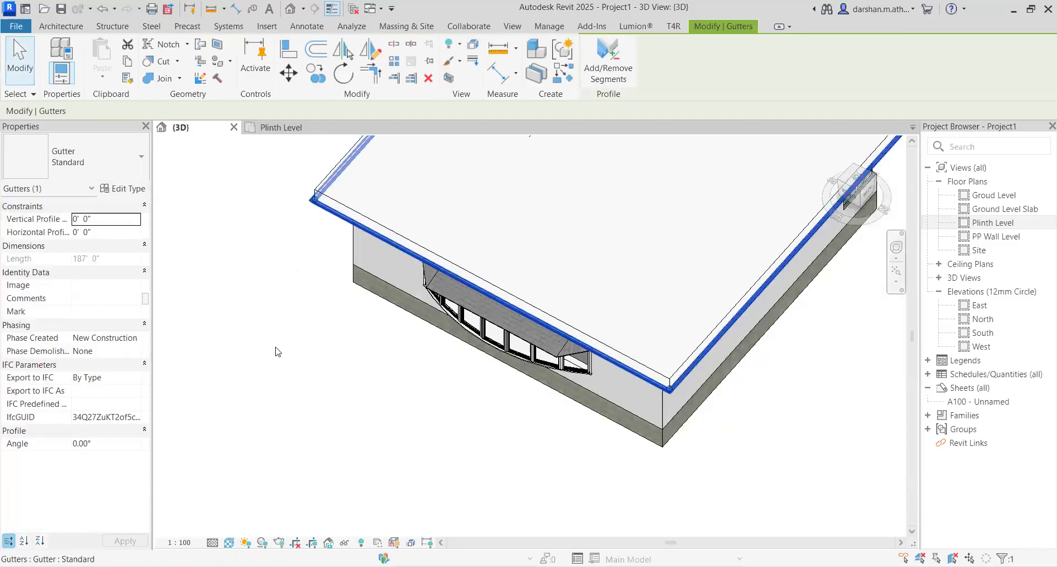
pyautogui.press('Delete')
# Place a Standard fascia along the lower edges of the flat roof.
pyautogui.click(252, 74)
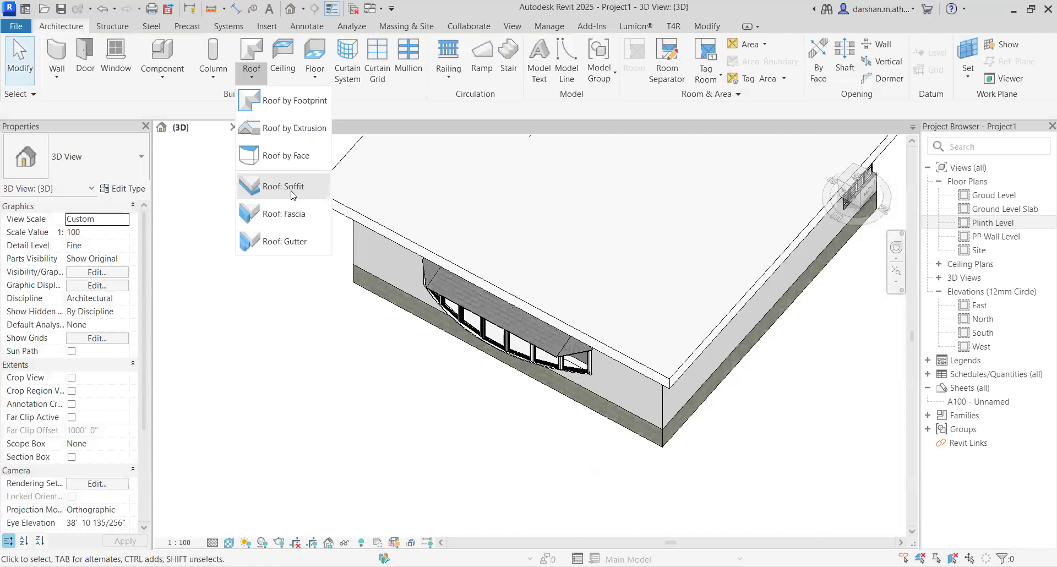
pyautogui.click(292, 214)
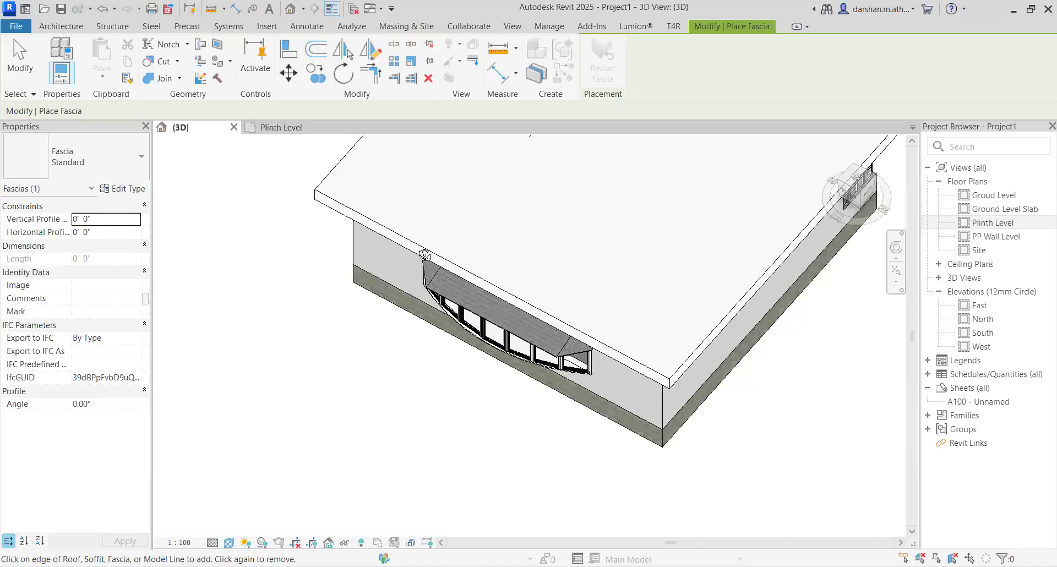
pyautogui.scroll(5, 424, 255)
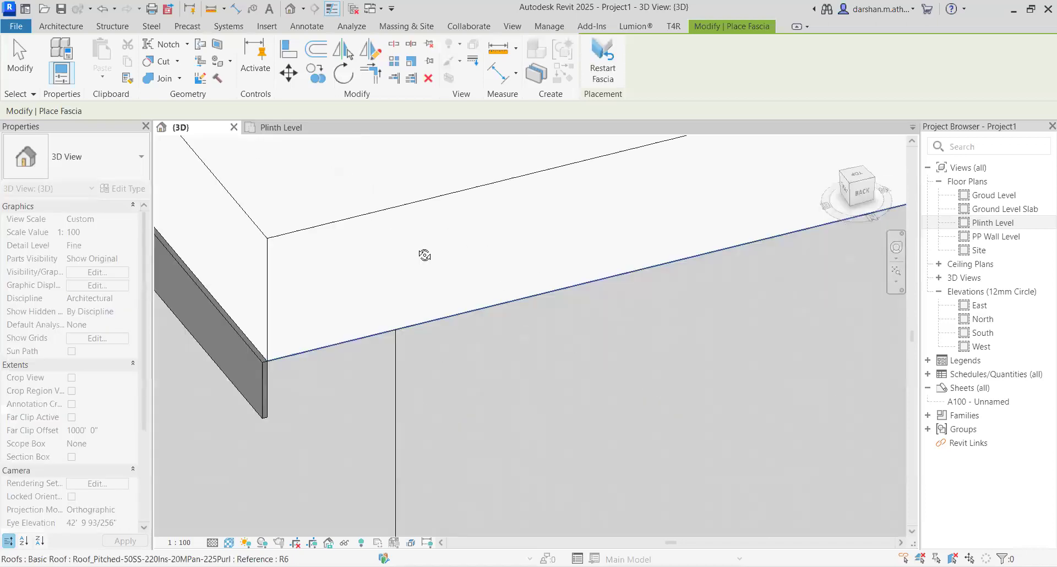
pyautogui.keyDown('shift'); pyautogui.moveTo(424, 255); pyautogui.dragTo(426, 314, button='middle'); pyautogui.keyUp('shift')
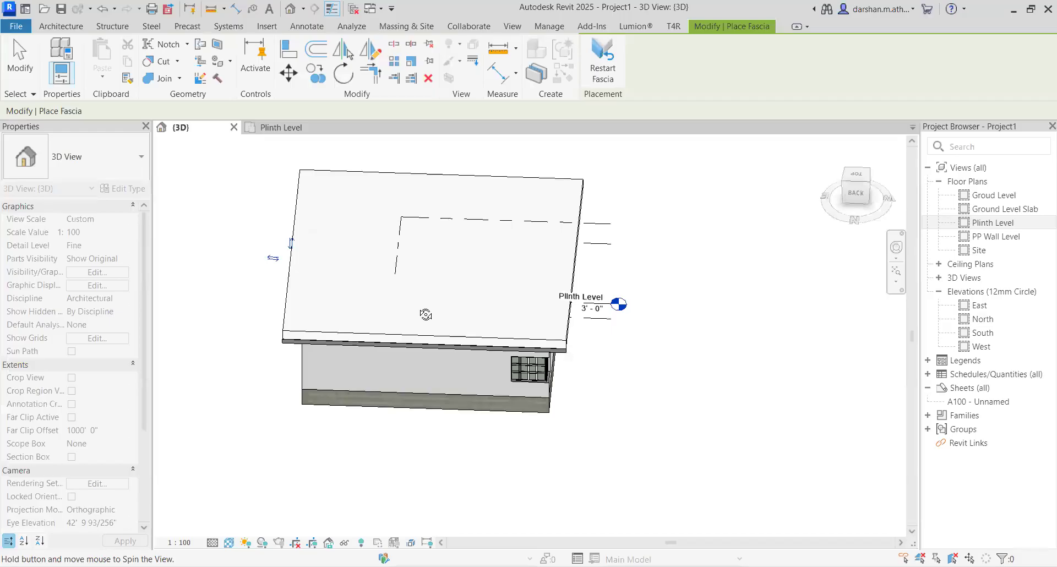
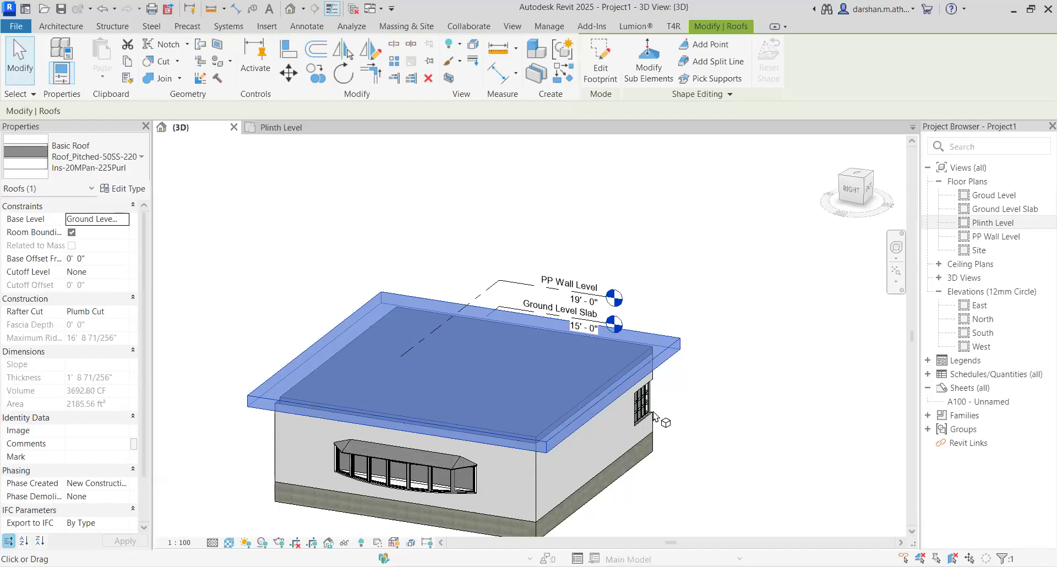
# Edit the roof footprint so all four boundary lines define a 30° slope, and finish the sketch.
pyautogui.press('Escape')
pyautogui.moveTo(604, 410); pyautogui.dragTo(631, 404, button='middle')
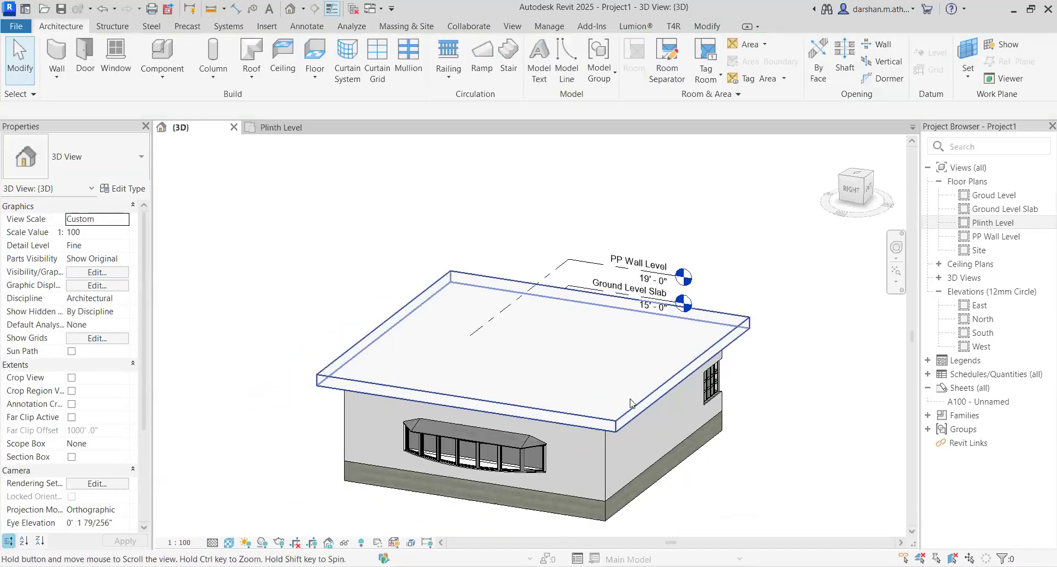
pyautogui.click(610, 416)
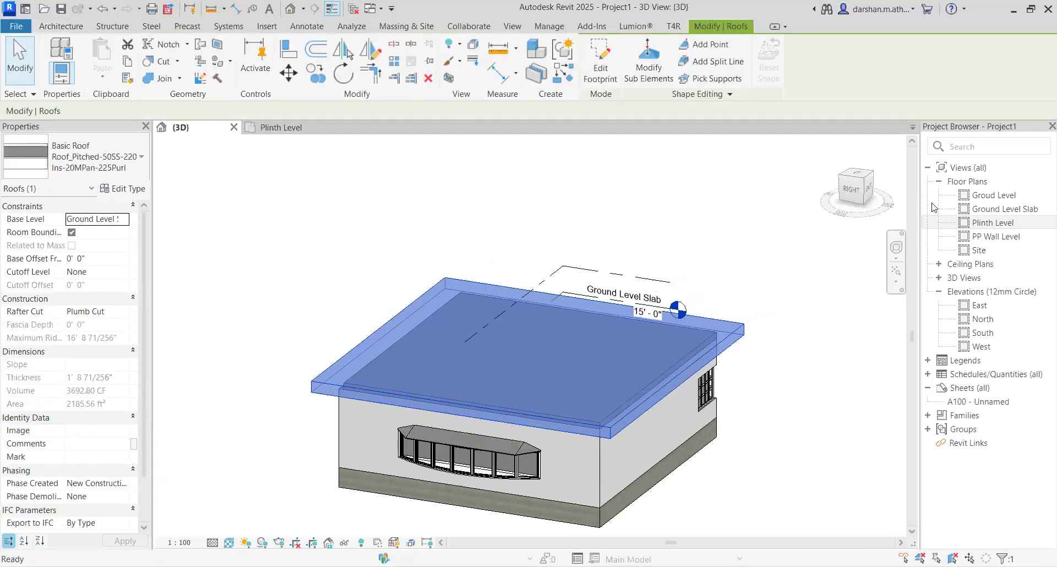
pyautogui.click(862, 179)
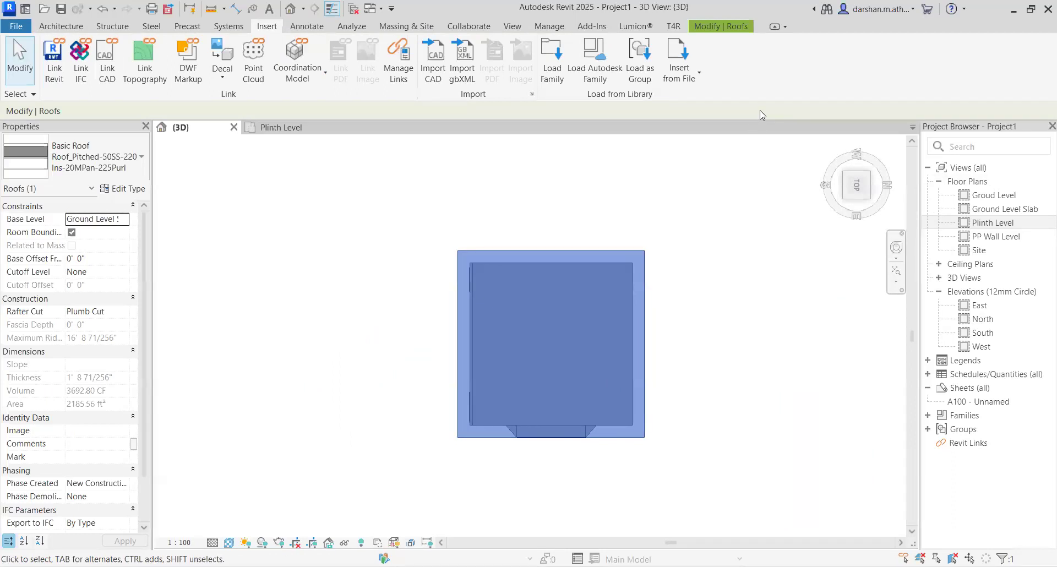
pyautogui.click(490, 240)
pyautogui.doubleClick(456, 255)
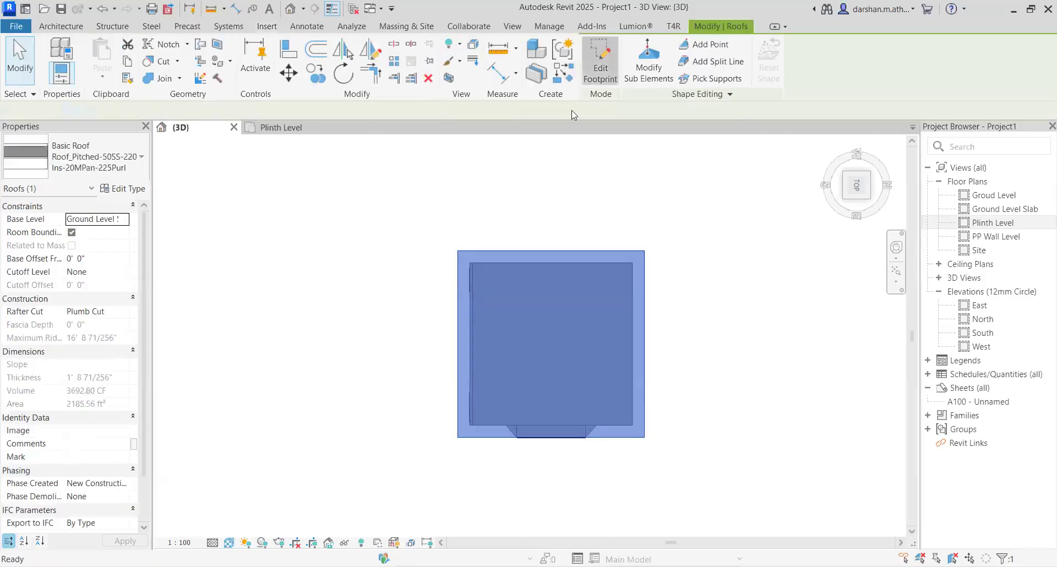
pyautogui.moveTo(426, 223)
pyautogui.mouseDown()
pyautogui.moveTo(688, 411)
pyautogui.moveTo(706, 479)
pyautogui.mouseUp()
pyautogui.click(271, 110)
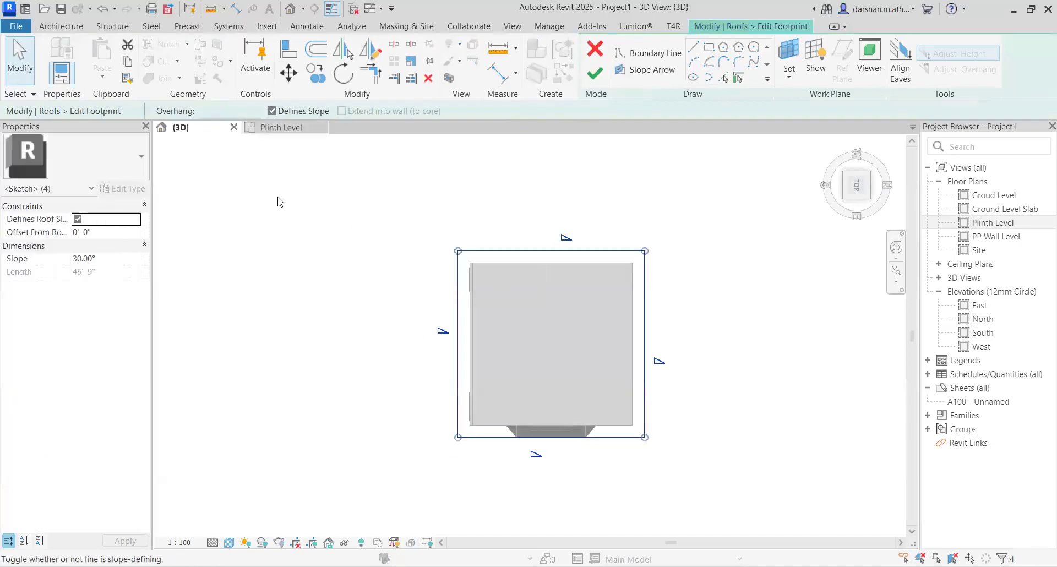
pyautogui.click(595, 72)
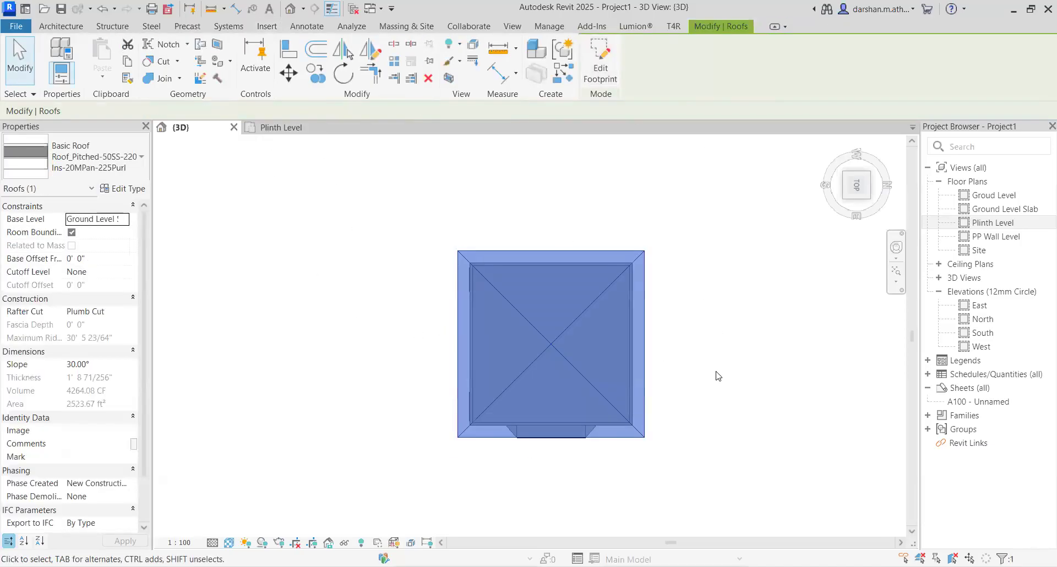
# Delete the existing 300mm_Generic roof soffit between the walls under the hipped roof.
pyautogui.click(716, 348)
pyautogui.keyDown('shift'); pyautogui.moveTo(712, 346); pyautogui.dragTo(670, 172, button='middle'); pyautogui.keyUp('shift')
pyautogui.scroll(5, 505, 305)
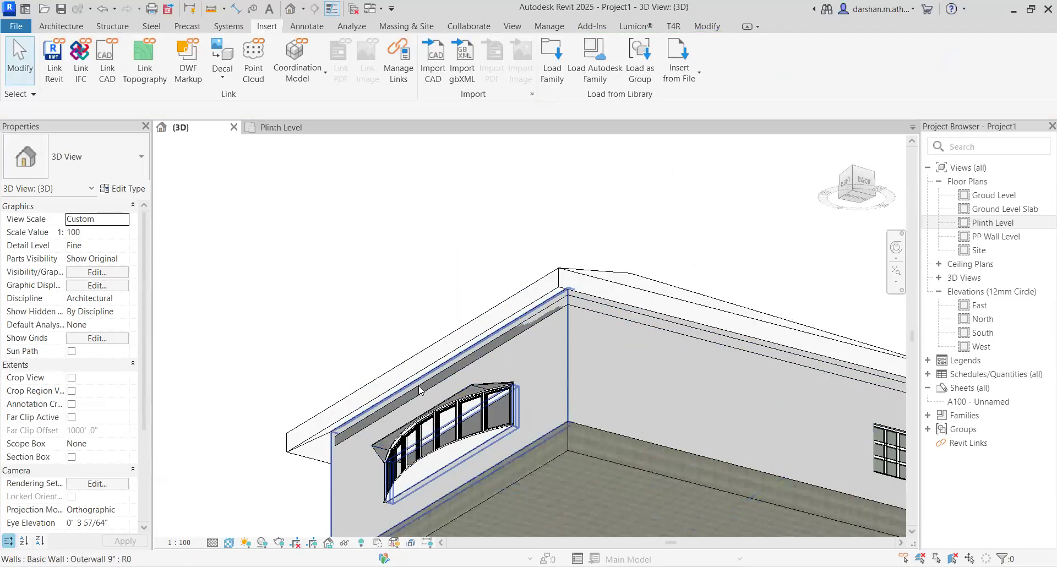
pyautogui.click(413, 396)
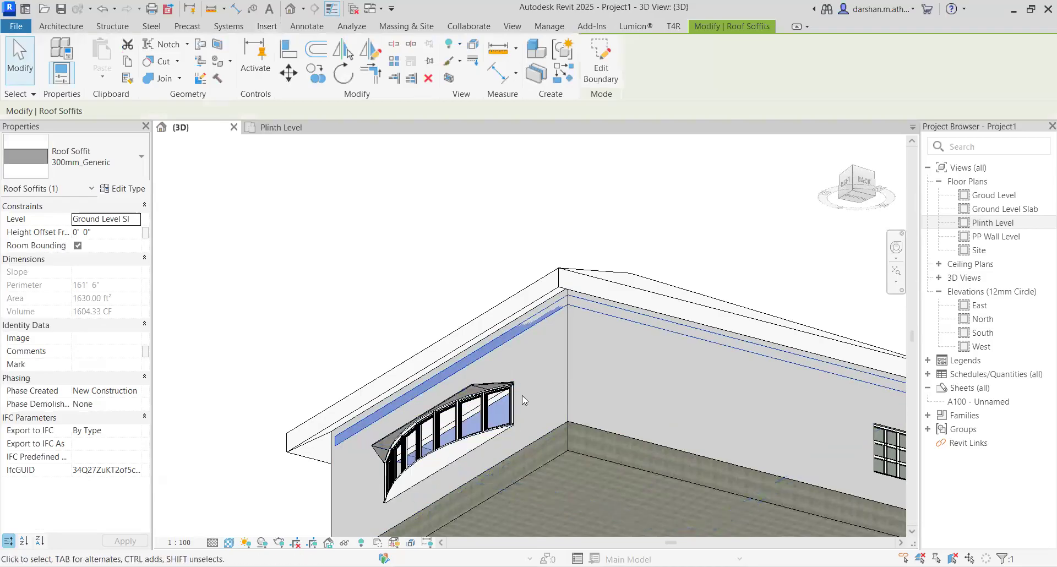
pyautogui.press('Escape')
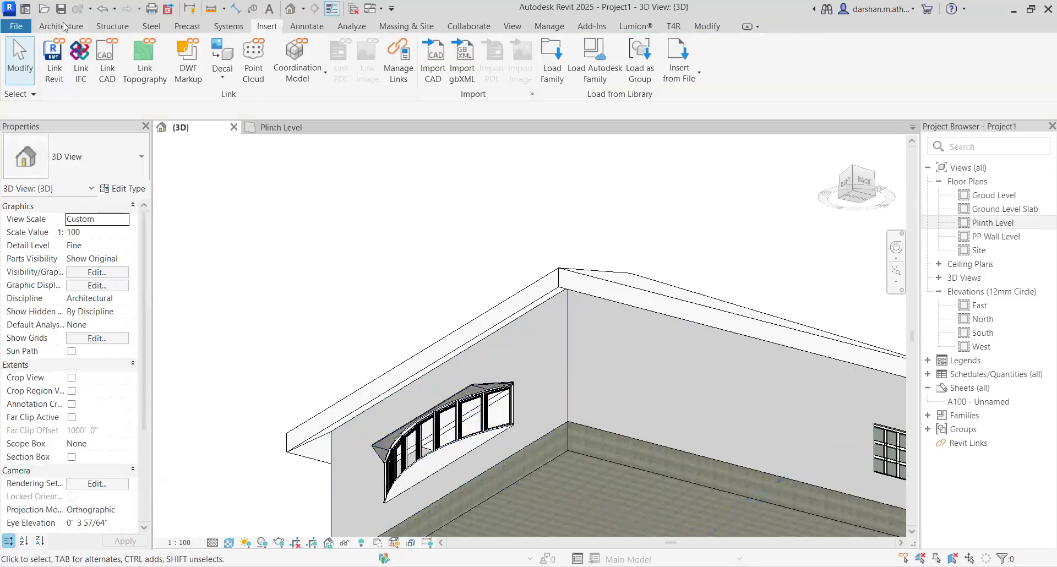
# Start a new 300mm_Generic roof soffit and assign it to the Ground Level Slab level.
pyautogui.scroll(5, 104, 55)
pyautogui.click(252, 76)
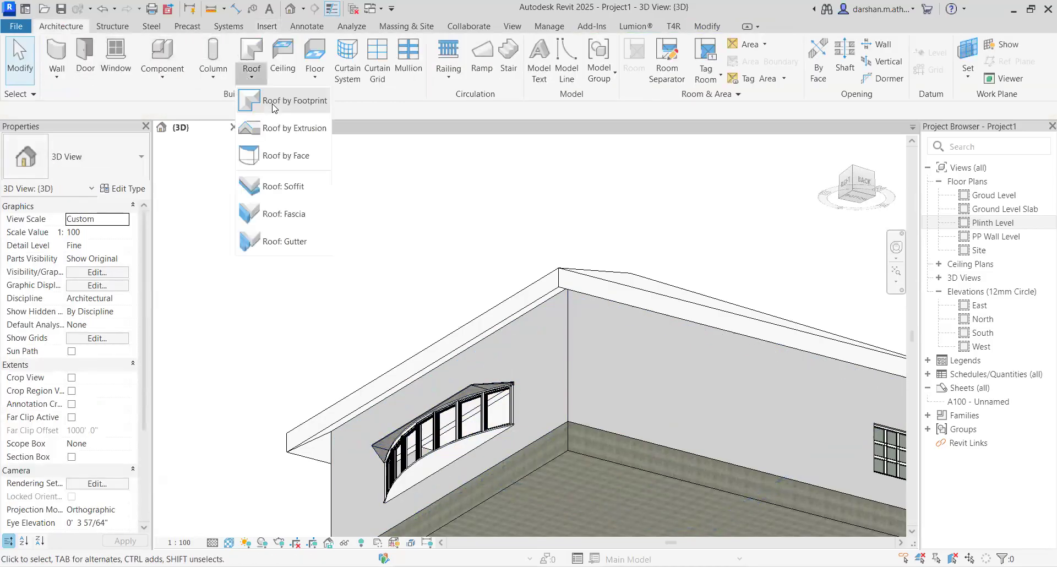
pyautogui.click(294, 187)
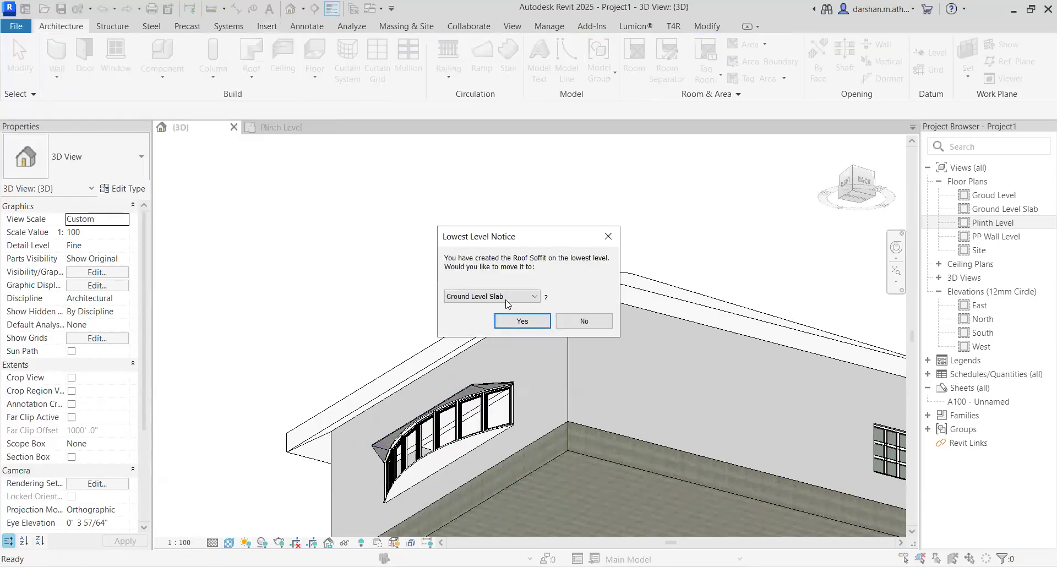
pyautogui.click(509, 298)
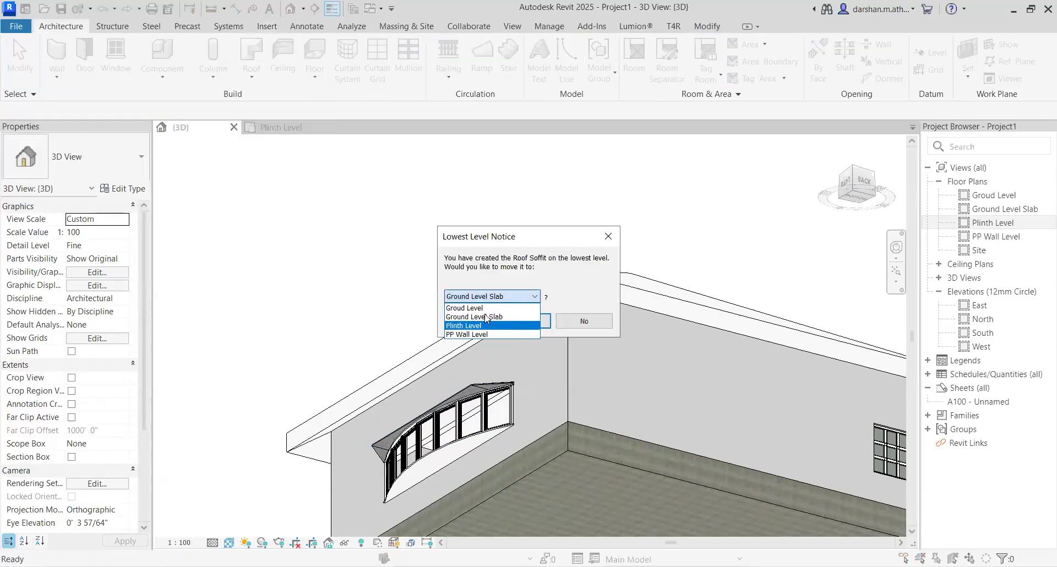
pyautogui.click(486, 317)
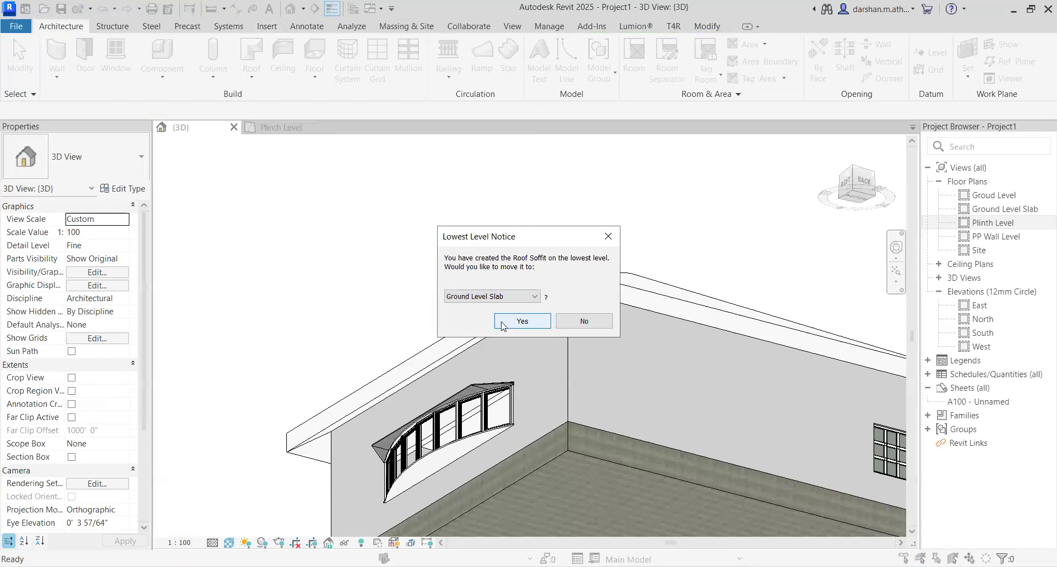
pyautogui.click(516, 325)
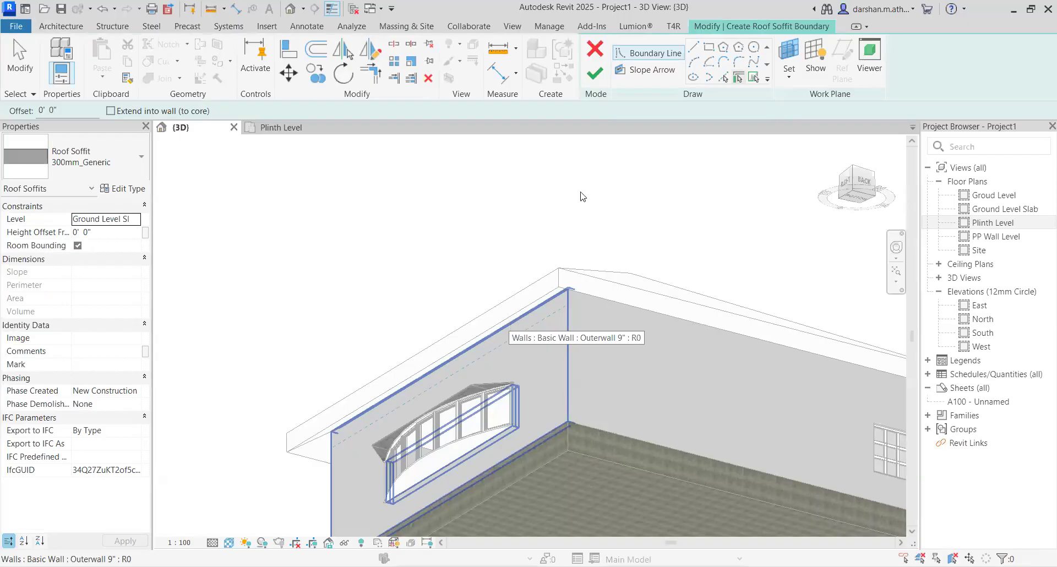
# Use the hipped roof's outline as the soffit boundary and finish the sketch.
pyautogui.click(753, 80)
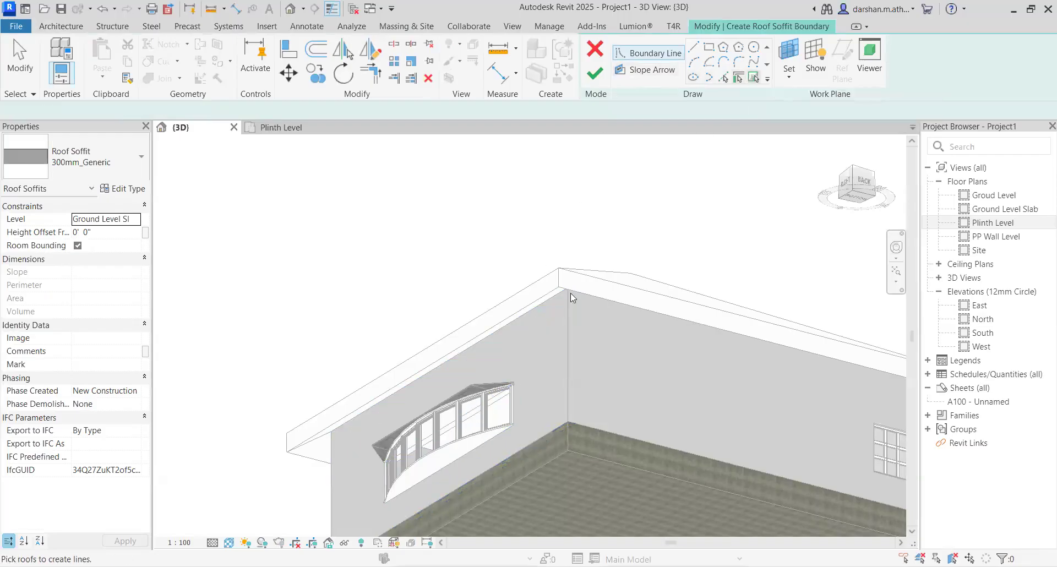
pyautogui.scroll(4, 482, 360)
pyautogui.scroll(1, 482, 361)
pyautogui.click(483, 362)
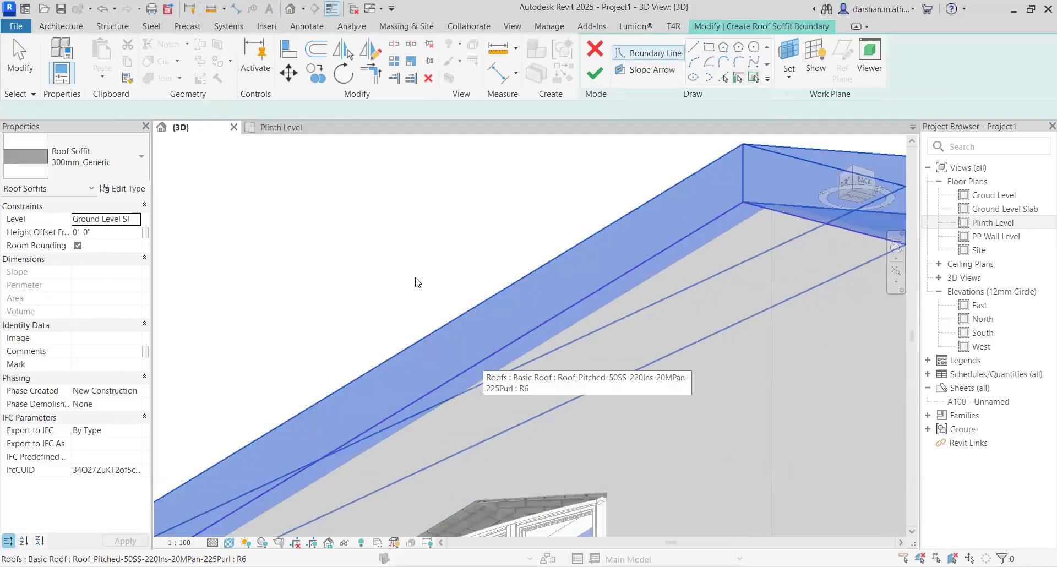
pyautogui.scroll(-6, 478, 353)
pyautogui.moveTo(456, 334)
pyautogui.keyDown('shift'); pyautogui.mouseDown(button='middle')
pyautogui.moveTo(450, 414)
pyautogui.moveTo(370, 421)
pyautogui.moveTo(358, 317)
pyautogui.moveTo(321, 314)
pyautogui.mouseUp(button='middle'); pyautogui.keyUp('shift')
pyautogui.keyDown('shift'); pyautogui.moveTo(668, 263); pyautogui.dragTo(815, 259, button='middle'); pyautogui.keyUp('shift')
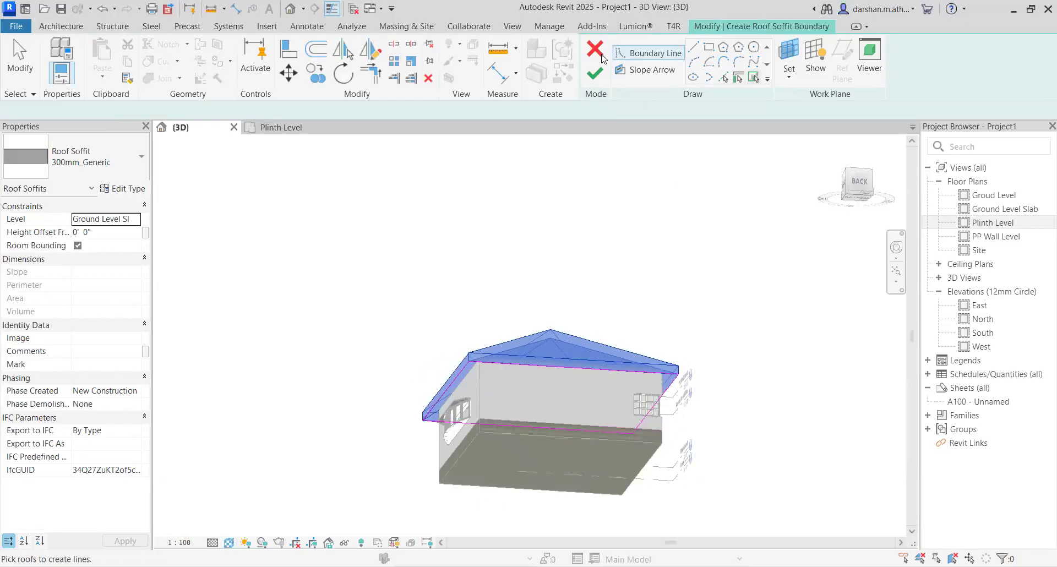
pyautogui.click(595, 74)
# Examine the new soffit under the roof overhang from below and from the front.
pyautogui.click(449, 278)
pyautogui.keyDown('shift'); pyautogui.moveTo(573, 262); pyautogui.dragTo(389, 307, button='middle'); pyautogui.keyUp('shift')
pyautogui.scroll(4, 424, 363)
pyautogui.keyDown('shift'); pyautogui.moveTo(498, 259); pyautogui.dragTo(469, 448, button='middle'); pyautogui.keyUp('shift')
pyautogui.scroll(2, 622, 252)
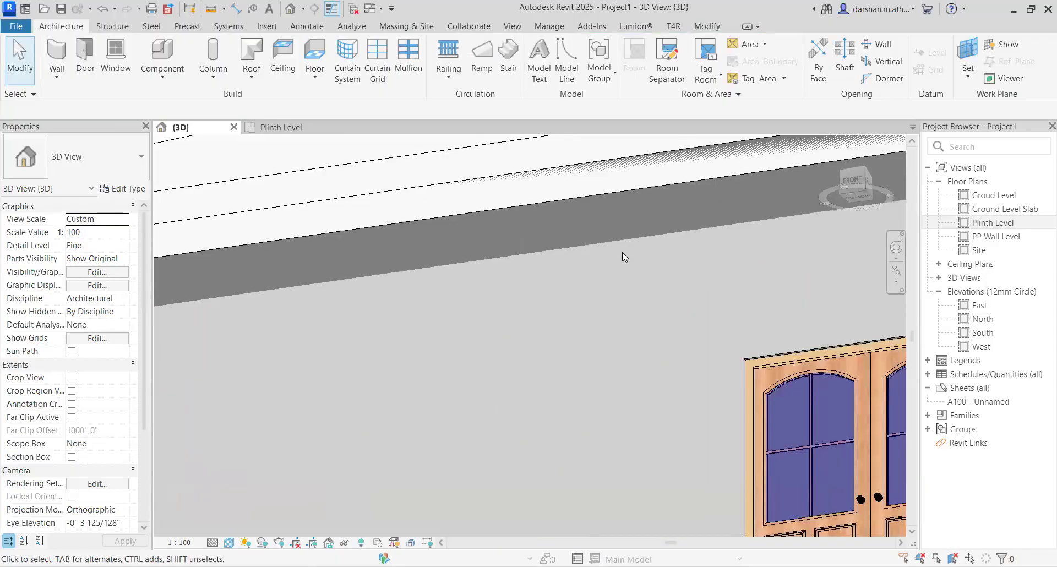
pyautogui.scroll(-5, 622, 252)
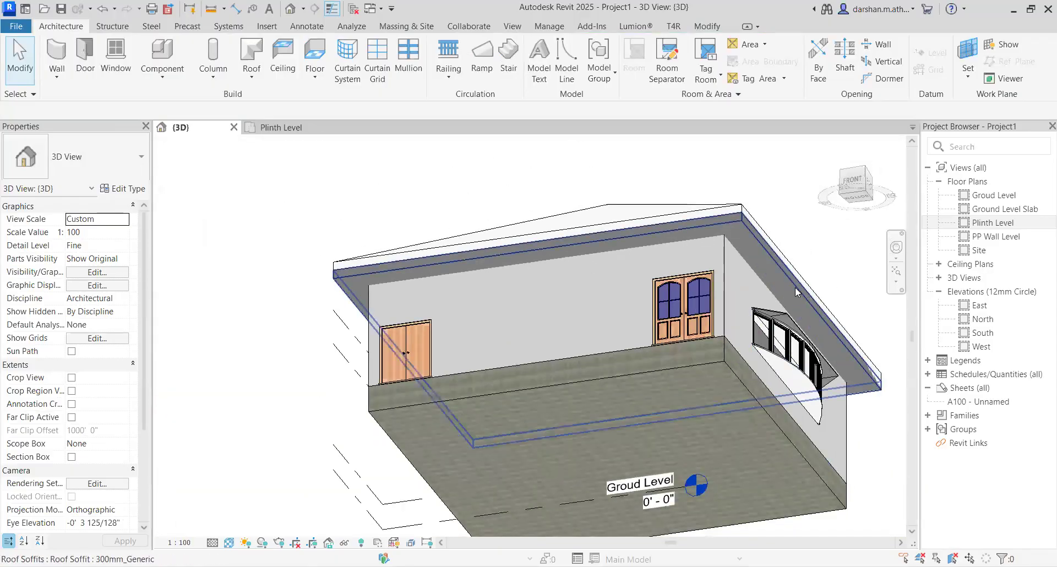
# Edit the soffit boundary, adding a rectangle offset 1' inward from the existing outline.
pyautogui.click(795, 286)
pyautogui.click(862, 180)
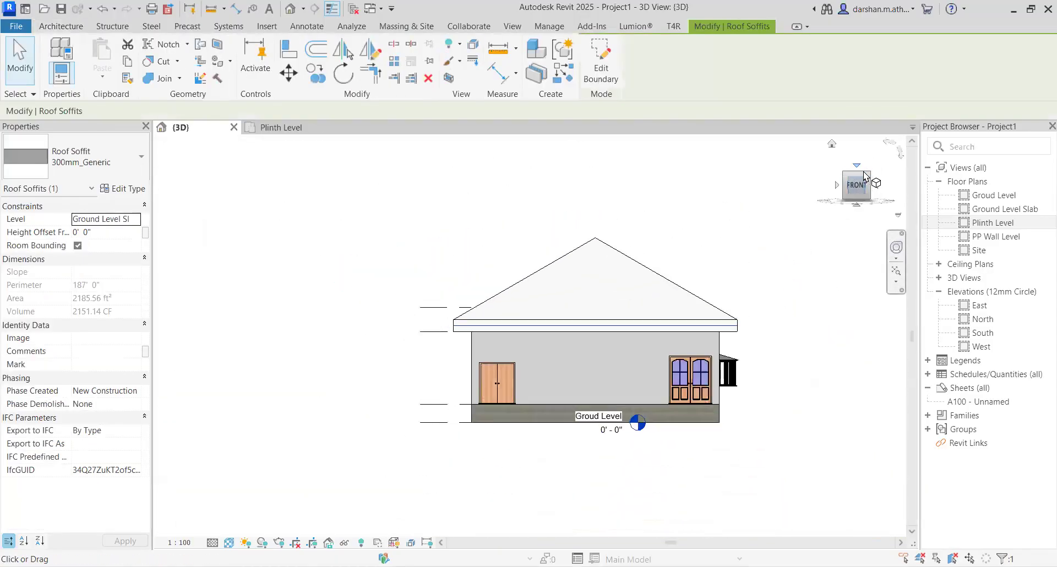
pyautogui.click(860, 172)
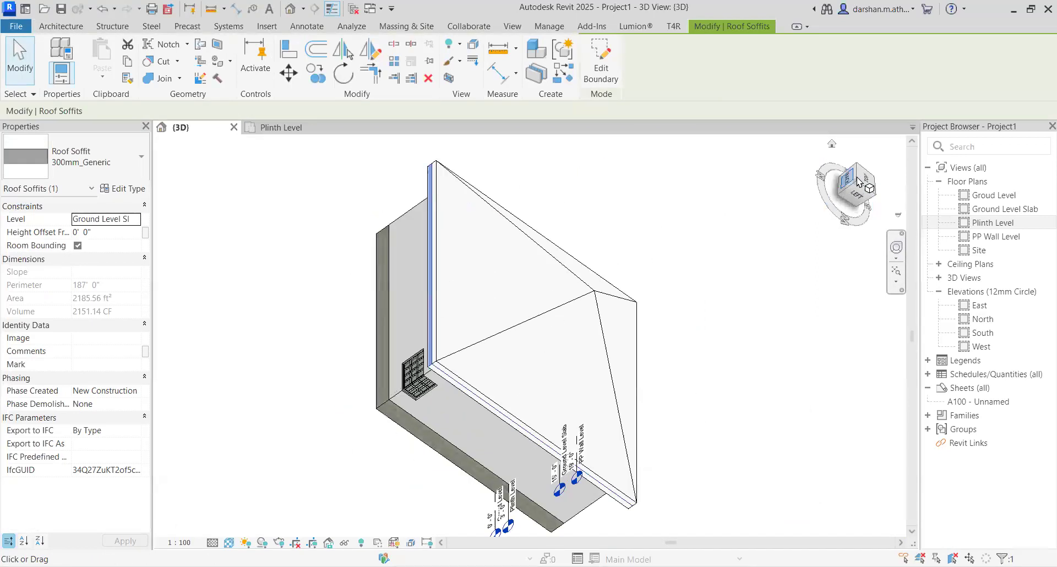
pyautogui.click(601, 63)
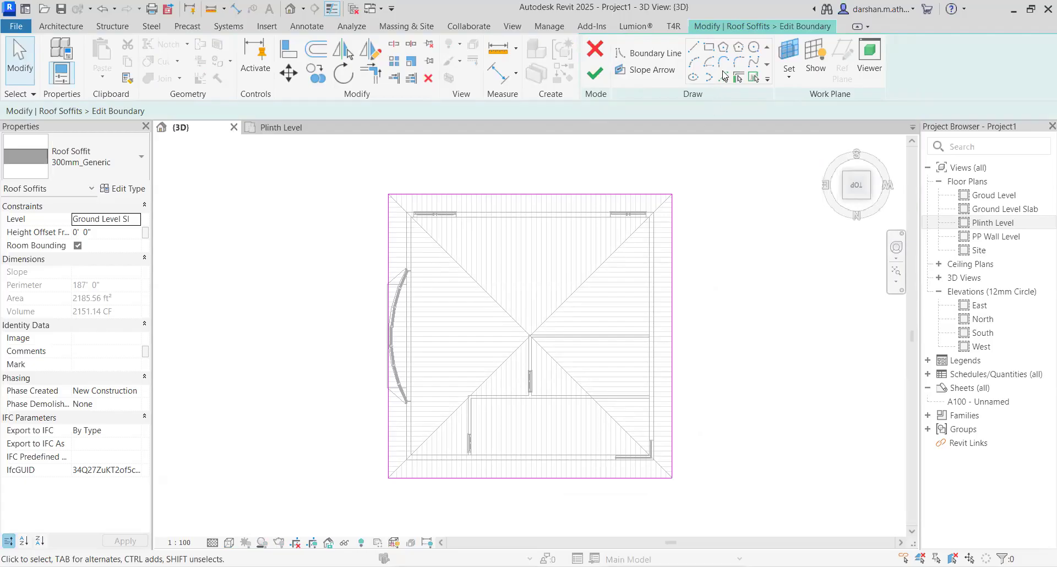
pyautogui.click(709, 47)
pyautogui.moveTo(102, 111); pyautogui.dragTo(3, 112)
pyautogui.write('1')
pyautogui.press('Return')
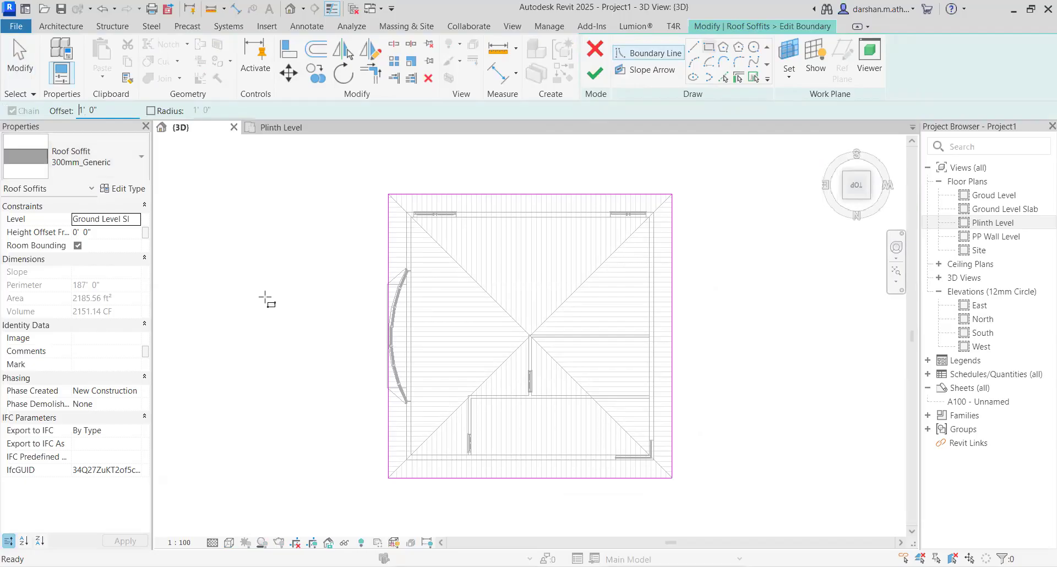
pyautogui.click(389, 194)
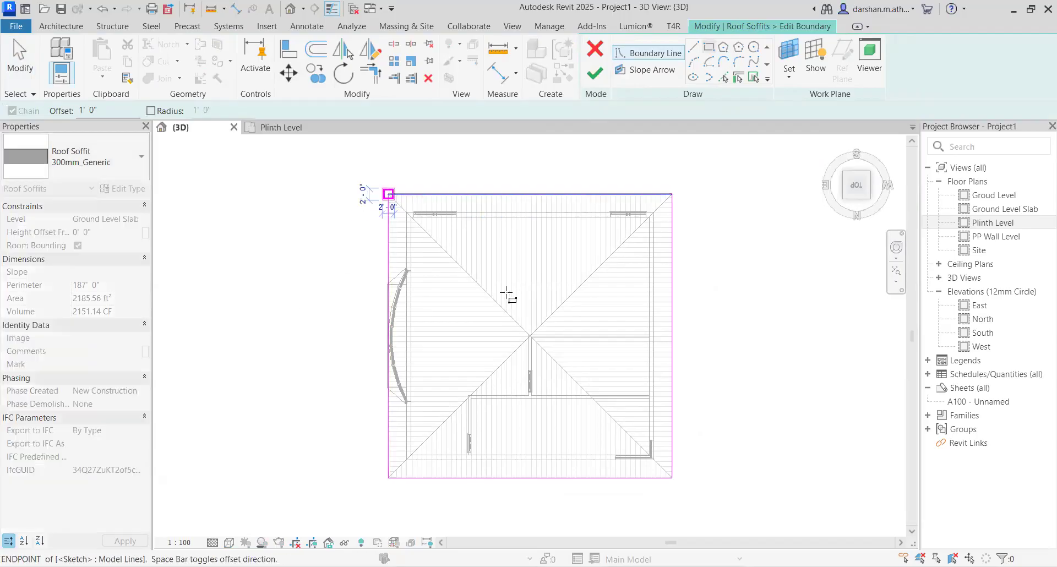
pyautogui.click(671, 477)
pyautogui.press('Escape')
pyautogui.press('Escape')
# Delete the four outer boundary lines of the soffit, keeping only the inner rectangle, and finish the sketch.
pyautogui.click(672, 478)
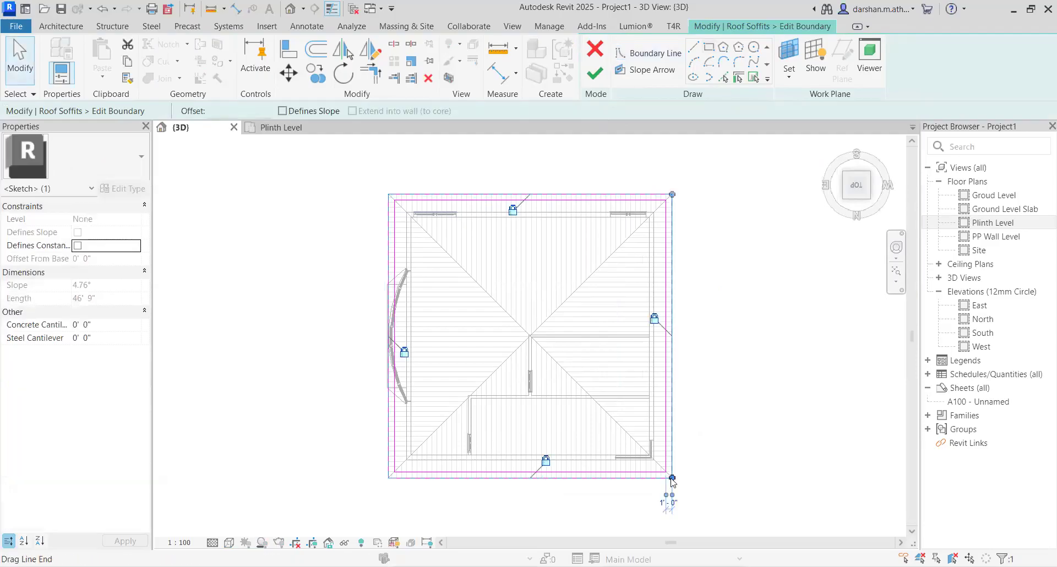
pyautogui.press('Delete')
pyautogui.click(631, 478)
pyautogui.press('Delete')
pyautogui.click(625, 194)
pyautogui.press('Escape')
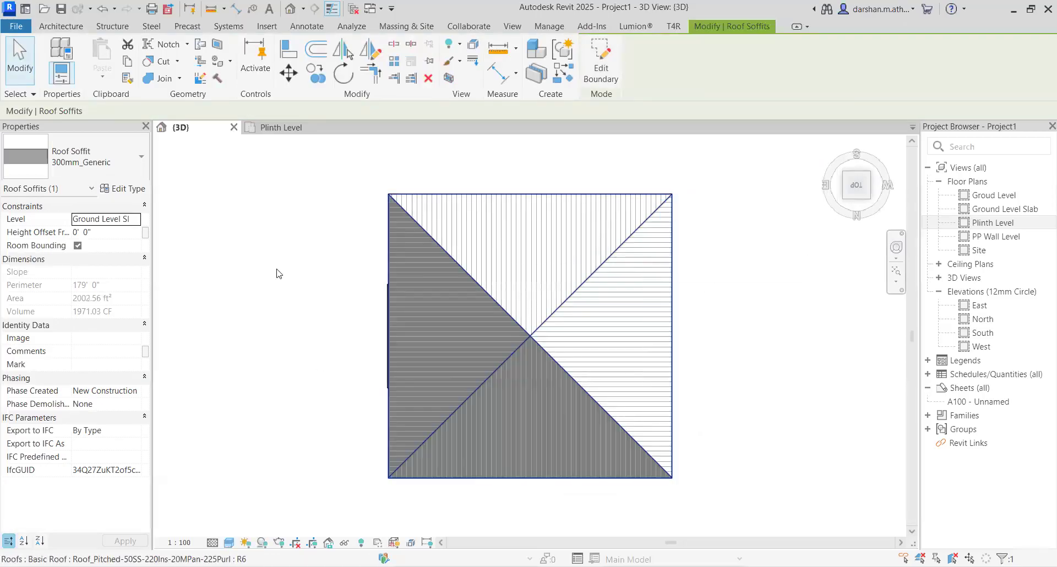
# Examine the inset soffit from below, checking its edge against the roof overhang and walls.
pyautogui.keyDown('shift'); pyautogui.moveTo(420, 395); pyautogui.dragTo(331, 295, button='middle'); pyautogui.keyUp('shift')
pyautogui.click(314, 264)
pyautogui.scroll(3, 315, 264)
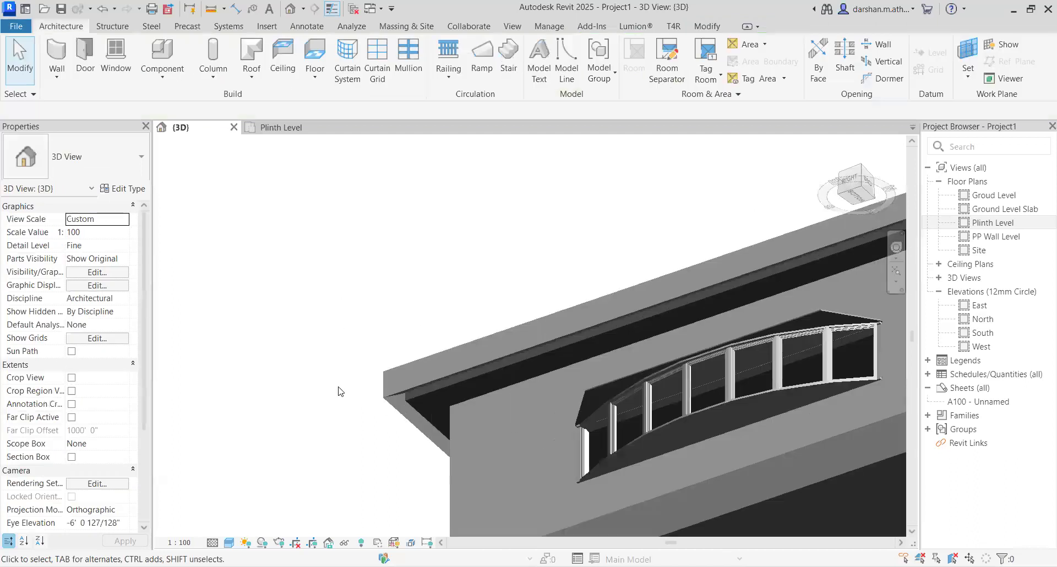
pyautogui.scroll(1, 337, 329)
pyautogui.moveTo(264, 378); pyautogui.dragTo(154, 262, button='middle')
pyautogui.scroll(2, 451, 287)
pyautogui.scroll(-2, 325, 397)
pyautogui.keyDown('shift'); pyautogui.moveTo(325, 401); pyautogui.dragTo(317, 307, button='middle'); pyautogui.keyUp('shift')
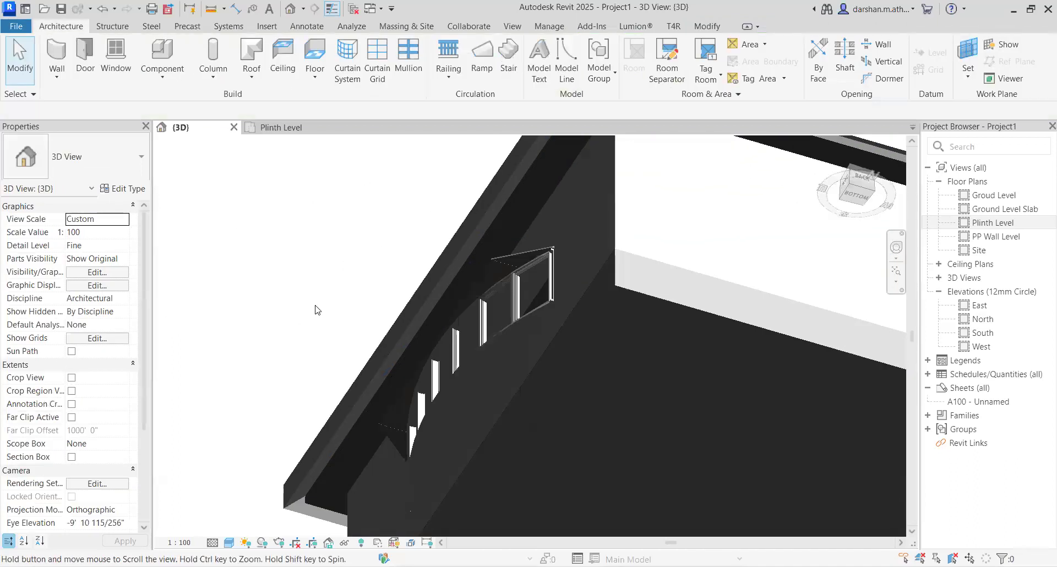
pyautogui.scroll(-5, 316, 307)
pyautogui.keyDown('shift'); pyautogui.moveTo(542, 380); pyautogui.dragTo(477, 368, button='middle'); pyautogui.keyUp('shift')
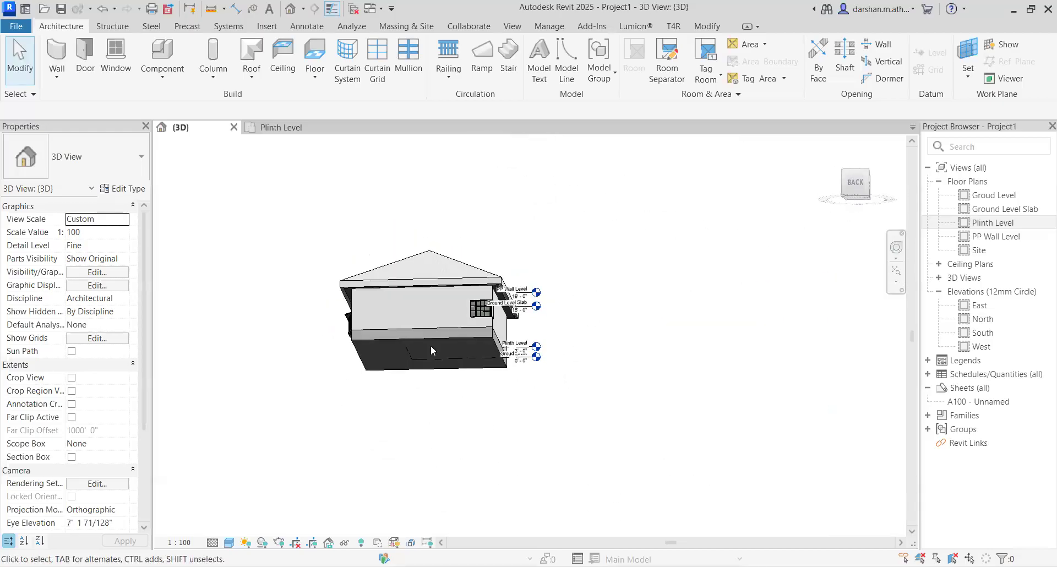
# Change the 3D view's visual style from dark shading to light, evenly lit material colours and show the front-right corner.
pyautogui.click(229, 542)
pyautogui.click(236, 514)
pyautogui.keyDown('shift'); pyautogui.moveTo(430, 414); pyautogui.dragTo(642, 415, button='middle'); pyautogui.keyUp('shift')
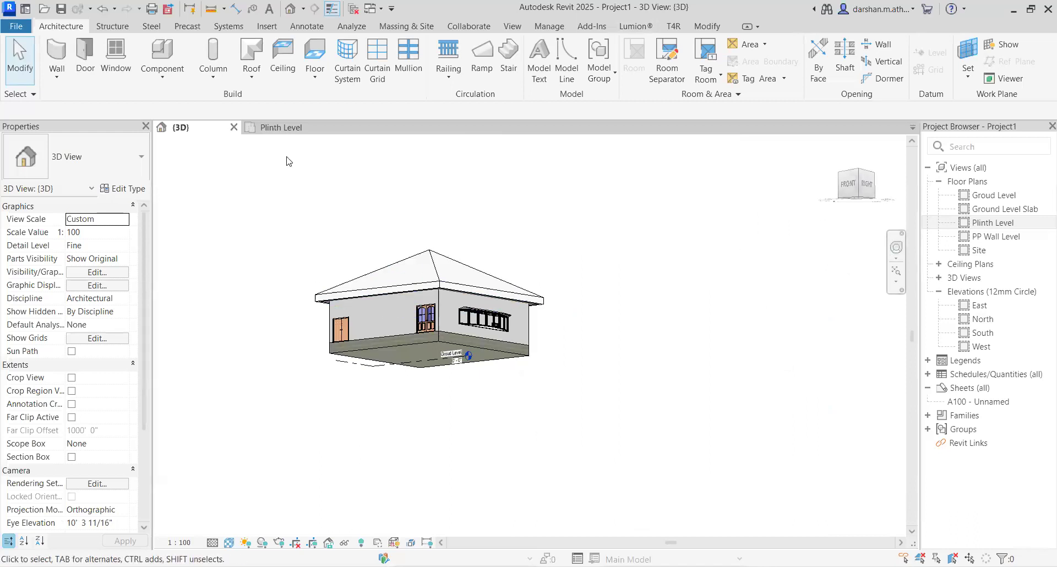
# Open the Plinth Level floor plan, start a structural column and check the column types already loaded.
pyautogui.click(282, 127)
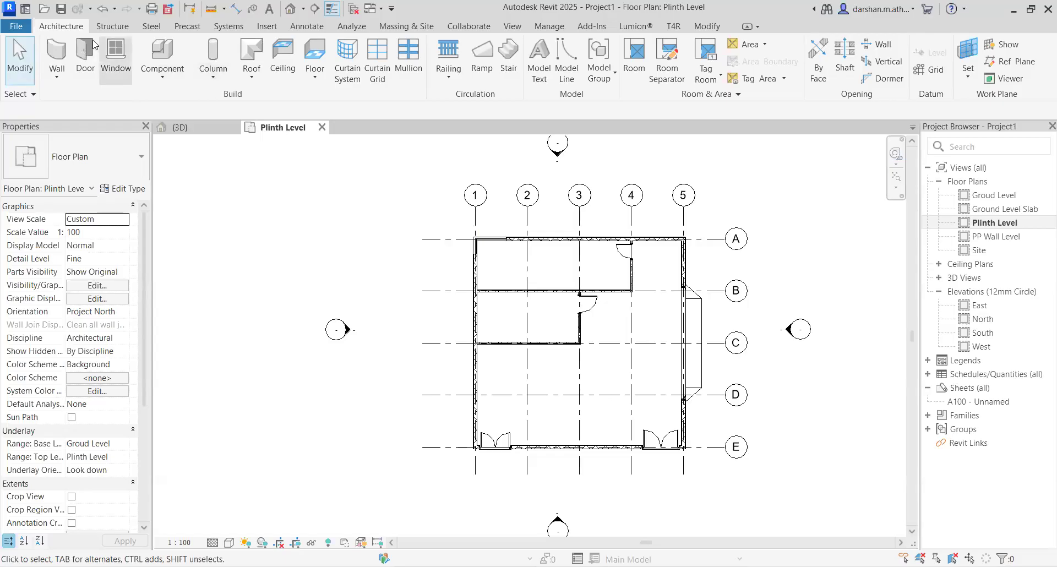
pyautogui.click(118, 26)
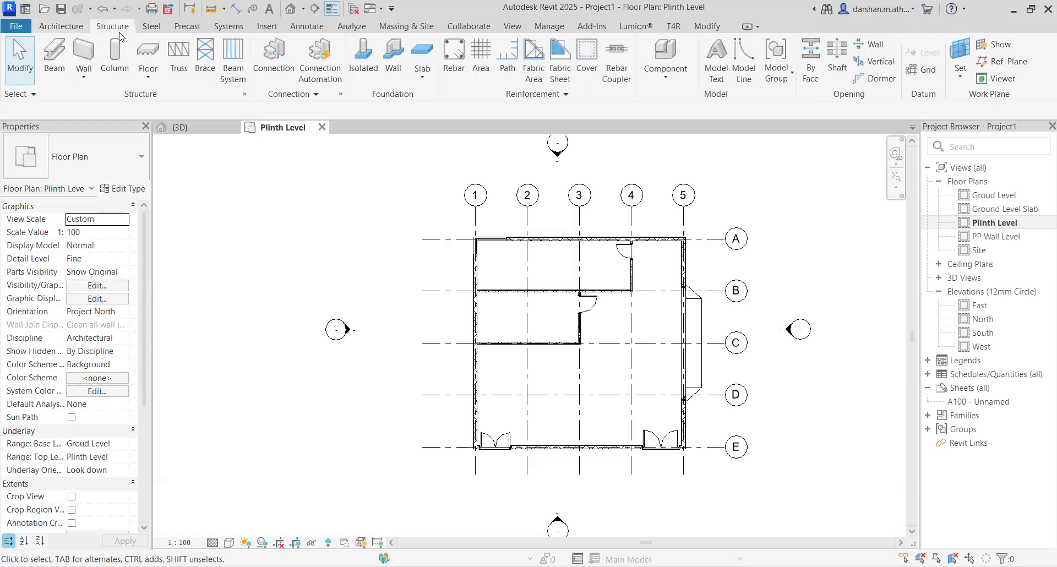
pyautogui.click(112, 77)
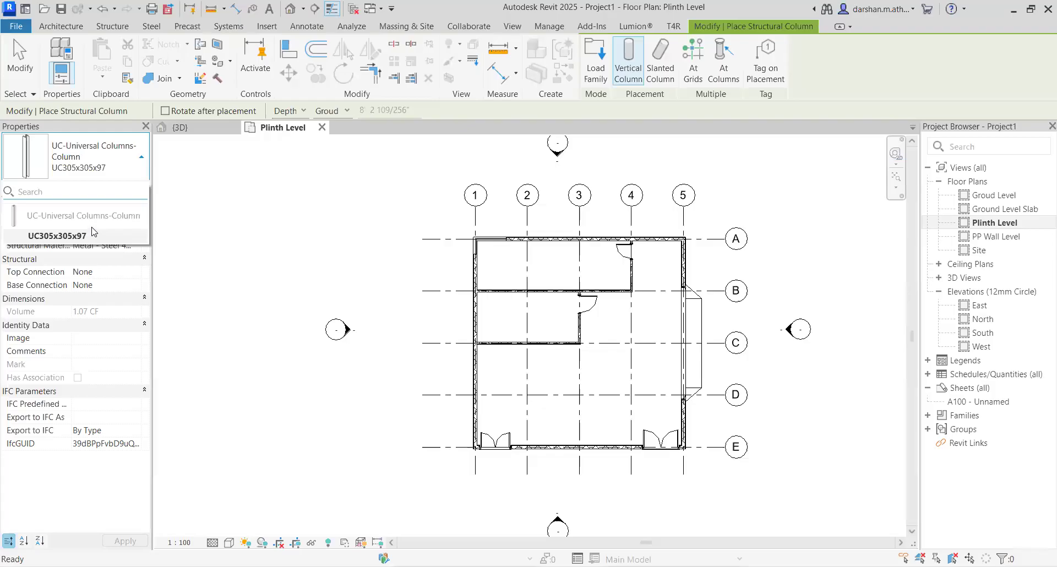
pyautogui.moveTo(95, 222)
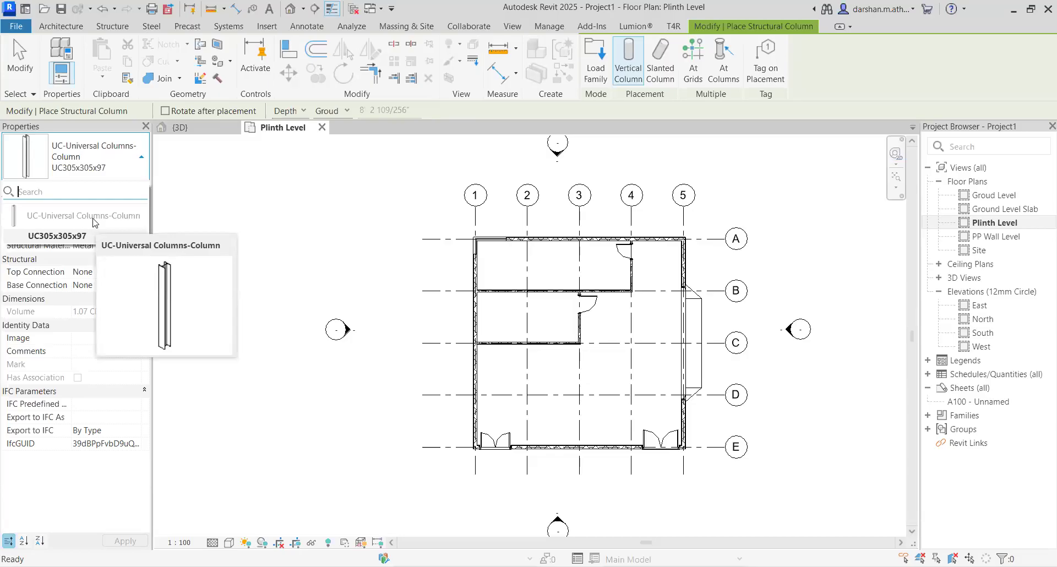
# Load the Square.rfa column family from the Structural, Columns, Concrete folder of the Revit Metric Library.
pyautogui.click(602, 70)
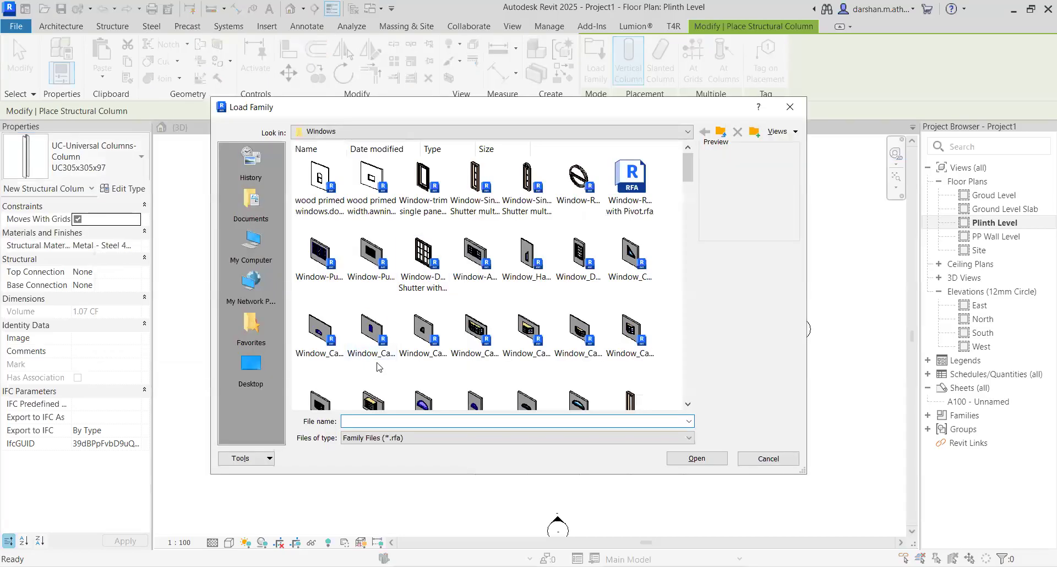
pyautogui.scroll(-2, 382, 361)
pyautogui.click(721, 132)
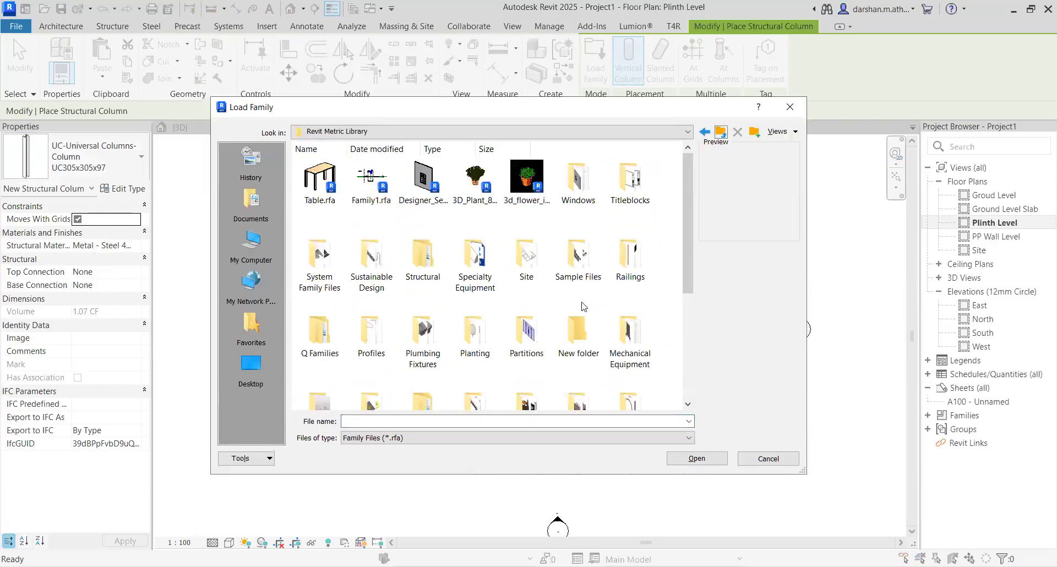
pyautogui.scroll(-3, 584, 307)
pyautogui.scroll(3, 583, 341)
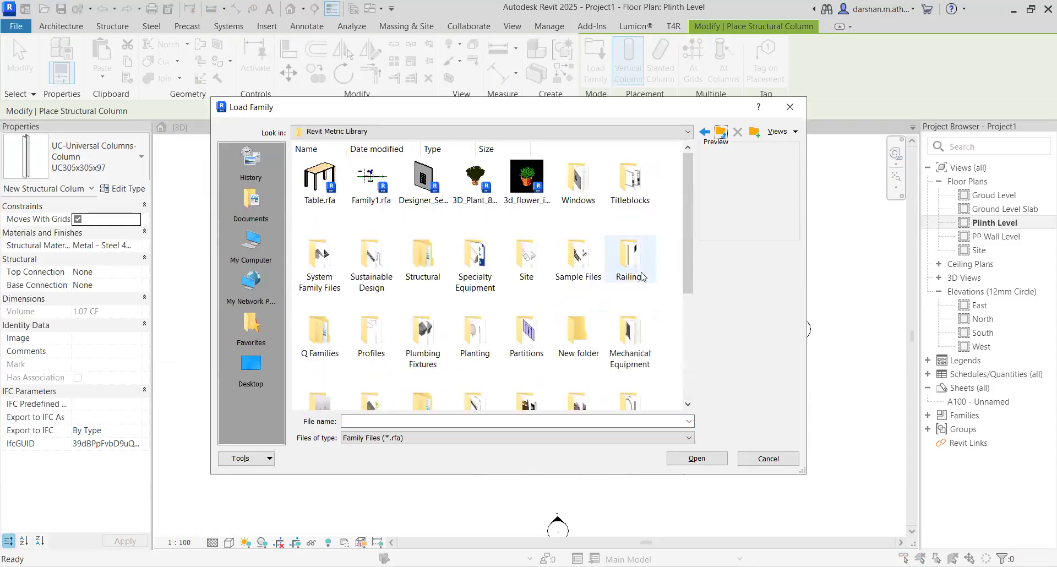
pyautogui.scroll(-3, 642, 276)
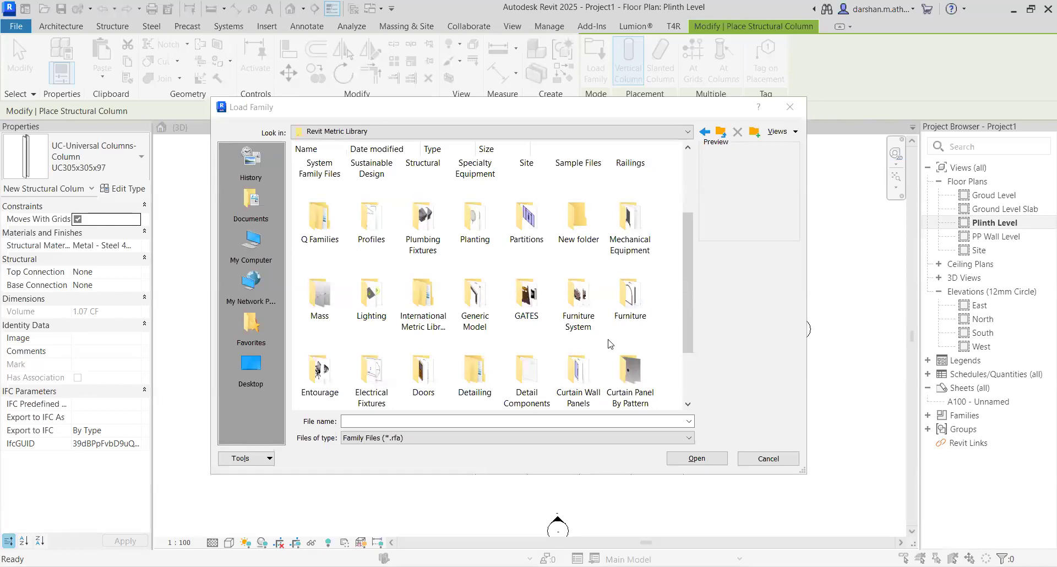
pyautogui.scroll(-2, 610, 345)
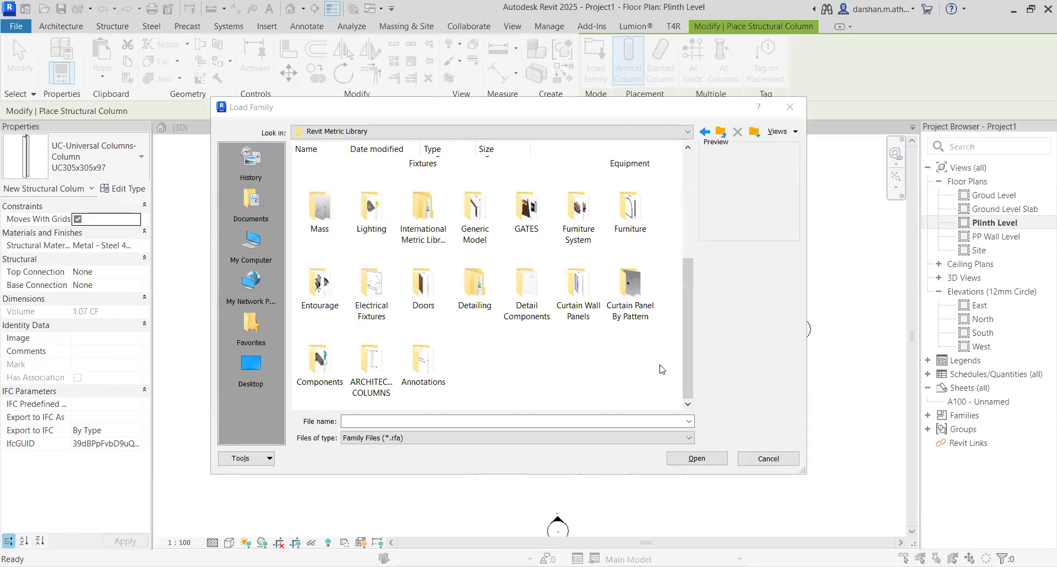
pyautogui.scroll(2, 664, 369)
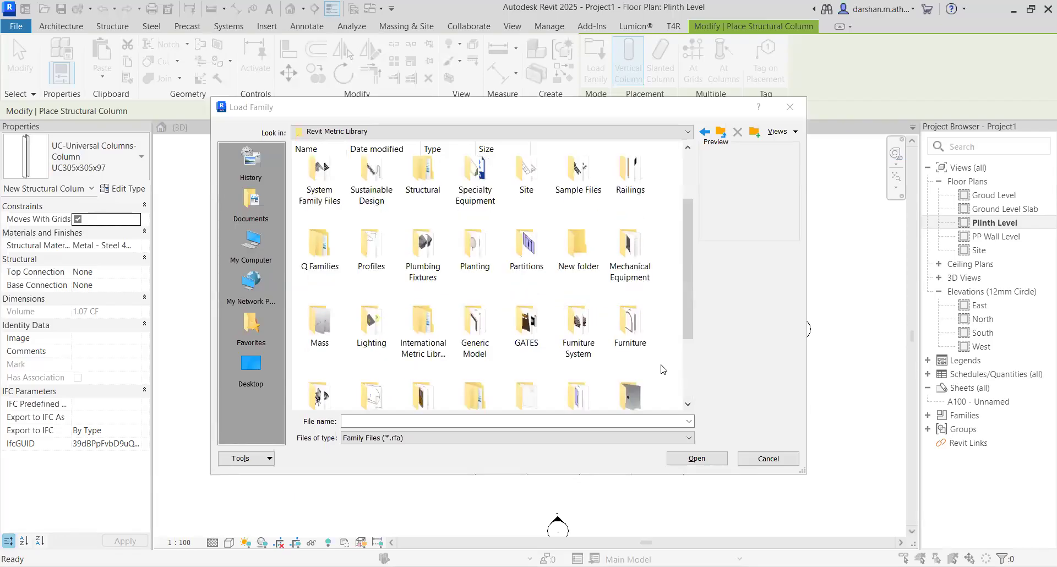
pyautogui.scroll(1, 664, 370)
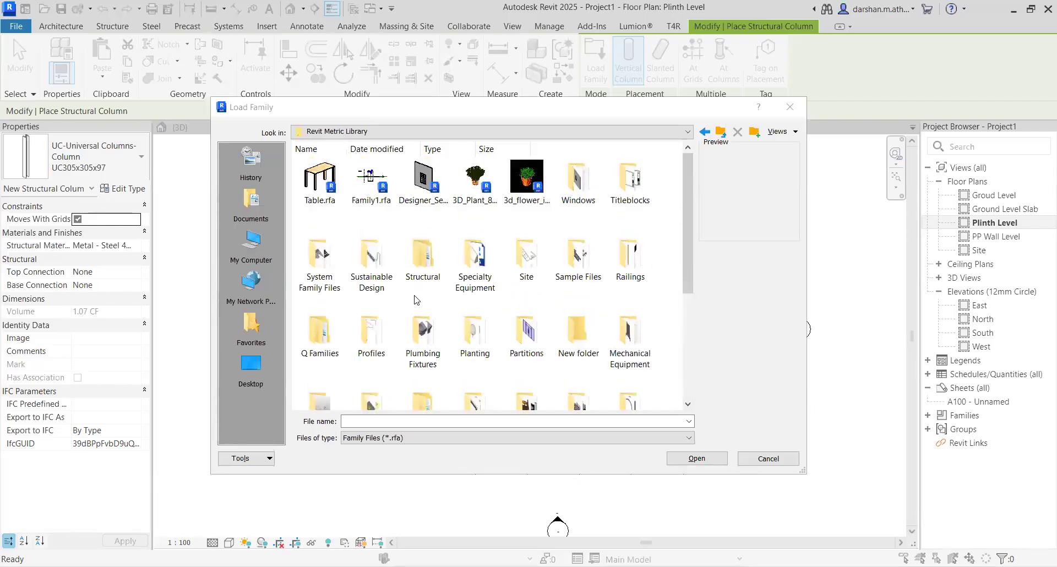
pyautogui.doubleClick(421, 259)
pyautogui.doubleClick(470, 199)
pyautogui.doubleClick(469, 214)
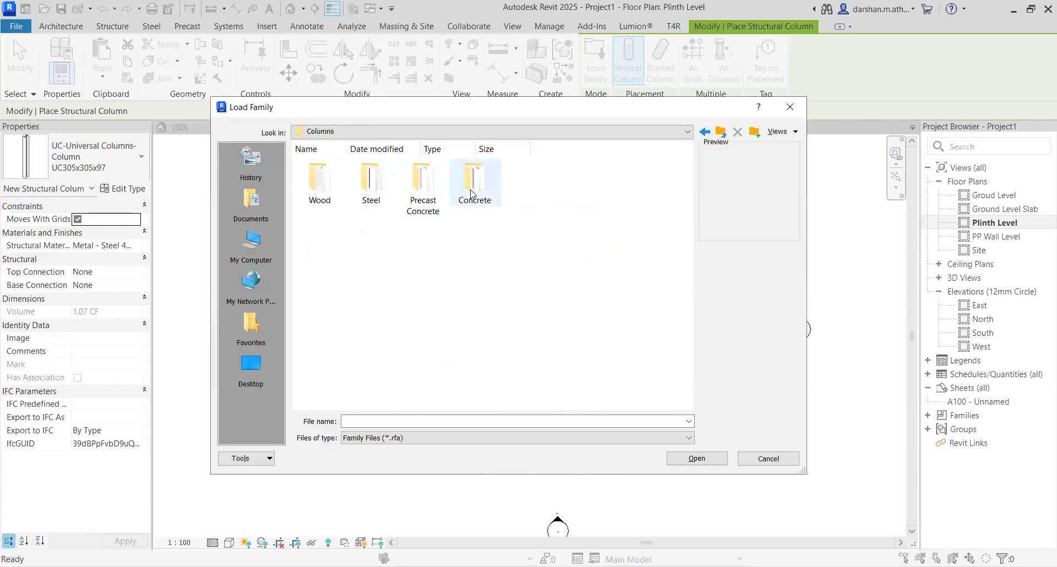
pyautogui.click(330, 187)
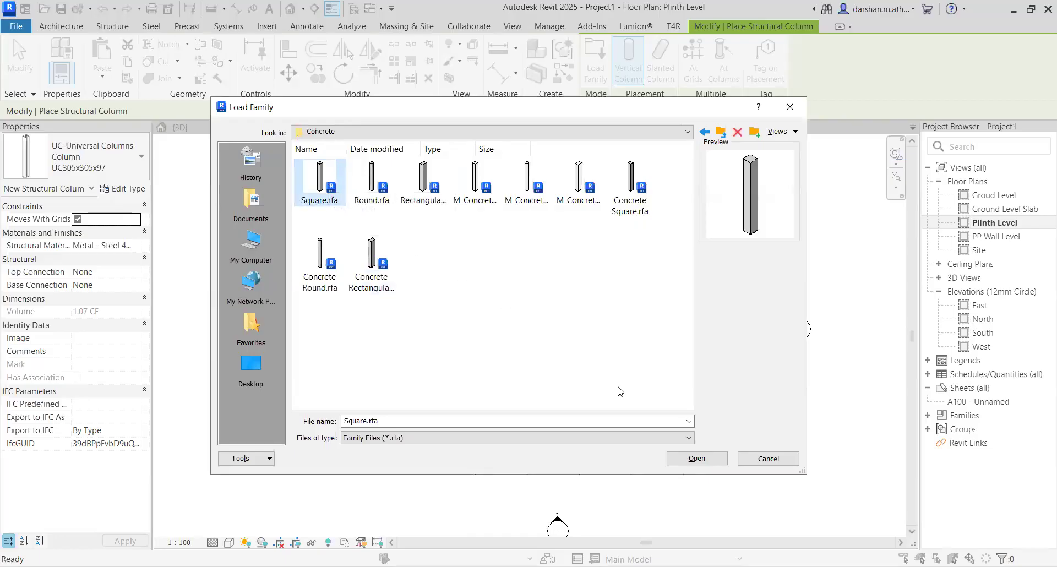
pyautogui.click(716, 462)
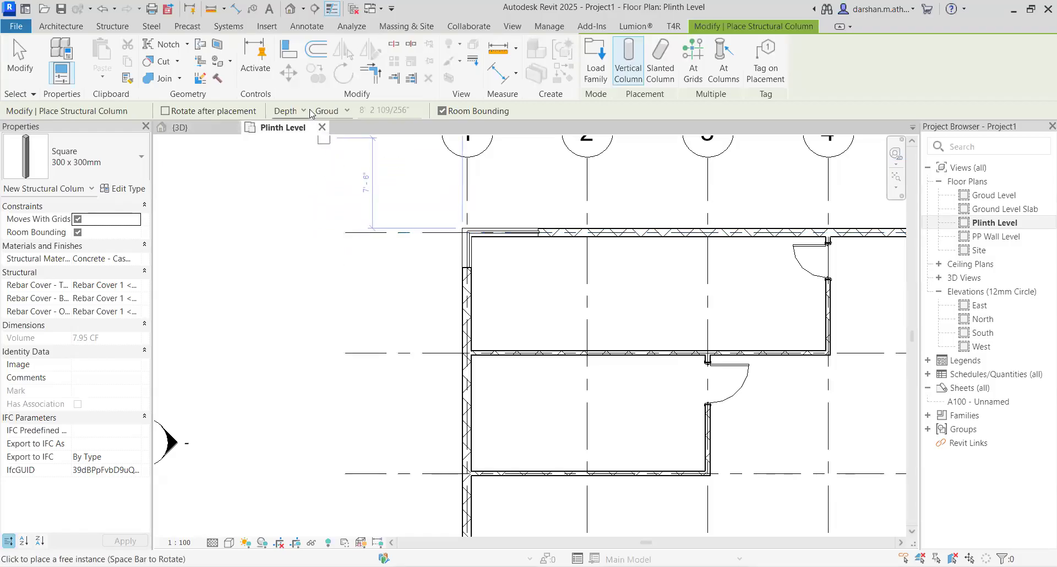
# Set column placement to Height and place 300 x 300mm square columns on grid A, outside the walls at grids 1 and 5.
pyautogui.click(289, 111)
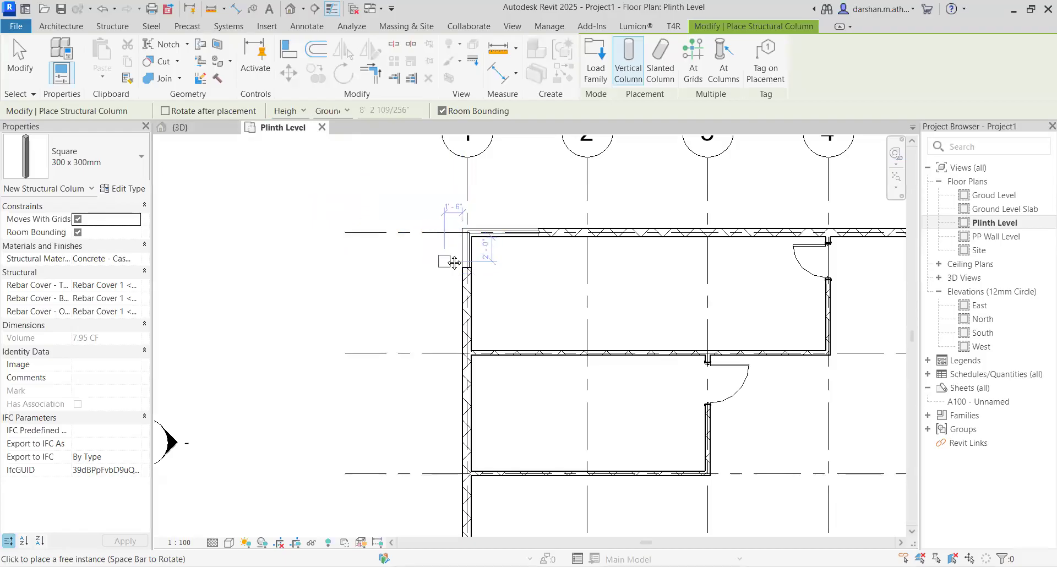
pyautogui.moveTo(444, 252); pyautogui.dragTo(425, 302, button='middle')
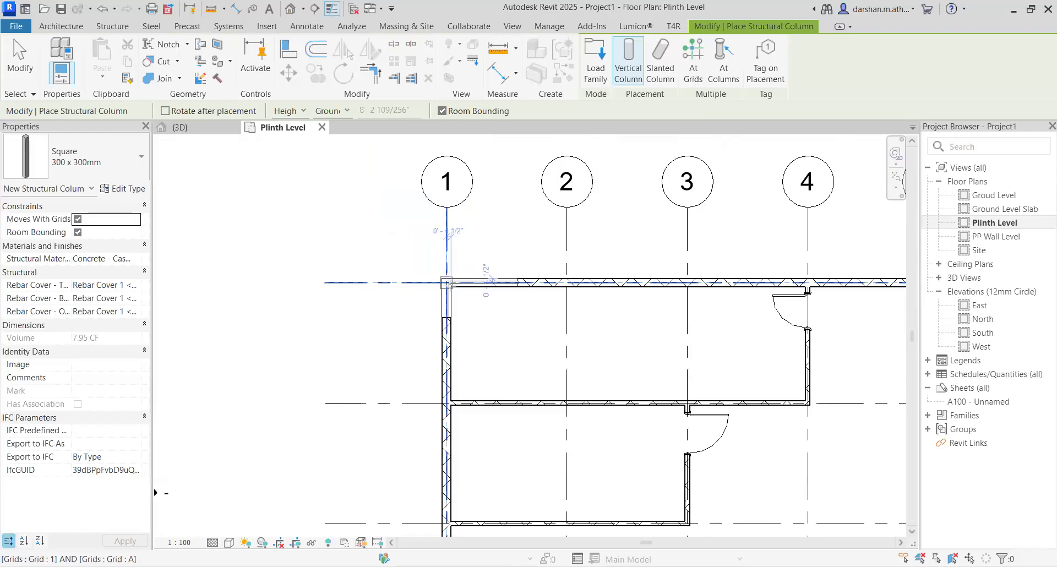
pyautogui.moveTo(694, 309); pyautogui.dragTo(401, 392, button='middle')
pyautogui.click(662, 368)
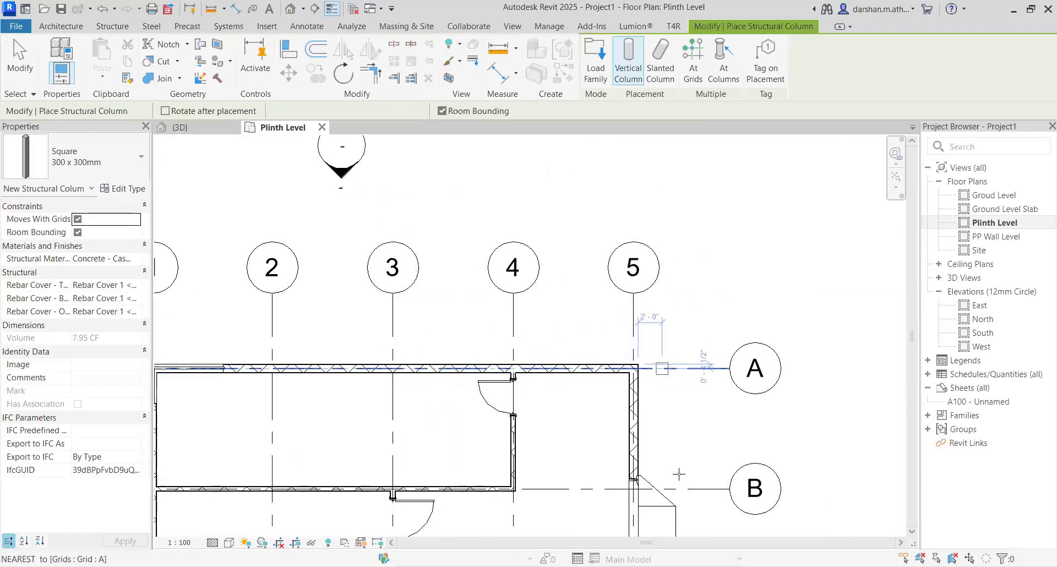
# Place square columns on grids B, C, D and E, just outside the wall along grid 5.
pyautogui.moveTo(669, 473); pyautogui.dragTo(653, 361, button='middle')
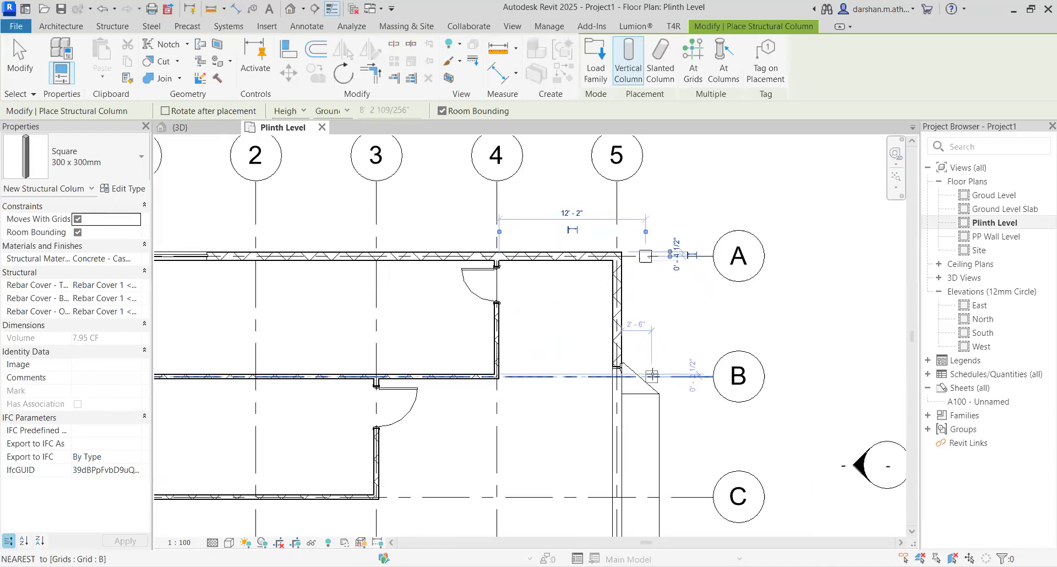
pyautogui.click(652, 375)
pyautogui.moveTo(659, 435); pyautogui.dragTo(644, 268, button='middle')
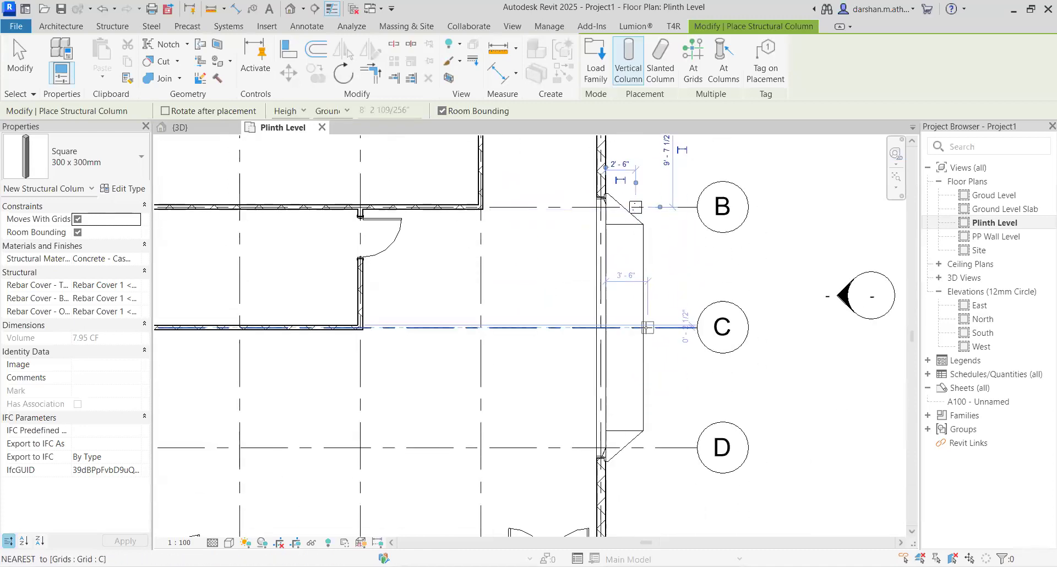
pyautogui.click(641, 328)
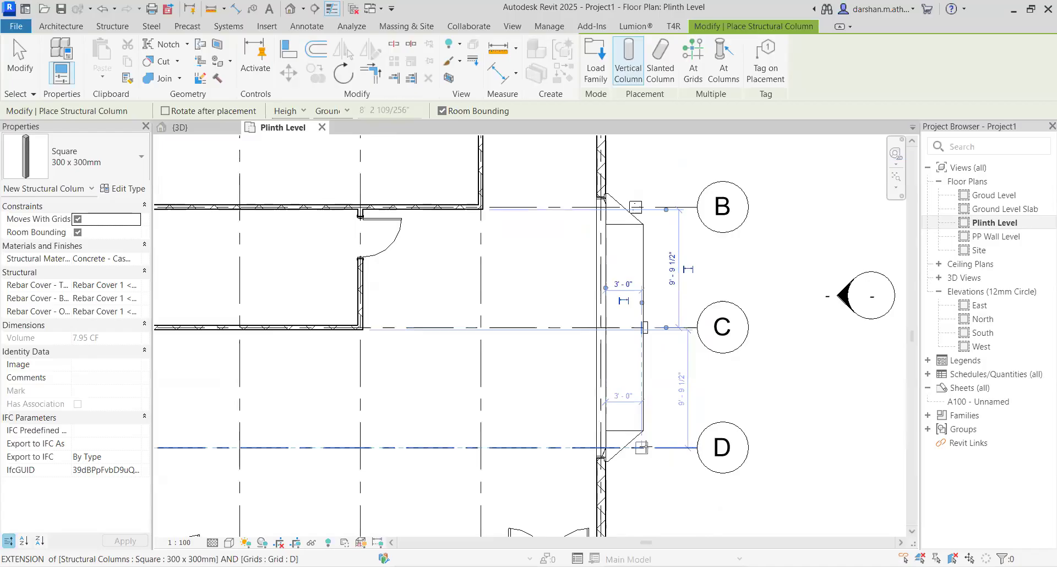
pyautogui.click(634, 489)
pyautogui.moveTo(634, 488); pyautogui.dragTo(641, 215, button='middle')
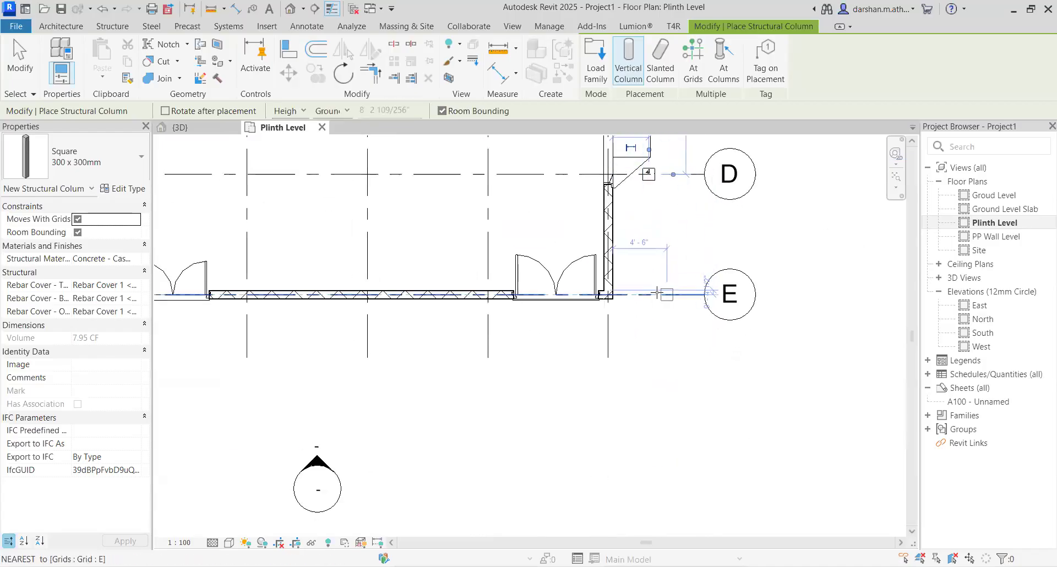
pyautogui.click(655, 323)
# Place a square column on grid E outside the wall at grid 1, and finish placing columns.
pyautogui.scroll(-5, 585, 359)
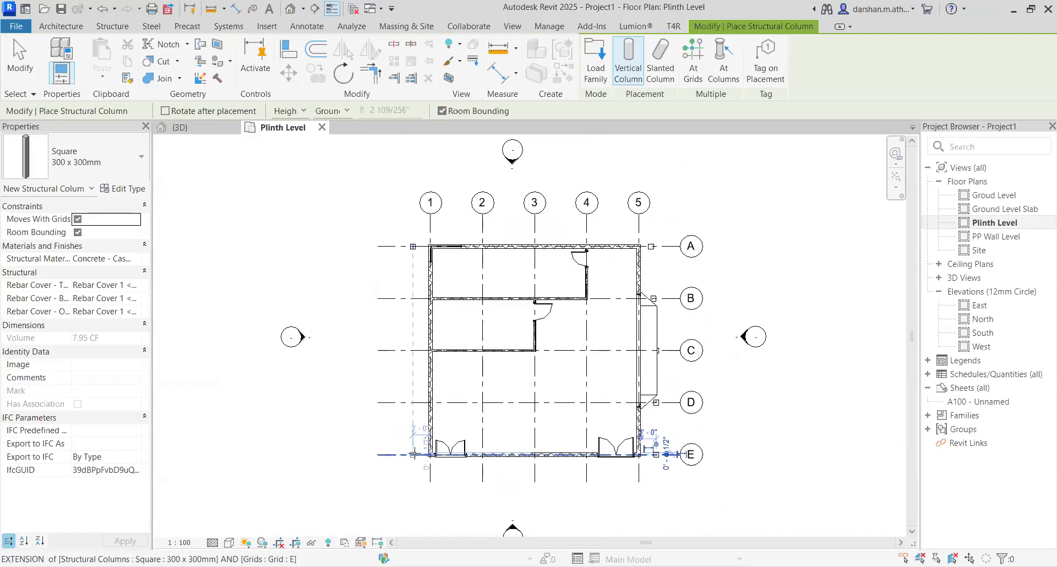
pyautogui.click(417, 455)
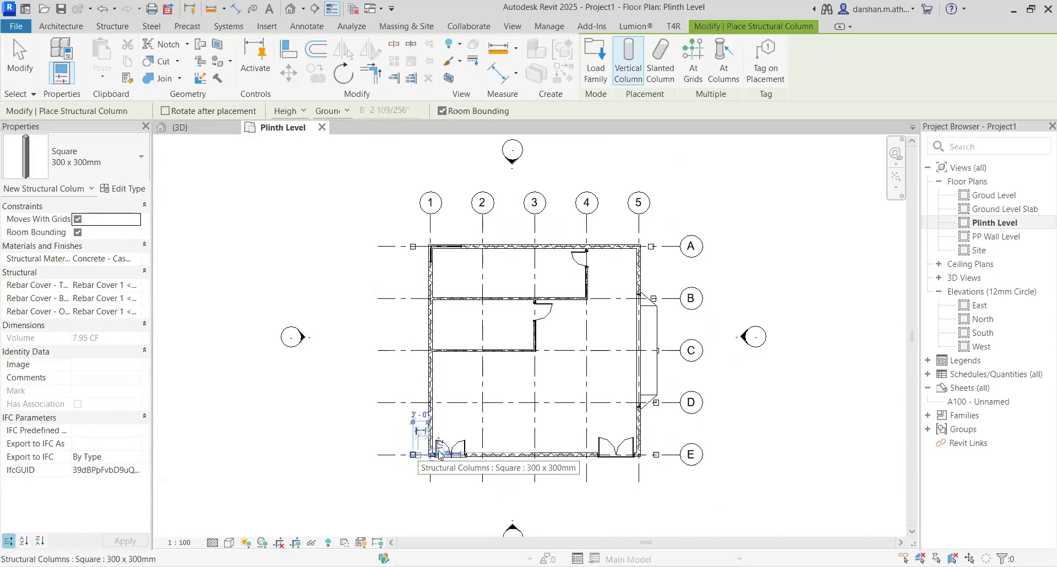
pyautogui.press('Escape')
pyautogui.press('Escape')
# Select the five columns beyond grid 5 and nudge them together about 2' away from the house.
pyautogui.moveTo(628, 216); pyautogui.dragTo(671, 479)
pyautogui.press('Right')
pyautogui.press('Right')
pyautogui.press('Right')
pyautogui.press('Right')
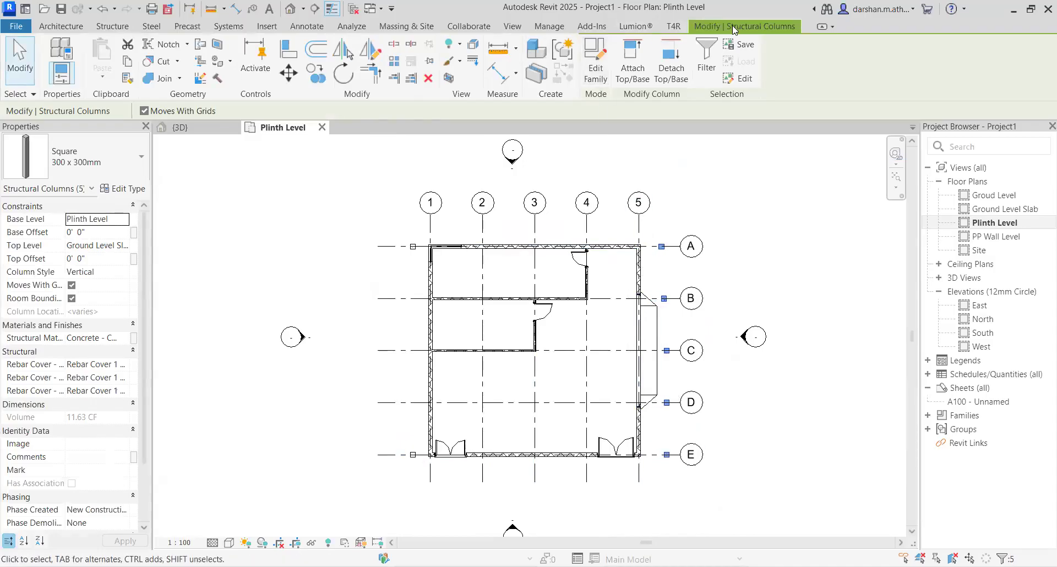
# Mirror the five selected columns about an axis drawn along grid 3, keeping the originals.
pyautogui.click(369, 56)
pyautogui.click(534, 231)
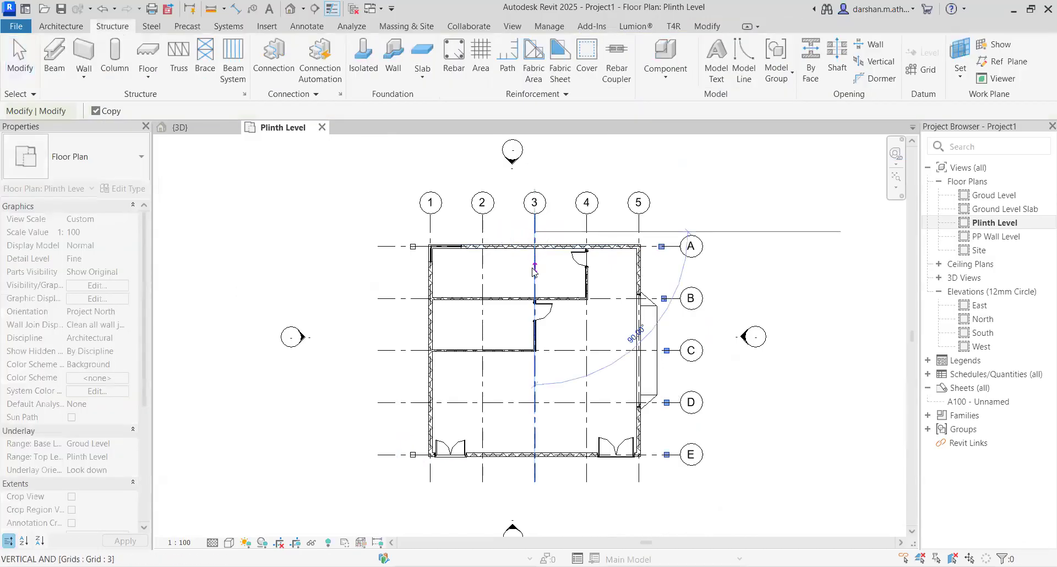
pyautogui.click(534, 269)
pyautogui.press('Escape')
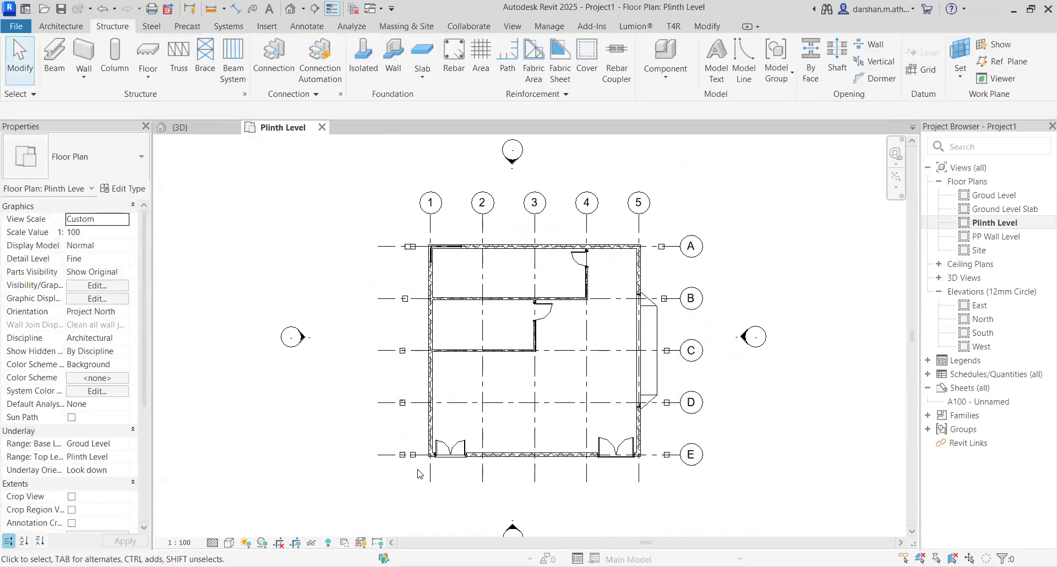
# Delete the two extra columns nearest the wall at grid 1, on grids E and A.
pyautogui.scroll(3, 421, 474)
pyautogui.click(413, 455)
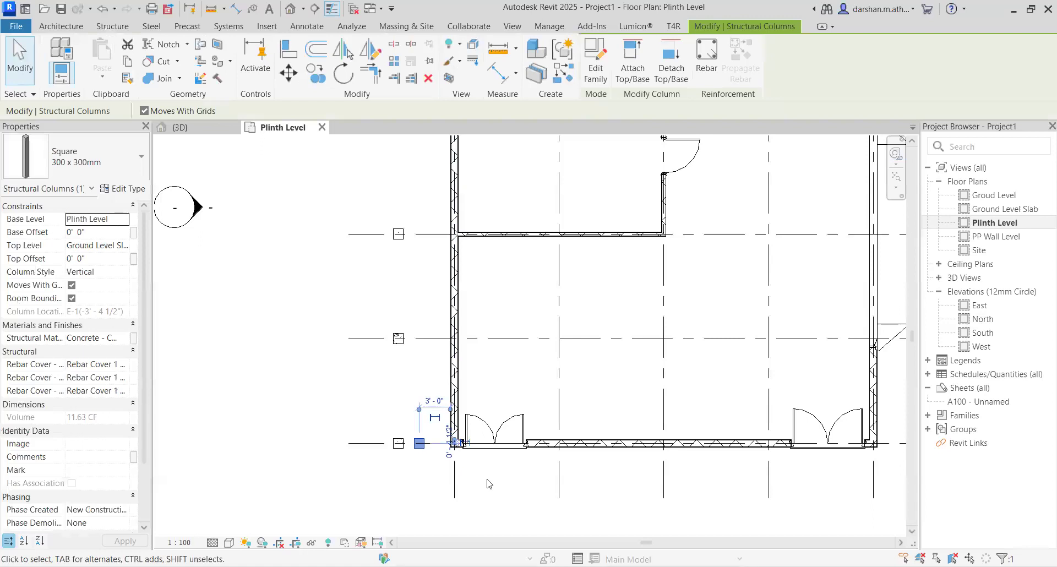
pyautogui.press('Escape')
pyautogui.scroll(-3, 490, 485)
pyautogui.scroll(3, 454, 226)
pyautogui.click(443, 219)
pyautogui.press('Delete')
pyautogui.scroll(-2, 419, 279)
pyautogui.moveTo(510, 199); pyautogui.dragTo(446, 139, button='middle')
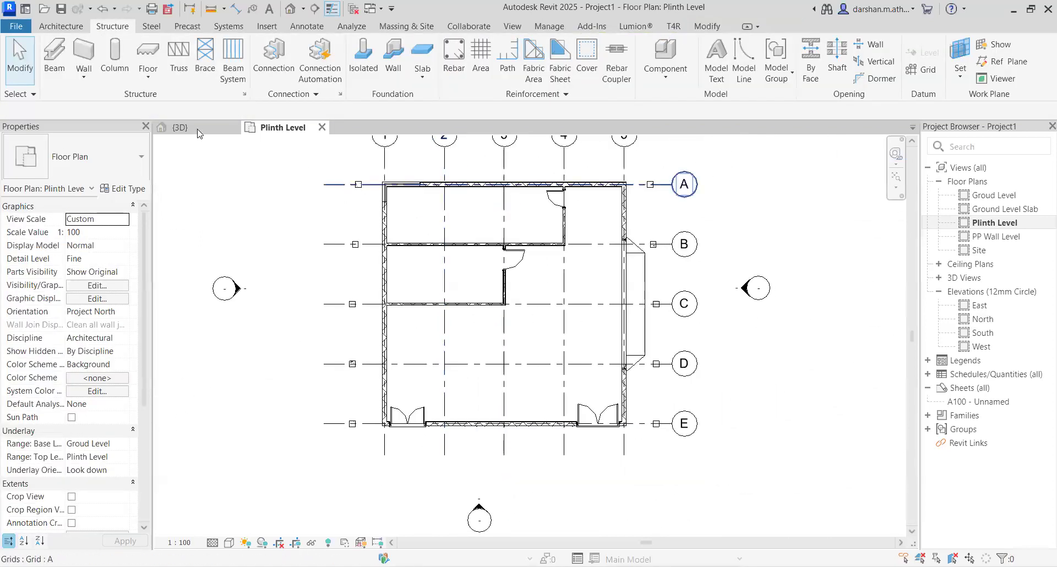
# Inspect the columns in the 3D view from both sides of the house, checking how they meet the roof overhang and plinth.
pyautogui.click(199, 128)
pyautogui.keyDown('shift'); pyautogui.moveTo(461, 440); pyautogui.dragTo(287, 351, button='middle'); pyautogui.keyUp('shift')
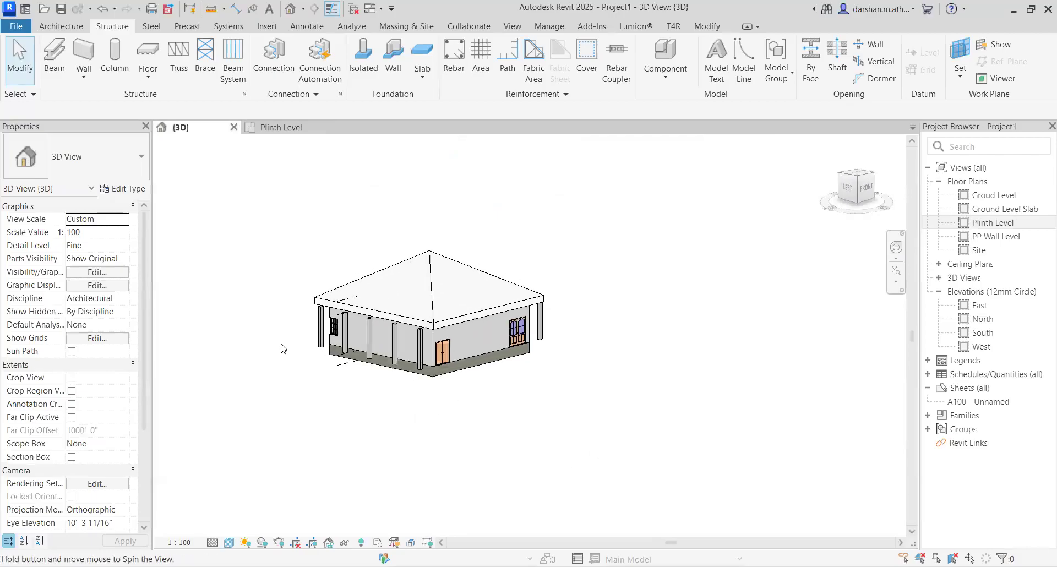
pyautogui.scroll(8, 288, 347)
pyautogui.moveTo(358, 391); pyautogui.dragTo(314, 438, button='middle')
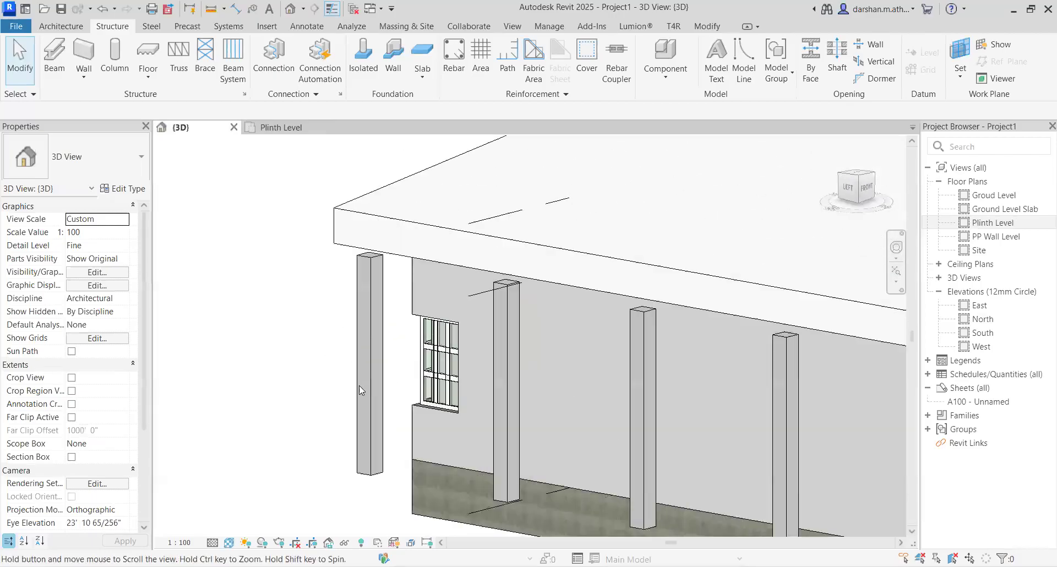
pyautogui.click(369, 385)
pyautogui.click(507, 443)
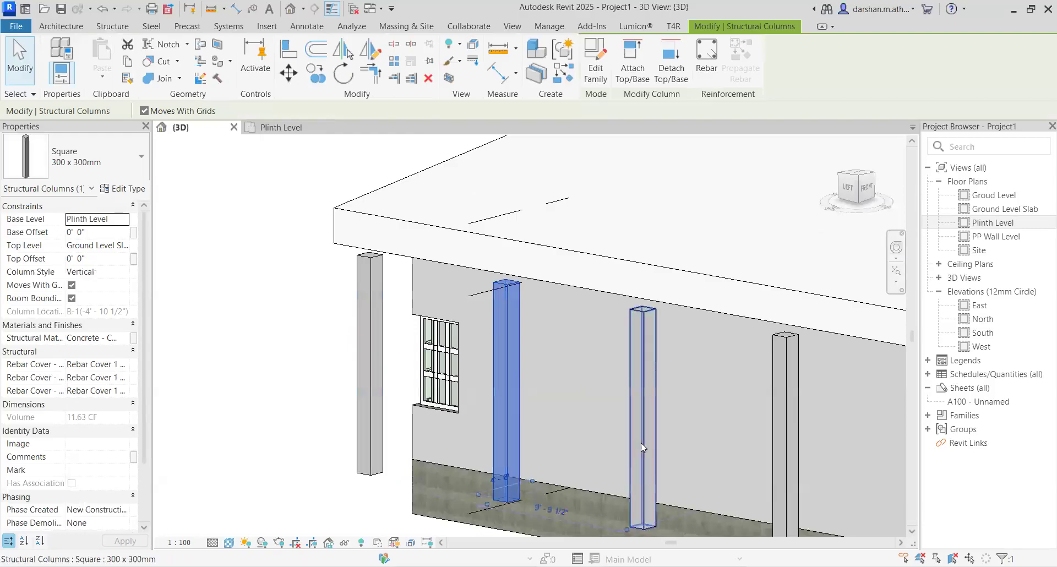
pyautogui.click(642, 443)
pyautogui.scroll(-3, 642, 443)
pyautogui.keyDown('shift'); pyautogui.moveTo(590, 498); pyautogui.dragTo(494, 502, button='middle'); pyautogui.keyUp('shift')
pyautogui.moveTo(424, 461); pyautogui.dragTo(279, 428, button='middle')
pyautogui.click(860, 175)
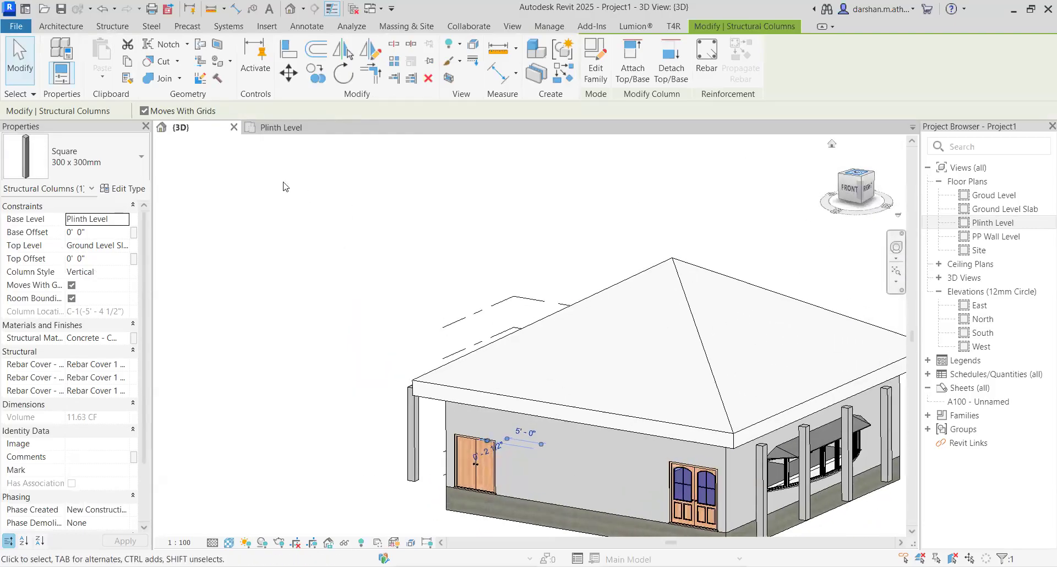
# Open the Plinth Level floor plan showing the columns on both sides of the house.
pyautogui.click(298, 129)
pyautogui.scroll(4, 376, 298)
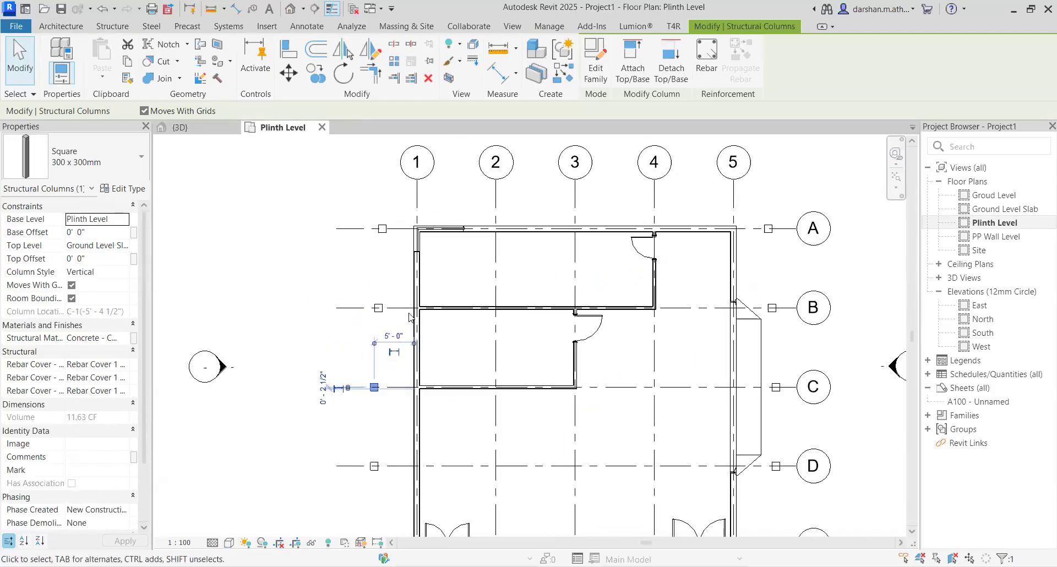
pyautogui.click(79, 27)
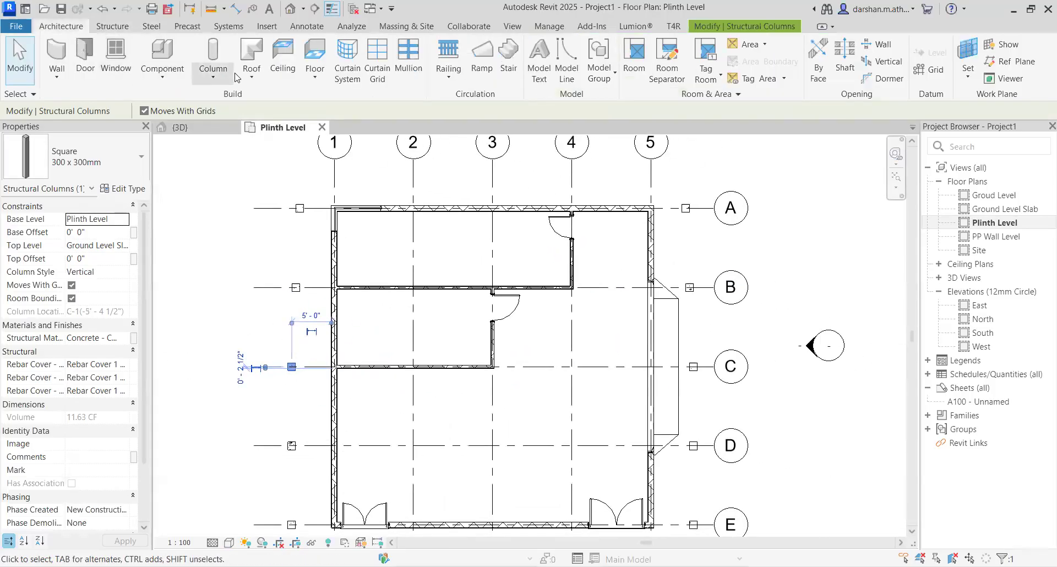
pyautogui.click(108, 27)
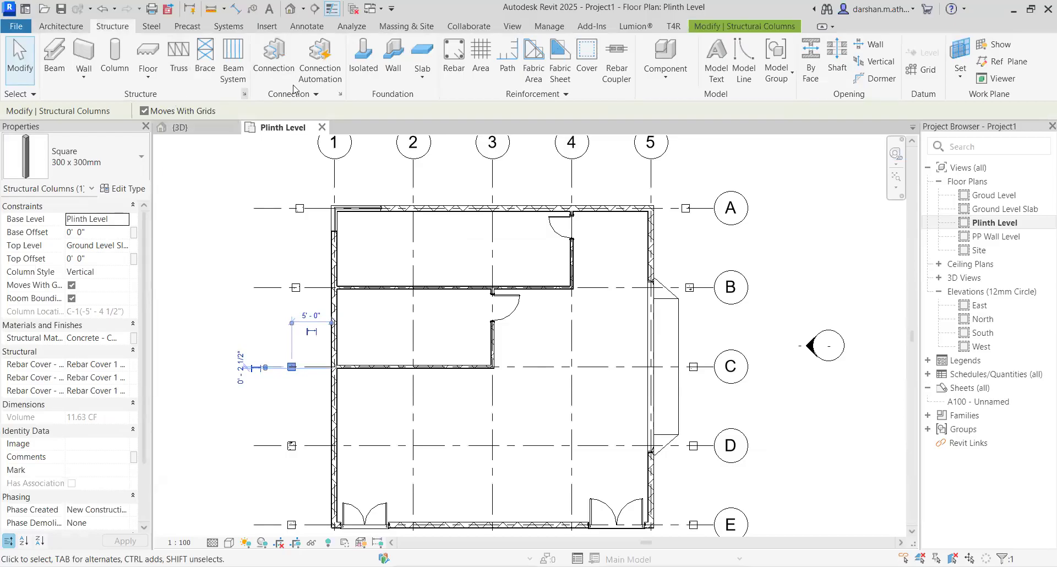
pyautogui.click(364, 70)
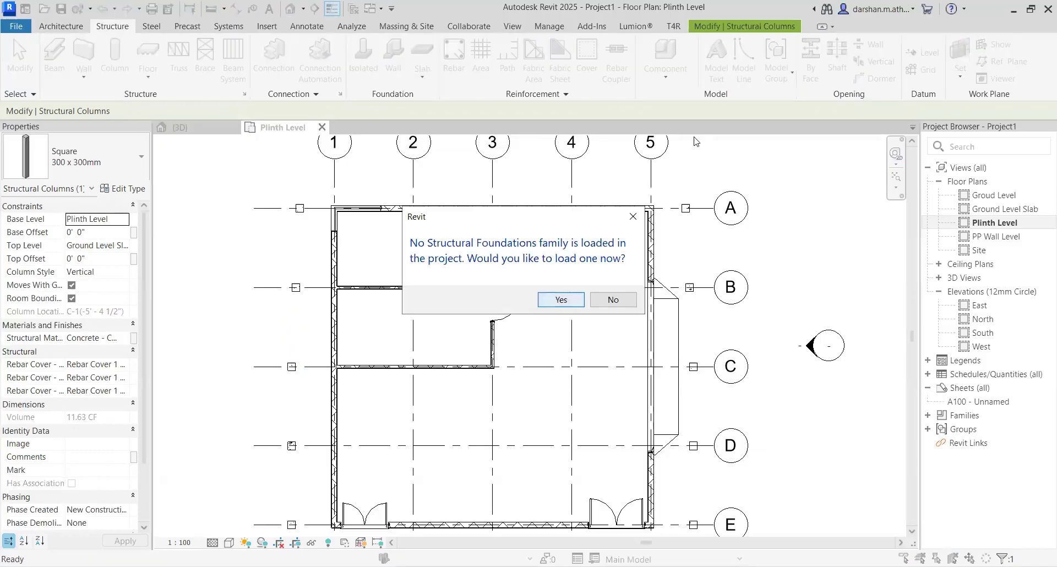
pyautogui.press('Return')
pyautogui.click(721, 132)
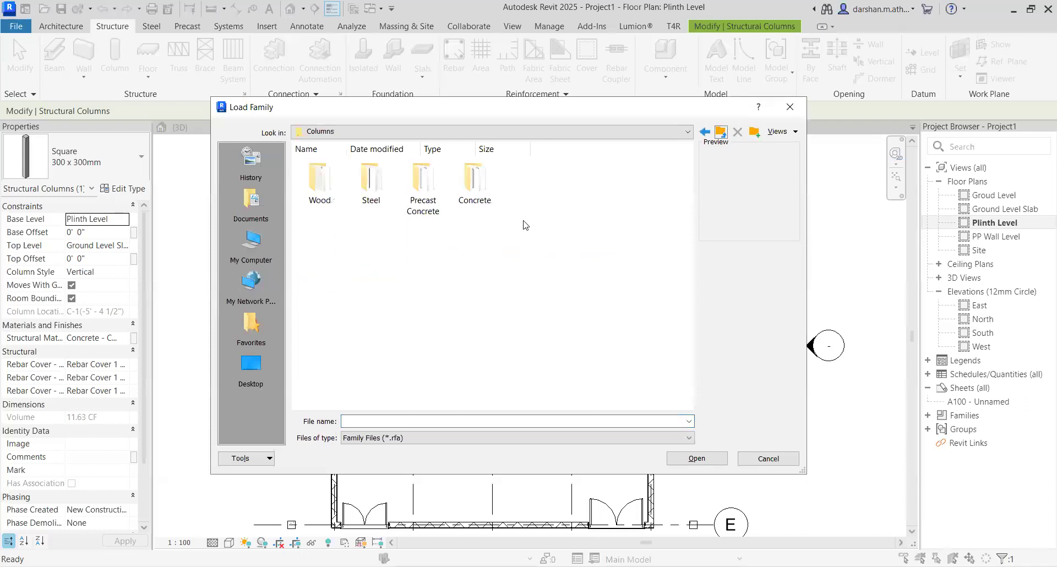
pyautogui.doubleClick(421, 207)
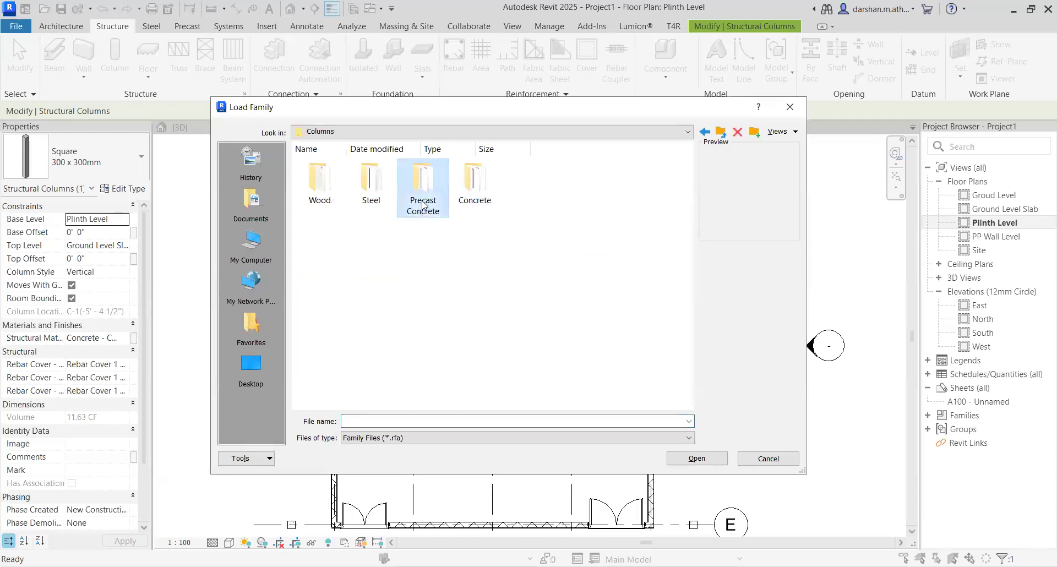
pyautogui.click(721, 132)
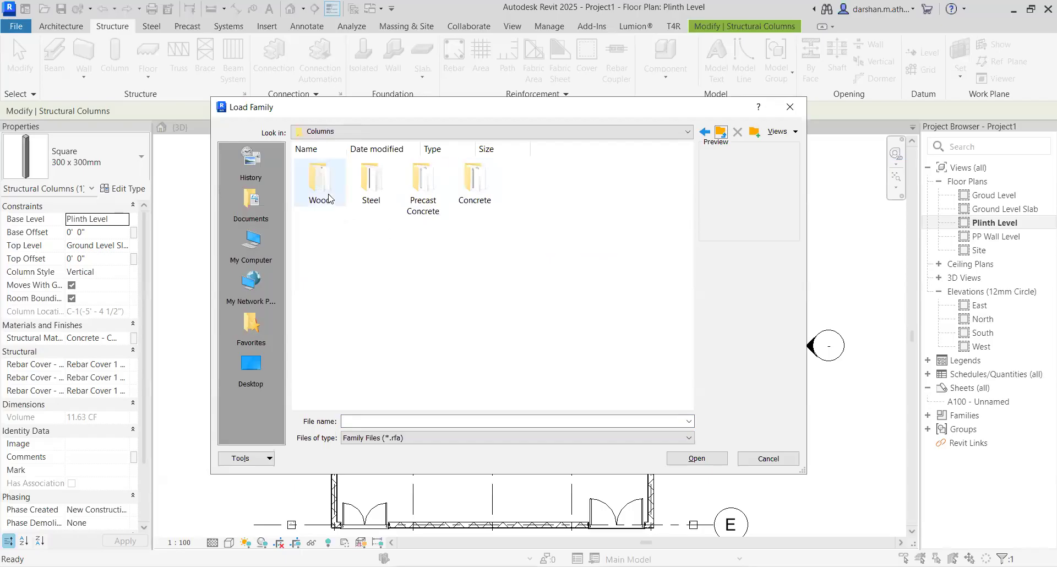
pyautogui.doubleClick(319, 182)
pyautogui.click(721, 131)
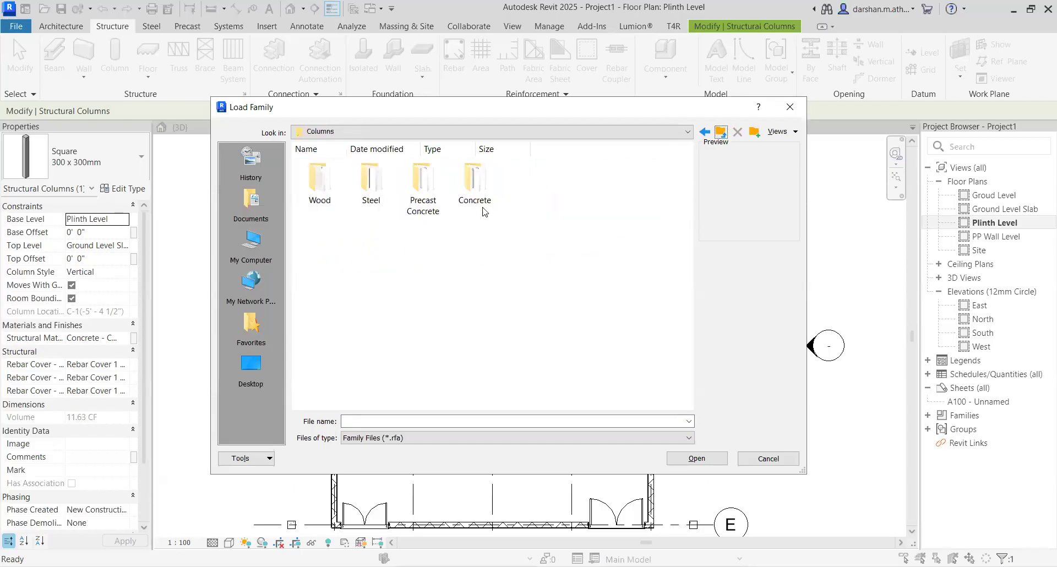
pyautogui.doubleClick(433, 208)
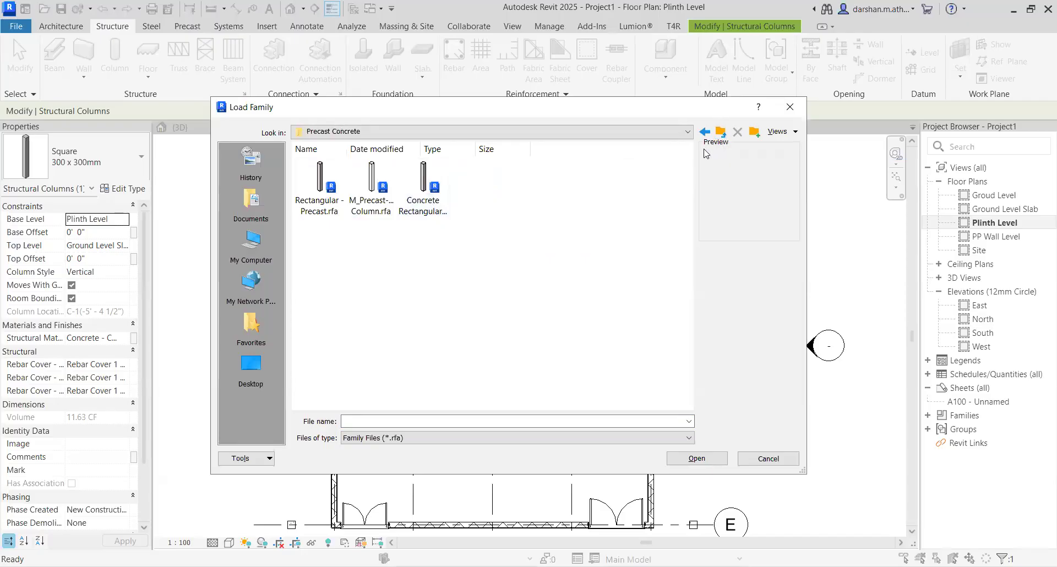
pyautogui.press('Escape')
pyautogui.press('Escape')
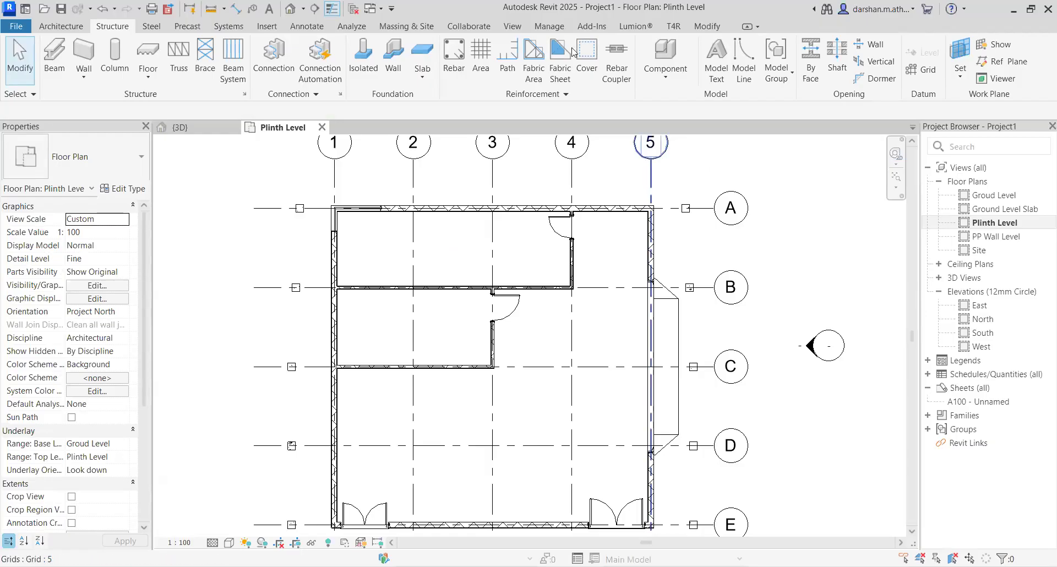
# Start a structural beam and load the Concrete - Rectangular Beam family from the Structural Framing Concrete folder.
pyautogui.click(54, 55)
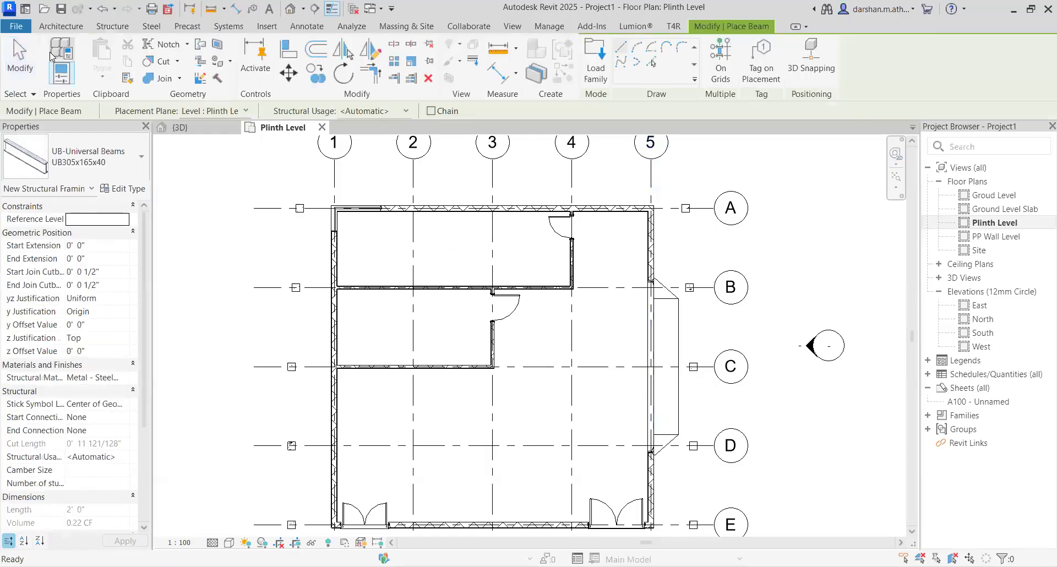
pyautogui.click(125, 170)
pyautogui.click(658, 93)
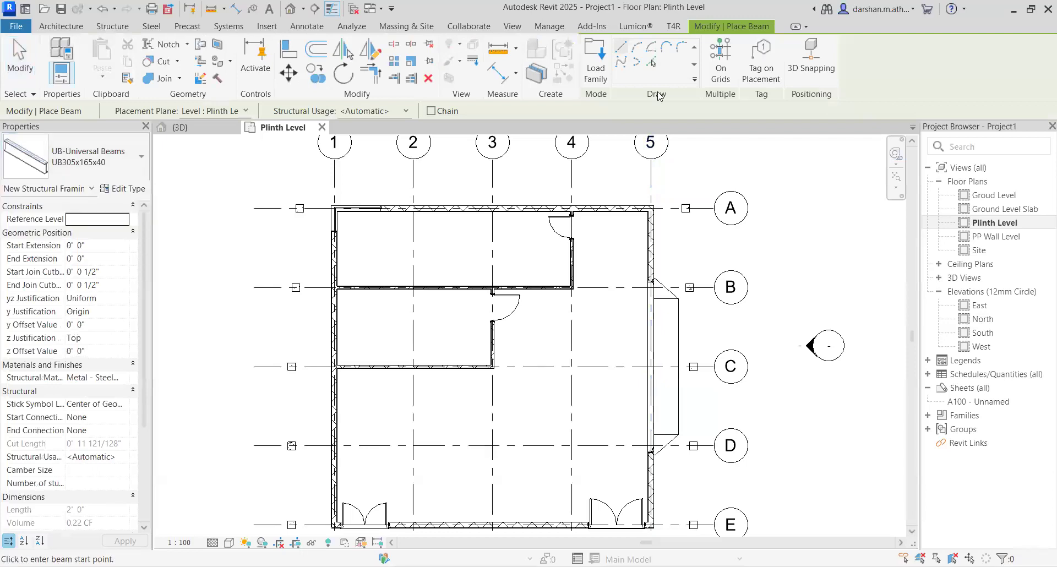
pyautogui.click(602, 67)
pyautogui.click(719, 132)
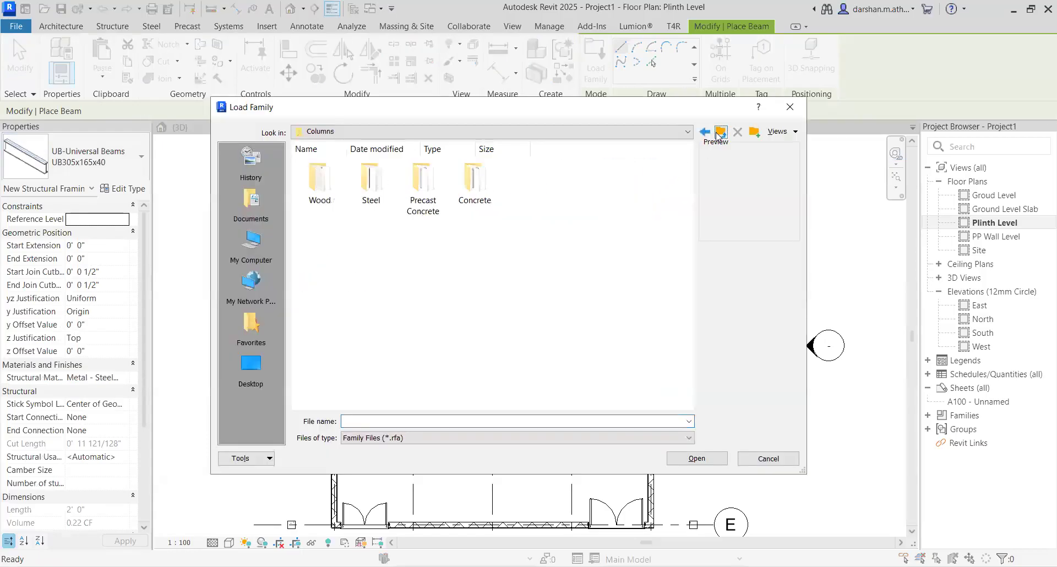
pyautogui.click(719, 132)
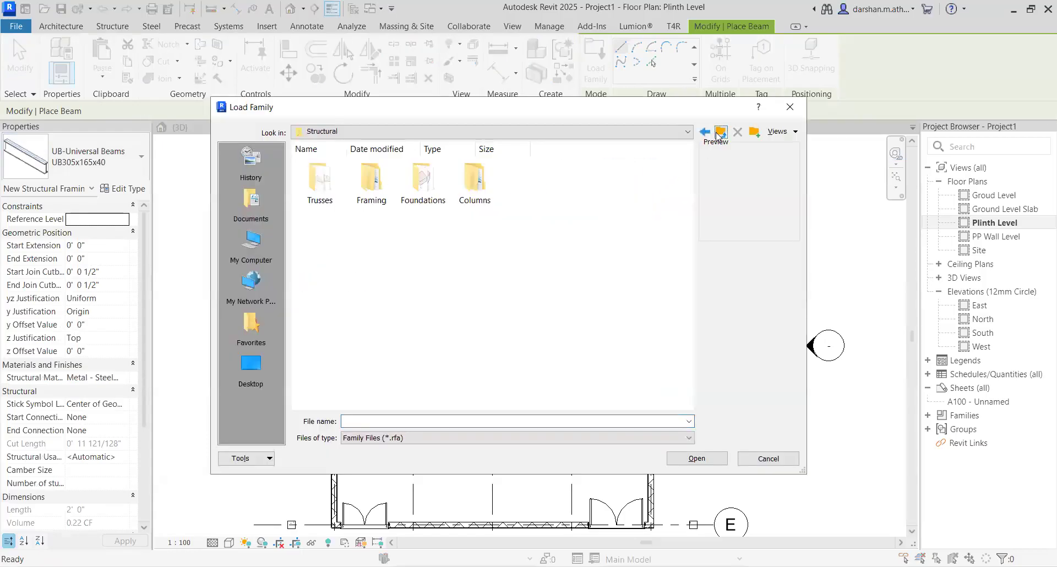
pyautogui.doubleClick(361, 196)
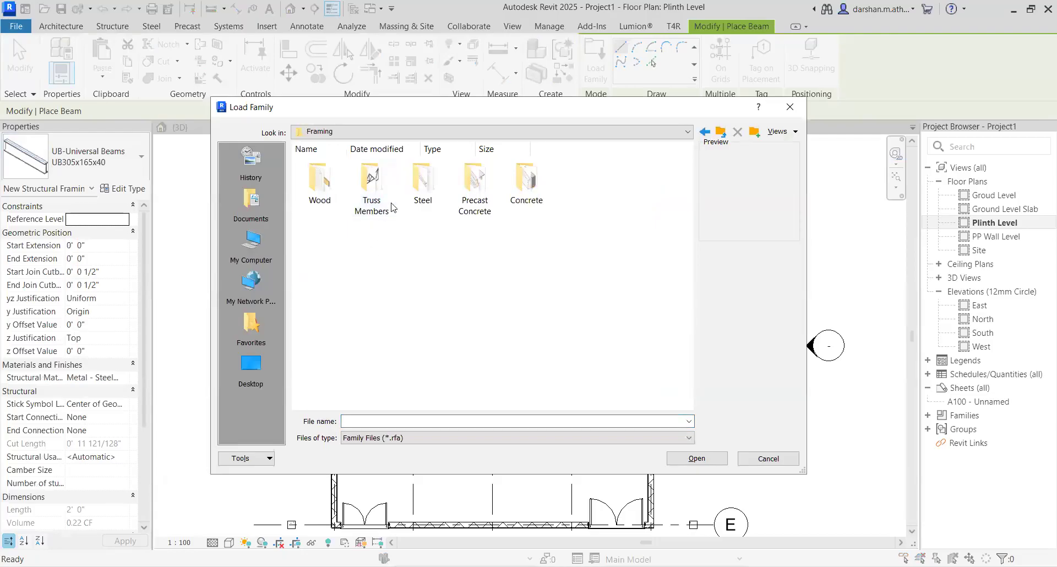
pyautogui.doubleClick(517, 189)
pyautogui.click(371, 190)
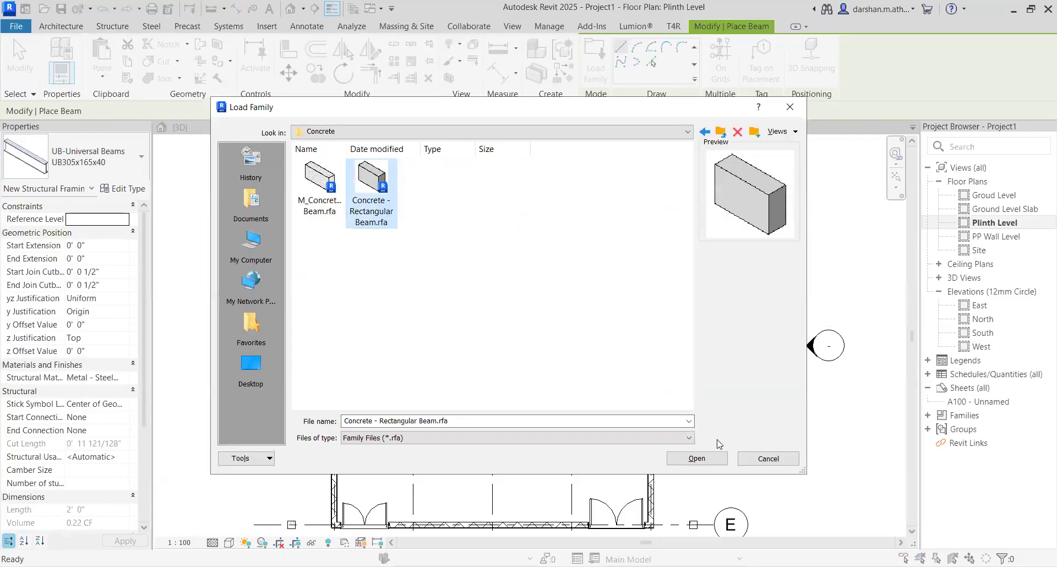
pyautogui.click(709, 460)
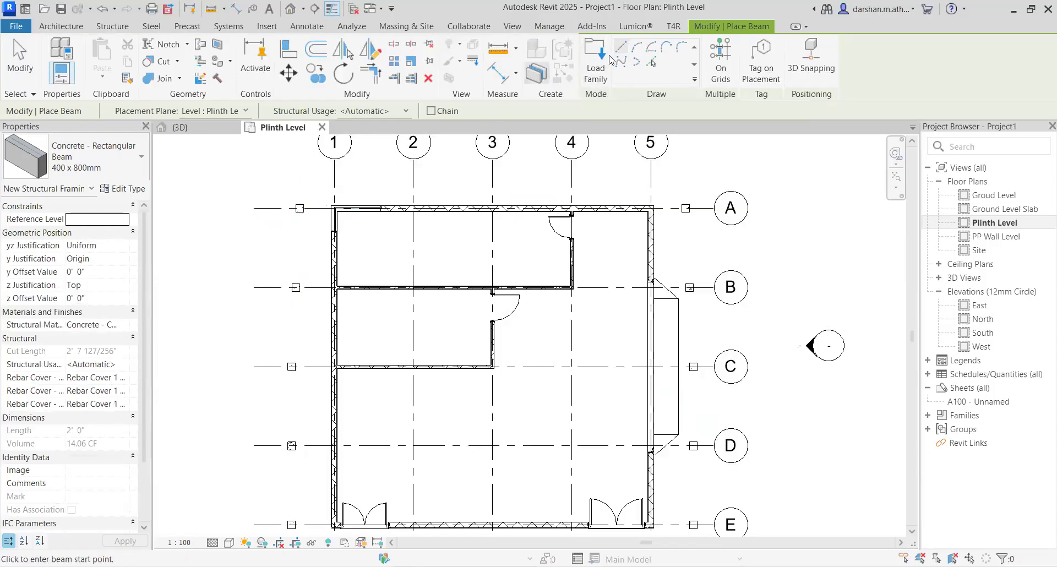
pyautogui.click(300, 208)
pyautogui.moveTo(314, 366); pyautogui.dragTo(380, 228, button='middle')
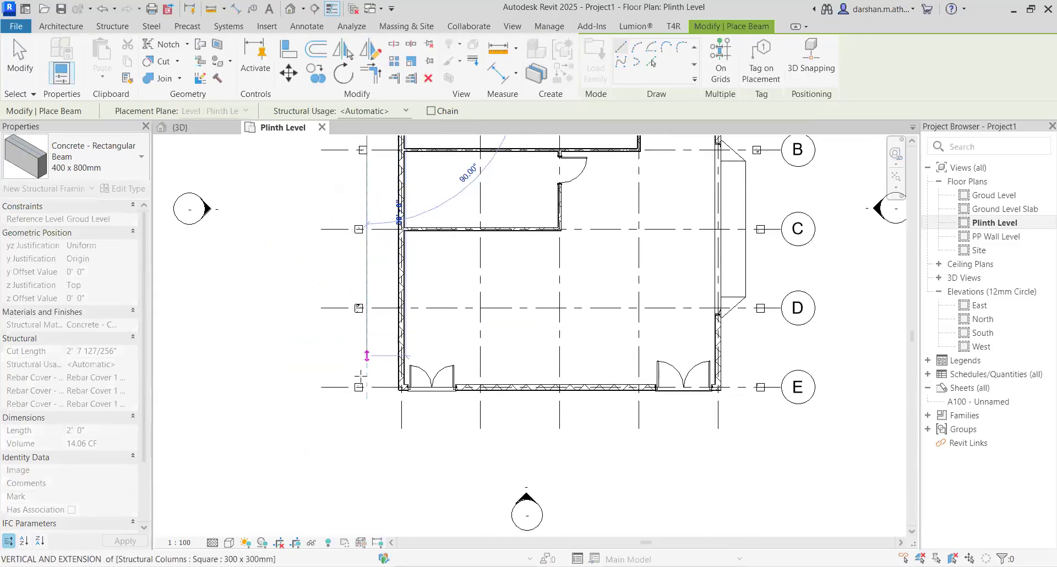
pyautogui.moveTo(377, 325); pyautogui.dragTo(381, 446, button='middle')
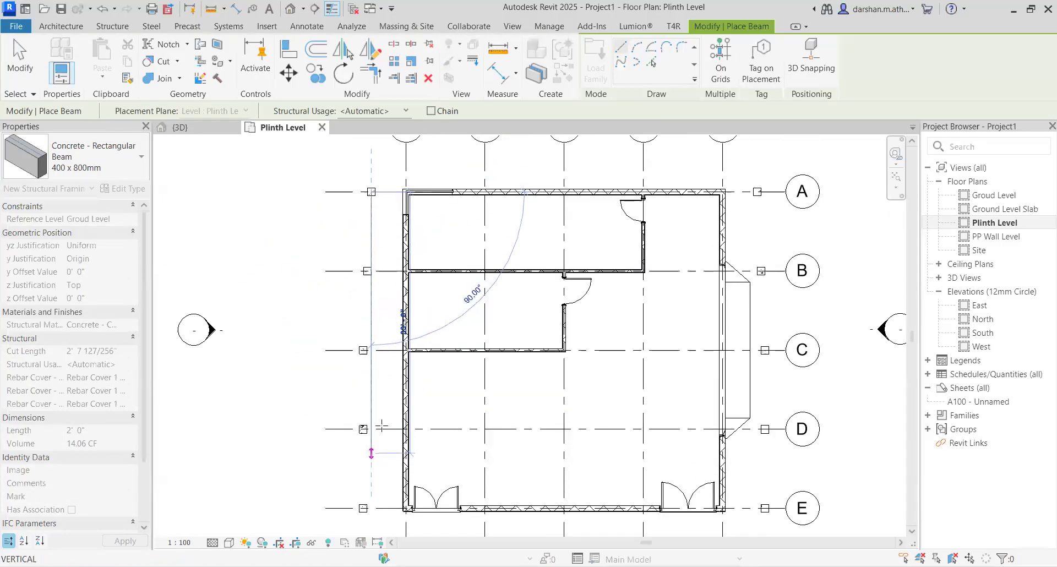
pyautogui.press('Escape')
pyautogui.press('Escape')
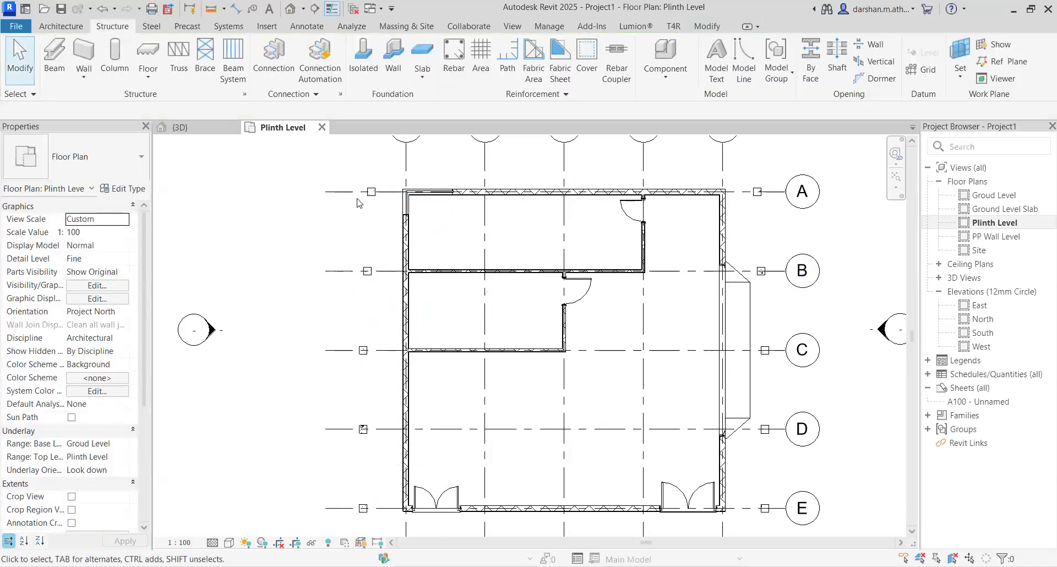
pyautogui.moveTo(362, 182); pyautogui.dragTo(385, 233)
pyautogui.click(758, 192)
pyautogui.press('m')
pyautogui.press('m')
pyautogui.click(560, 195)
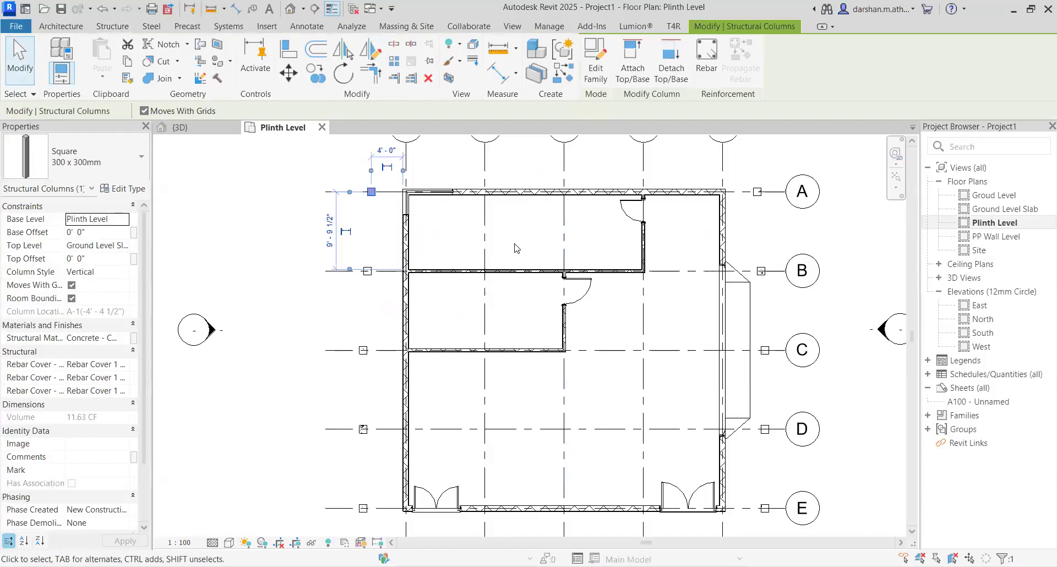
pyautogui.press('Escape')
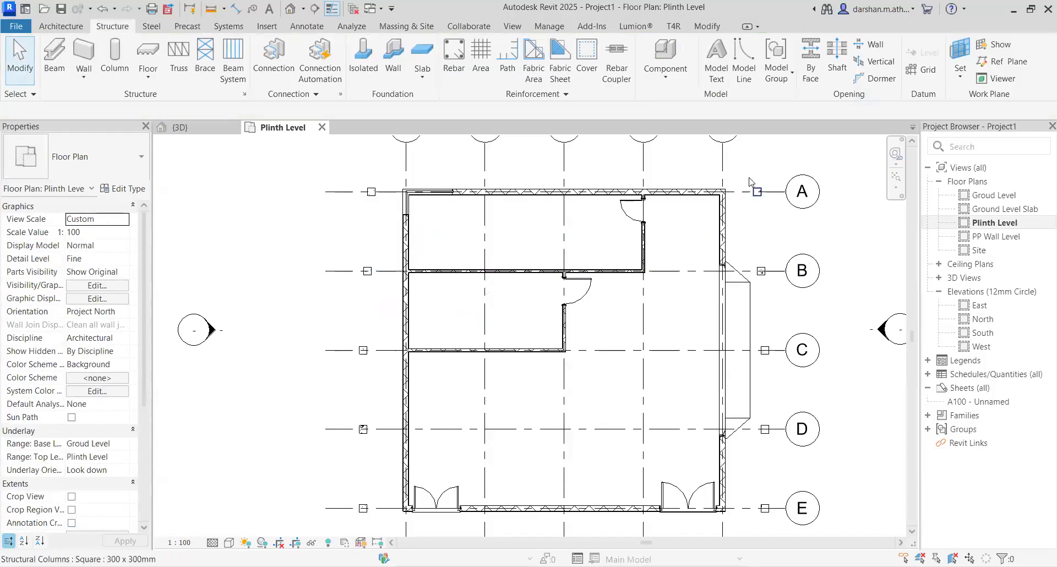
pyautogui.click(773, 208)
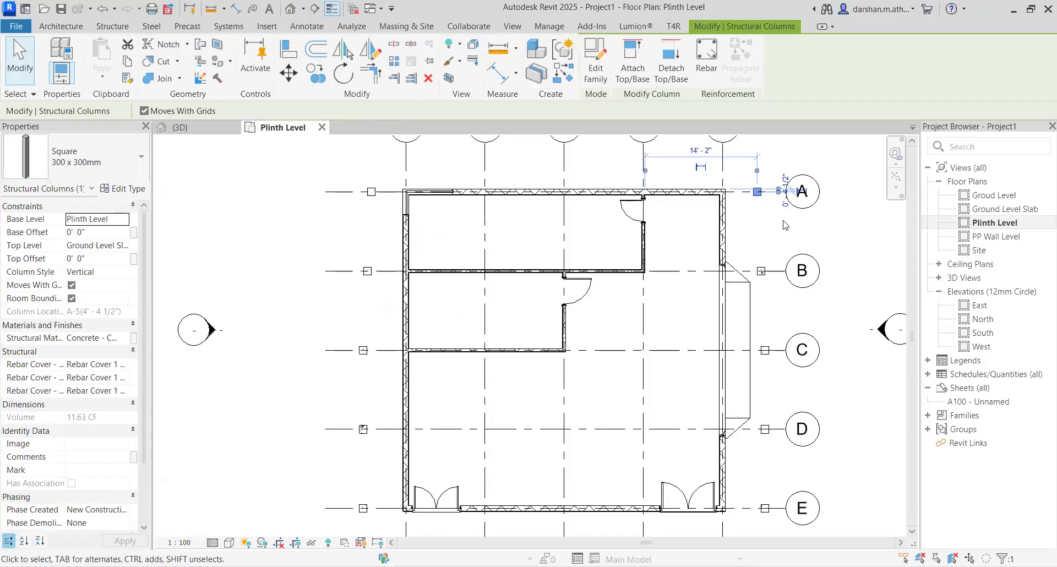
pyautogui.press('Escape')
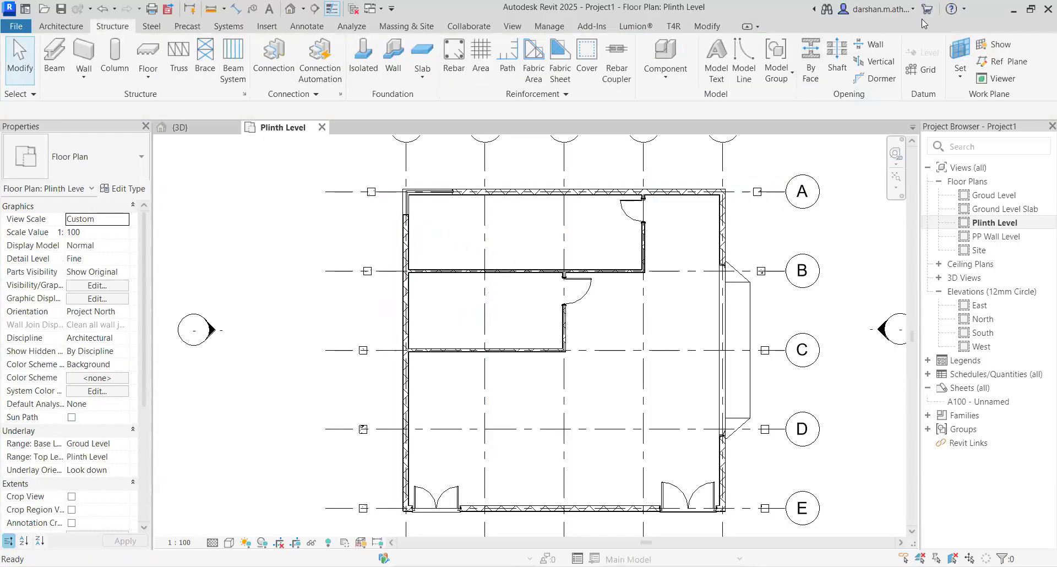
# Align the outer face of the grid A column beyond grid 5 with the outer face of the grid B column.
pyautogui.click(713, 29)
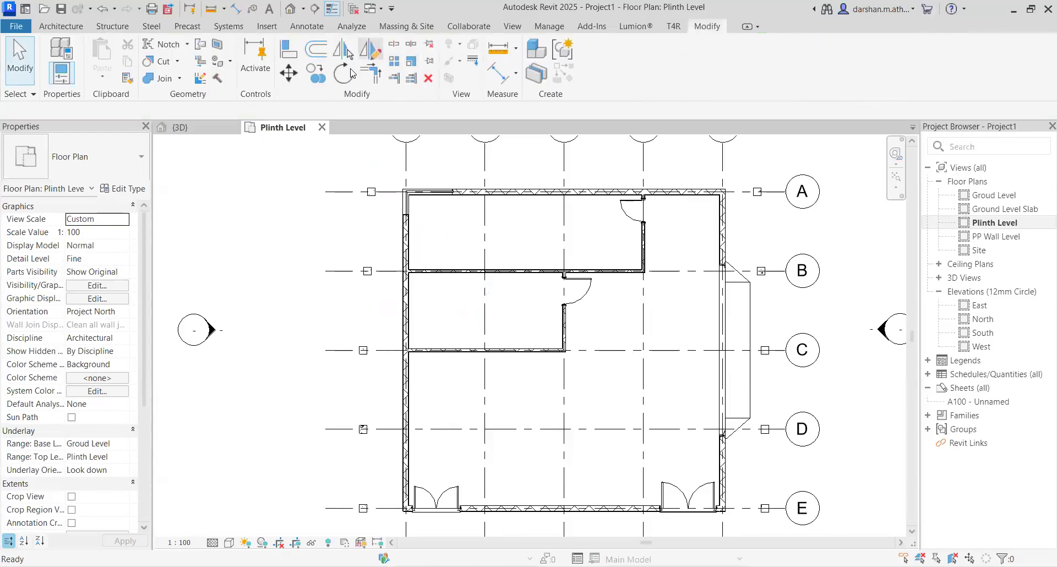
pyautogui.press('a')
pyautogui.press('l')
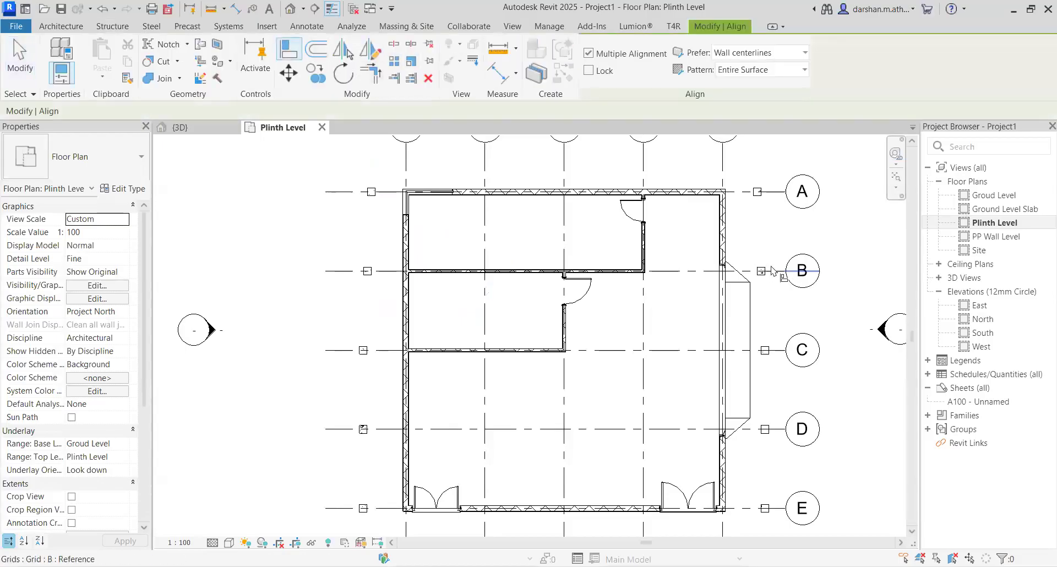
pyautogui.scroll(2, 772, 268)
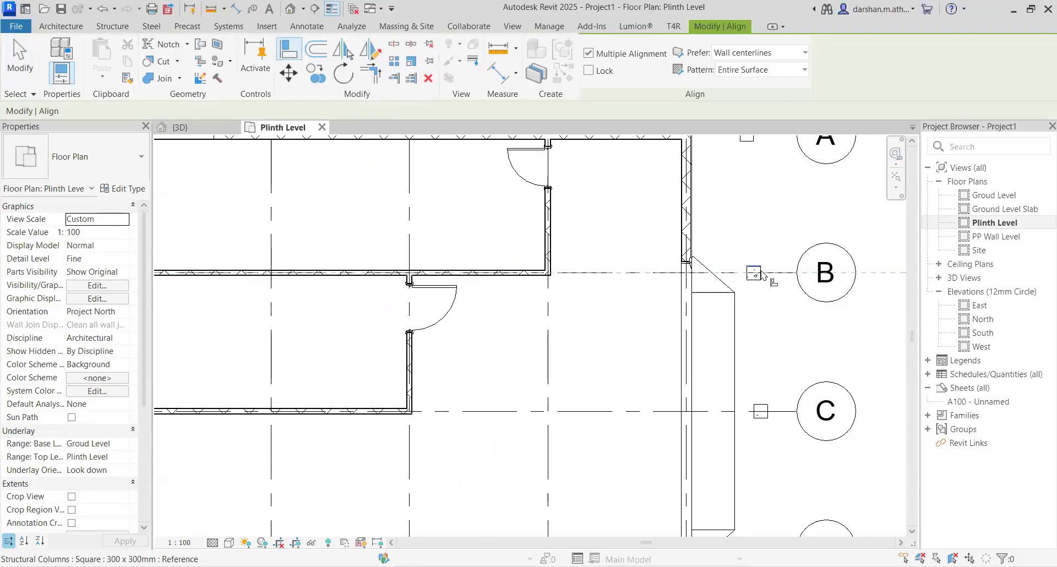
pyautogui.scroll(3, 765, 273)
pyautogui.click(762, 272)
pyautogui.scroll(2, 761, 269)
pyautogui.press('Escape')
pyautogui.press('Escape')
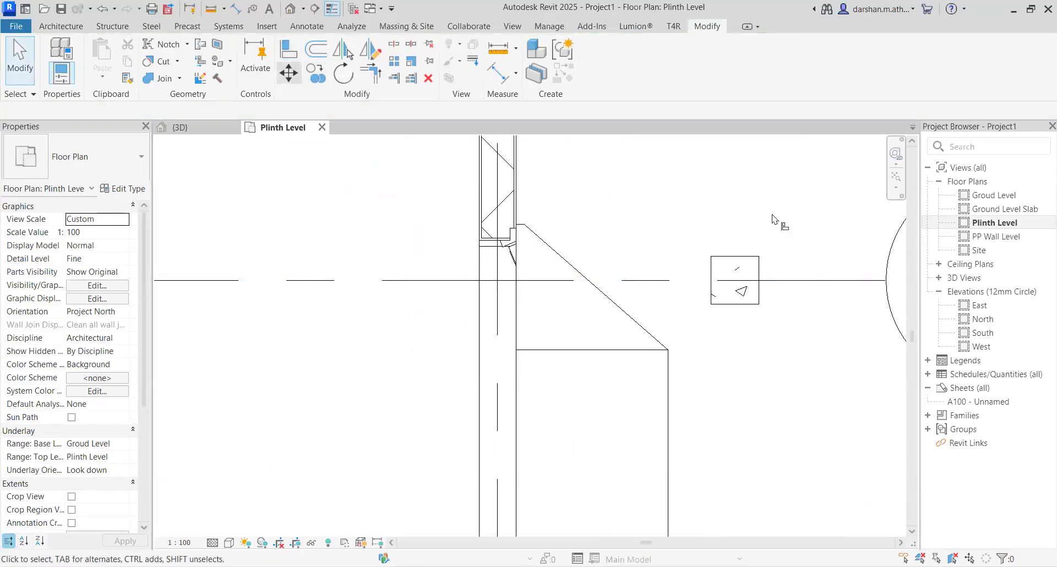
pyautogui.click(288, 49)
pyautogui.scroll(-4, 765, 273)
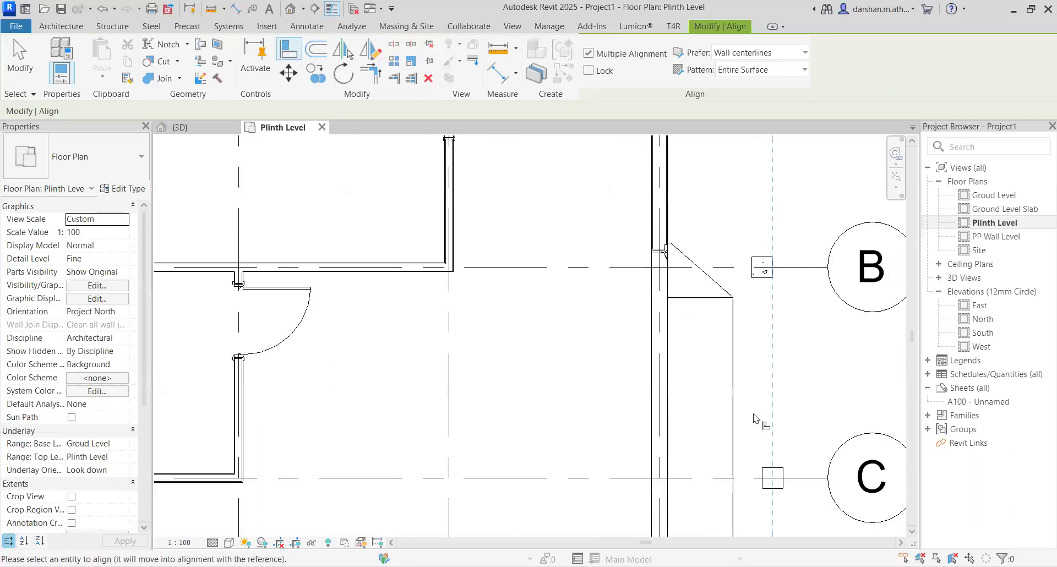
pyautogui.press('Escape')
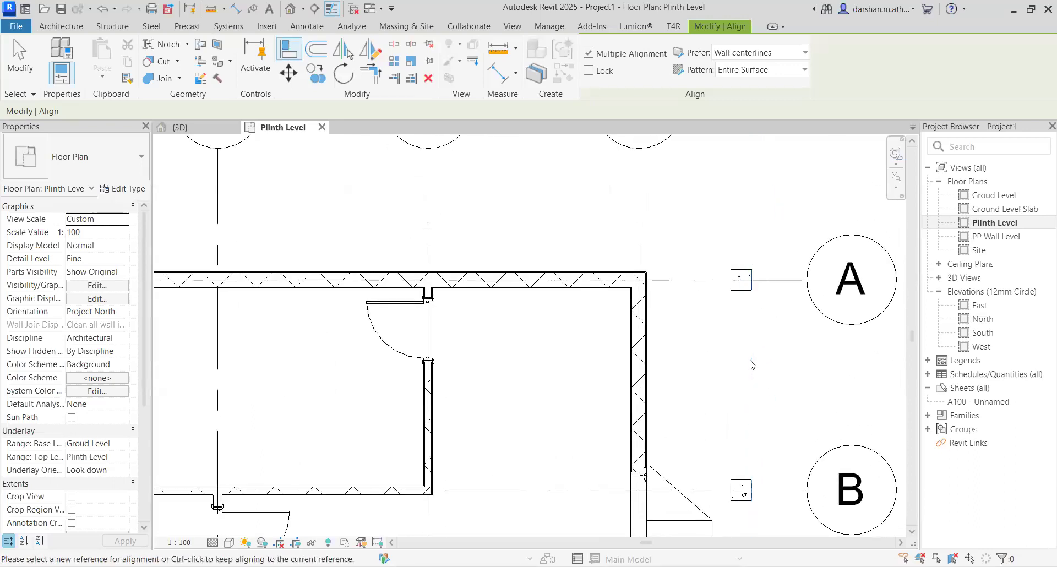
pyautogui.press('Escape')
# Delete the column on grid A outside grid 1.
pyautogui.scroll(-2, 752, 366)
pyautogui.moveTo(220, 296); pyautogui.dragTo(271, 387)
pyautogui.press('Escape')
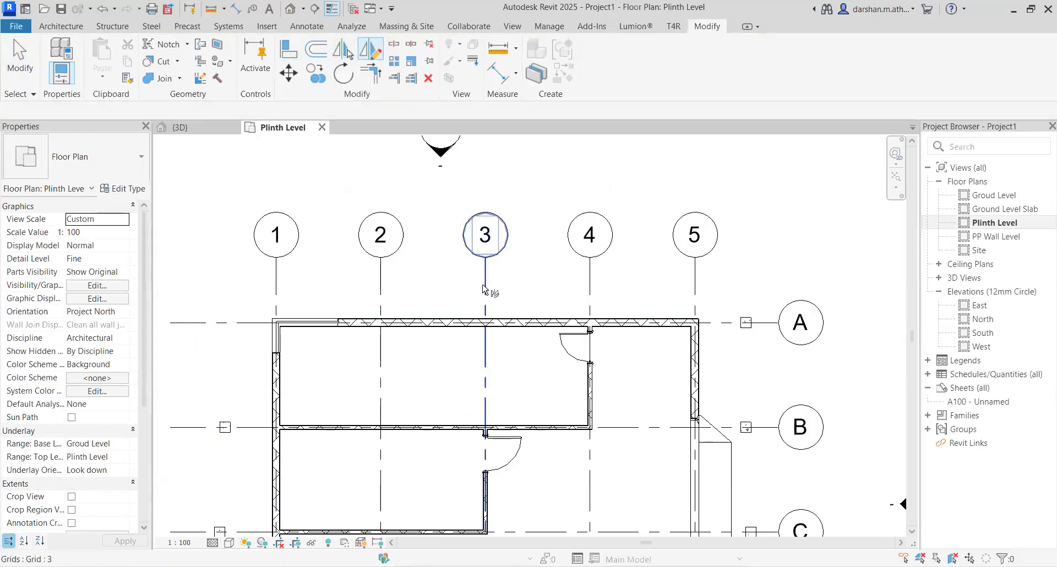
pyautogui.press('Escape')
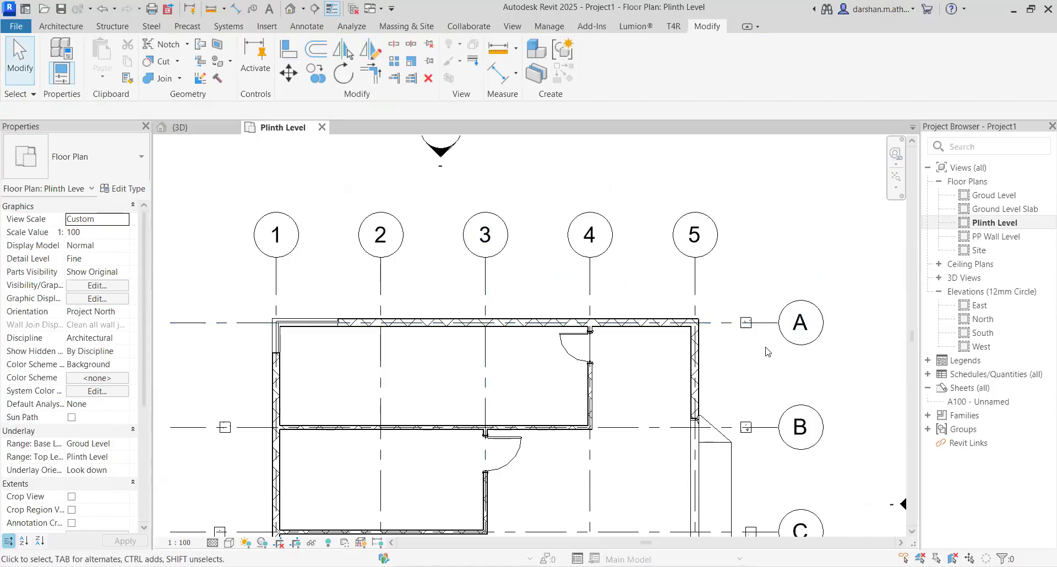
# Mirror the grid A column beyond grid 5 about an axis drawn along grid 3, keeping the original.
pyautogui.click(746, 322)
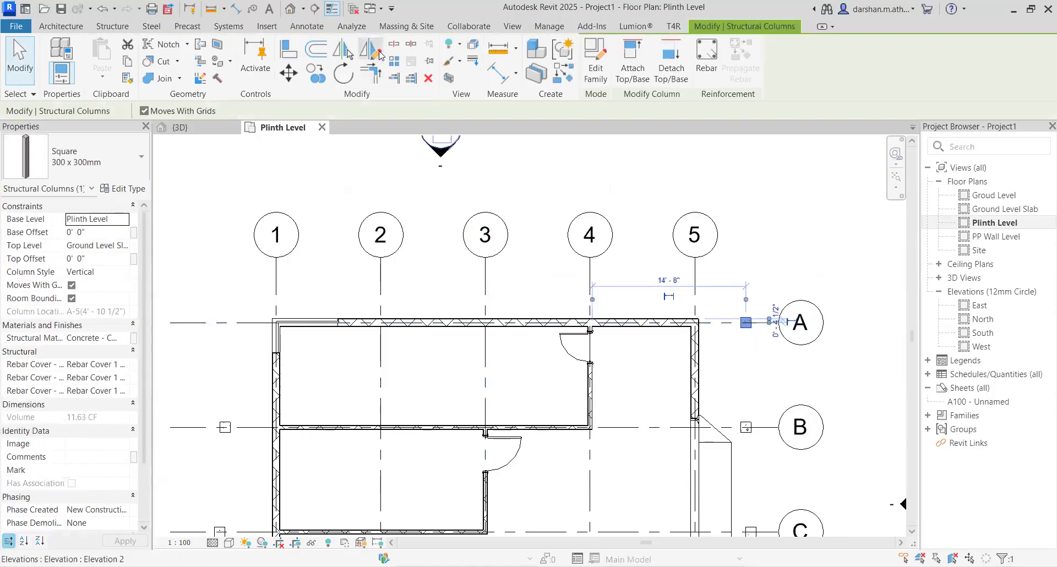
pyautogui.click(370, 51)
pyautogui.click(485, 270)
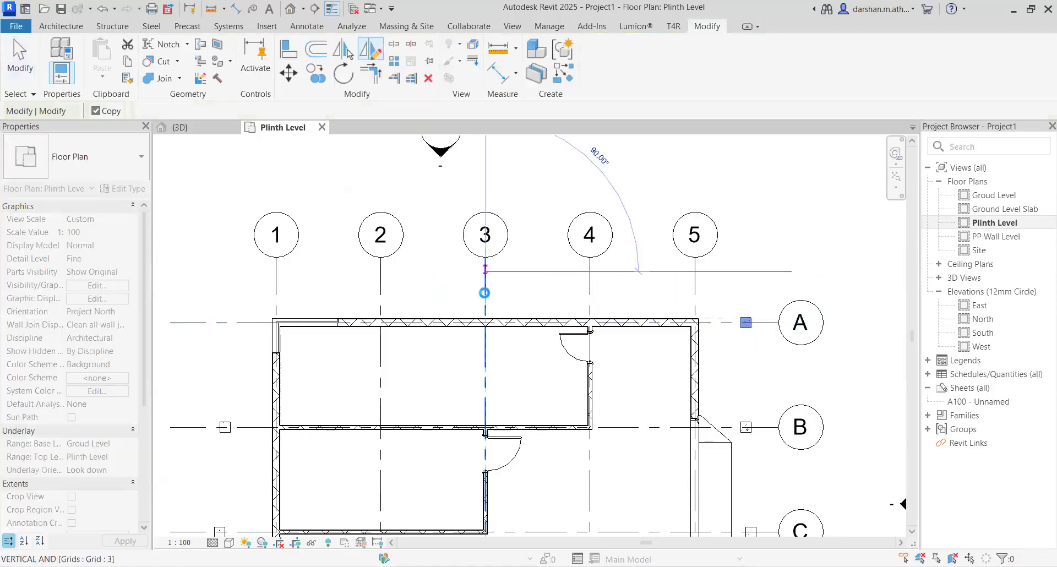
pyautogui.click(485, 386)
pyautogui.press('Escape')
pyautogui.scroll(-2, 487, 392)
pyautogui.moveTo(487, 392); pyautogui.dragTo(542, 291, button='middle')
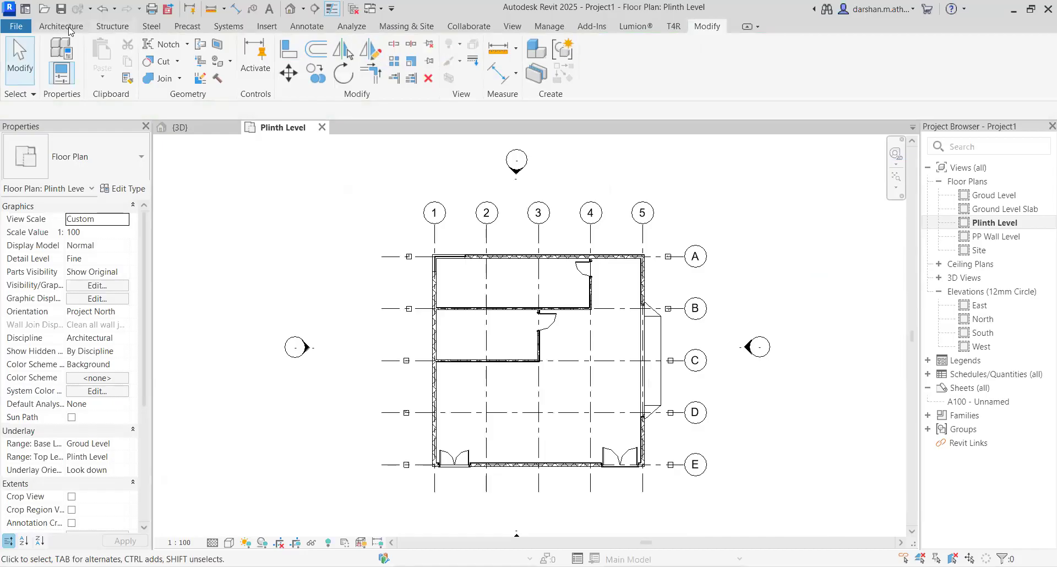
# Try a 400 x 800mm concrete rectangular beam on the Plinth Level plane along the column row beyond grid 1, from grid A to grid E.
pyautogui.click(112, 26)
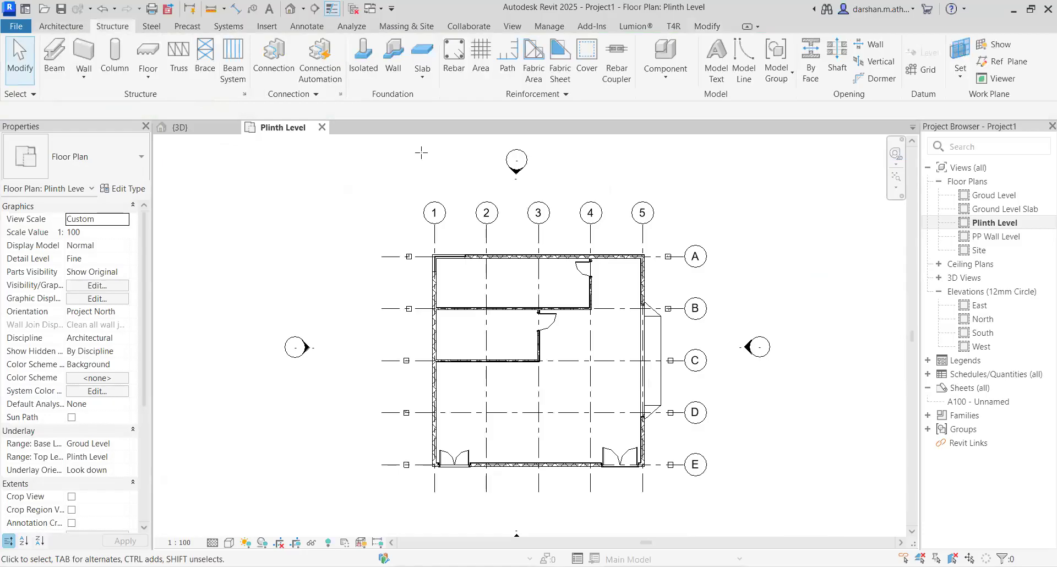
pyautogui.press('b')
pyautogui.press('m')
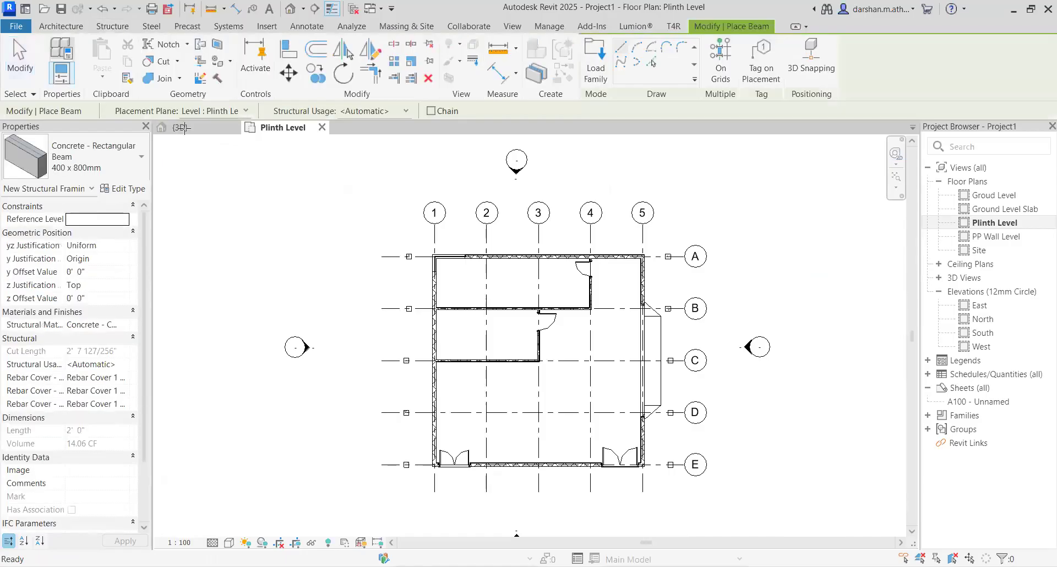
pyautogui.scroll(3, 595, 292)
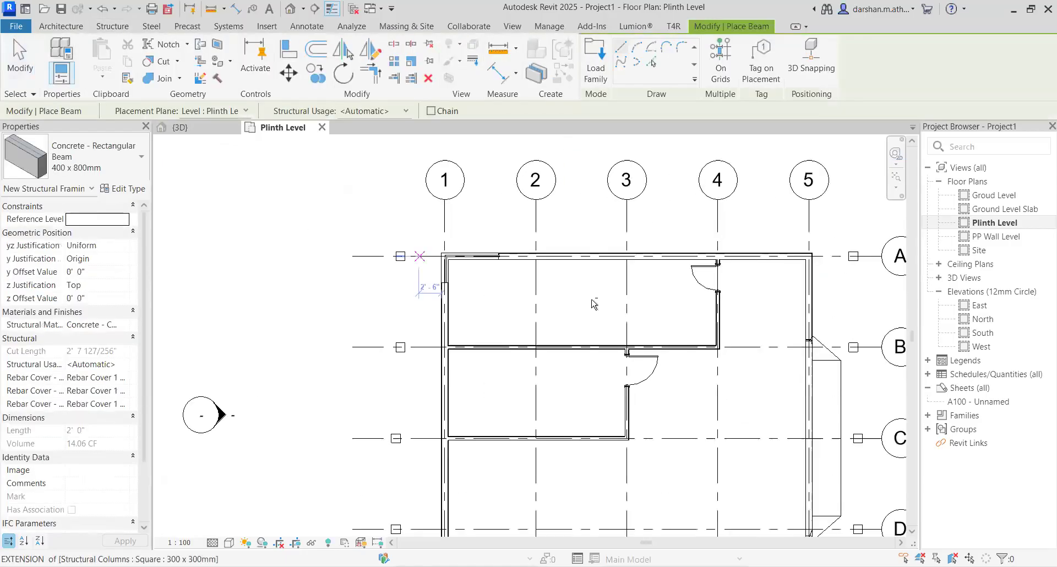
pyautogui.scroll(2, 503, 384)
pyautogui.scroll(2, 386, 413)
pyautogui.click(394, 252)
pyautogui.scroll(-3, 468, 259)
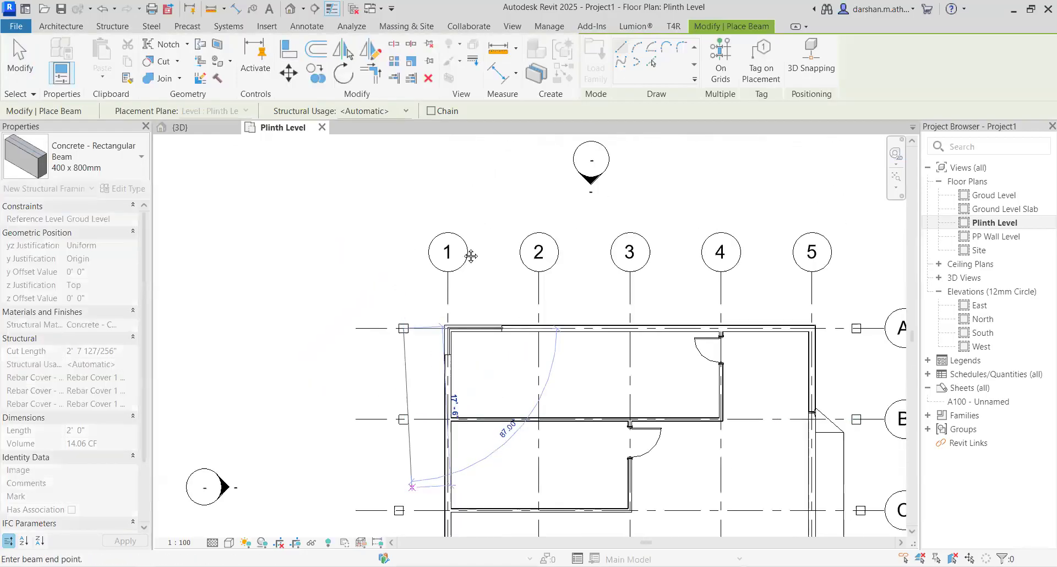
pyautogui.moveTo(471, 255); pyautogui.dragTo(470, 252, button='middle')
pyautogui.moveTo(412, 488); pyautogui.dragTo(505, 151, button='middle')
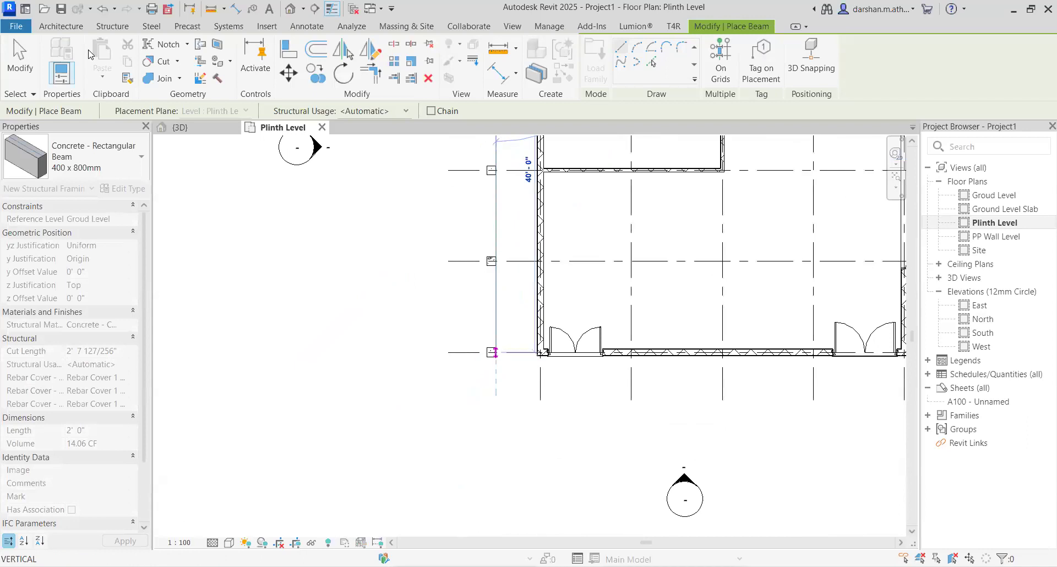
pyautogui.scroll(3, 490, 352)
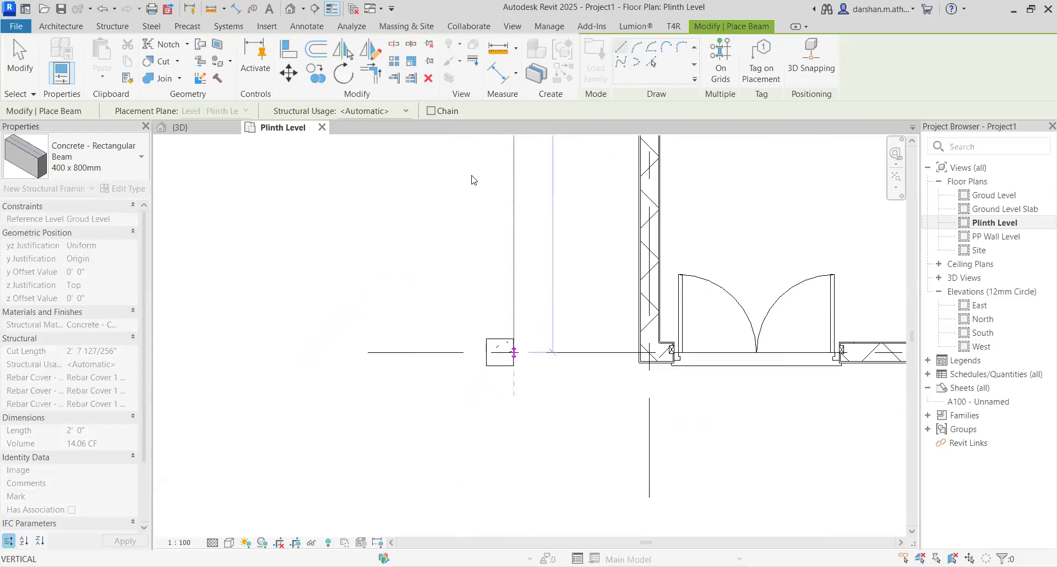
pyautogui.scroll(2, 477, 309)
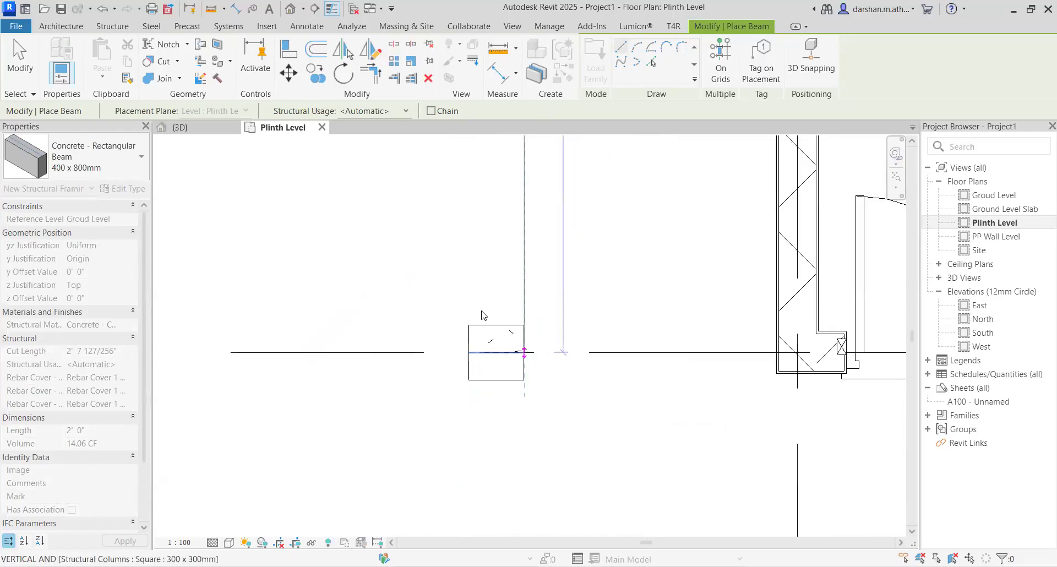
pyautogui.click(481, 315)
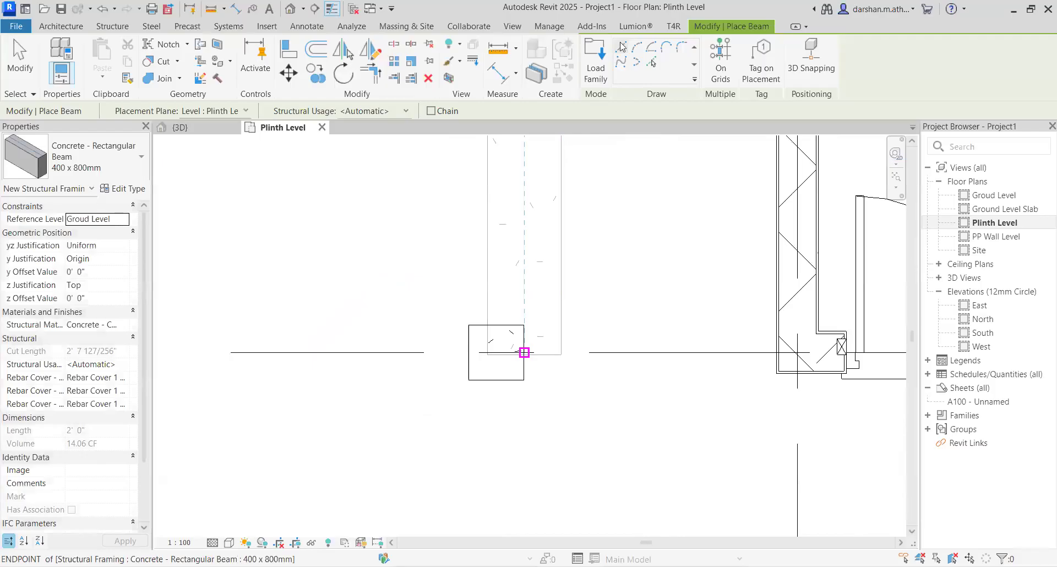
pyautogui.press('Escape')
pyautogui.press('Escape')
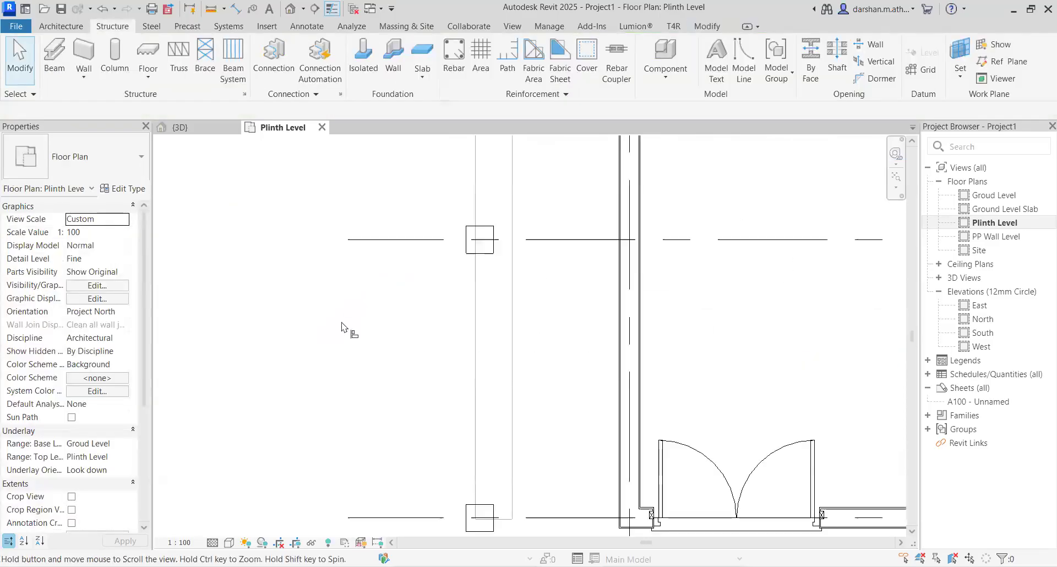
# Examine the new beam's height relative to the columns and roof in the 3D view.
pyautogui.scroll(-3, 525, 435)
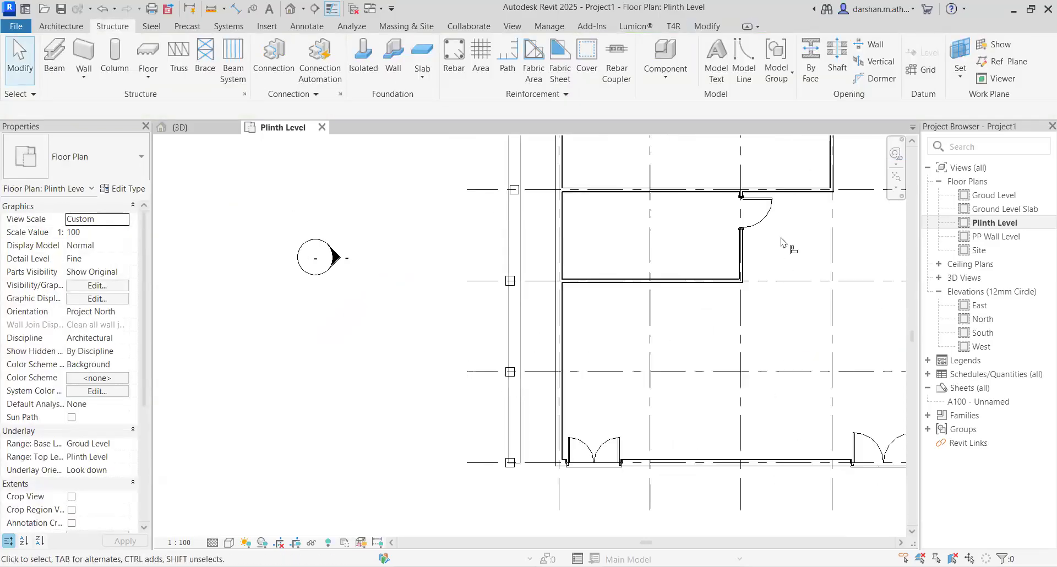
pyautogui.scroll(-3, 524, 431)
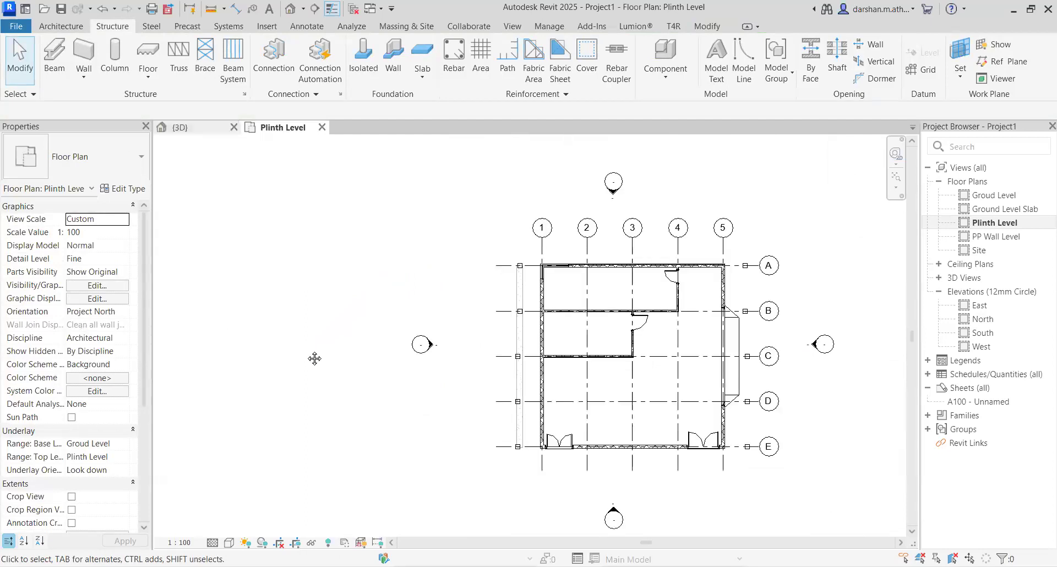
pyautogui.hotkey('ctrl', 'Tab')
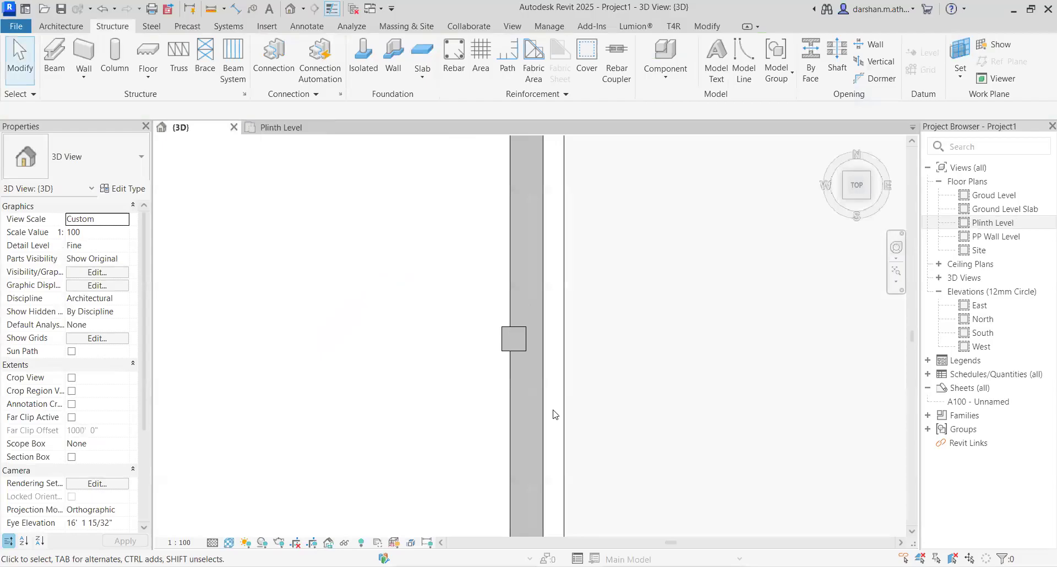
pyautogui.scroll(-5, 553, 414)
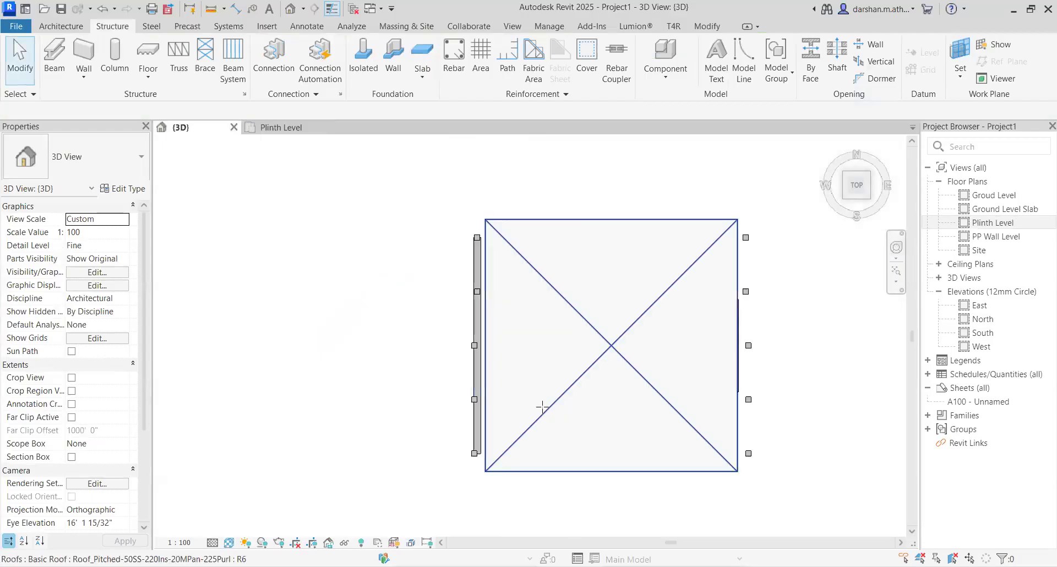
pyautogui.keyDown('shift'); pyautogui.moveTo(542, 407); pyautogui.dragTo(357, 432, button='middle'); pyautogui.keyUp('shift')
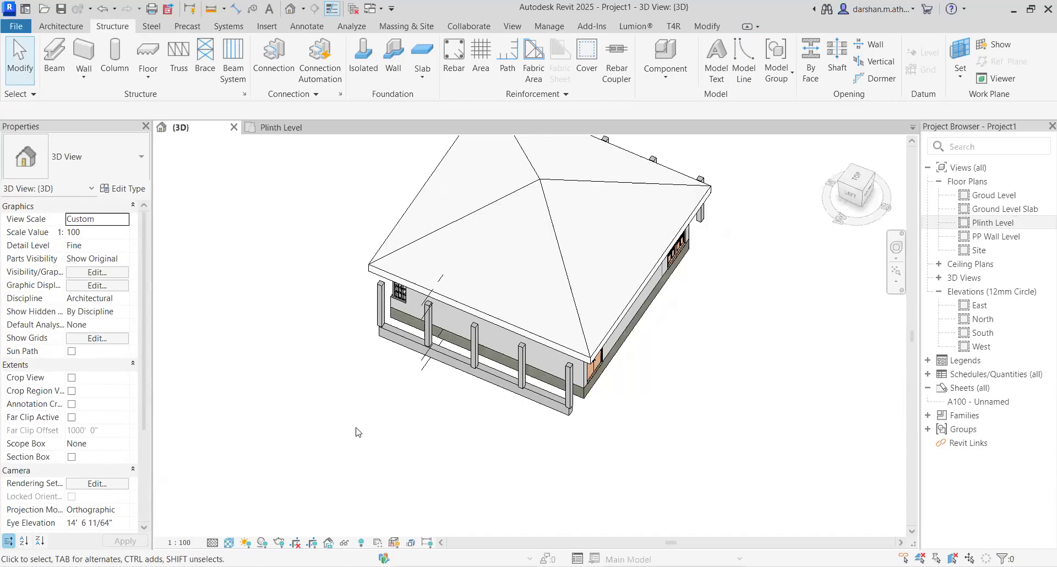
pyautogui.keyDown('shift'); pyautogui.moveTo(357, 432); pyautogui.dragTo(692, 444, button='middle'); pyautogui.keyUp('shift')
# Draw a 400 x 800mm concrete rectangular beam on the Ground Level Slab plane along the columns beyond grid 1, between grids E and A.
pyautogui.hotkey('ctrl', 'Tab')
pyautogui.scroll(2, 527, 329)
pyautogui.moveTo(527, 328); pyautogui.dragTo(499, 207, button='middle')
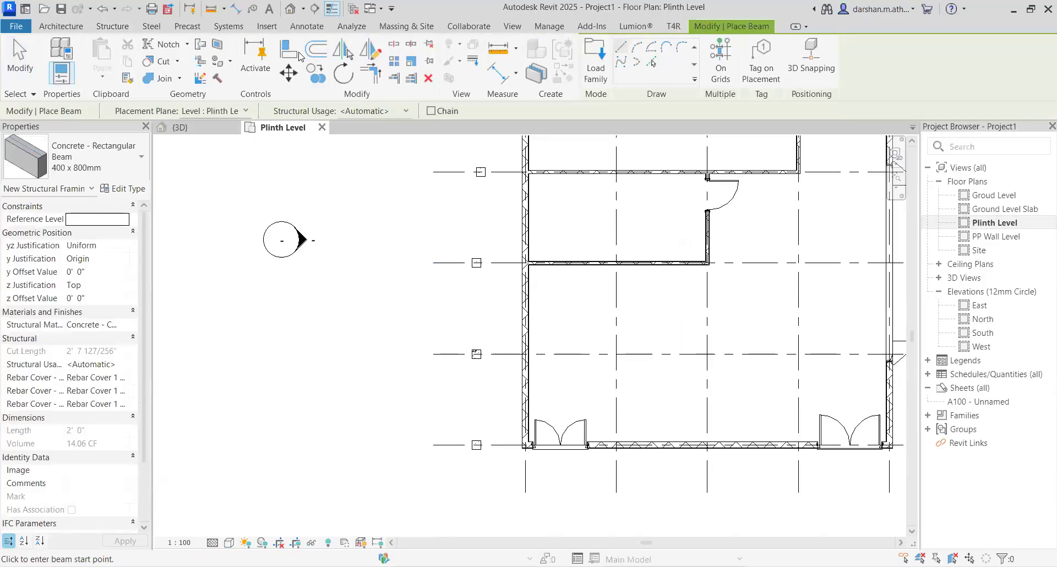
pyautogui.click(625, 271)
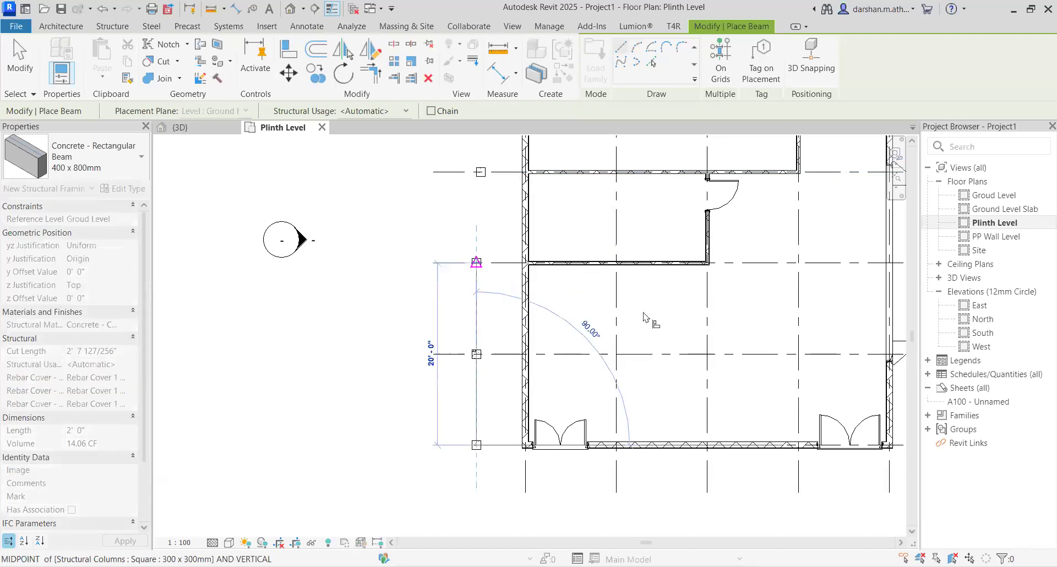
pyautogui.click(668, 326)
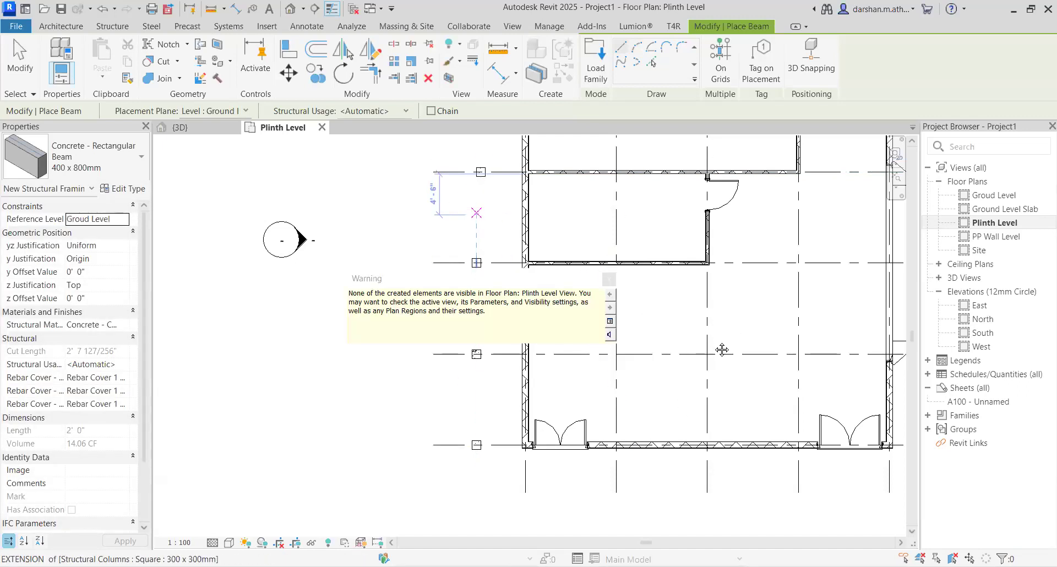
pyautogui.press('Escape')
pyautogui.press('Escape')
pyautogui.scroll(-4, 403, 320)
pyautogui.press('a')
pyautogui.press('l')
pyautogui.scroll(5, 425, 232)
pyautogui.scroll(3, 441, 262)
pyautogui.moveTo(195, 159); pyautogui.dragTo(173, 370, button='middle')
pyautogui.click(452, 288)
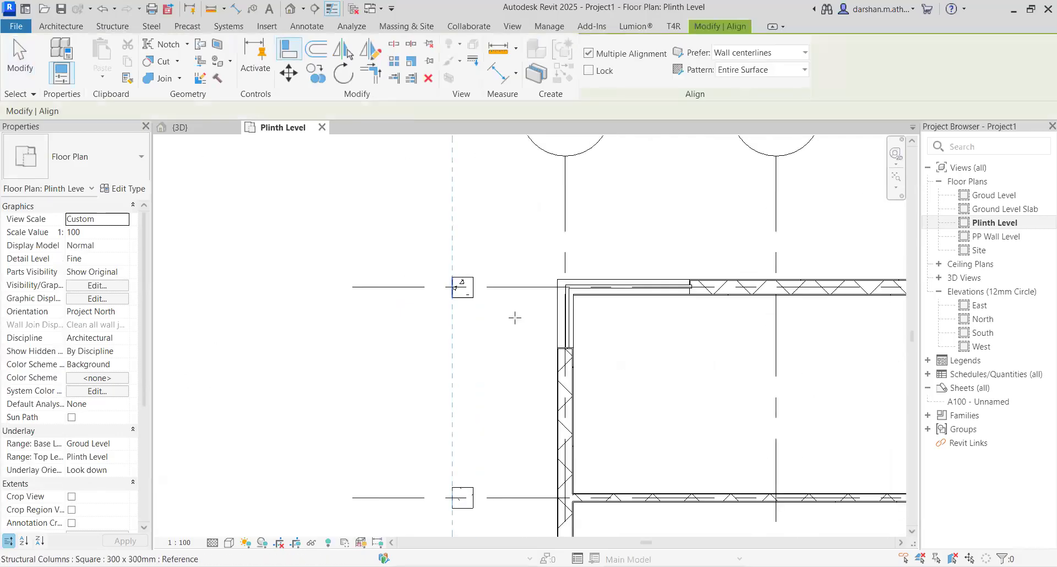
pyautogui.press('Escape')
pyautogui.press('Escape')
pyautogui.scroll(-2, 388, 165)
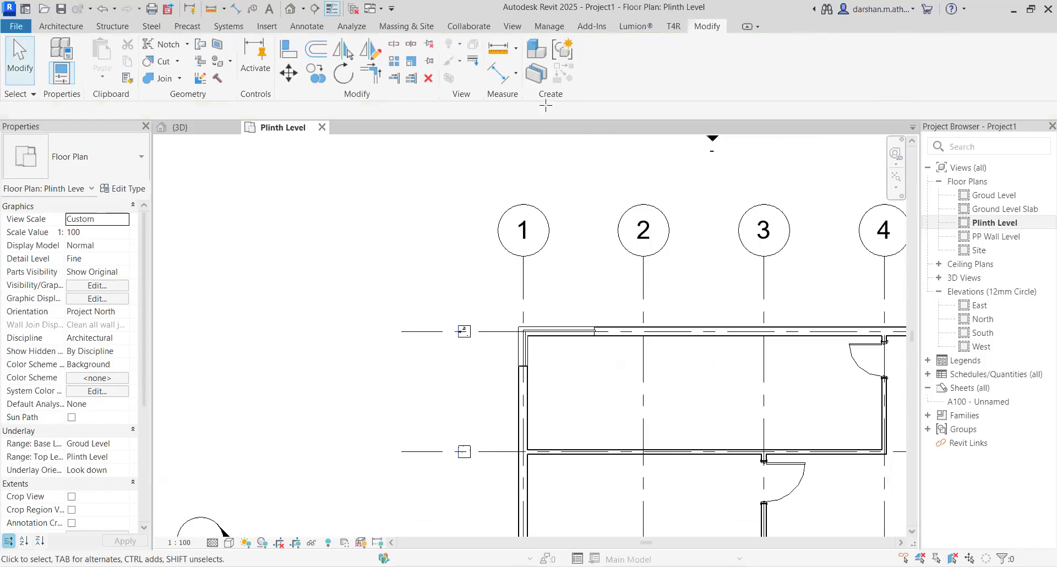
# Align the grid A and B columns beyond grid 5 with the other columns in that row, working in the 3D view from above.
pyautogui.click(180, 127)
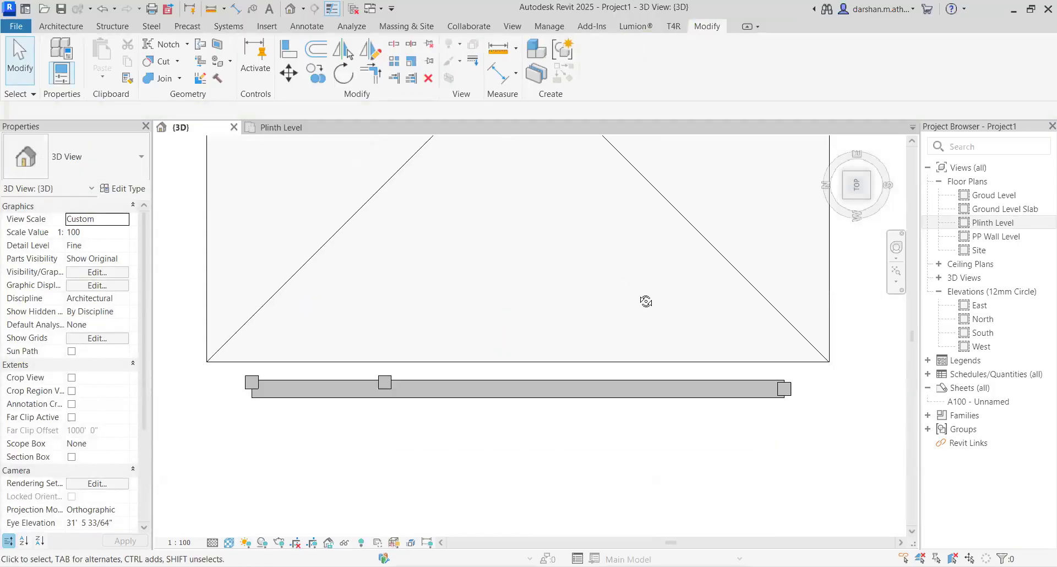
pyautogui.scroll(3, 647, 303)
pyautogui.moveTo(647, 303)
pyautogui.mouseDown(button='middle')
pyautogui.moveTo(691, 275)
pyautogui.moveTo(653, 314)
pyautogui.mouseUp(button='middle')
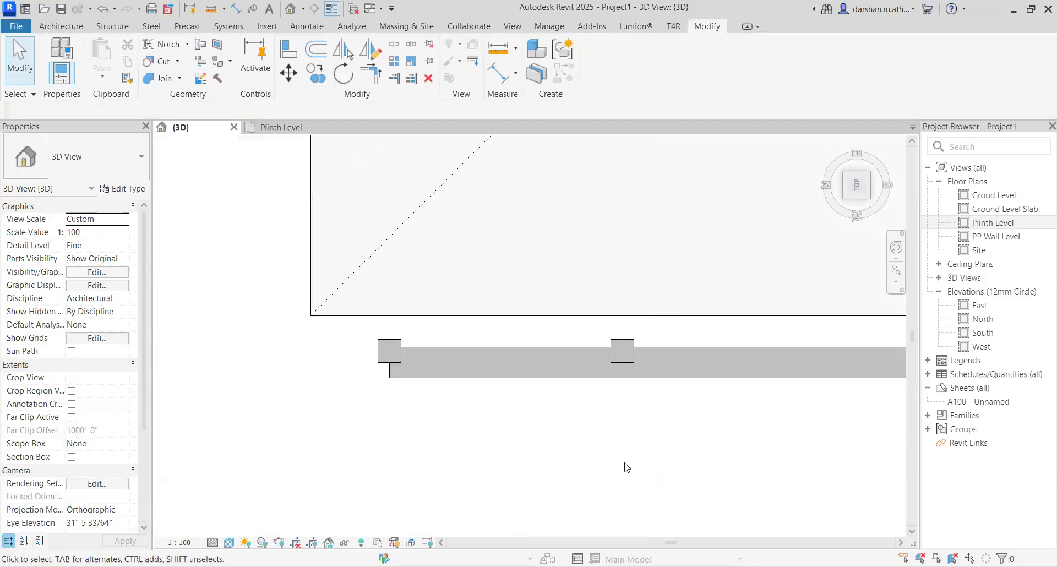
pyautogui.keyDown('shift'); pyautogui.moveTo(708, 418); pyautogui.dragTo(298, 342, button='middle'); pyautogui.keyUp('shift')
pyautogui.scroll(-2, 306, 325)
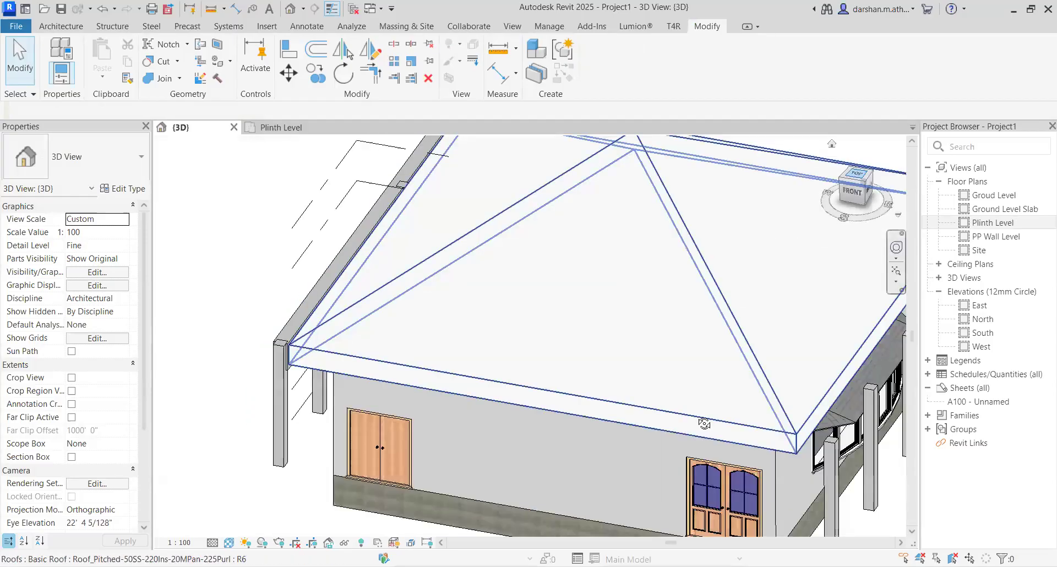
pyautogui.click(838, 194)
pyautogui.press('a')
pyautogui.press('l')
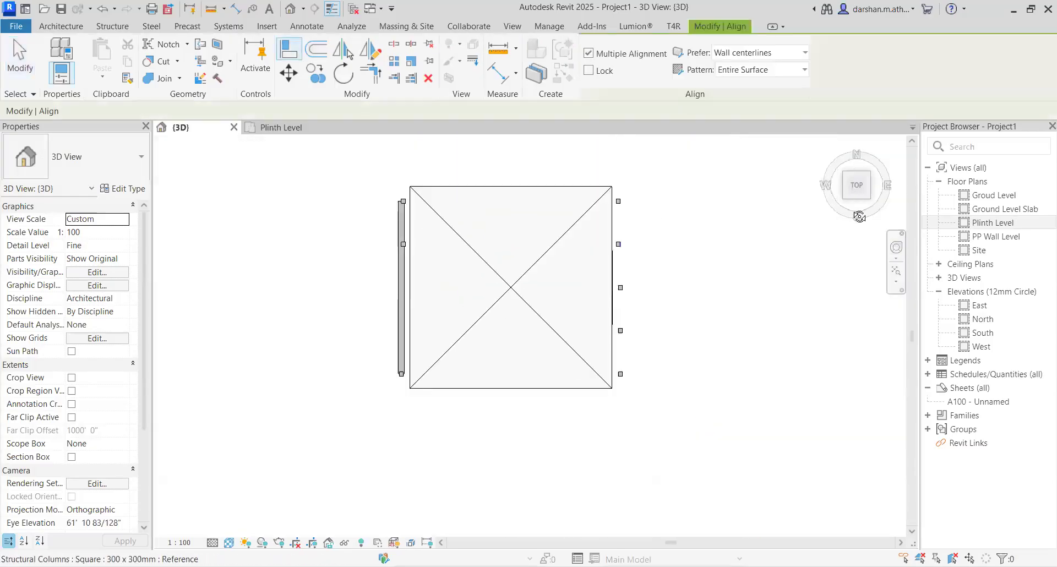
pyautogui.scroll(2, 605, 304)
pyautogui.scroll(-3, 668, 404)
pyautogui.moveTo(658, 215); pyautogui.dragTo(645, 271, button='middle')
pyautogui.hotkey('ctrl', 'Tab')
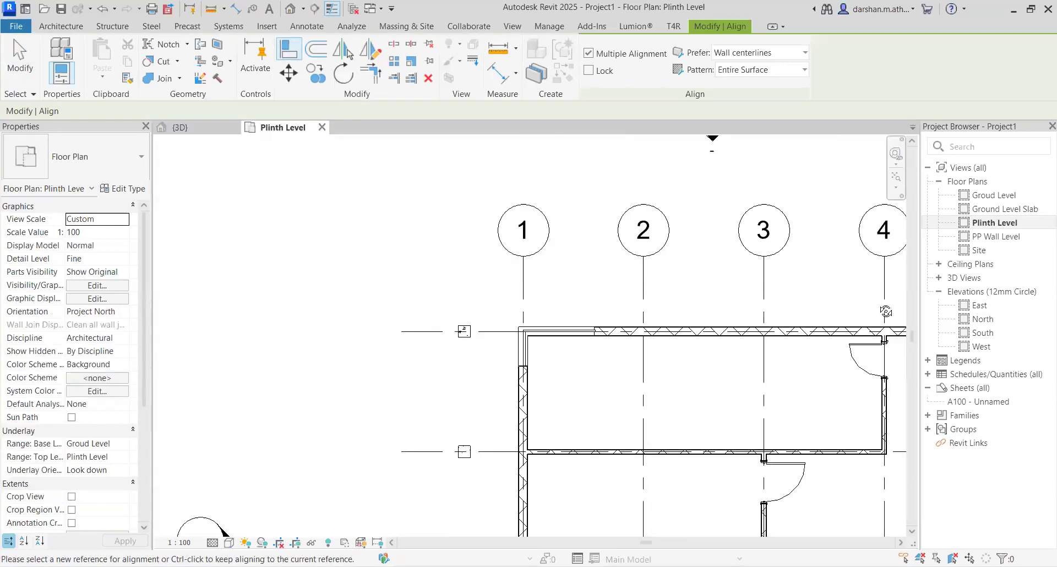
# Draw a 400 x 800mm concrete rectangular beam on the Ground Level Slab plane along the columns beyond grid 5, from grid A to grid E.
pyautogui.scroll(-3, 885, 367)
pyautogui.press('b')
pyautogui.press('m')
pyautogui.scroll(4, 528, 325)
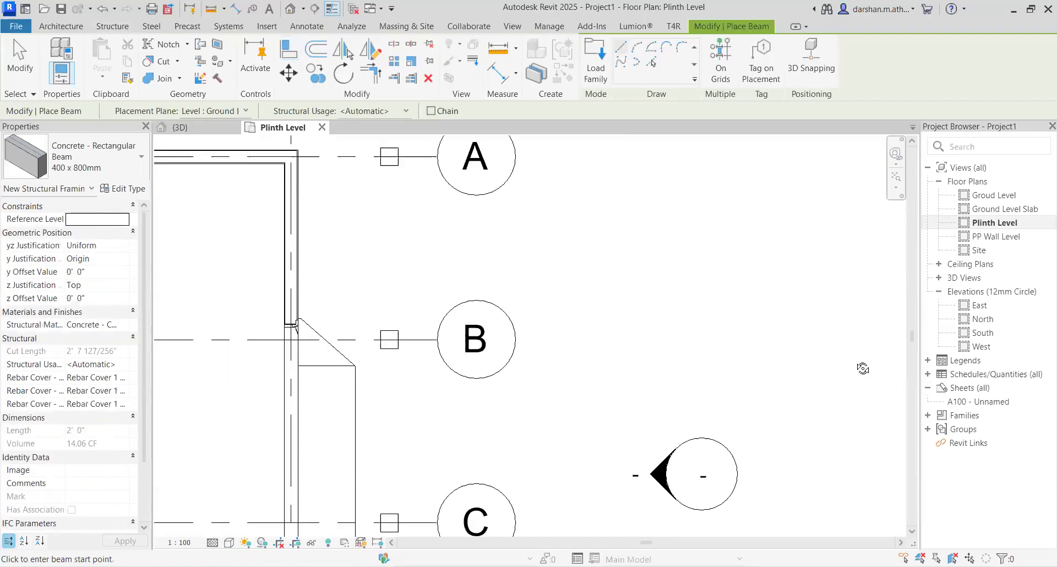
pyautogui.click(292, 159)
pyautogui.moveTo(414, 501); pyautogui.dragTo(548, 146, button='middle')
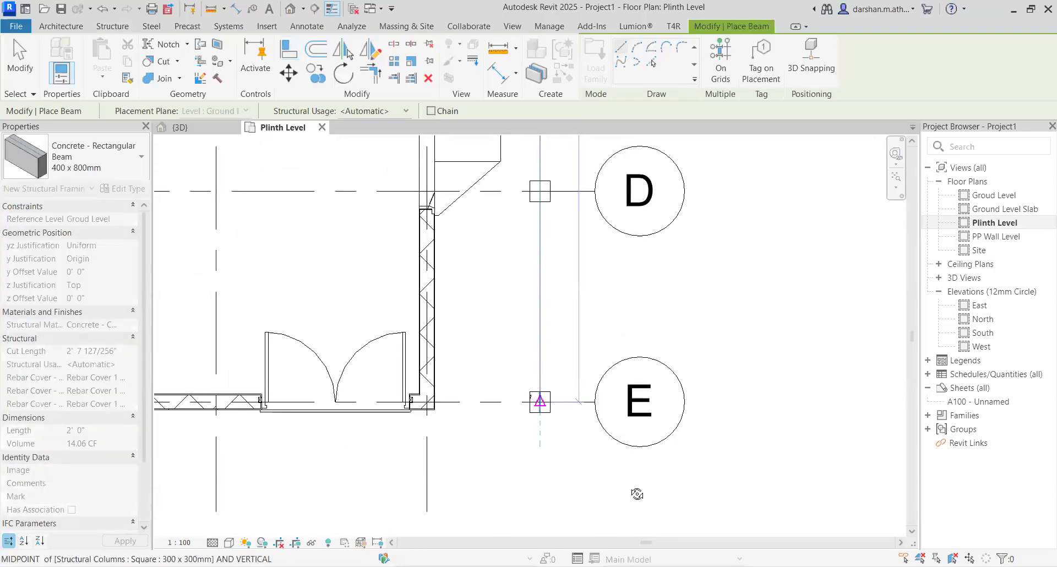
pyautogui.press('Escape')
pyautogui.press('Escape')
# Try deleting the square columns along both sides of the house and undo the deletion.
pyautogui.hotkey('ctrl', 'Tab')
pyautogui.scroll(5, 639, 429)
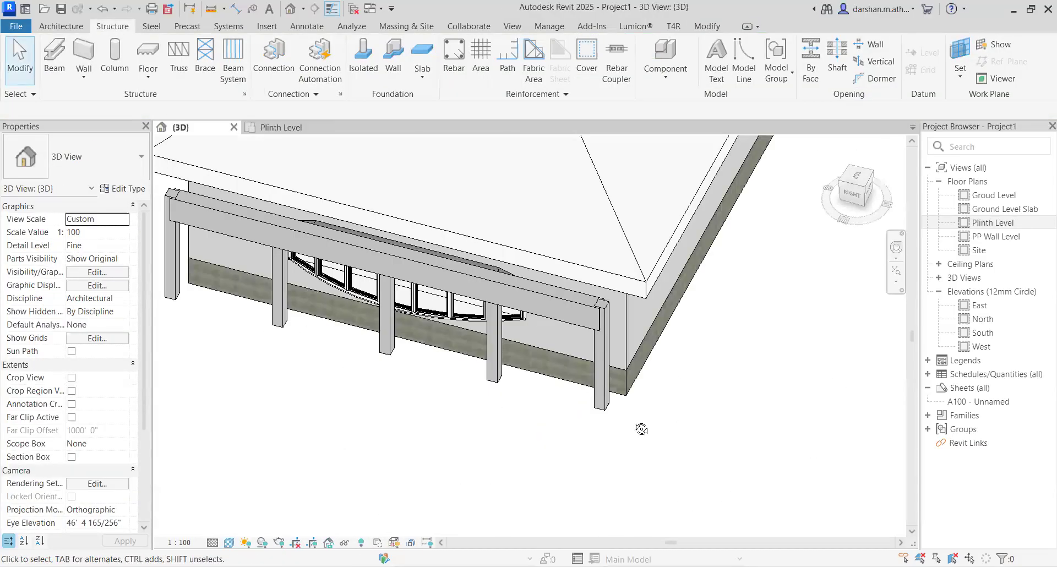
pyautogui.keyDown('shift'); pyautogui.moveTo(672, 430); pyautogui.dragTo(673, 430, button='middle'); pyautogui.keyUp('shift')
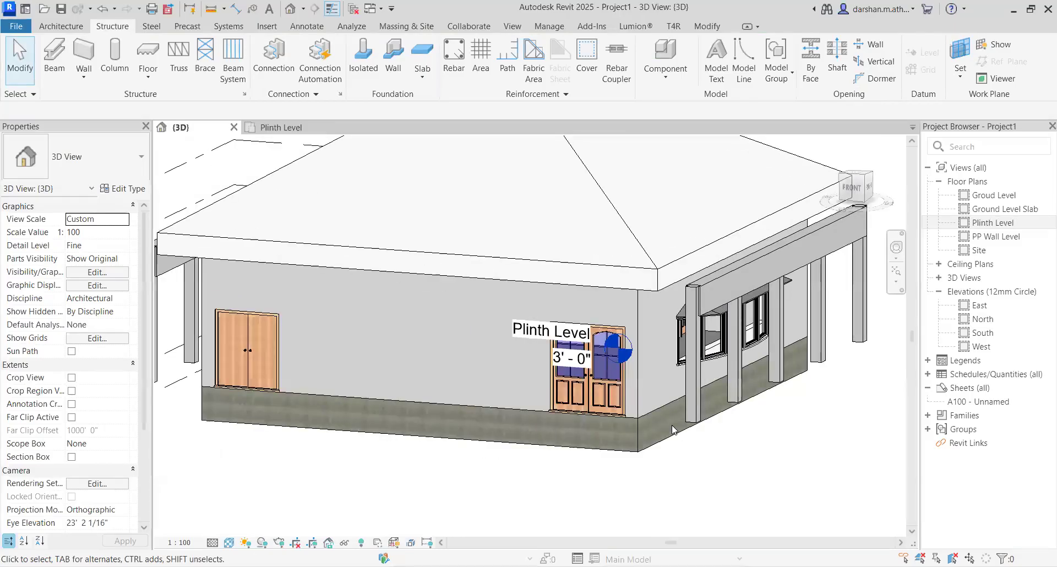
pyautogui.rightClick(673, 429)
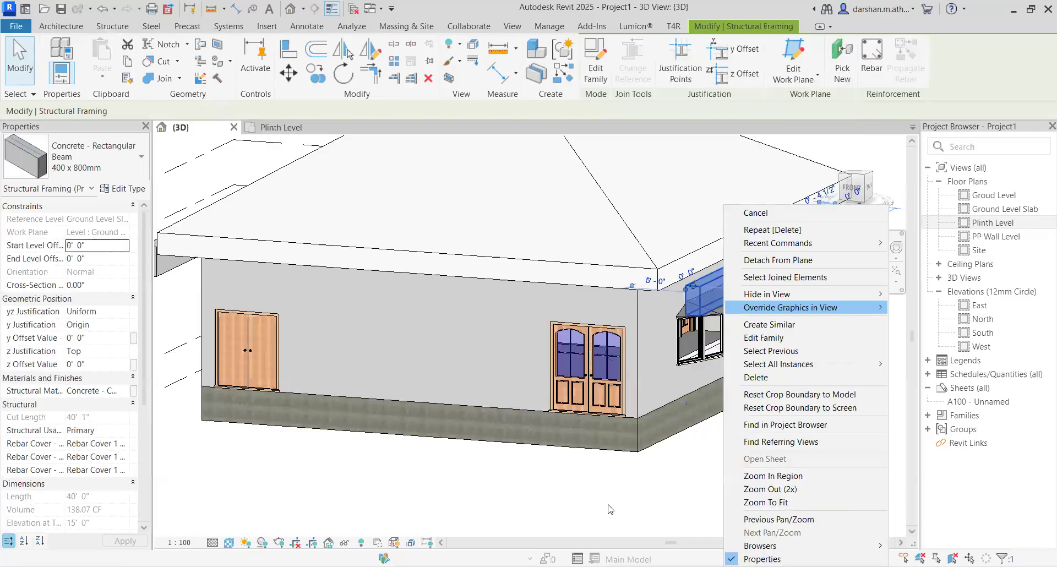
pyautogui.press('Escape')
pyautogui.hotkey('ctrl', 'Tab')
pyautogui.scroll(-3, 722, 392)
pyautogui.scroll(-3, 723, 392)
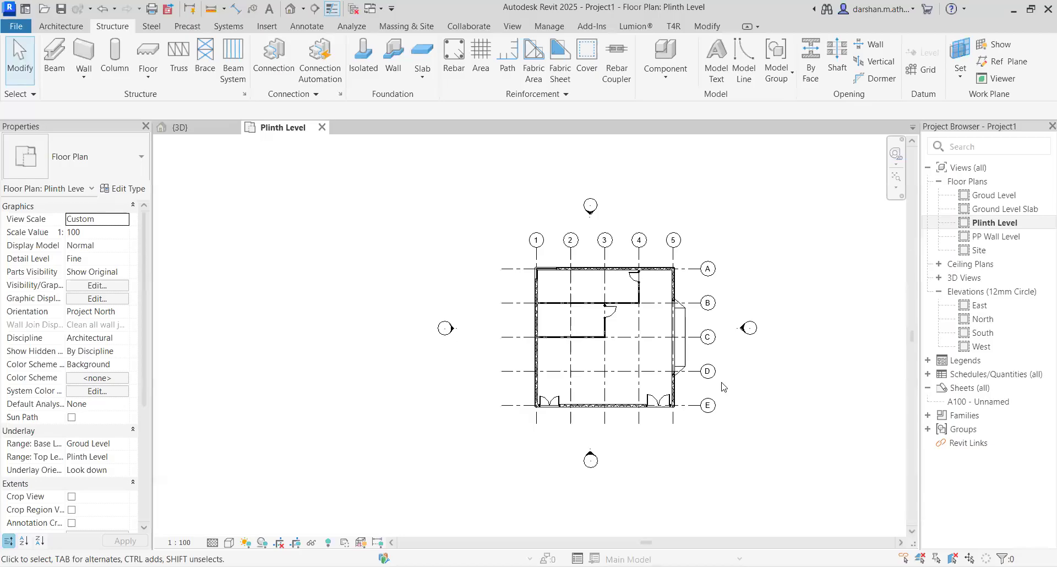
pyautogui.hotkey('ctrl', 'z')
pyautogui.moveTo(777, 406); pyautogui.dragTo(732, 396, button='middle')
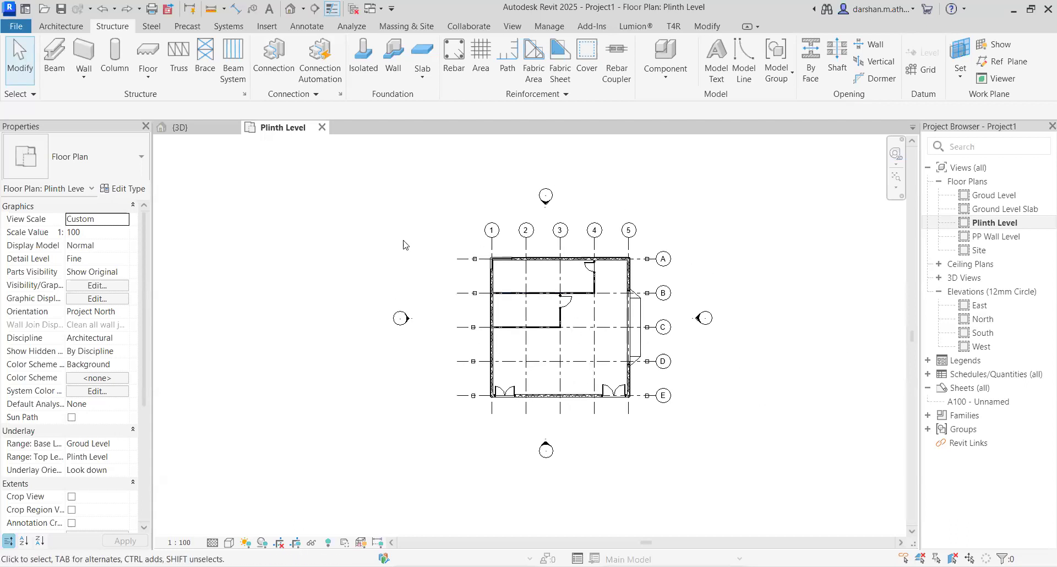
# Open the 3D view's visibility and graphic overrides, hide the Columns model category and apply the change.
pyautogui.click(189, 132)
pyautogui.scroll(-3, 553, 450)
pyautogui.keyDown('shift'); pyautogui.moveTo(552, 450); pyautogui.dragTo(437, 379, button='middle'); pyautogui.keyUp('shift')
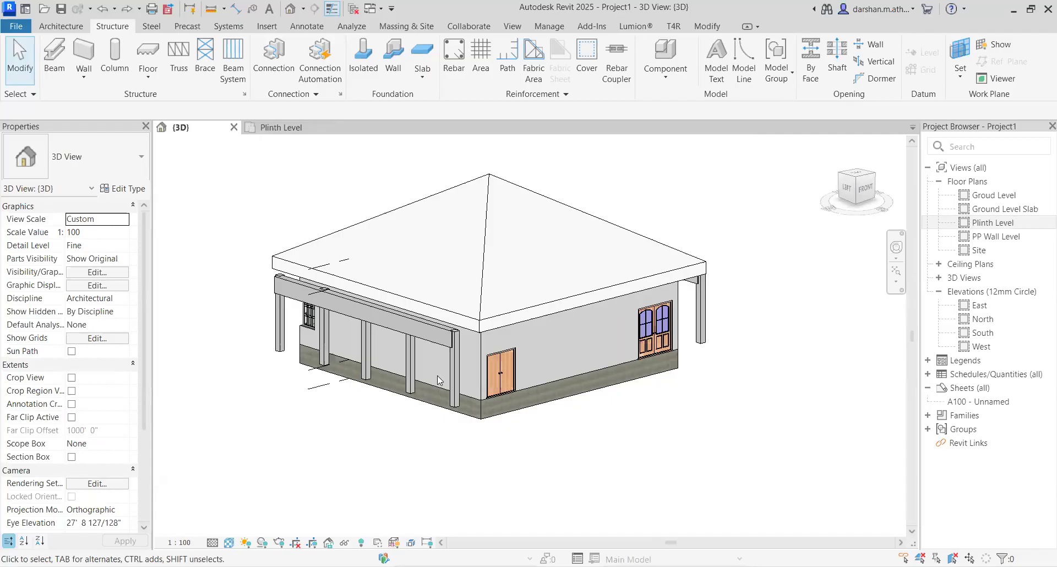
pyautogui.press('v')
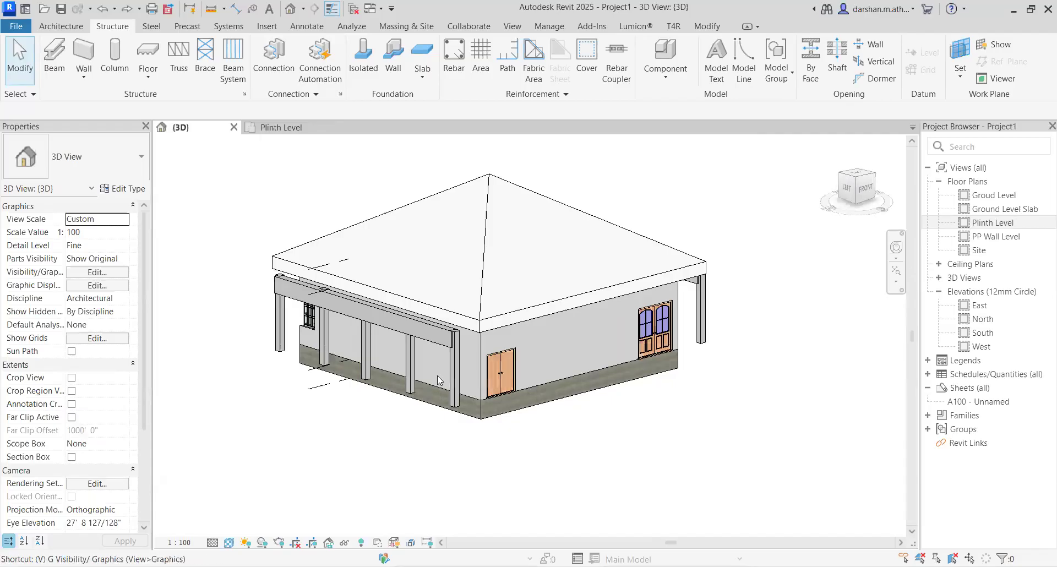
pyautogui.press('g')
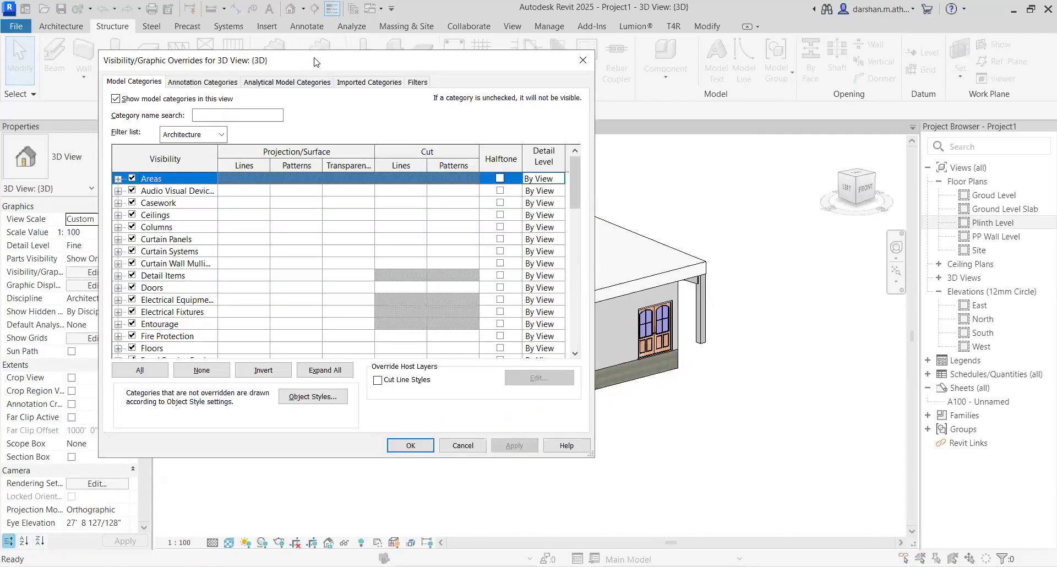
pyautogui.moveTo(317, 62); pyautogui.dragTo(772, 51)
pyautogui.click(678, 123)
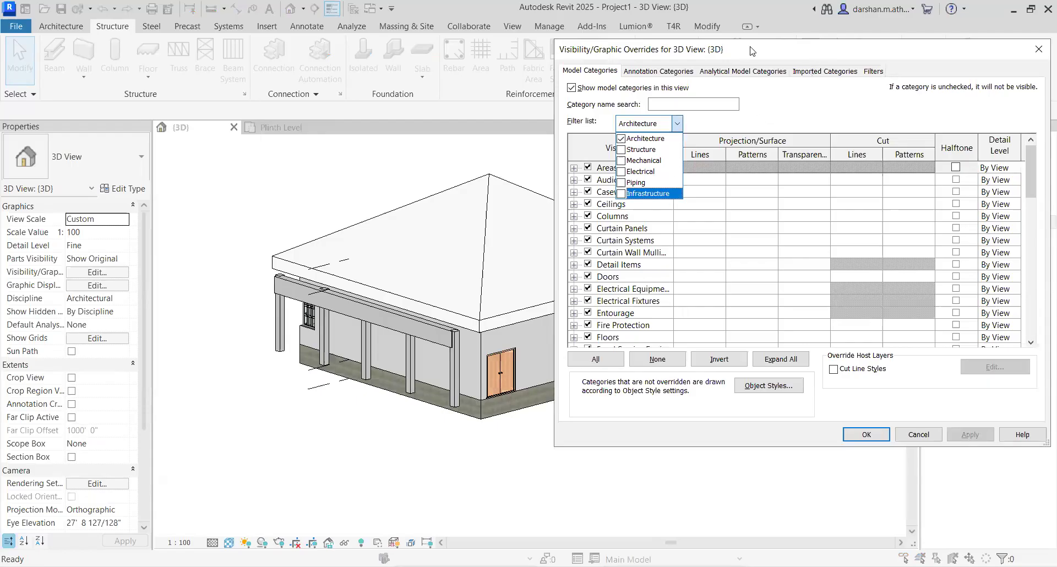
pyautogui.moveTo(753, 51); pyautogui.dragTo(652, 85)
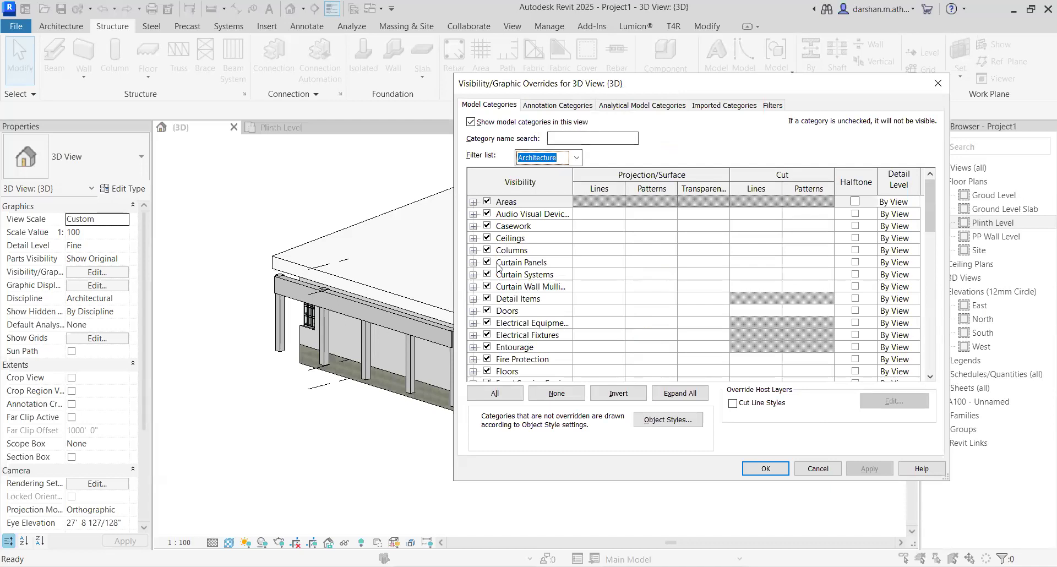
pyautogui.moveTo(621, 88); pyautogui.dragTo(702, 65)
pyautogui.click(569, 227)
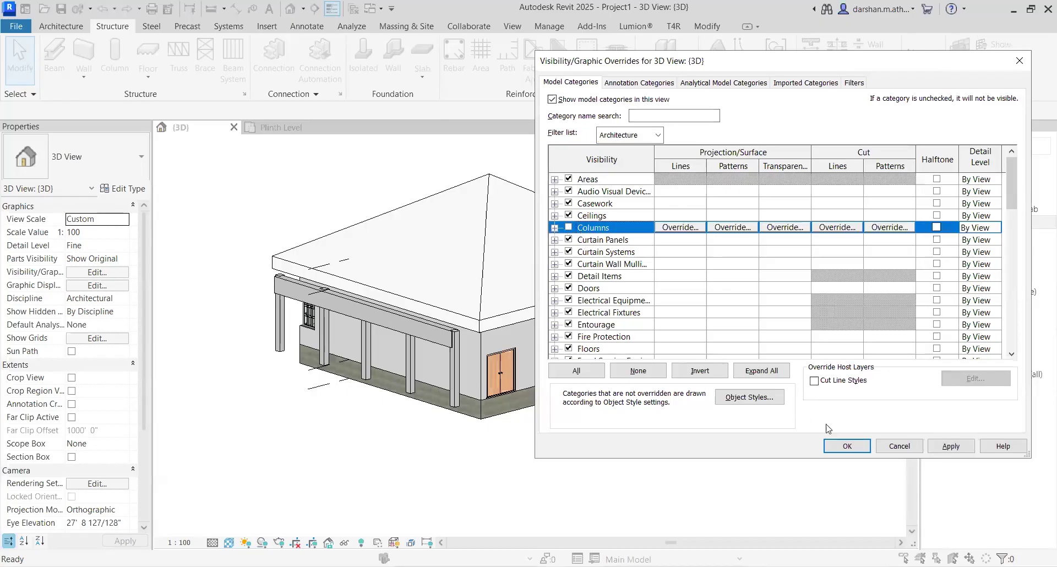
pyautogui.click(953, 448)
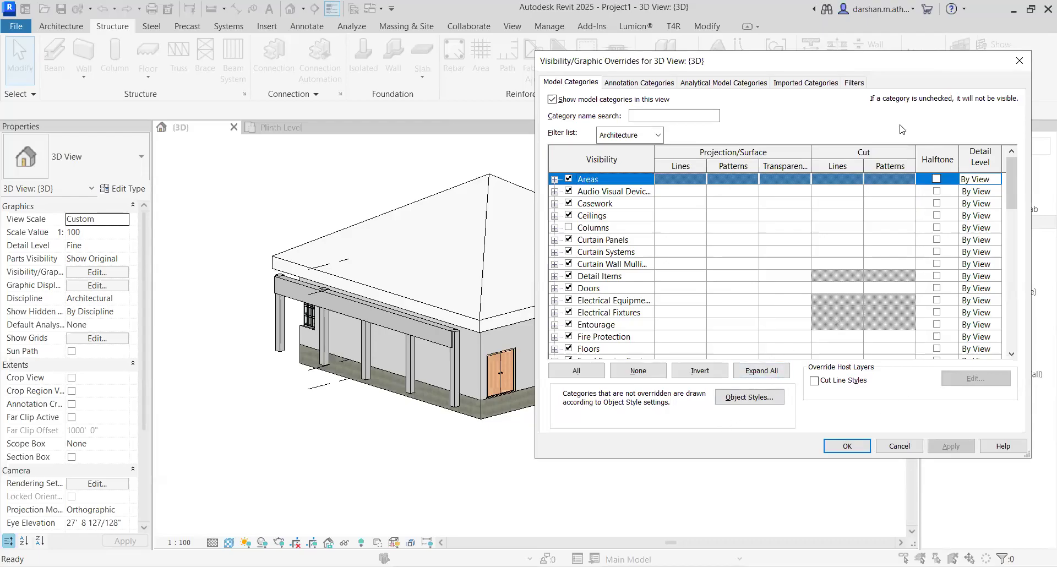
# Look through the annotation, analytical, imported and filter overrides, and expand Columns under the model categories.
pyautogui.moveTo(907, 71); pyautogui.dragTo(827, 75)
pyautogui.click(558, 87)
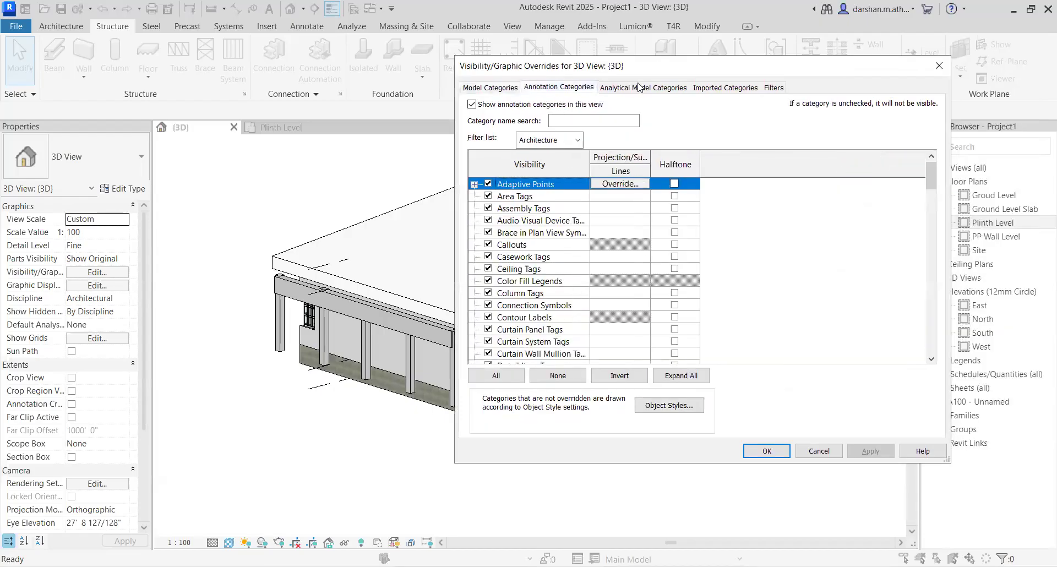
pyautogui.click(633, 87)
pyautogui.click(712, 89)
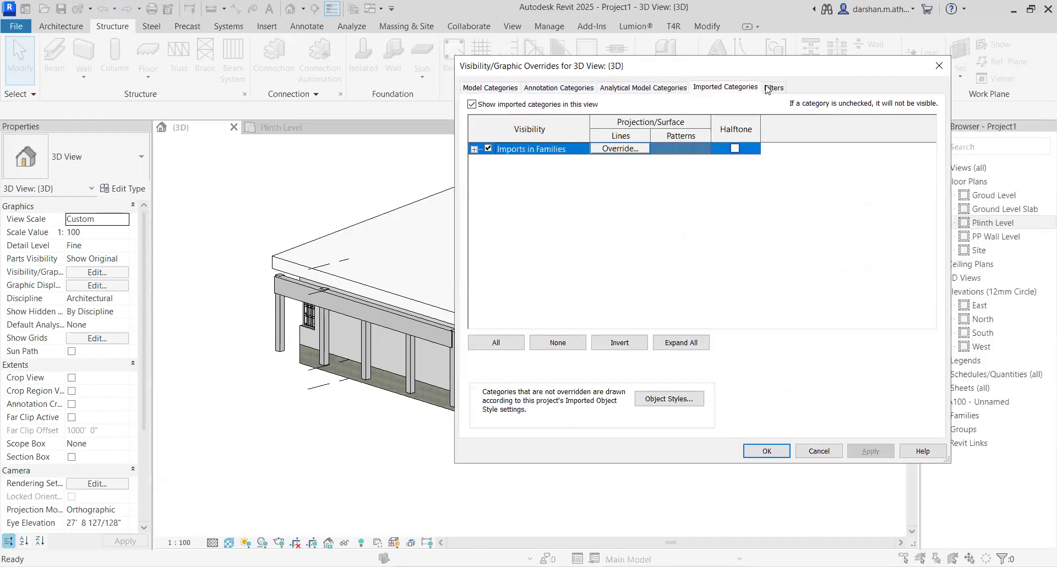
pyautogui.click(772, 89)
pyautogui.click(509, 90)
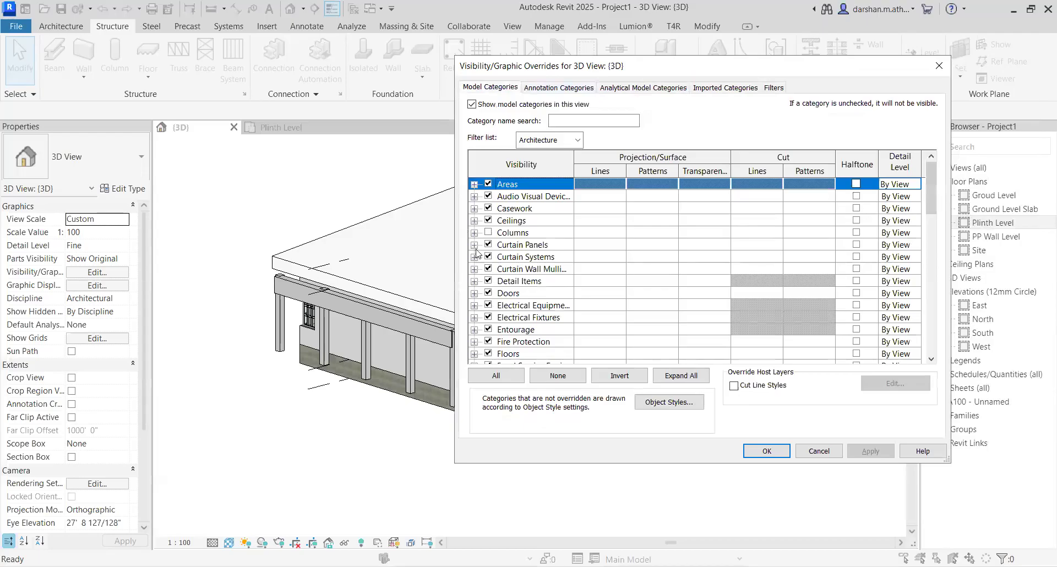
pyautogui.click(474, 233)
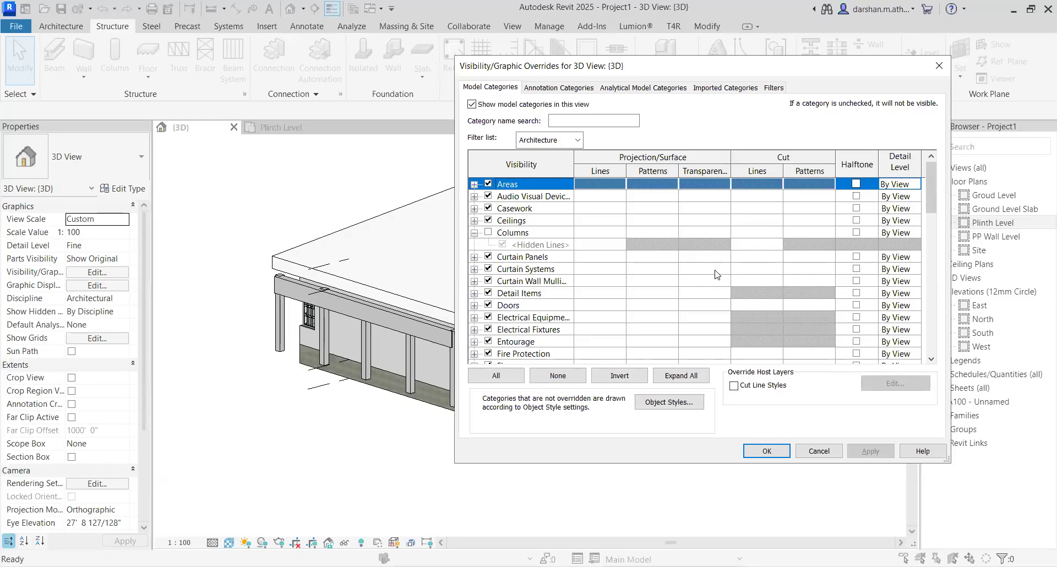
# Make the Columns category visible again and add Structure to the discipline filter alongside Architecture.
pyautogui.click(489, 232)
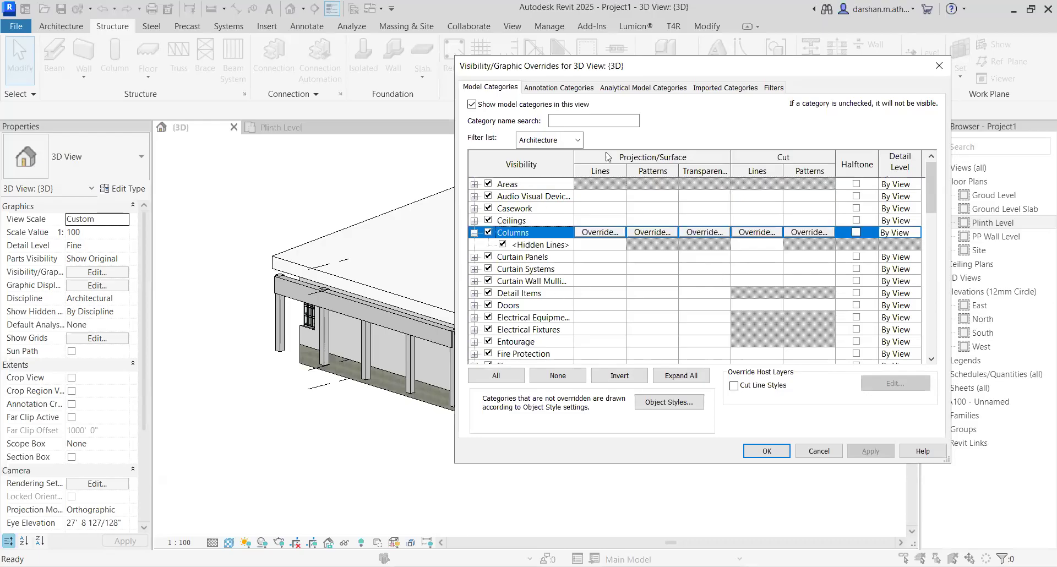
pyautogui.click(576, 140)
pyautogui.click(522, 166)
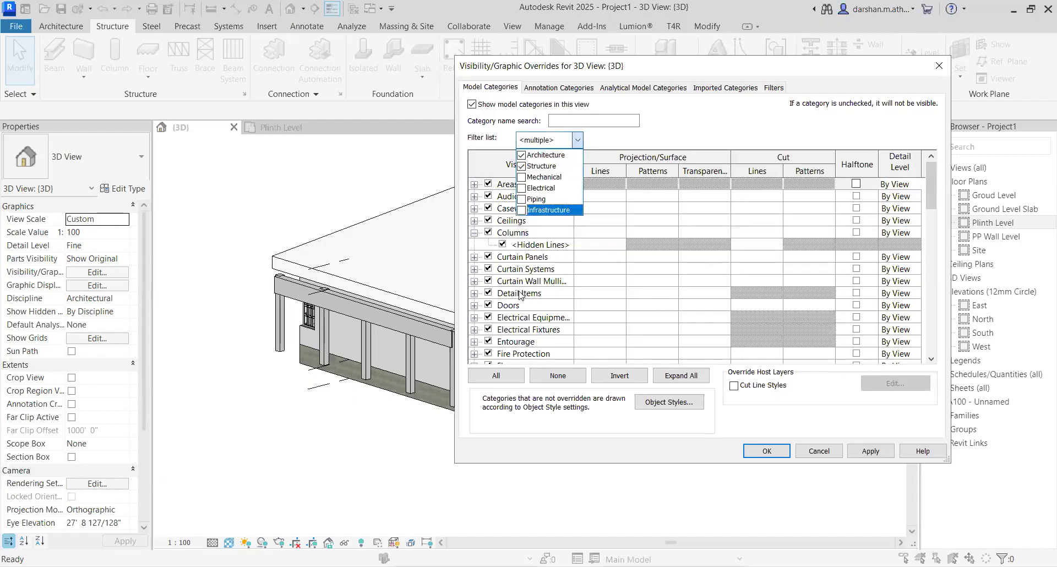
pyautogui.click(874, 458)
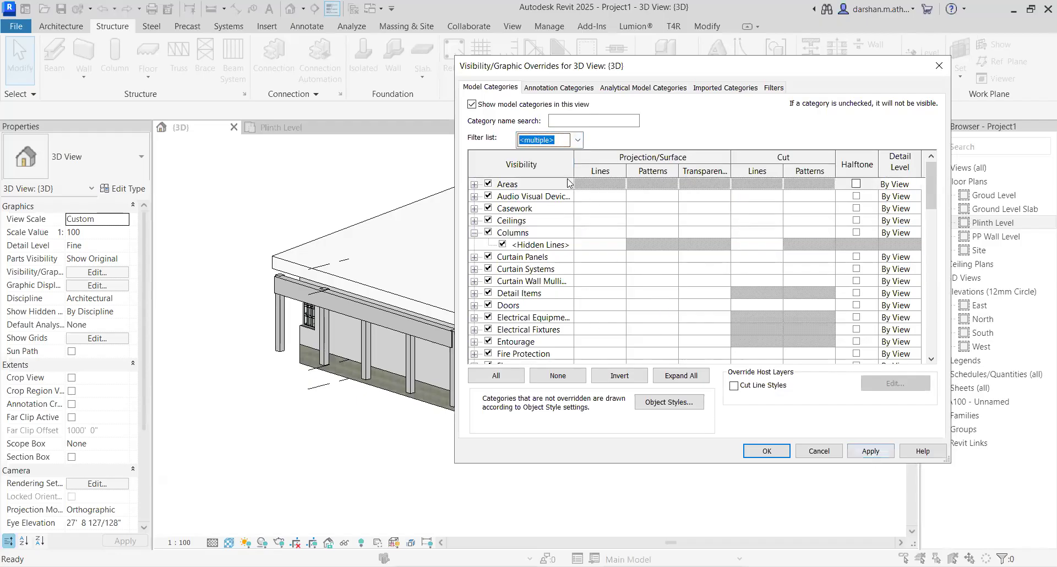
# Examine the model, annotation, analytical, imported and filter overrides for structural elements with Architecture and Structure listed.
pyautogui.click(578, 141)
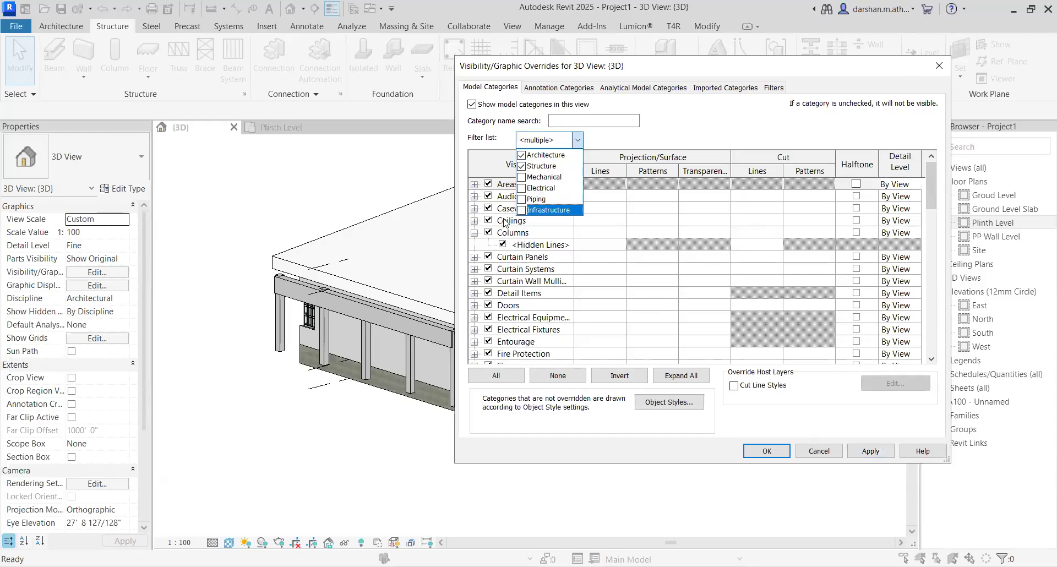
pyautogui.click(577, 141)
pyautogui.click(558, 88)
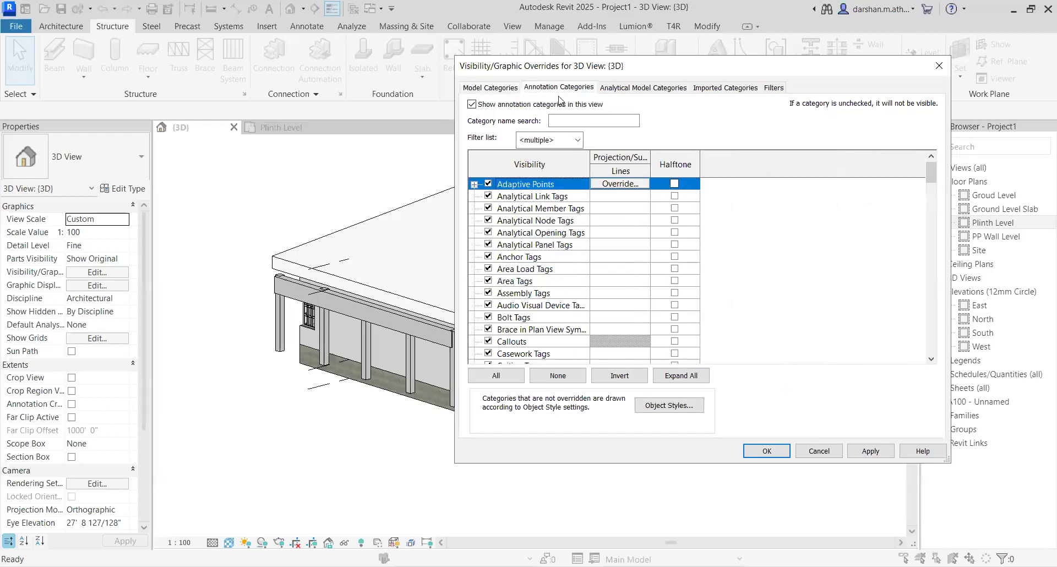
pyautogui.scroll(-6, 586, 299)
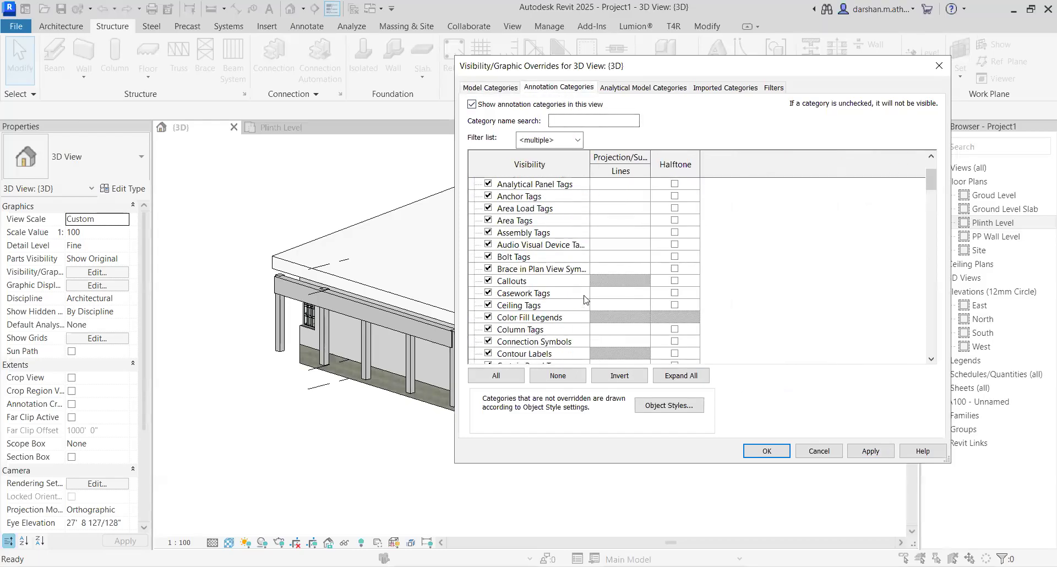
pyautogui.scroll(6, 586, 300)
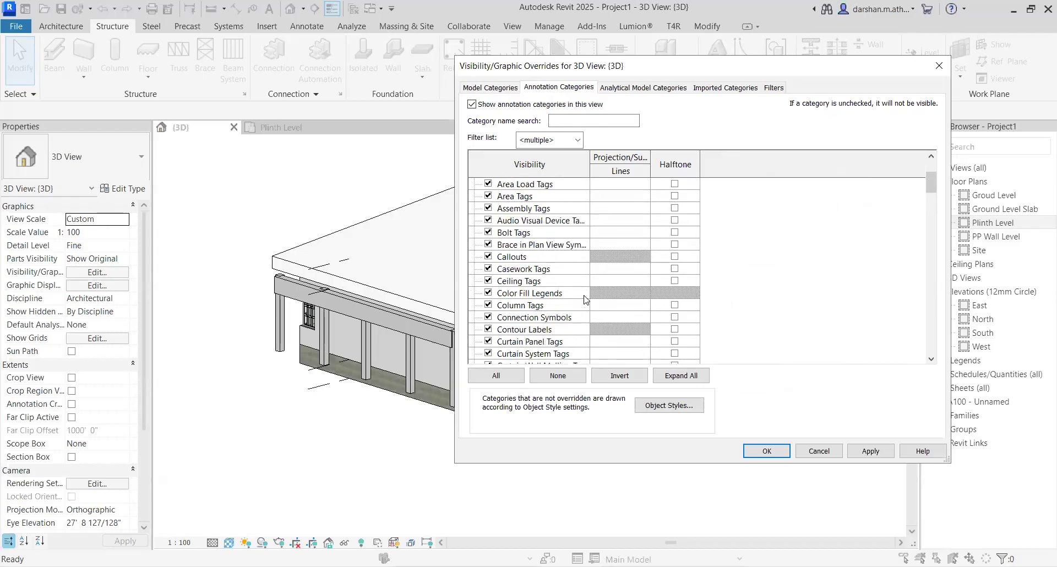
pyautogui.click(627, 91)
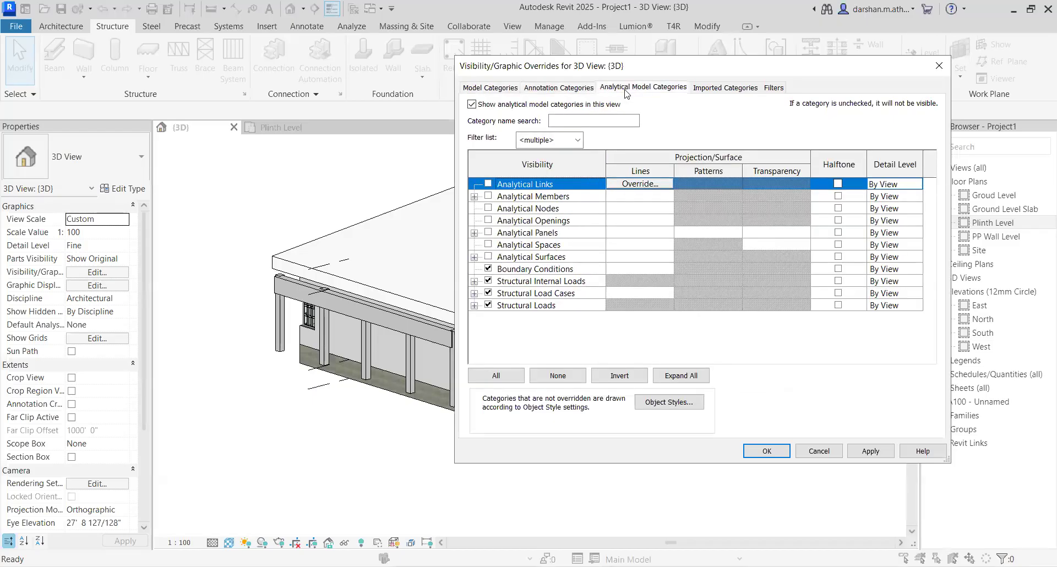
pyautogui.click(707, 87)
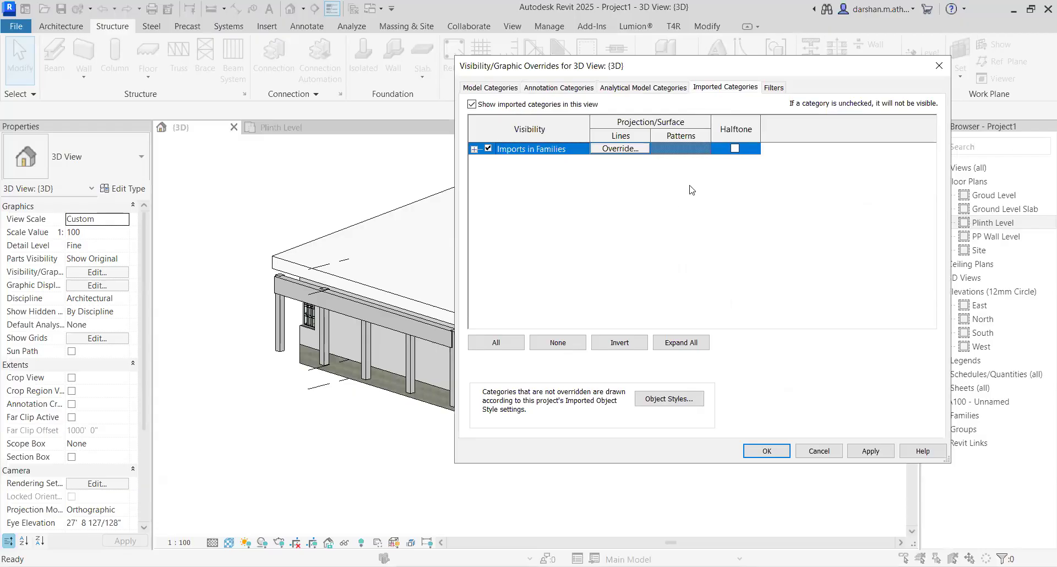
pyautogui.click(765, 91)
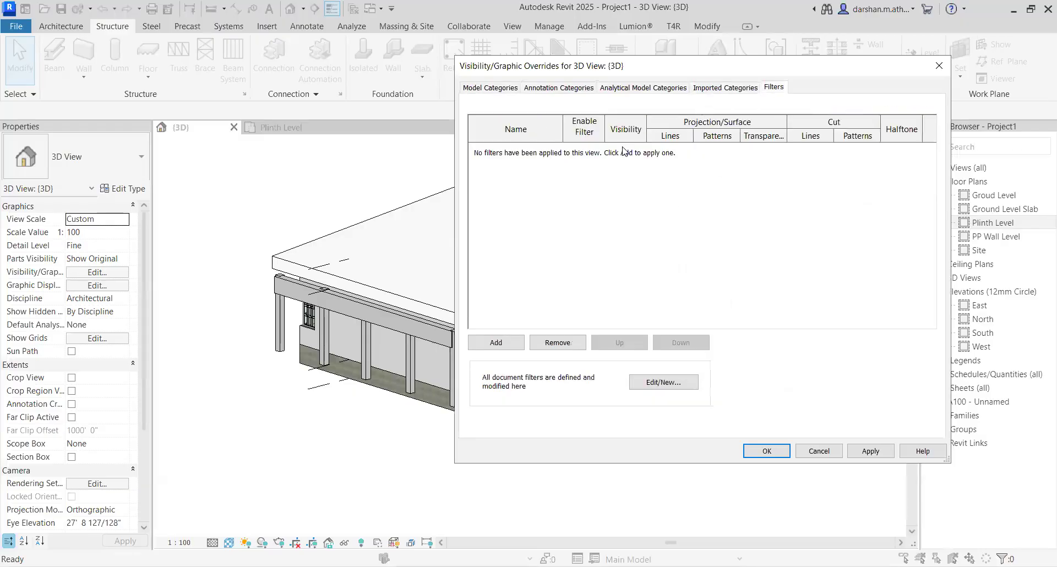
pyautogui.click(725, 88)
pyautogui.click(634, 89)
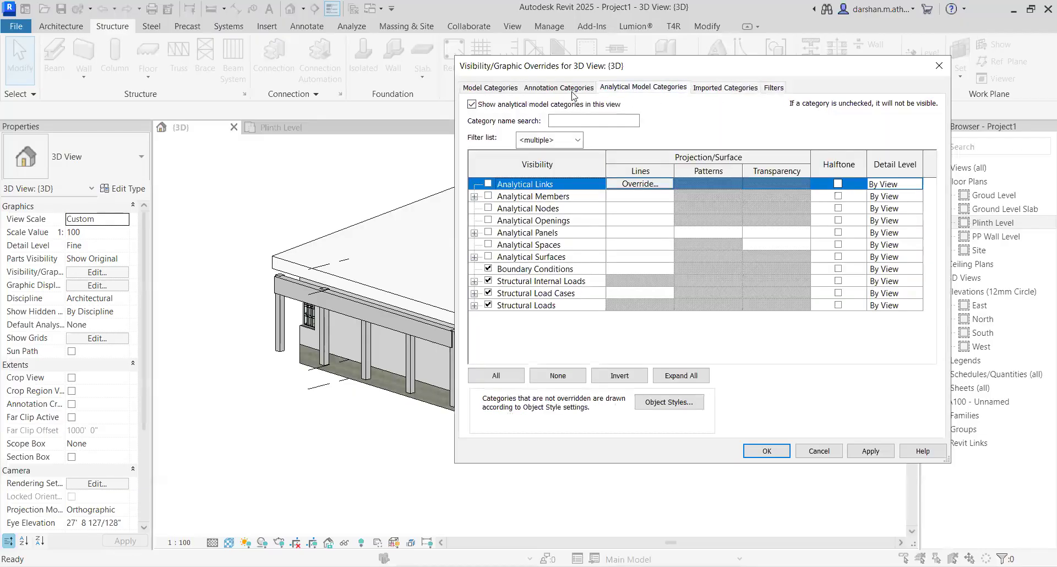
pyautogui.click(561, 88)
pyautogui.click(498, 89)
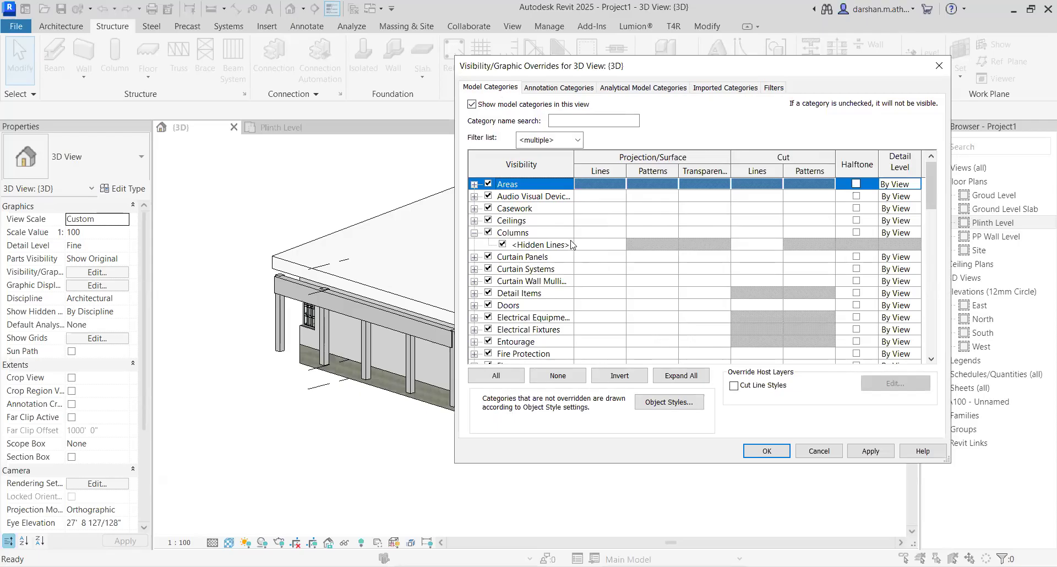
pyautogui.scroll(-1, 500, 313)
pyautogui.scroll(1, 499, 313)
# Limit the model categories to Architecture, hide Columns with Halftone enabled, and apply the overrides to the 3D view.
pyautogui.click(577, 139)
pyautogui.click(522, 166)
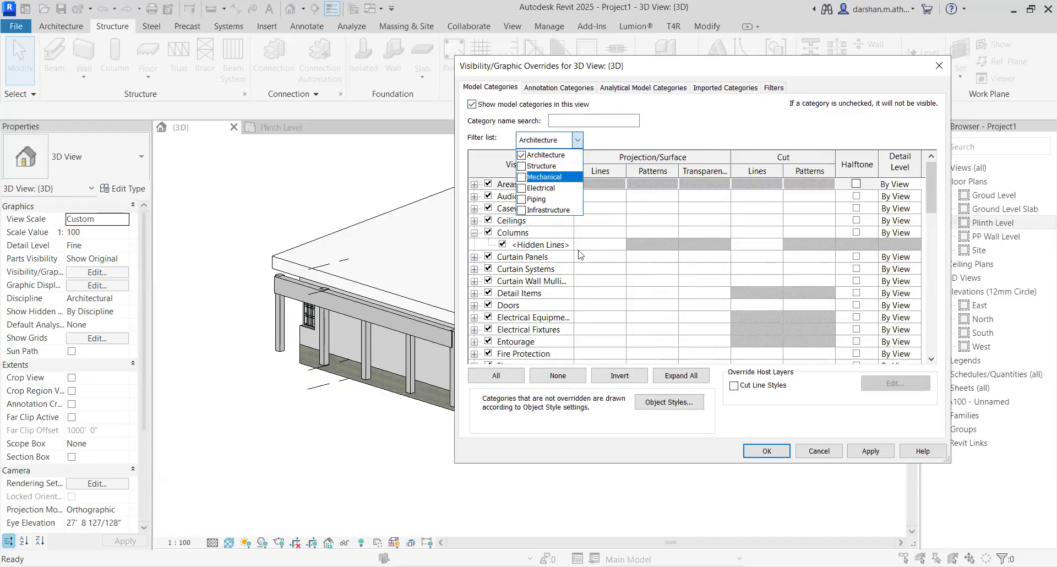
pyautogui.click(488, 233)
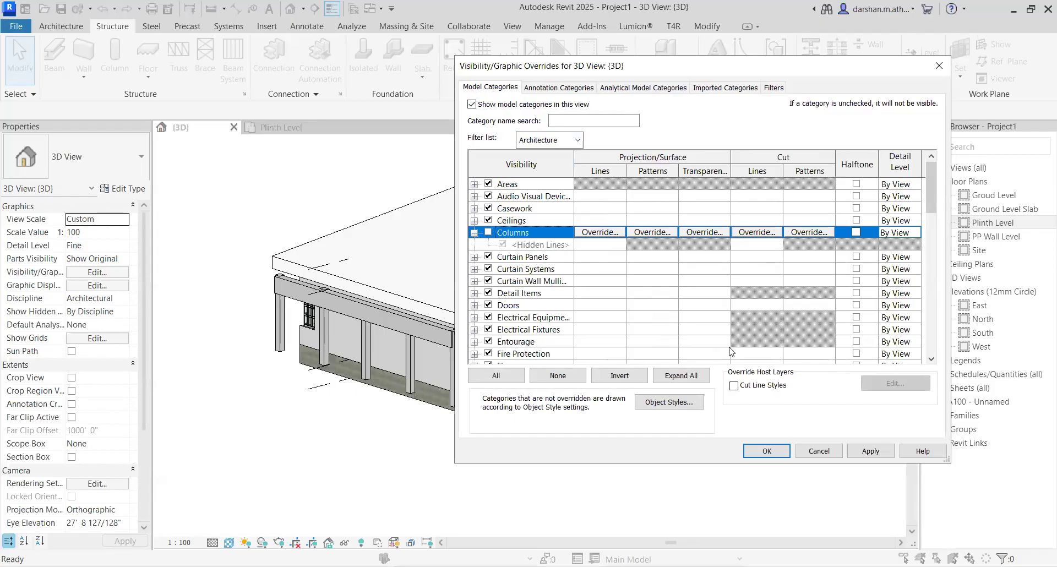
pyautogui.click(916, 233)
pyautogui.click(868, 238)
pyautogui.click(856, 232)
pyautogui.click(871, 451)
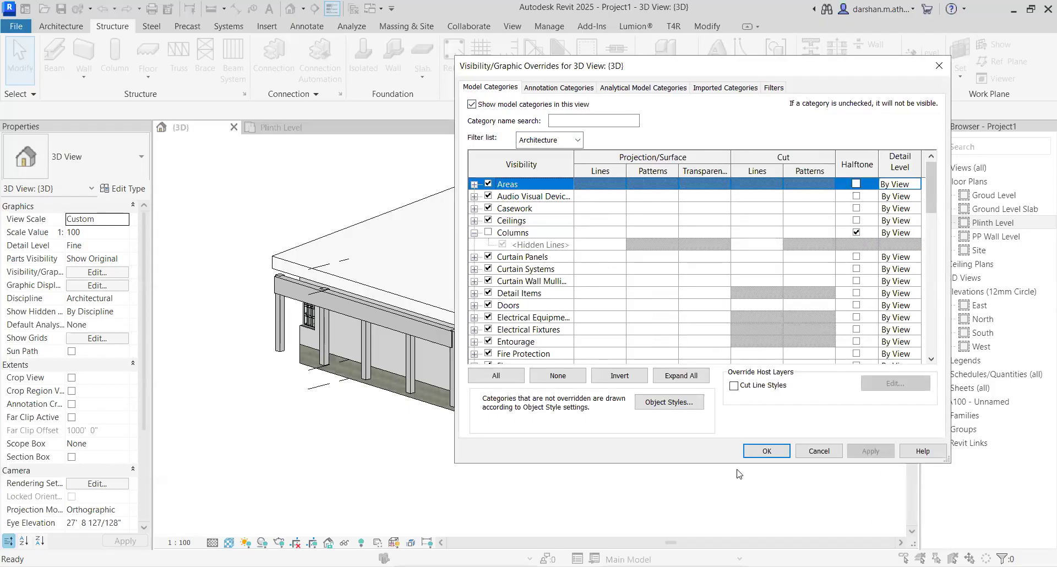
pyautogui.click(768, 451)
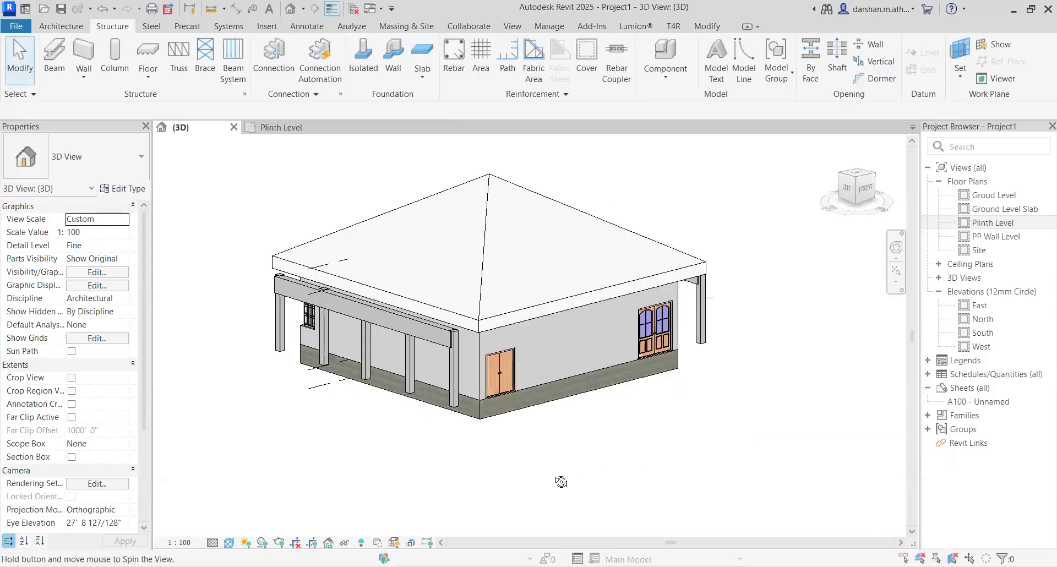
# Switch the 3D view's visual style so the house shows its material colours and textures.
pyautogui.keyDown('shift'); pyautogui.moveTo(566, 480); pyautogui.dragTo(516, 438, button='middle'); pyautogui.keyUp('shift')
pyautogui.scroll(5, 516, 438)
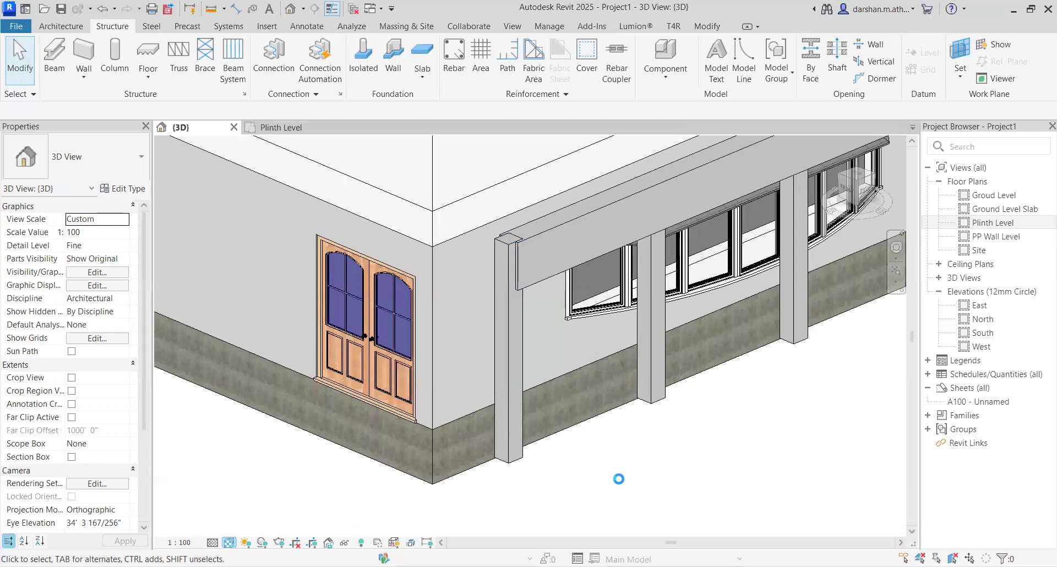
pyautogui.scroll(-3, 619, 479)
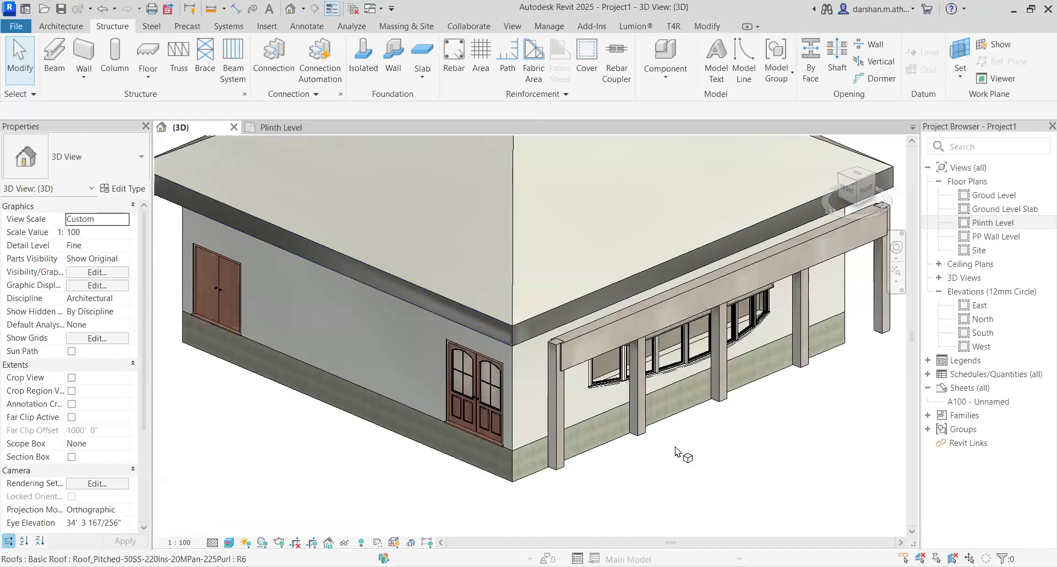
# Select all instances of the 300 x 300mm square structural column in the entire project.
pyautogui.scroll(-5, 663, 499)
pyautogui.keyDown('shift'); pyautogui.moveTo(662, 514); pyautogui.dragTo(569, 495, button='middle'); pyautogui.keyUp('shift')
pyautogui.click(579, 484)
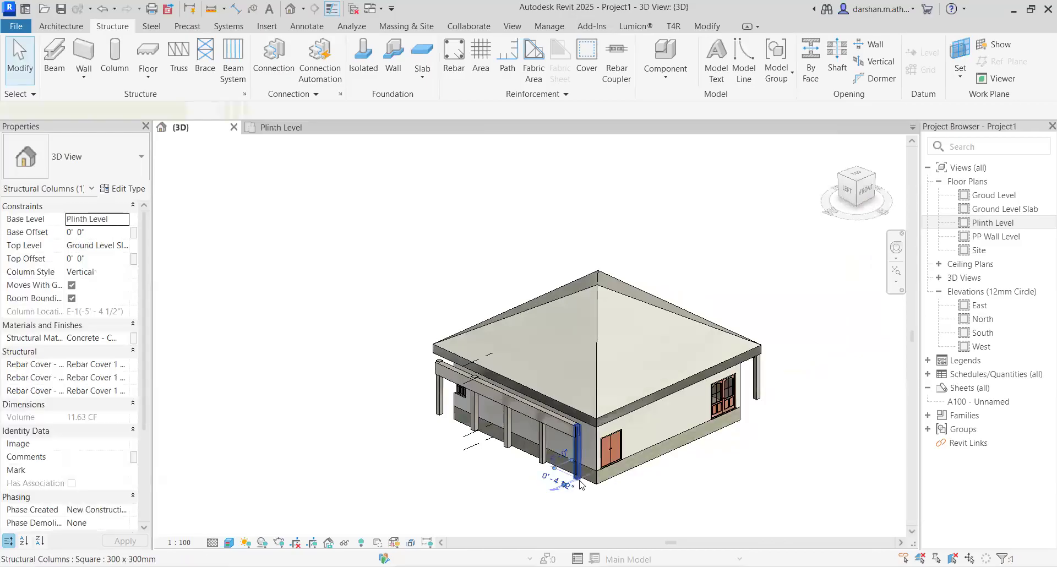
pyautogui.rightClick(580, 484)
pyautogui.moveTo(733, 277)
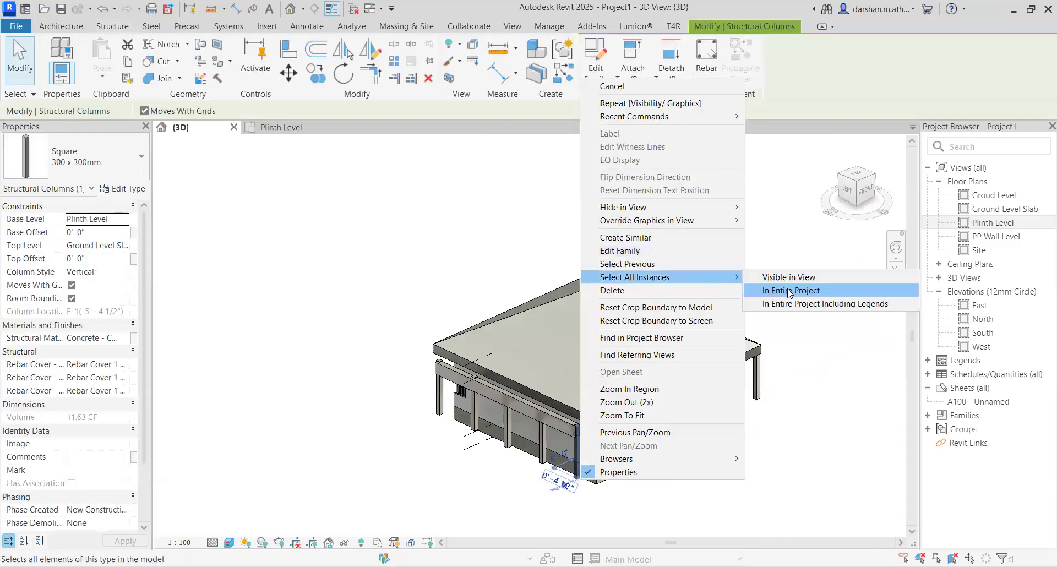
pyautogui.click(790, 290)
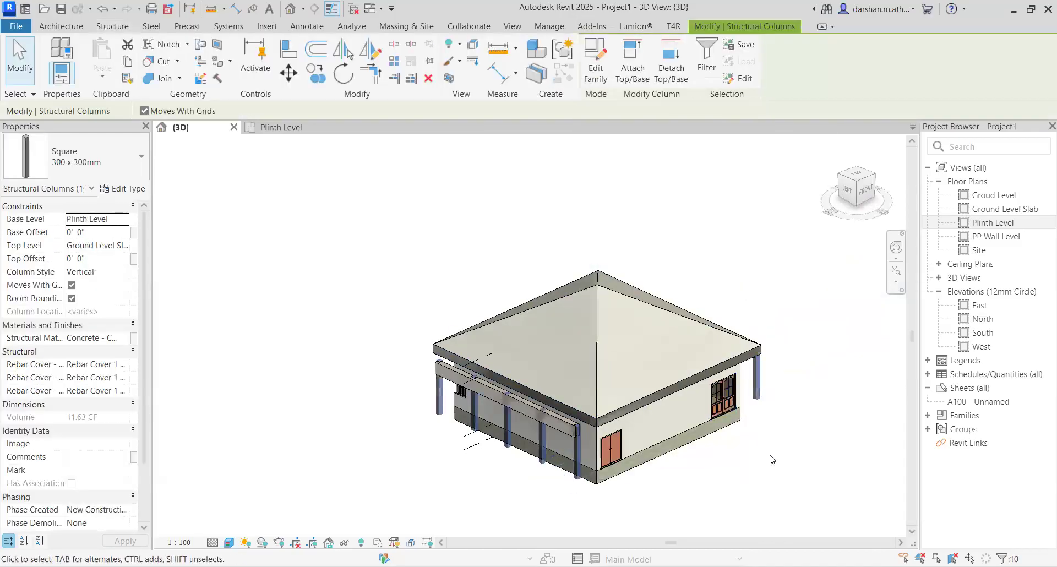
# Add all project instances of the concrete beam to the column selection and hide the selected elements' categories in the 3D view.
pyautogui.keyDown('ctrl'); pyautogui.click(571, 437); pyautogui.keyUp('ctrl')
pyautogui.rightClick(570, 437)
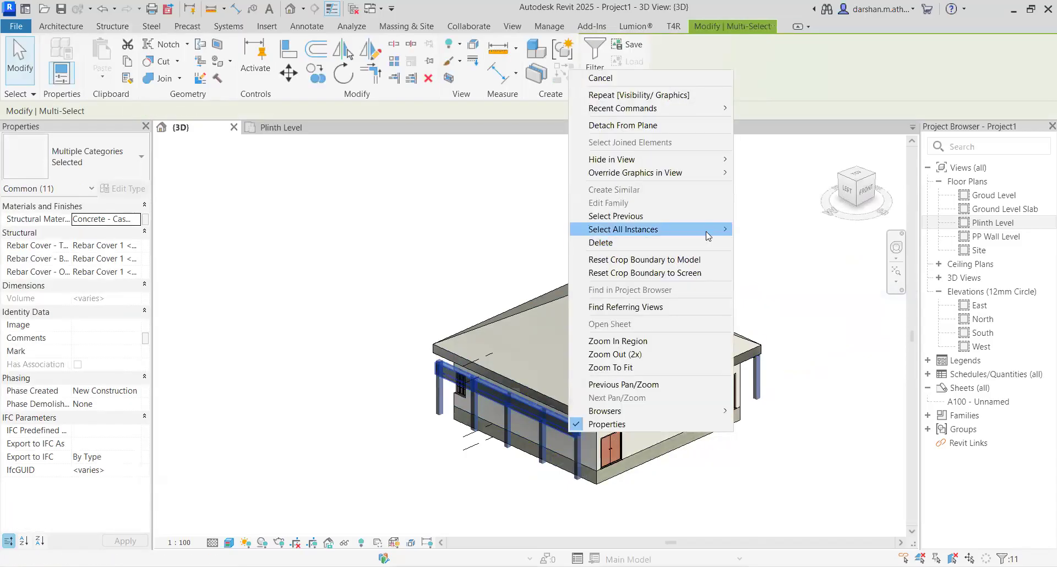
pyautogui.moveTo(724, 229)
pyautogui.click(771, 243)
pyautogui.keyDown('shift'); pyautogui.moveTo(812, 455); pyautogui.dragTo(680, 432, button='middle'); pyautogui.keyUp('shift')
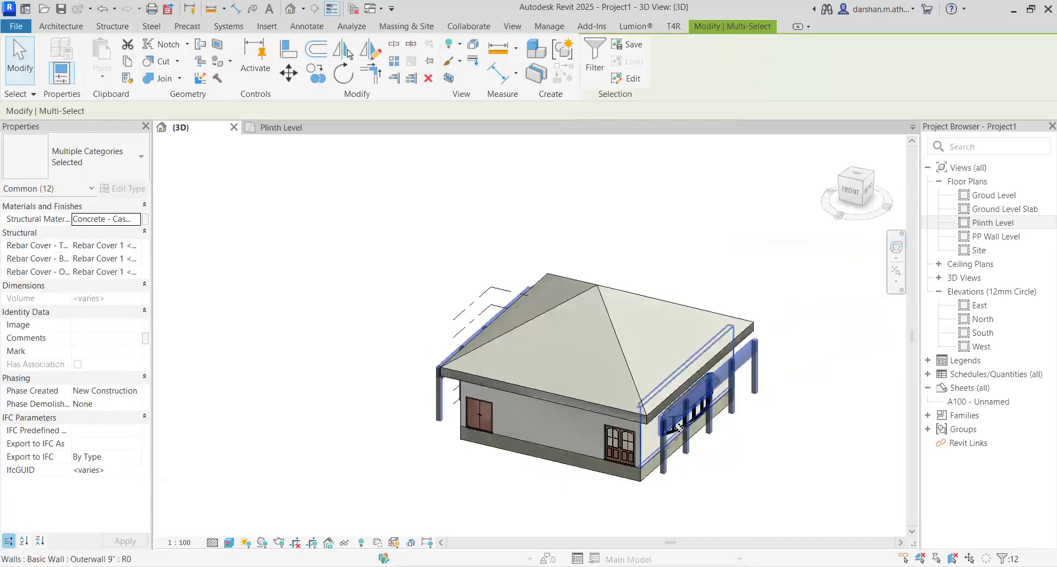
pyautogui.rightClick(686, 433)
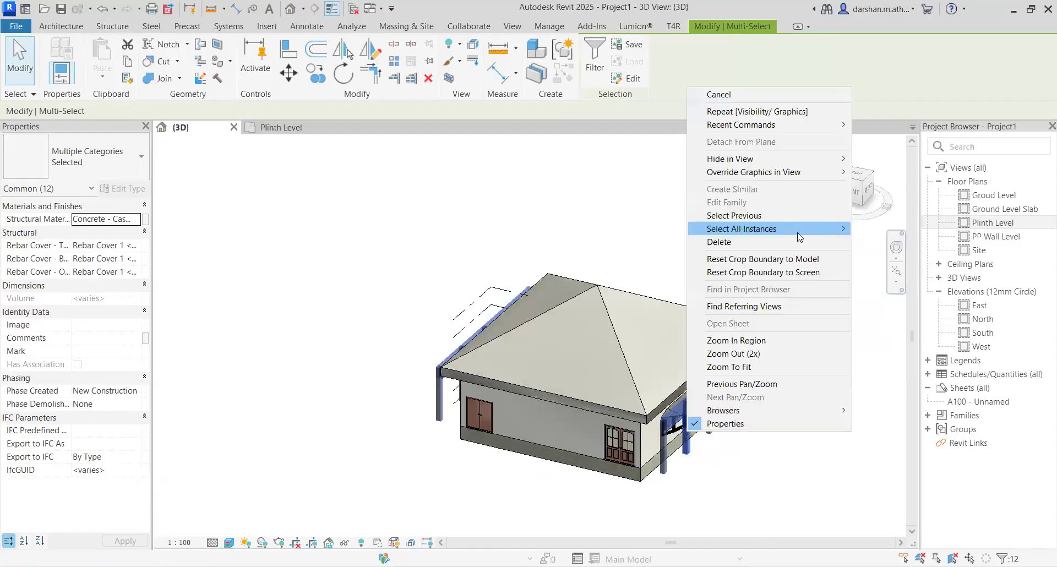
pyautogui.moveTo(829, 160)
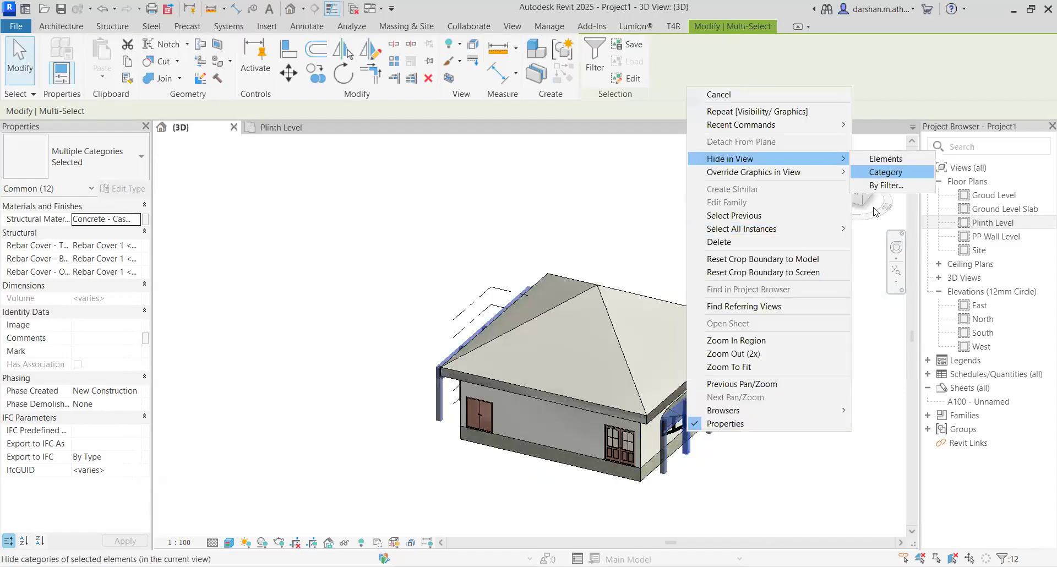
pyautogui.click(877, 171)
pyautogui.keyDown('shift'); pyautogui.moveTo(651, 481); pyautogui.dragTo(687, 481, button='middle'); pyautogui.keyUp('shift')
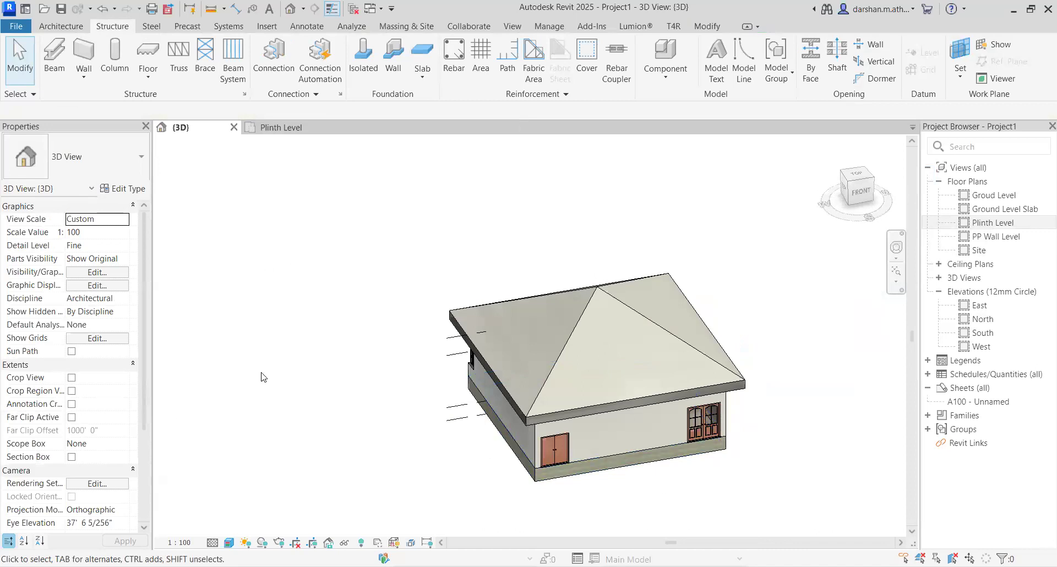
# Make the Columns category visible in the 3D view's graphic overrides, turn off its Halftone, and apply the changes.
pyautogui.press('v')
pyautogui.press('g')
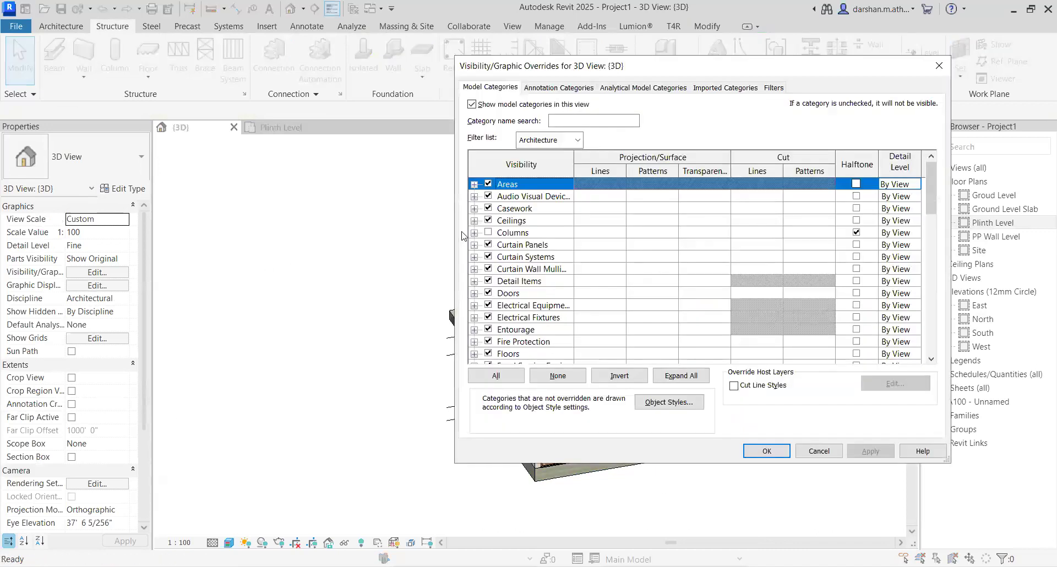
pyautogui.click(488, 232)
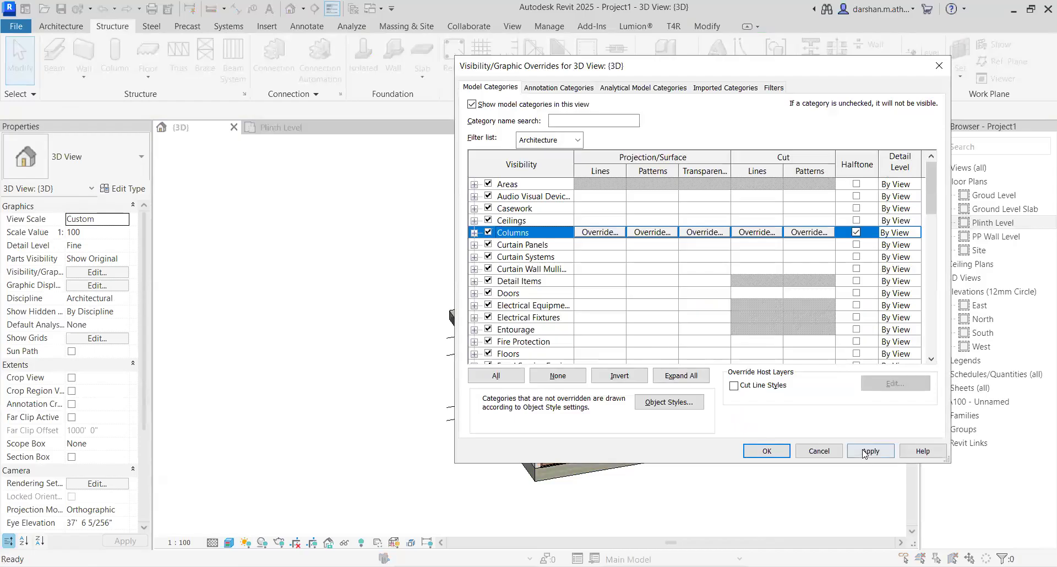
pyautogui.click(865, 451)
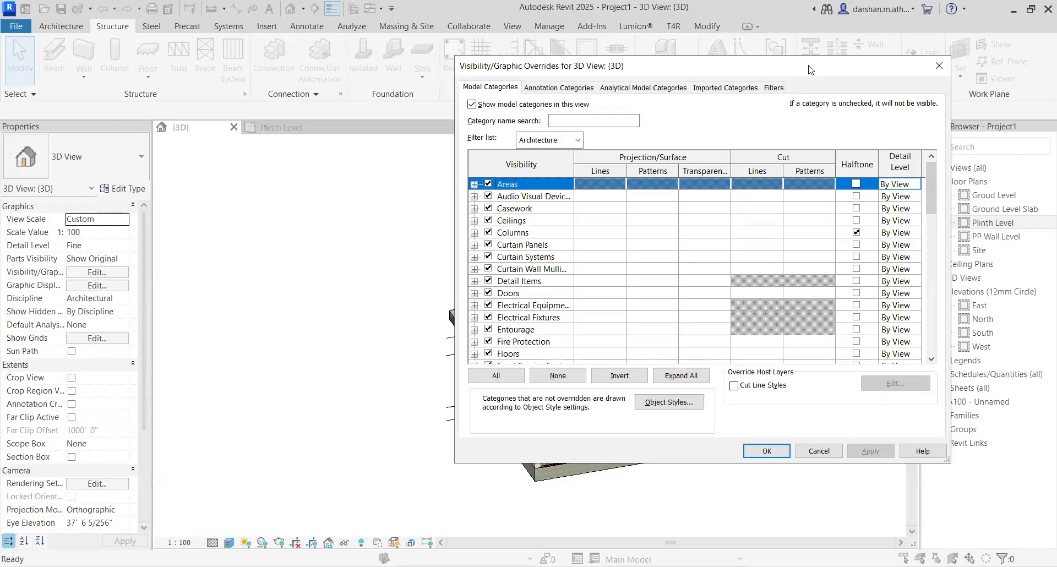
pyautogui.moveTo(809, 69); pyautogui.dragTo(640, 118)
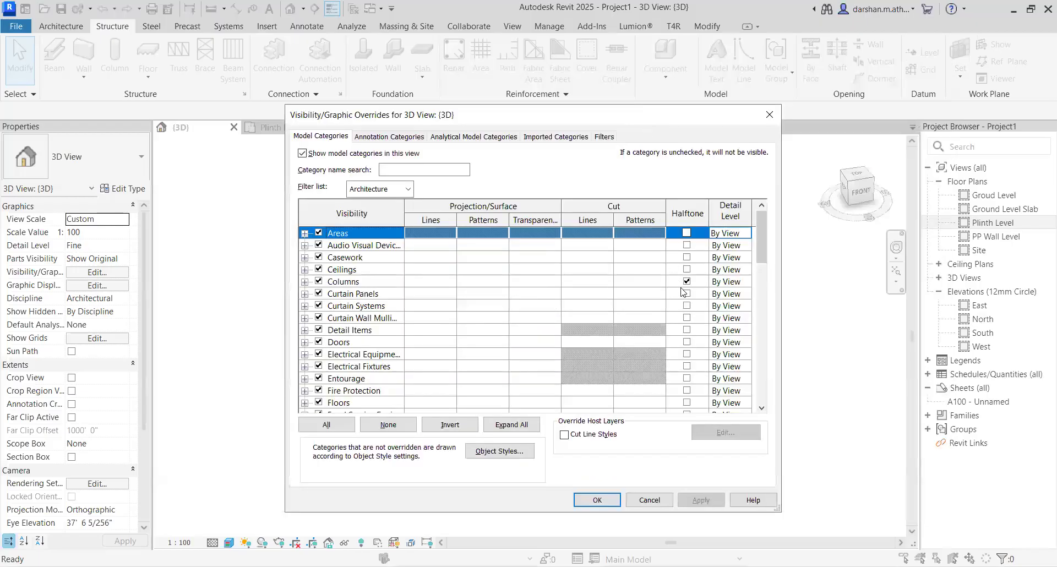
pyautogui.click(686, 282)
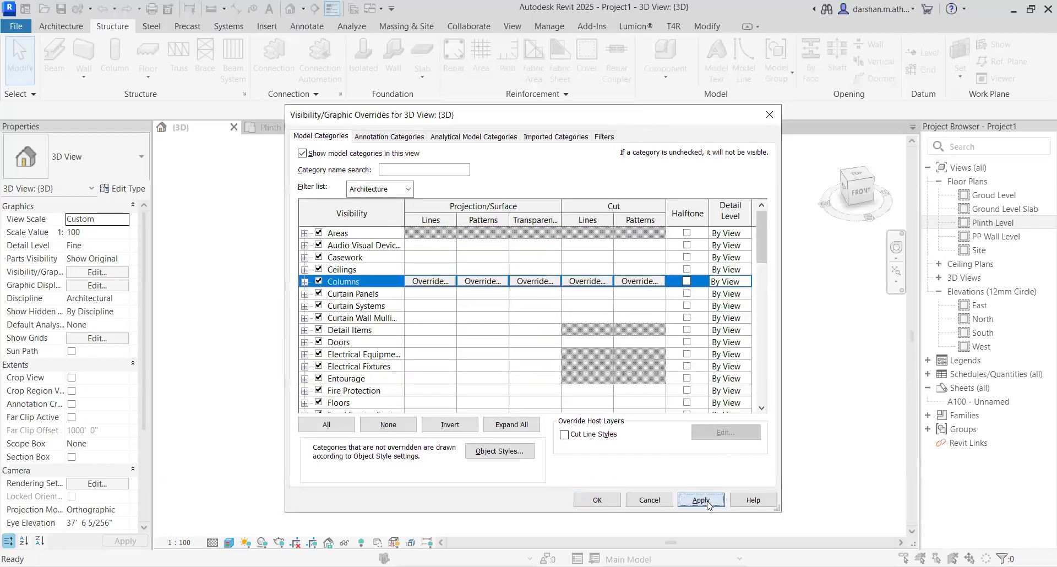
pyautogui.click(708, 502)
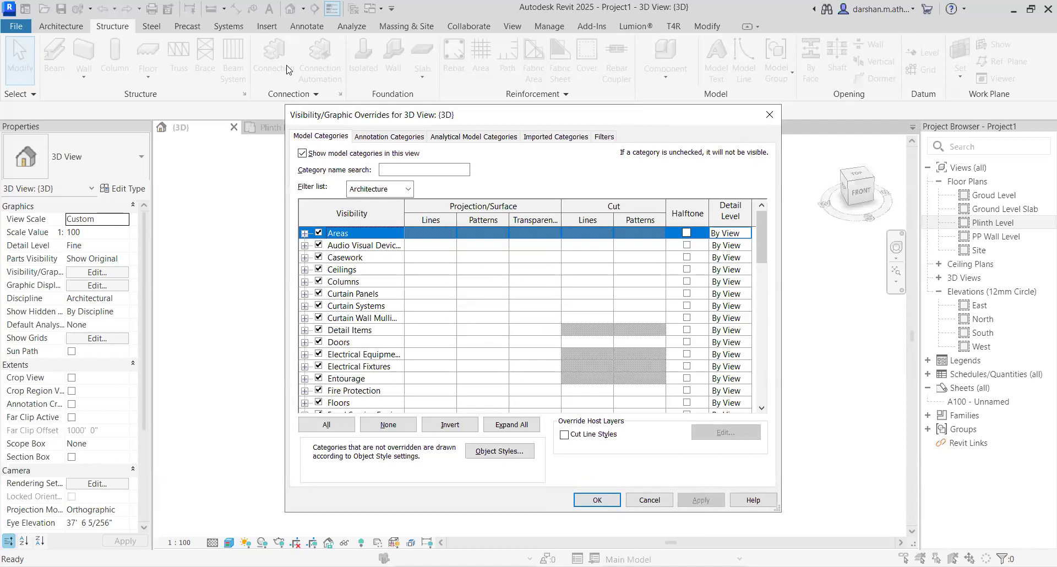
pyautogui.press('Escape')
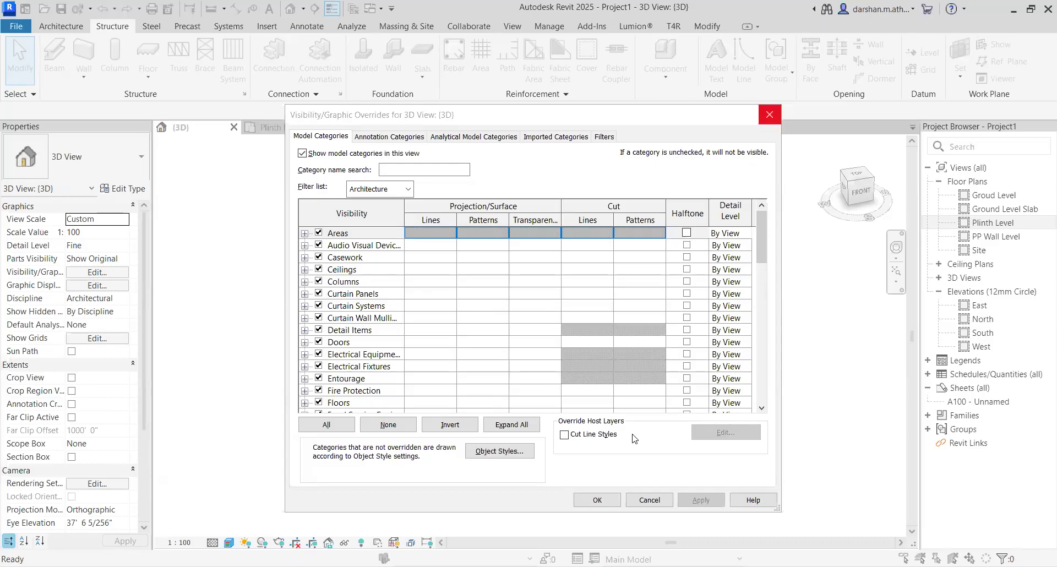
pyautogui.click(598, 500)
# In the Plinth Level floor plan, measure the distance between grids 1 and 2.
pyautogui.click(279, 127)
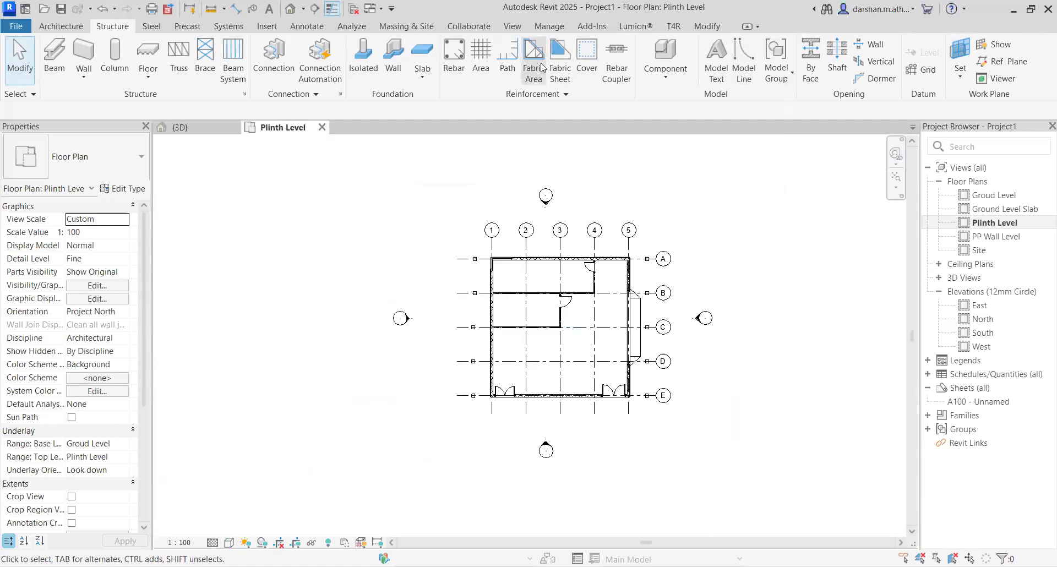
pyautogui.moveTo(641, 312); pyautogui.dragTo(698, 378, button='middle')
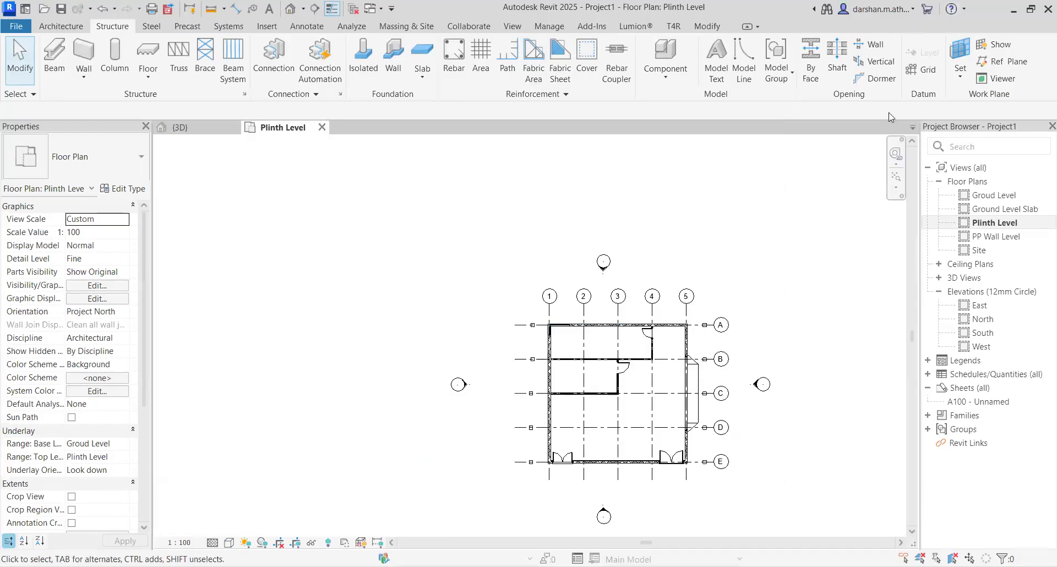
pyautogui.click(298, 28)
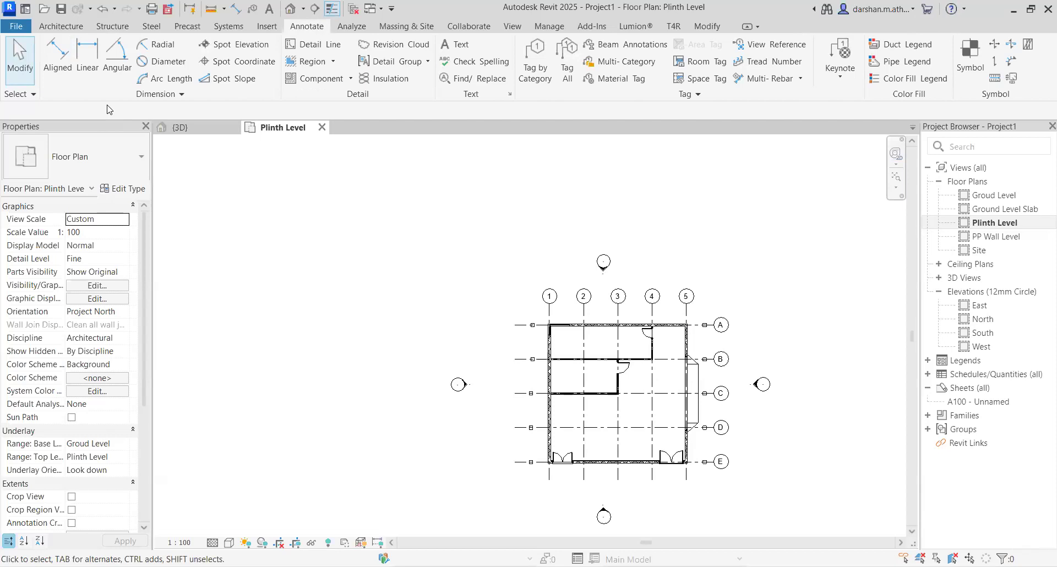
pyautogui.click(212, 8)
pyautogui.scroll(3, 617, 284)
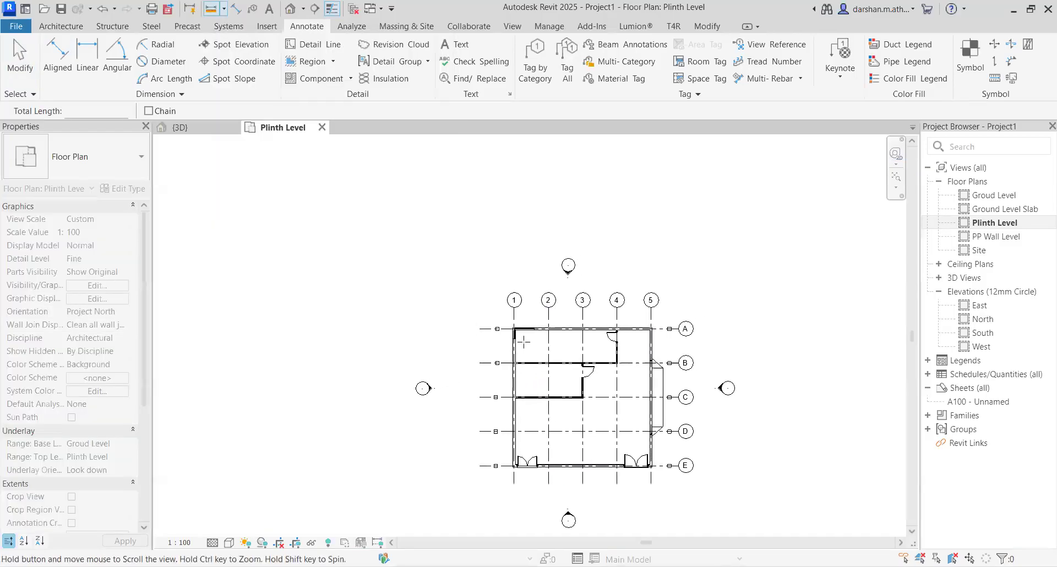
pyautogui.scroll(4, 528, 315)
pyautogui.click(505, 327)
pyautogui.click(638, 332)
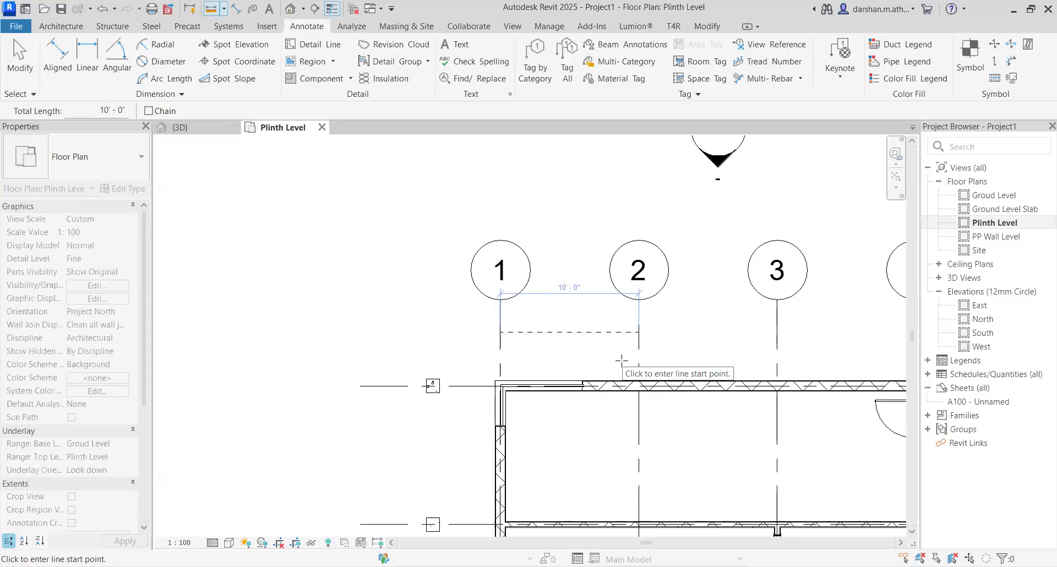
pyautogui.press('Escape')
pyautogui.press('Escape')
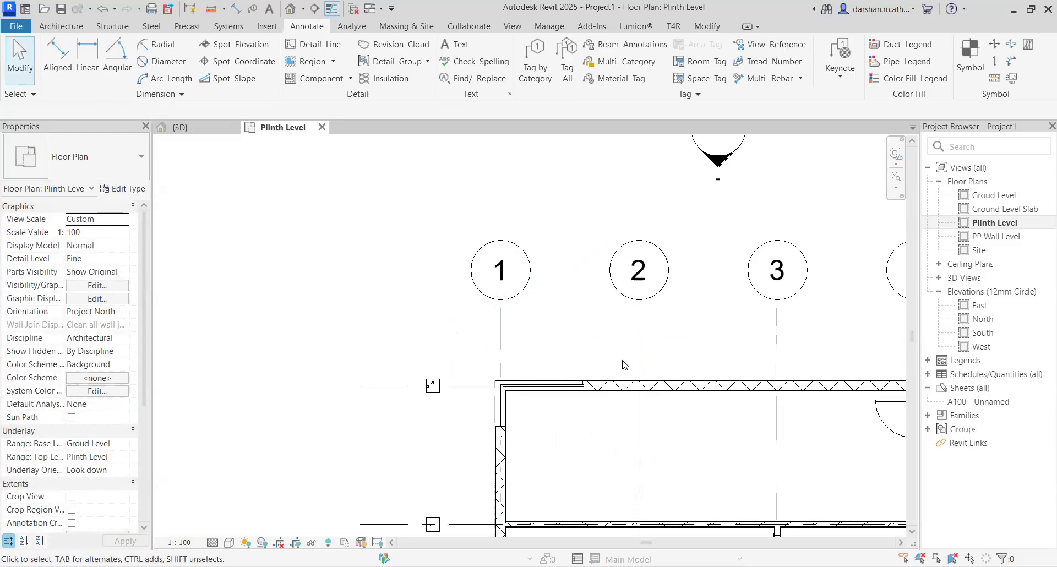
# Place an aligned dimension between grids 1 and 2 just below their grid bubbles.
pyautogui.moveTo(618, 361); pyautogui.dragTo(482, 367, button='middle')
pyautogui.scroll(-2, 482, 367)
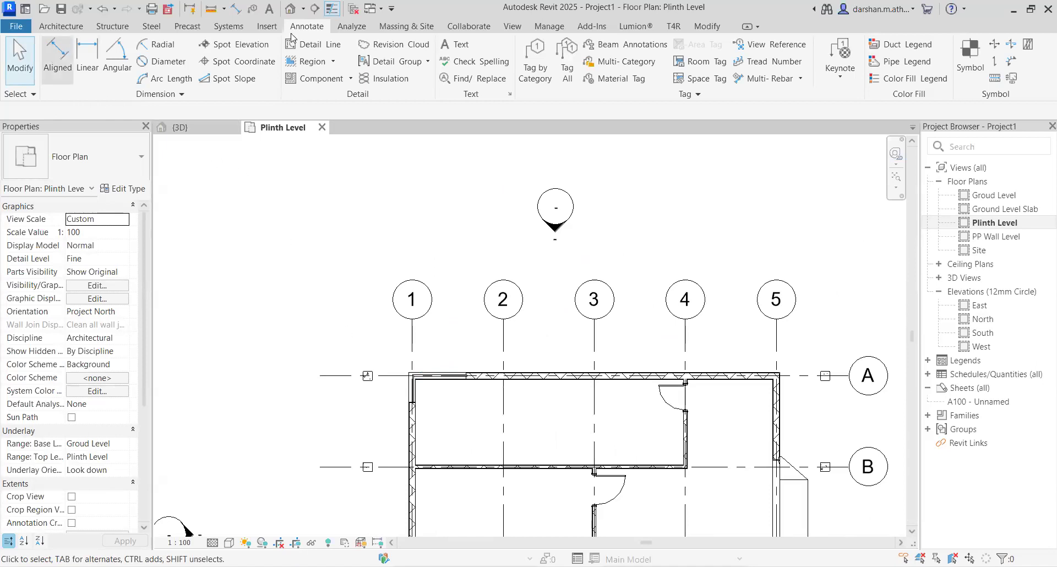
pyautogui.click(66, 72)
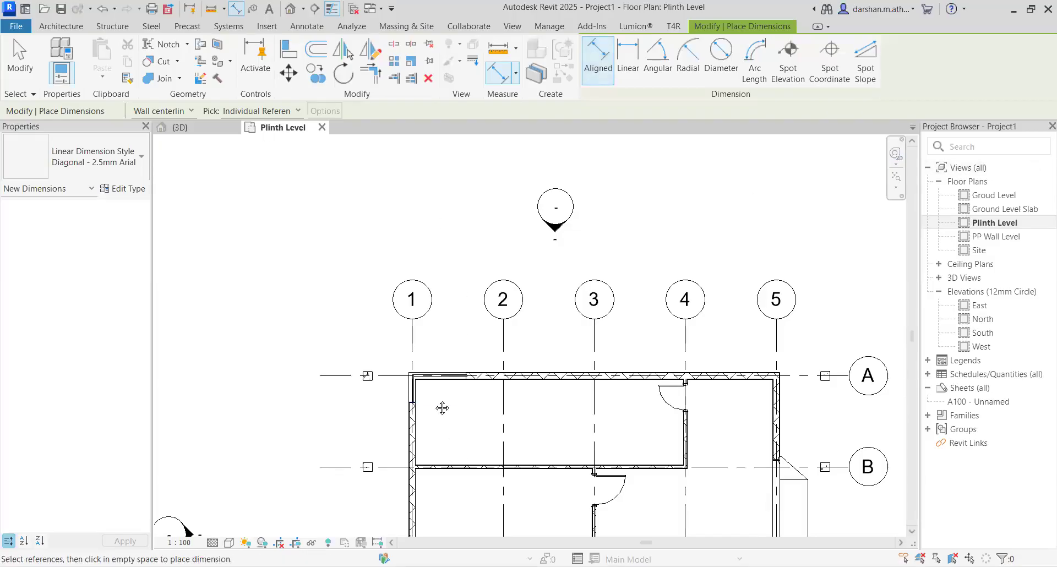
pyautogui.moveTo(447, 442); pyautogui.dragTo(440, 327, button='middle')
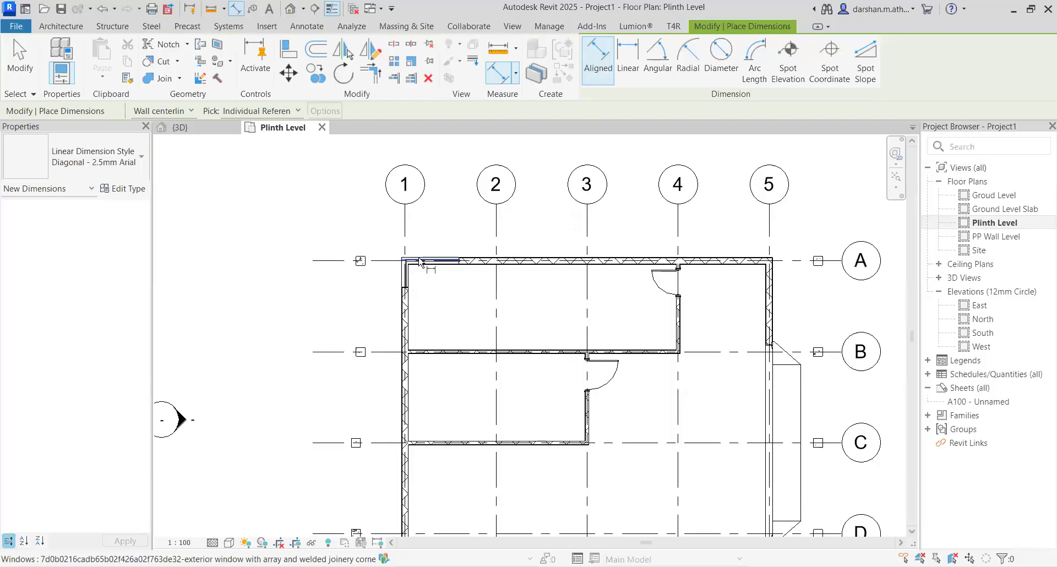
pyautogui.scroll(4, 413, 260)
pyautogui.click(391, 210)
pyautogui.click(574, 204)
pyautogui.click(515, 202)
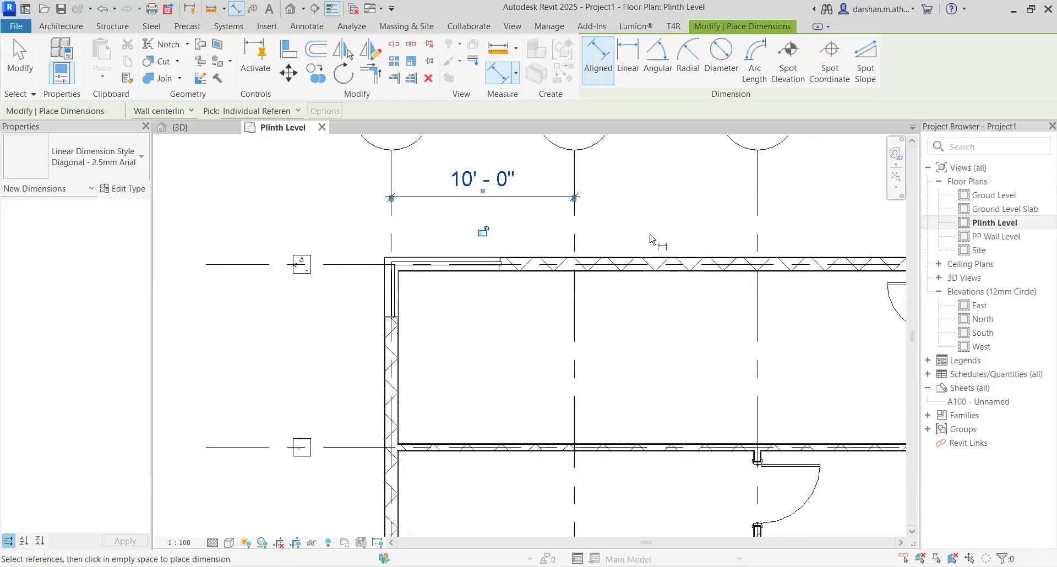
# Add an aligned dimension between grids 2 and 3, in line with the dimension from grid 1 to 2.
pyautogui.moveTo(634, 237); pyautogui.dragTo(494, 299, button='middle')
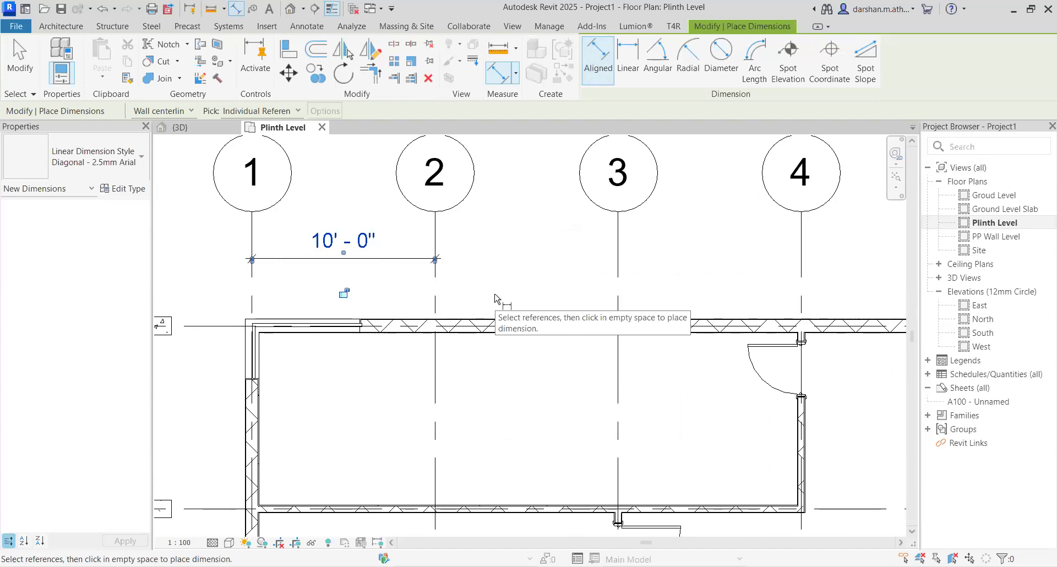
pyautogui.click(438, 249)
pyautogui.click(622, 260)
pyautogui.click(623, 264)
pyautogui.click(436, 257)
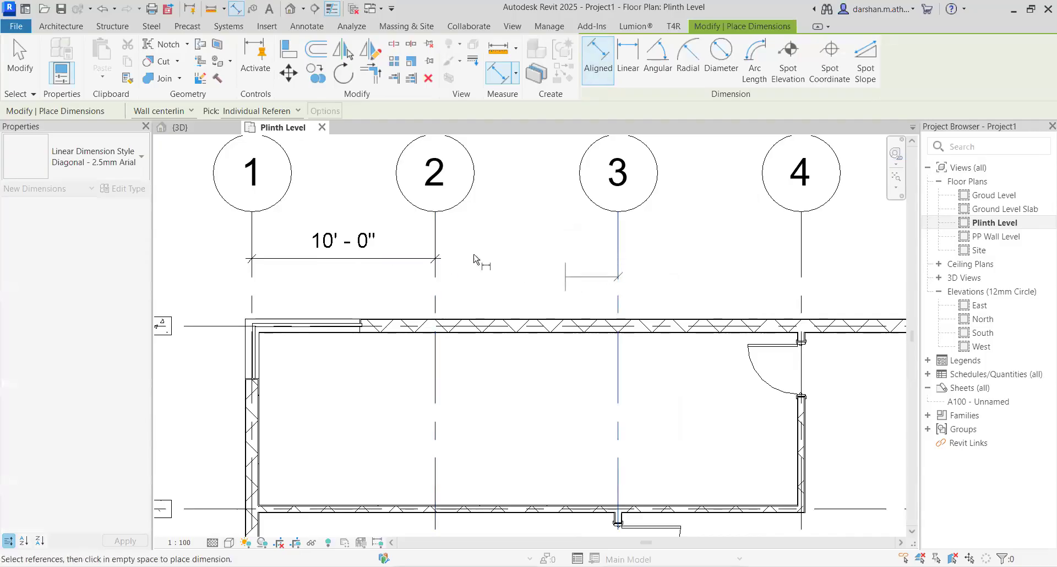
pyautogui.click(437, 258)
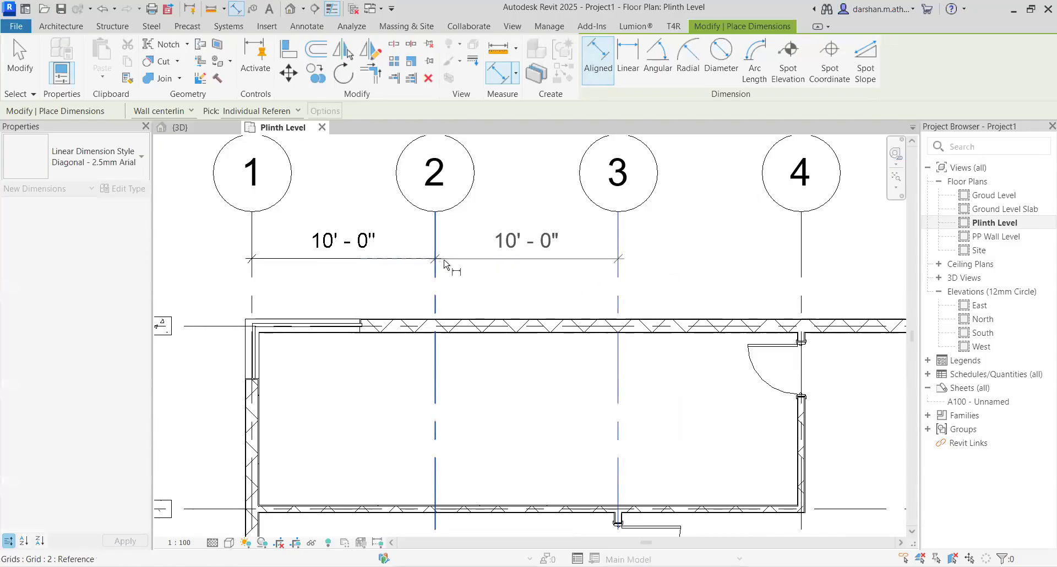
pyautogui.click(565, 274)
# Place an overall aligned dimension from grid 1 to grid 5 between the short dimensions and the wall.
pyautogui.scroll(-2, 557, 282)
pyautogui.moveTo(521, 369); pyautogui.dragTo(400, 340, button='middle')
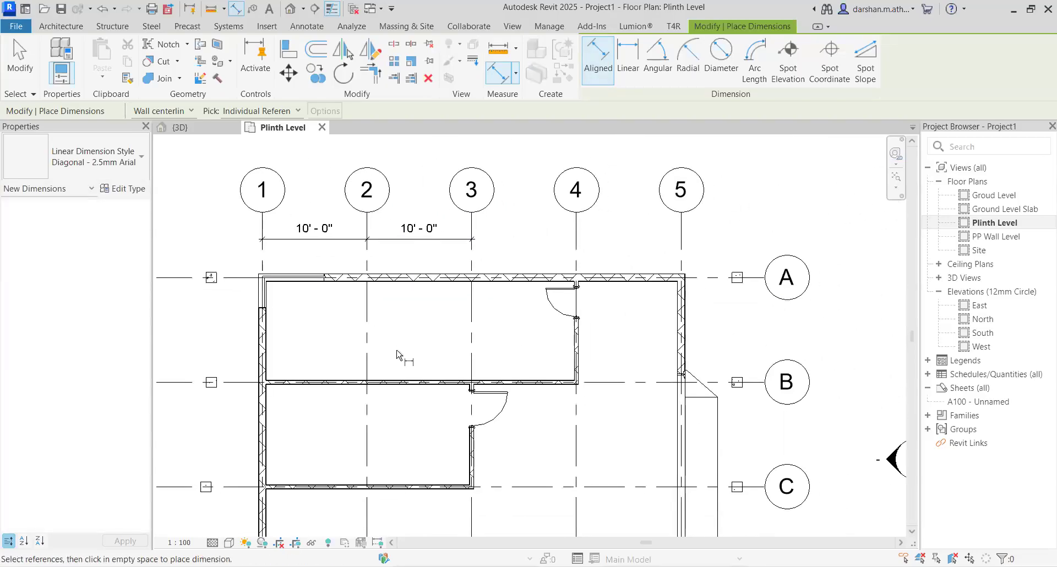
pyautogui.click(263, 226)
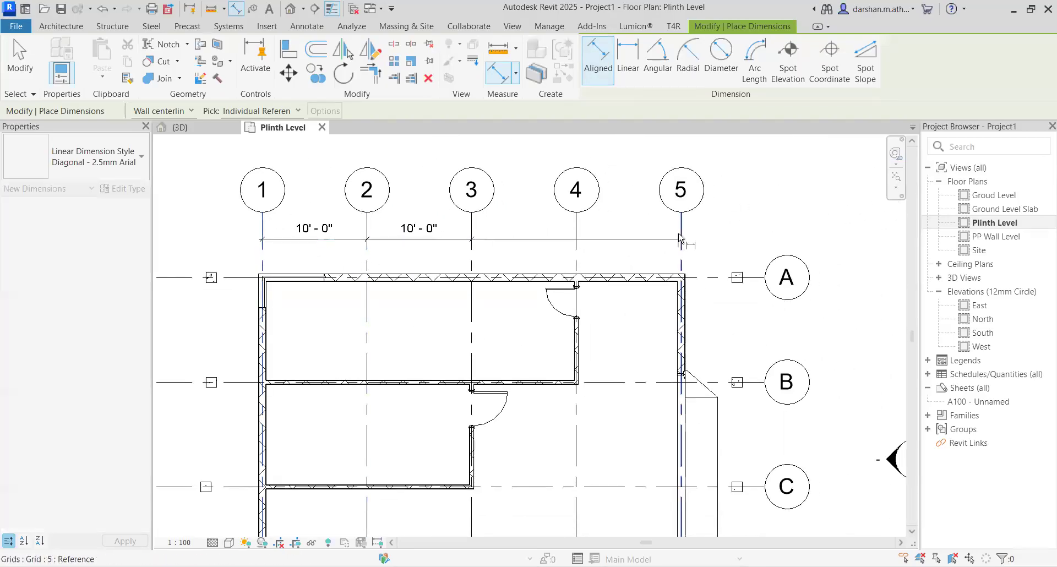
pyautogui.click(537, 256)
# Place vertical aligned dimensions beside the plan, one between grids A and D and another between grids A and E.
pyautogui.scroll(-2, 619, 374)
pyautogui.moveTo(587, 343); pyautogui.dragTo(587, 265, button='middle')
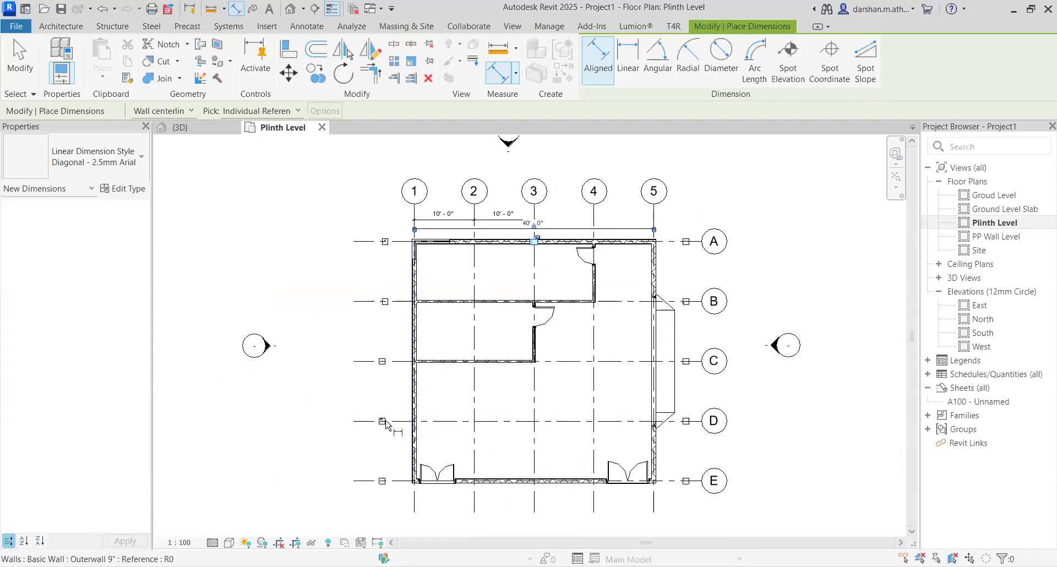
pyautogui.click(362, 423)
pyautogui.click(367, 242)
pyautogui.click(342, 340)
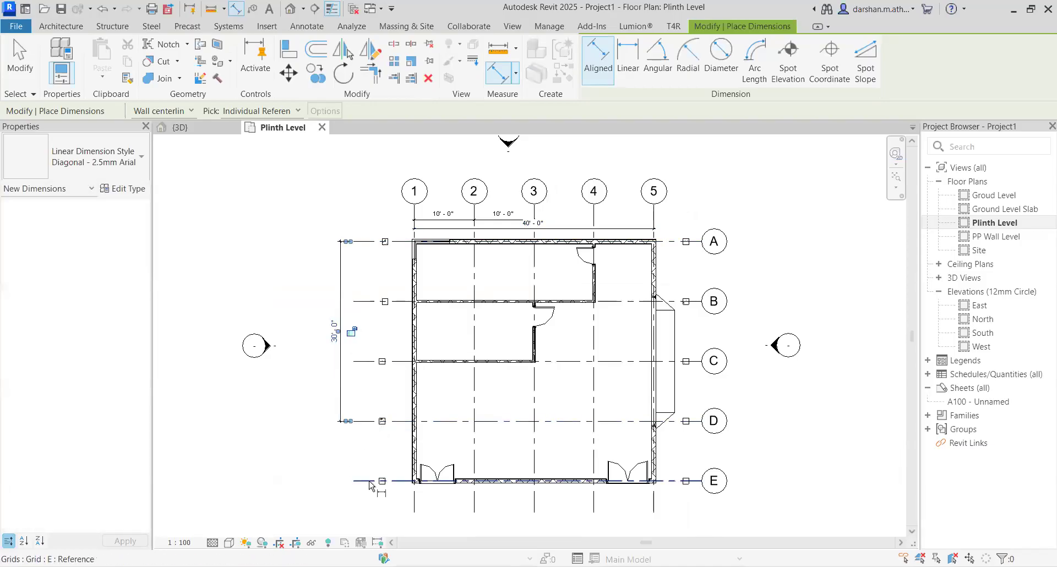
pyautogui.click(361, 481)
pyautogui.click(367, 247)
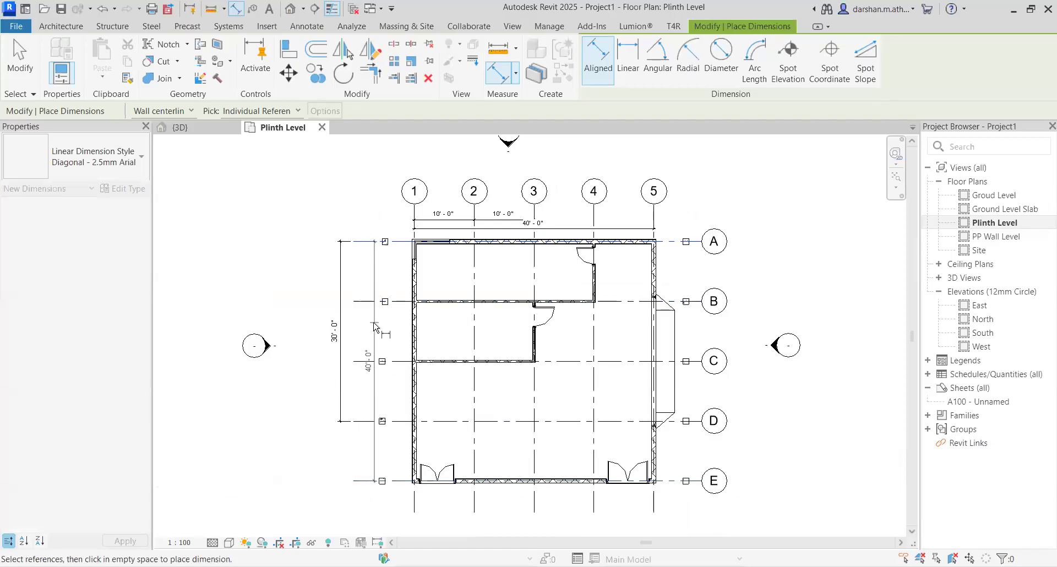
pyautogui.click(371, 330)
pyautogui.scroll(-2, 506, 429)
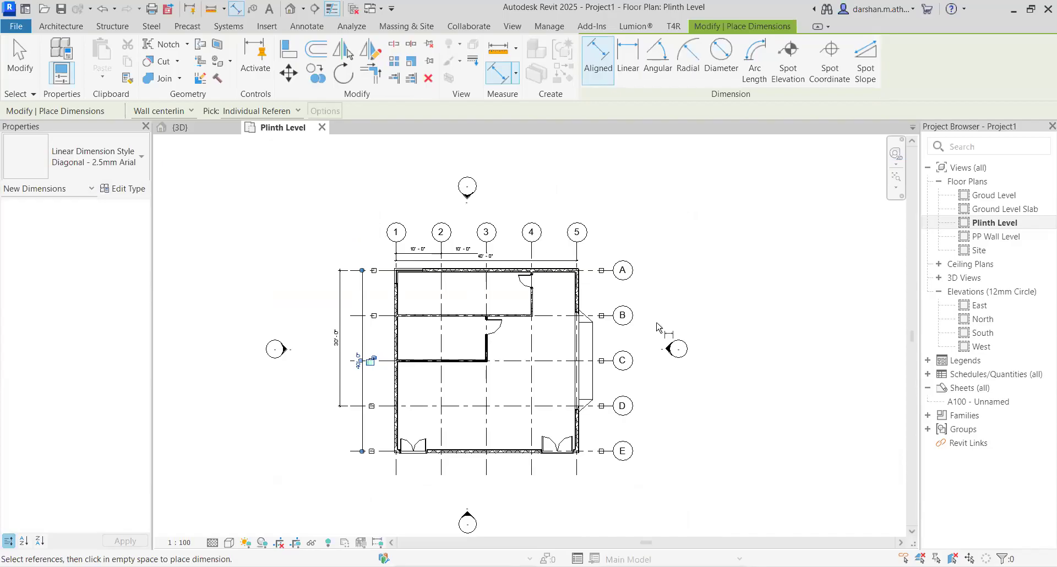
pyautogui.press('Escape')
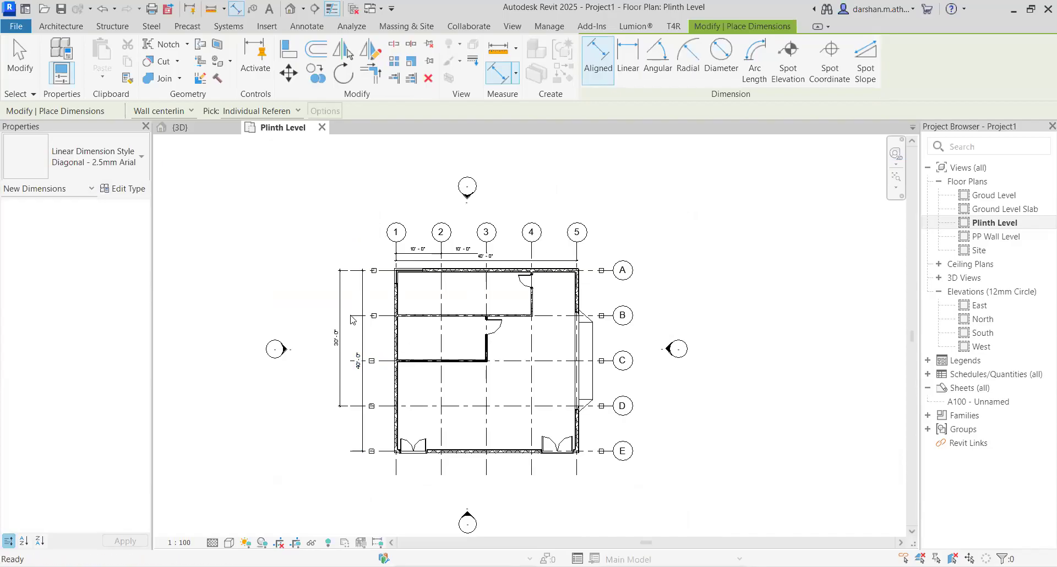
pyautogui.press('Escape')
# Change the A-to-E grid dimension's type to Diagonal - 1.8mm Arial - Line Leader - Inline Text.
pyautogui.scroll(1, 353, 318)
pyautogui.moveTo(353, 318)
pyautogui.mouseDown(button='middle')
pyautogui.moveTo(459, 327)
pyautogui.moveTo(410, 384)
pyautogui.mouseUp(button='middle')
pyautogui.click(420, 346)
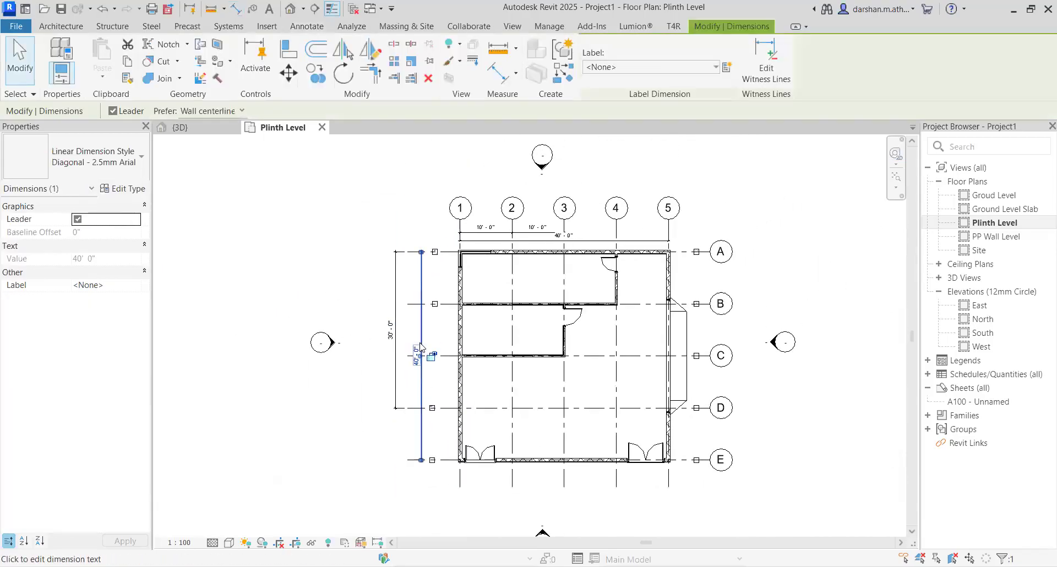
pyautogui.click(117, 161)
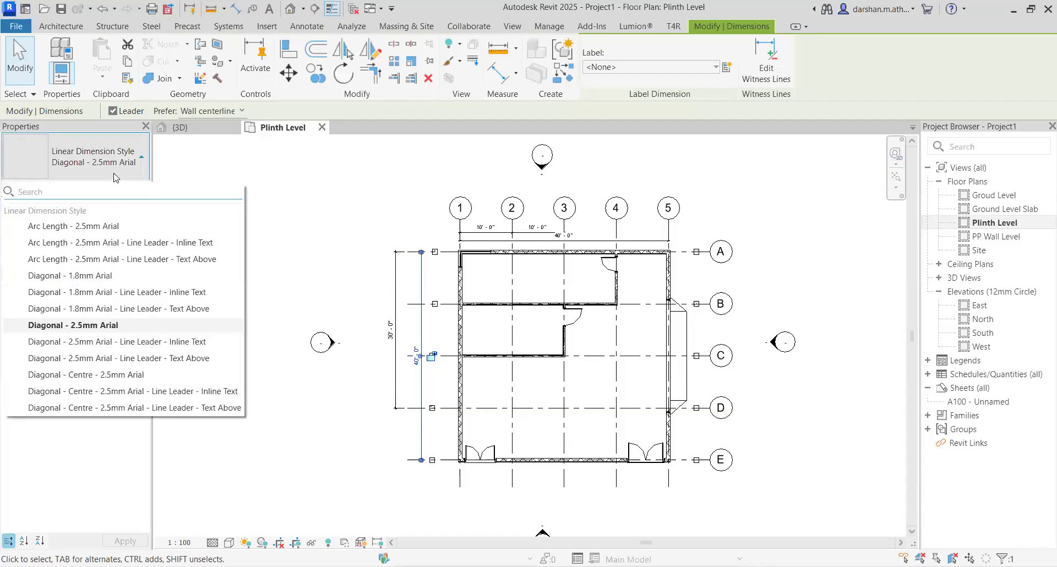
pyautogui.click(94, 292)
pyautogui.scroll(5, 415, 309)
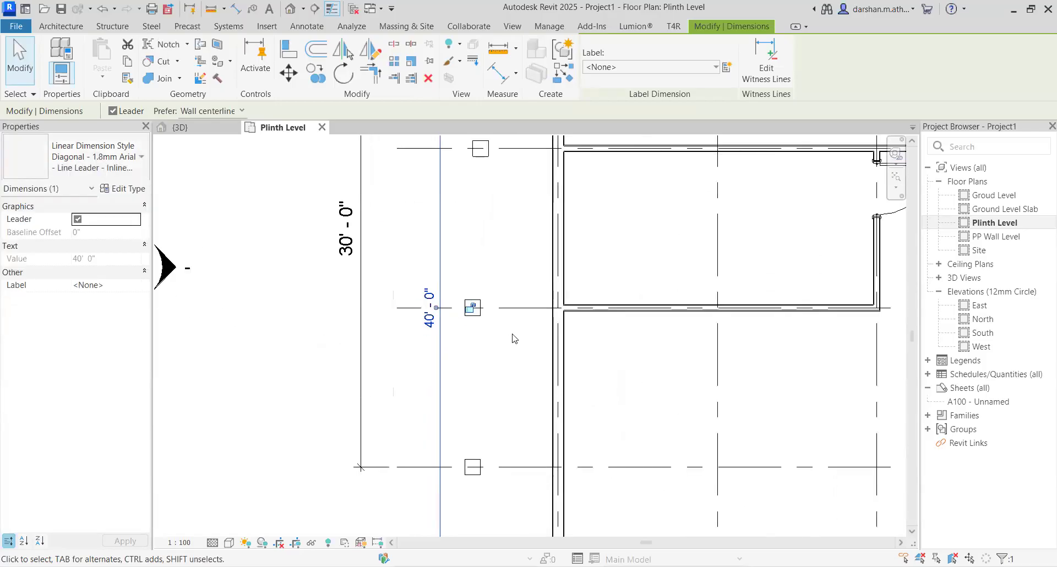
# Try the Diagonal - Centre - 2.5mm Arial - Line Leader - Text Above, Arc Length - 2.5mm Arial and Diagonal - 1.8mm Arial types on the A-to-E dimension.
pyautogui.click(447, 385)
pyautogui.click(439, 382)
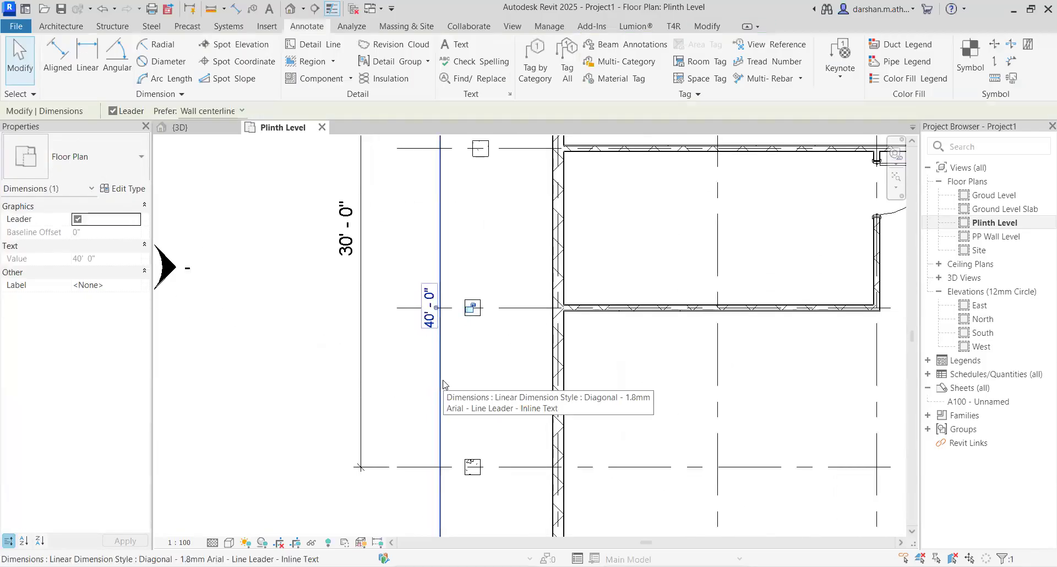
pyautogui.click(108, 175)
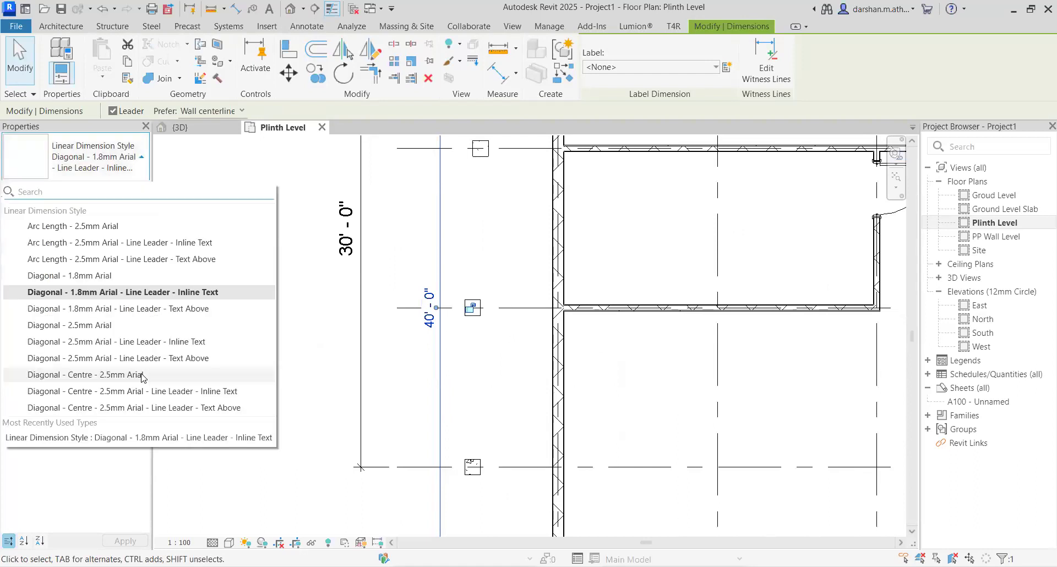
pyautogui.click(76, 411)
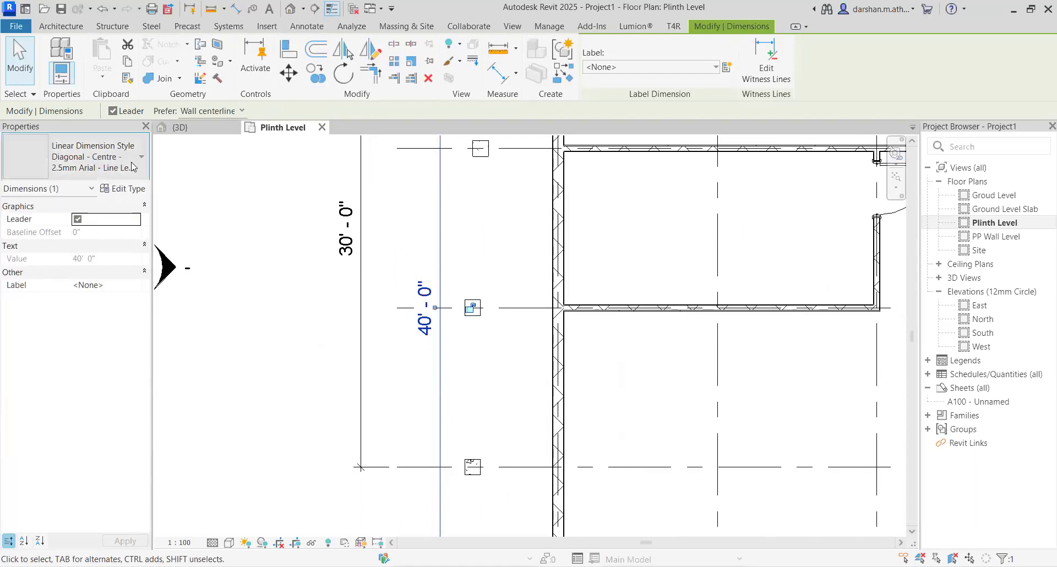
pyautogui.click(91, 159)
pyautogui.click(76, 227)
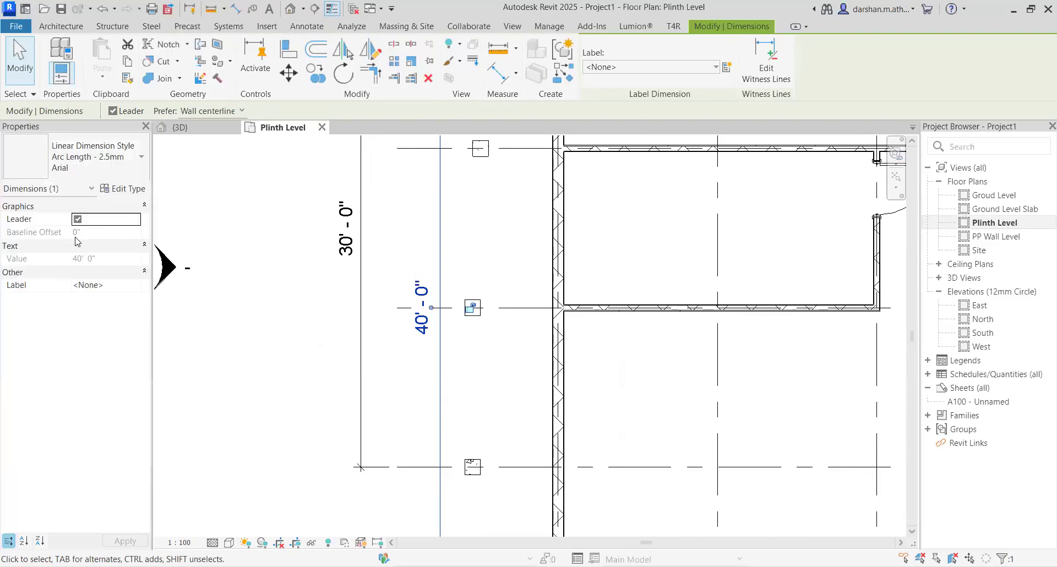
pyautogui.click(102, 168)
pyautogui.click(63, 276)
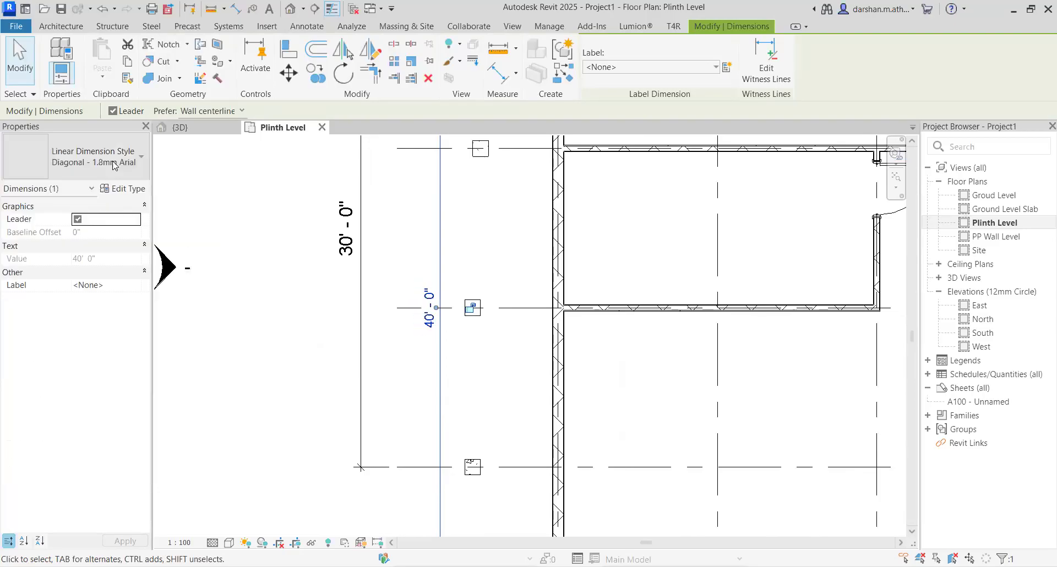
# Set the A-to-E grid dimension's type to Diagonal - 2.5mm Arial and deselect it.
pyautogui.click(114, 168)
pyautogui.click(90, 334)
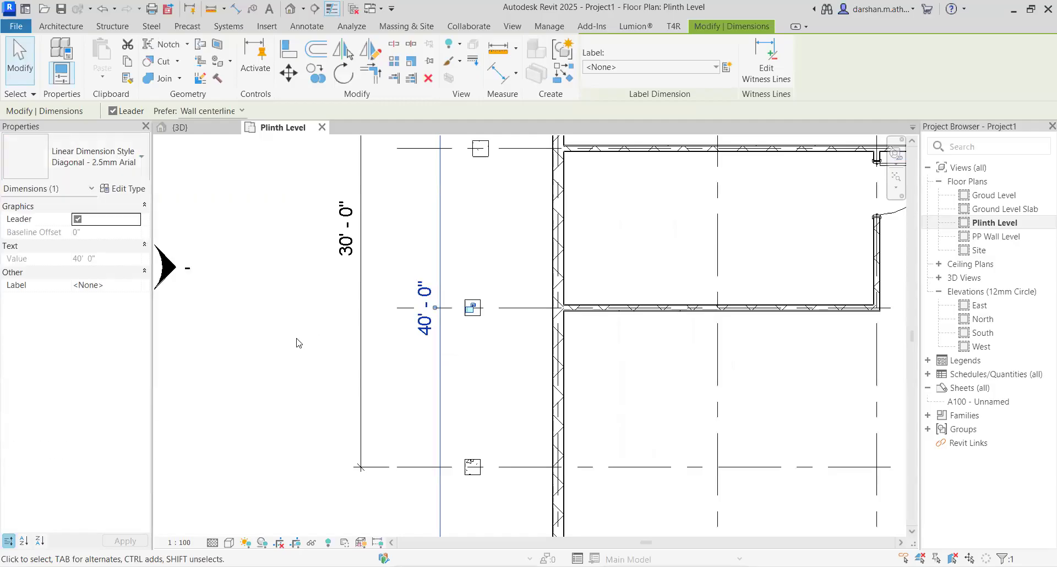
pyautogui.click(308, 374)
pyautogui.scroll(-5, 309, 374)
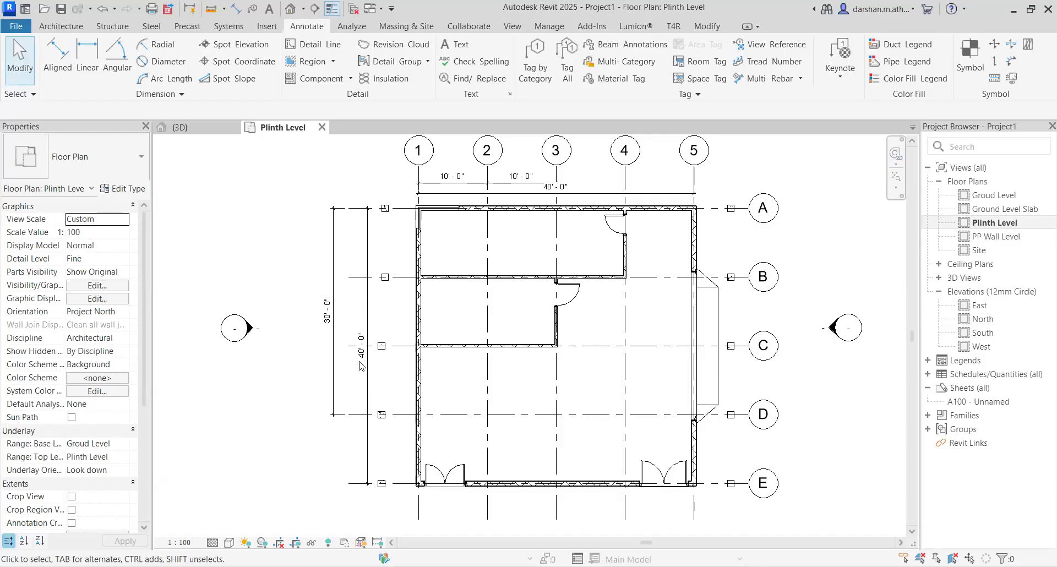
# Duplicate the Plinth Level floor plan view with detailing.
pyautogui.scroll(-2, 361, 362)
pyautogui.moveTo(393, 394); pyautogui.dragTo(489, 386, button='middle')
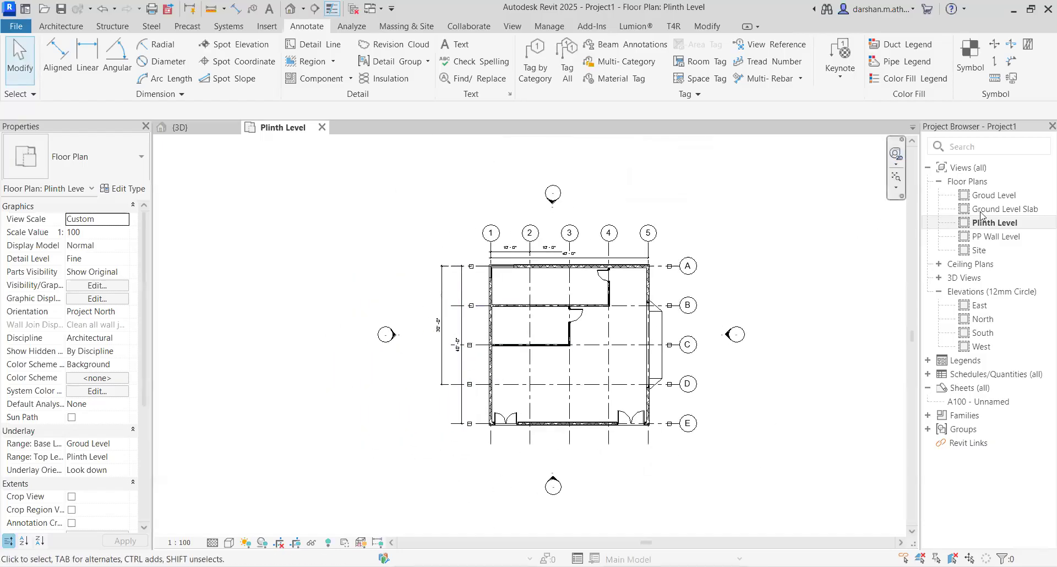
pyautogui.click(1000, 223)
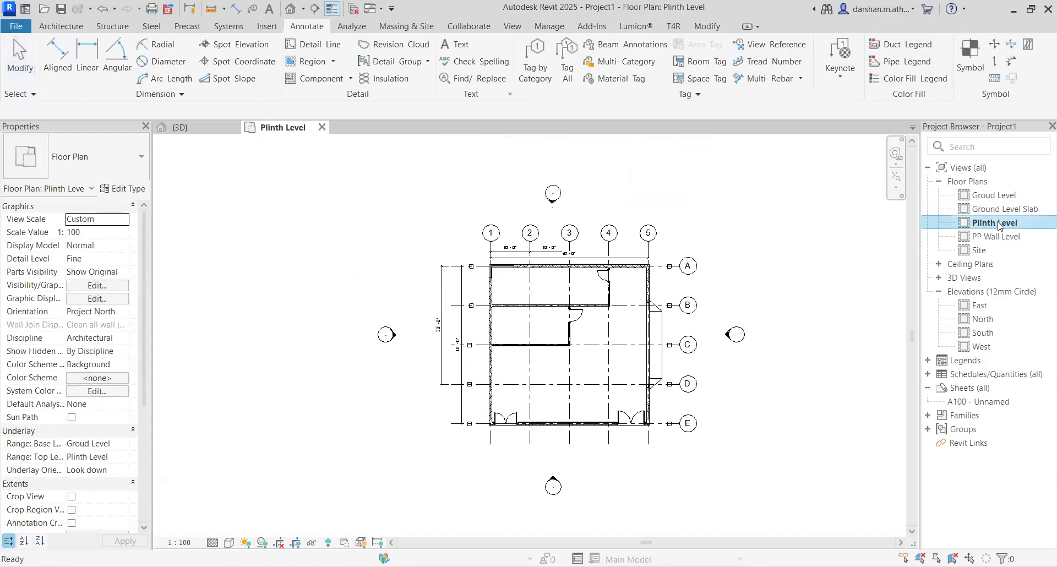
pyautogui.rightClick(1000, 223)
pyautogui.moveTo(942, 348)
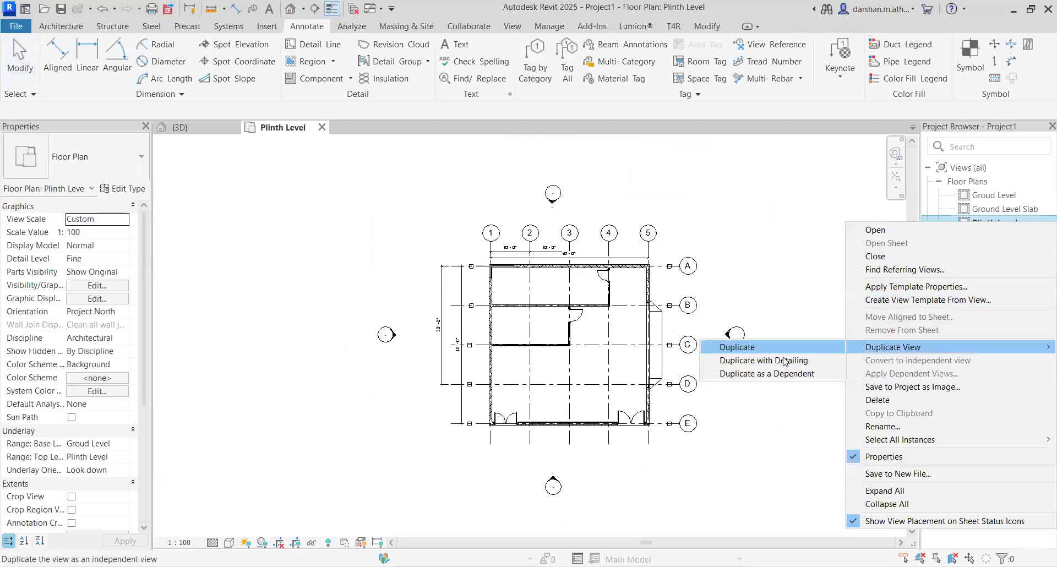
pyautogui.click(785, 361)
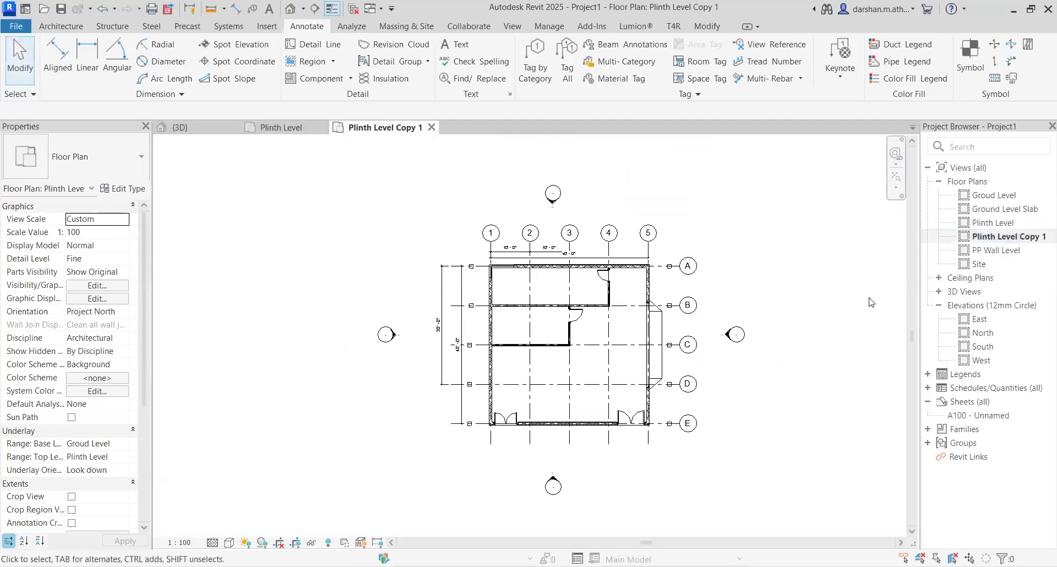
# Rename the duplicated floor plan view as Plinth Level_.
pyautogui.click(1038, 238)
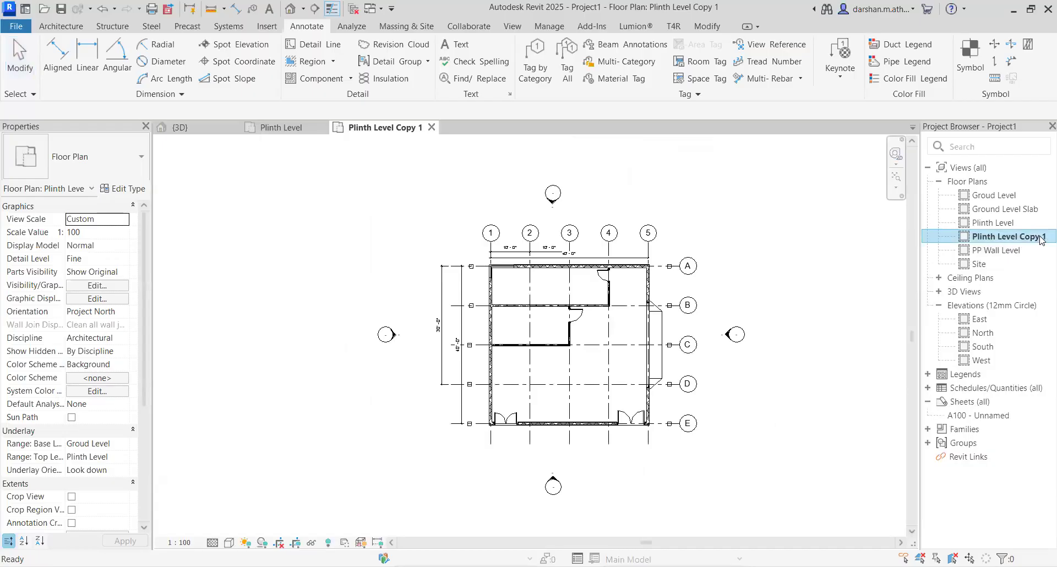
pyautogui.rightClick(1042, 241)
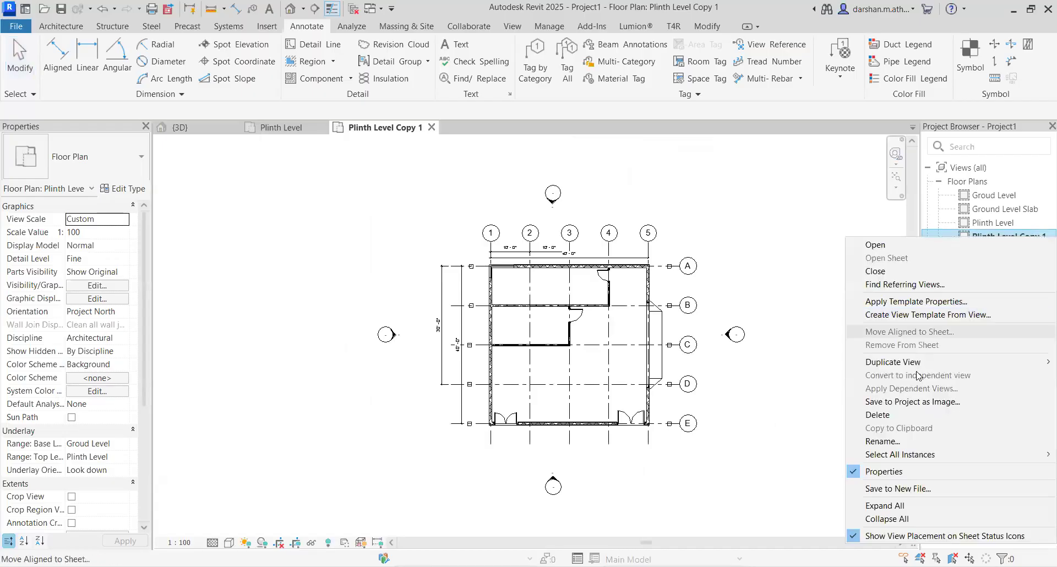
pyautogui.click(892, 441)
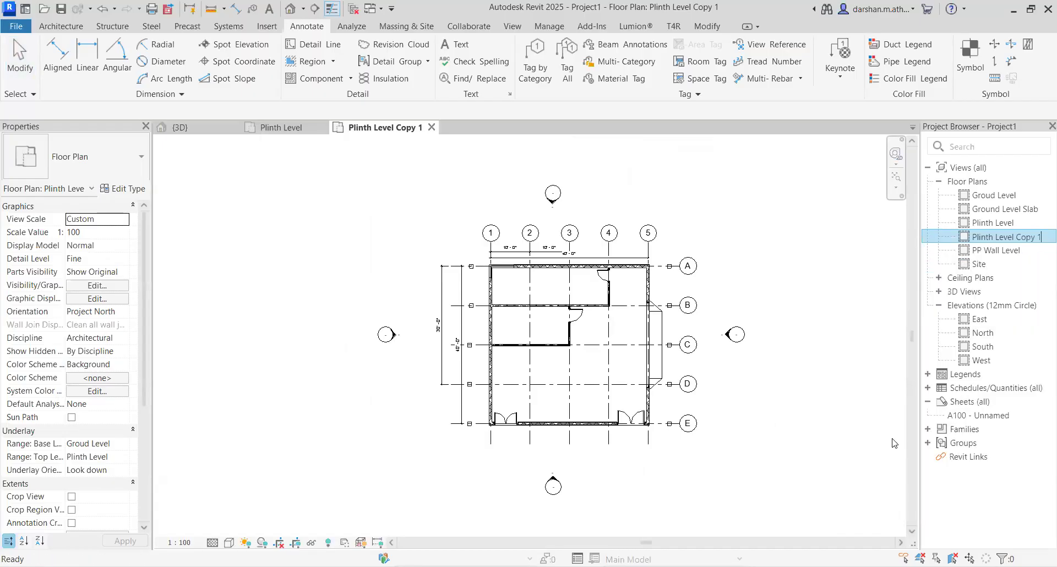
pyautogui.write('_')
pyautogui.press('Return')
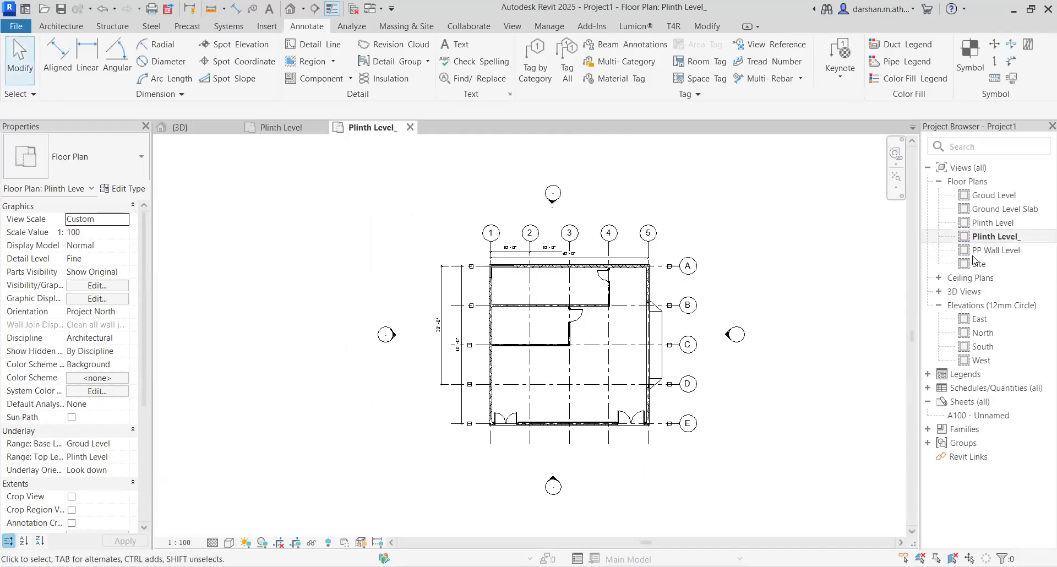
# Select all dimension instances in the Plinth Level_ plan and delete them.
pyautogui.moveTo(400, 379); pyautogui.dragTo(284, 377, button='middle')
pyautogui.moveTo(344, 411); pyautogui.dragTo(476, 416, button='middle')
pyautogui.scroll(2, 476, 415)
pyautogui.click(477, 414)
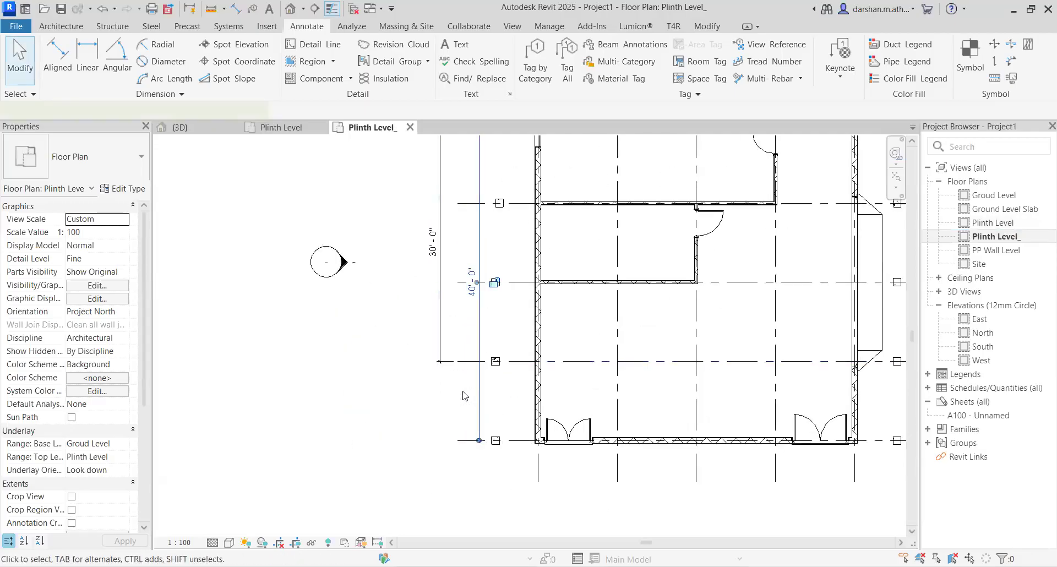
pyautogui.click(440, 329)
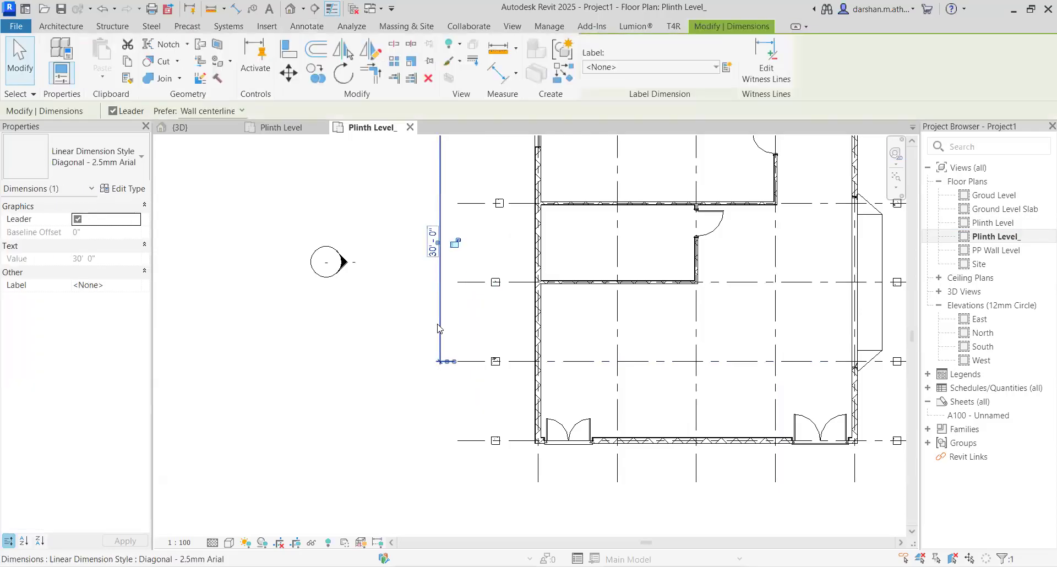
pyautogui.rightClick(439, 329)
pyautogui.moveTo(592, 395)
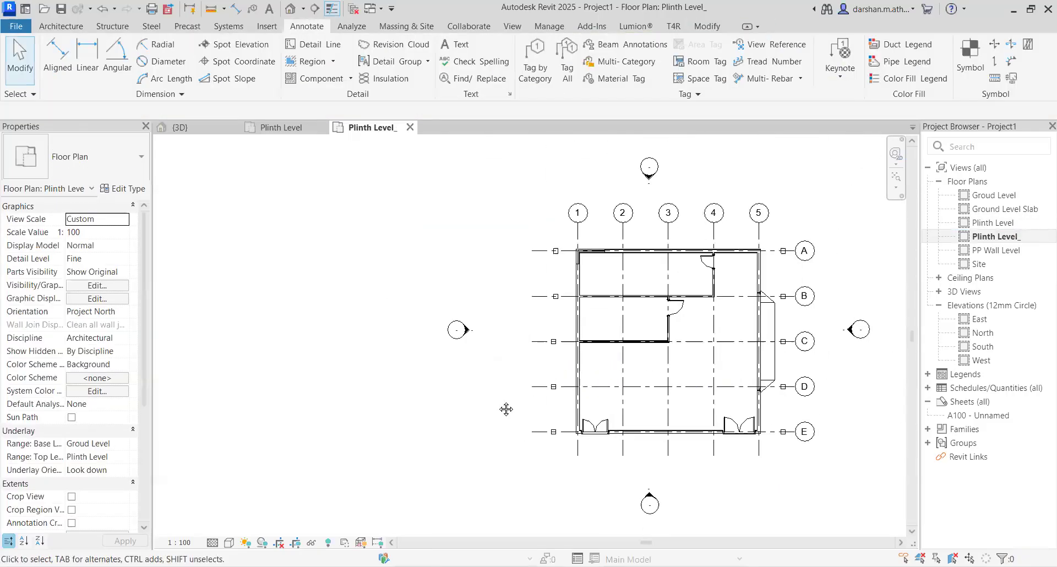
pyautogui.moveTo(505, 409); pyautogui.dragTo(345, 451, button='middle')
pyautogui.moveTo(431, 453); pyautogui.dragTo(511, 430, button='middle')
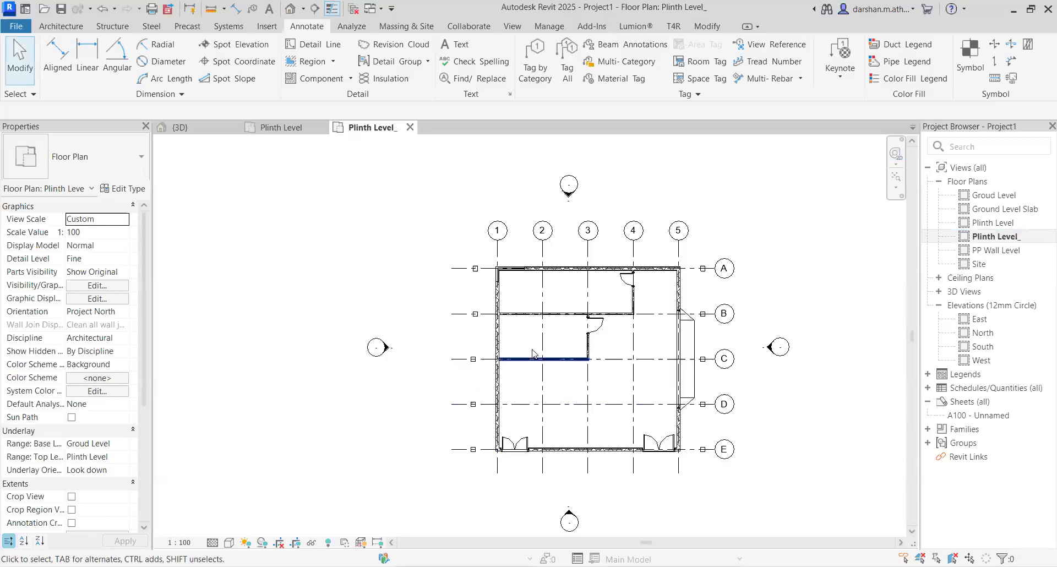
pyautogui.moveTo(541, 316); pyautogui.dragTo(500, 316, button='middle')
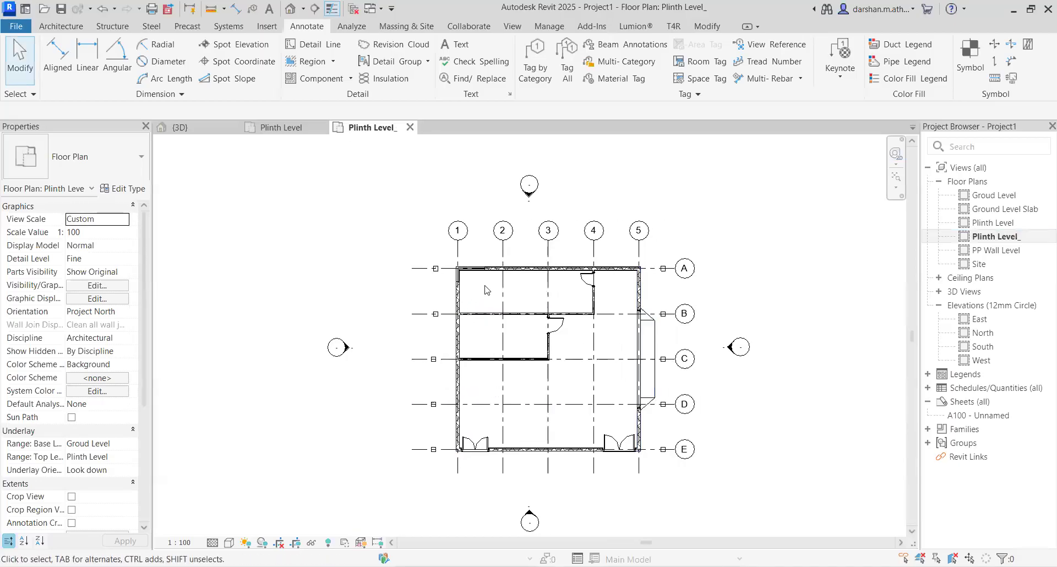
pyautogui.scroll(2, 553, 323)
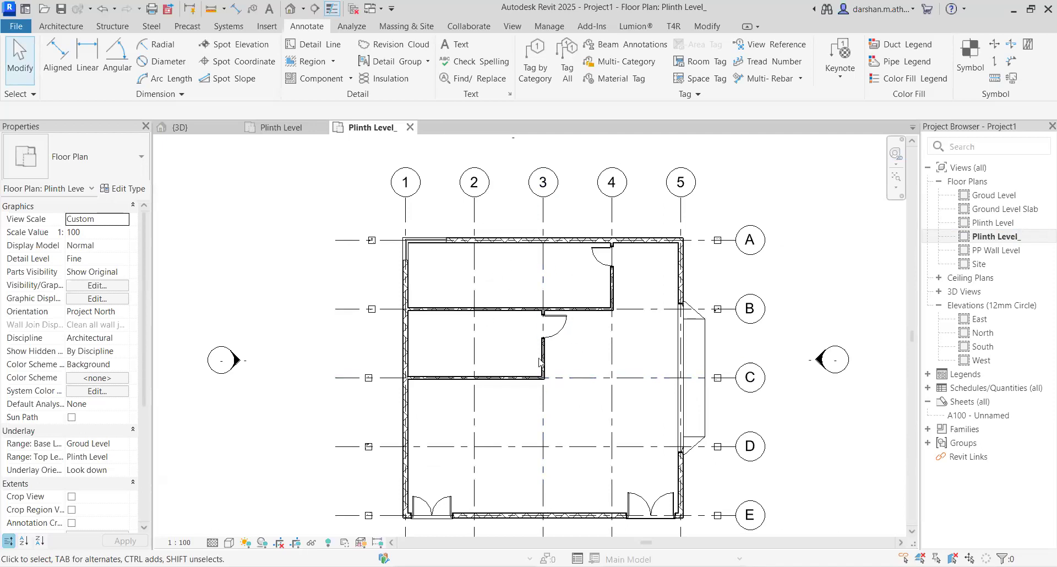
pyautogui.scroll(-1, 422, 418)
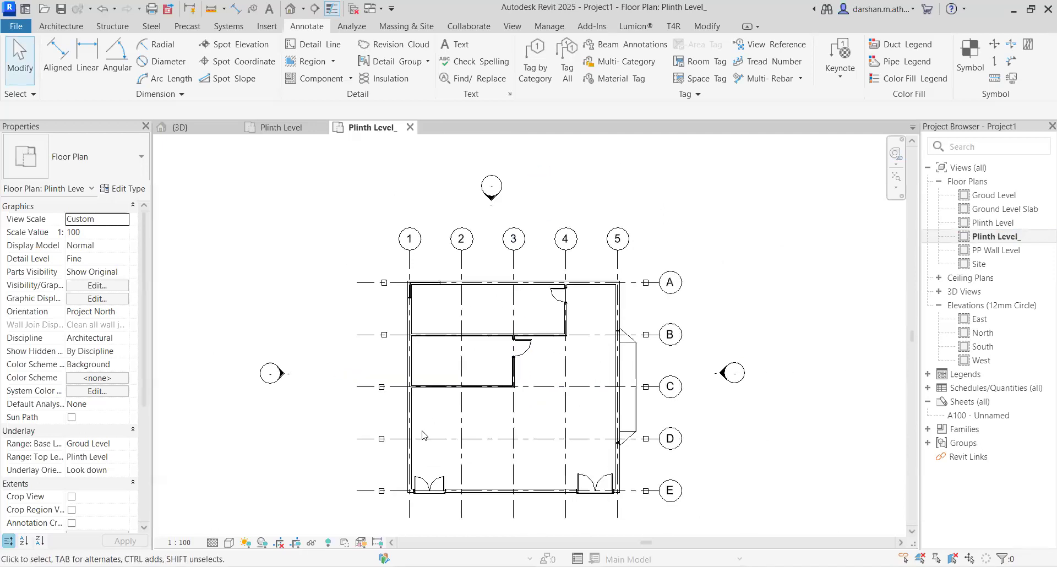
pyautogui.moveTo(422, 432); pyautogui.dragTo(463, 351, button='middle')
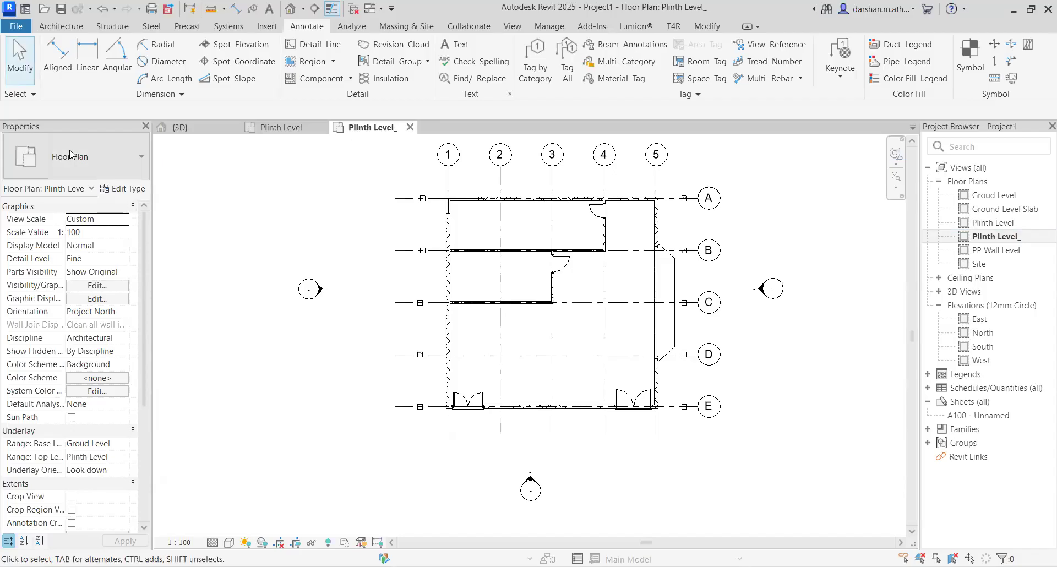
# Enable Crop View, Crop Region Visible and Annotation Crop for the Plinth Level_ plan, widening the properties area to read the parameter names.
pyautogui.scroll(-3, 53, 353)
pyautogui.scroll(-2, 53, 353)
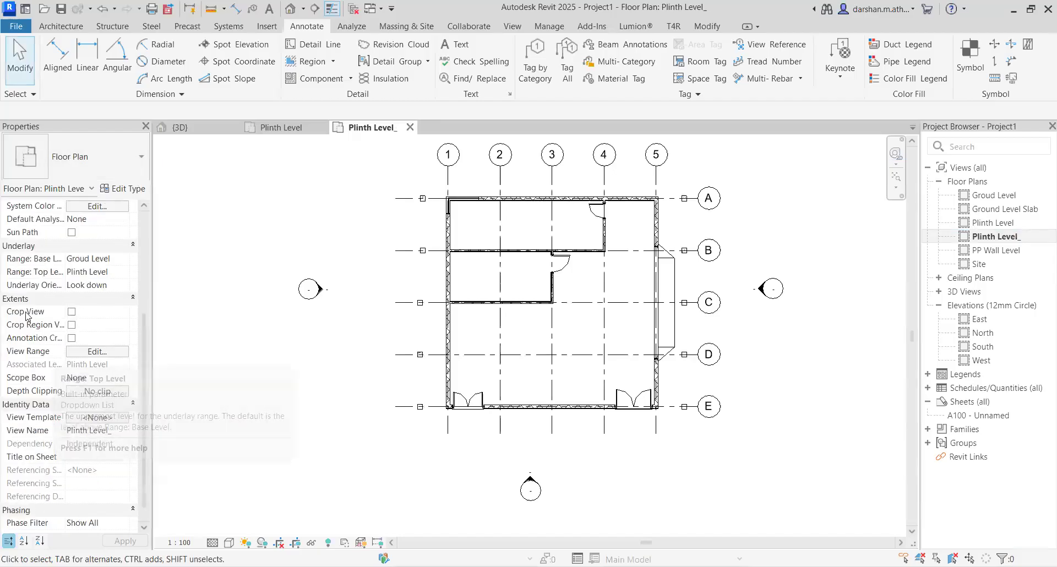
pyautogui.click(71, 312)
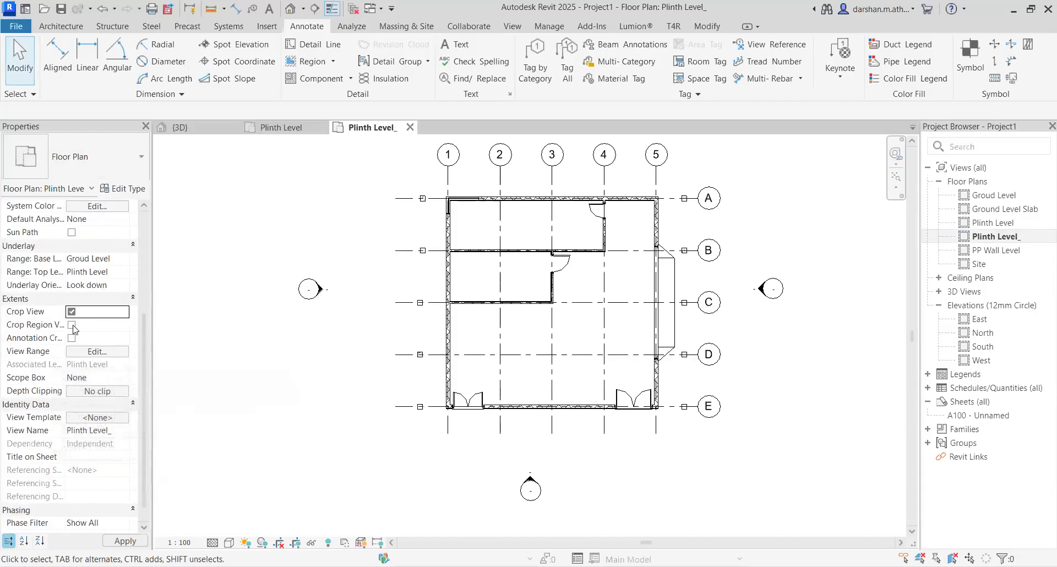
pyautogui.click(72, 325)
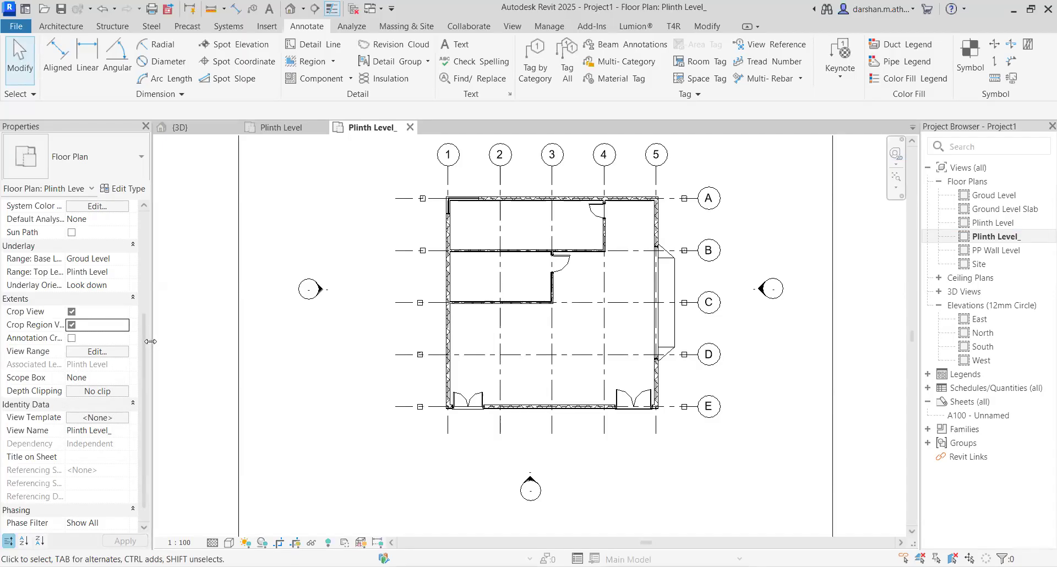
pyautogui.moveTo(153, 346); pyautogui.dragTo(240, 362)
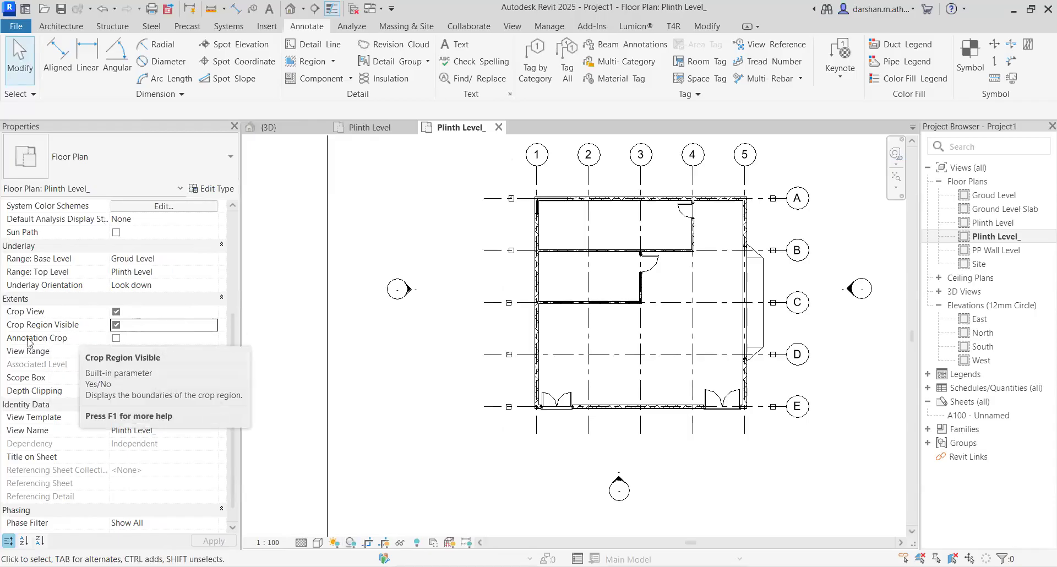
pyautogui.click(116, 338)
pyautogui.click(214, 541)
# Shrink the crop region to a narrow strip around grid 3 with its upper edge just above grid B.
pyautogui.scroll(-3, 349, 464)
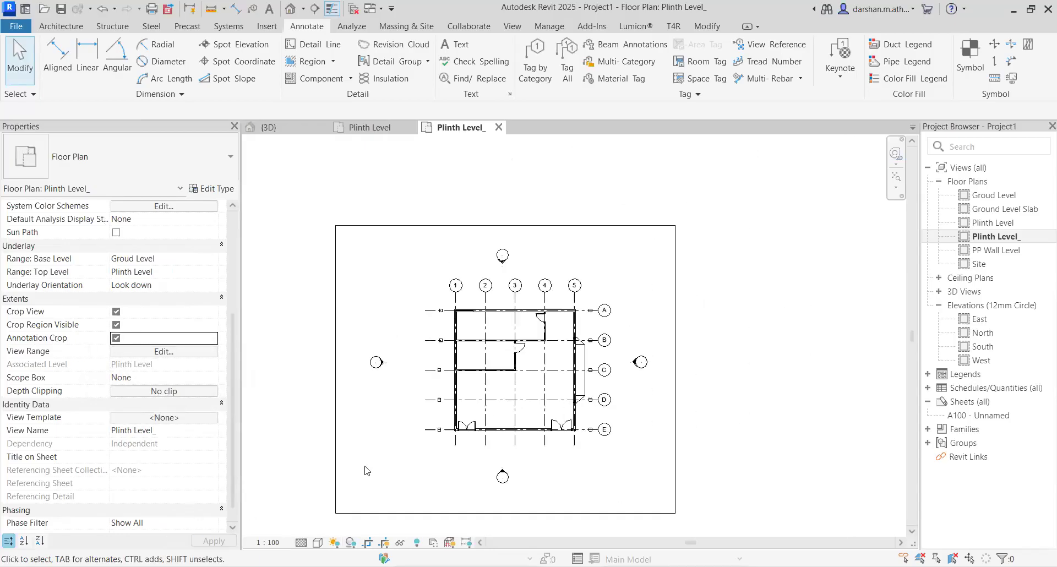
pyautogui.click(336, 481)
pyautogui.moveTo(335, 370); pyautogui.dragTo(533, 362)
pyautogui.moveTo(517, 225); pyautogui.dragTo(517, 333)
pyautogui.scroll(5, 514, 347)
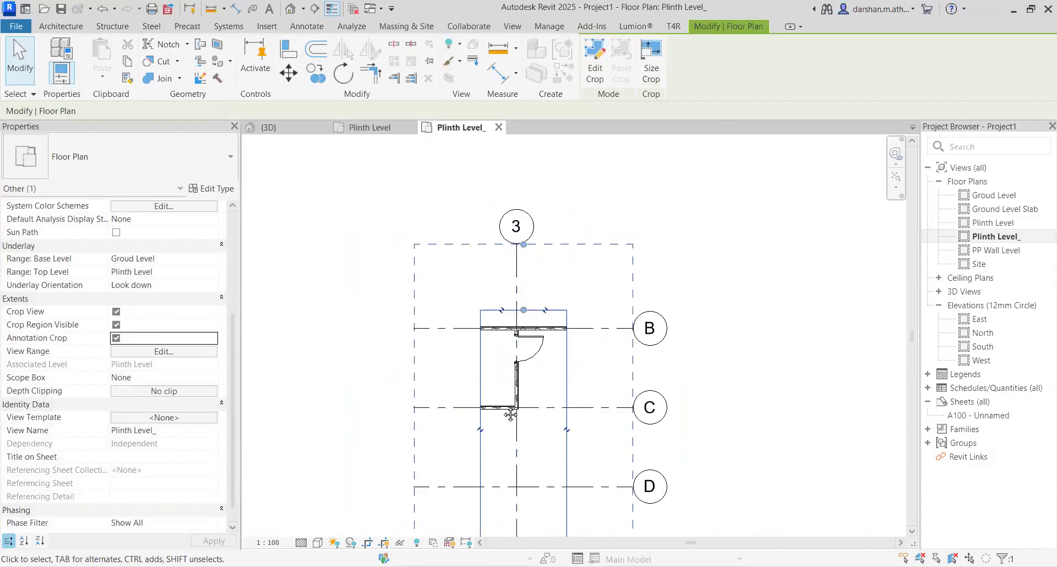
# Move the crop region's lower edge up to just below grid C, framing the door and wall between grids B and C.
pyautogui.moveTo(510, 414); pyautogui.dragTo(497, 344, button='middle')
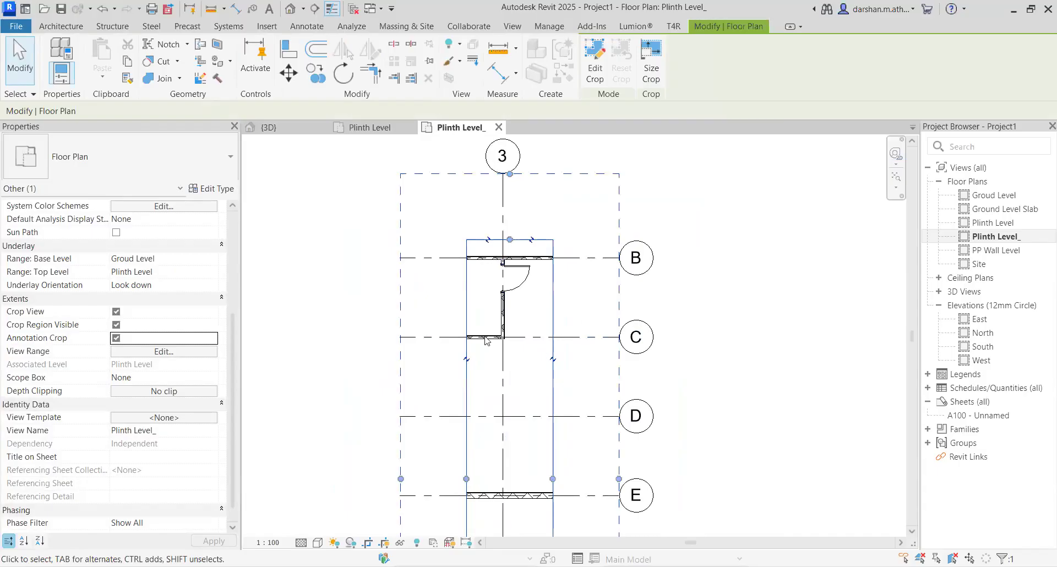
pyautogui.moveTo(529, 376); pyautogui.dragTo(543, 277, button='middle')
pyautogui.scroll(-2, 533, 480)
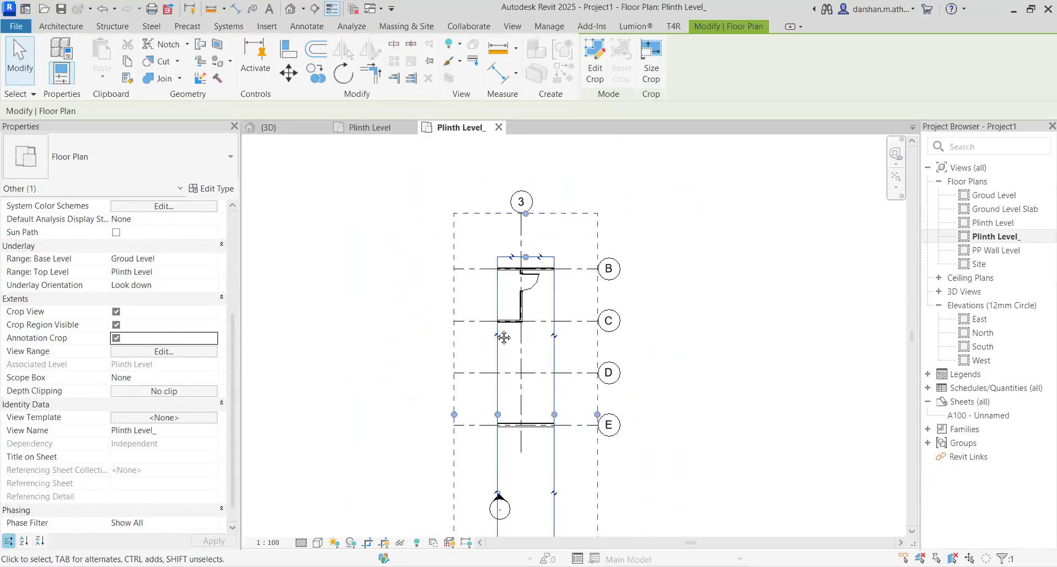
pyautogui.moveTo(504, 341); pyautogui.dragTo(477, 192, button='middle')
pyautogui.moveTo(501, 425); pyautogui.dragTo(511, 164)
pyautogui.moveTo(512, 164); pyautogui.dragTo(478, 357, button='middle')
pyautogui.scroll(4, 478, 358)
pyautogui.moveTo(480, 354); pyautogui.dragTo(481, 423)
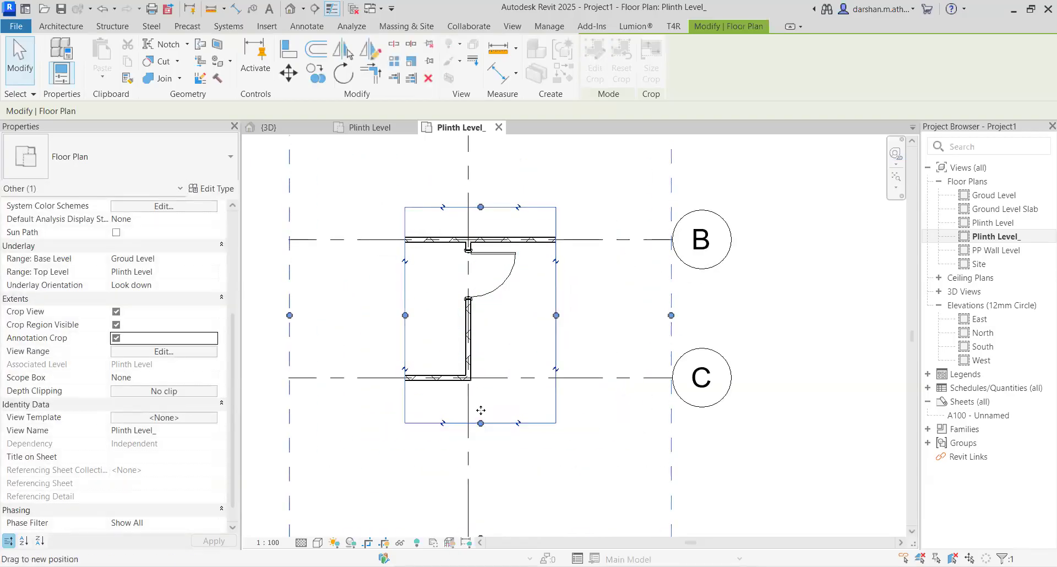
pyautogui.click(660, 347)
pyautogui.scroll(-2, 683, 346)
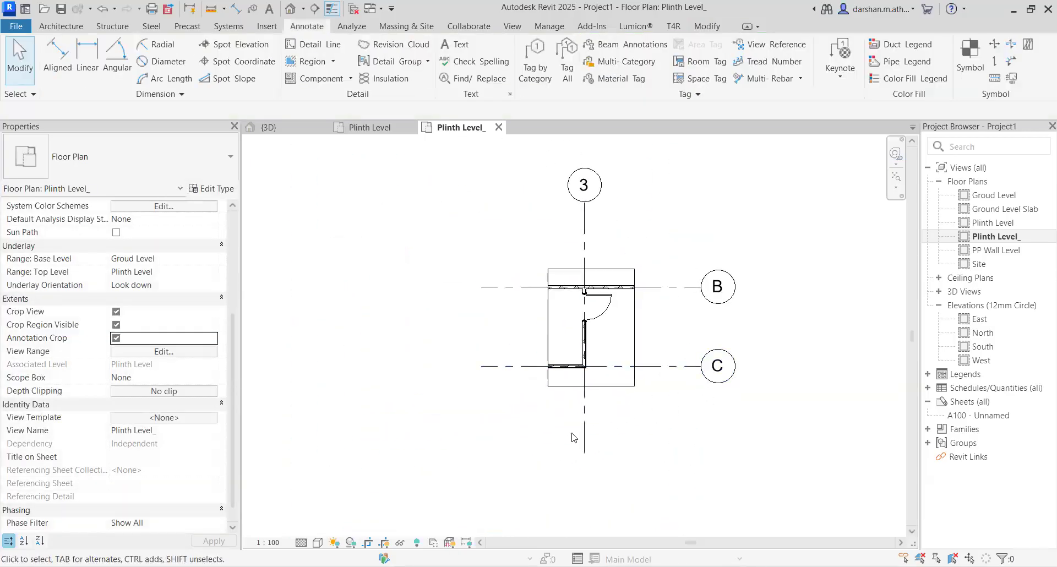
# Turn off Crop Region Visible and Annotation Crop for the Plinth Level_ plan, keeping Crop View enabled.
pyautogui.click(116, 325)
pyautogui.click(116, 339)
pyautogui.click(215, 541)
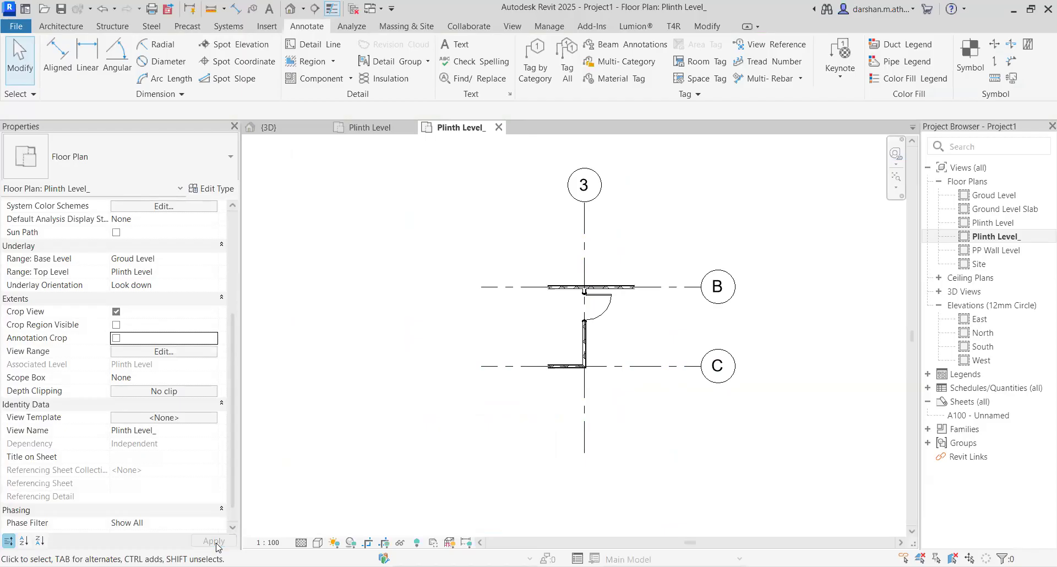
pyautogui.scroll(-1, 571, 429)
pyautogui.scroll(3, 571, 429)
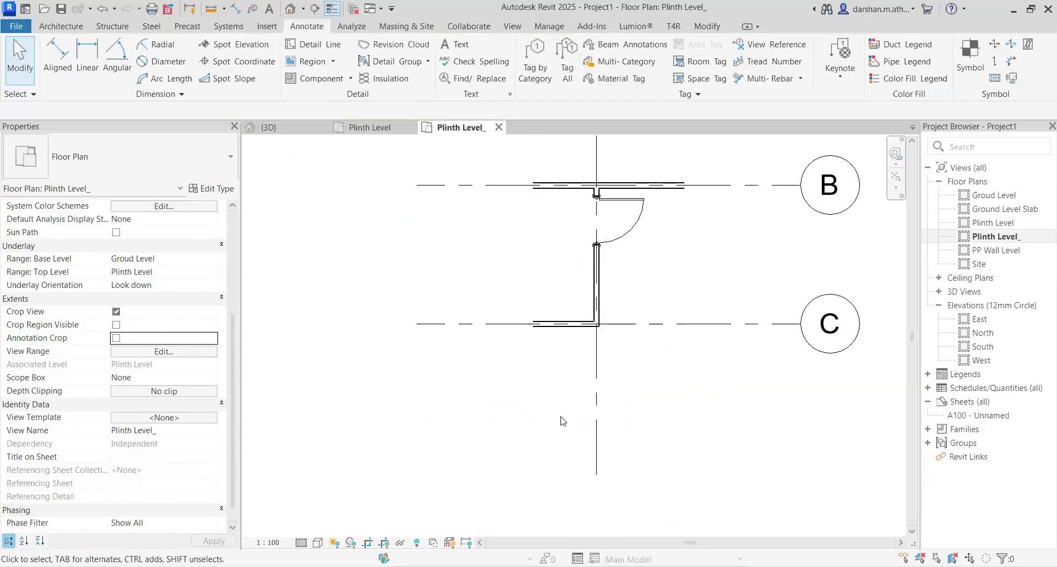
pyautogui.moveTo(562, 284); pyautogui.dragTo(470, 428, button='middle')
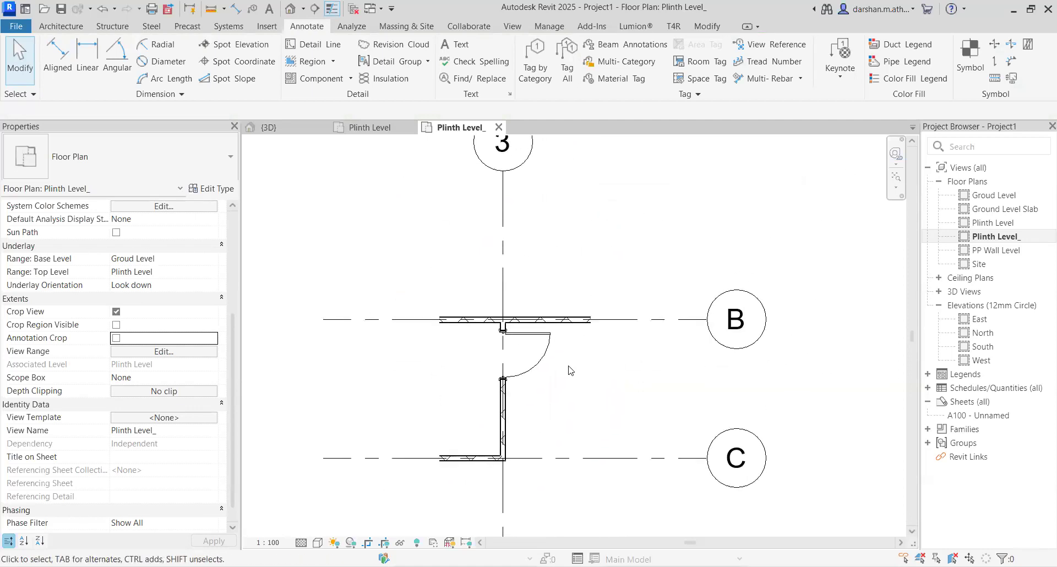